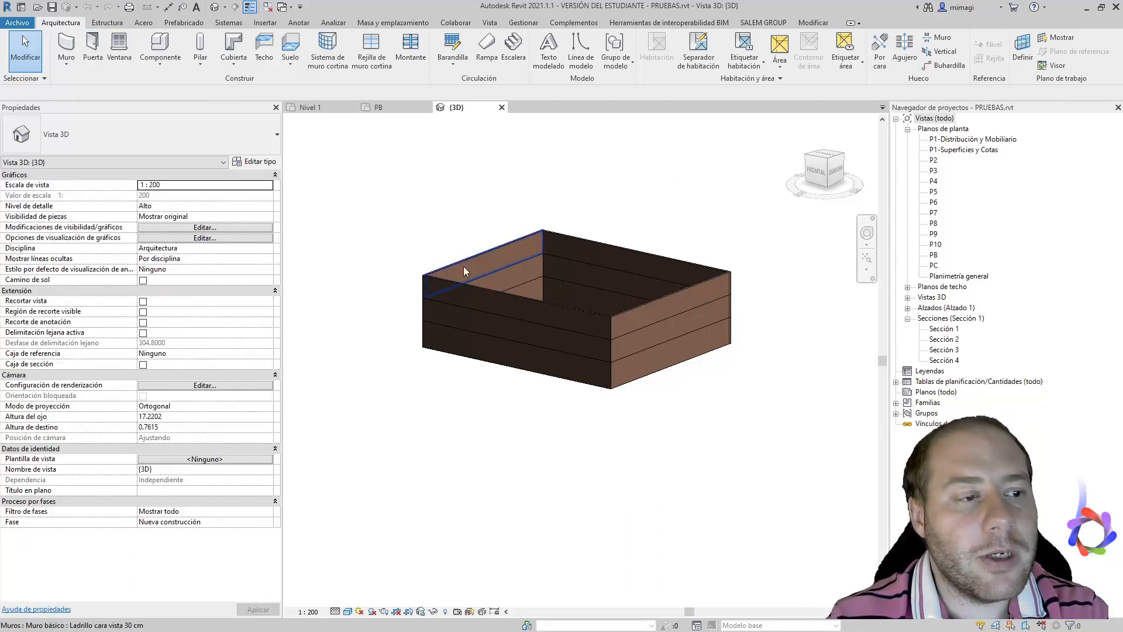
# - Browse the stacked, basic and curtain wall types available for a new architectural wall, without placing one
pyautogui.click(472, 324)
pyautogui.keyDown('shift'); pyautogui.moveTo(472, 324); pyautogui.dragTo(451, 388, button='middle'); pyautogui.keyUp('shift')
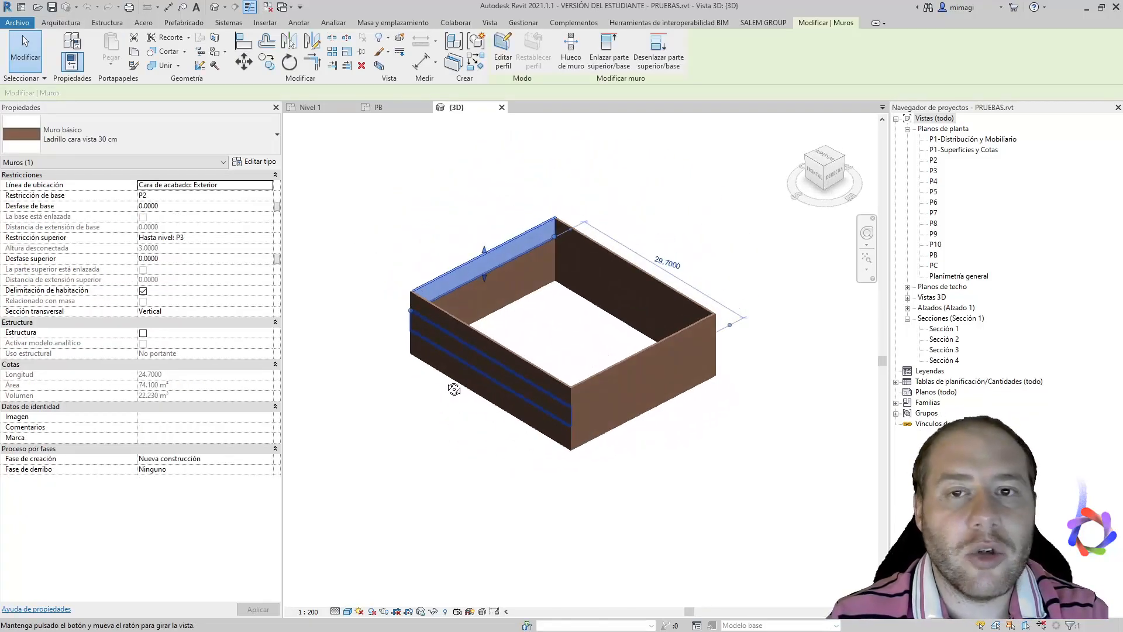
pyautogui.click(49, 23)
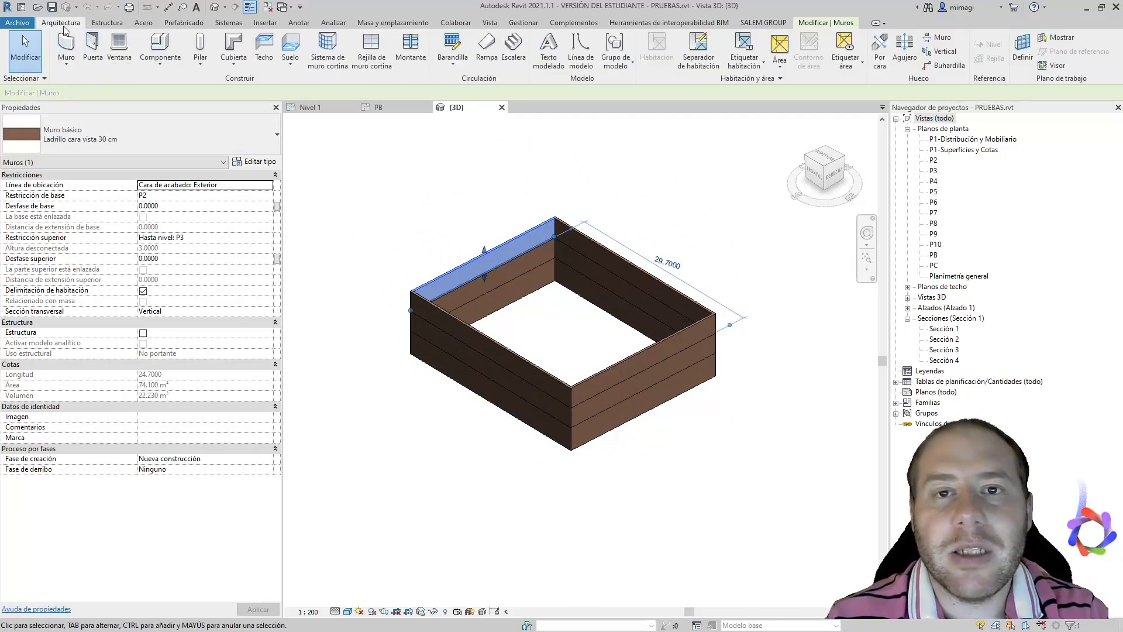
pyautogui.click(66, 64)
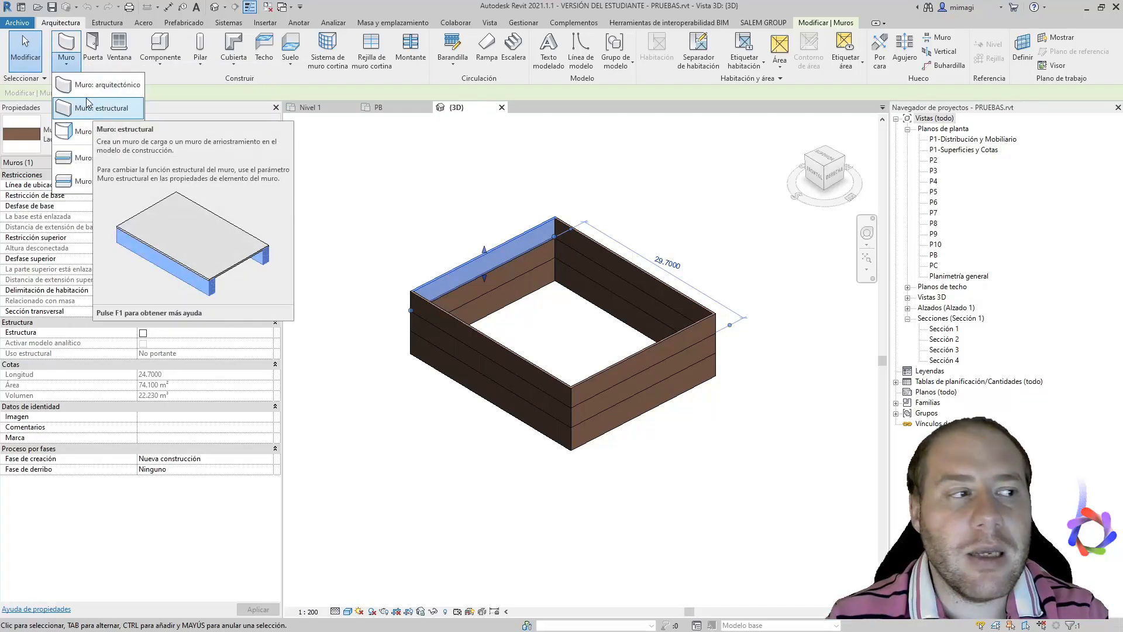
pyautogui.click(88, 82)
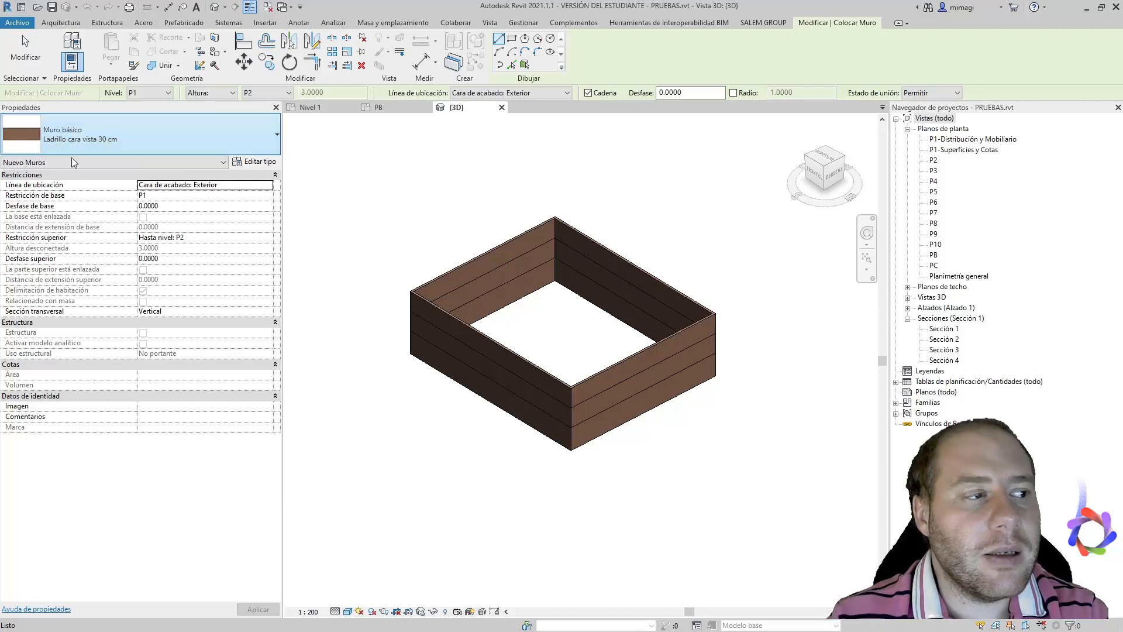
pyautogui.click(73, 146)
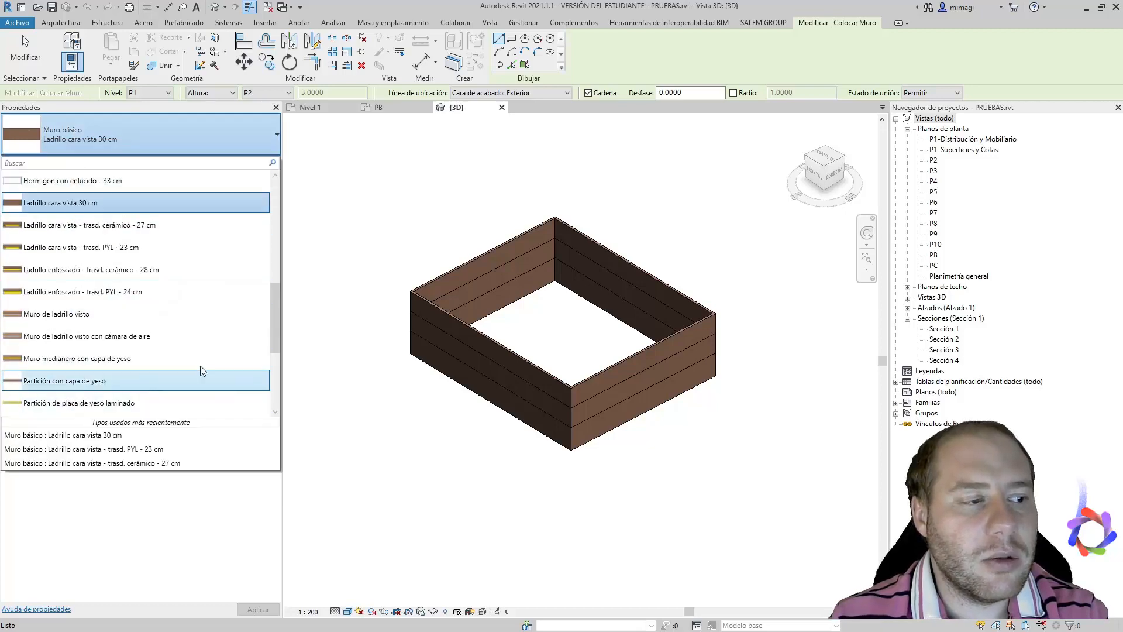
pyautogui.moveTo(272, 302); pyautogui.dragTo(271, 202)
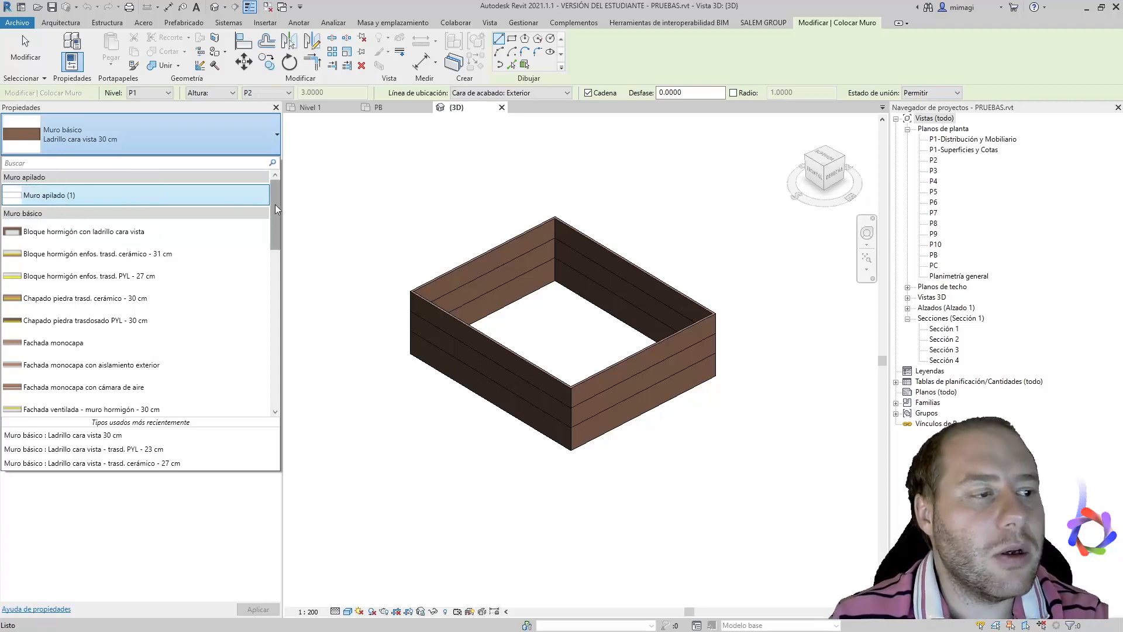
pyautogui.moveTo(275, 204); pyautogui.dragTo(267, 382)
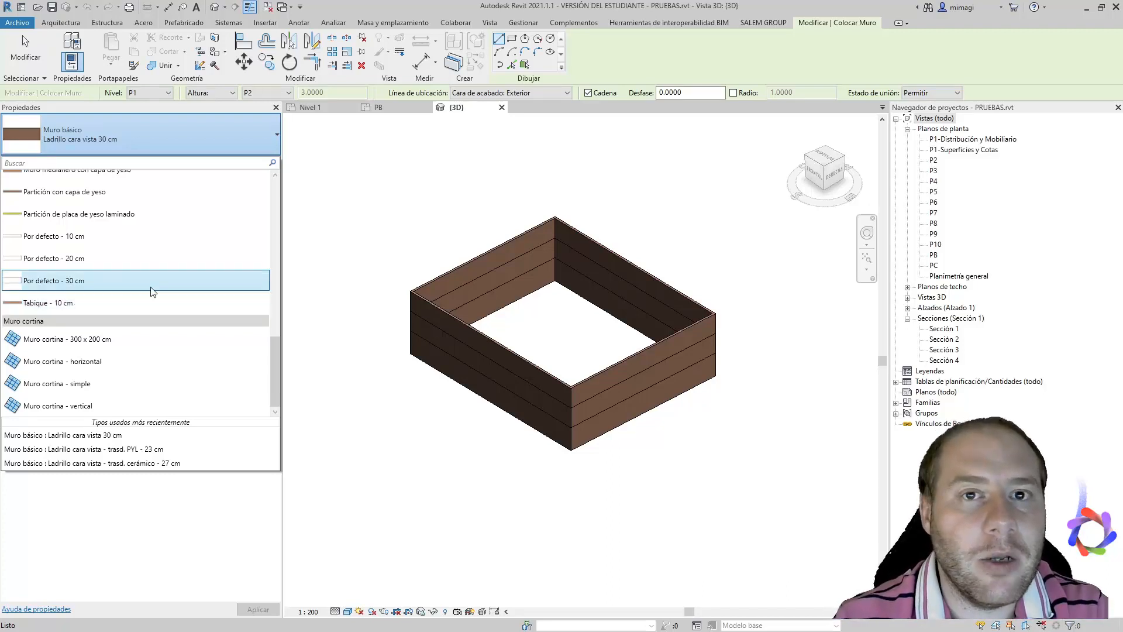
pyautogui.scroll(1, 153, 258)
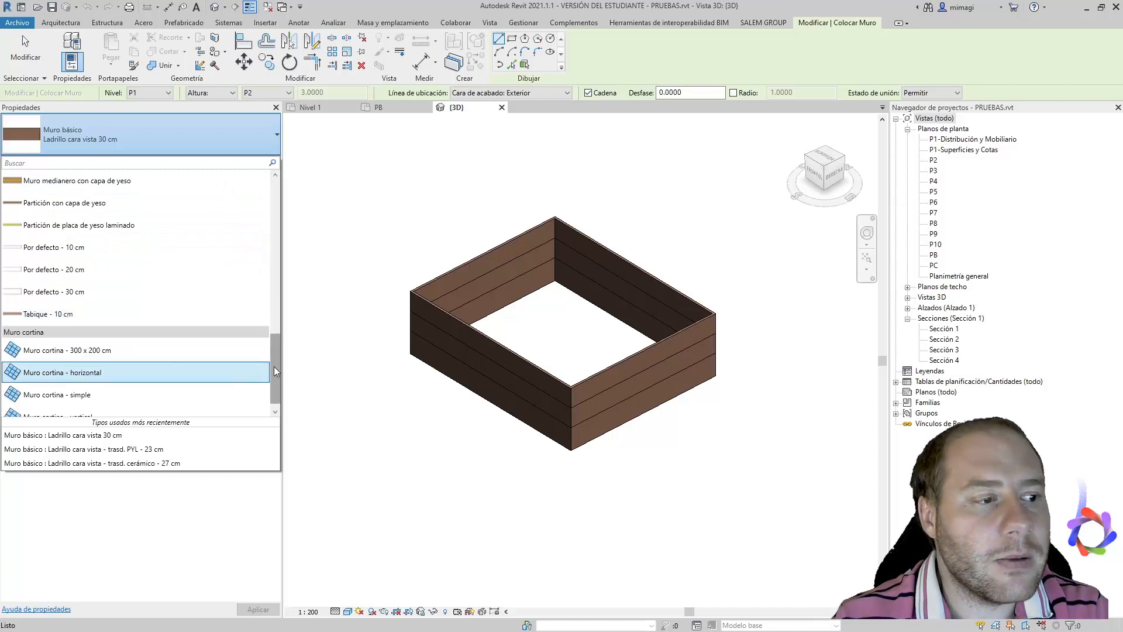
pyautogui.moveTo(275, 367); pyautogui.dragTo(276, 358)
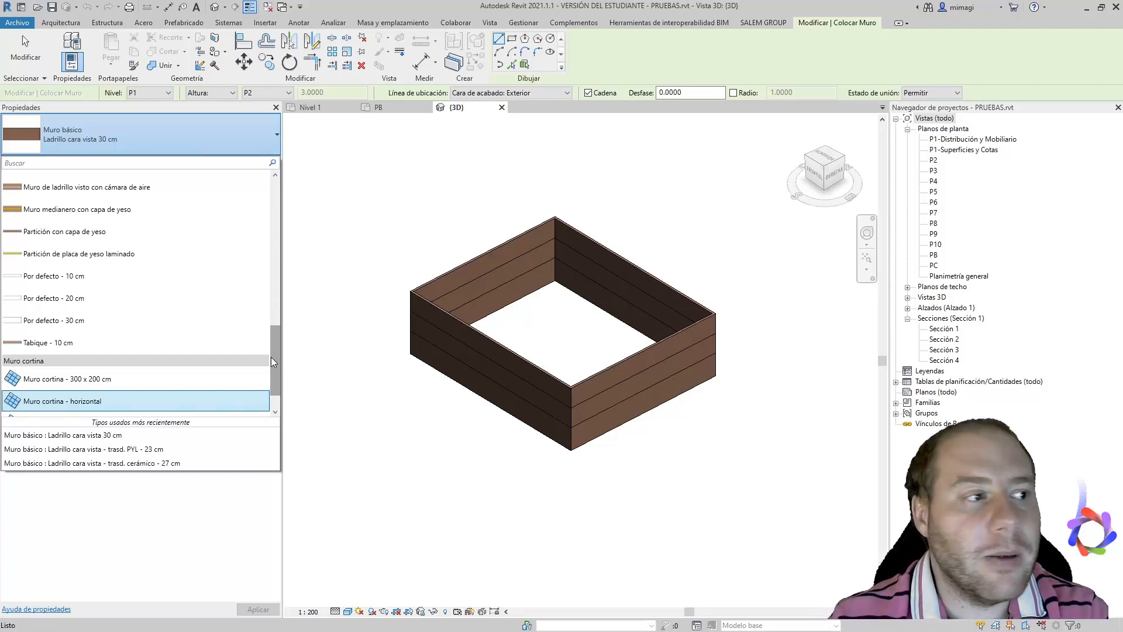
pyautogui.moveTo(277, 358); pyautogui.dragTo(236, 205)
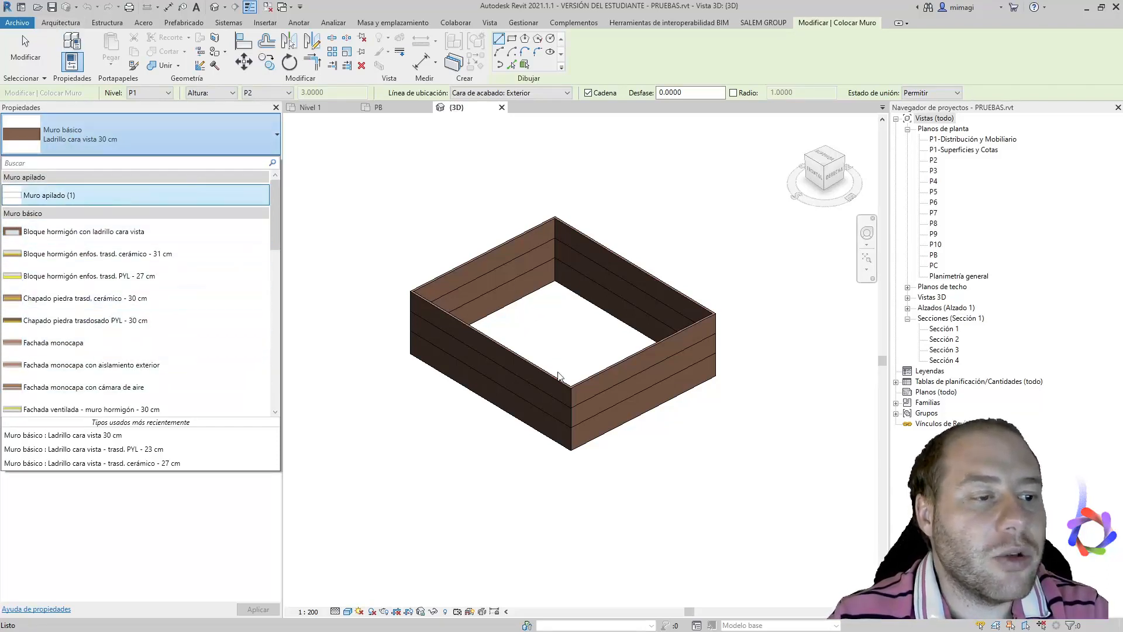
pyautogui.click(497, 237)
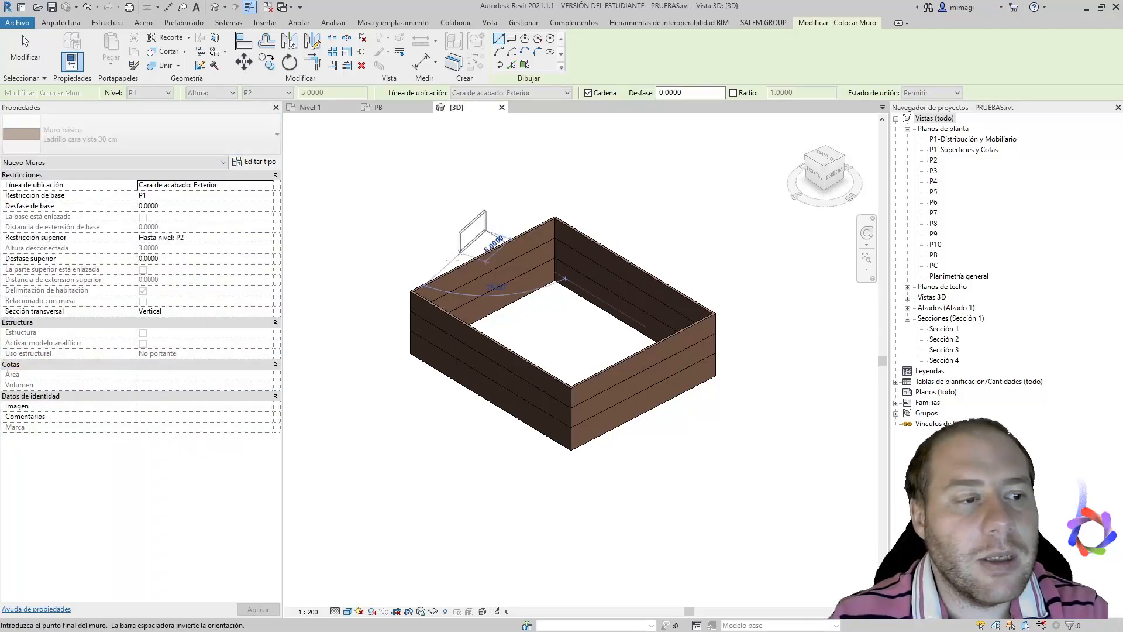
pyautogui.press('Escape')
pyautogui.press('Escape')
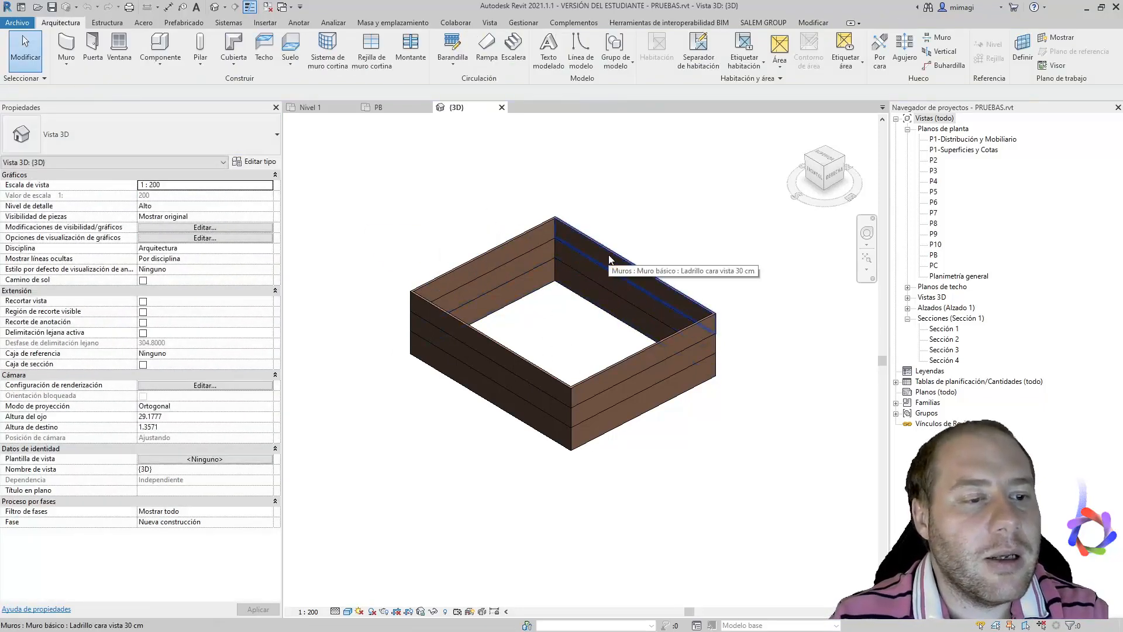
# - Copy the four walls of the uppermost storey and paste them aligned to levels P3 through P10
pyautogui.click(661, 302)
pyautogui.scroll(3, 722, 342)
pyautogui.keyDown('shift'); pyautogui.moveTo(719, 351); pyautogui.dragTo(447, 412, button='middle'); pyautogui.keyUp('shift')
pyautogui.scroll(4, 473, 413)
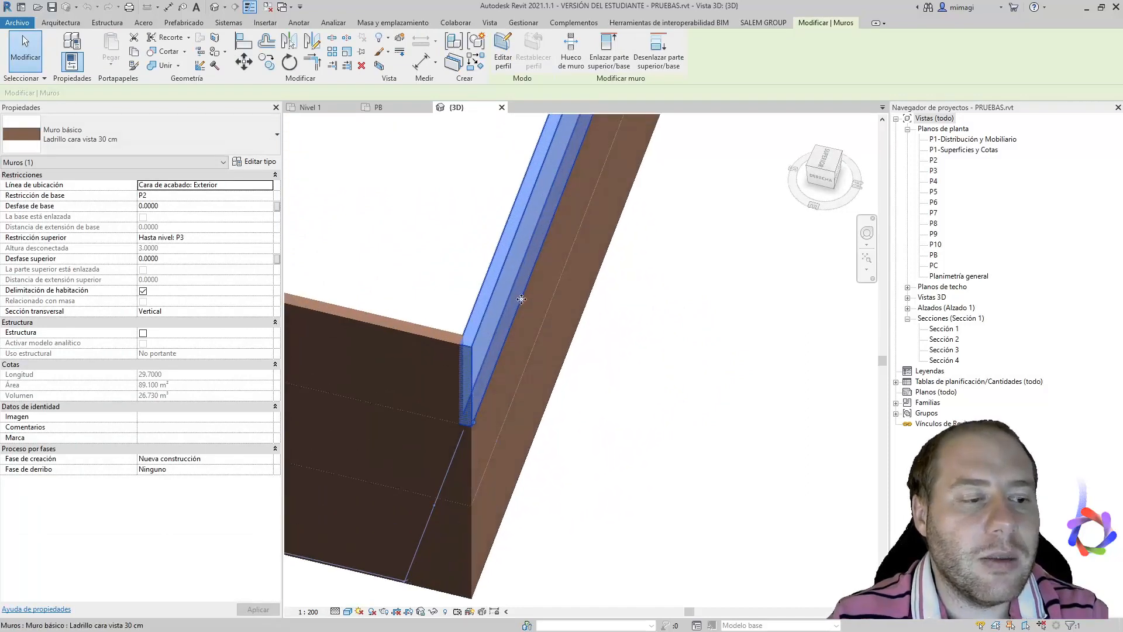
pyautogui.keyDown('shift'); pyautogui.moveTo(501, 388); pyautogui.dragTo(712, 534, button='middle'); pyautogui.keyUp('shift')
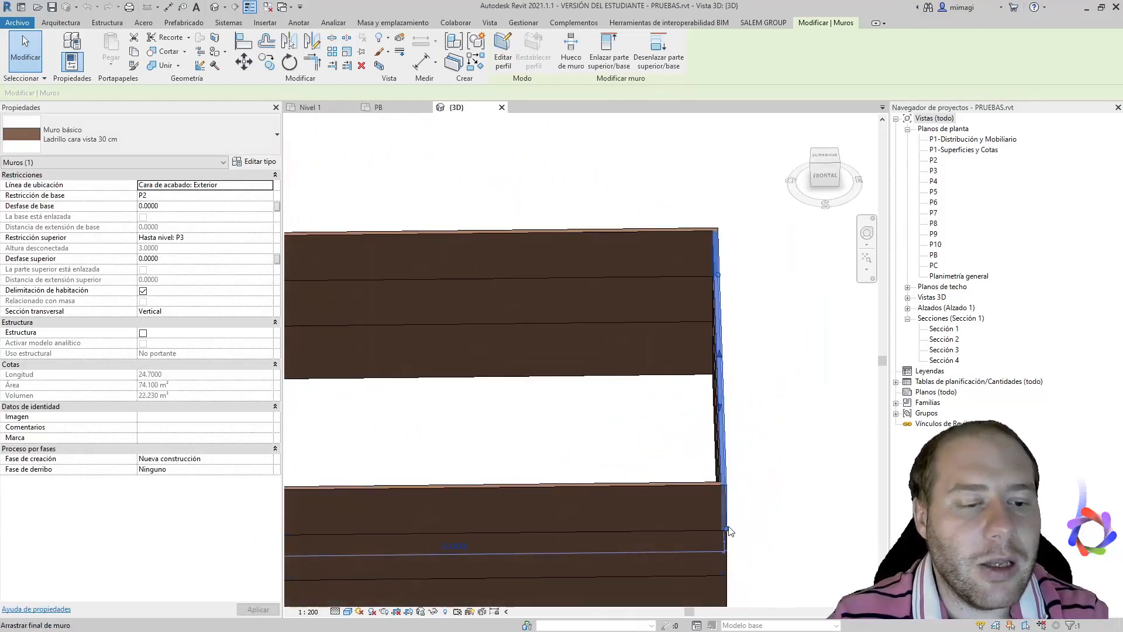
pyautogui.keyDown('ctrl'); pyautogui.click(660, 496); pyautogui.keyUp('ctrl')
pyautogui.scroll(-3, 674, 475)
pyautogui.keyDown('ctrl'); pyautogui.click(467, 441); pyautogui.keyUp('ctrl')
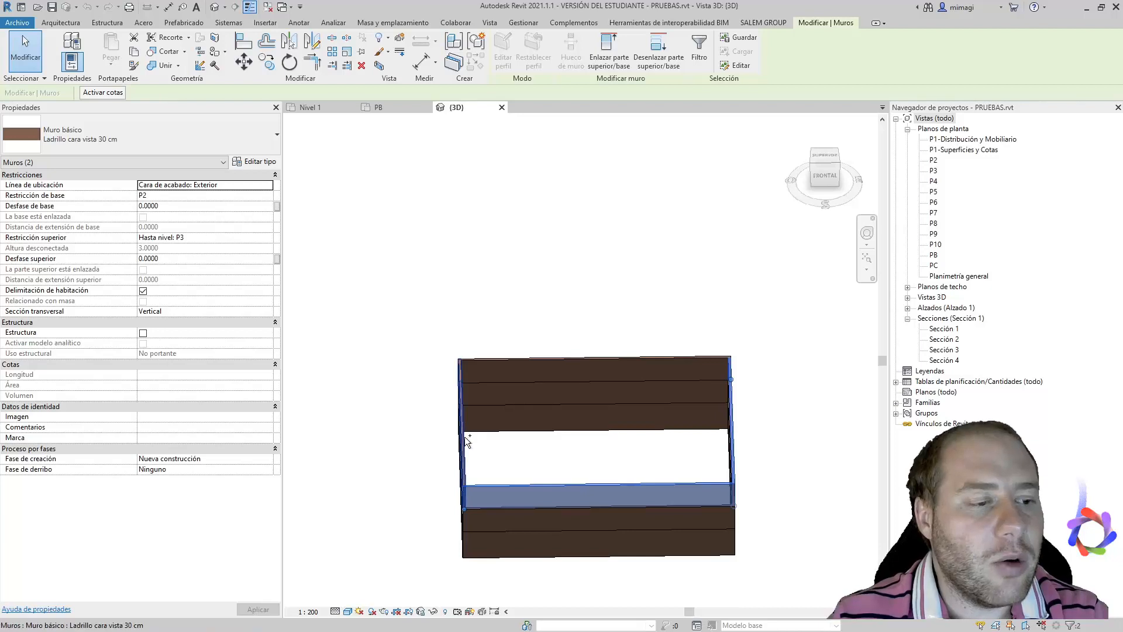
pyautogui.keyDown('ctrl'); pyautogui.click(515, 371); pyautogui.keyUp('ctrl')
pyautogui.keyDown('shift'); pyautogui.moveTo(662, 427); pyautogui.dragTo(554, 393, button='middle'); pyautogui.keyUp('shift')
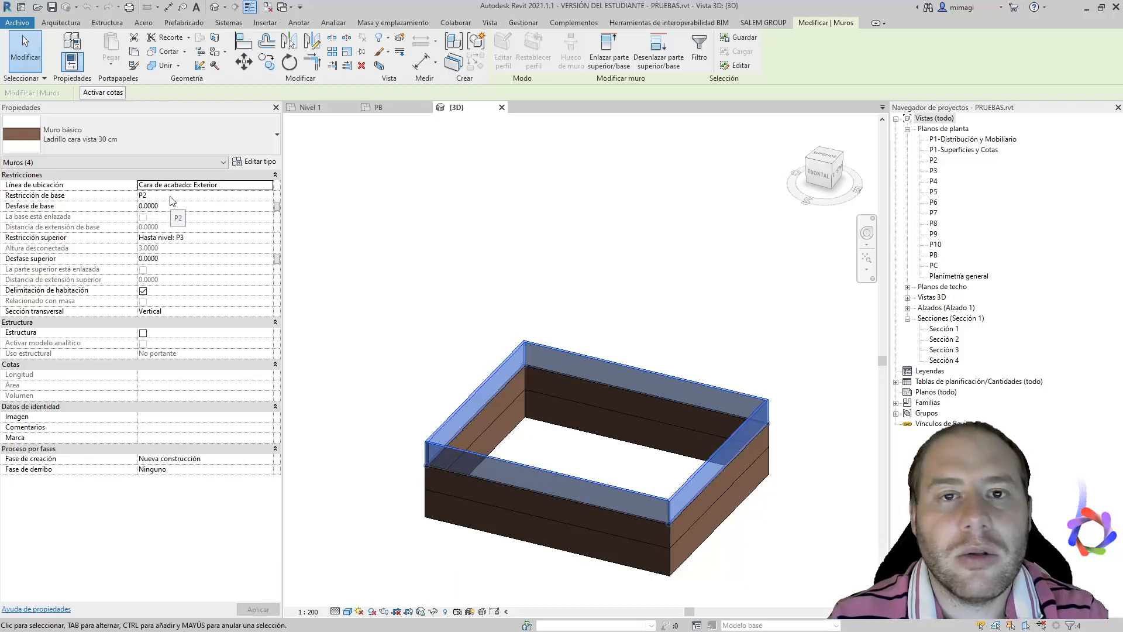
pyautogui.click(134, 52)
pyautogui.click(111, 66)
pyautogui.click(162, 109)
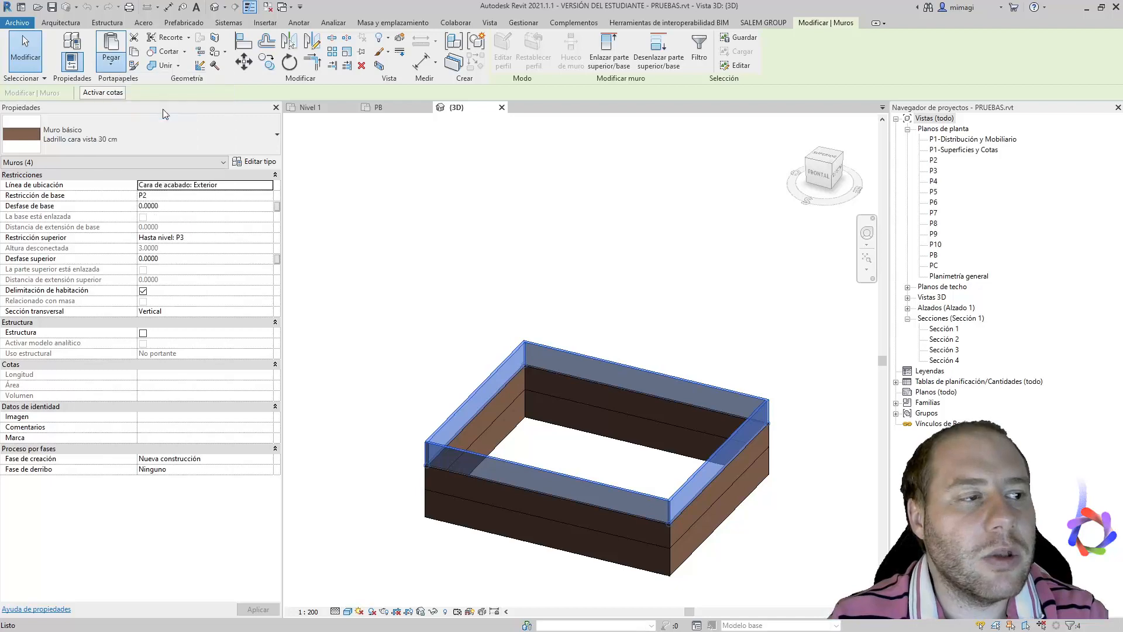
pyautogui.click(501, 258)
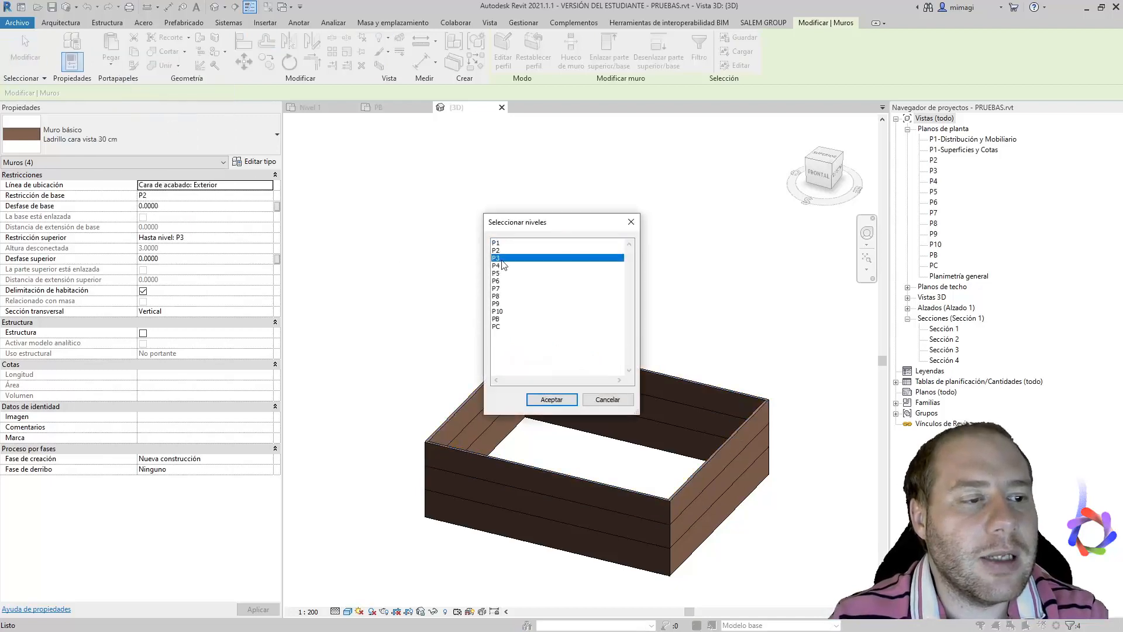
pyautogui.keyDown('shift'); pyautogui.click(498, 312); pyautogui.keyUp('shift')
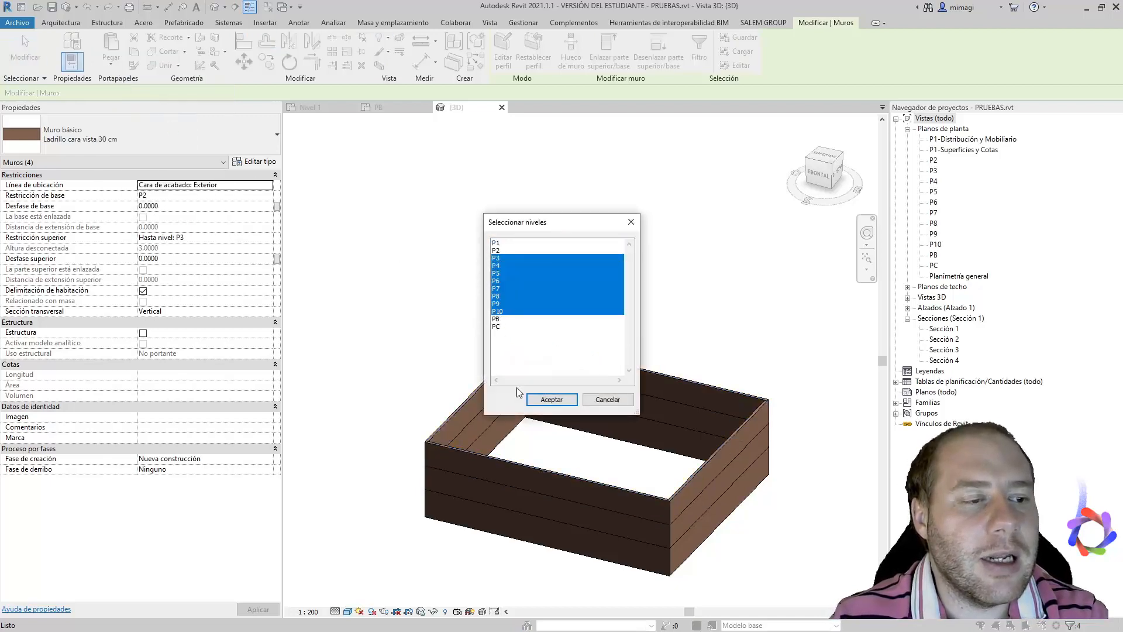
pyautogui.click(551, 399)
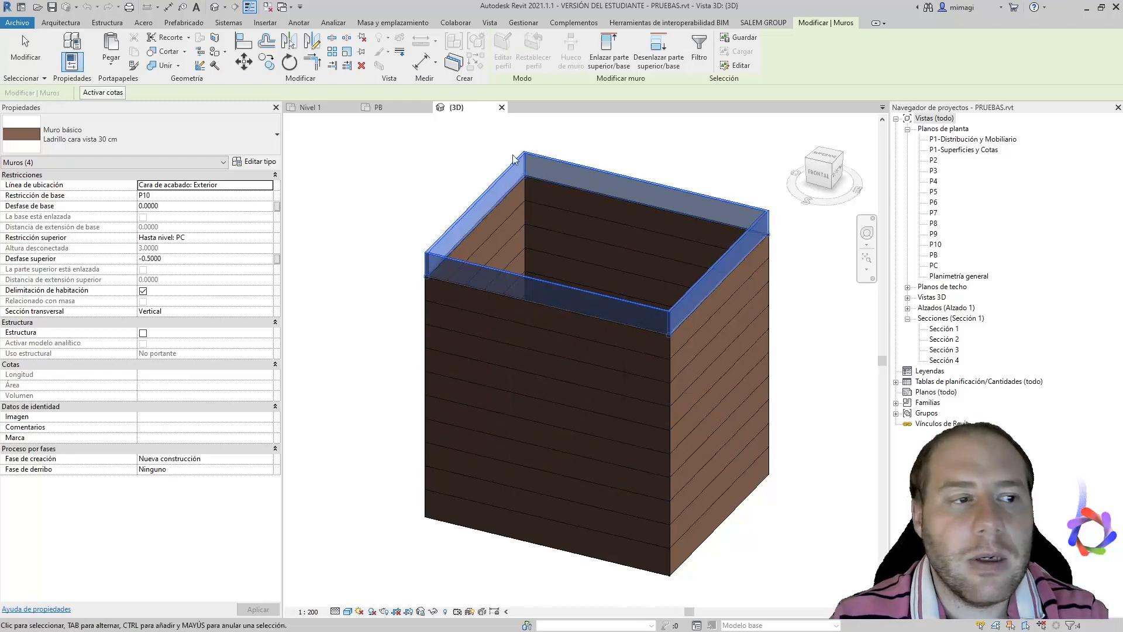
# - Set the top offset of the four walls based on level P10 to 0
pyautogui.click(582, 146)
pyautogui.click(557, 159)
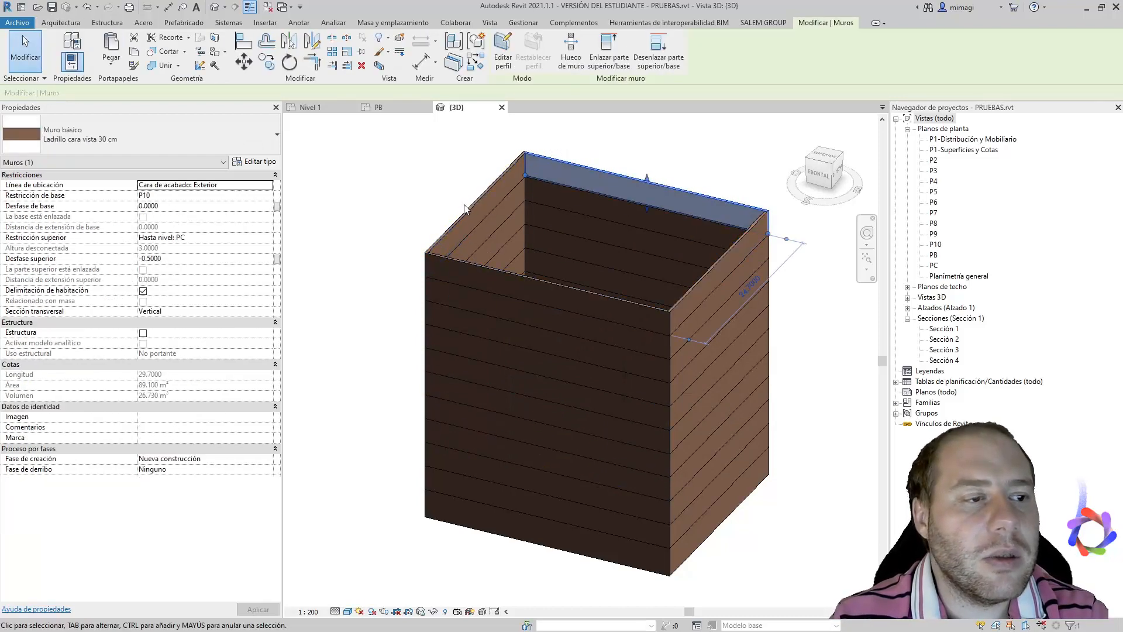
pyautogui.keyDown('ctrl'); pyautogui.click(496, 255); pyautogui.keyUp('ctrl')
pyautogui.keyDown('ctrl'); pyautogui.click(603, 295); pyautogui.keyUp('ctrl')
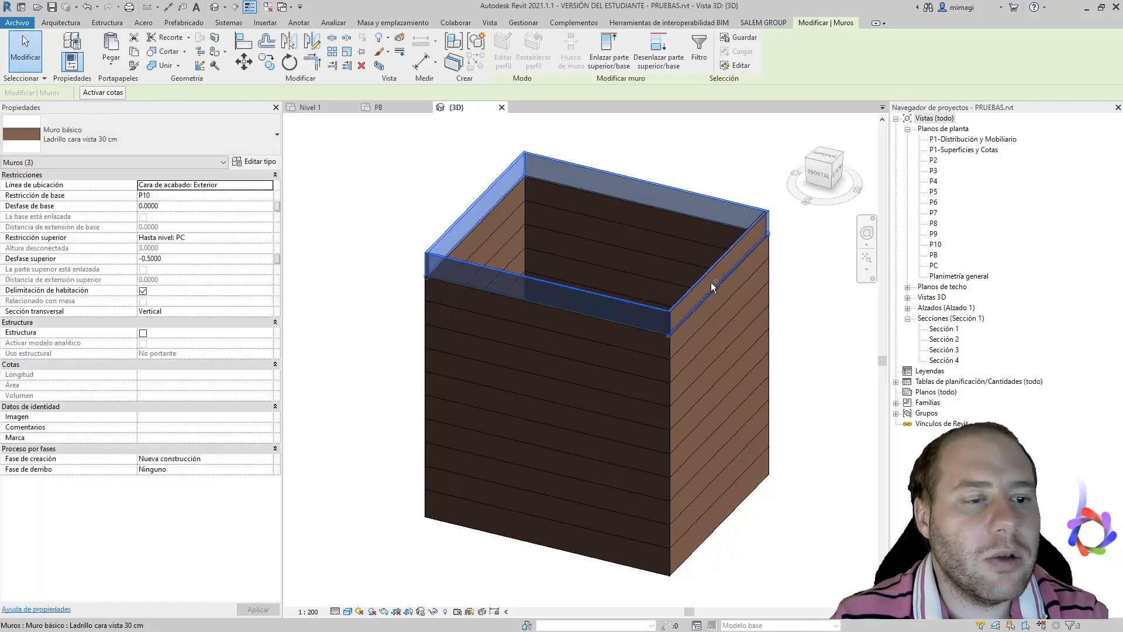
pyautogui.keyDown('ctrl'); pyautogui.click(711, 282); pyautogui.keyUp('ctrl')
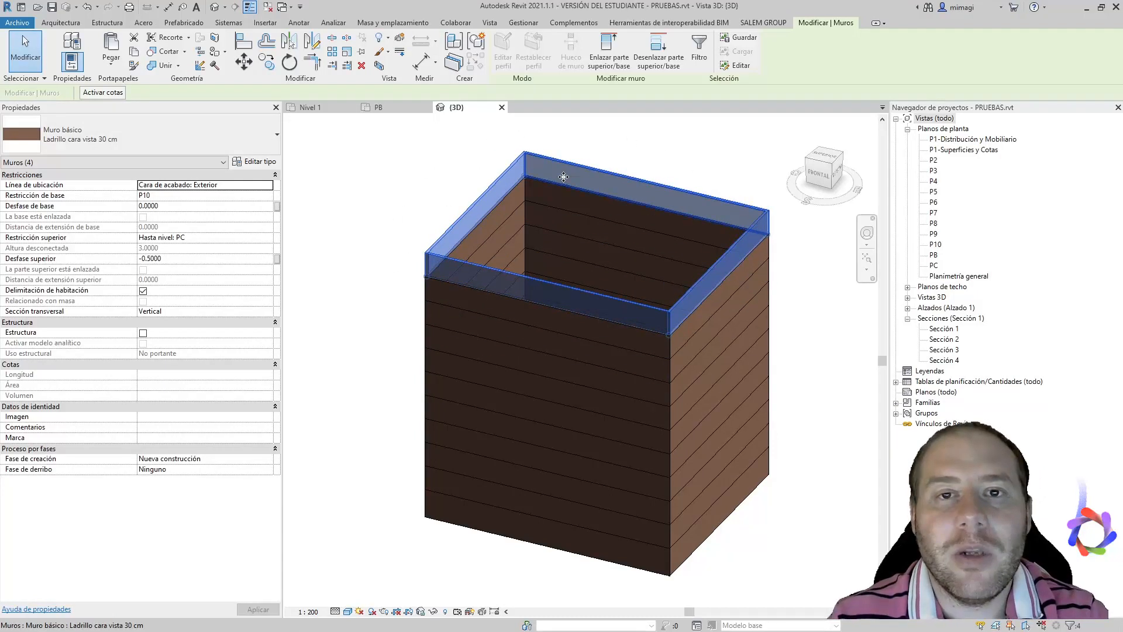
pyautogui.click(189, 262)
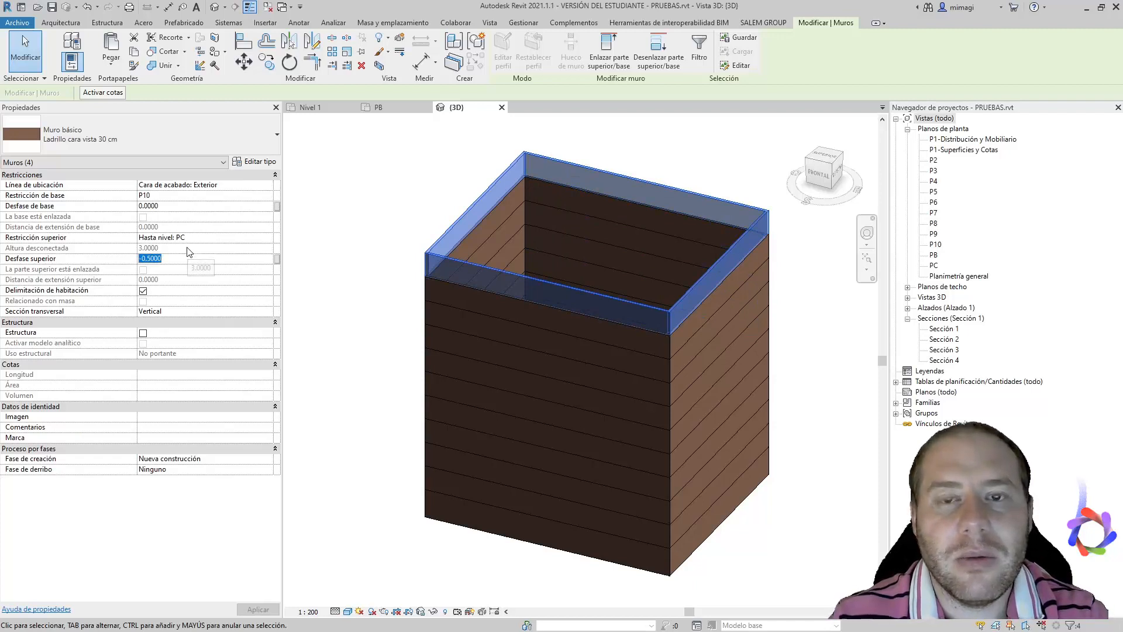
pyautogui.write('0')
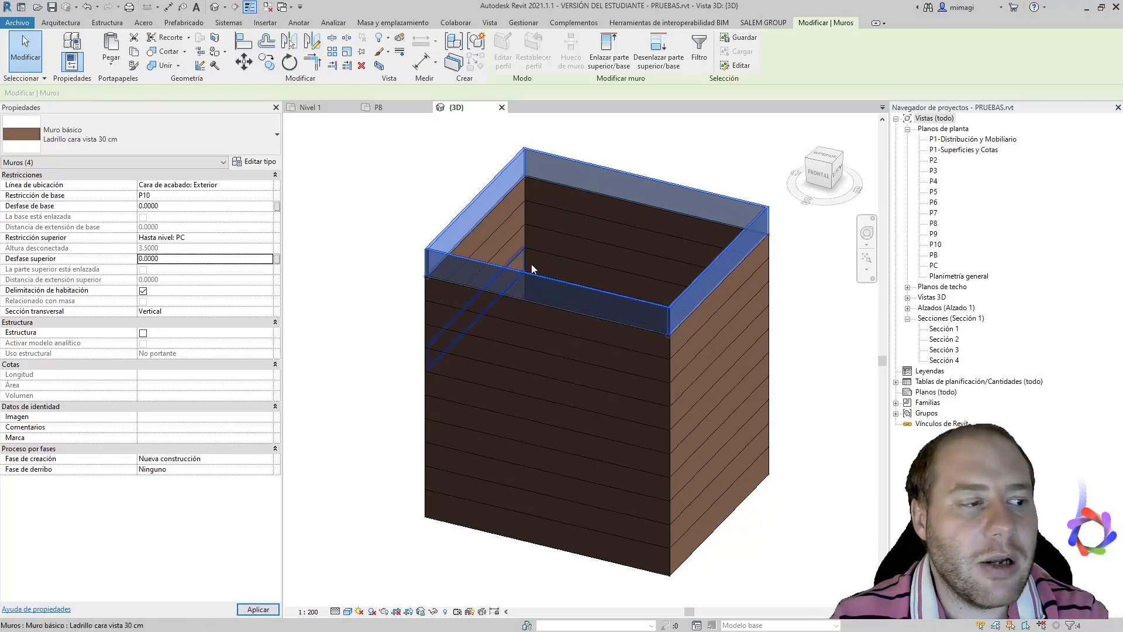
pyautogui.keyDown('shift'); pyautogui.moveTo(639, 373); pyautogui.dragTo(795, 344, button='middle'); pyautogui.keyUp('shift')
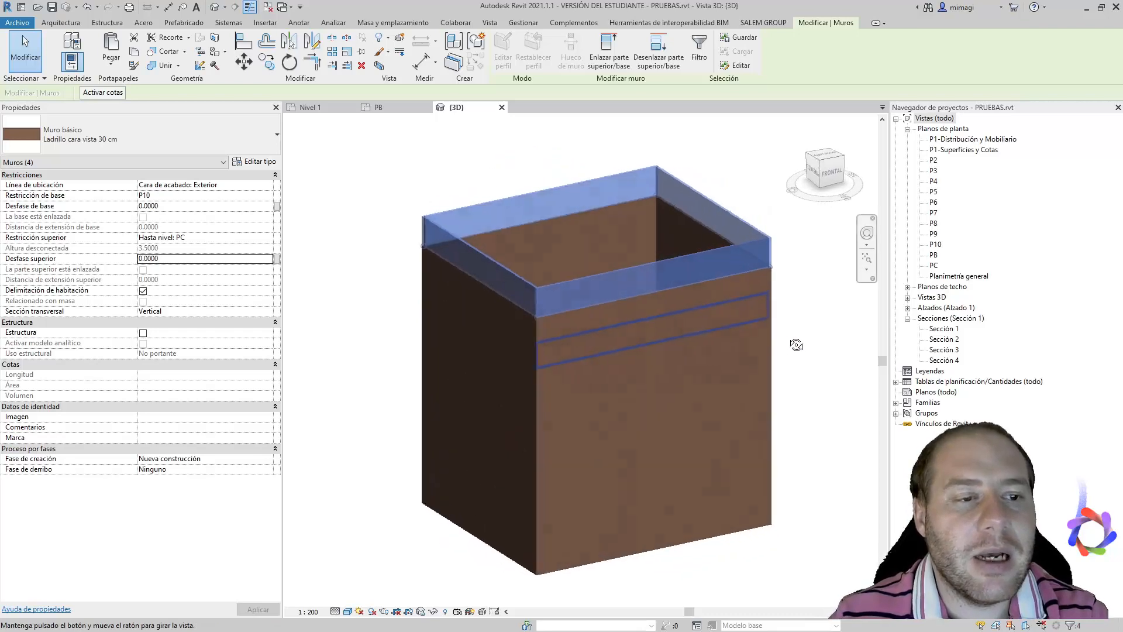
pyautogui.click(736, 189)
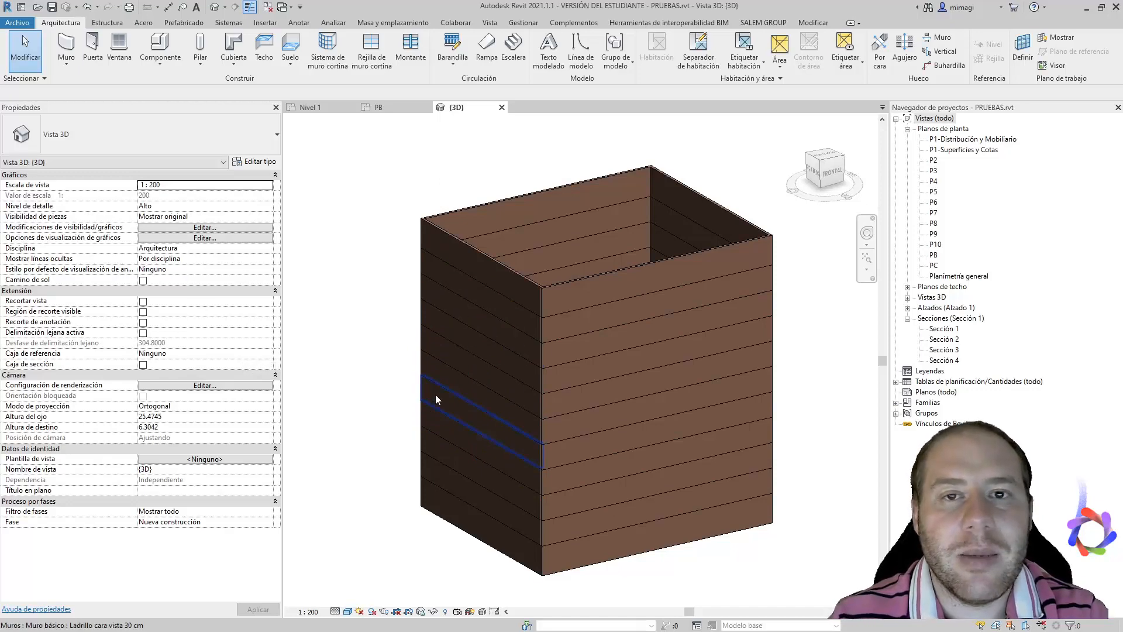
pyautogui.click(504, 272)
pyautogui.moveTo(512, 389)
pyautogui.keyDown('shift'); pyautogui.mouseDown(button='middle')
pyautogui.moveTo(584, 383)
pyautogui.moveTo(519, 386)
pyautogui.moveTo(641, 360)
pyautogui.moveTo(494, 357)
pyautogui.mouseUp(button='middle'); pyautogui.keyUp('shift')
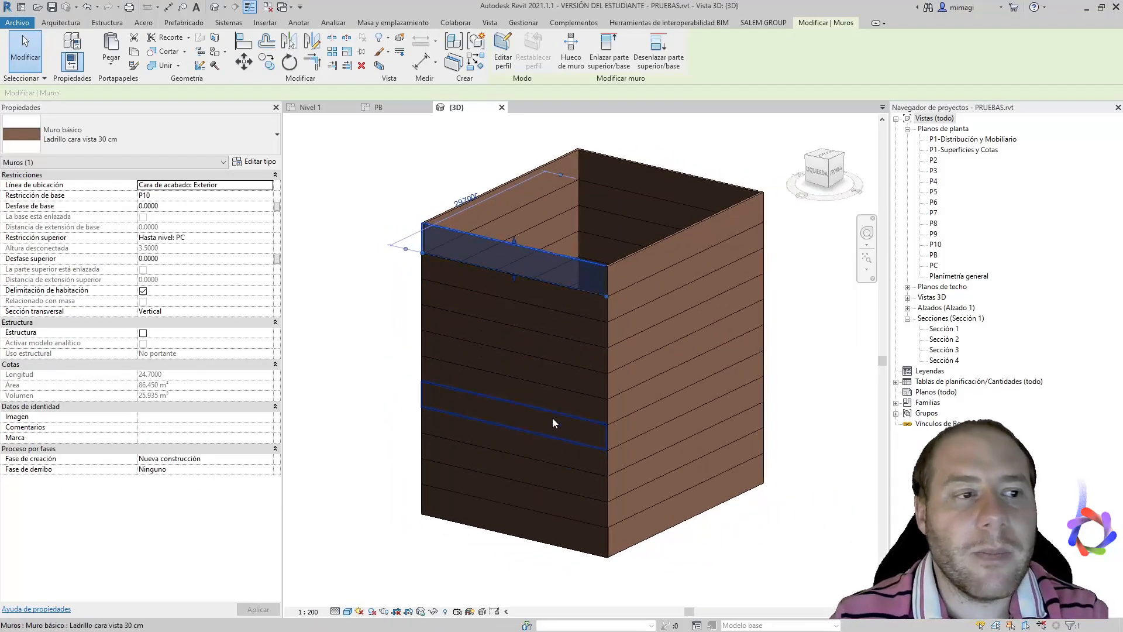
pyautogui.click(379, 243)
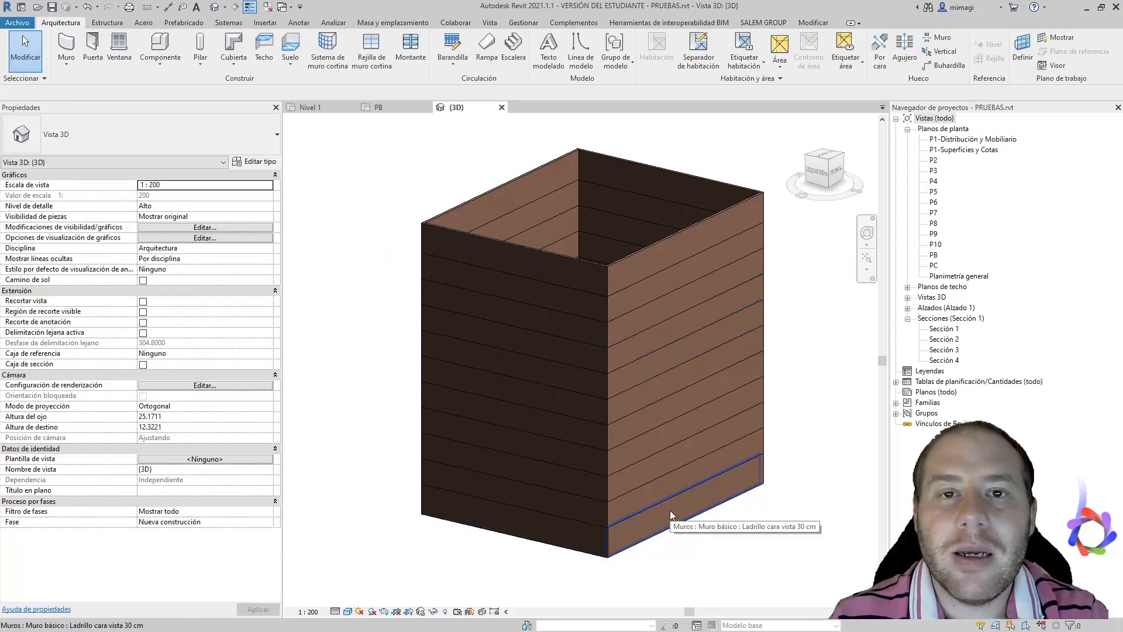
# - Review the wall types that could be assigned to one of the topmost walls
pyautogui.click(507, 195)
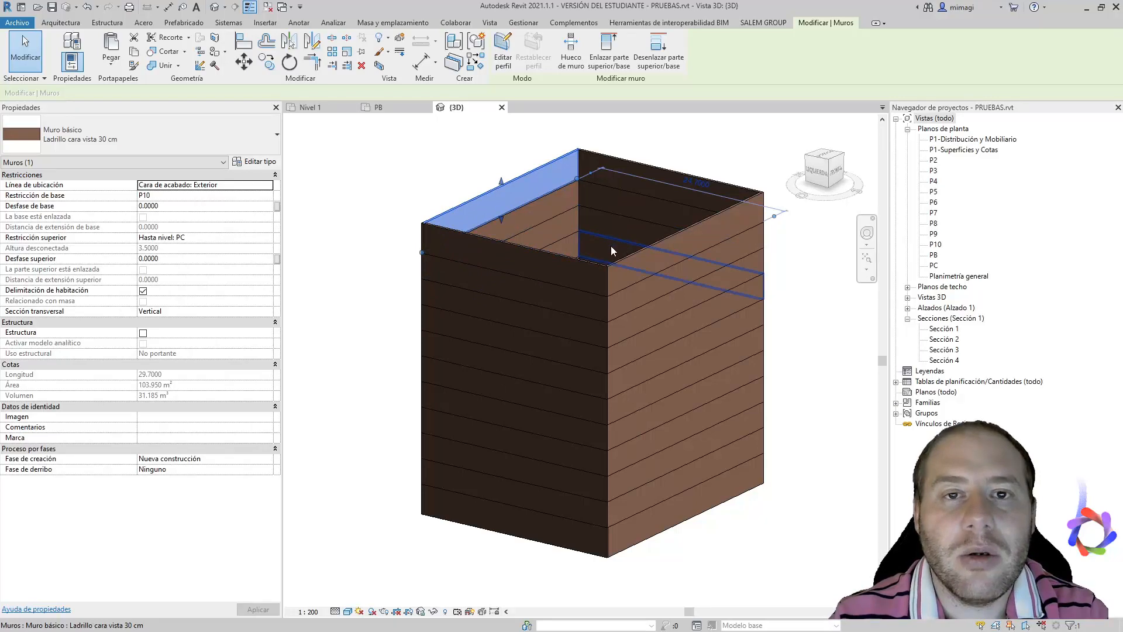
pyautogui.click(187, 150)
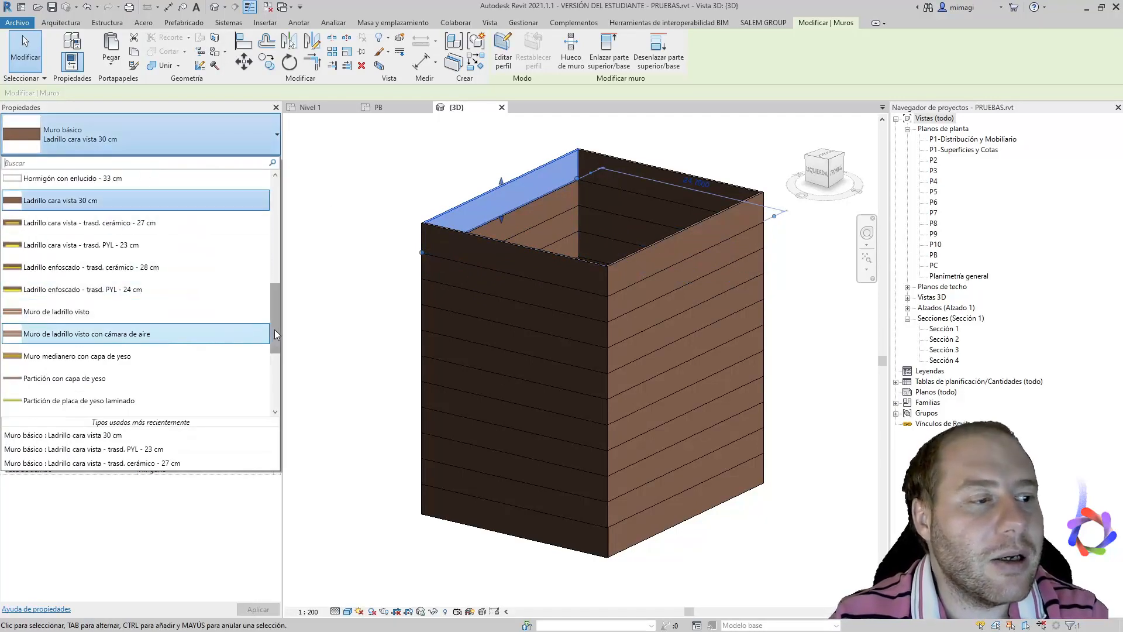
pyautogui.moveTo(275, 329); pyautogui.dragTo(275, 222)
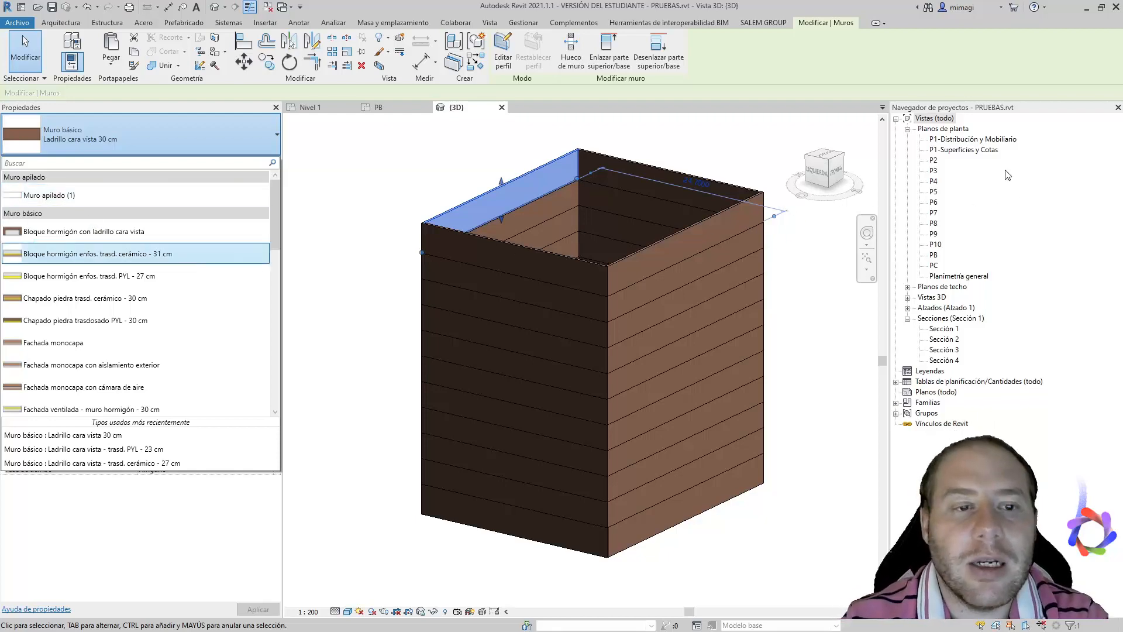
# - Collapse the views in the project browser and expand Familias to show the wall families under Muros
pyautogui.click(897, 120)
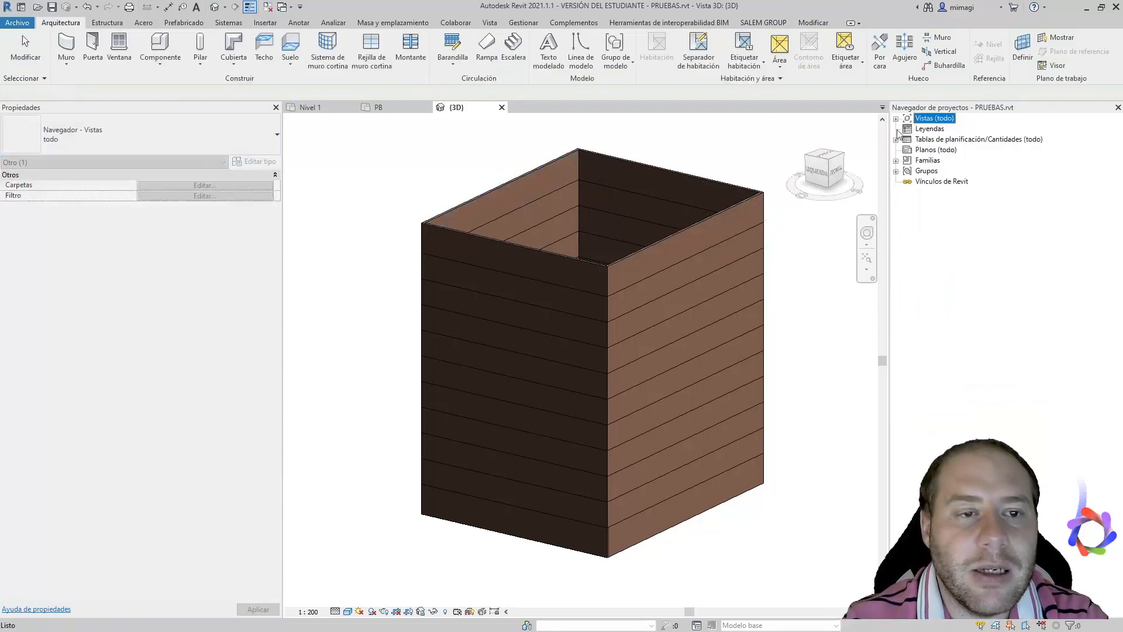
pyautogui.click(897, 161)
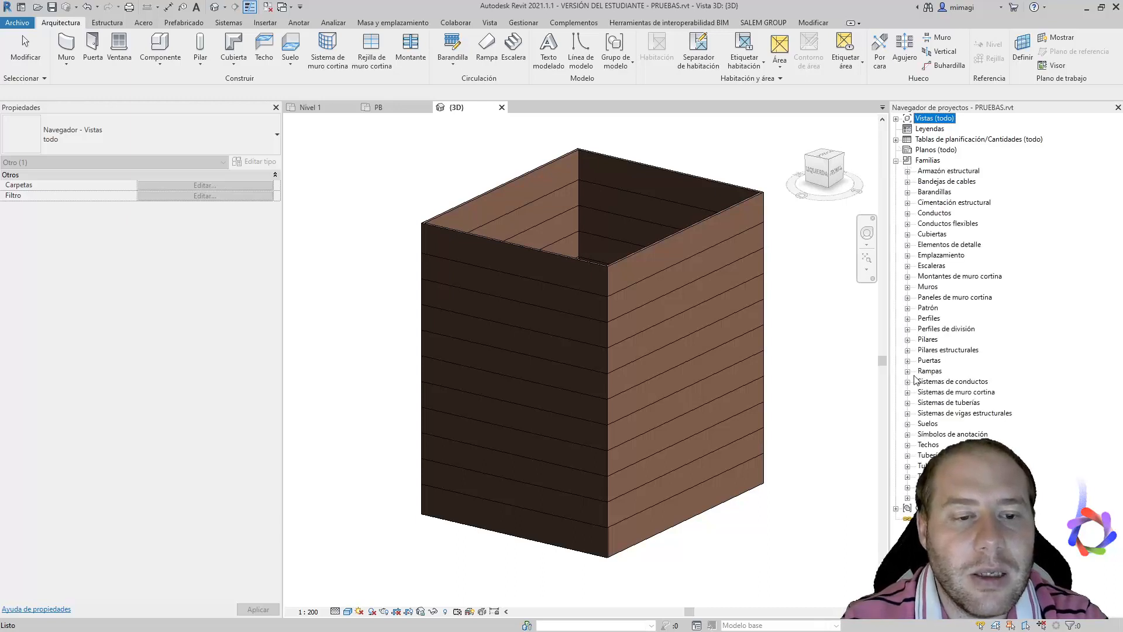
pyautogui.click(908, 288)
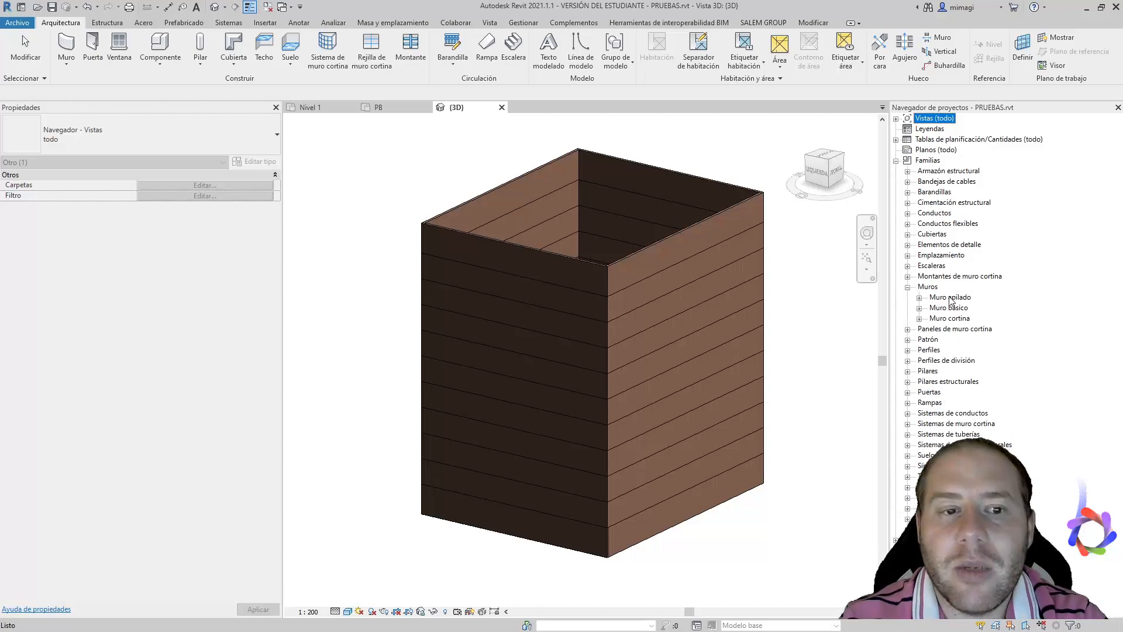
# - Expand the Muro apilado wall family and try to delete its type Muro apilado (1)
pyautogui.click(931, 287)
pyautogui.click(943, 298)
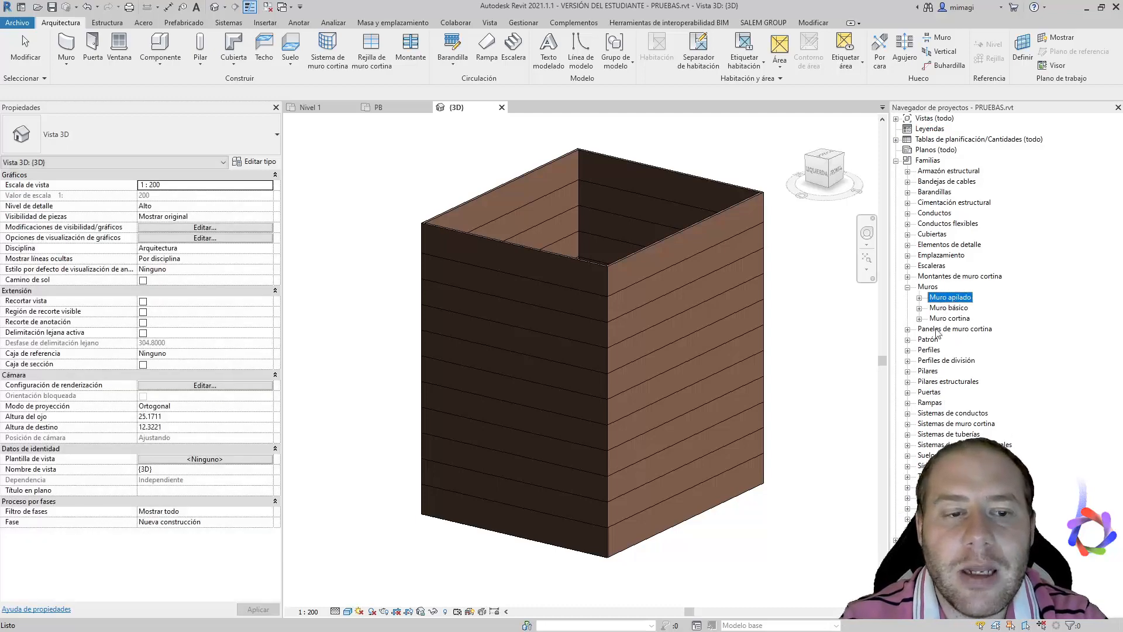
pyautogui.click(919, 298)
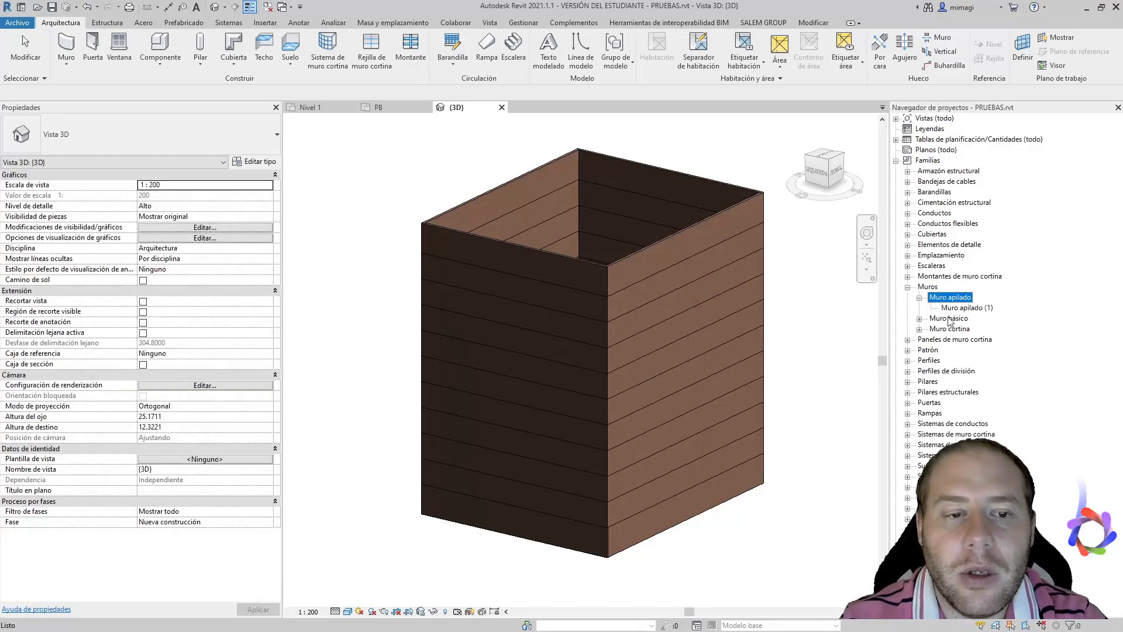
pyautogui.click(962, 308)
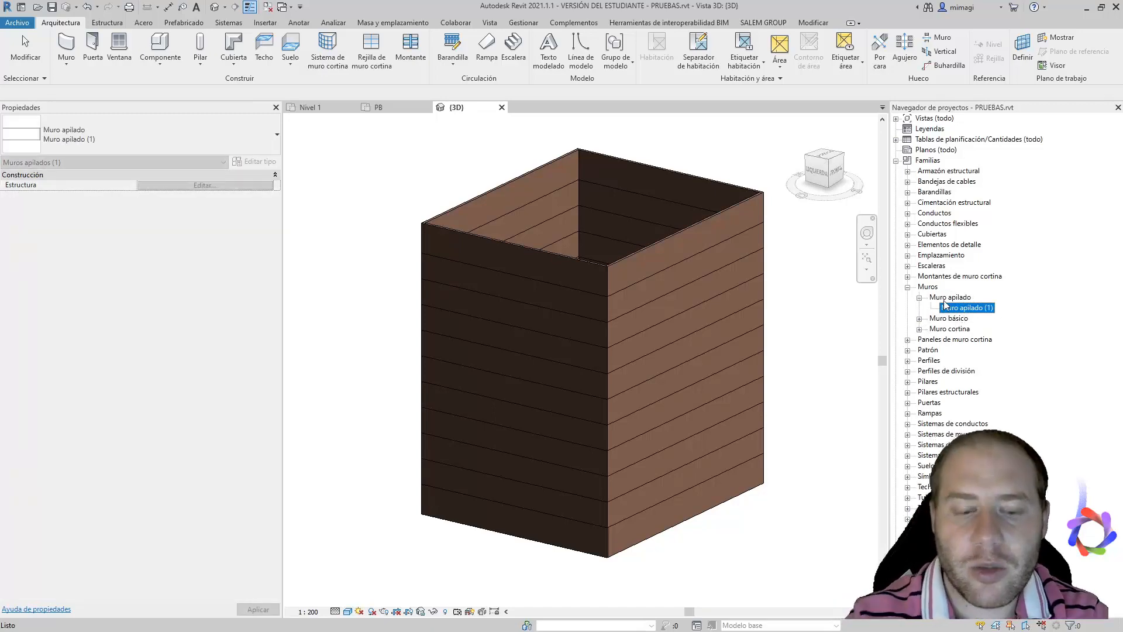
pyautogui.press('Delete')
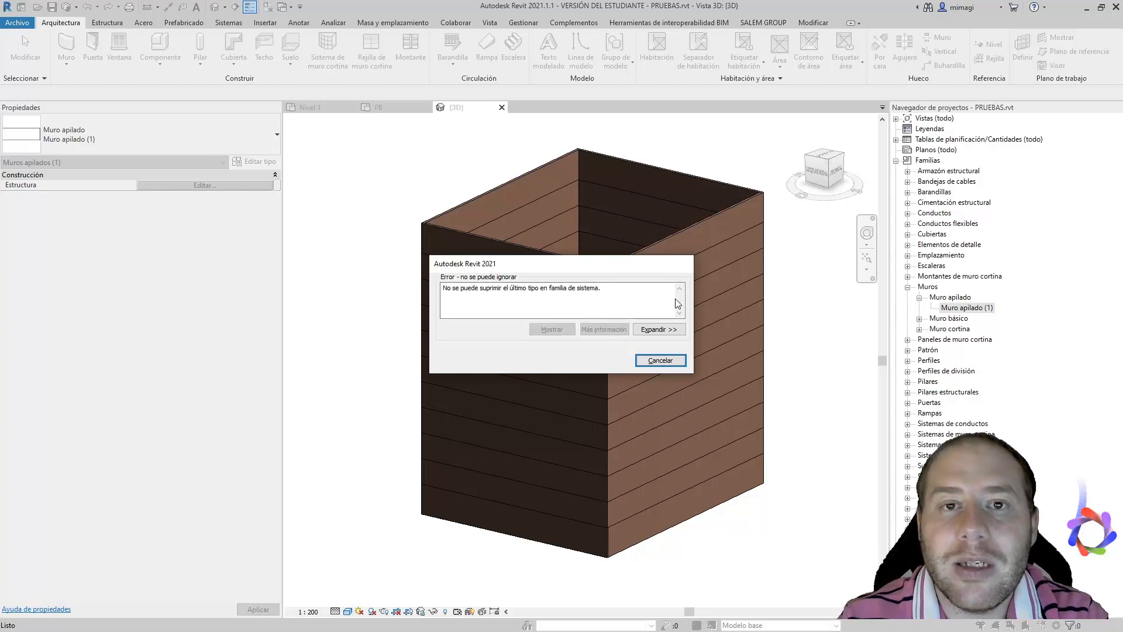
pyautogui.click(660, 360)
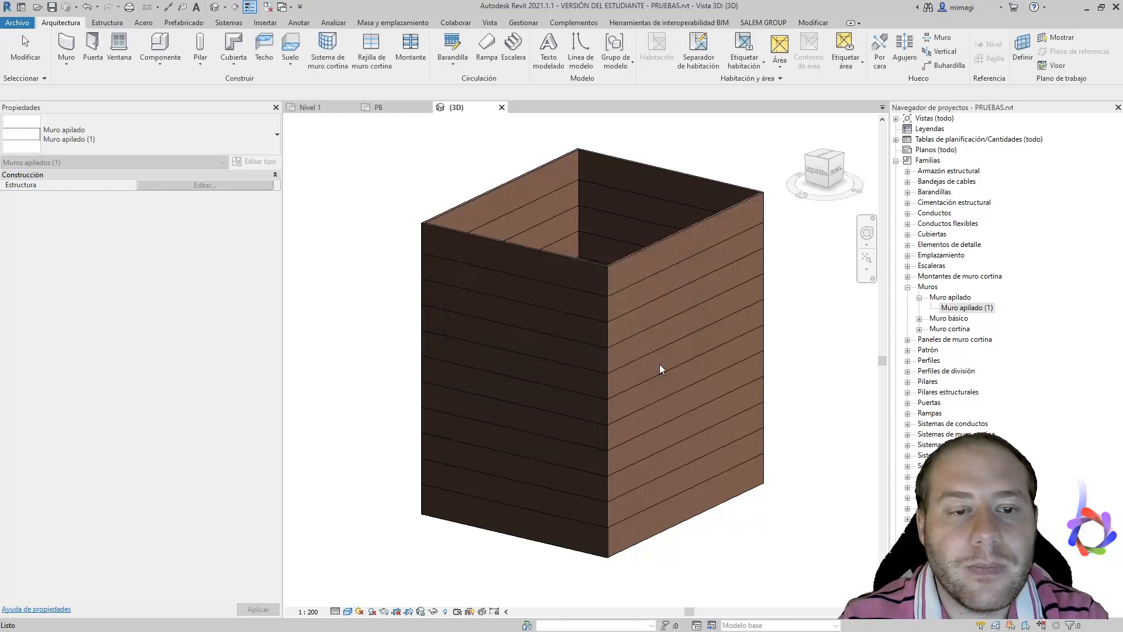
# - Review the wall types listed under Muro cortina and Muro básico, and collapse the Muros category
pyautogui.click(919, 329)
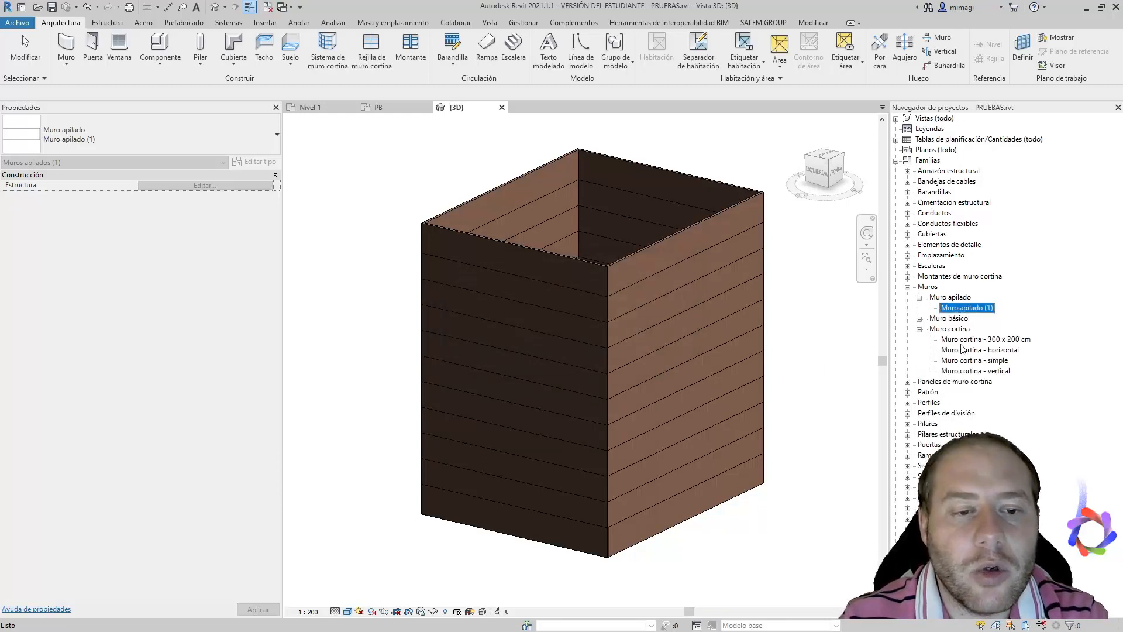
pyautogui.click(962, 360)
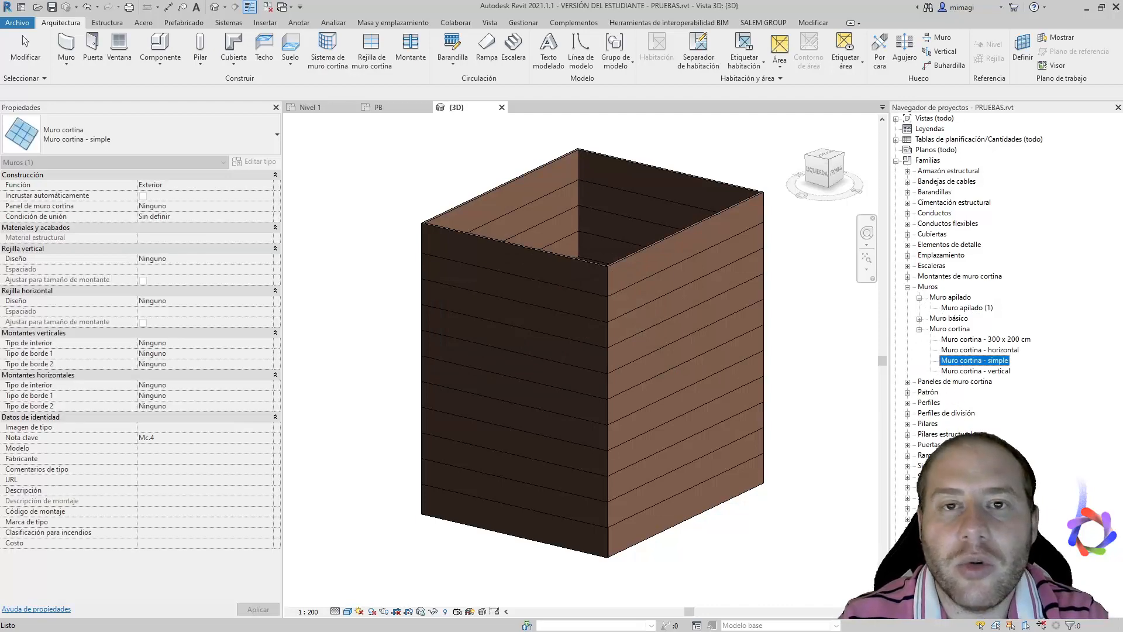
pyautogui.click(920, 318)
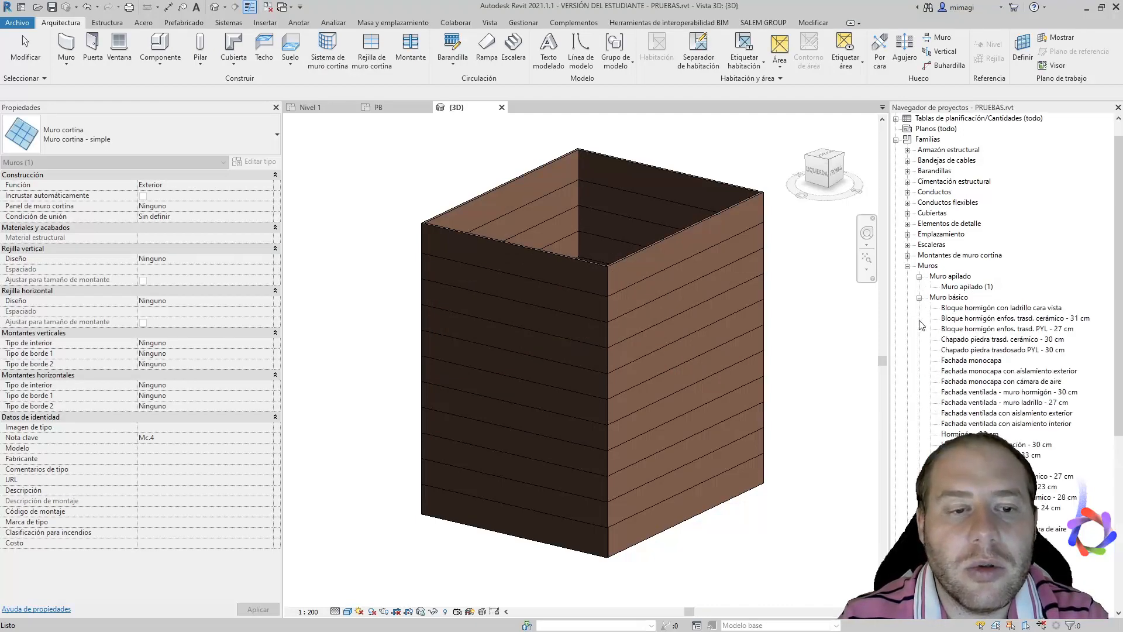
pyautogui.click(919, 276)
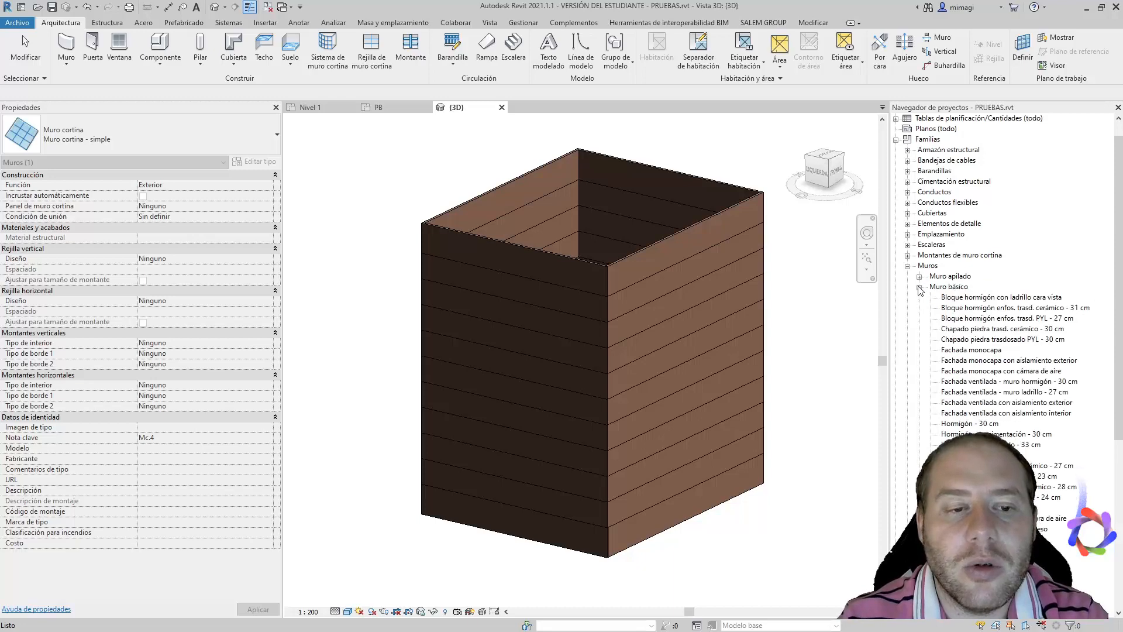
pyautogui.click(919, 286)
pyautogui.click(919, 319)
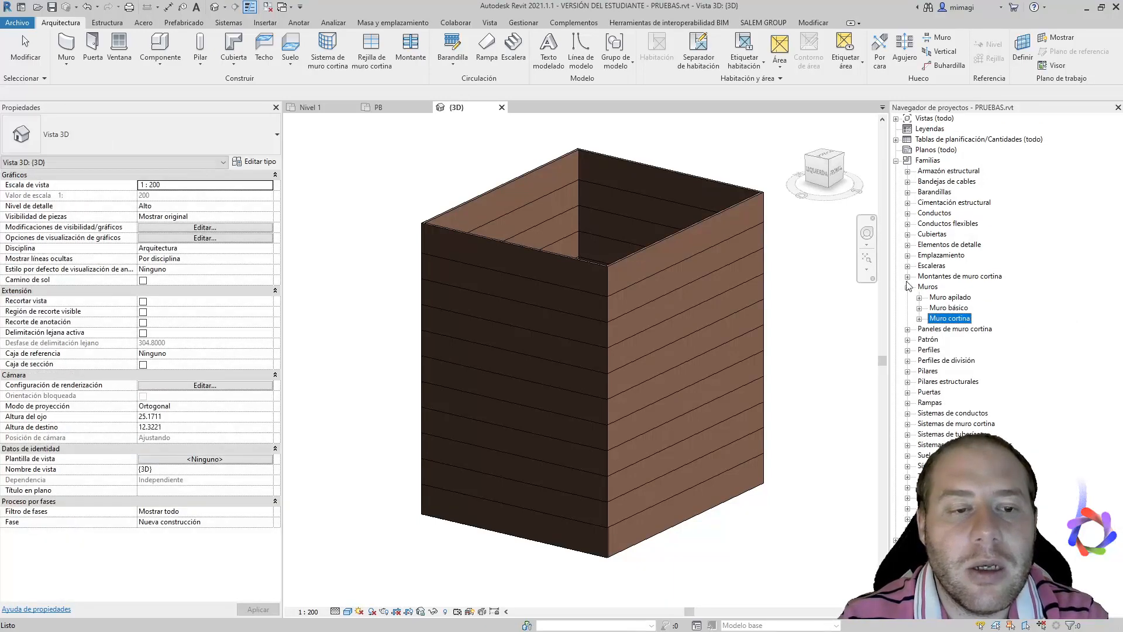
pyautogui.click(907, 286)
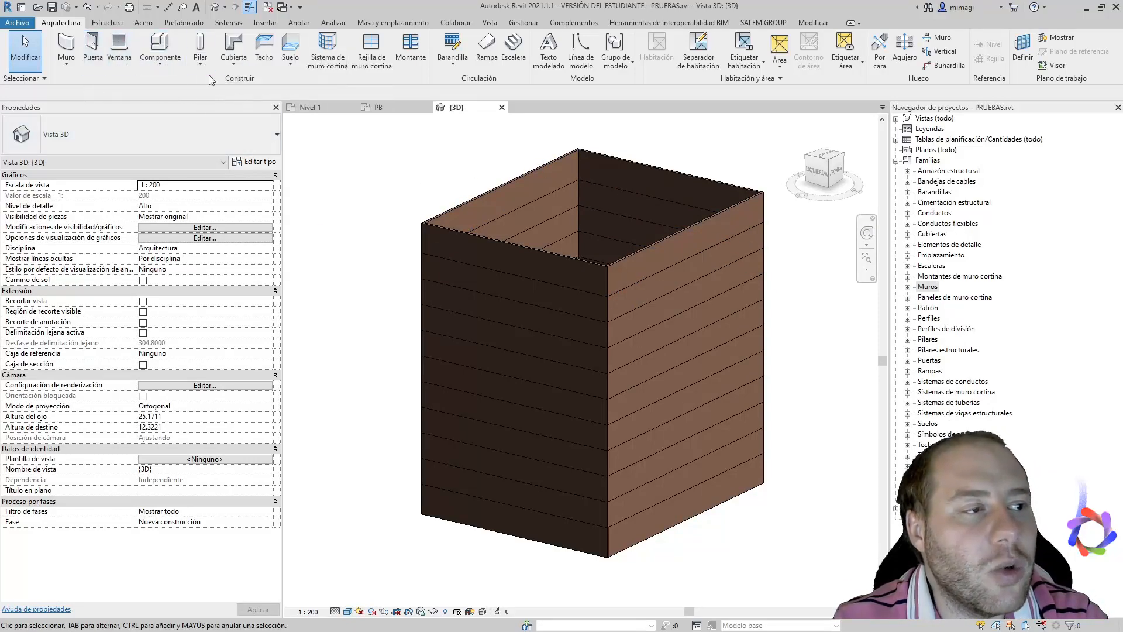
# - Review the available floor tool variants and collapse Familias in the project browser
pyautogui.click(297, 66)
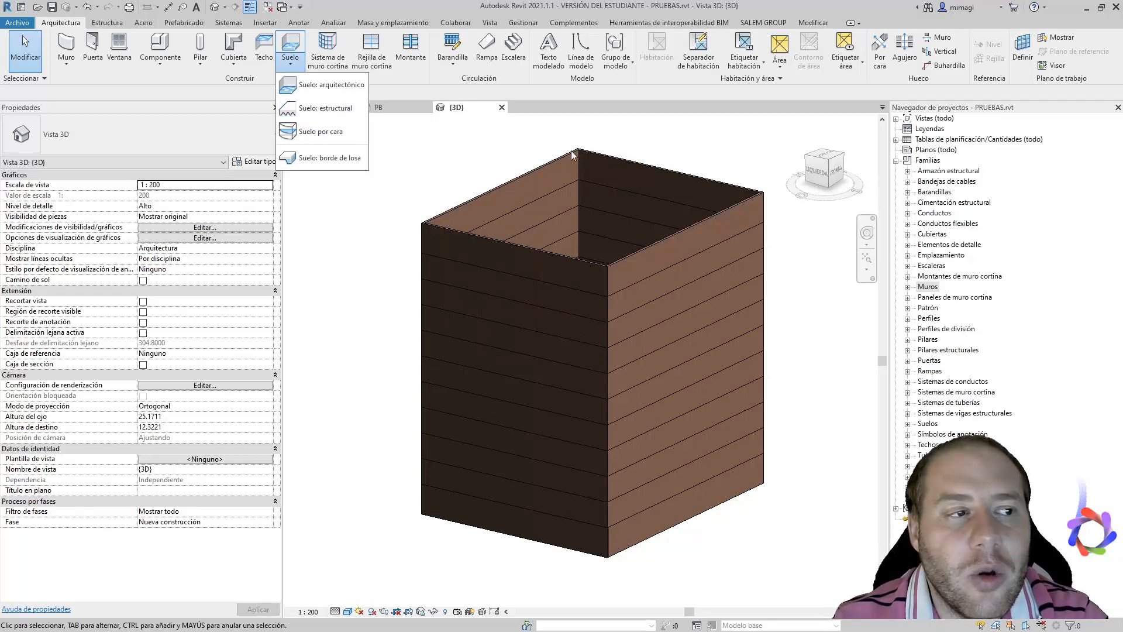
pyautogui.click(901, 139)
pyautogui.click(896, 160)
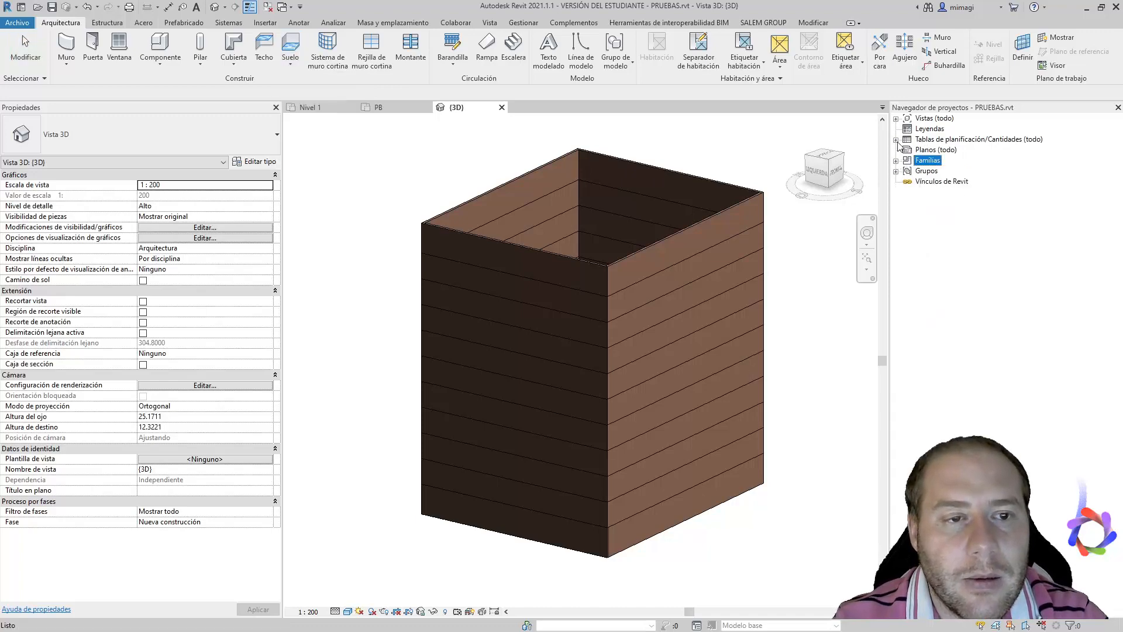
# - Open the Sur elevation from the project views and inspect the lower levels, selecting level P1
pyautogui.click(896, 118)
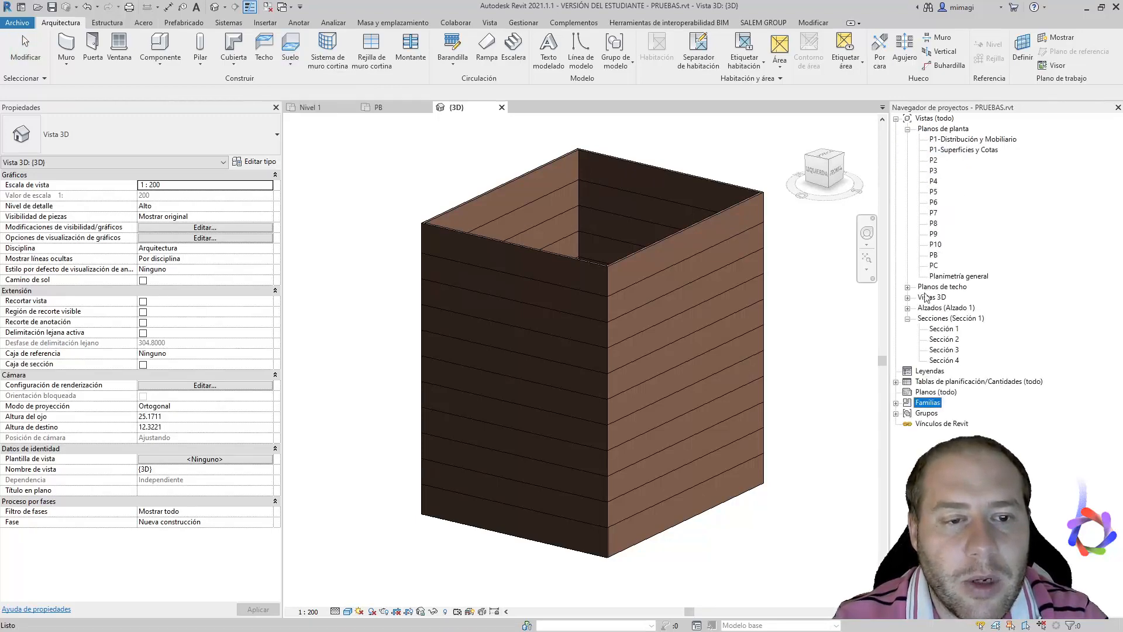
pyautogui.click(907, 307)
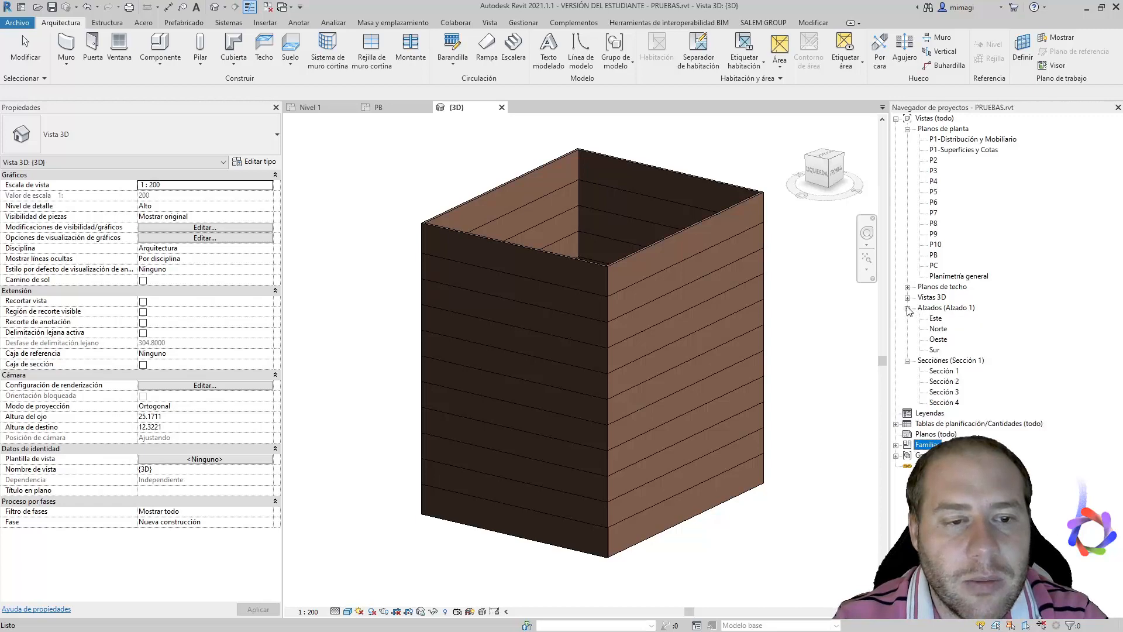
pyautogui.doubleClick(935, 349)
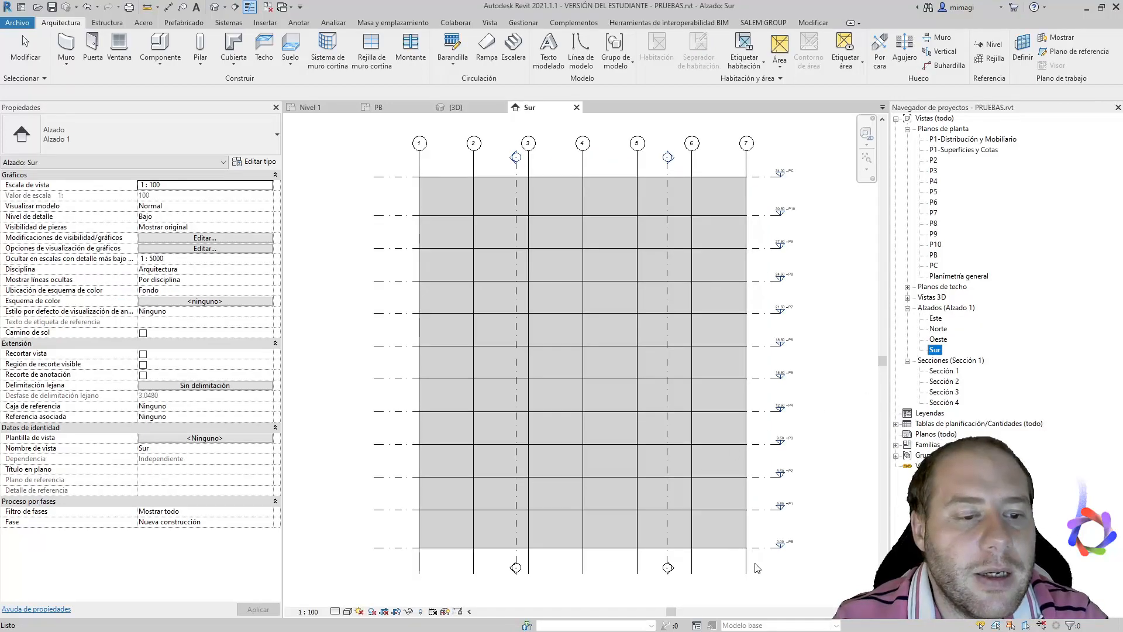
pyautogui.click(759, 555)
pyautogui.scroll(5, 759, 552)
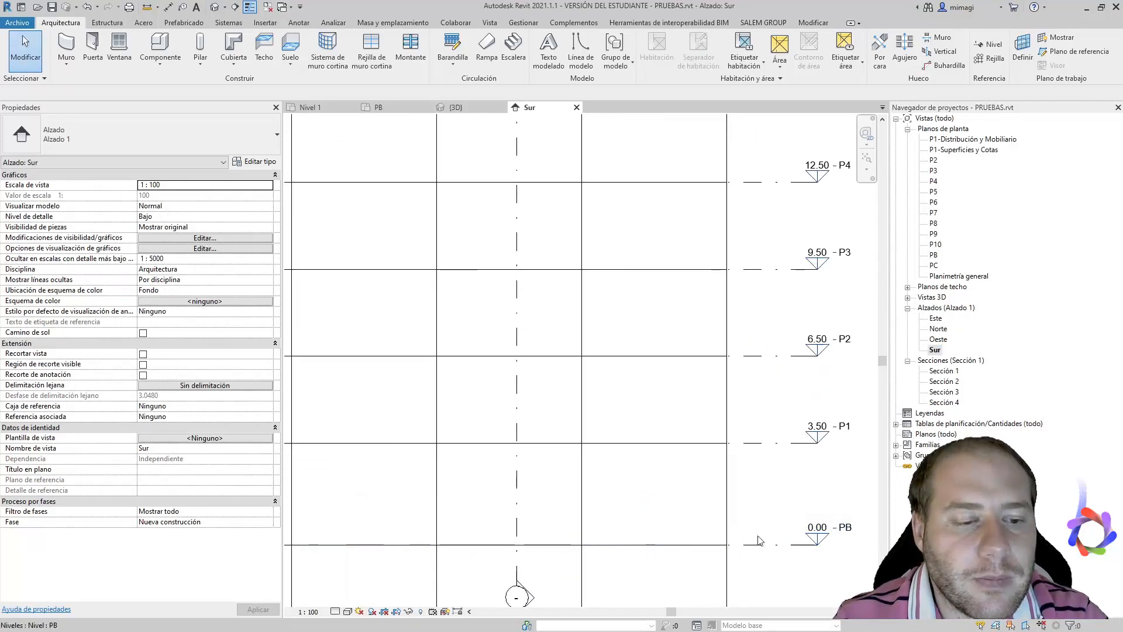
pyautogui.click(763, 457)
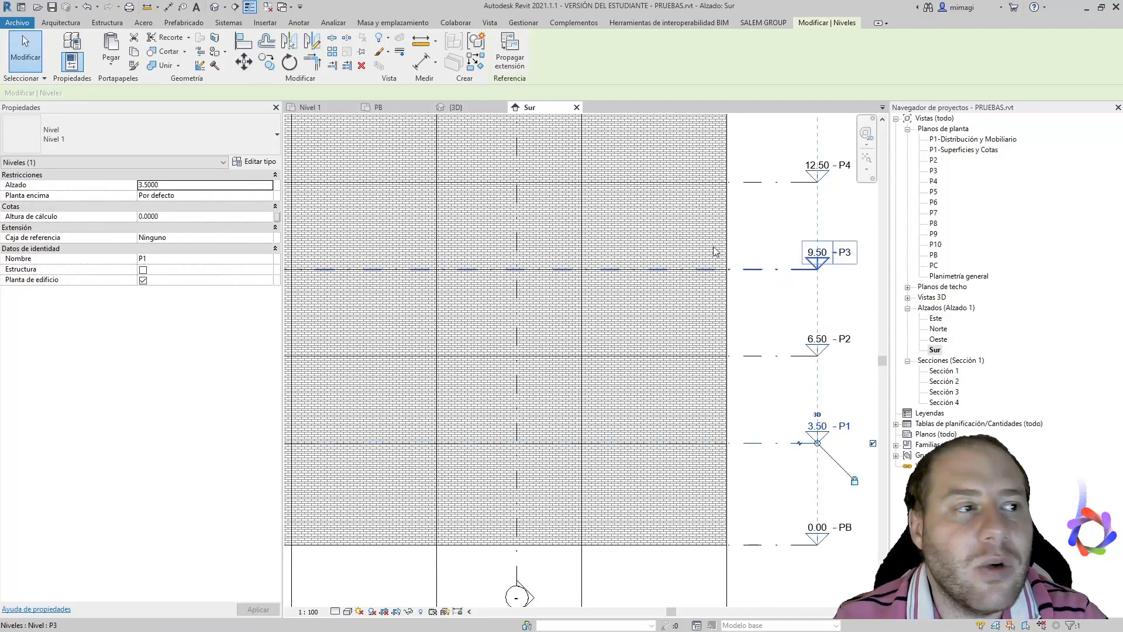
# - Start an architectural floor and open the floor plan PB to sketch its boundary
pyautogui.click(61, 22)
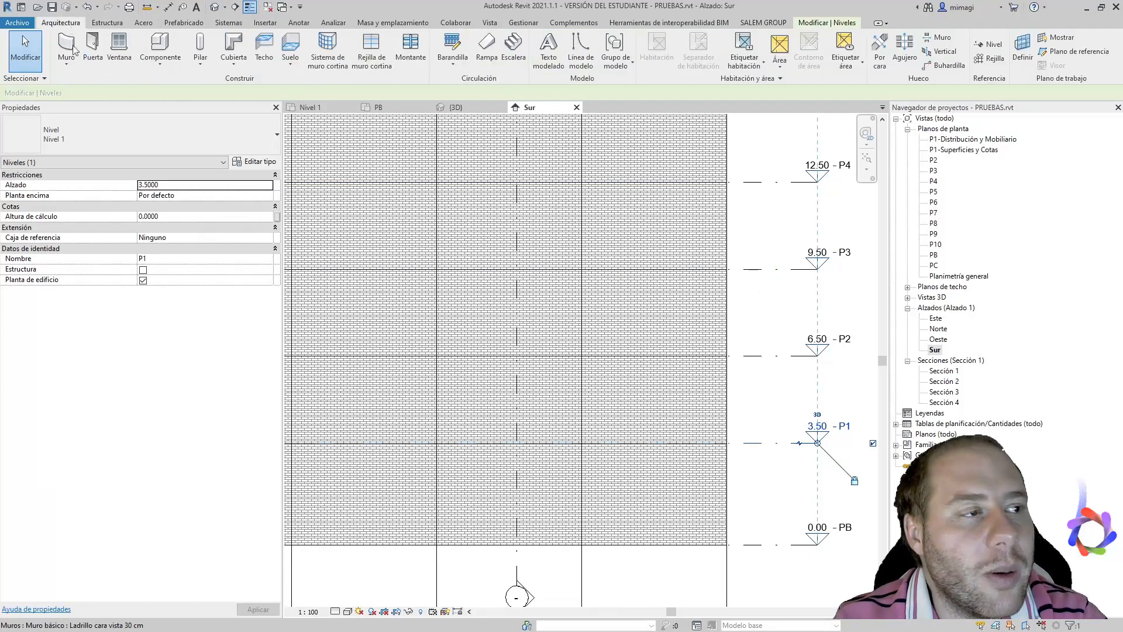
pyautogui.click(290, 64)
pyautogui.click(317, 84)
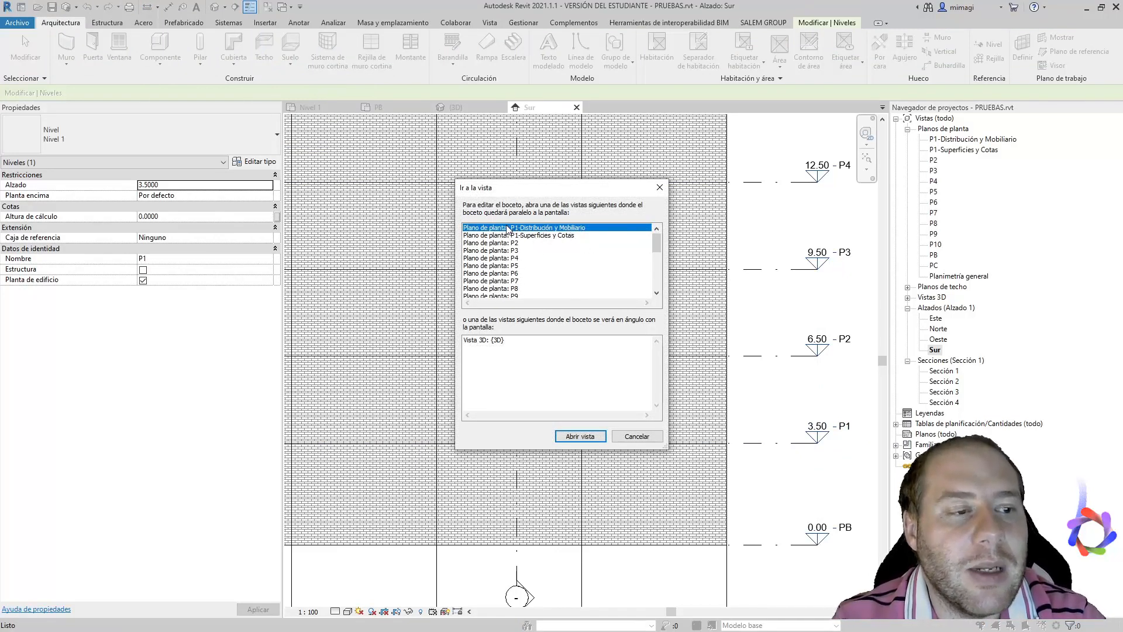
pyautogui.scroll(-5, 518, 252)
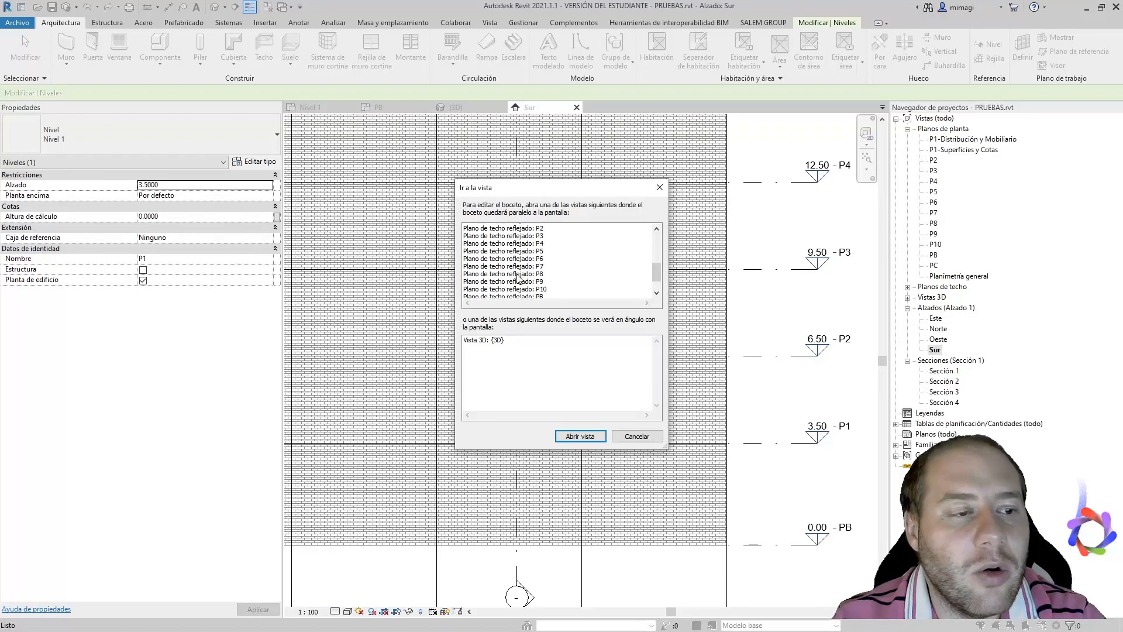
pyautogui.scroll(3, 518, 279)
pyautogui.click(502, 251)
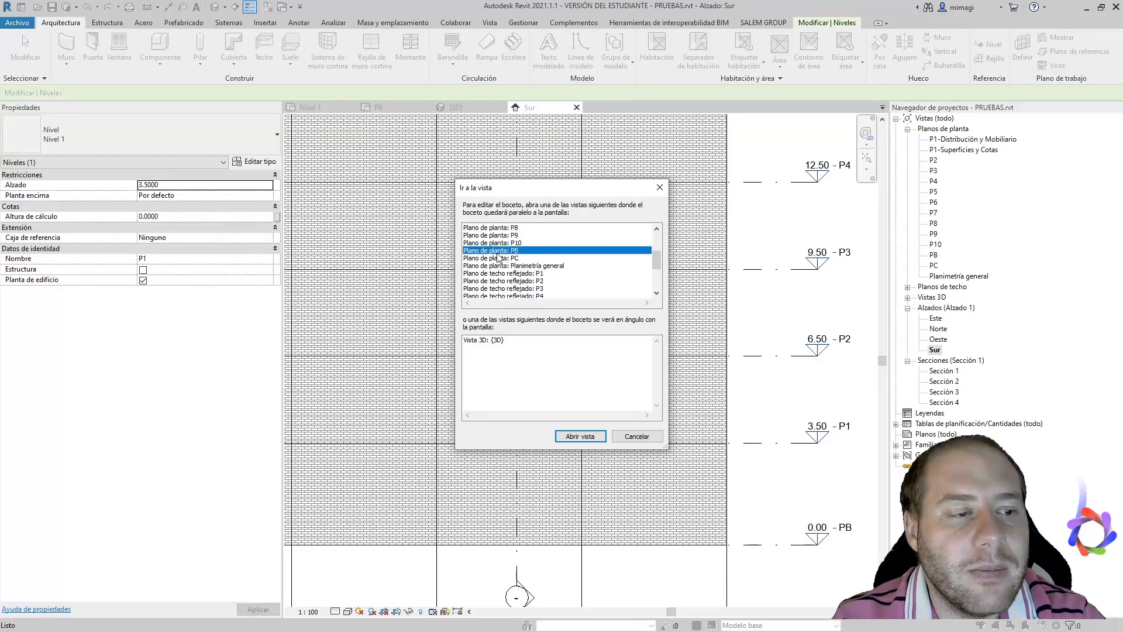
pyautogui.click(571, 438)
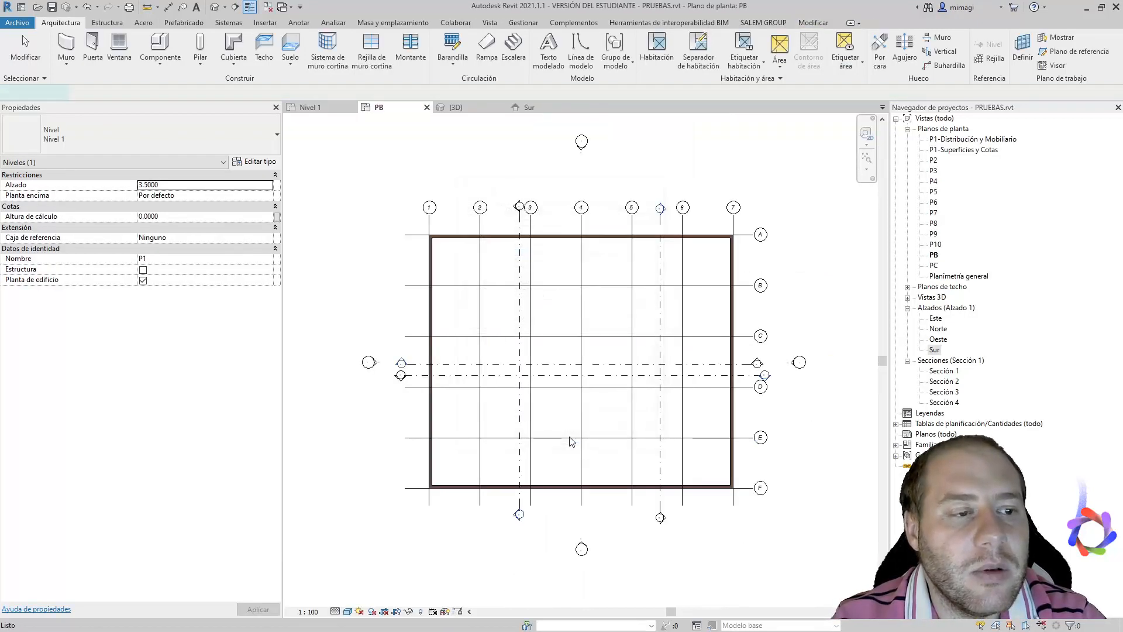
pyautogui.press('s')
pyautogui.press('b')
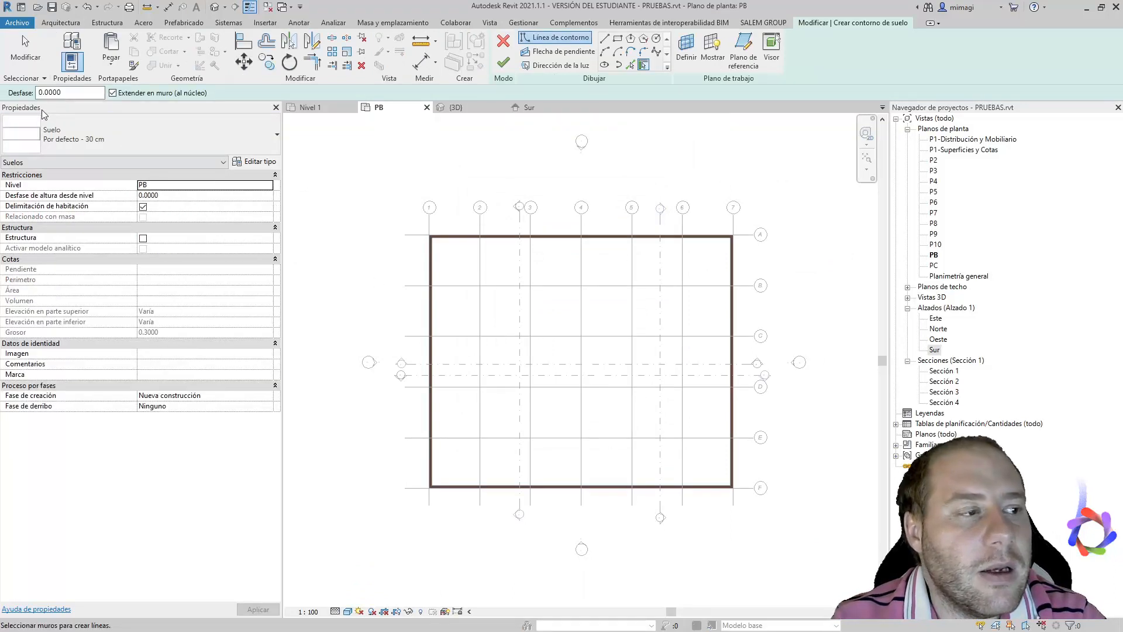
# - Review the available floor types and the structural modelling tools
pyautogui.click(269, 140)
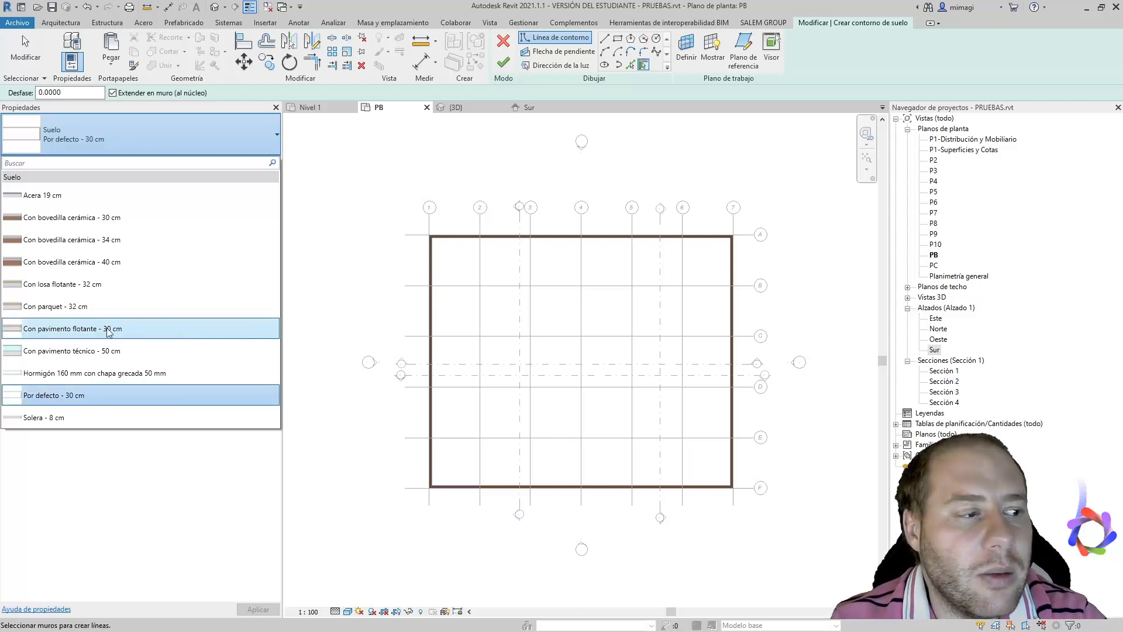
pyautogui.click(104, 23)
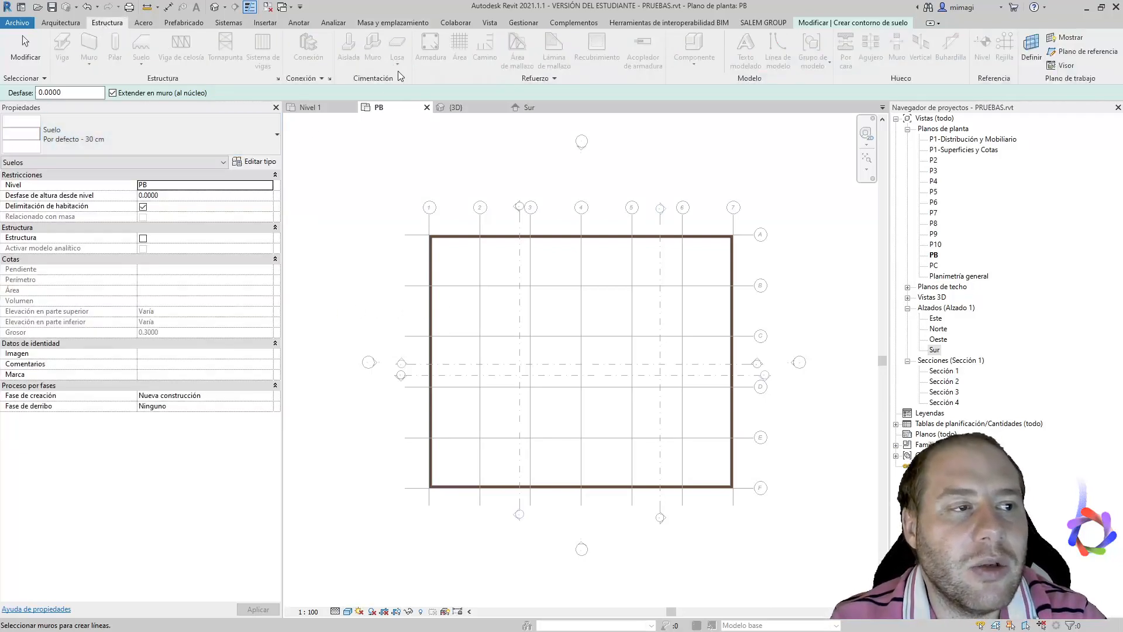
pyautogui.click(60, 22)
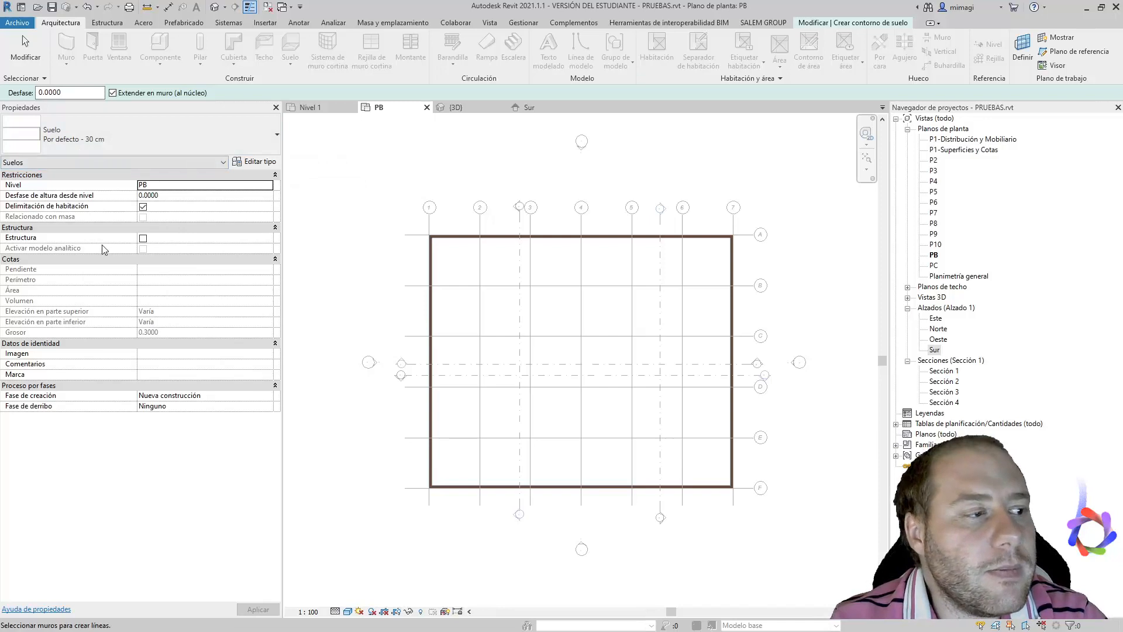
# - Set the floor type to Con parquet - 32 cm and return to the boundary sketching tools
pyautogui.click(132, 136)
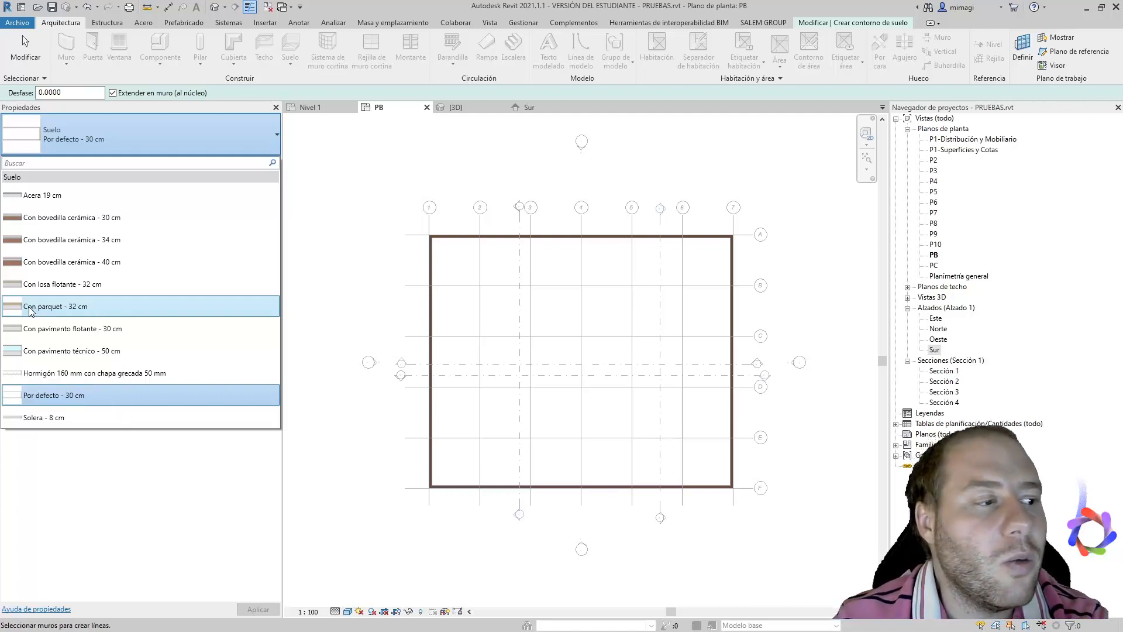
pyautogui.click(30, 307)
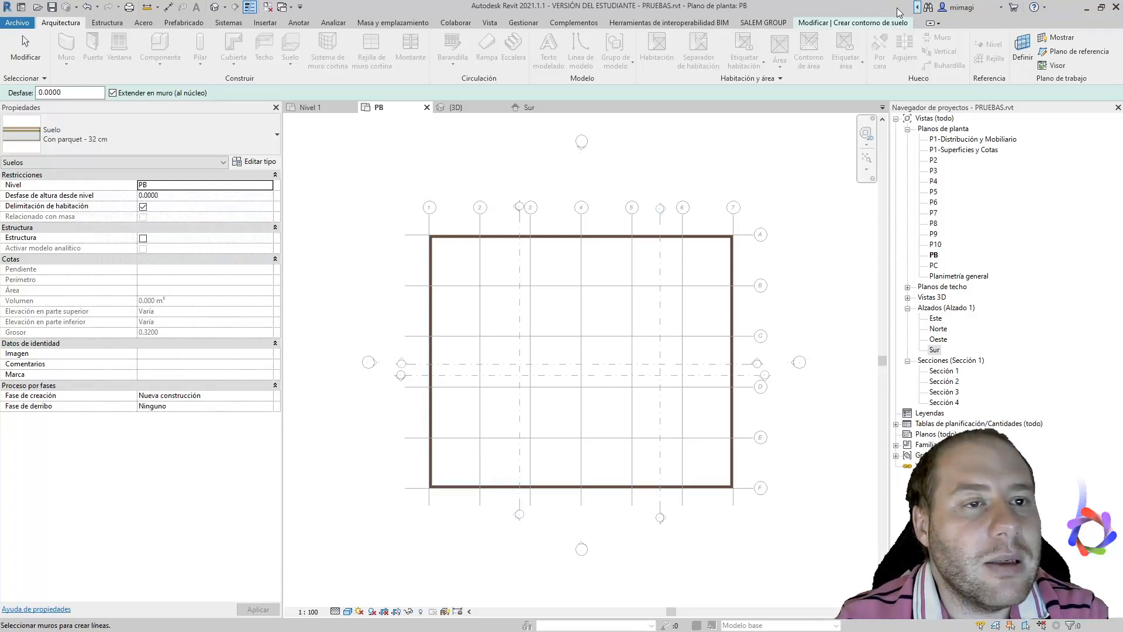
pyautogui.click(851, 23)
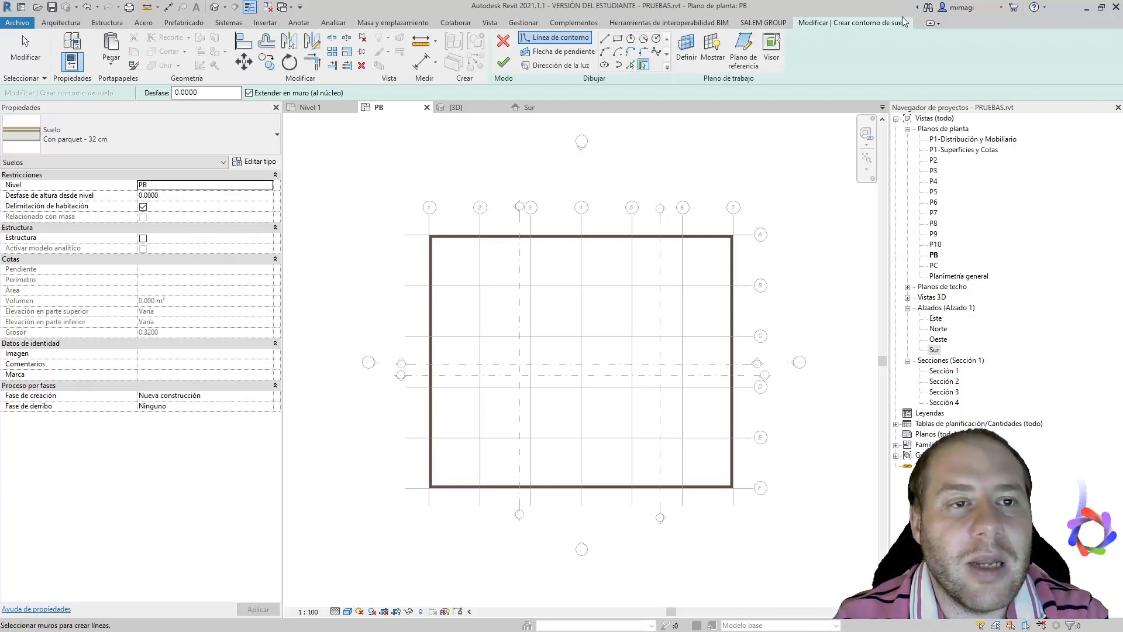
pyautogui.click(605, 41)
pyautogui.scroll(3, 433, 235)
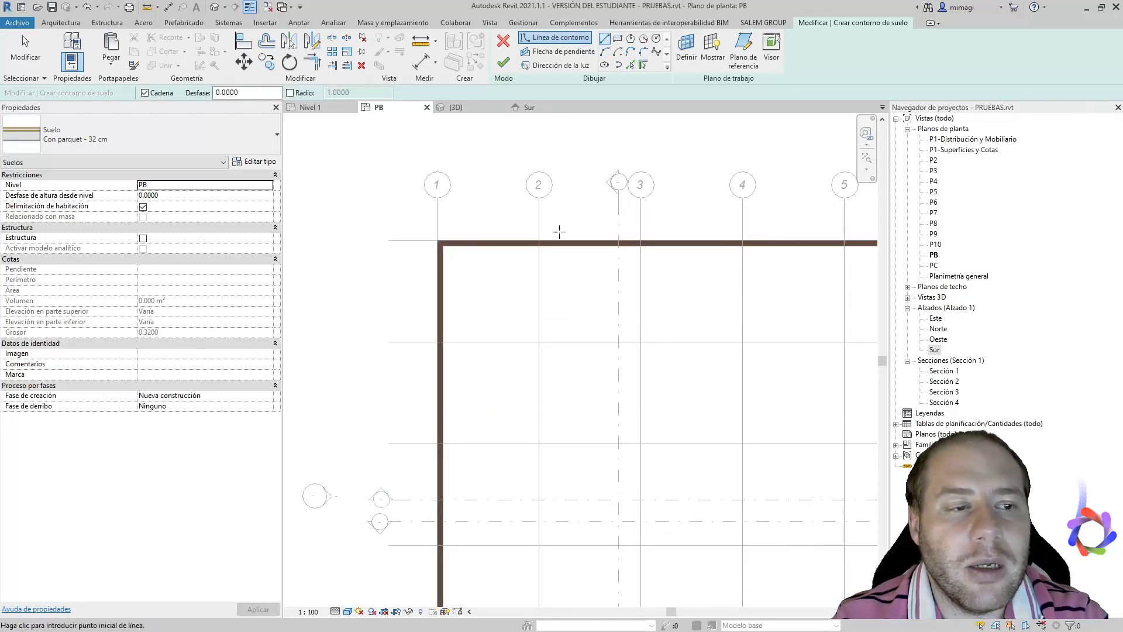
pyautogui.scroll(-3, 661, 205)
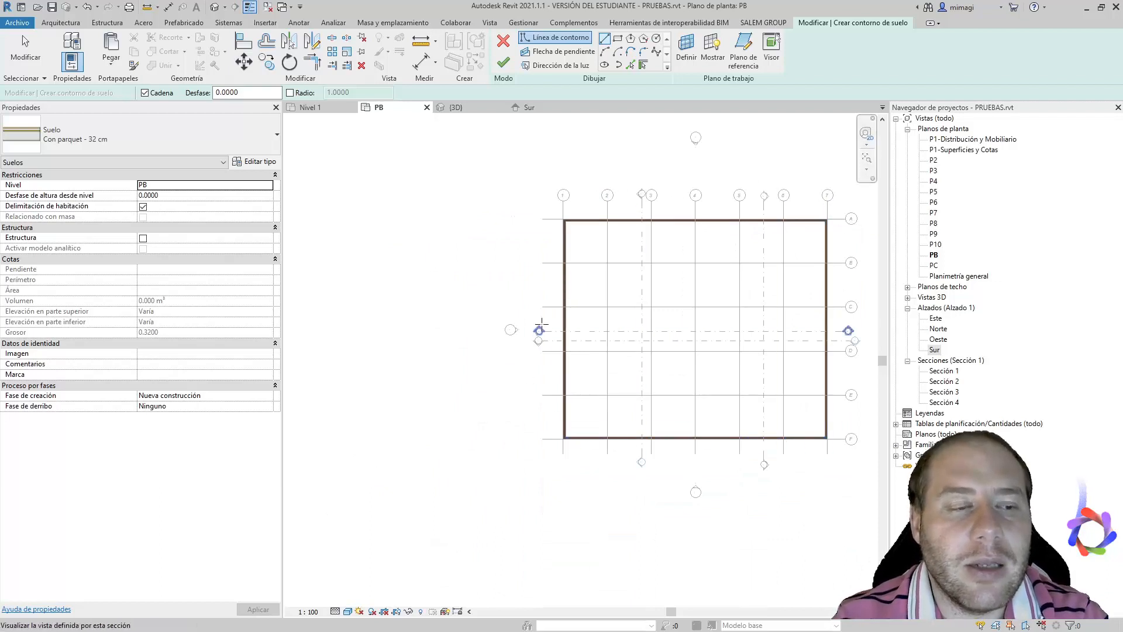
pyautogui.click(617, 38)
pyautogui.scroll(3, 563, 220)
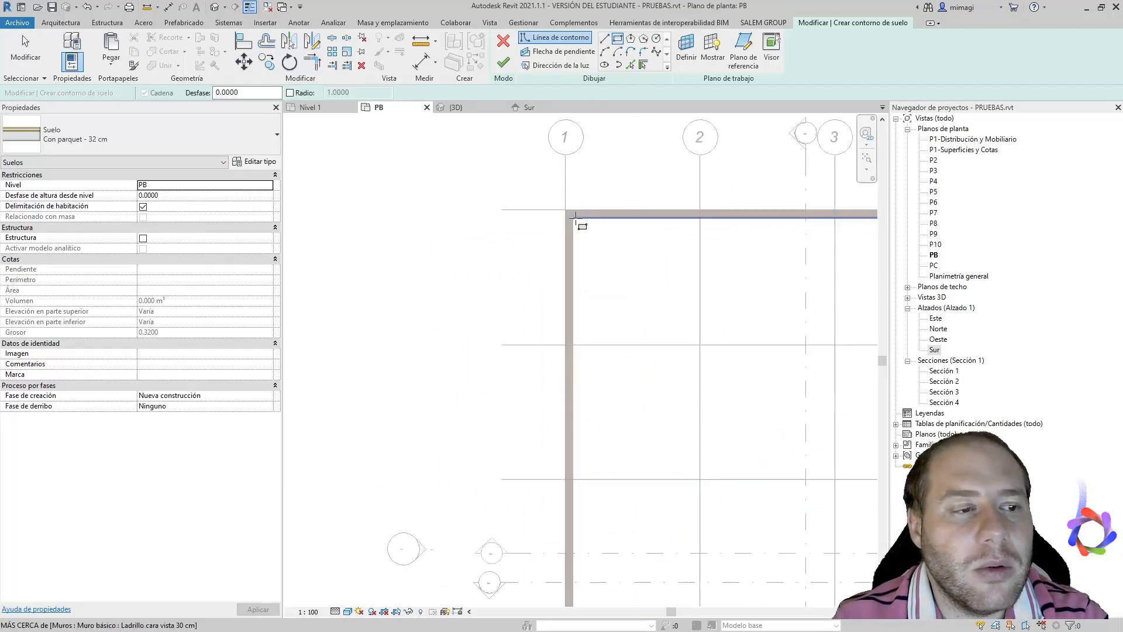
pyautogui.click(565, 210)
pyautogui.scroll(1, 553, 188)
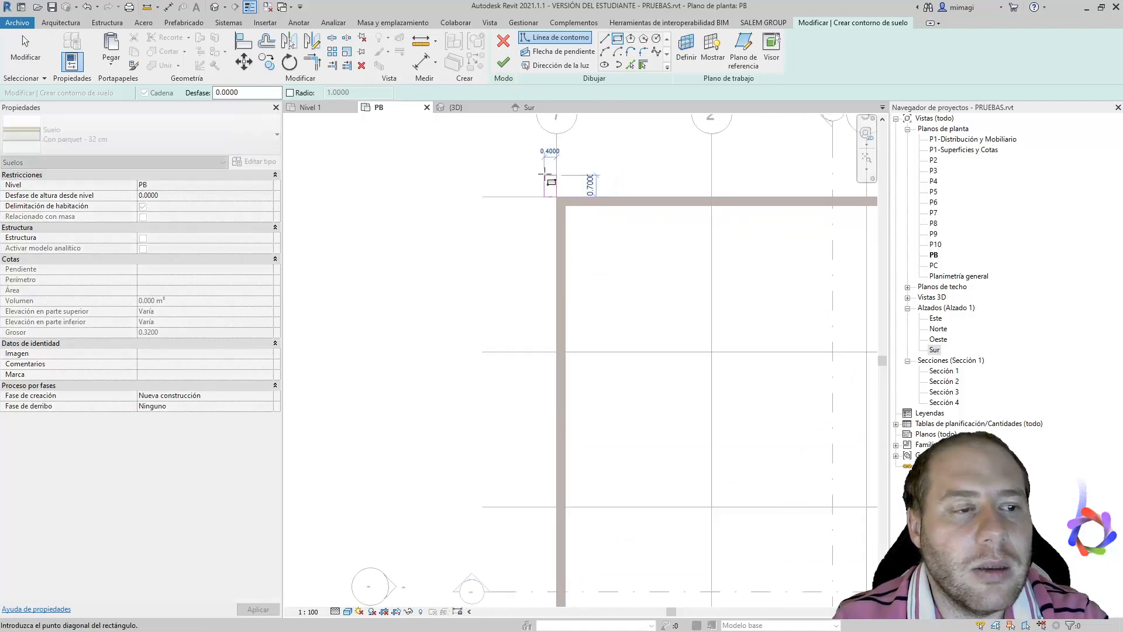
pyautogui.scroll(-3, 545, 173)
pyautogui.scroll(1, 843, 433)
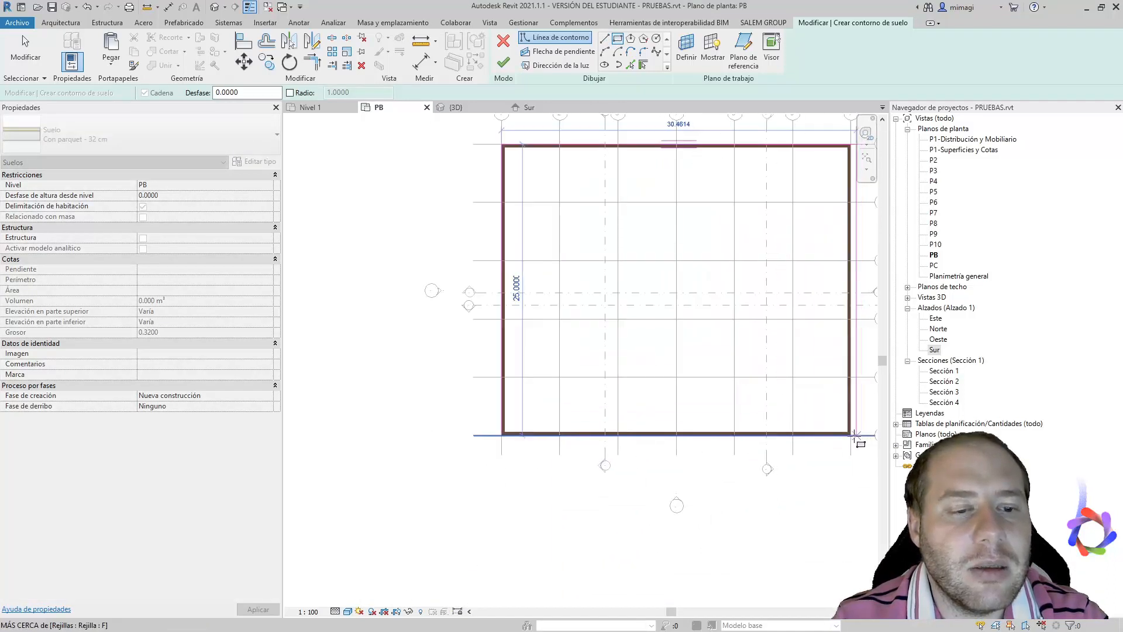
pyautogui.scroll(2, 855, 436)
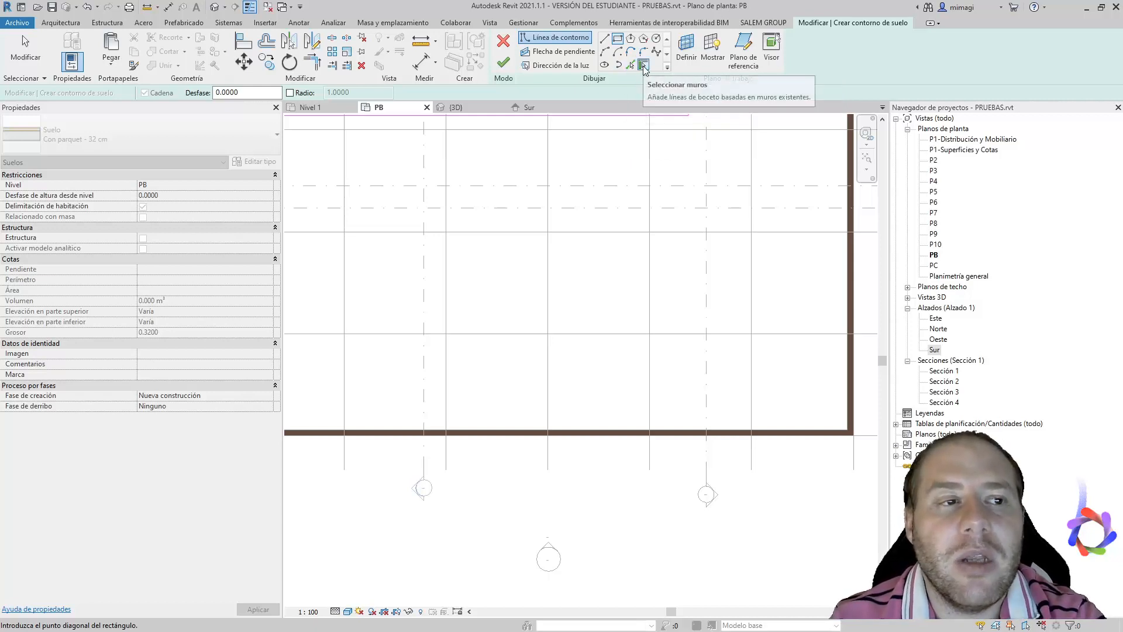
# - Switch to deriving the floor boundary from existing walls and examine the inner and outer wall faces at the corner of grids 1 and A
pyautogui.click(643, 66)
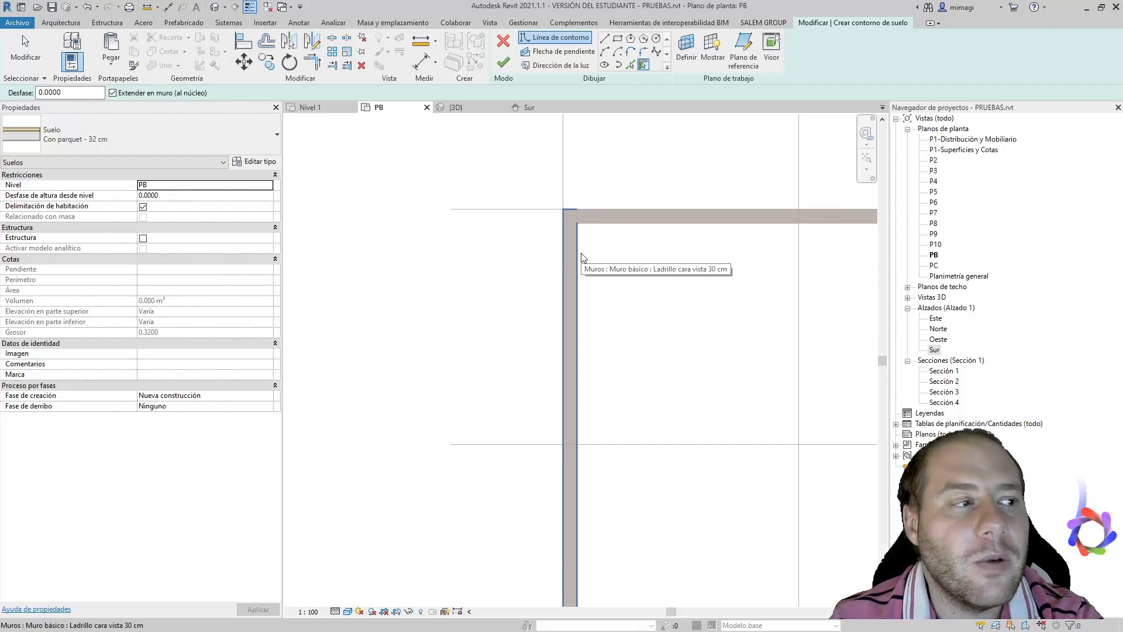
pyautogui.scroll(2, 573, 227)
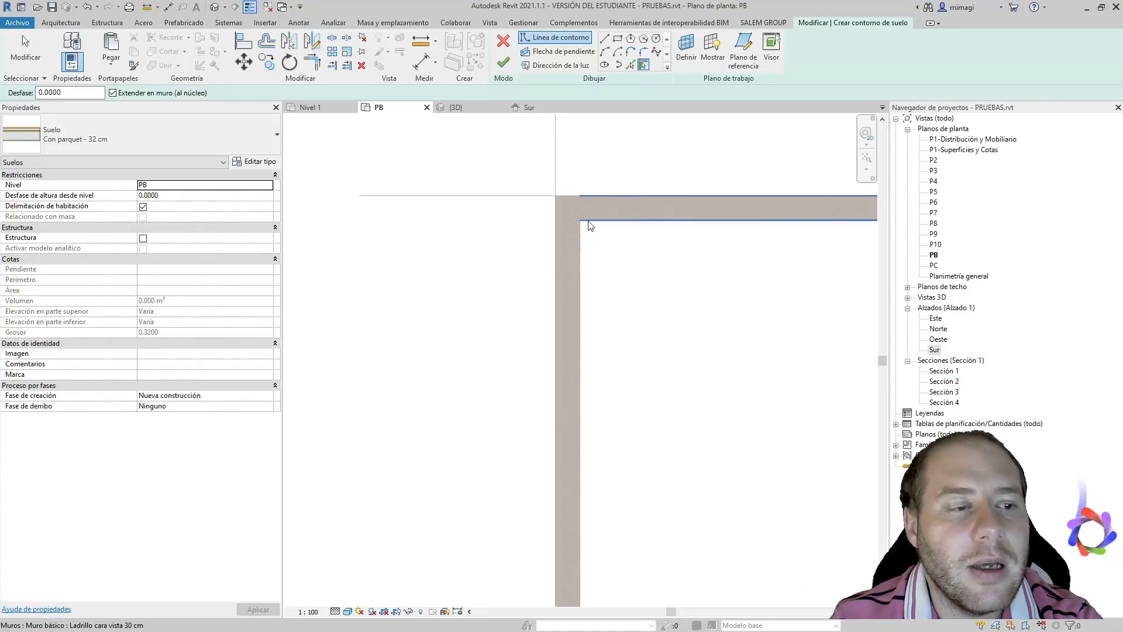
pyautogui.scroll(5, 589, 226)
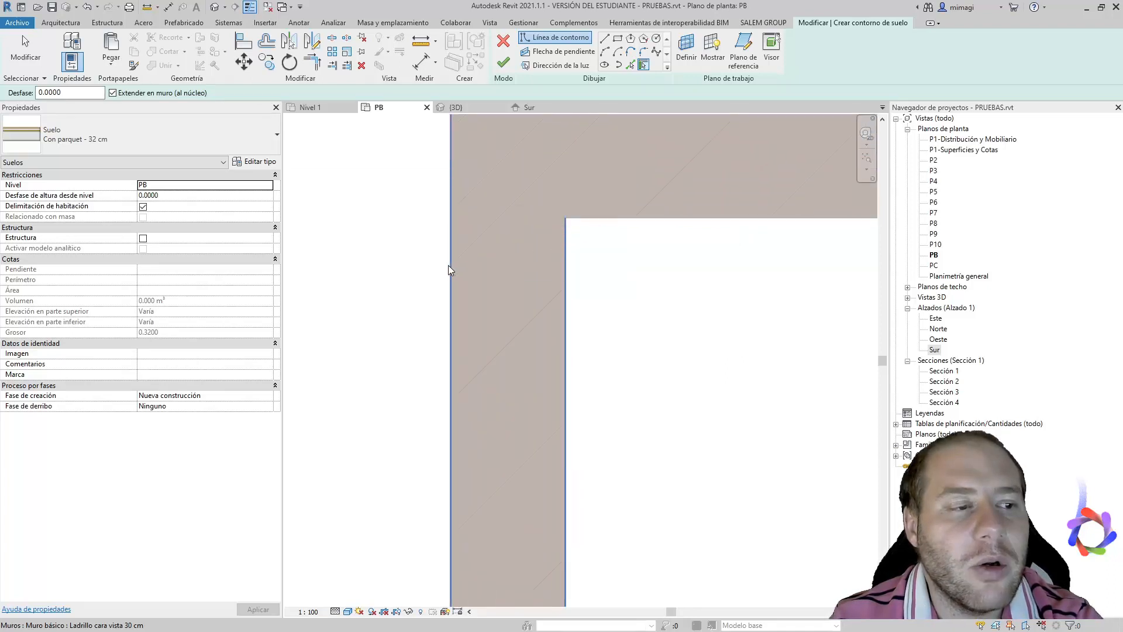
pyautogui.scroll(-2, 466, 283)
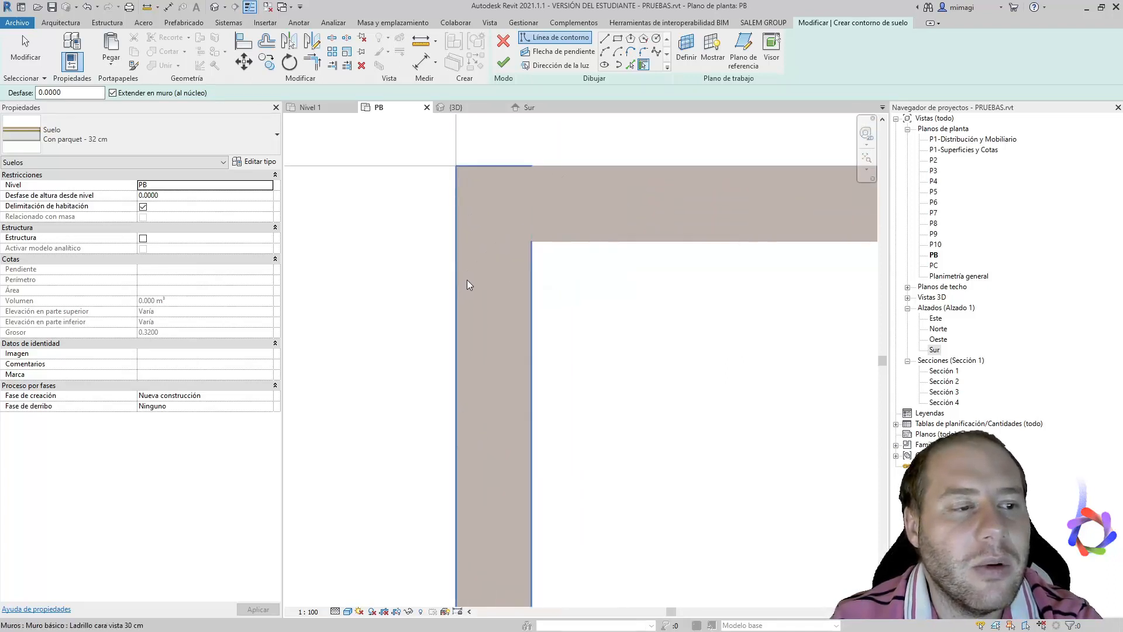
pyautogui.scroll(-1, 451, 275)
pyautogui.scroll(-2, 456, 269)
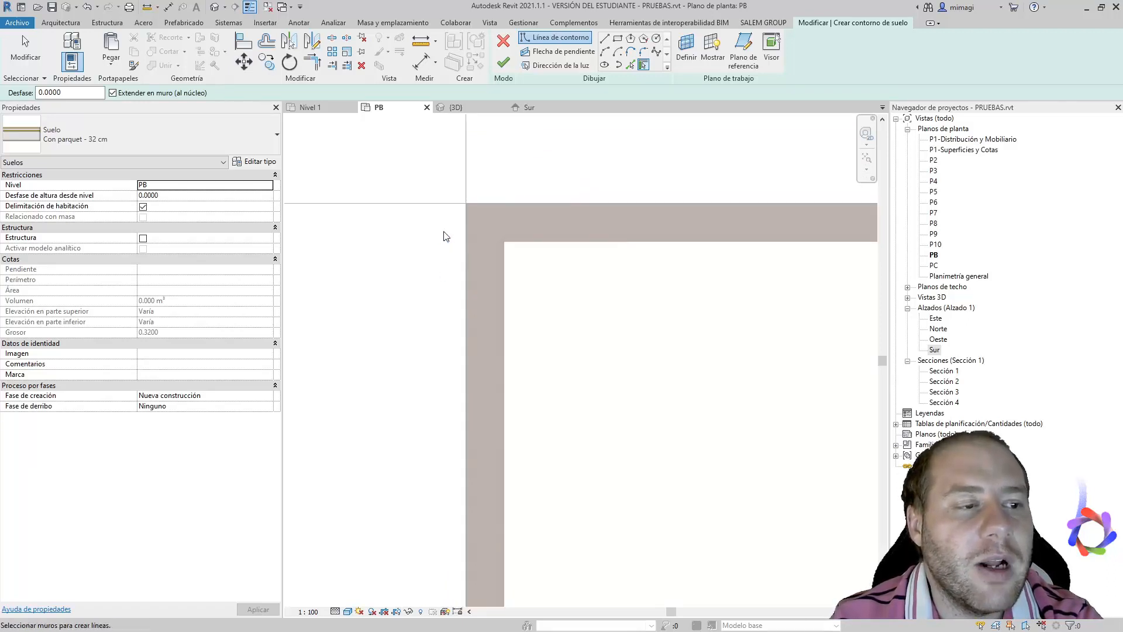
pyautogui.scroll(-4, 476, 221)
pyautogui.scroll(4, 479, 577)
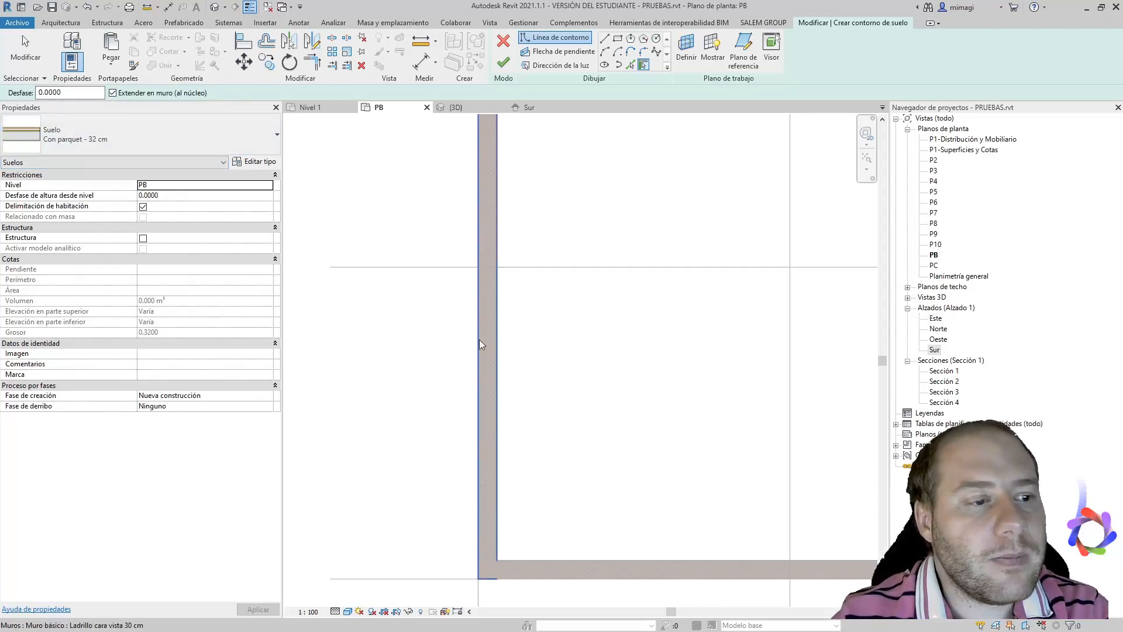
# - Pick the outer face of the wall along grid 1 as a boundary line, inspect its lower end, and undo the pick
pyautogui.click(486, 390)
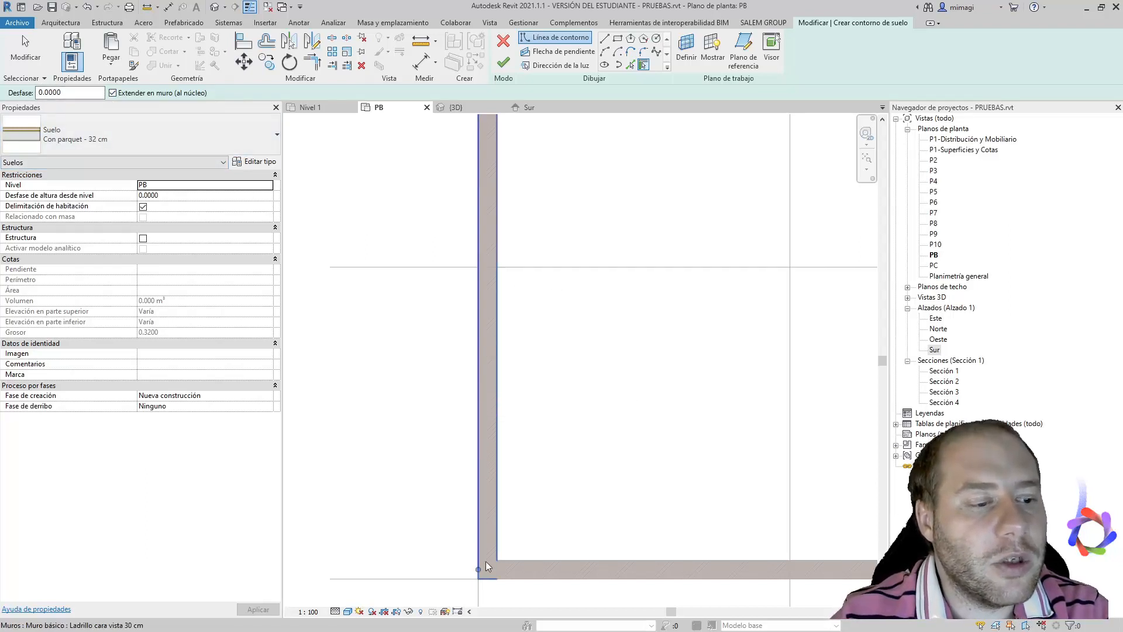
pyautogui.scroll(1, 478, 582)
pyautogui.scroll(2, 478, 583)
pyautogui.scroll(2, 480, 551)
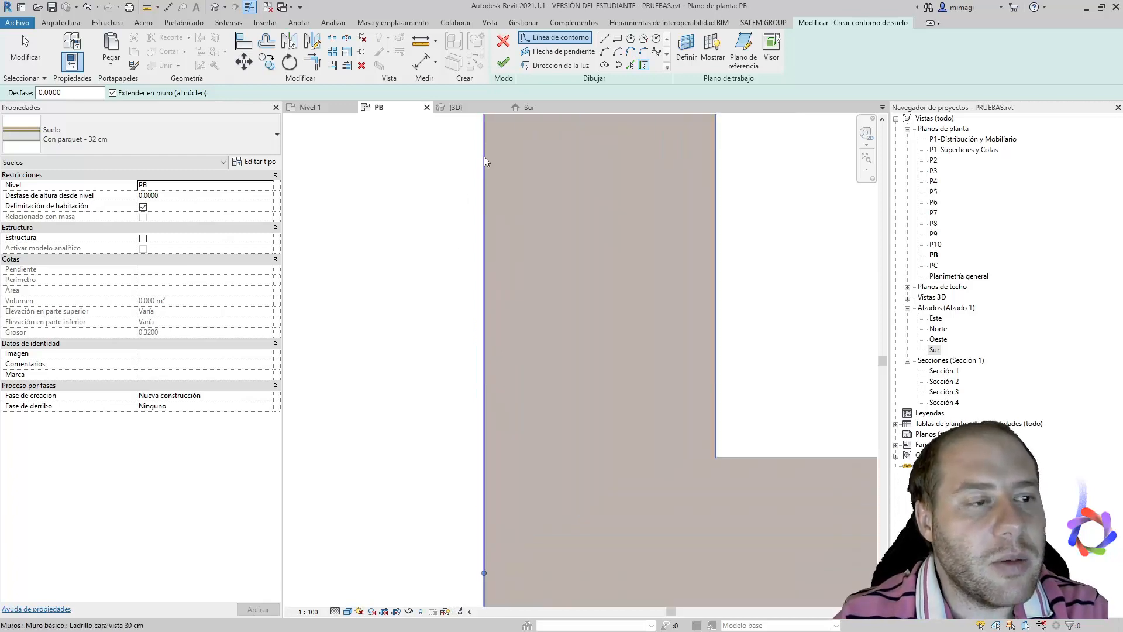
pyautogui.scroll(-3, 490, 446)
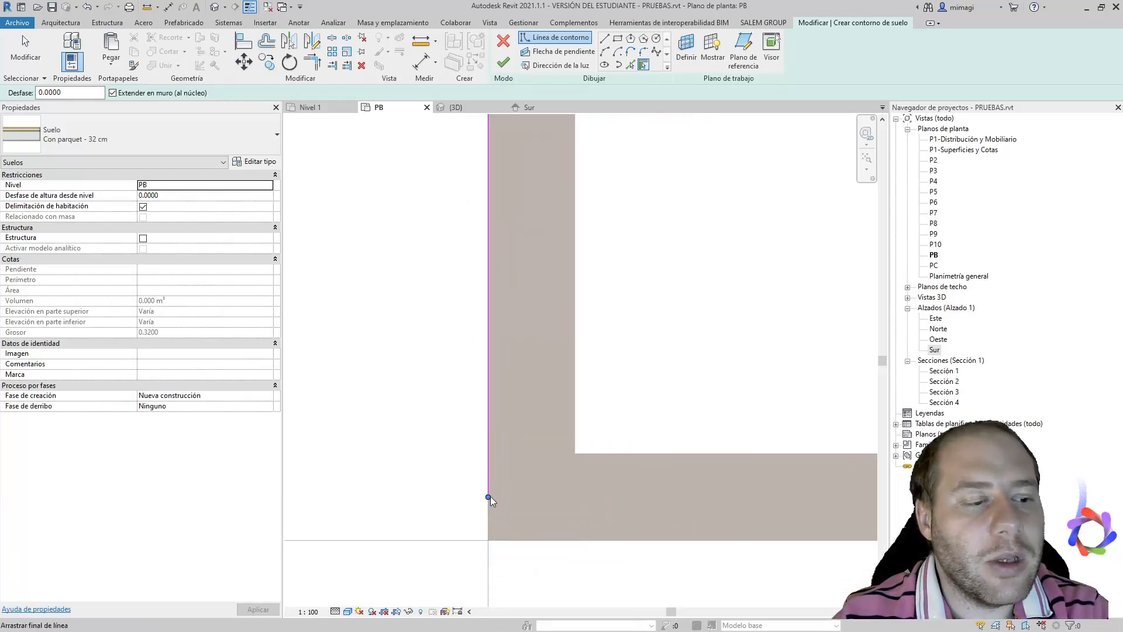
pyautogui.scroll(-3, 488, 506)
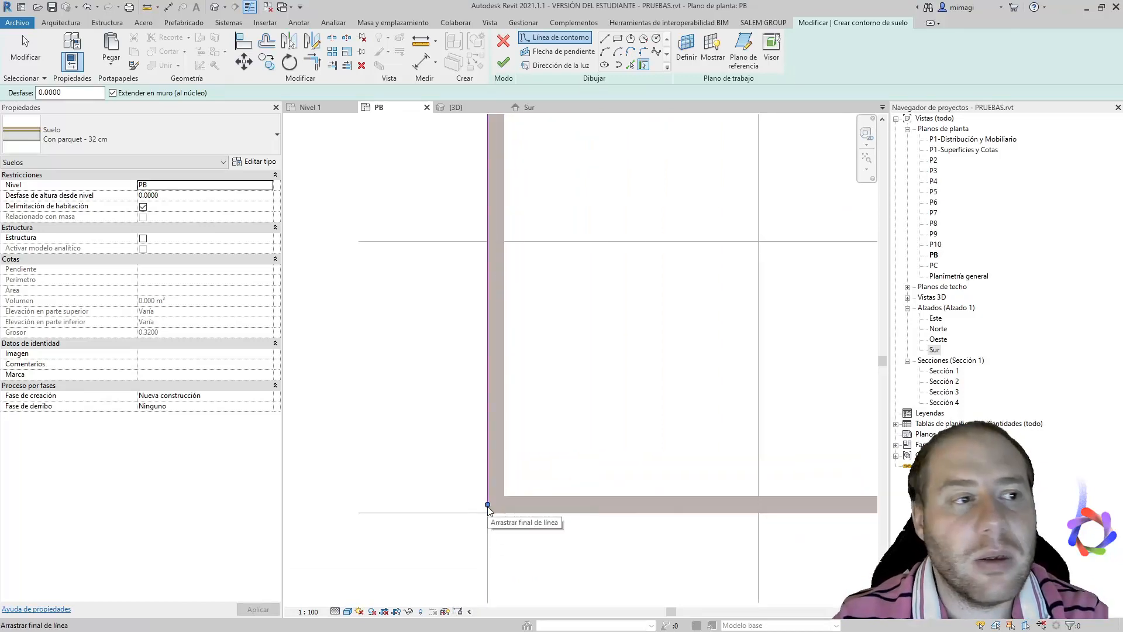
pyautogui.scroll(-3, 489, 507)
pyautogui.scroll(-3, 488, 507)
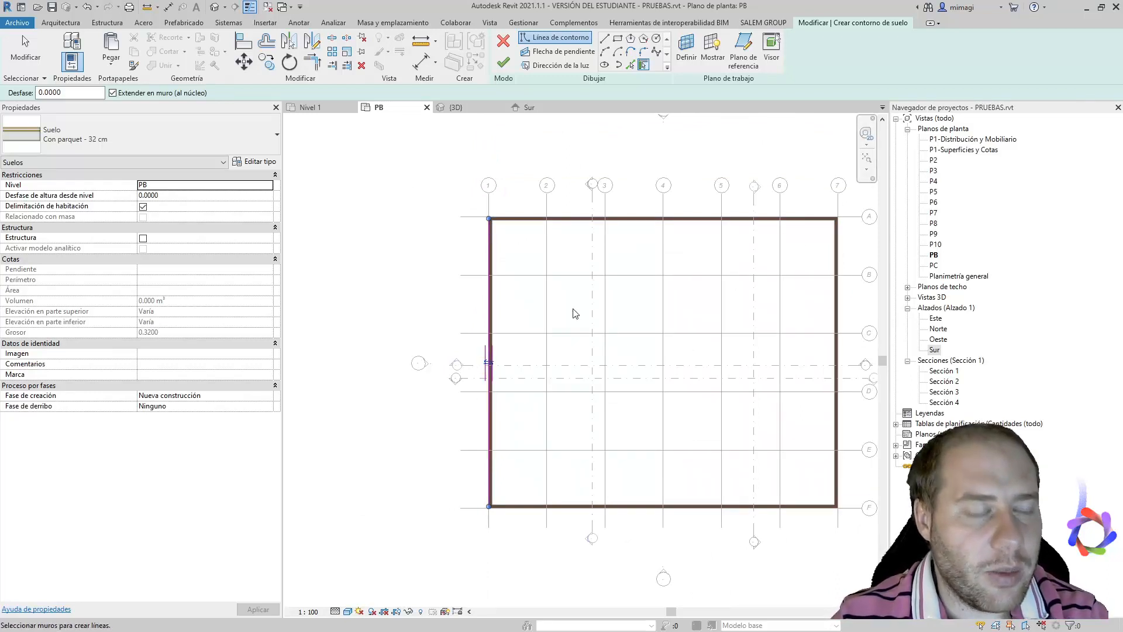
pyautogui.click(88, 10)
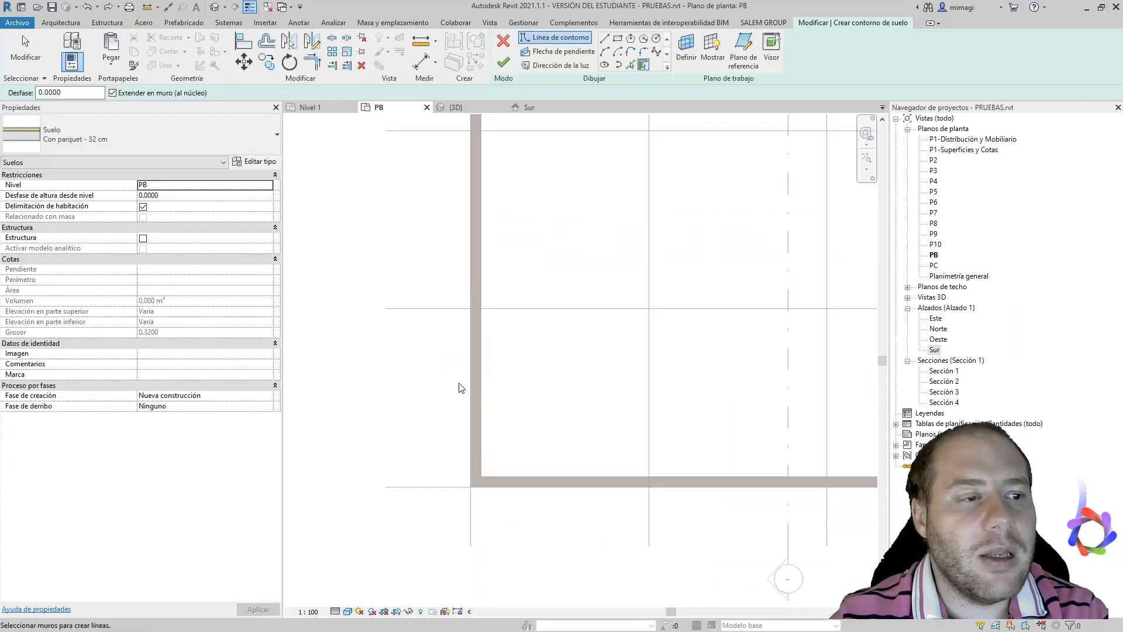
# - Create the floor boundary from the whole chain of connected perimeter walls, along their outer faces
pyautogui.scroll(-3, 460, 391)
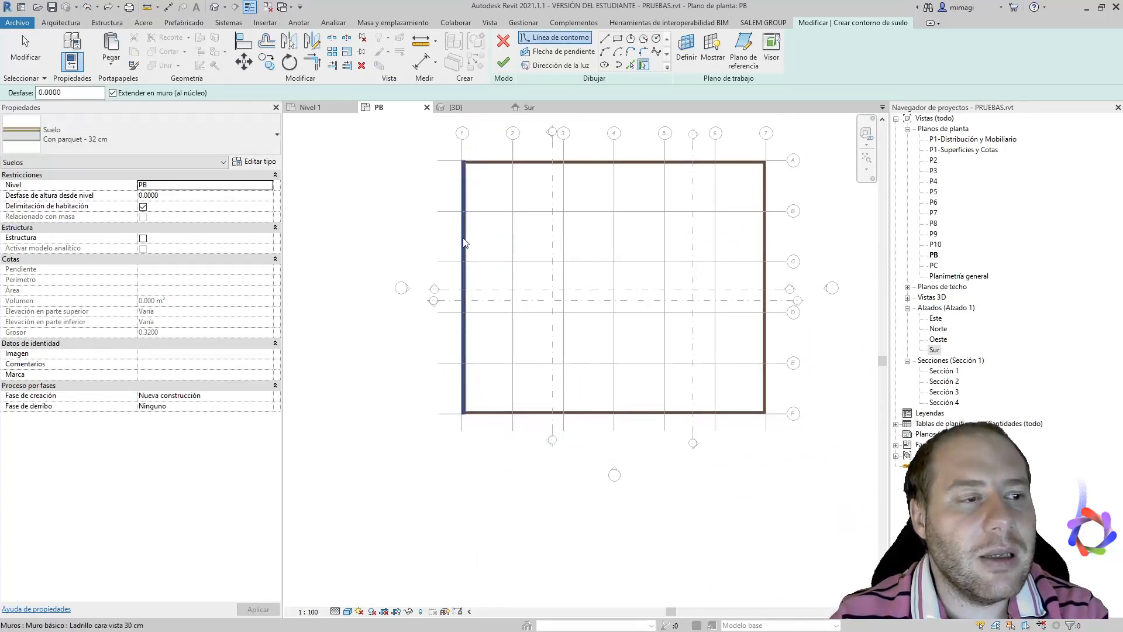
pyautogui.scroll(4, 462, 242)
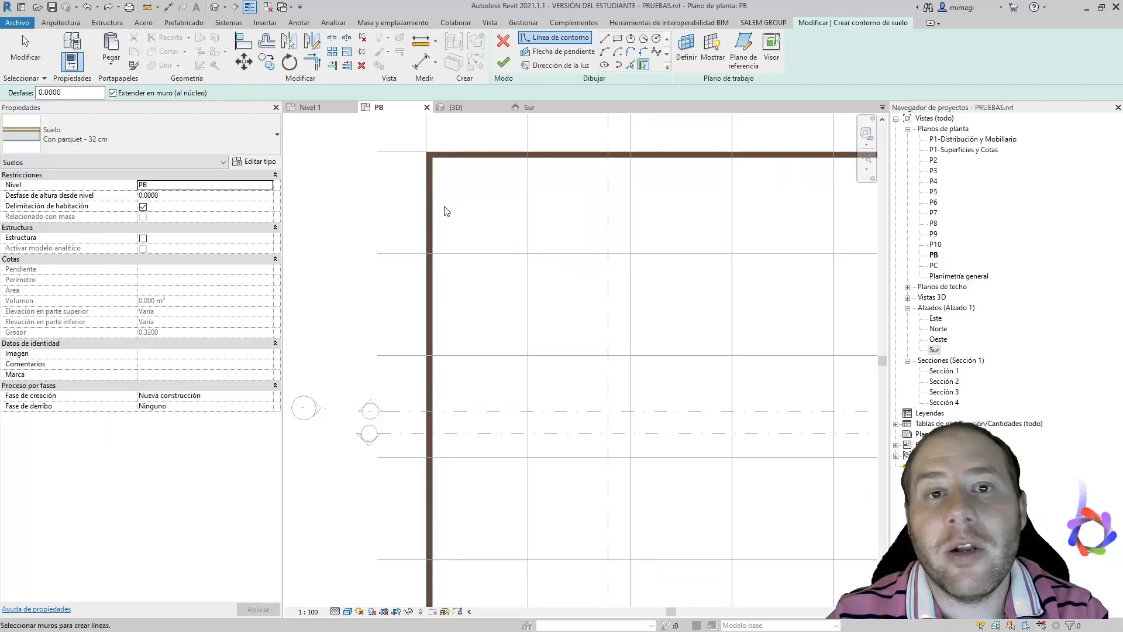
pyautogui.press('Tab')
pyautogui.click(425, 290)
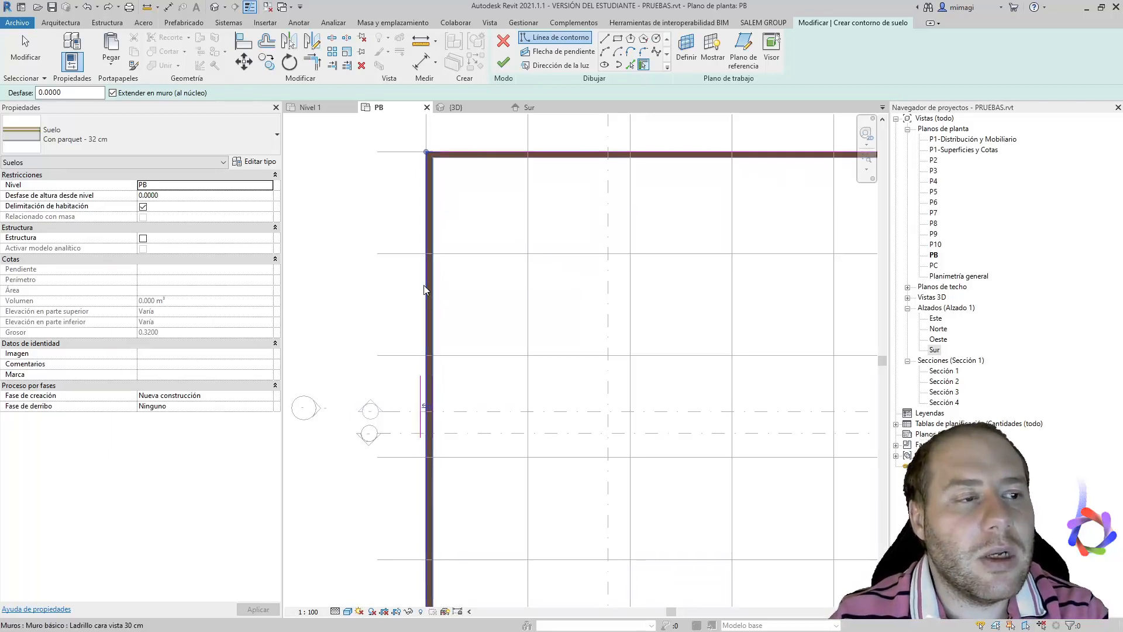
# - Check the sketched boundary around the perimeter and finish the sketch to create the Con parquet - 32 cm floor on PB
pyautogui.scroll(-5, 380, 226)
pyautogui.scroll(6, 688, 158)
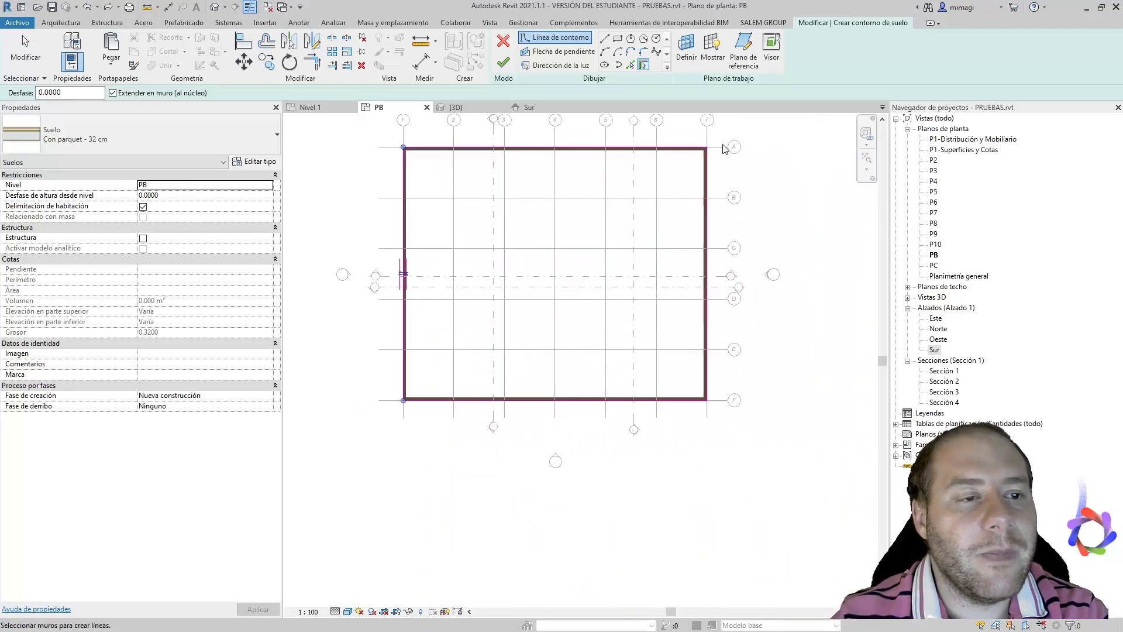
pyautogui.scroll(-5, 699, 300)
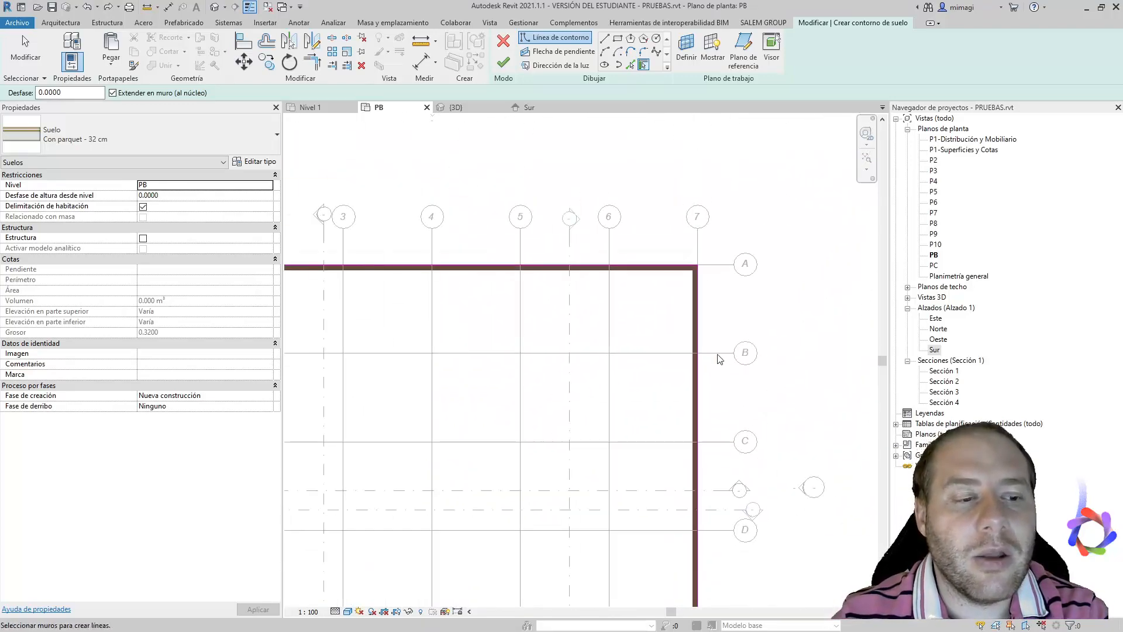
pyautogui.scroll(3, 506, 544)
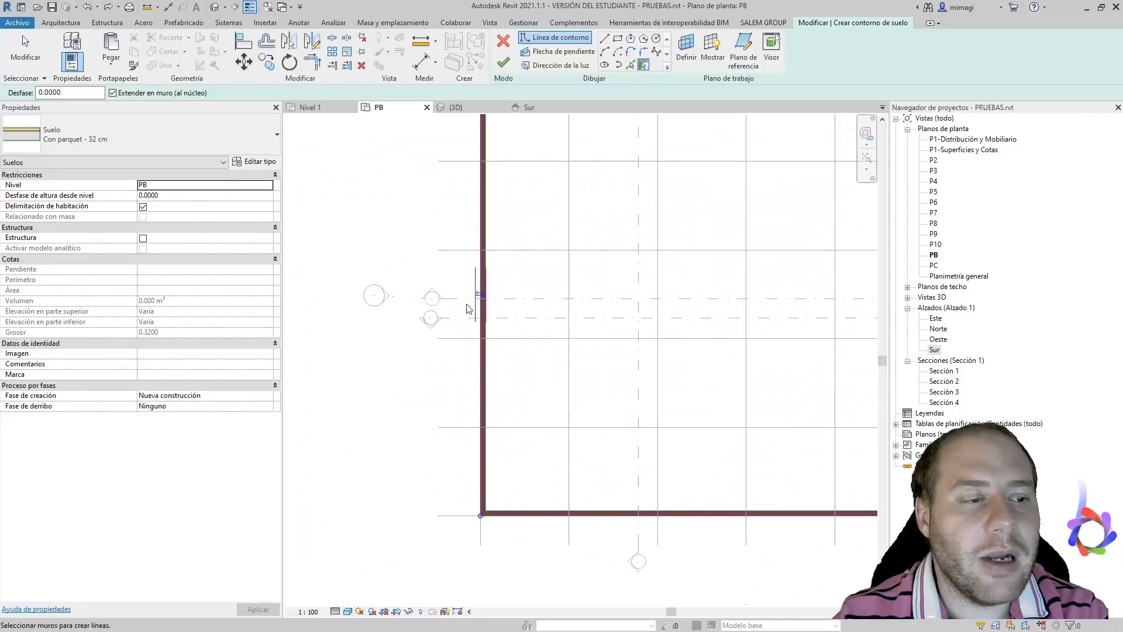
pyautogui.scroll(-3, 507, 329)
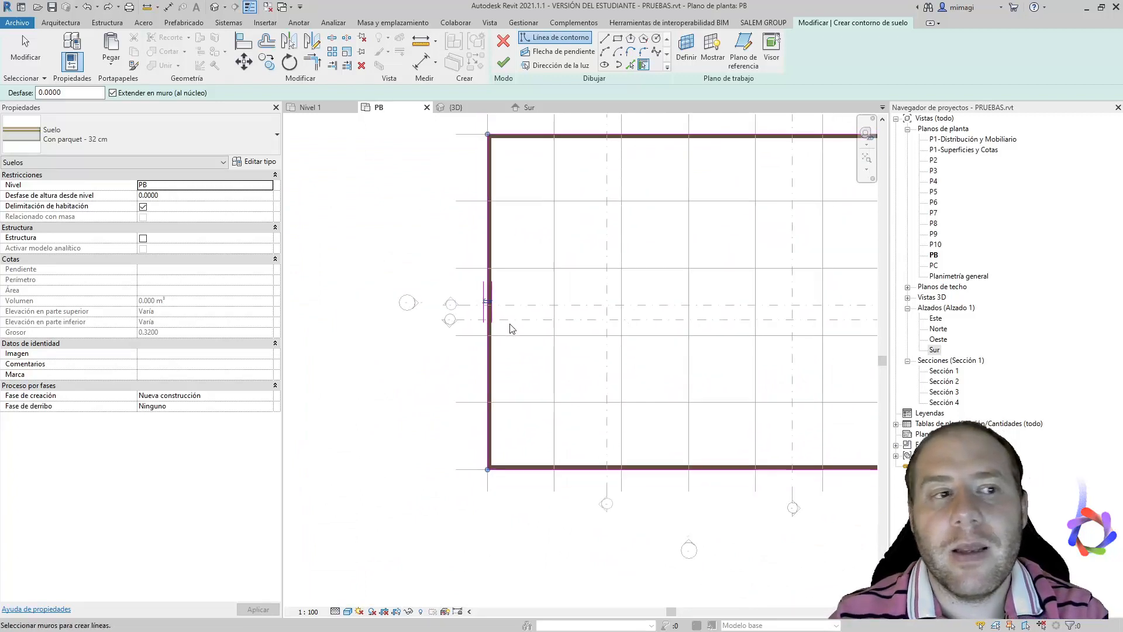
pyautogui.moveTo(558, 313); pyautogui.dragTo(502, 323, button='middle')
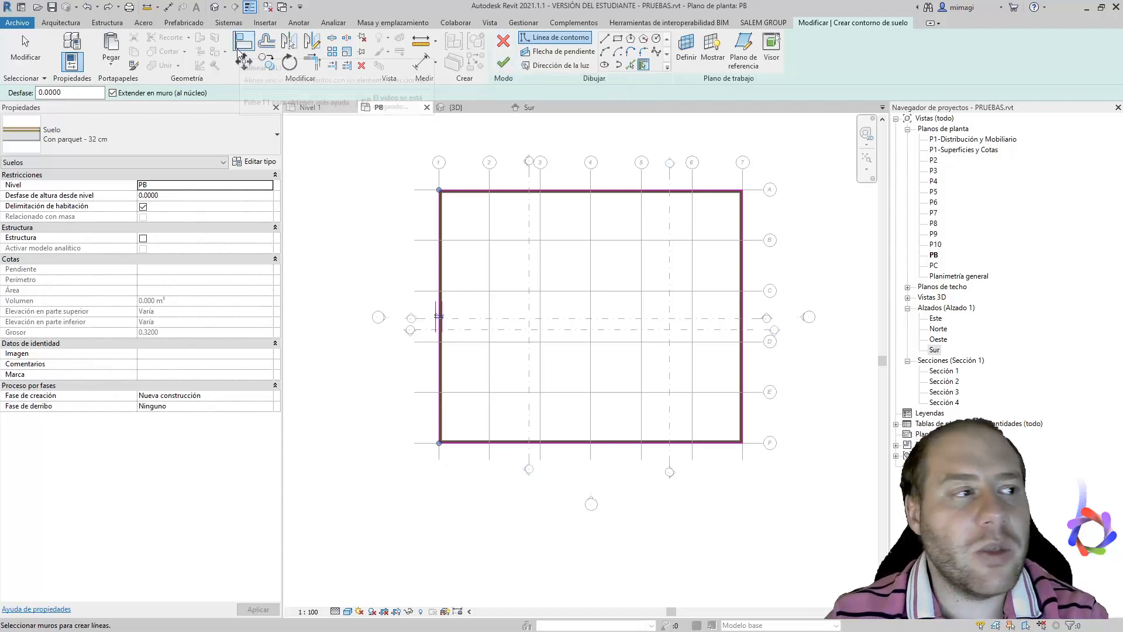
pyautogui.click(23, 47)
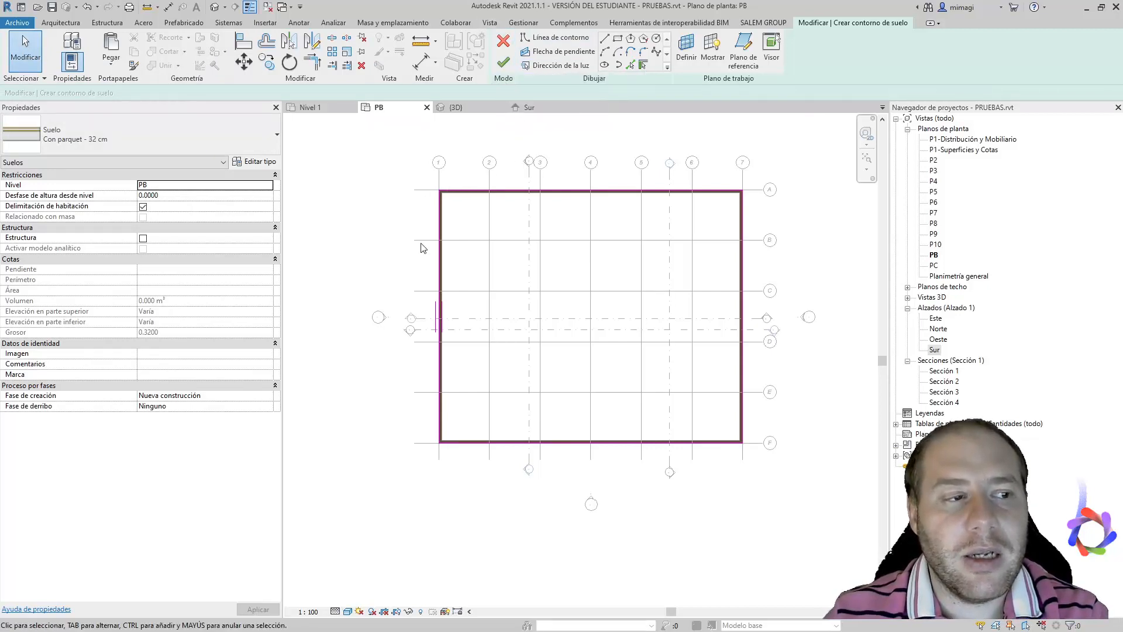
pyautogui.click(502, 63)
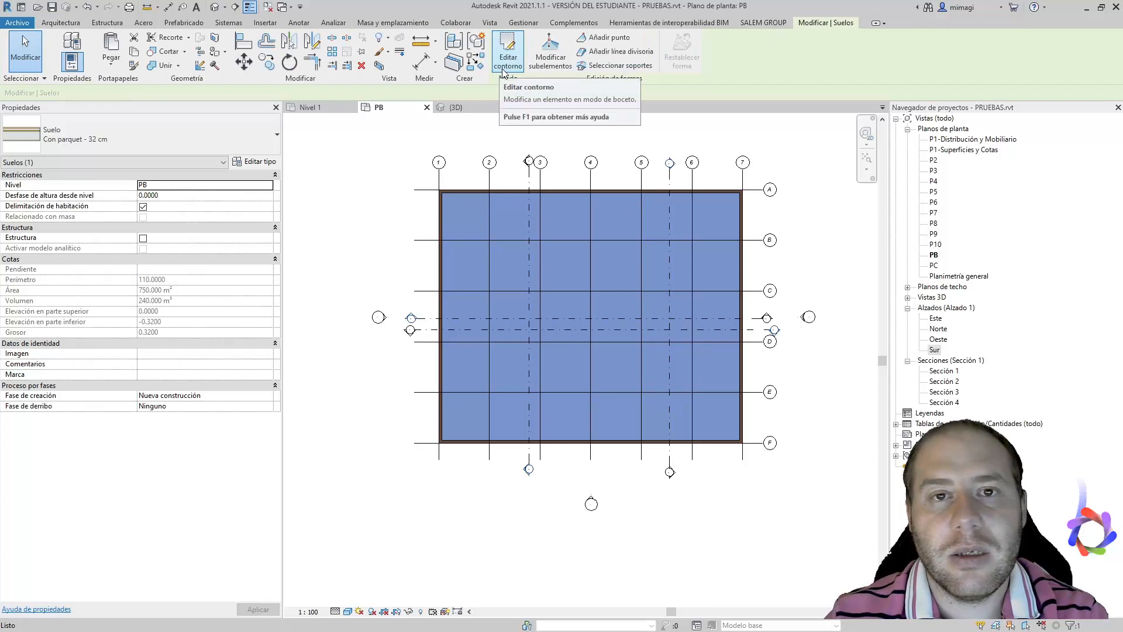
# - View the new floor in the 3D view and the Sur elevation, examining its position relative to level PB
pyautogui.click(455, 108)
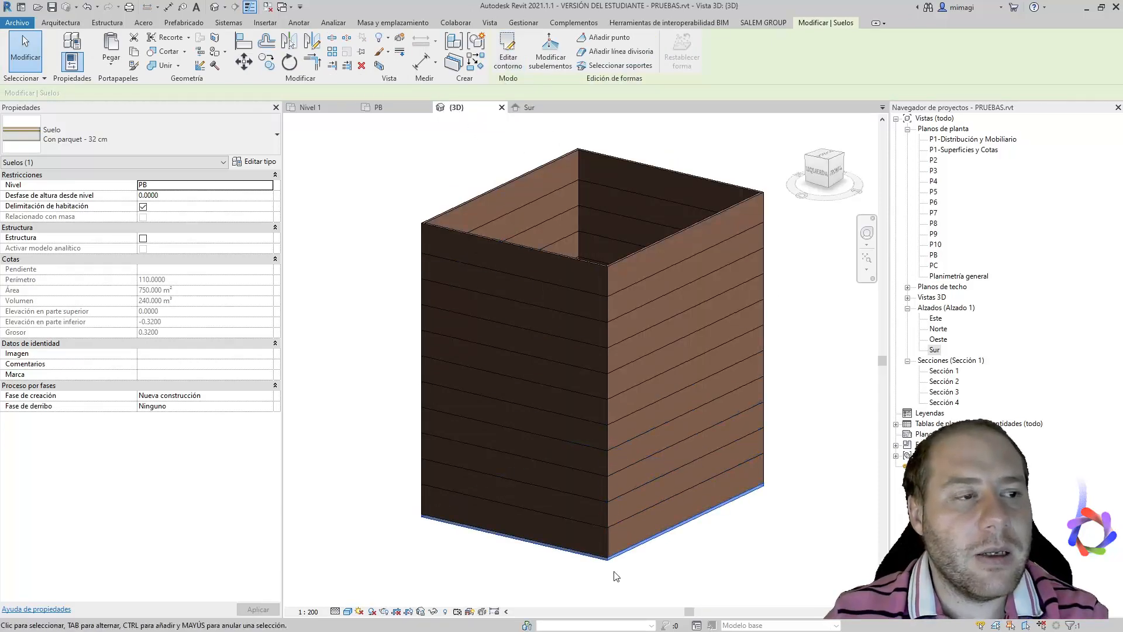
pyautogui.scroll(1, 608, 556)
pyautogui.click(535, 107)
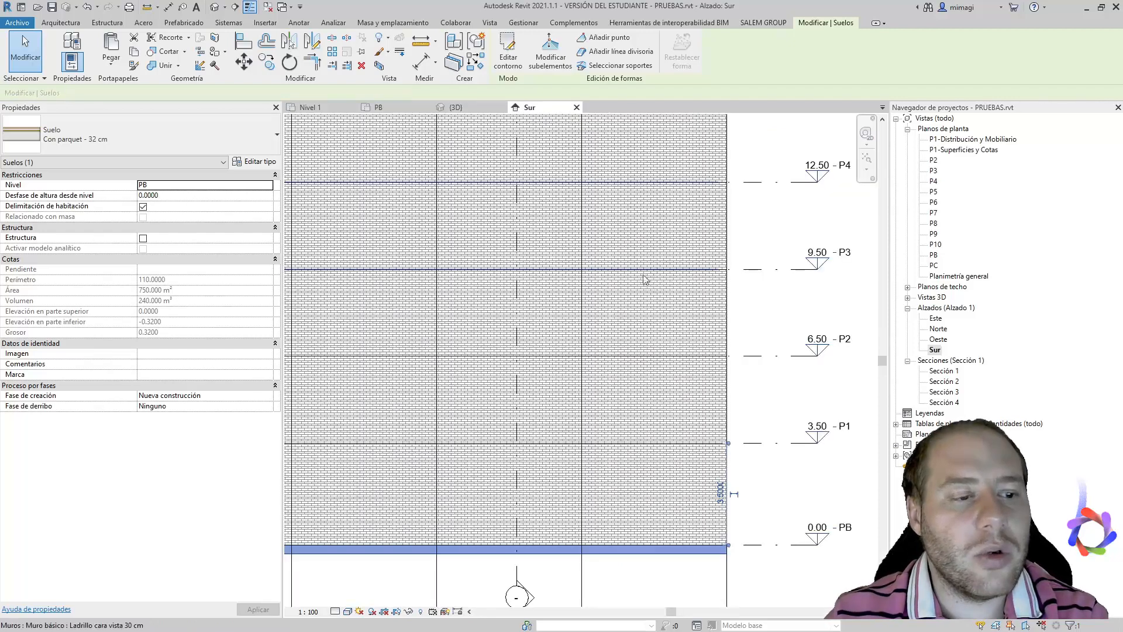
pyautogui.scroll(5, 731, 559)
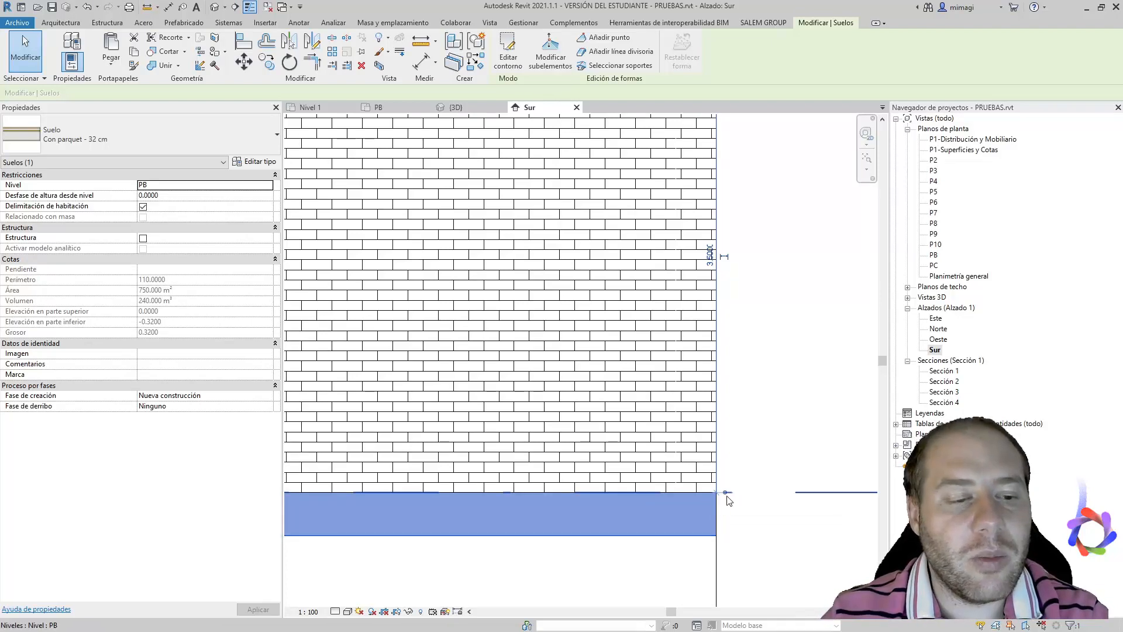
pyautogui.scroll(-2, 666, 494)
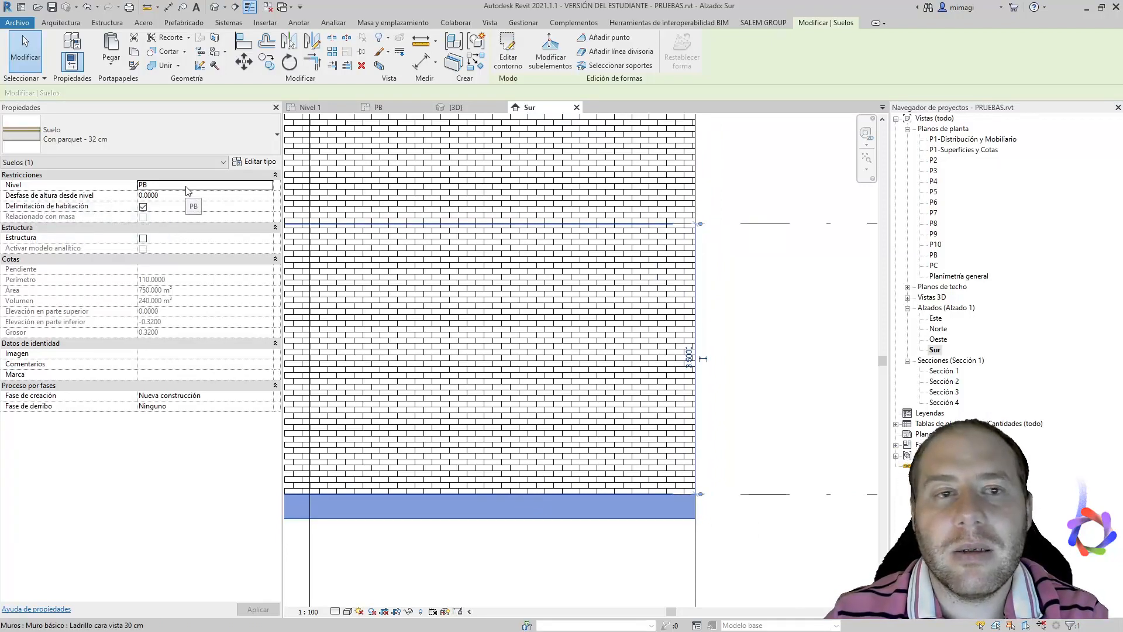
# - Check the floor's height offset from its level and select level PB in the Sur elevation for comparison
pyautogui.click(168, 196)
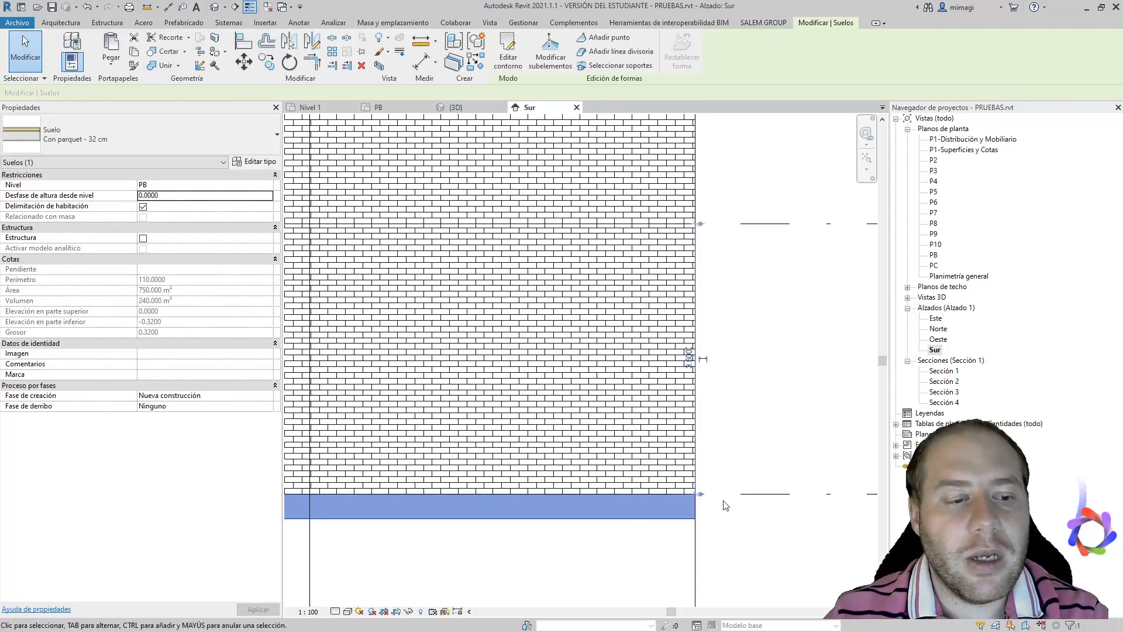
pyautogui.click(745, 498)
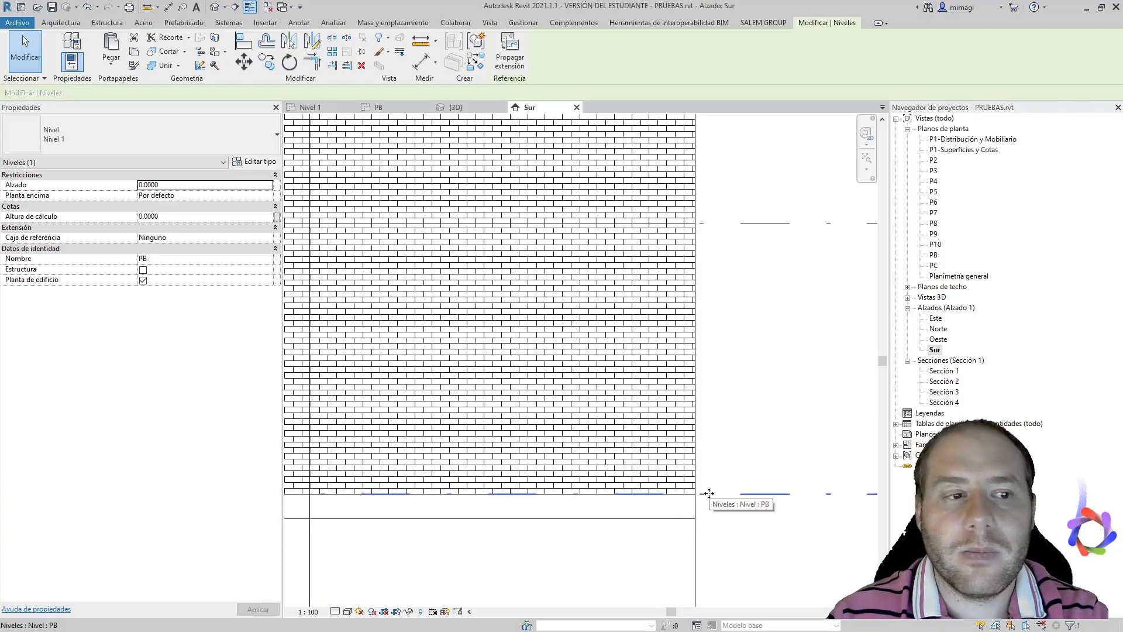
pyautogui.scroll(-3, 727, 490)
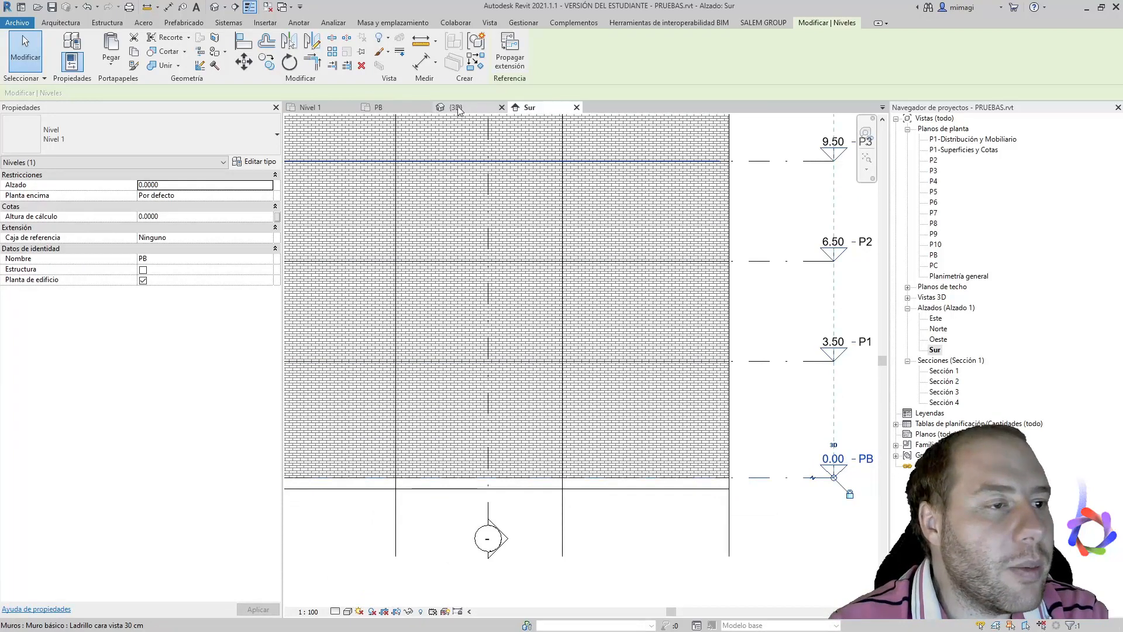
# - Look at the floor plans PB and Nivel 1, ending in the PB plan
pyautogui.click(370, 109)
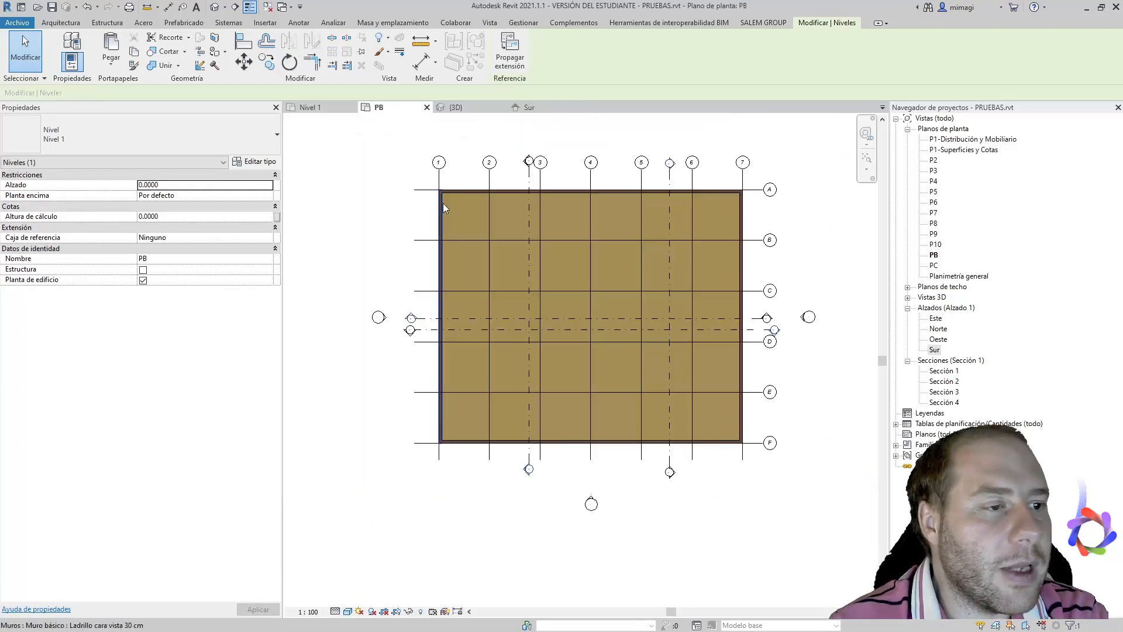
pyautogui.click(309, 108)
pyautogui.click(395, 111)
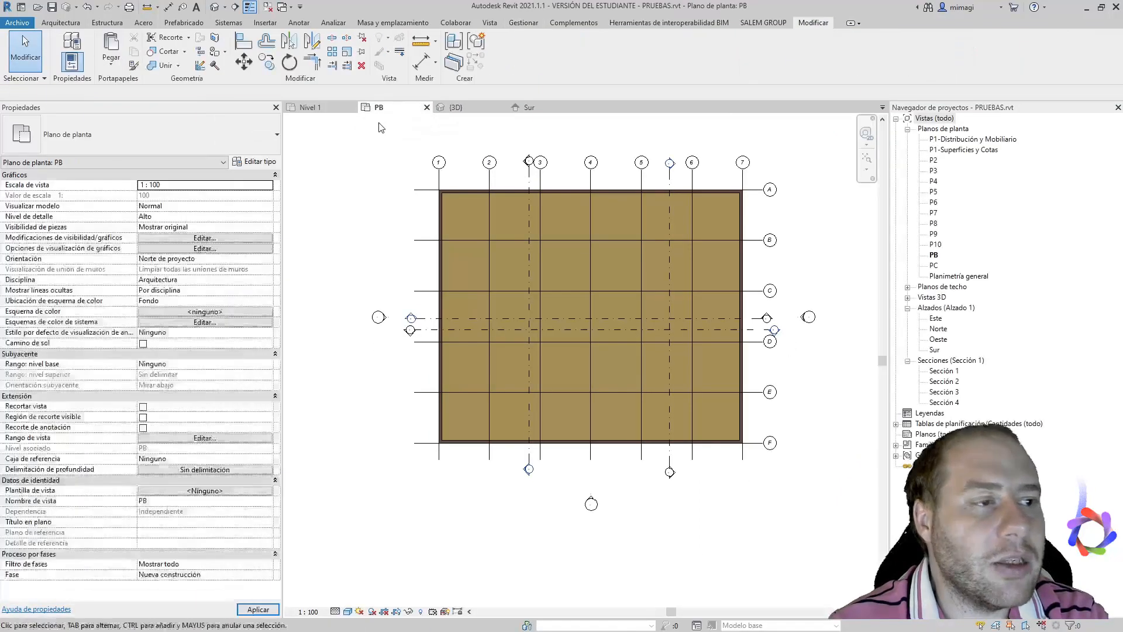
# - Close the inactive views and the Nivel 1 plan, discarding the changes to Proyecto2, leaving only the PB plan open
pyautogui.click(267, 7)
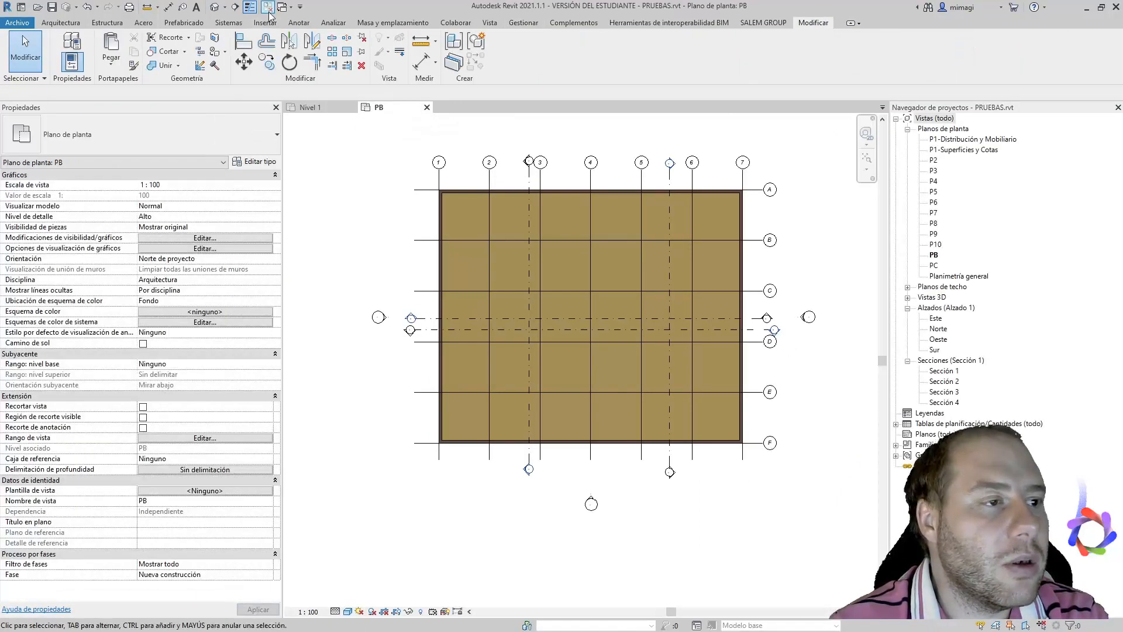
pyautogui.click(351, 108)
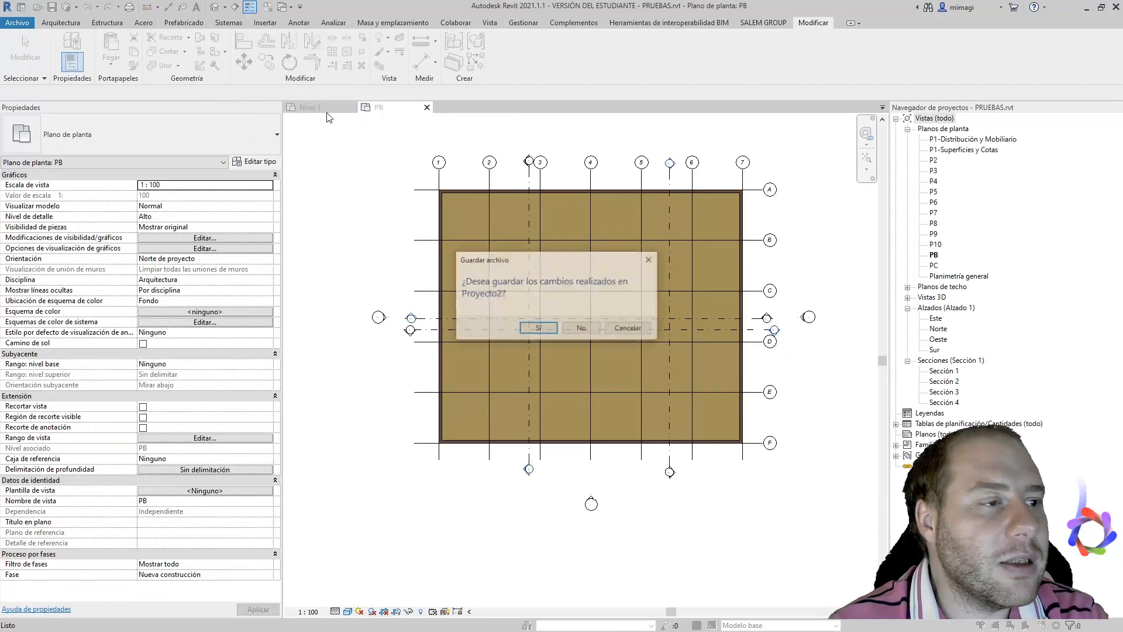
pyautogui.click(582, 329)
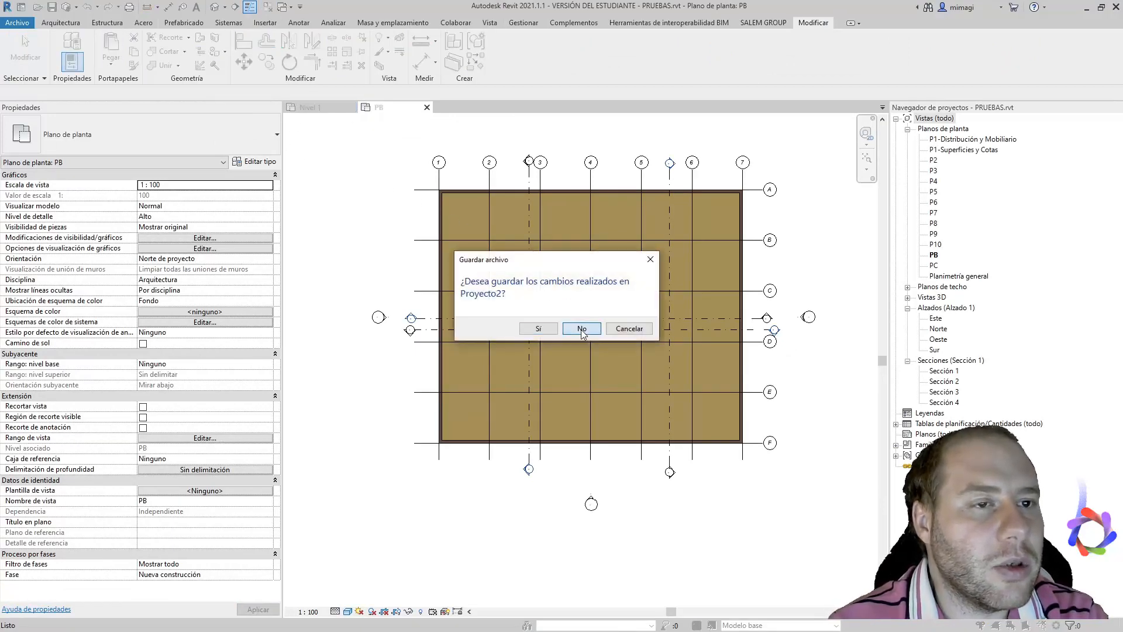
# - Change the perimeter wall along grid 1 in the PB plan to type Ladrillo enfoscado - trasd. cerámico - 28 cm
pyautogui.middleClick(454, 149)
pyautogui.middleClick(453, 149)
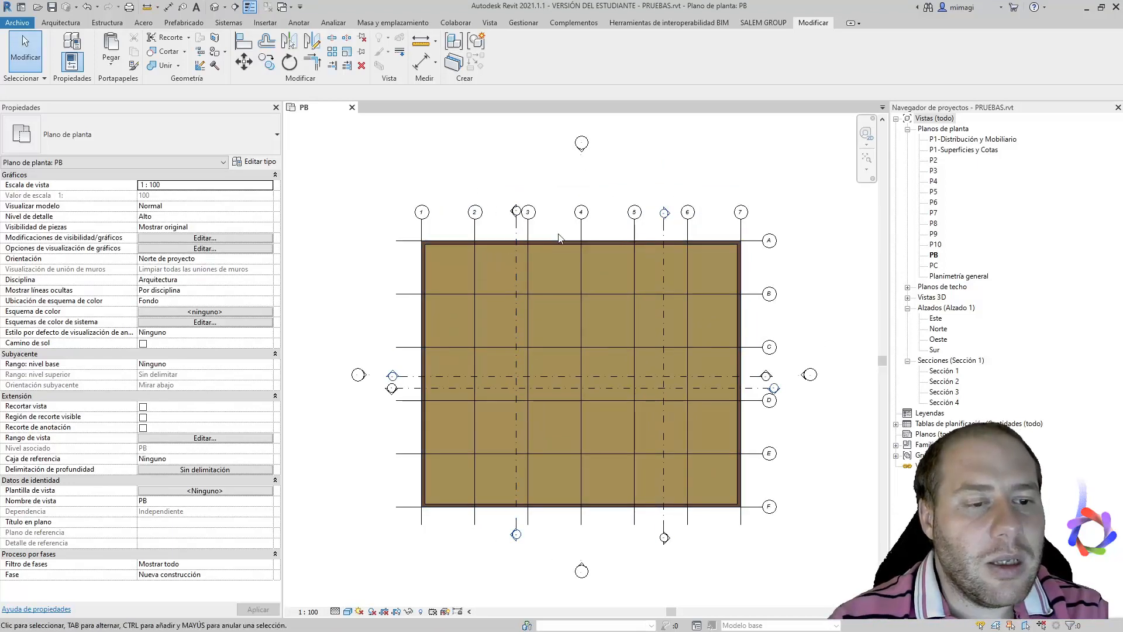
pyautogui.scroll(6, 422, 268)
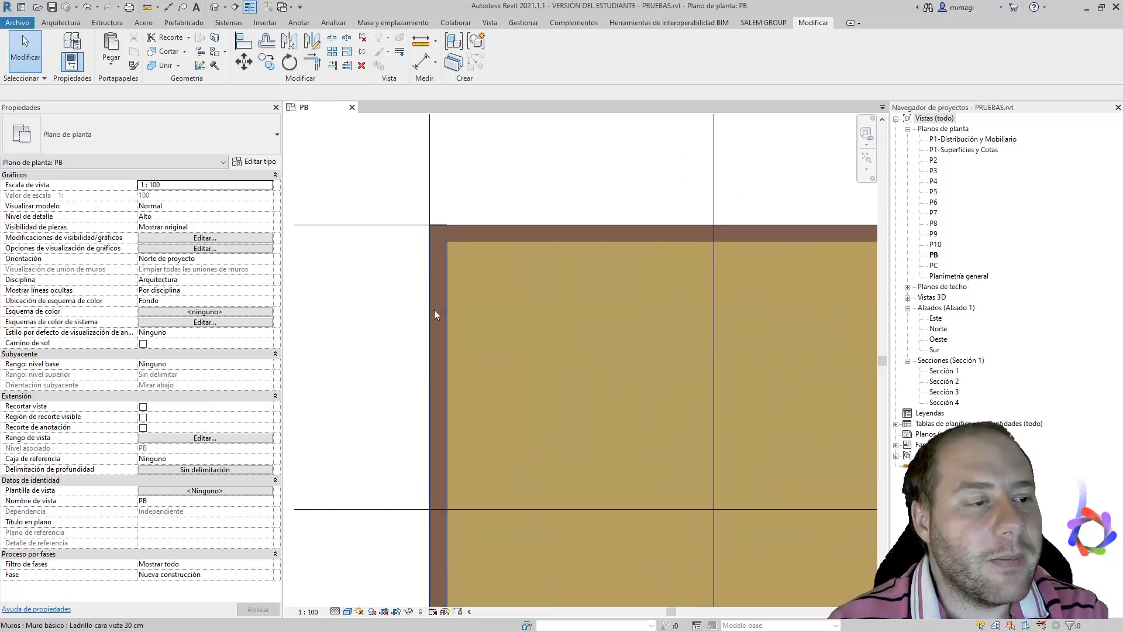
pyautogui.scroll(3, 434, 264)
pyautogui.click(434, 281)
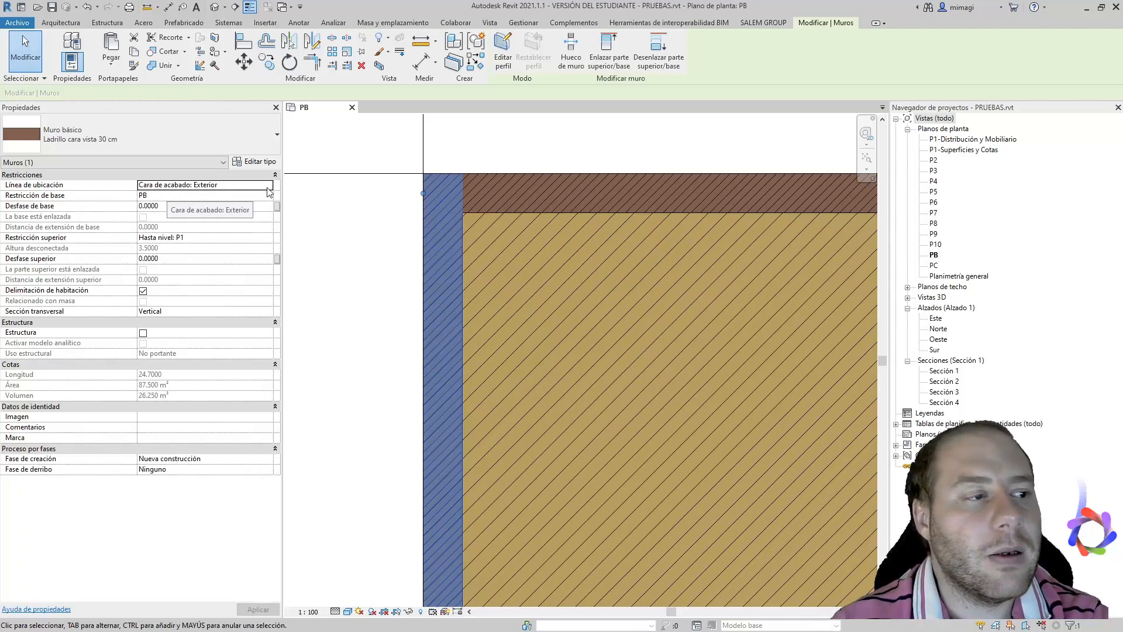
pyautogui.click(198, 138)
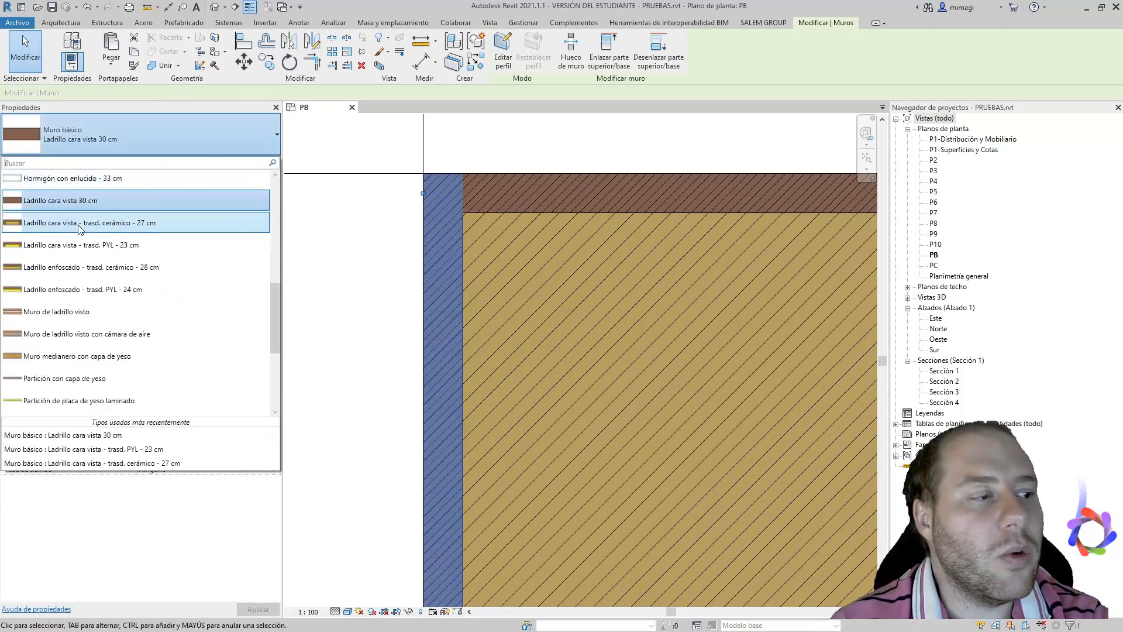
pyautogui.click(74, 268)
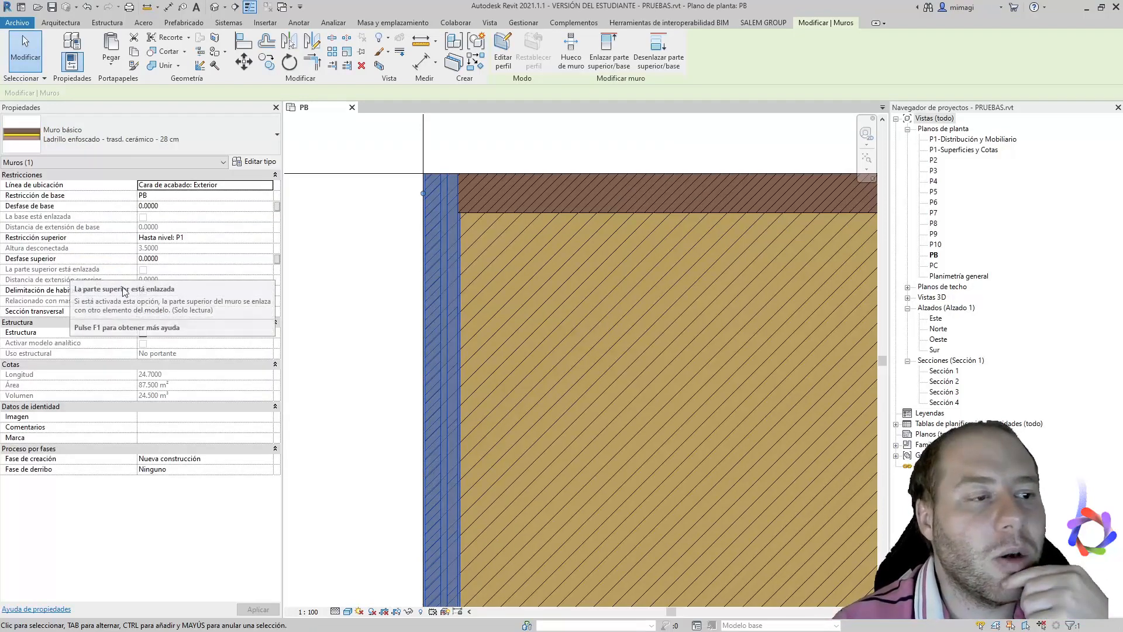
# - Open the layer assembly of the Ladrillo enfoscado wall type and examine its exterior finish and both core boundaries
pyautogui.click(254, 162)
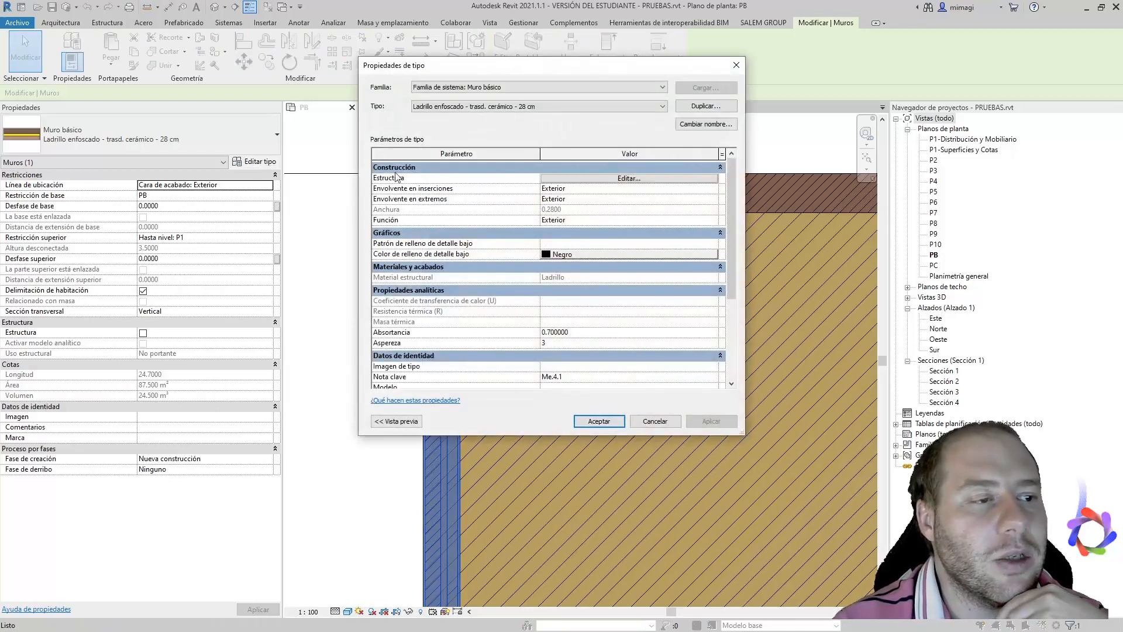
pyautogui.click(583, 178)
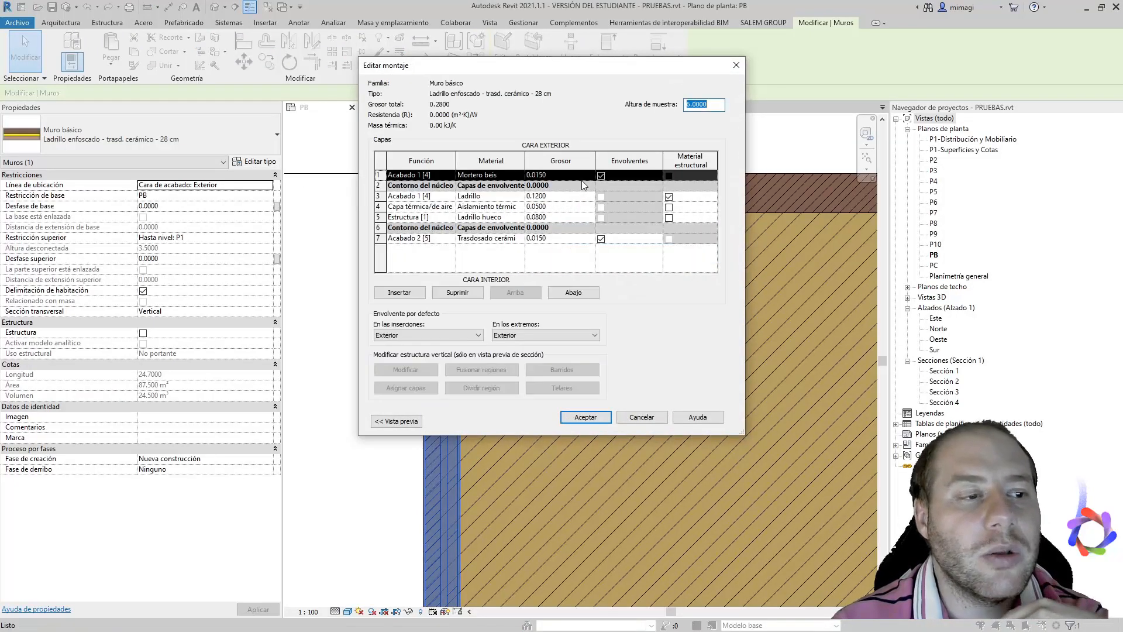
pyautogui.click(380, 174)
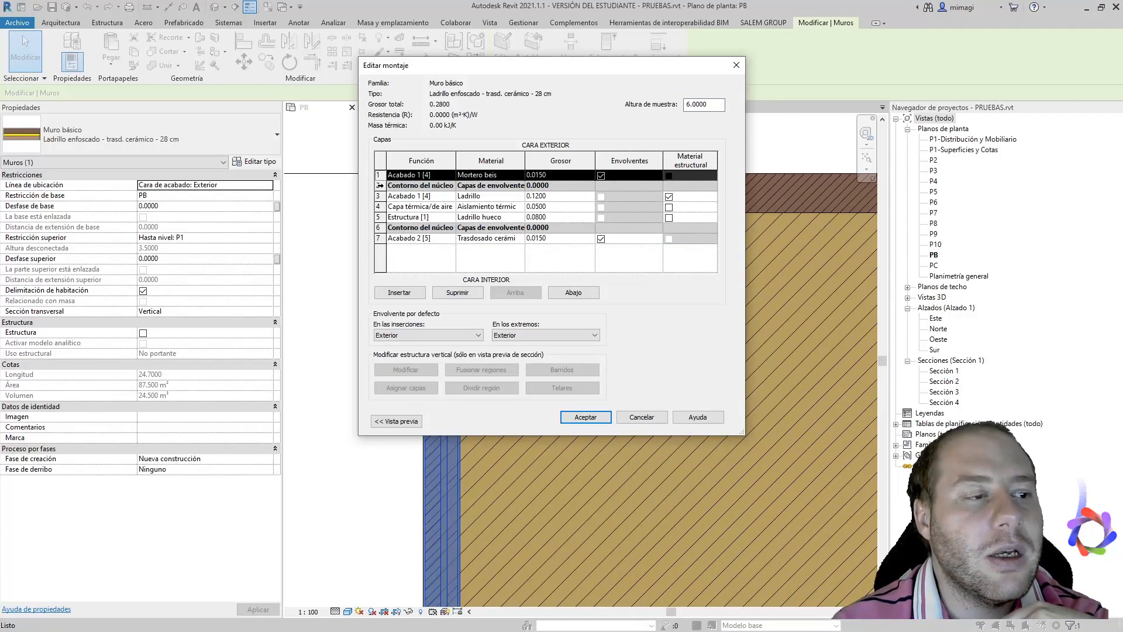
pyautogui.click(380, 185)
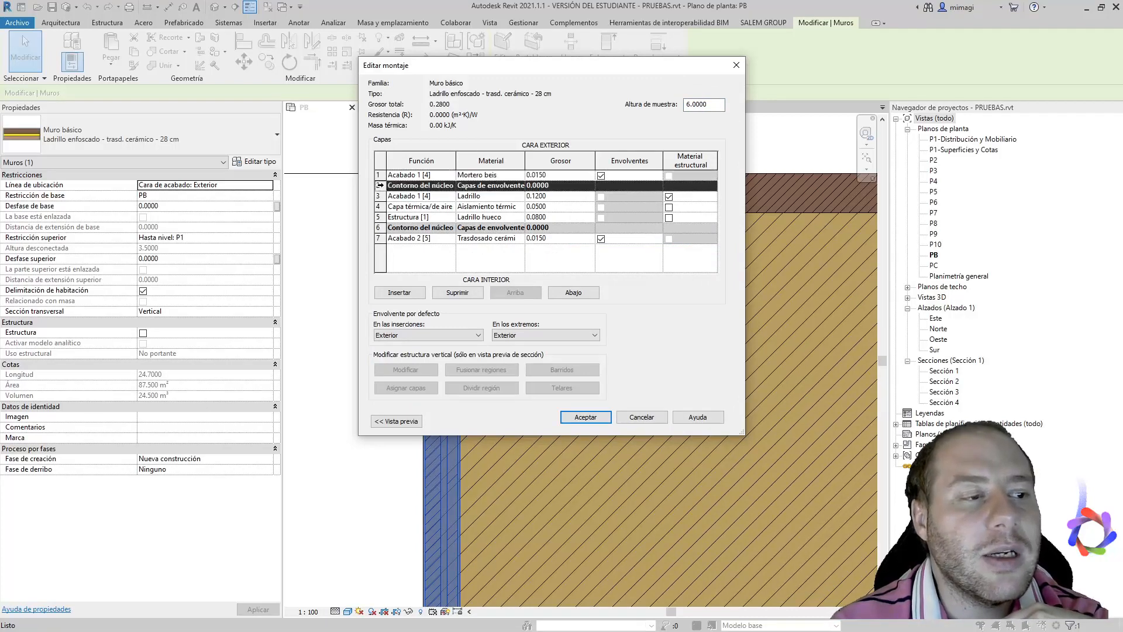
pyautogui.click(380, 228)
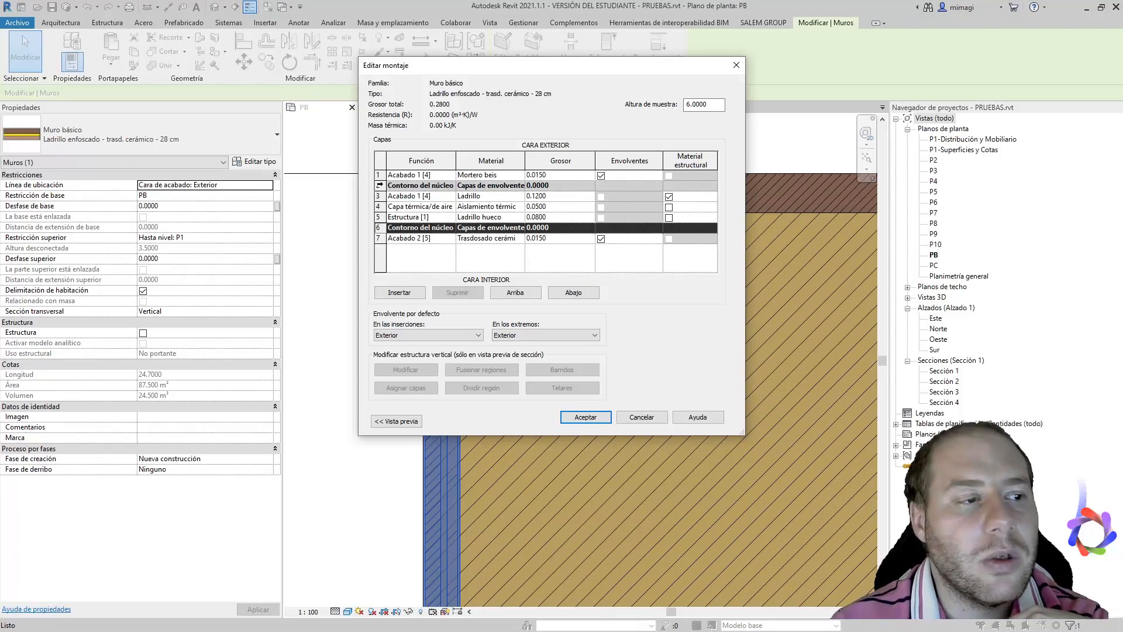
pyautogui.click(379, 186)
pyautogui.click(380, 227)
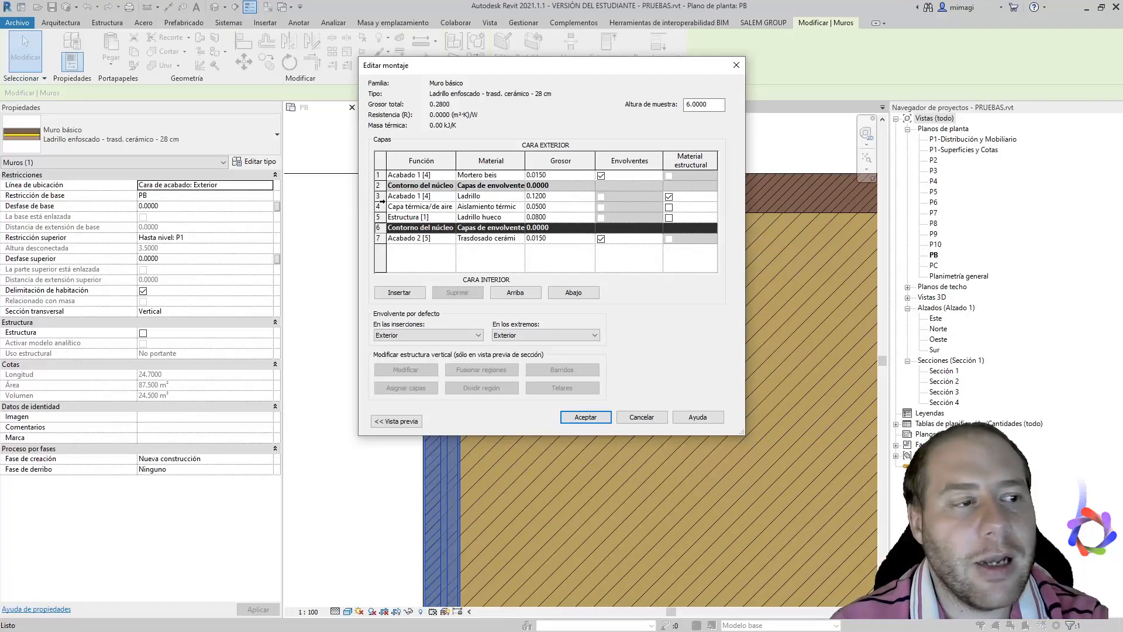
# - Examine the layers inside the wall's core and the finish layers on its exterior and interior sides
pyautogui.click(379, 197)
pyautogui.click(378, 207)
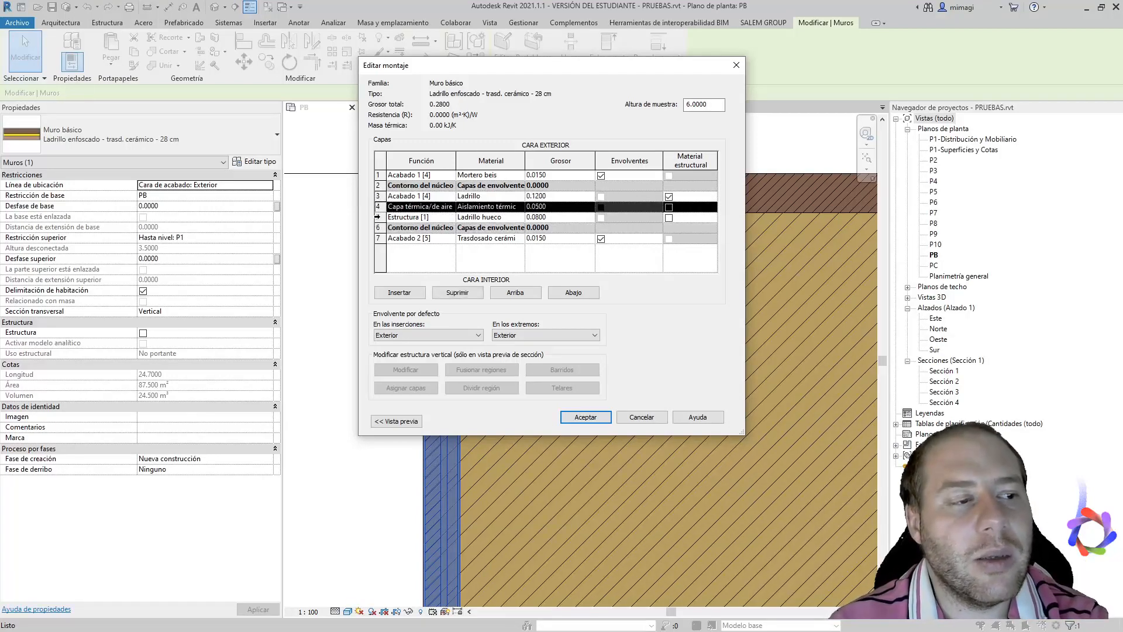
pyautogui.click(379, 217)
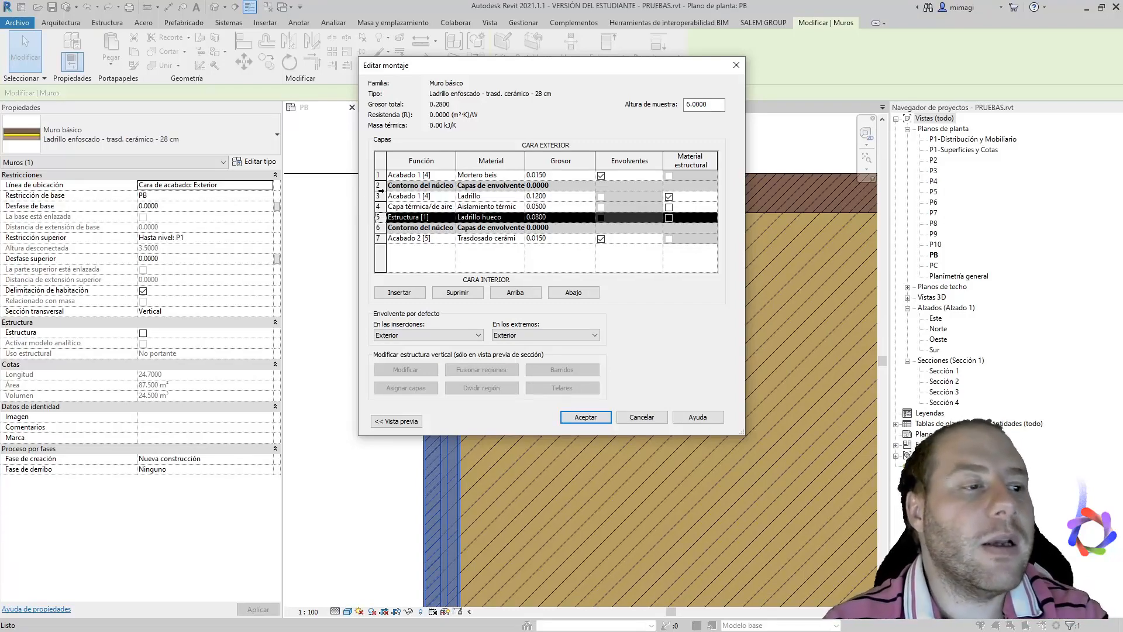
pyautogui.click(378, 185)
pyautogui.click(378, 175)
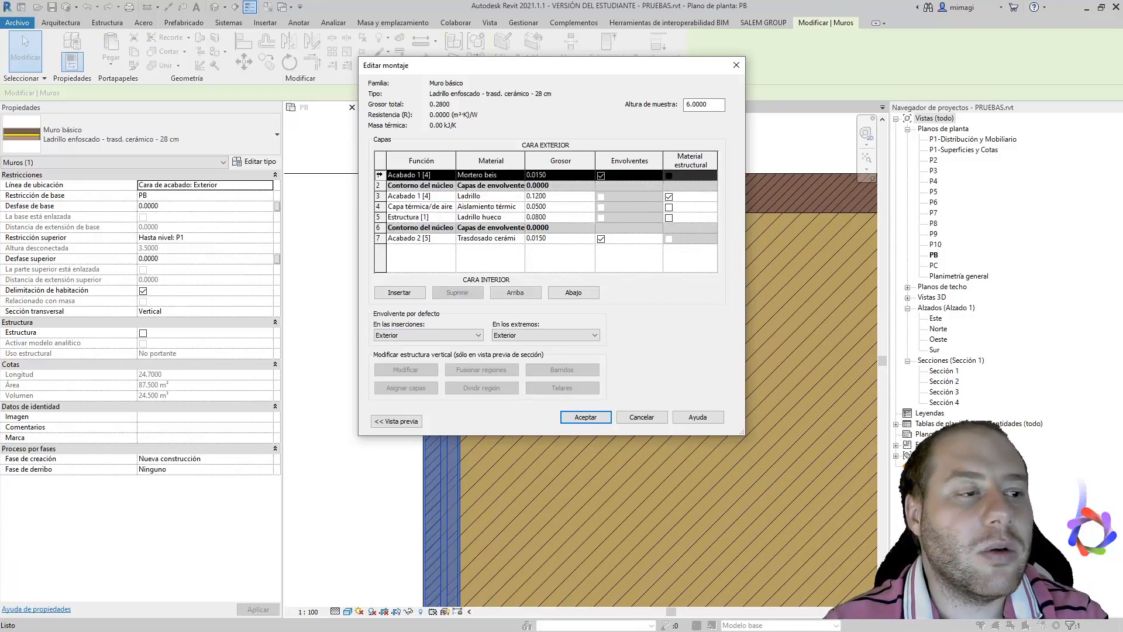
pyautogui.click(379, 239)
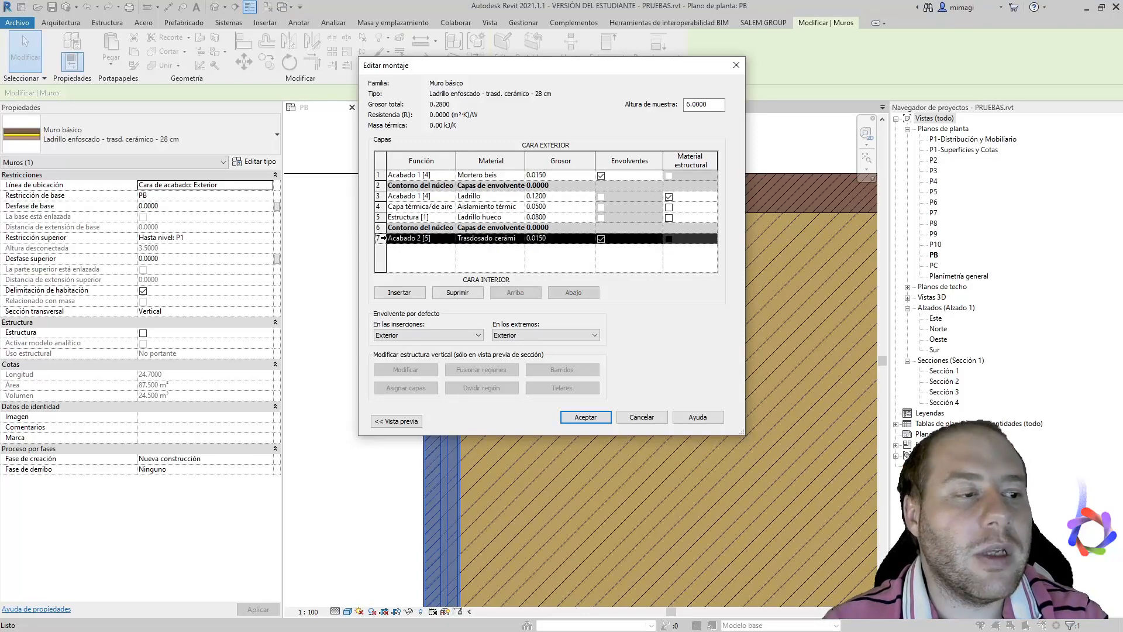
# - Compare the functions of the three core layers: brick, thermal insulation and hollow brick
pyautogui.click(378, 196)
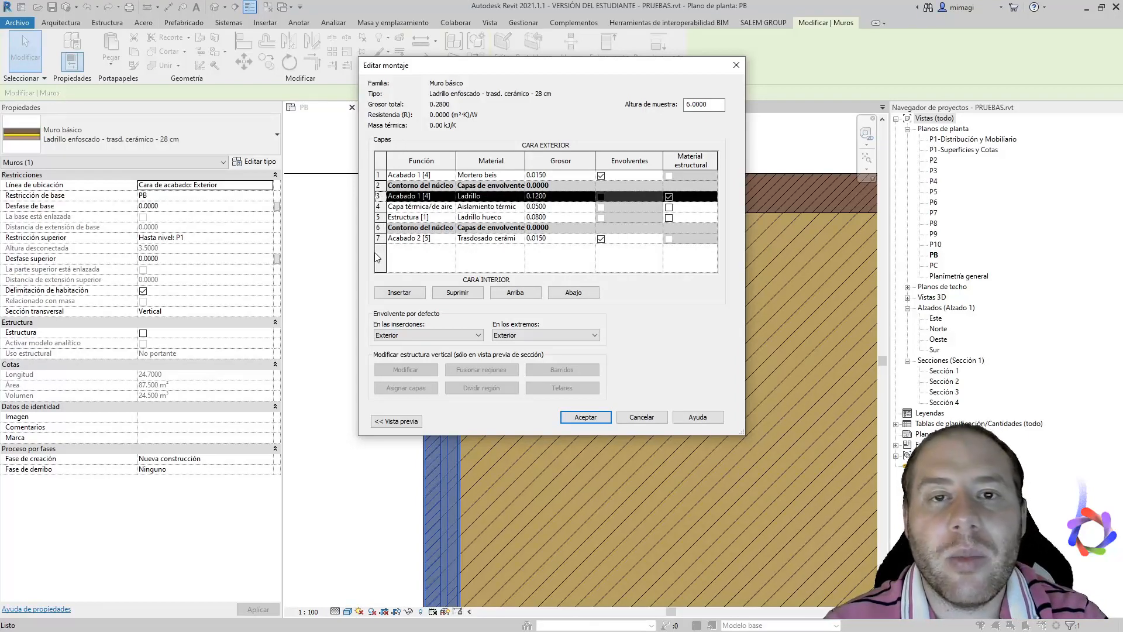
pyautogui.click(379, 206)
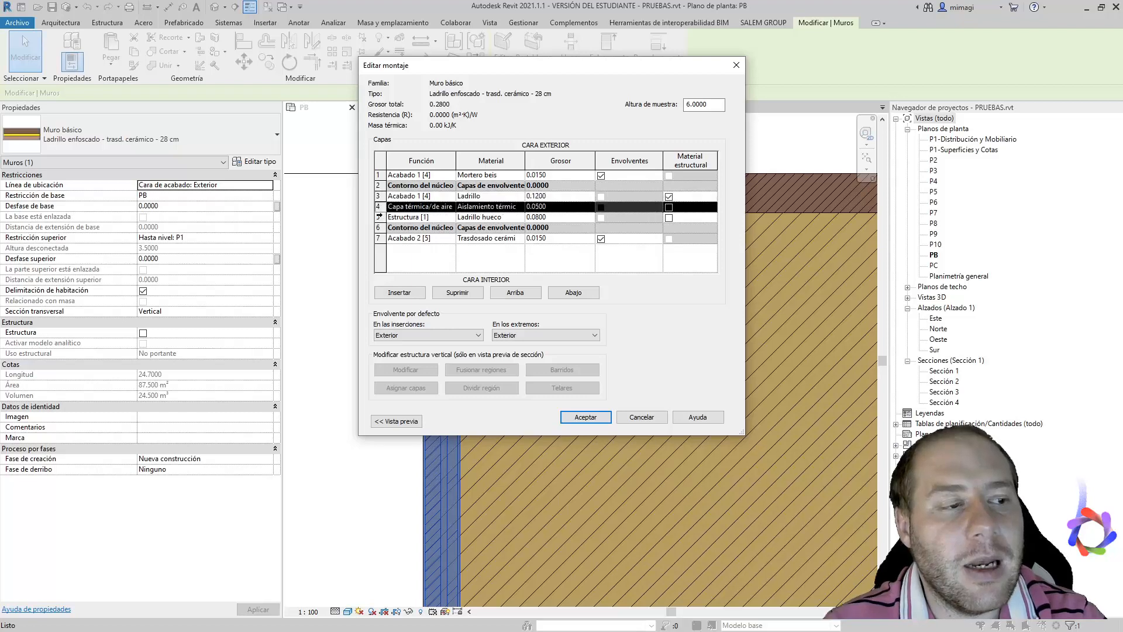
pyautogui.press('Down')
pyautogui.click(379, 198)
pyautogui.press('Down')
pyautogui.press('Down')
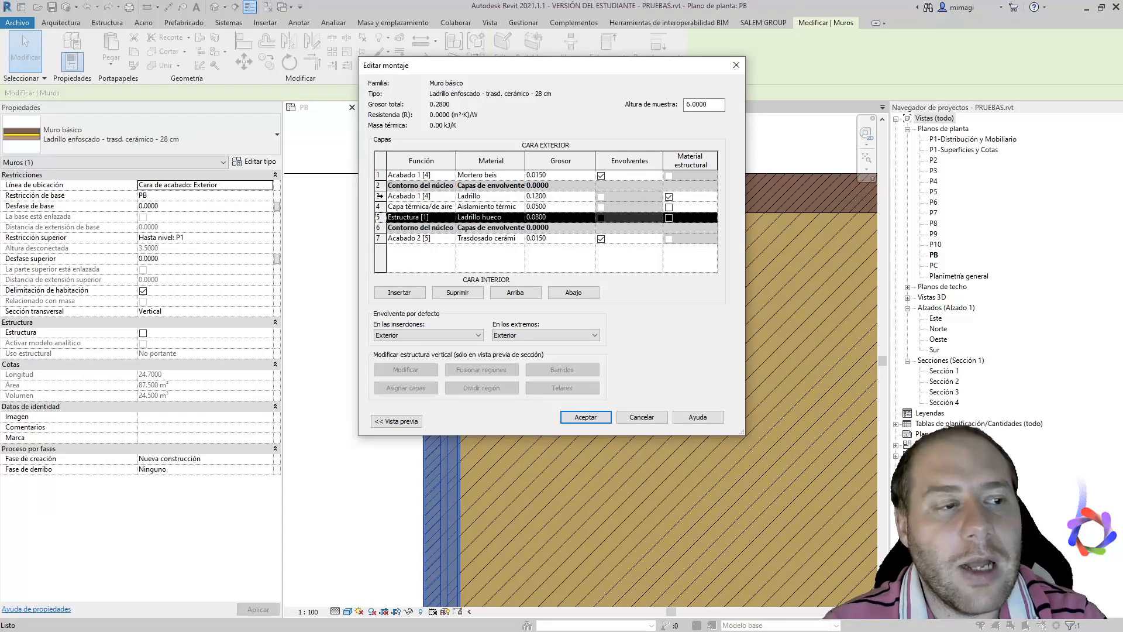
# - Check the brick layer's structural material setting against the insulation and hollow brick layers, and close the layer assembly
pyautogui.click(379, 196)
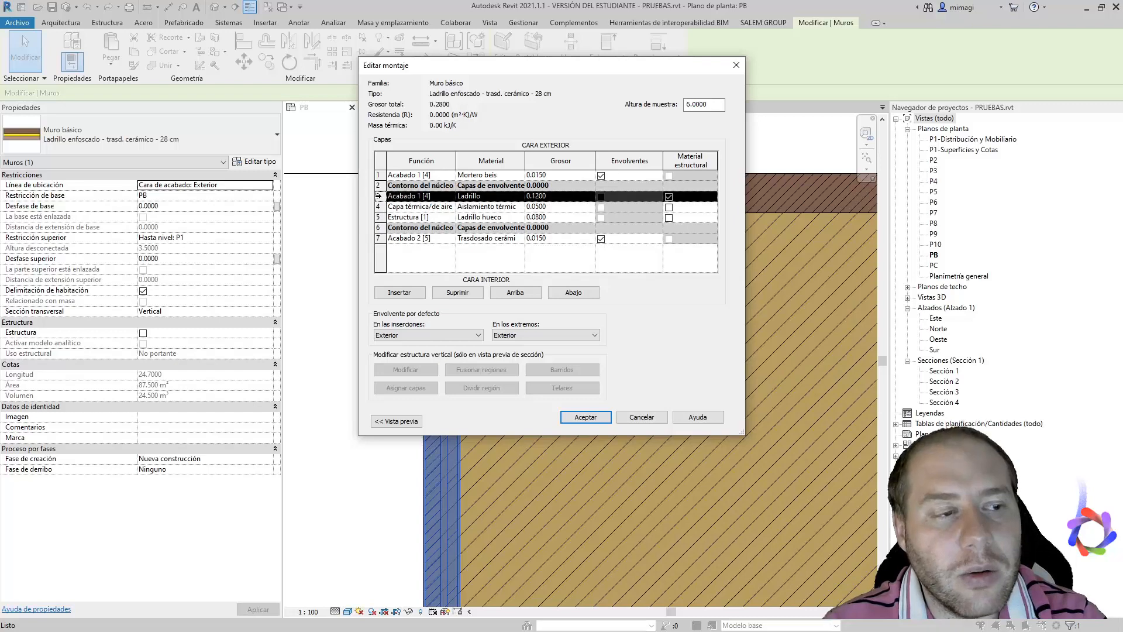
pyautogui.click(668, 197)
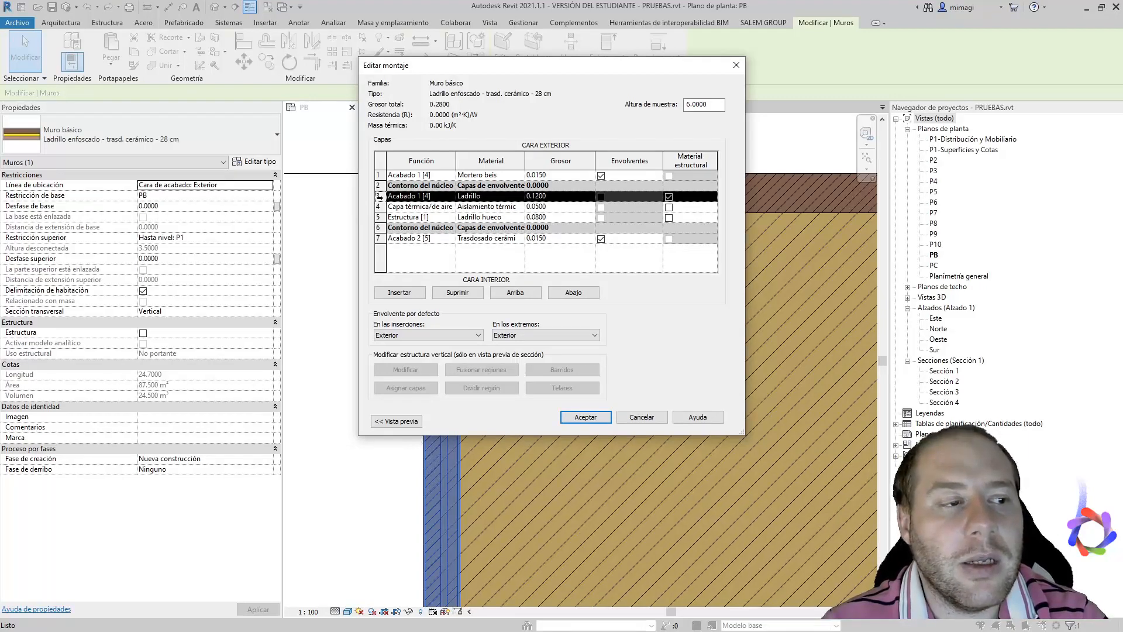
pyautogui.press('Down')
pyautogui.press('Down')
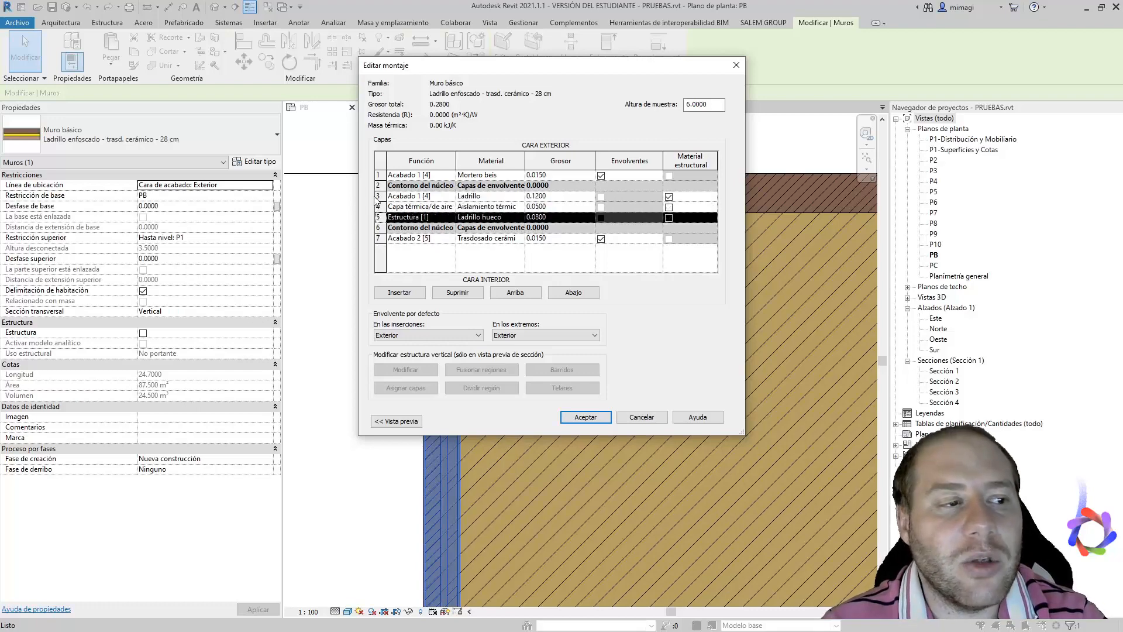
pyautogui.click(378, 196)
pyautogui.click(378, 207)
pyautogui.click(380, 217)
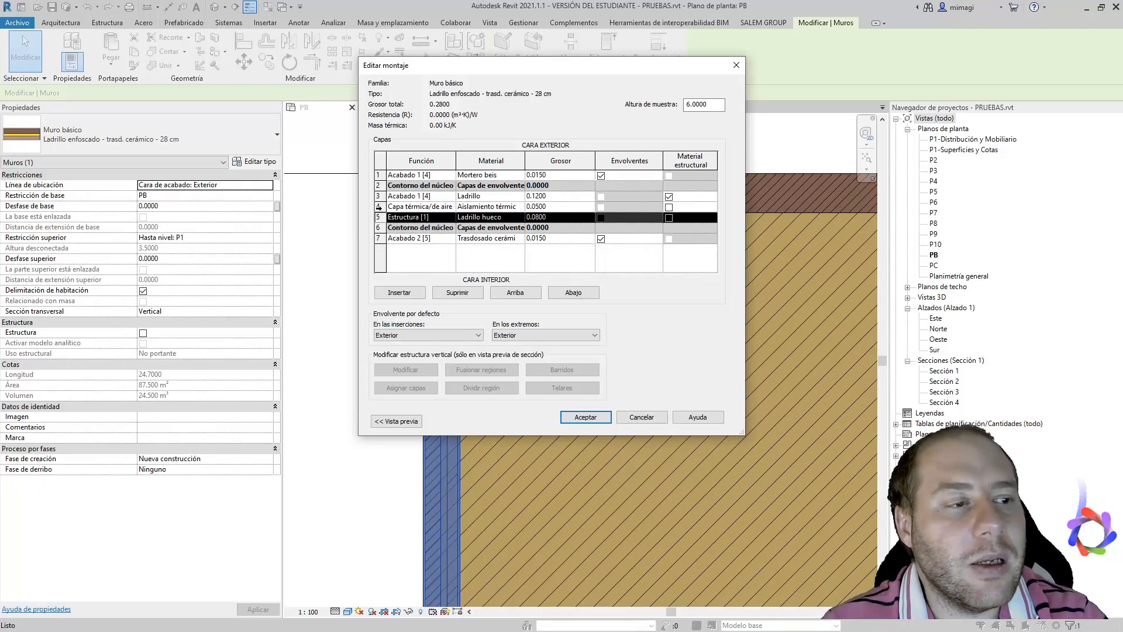
pyautogui.click(379, 207)
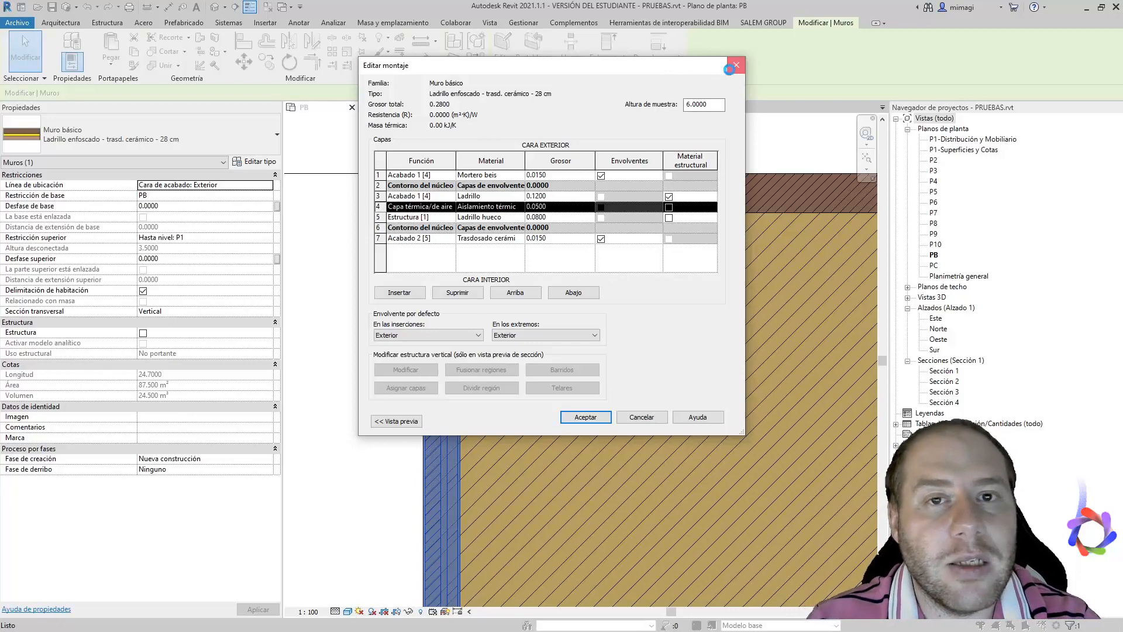
pyautogui.click(730, 70)
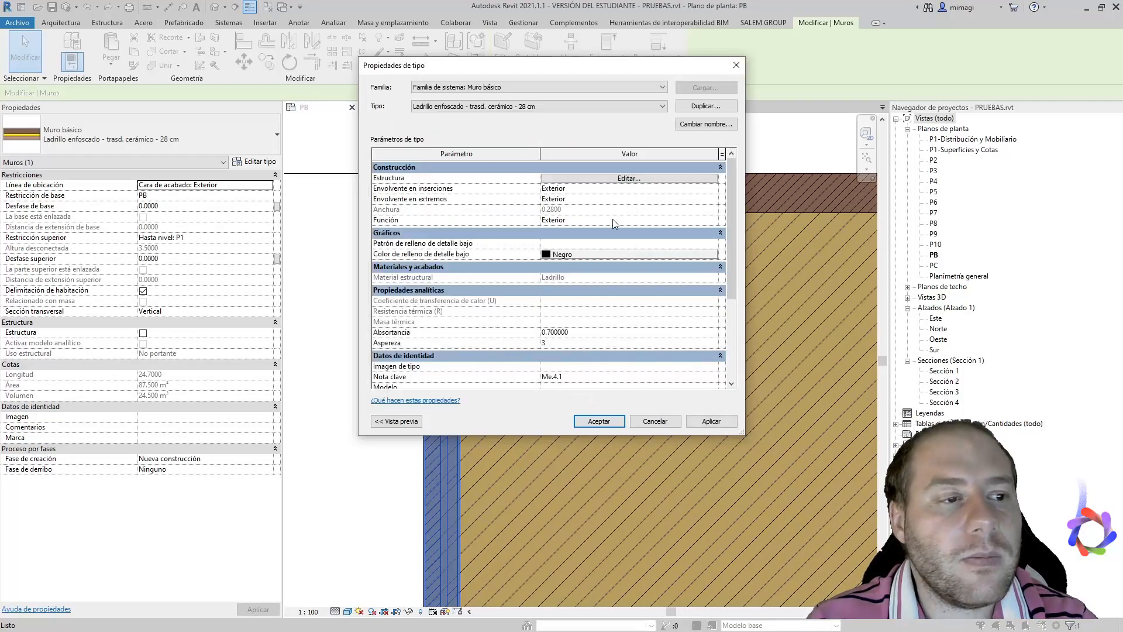
# - Examine the layer assembly of wall type Bloque hormigón enfos. trasd. cerámico - 31 cm for comparison
pyautogui.click(579, 106)
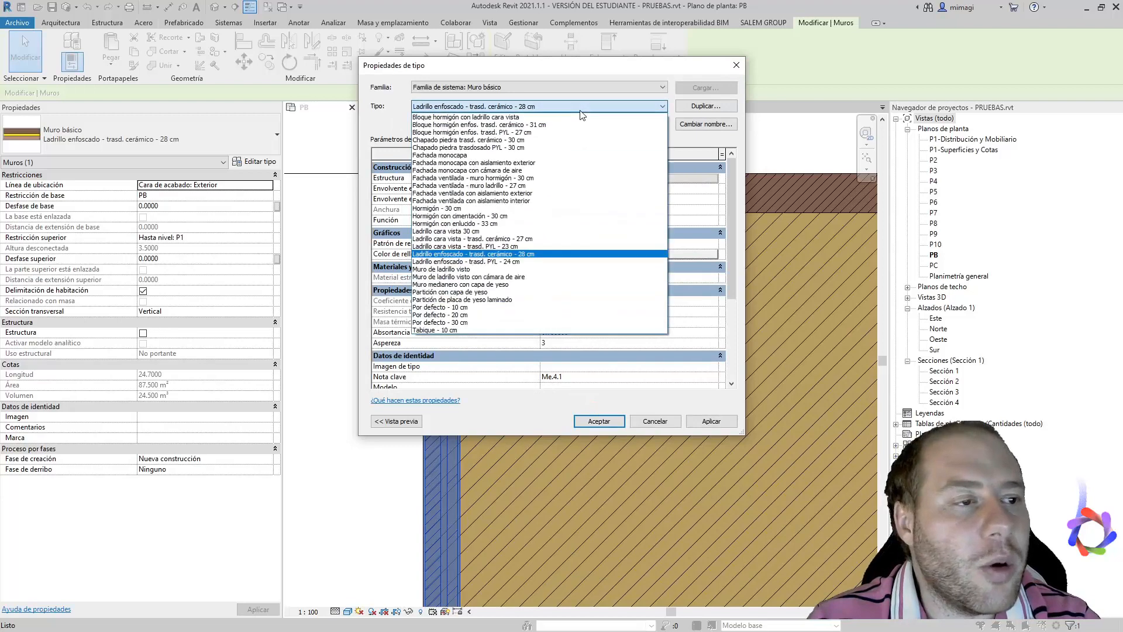
pyautogui.click(455, 124)
pyautogui.click(602, 178)
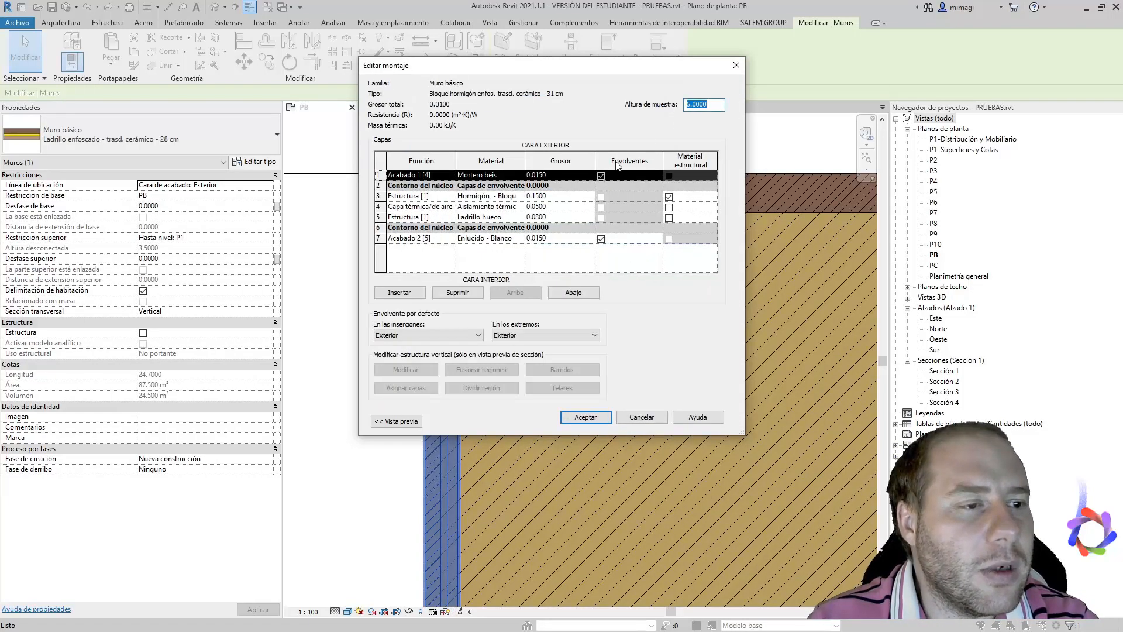
pyautogui.click(733, 65)
# - Examine the layer assembly of wall type Bloque hormigón enfos. trasd. PYL - 27 cm
pyautogui.click(457, 107)
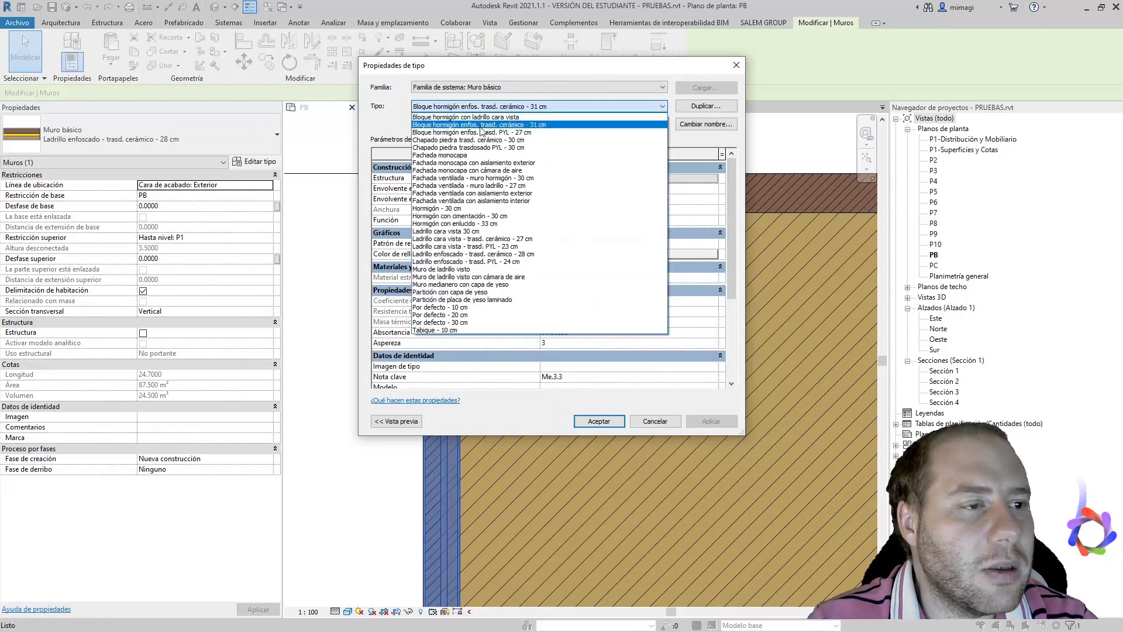
pyautogui.click(476, 133)
pyautogui.click(603, 178)
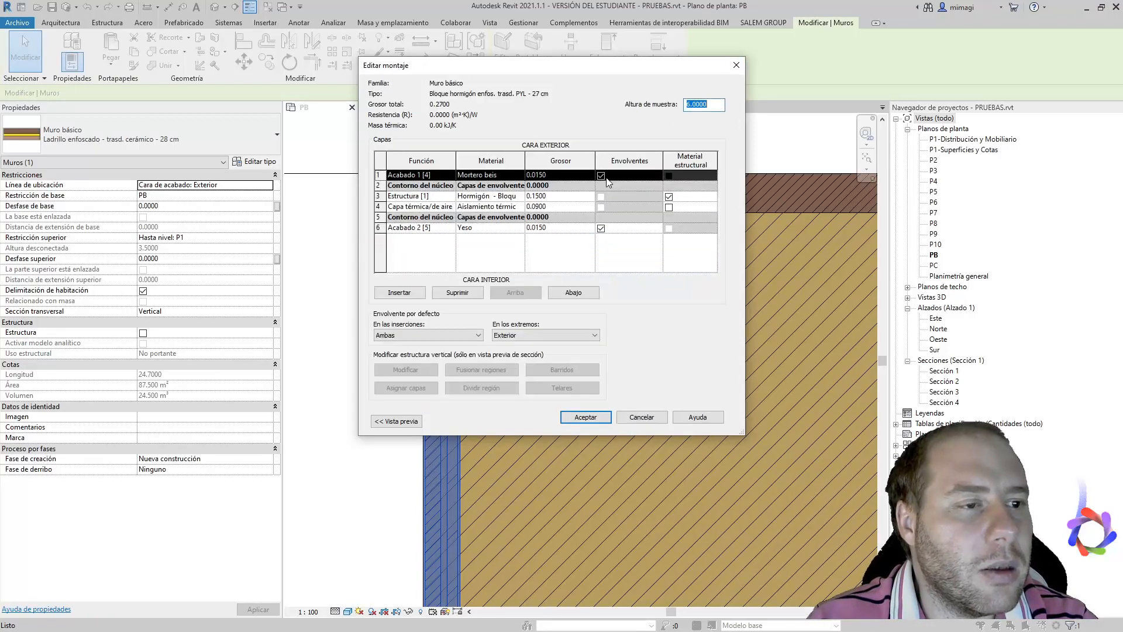
pyautogui.click(734, 65)
pyautogui.click(566, 178)
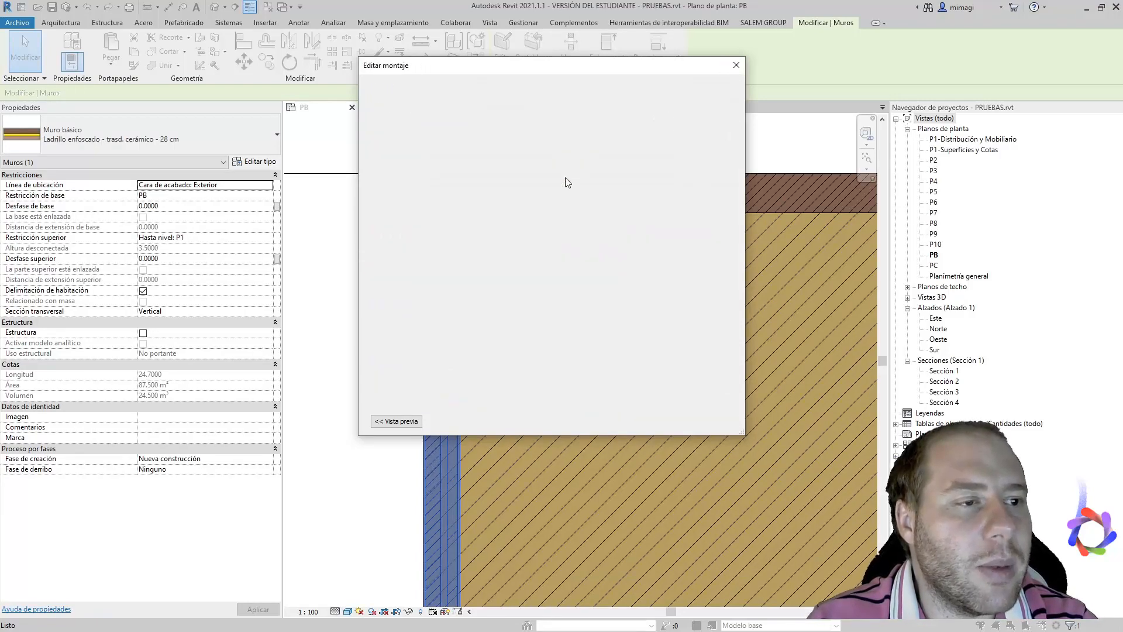
pyautogui.click(736, 65)
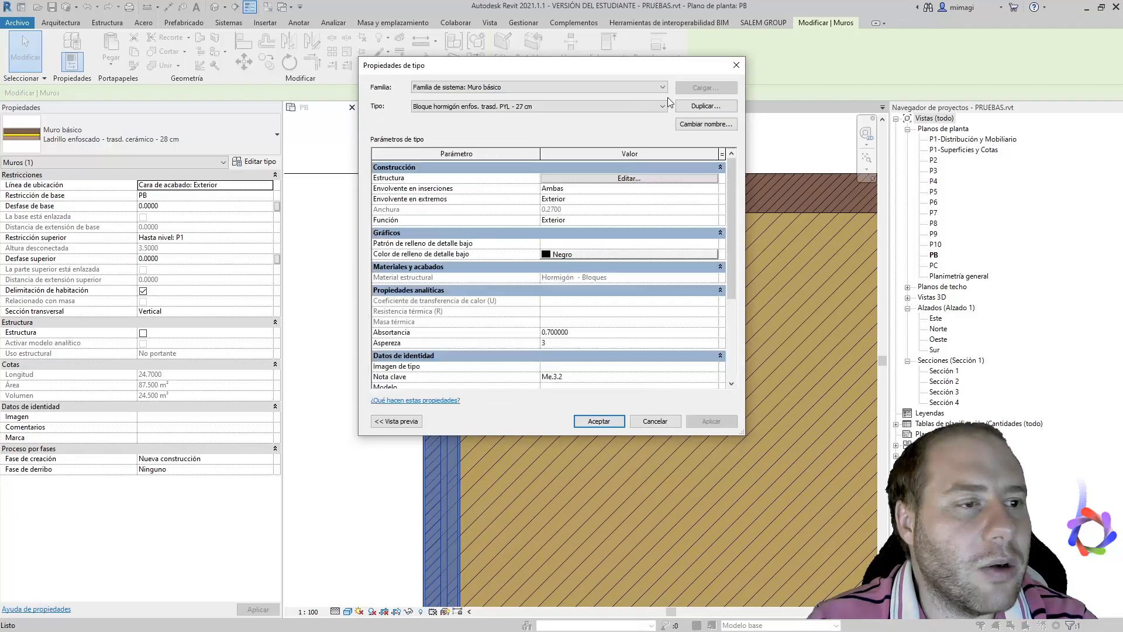
# - Change the selected wall to type Chapado piedra trasd. cerámico - 30 cm, examining its layer assembly and the resulting corner on plan PB
pyautogui.click(538, 105)
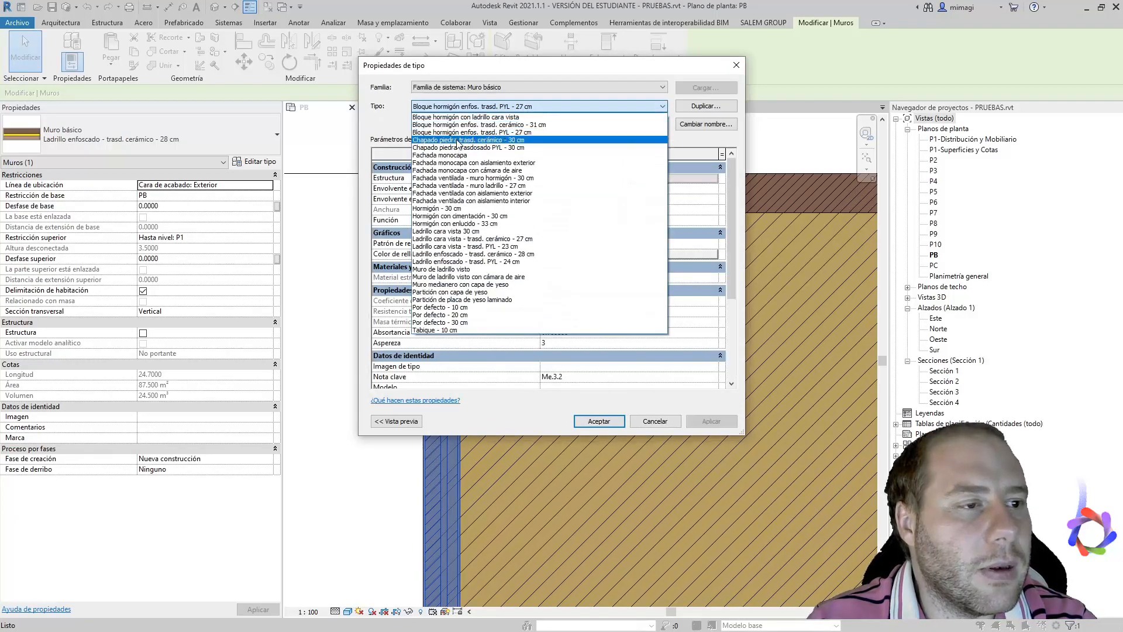
pyautogui.click(456, 139)
pyautogui.click(614, 179)
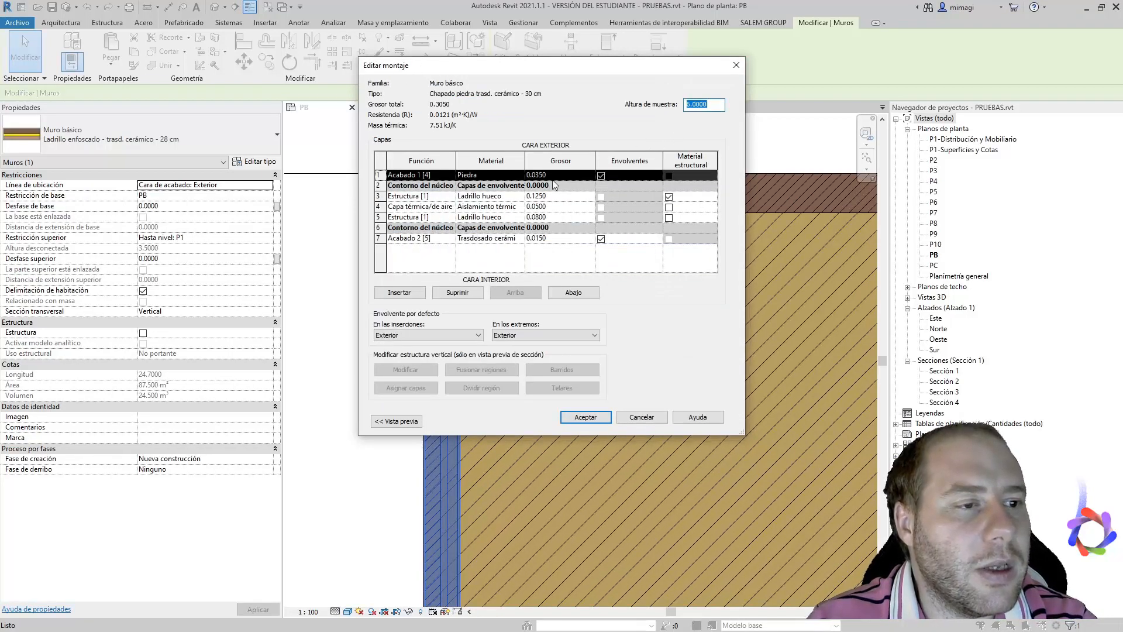
pyautogui.click(736, 65)
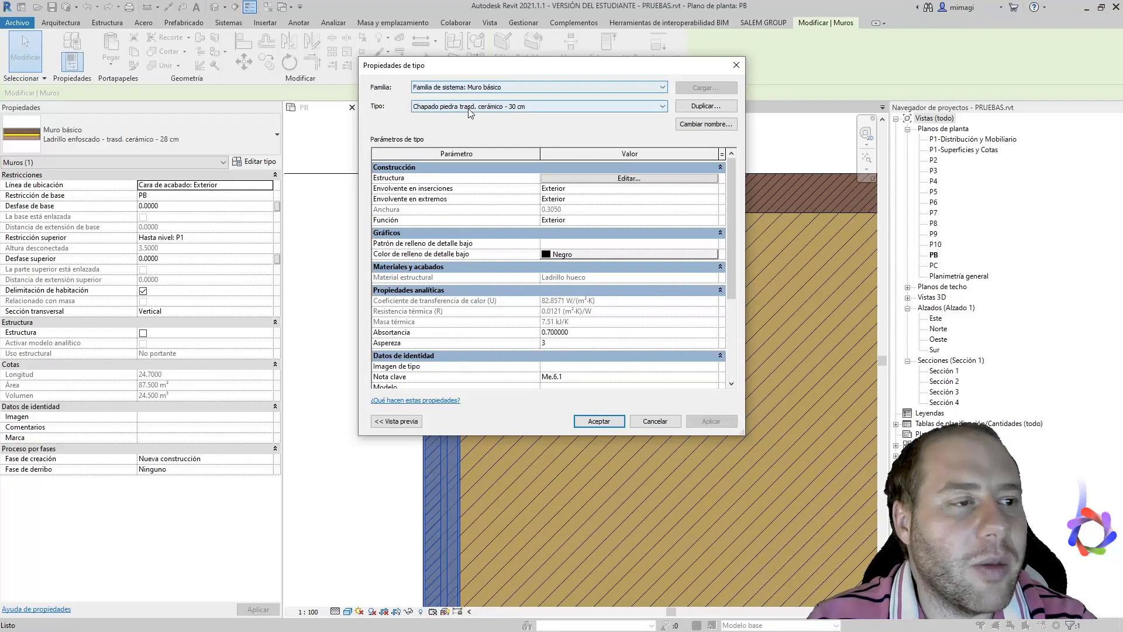
pyautogui.click(599, 420)
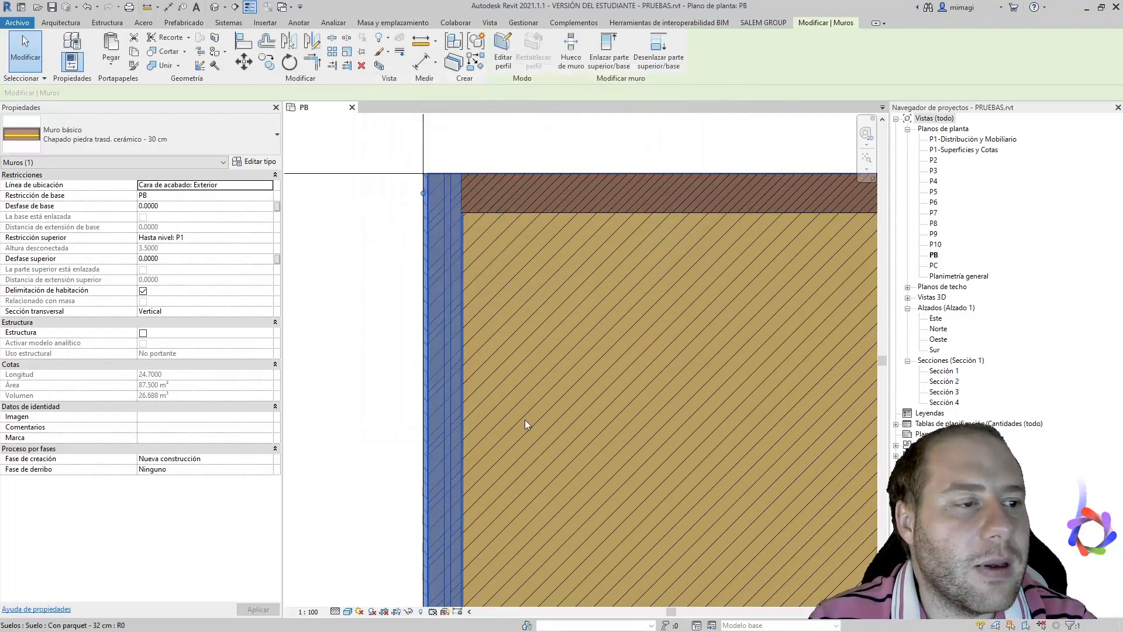
pyautogui.scroll(5, 438, 206)
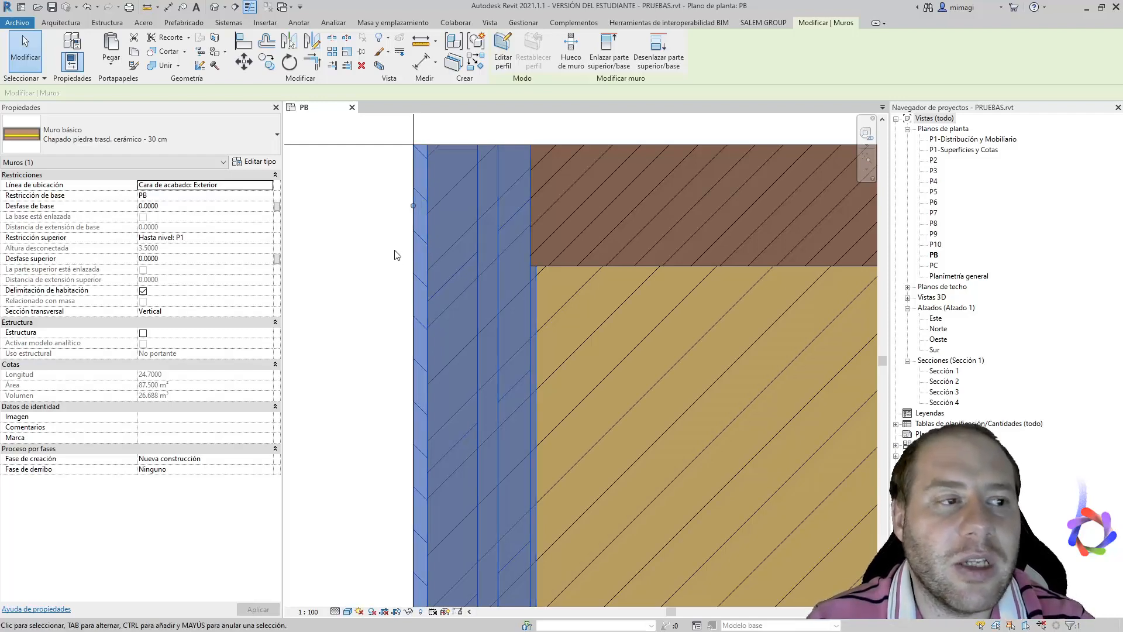
pyautogui.scroll(-4, 428, 189)
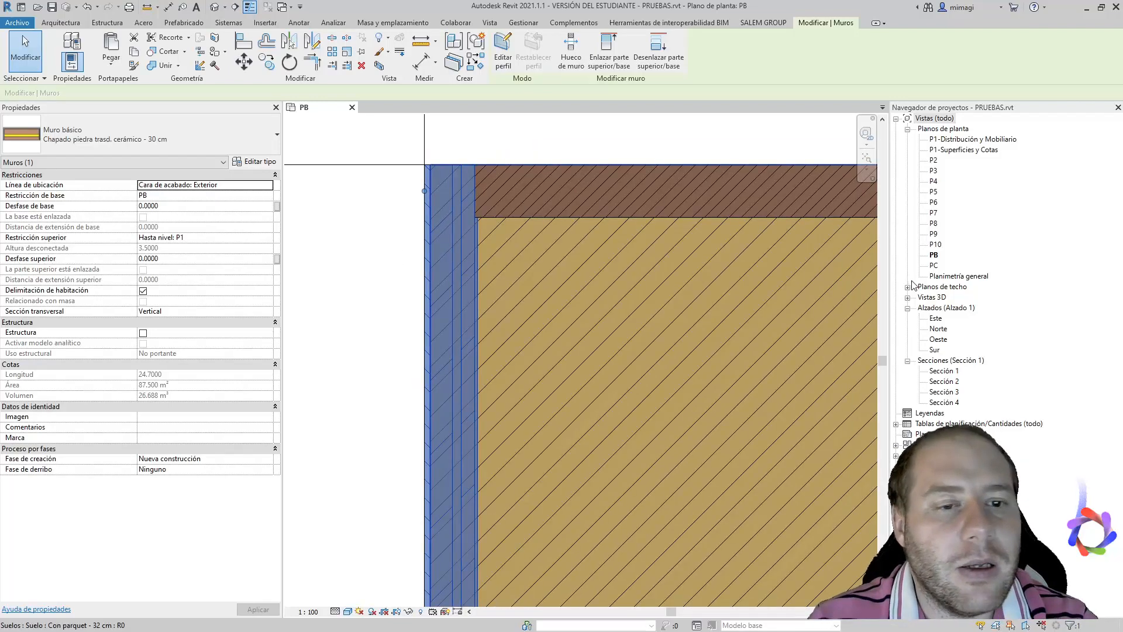
# - In the Sur elevation, measure the horizontal offset between the floor's edge and the wall's outer face
pyautogui.doubleClick(934, 351)
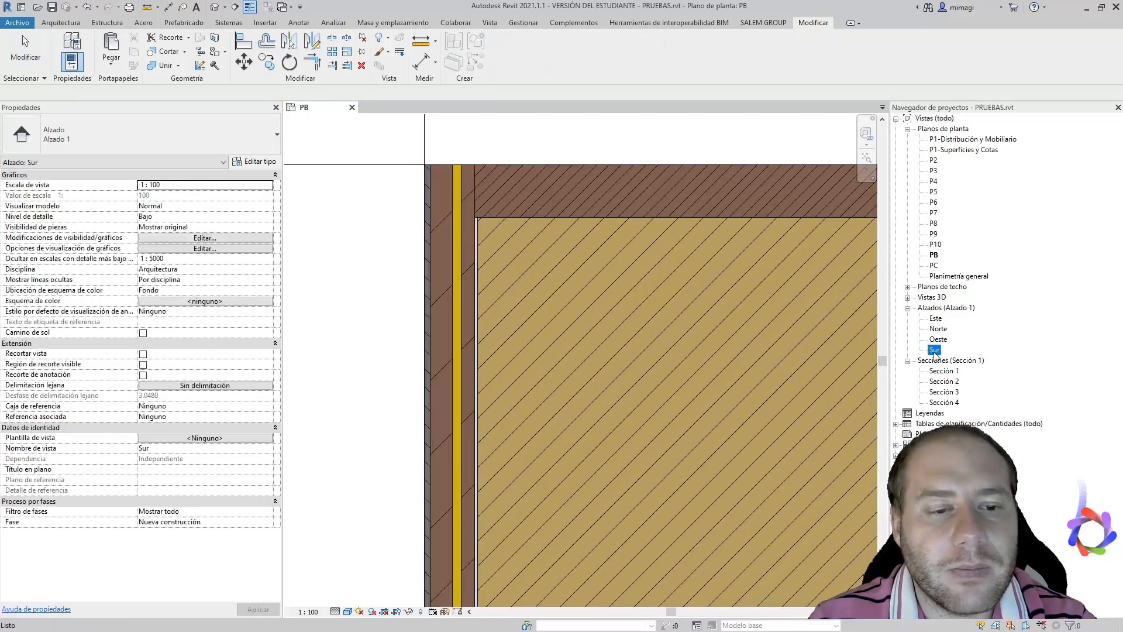
pyautogui.scroll(10, 567, 604)
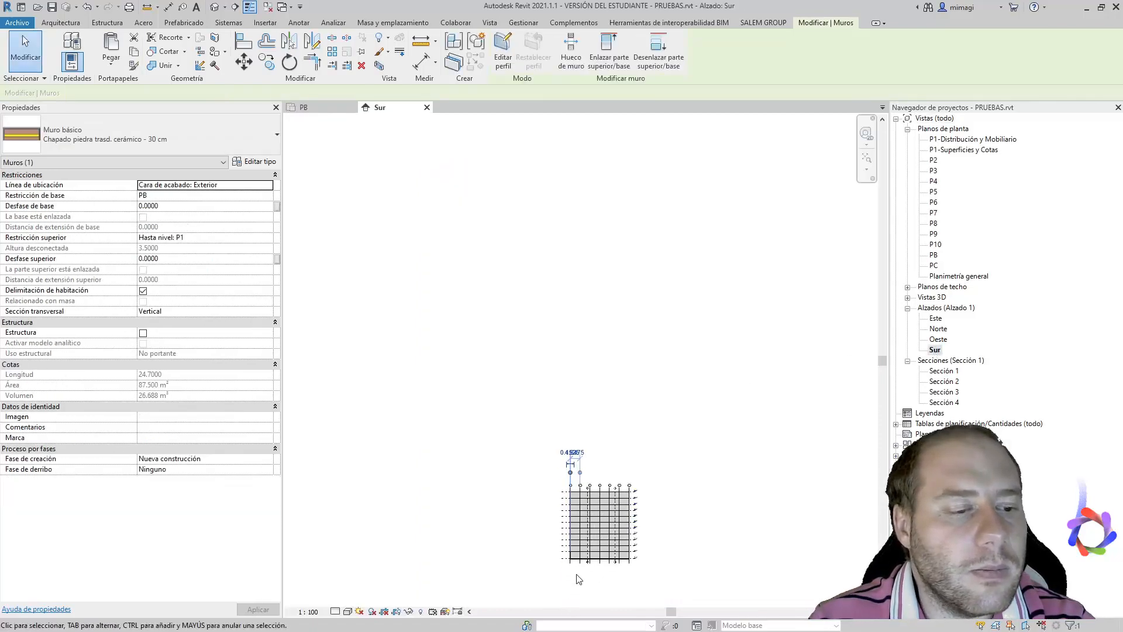
pyautogui.scroll(10, 571, 533)
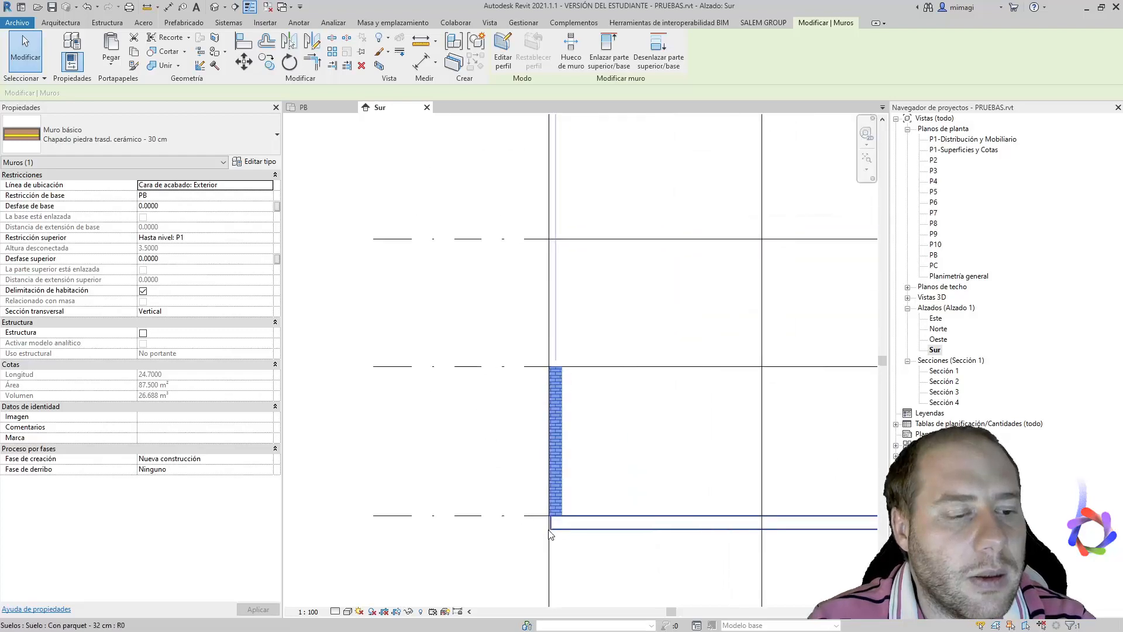
pyautogui.click(549, 501)
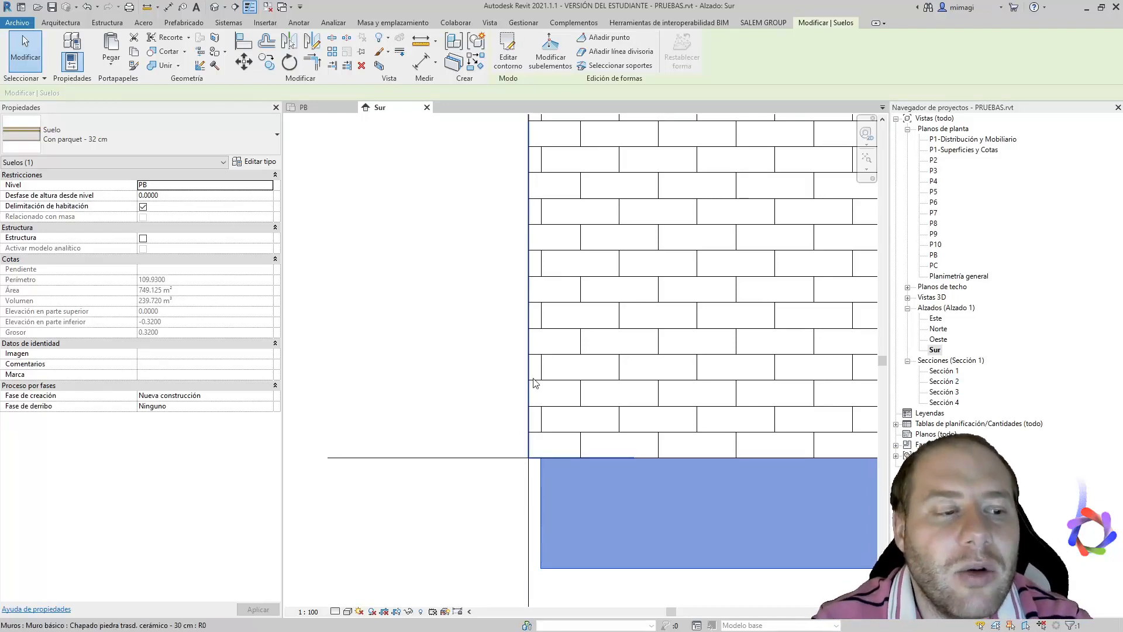
pyautogui.click(148, 6)
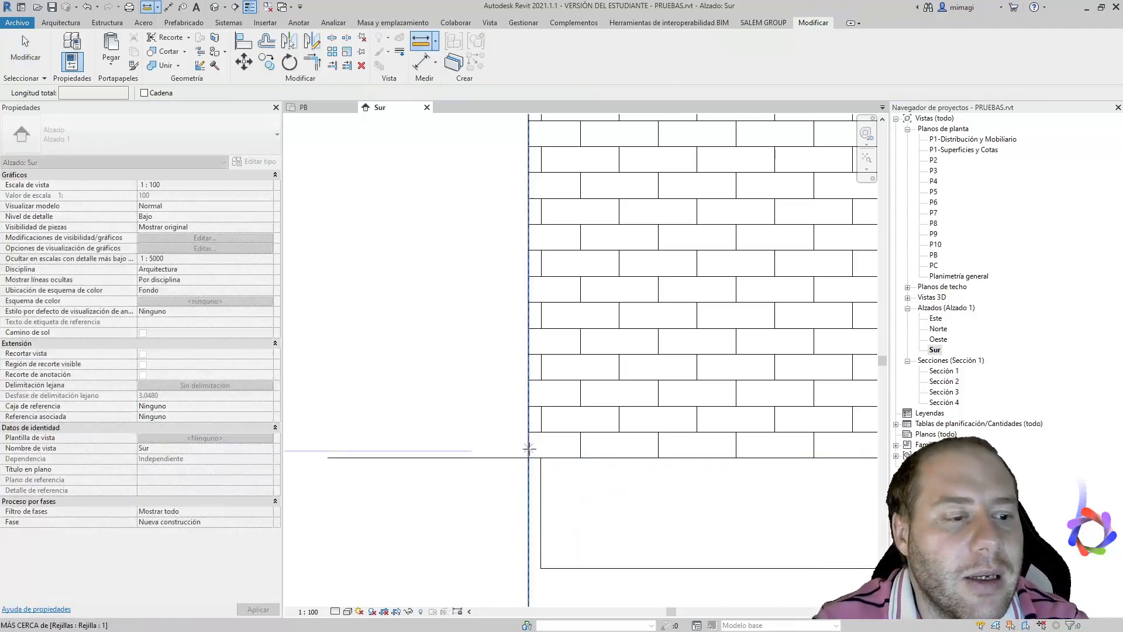
pyautogui.click(540, 457)
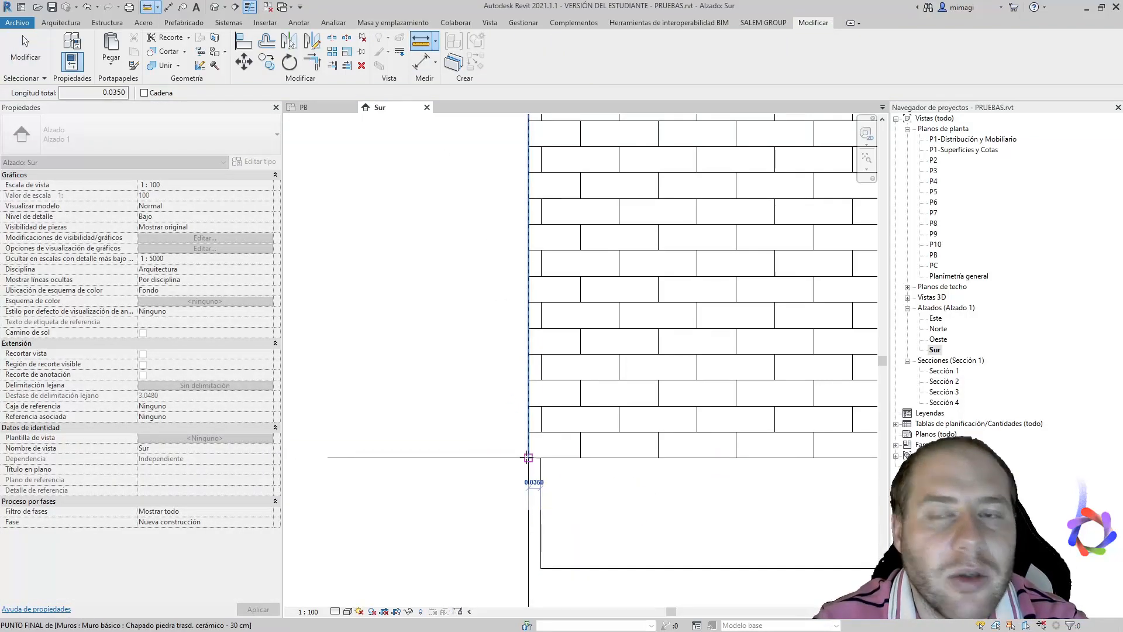
pyautogui.press('Escape')
pyautogui.press('Escape')
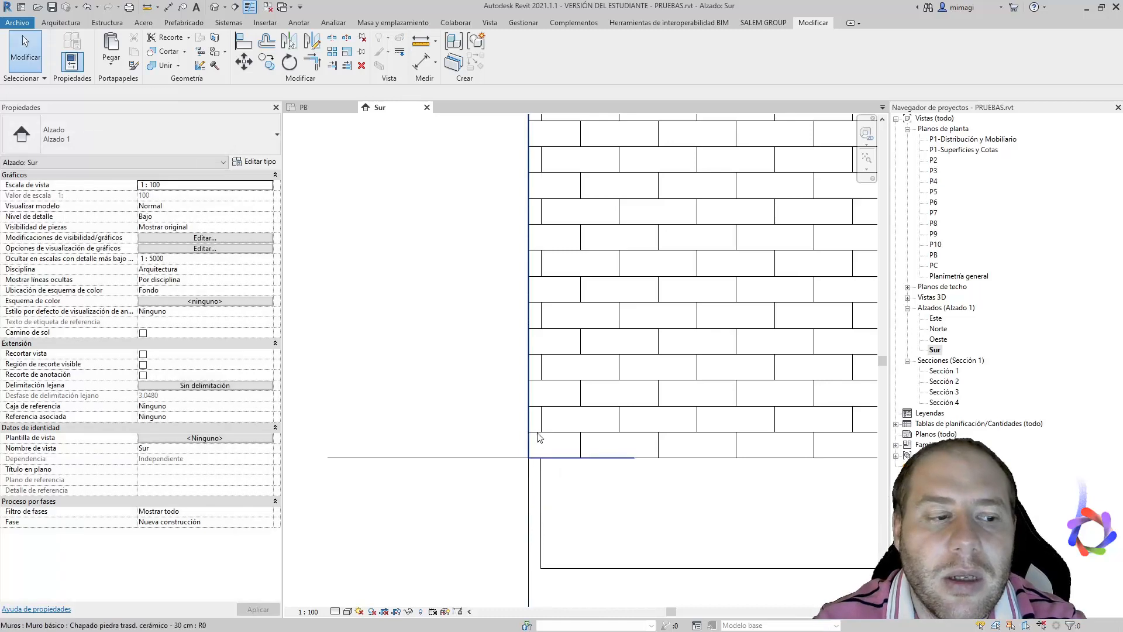
# - Try wall types Chapado piedra trasdosado PYL - 30 cm and Bloque hormigón con ladrillo cara vista on the corner wall
pyautogui.click(540, 437)
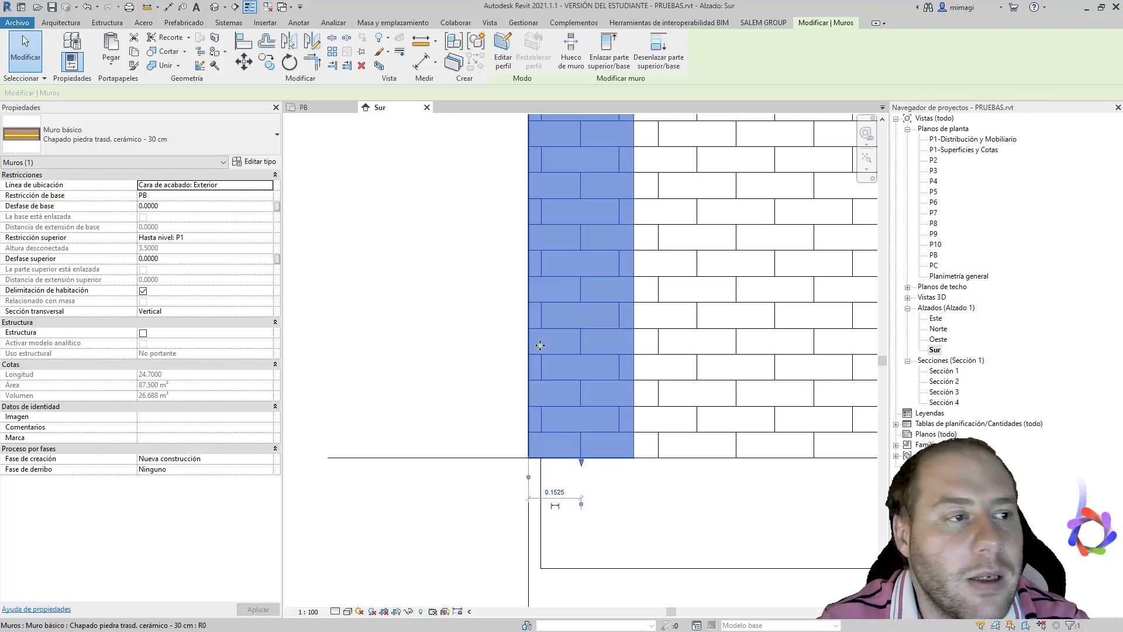
pyautogui.click(146, 126)
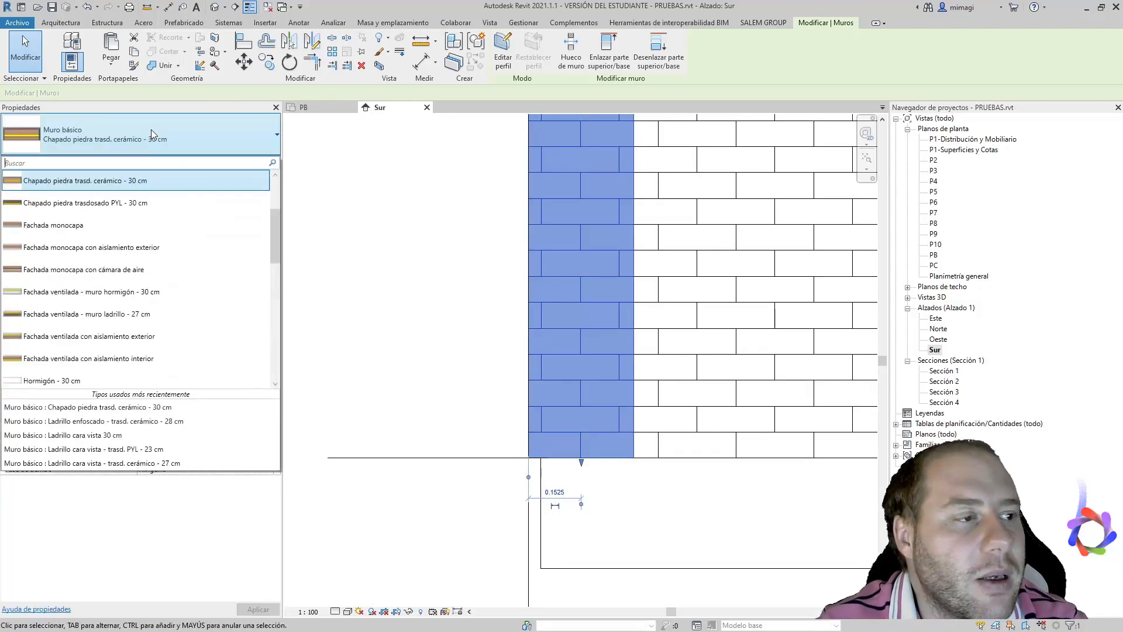
pyautogui.click(98, 203)
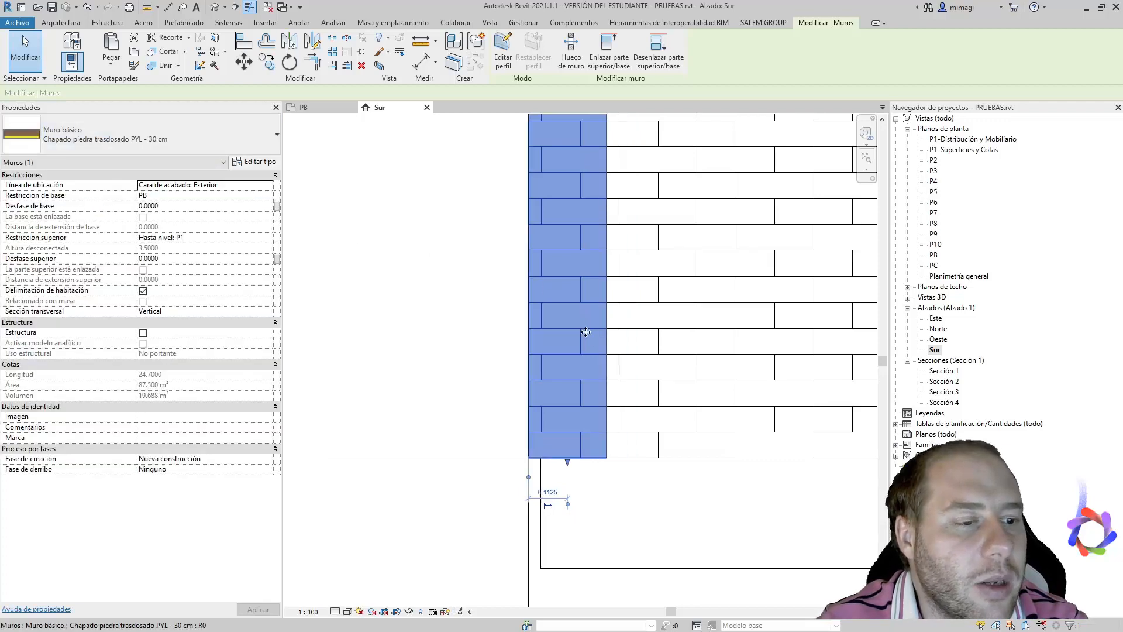
pyautogui.click(185, 144)
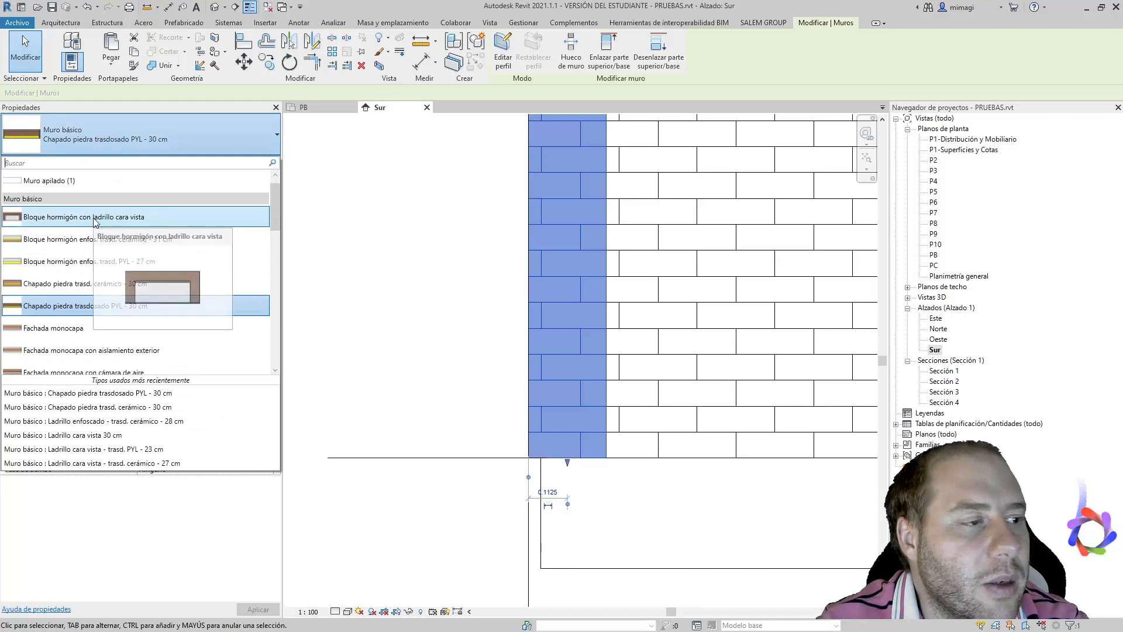
pyautogui.click(95, 218)
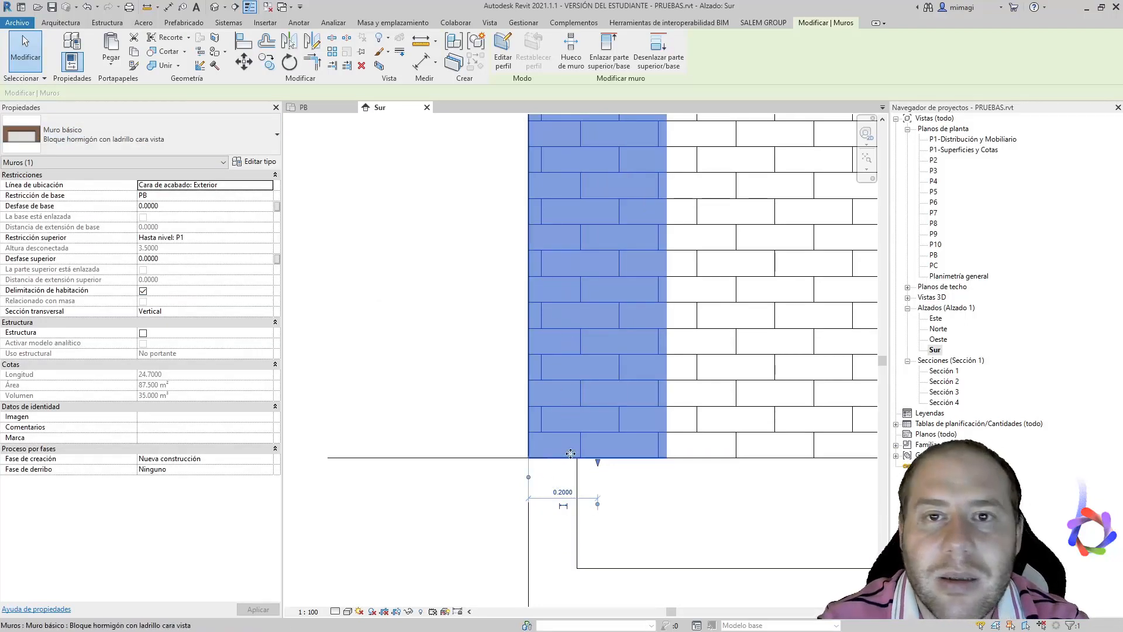
# - Examine the layer assembly of wall type Bloque hormigón con ladrillo cara vista
pyautogui.click(258, 162)
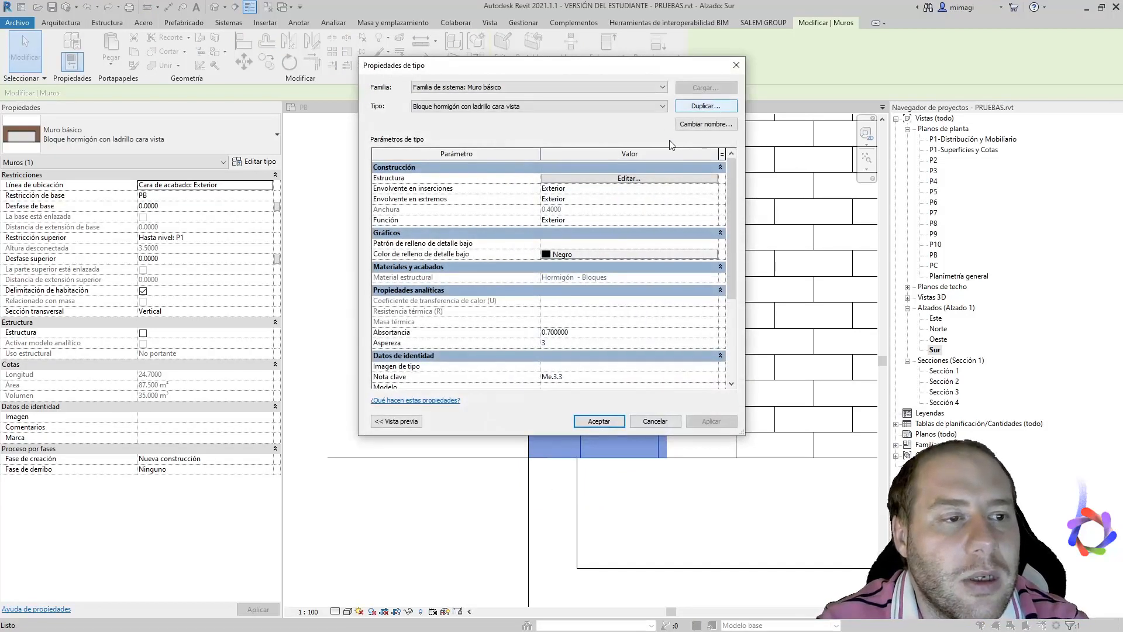
pyautogui.click(594, 181)
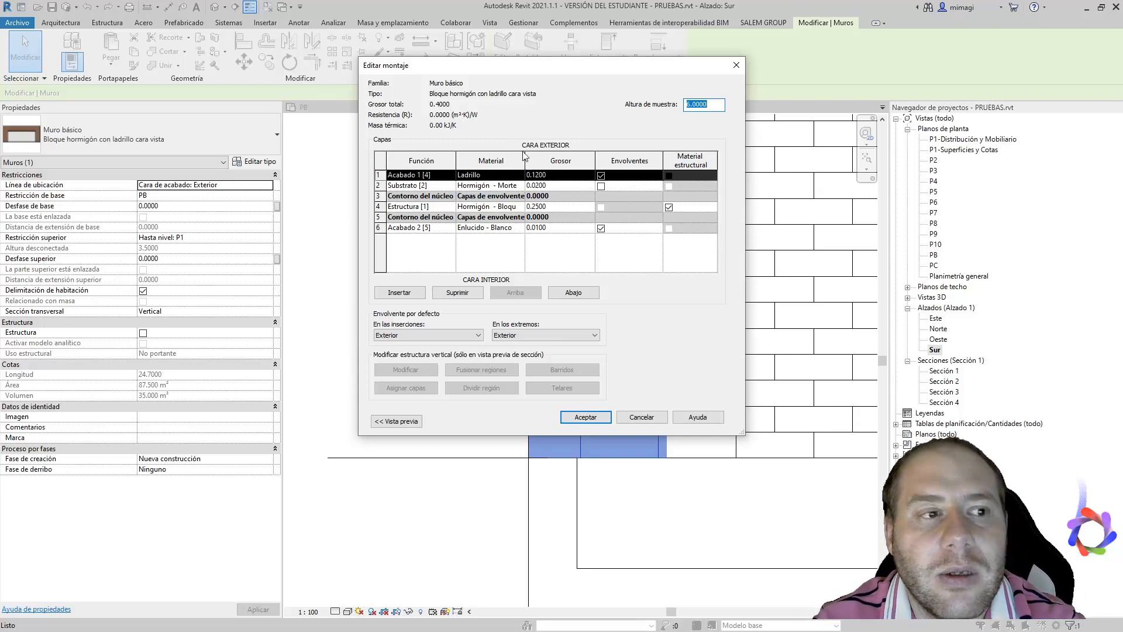
pyautogui.click(730, 71)
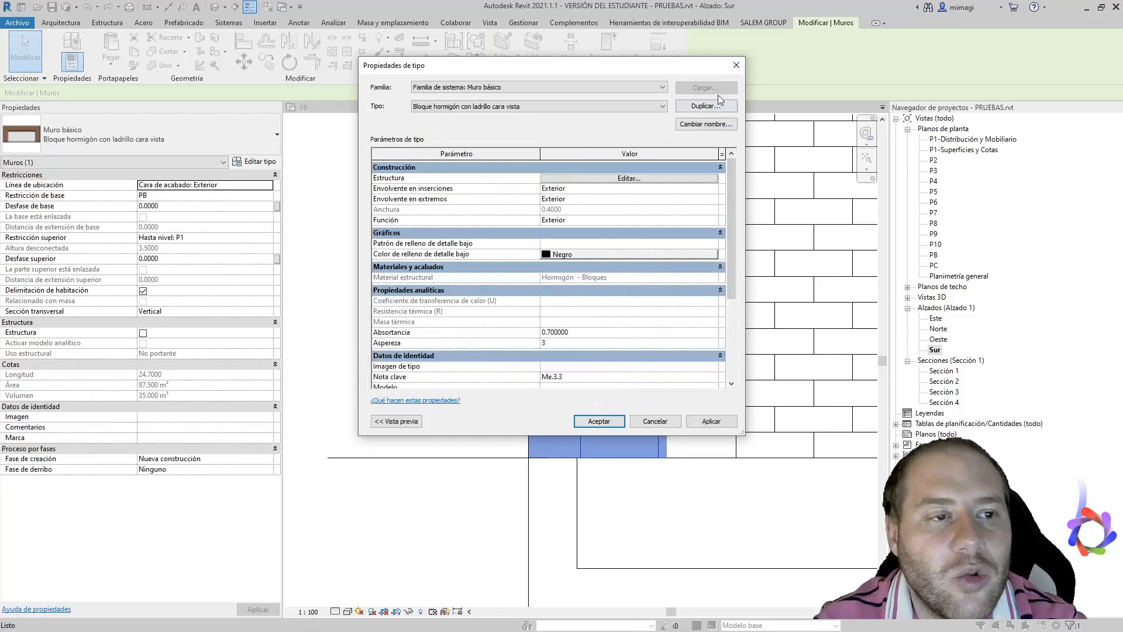
pyautogui.click(737, 65)
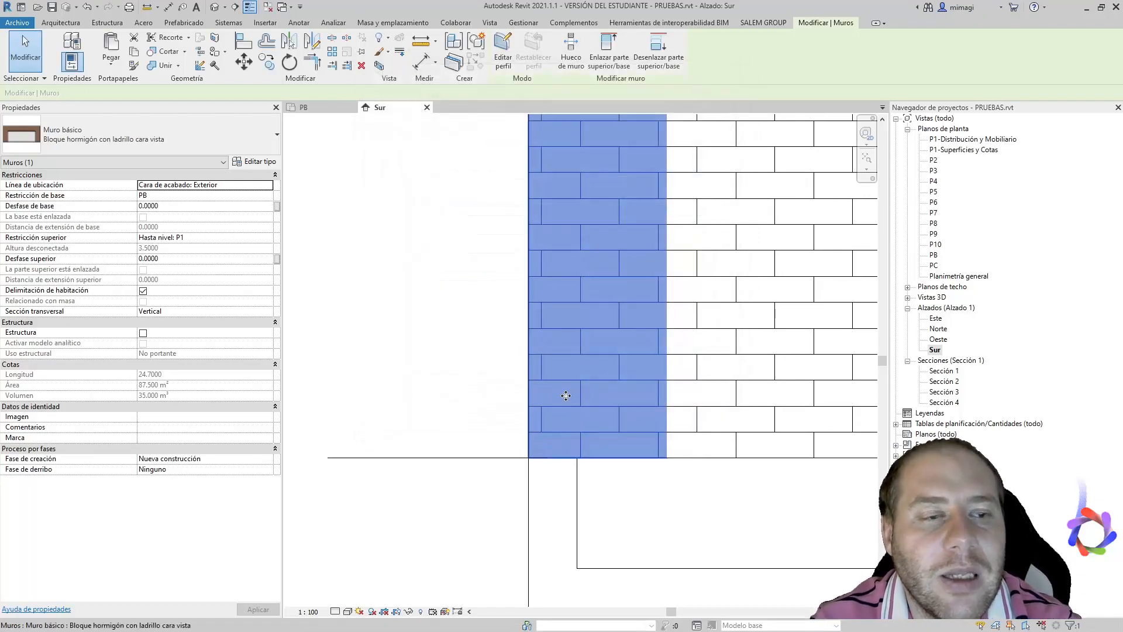
# - Match the corner wall's type to the adjoining Ladrillo cara vista 30 cm wall
pyautogui.click(770, 314)
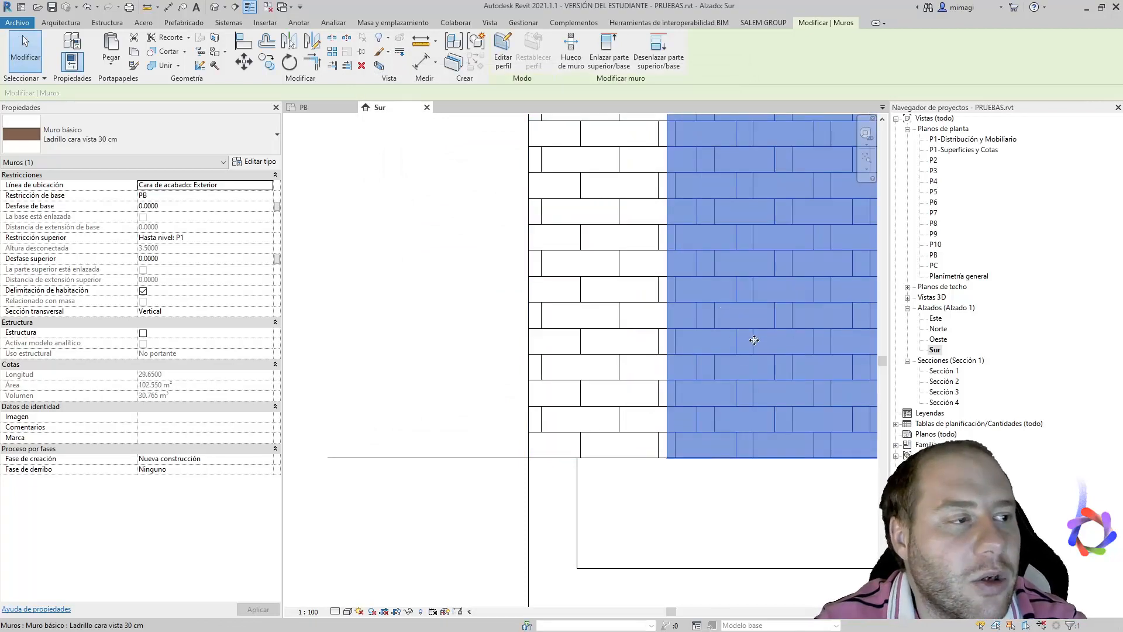
pyautogui.click(134, 66)
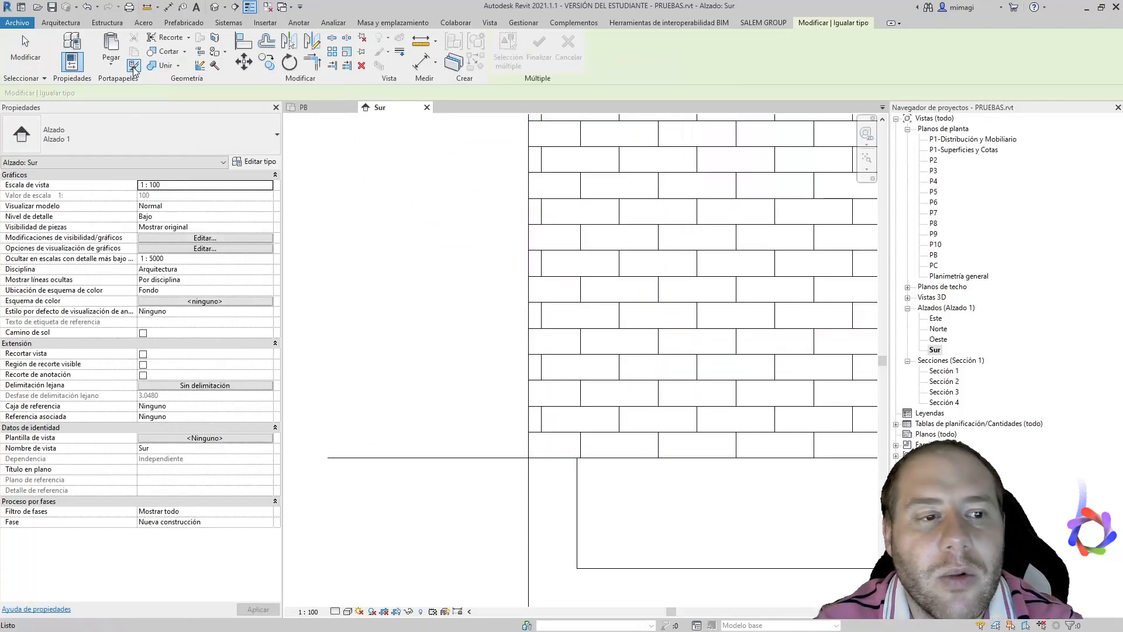
pyautogui.click(781, 233)
pyautogui.click(576, 263)
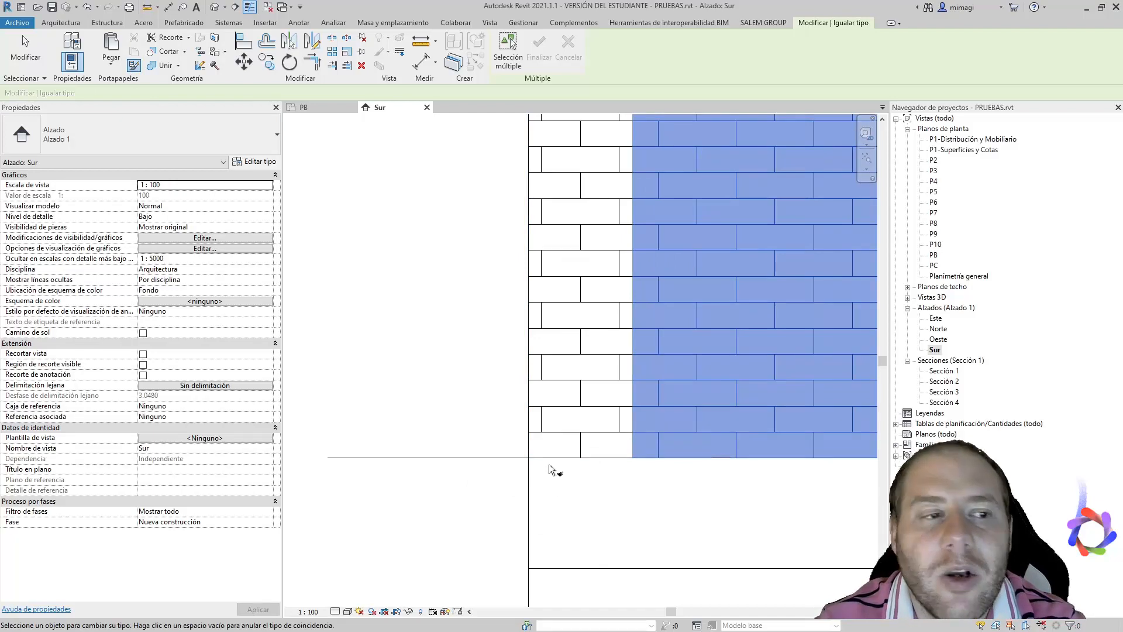
pyautogui.press('Escape')
pyautogui.press('Escape')
# - Examine the layer assembly and core boundaries of wall type Ladrillo cara vista 30 cm on the corner wall
pyautogui.click(573, 298)
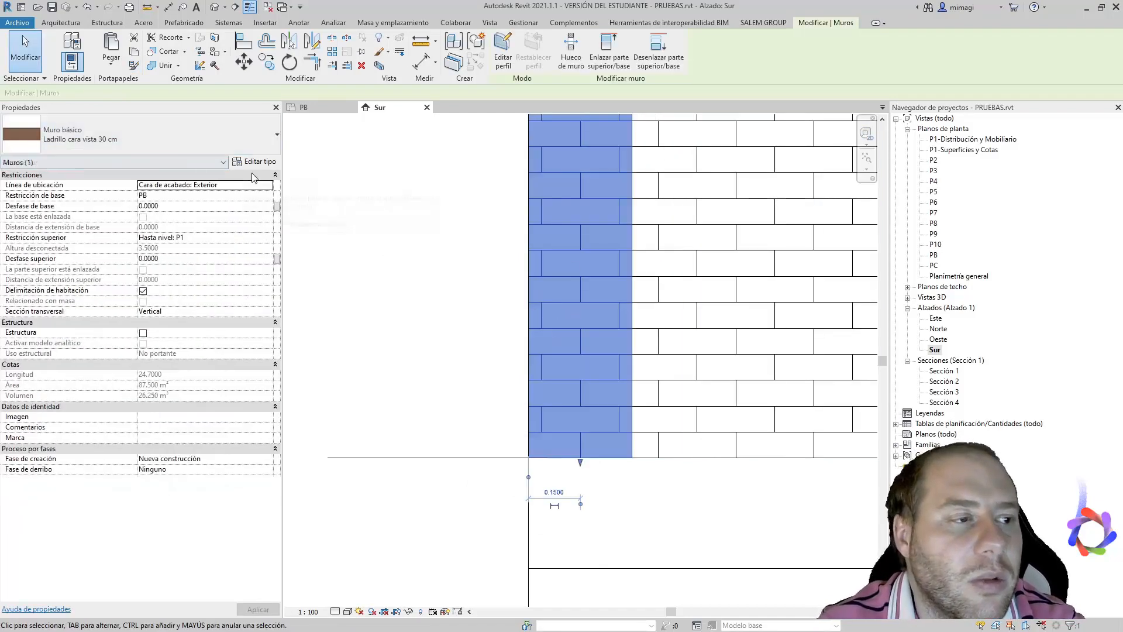
pyautogui.click(255, 165)
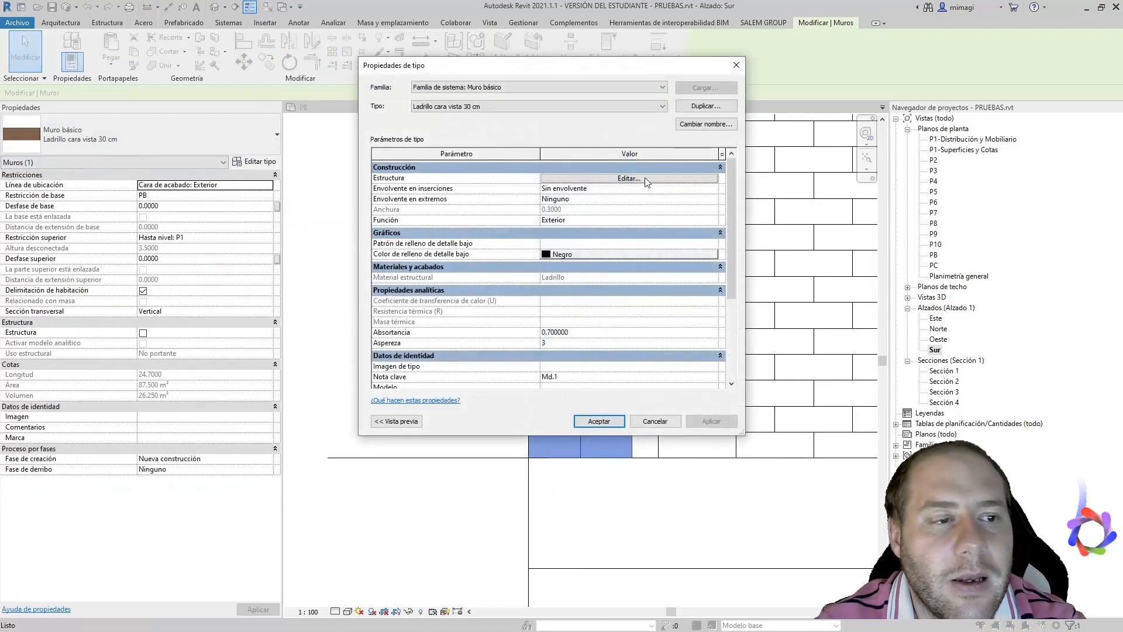
pyautogui.click(547, 179)
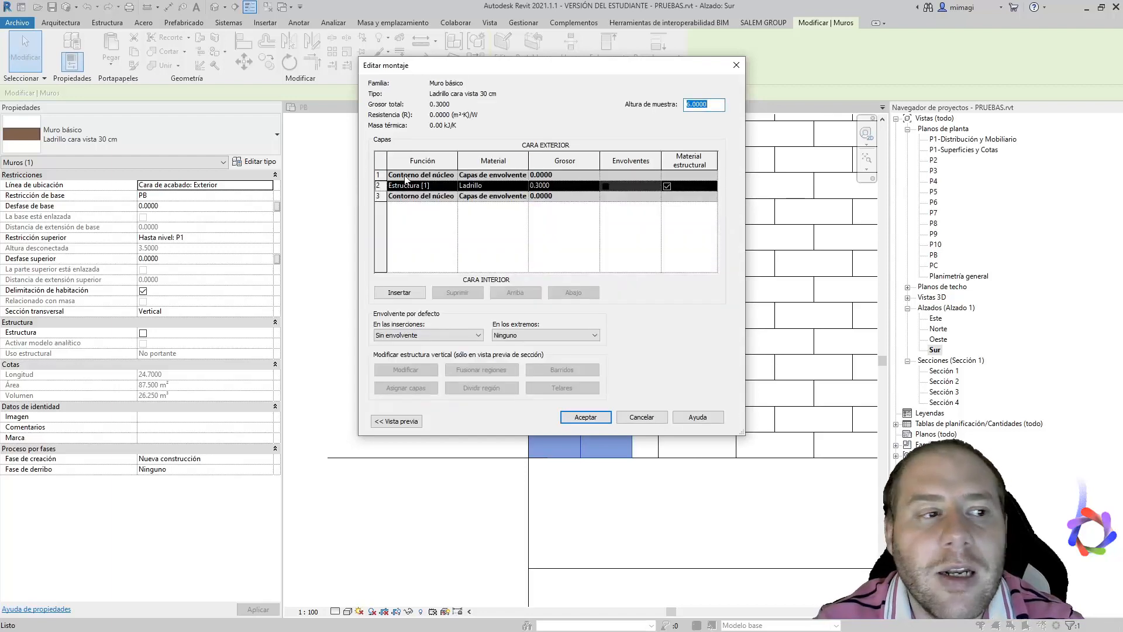
pyautogui.click(379, 174)
pyautogui.click(379, 195)
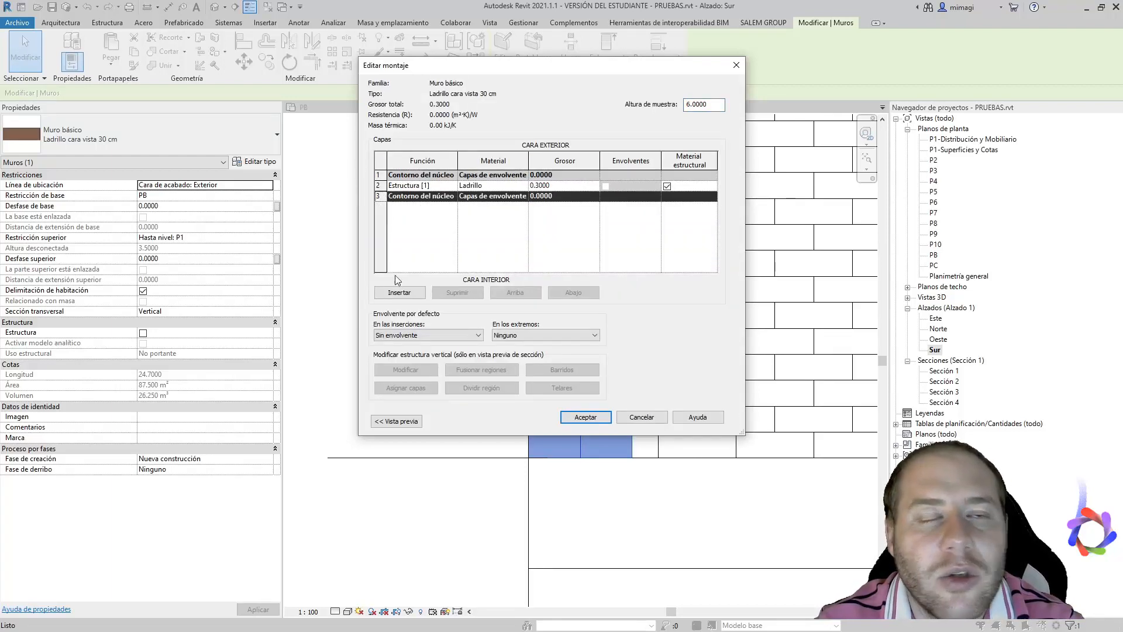
pyautogui.click(736, 66)
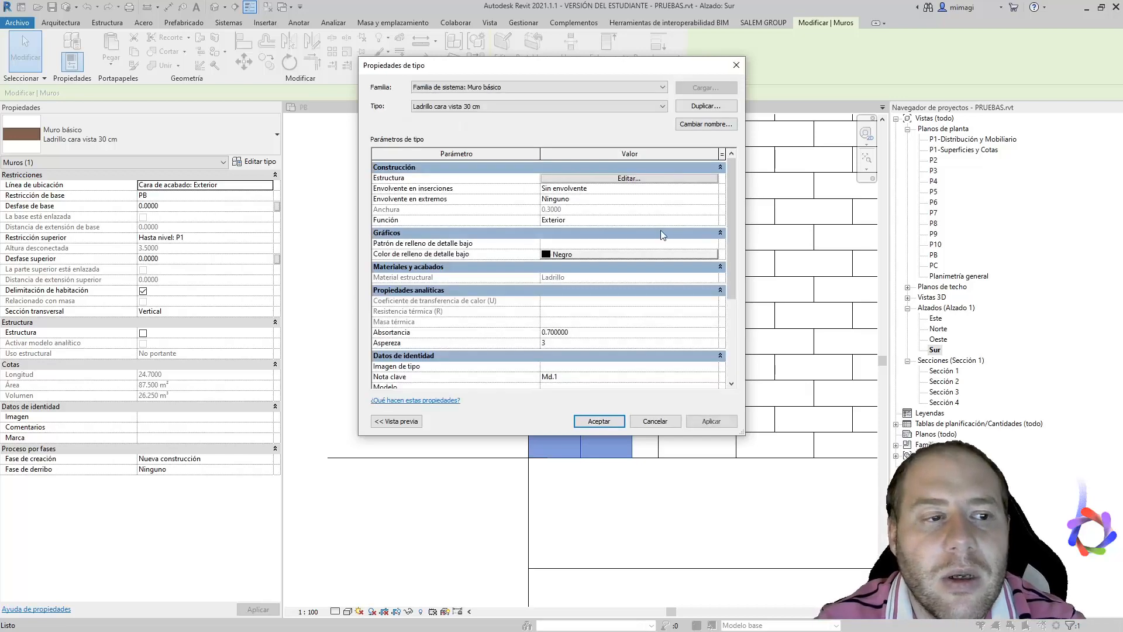
pyautogui.click(736, 65)
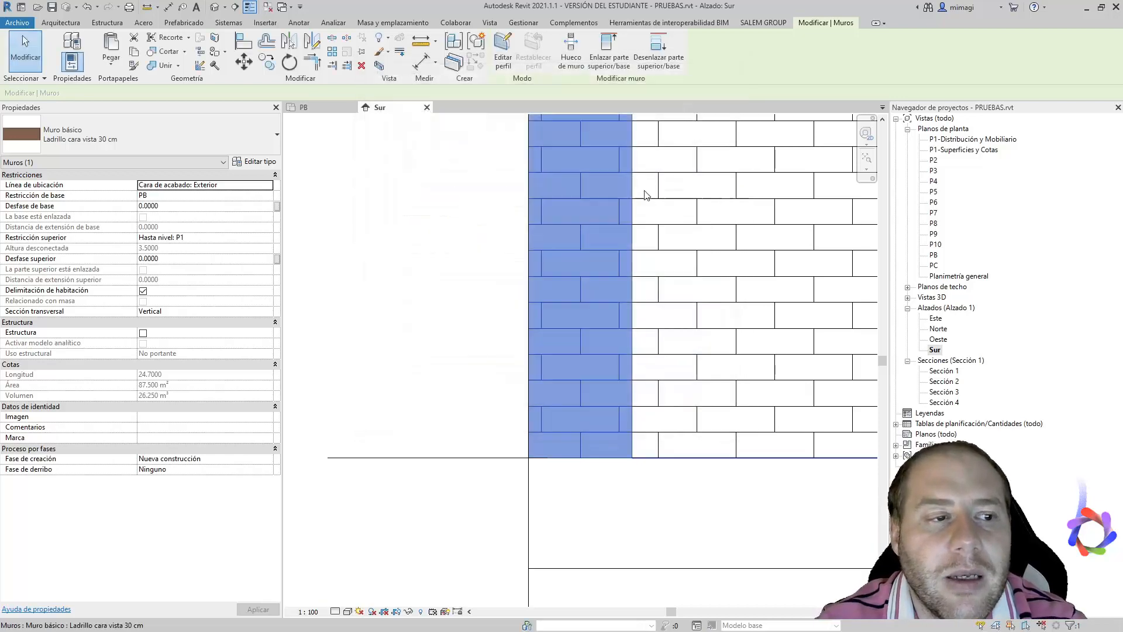
# - Inspect the floor's edge beneath the brick wall in the Sur elevation, and select the upper horizontal wall on plan PB
pyautogui.click(538, 512)
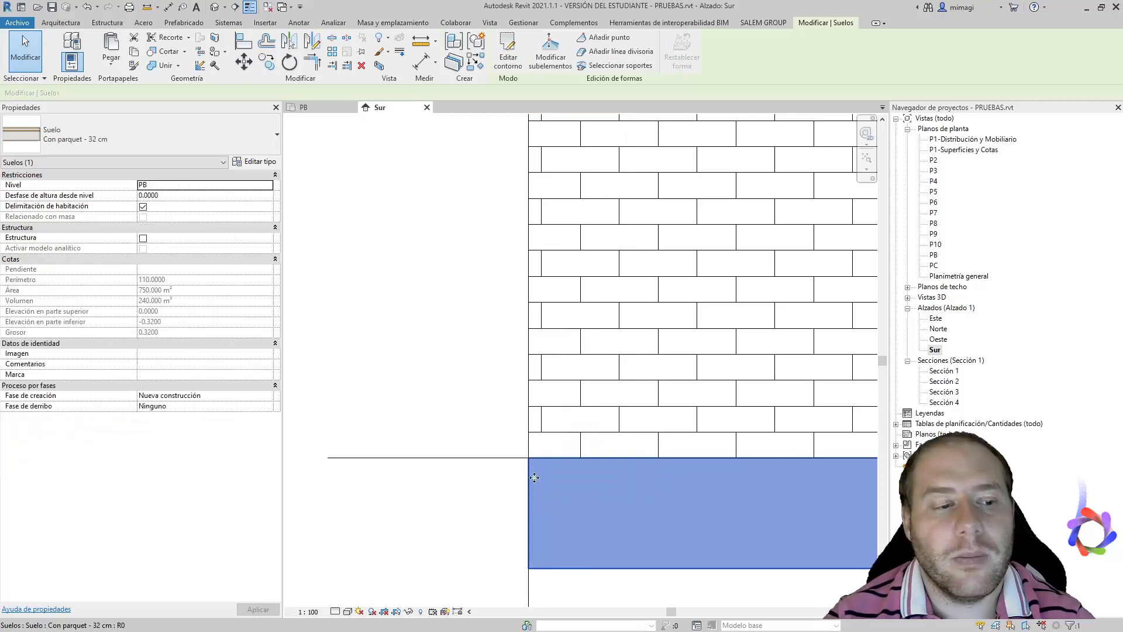
pyautogui.scroll(-5, 535, 453)
pyautogui.scroll(-6, 535, 453)
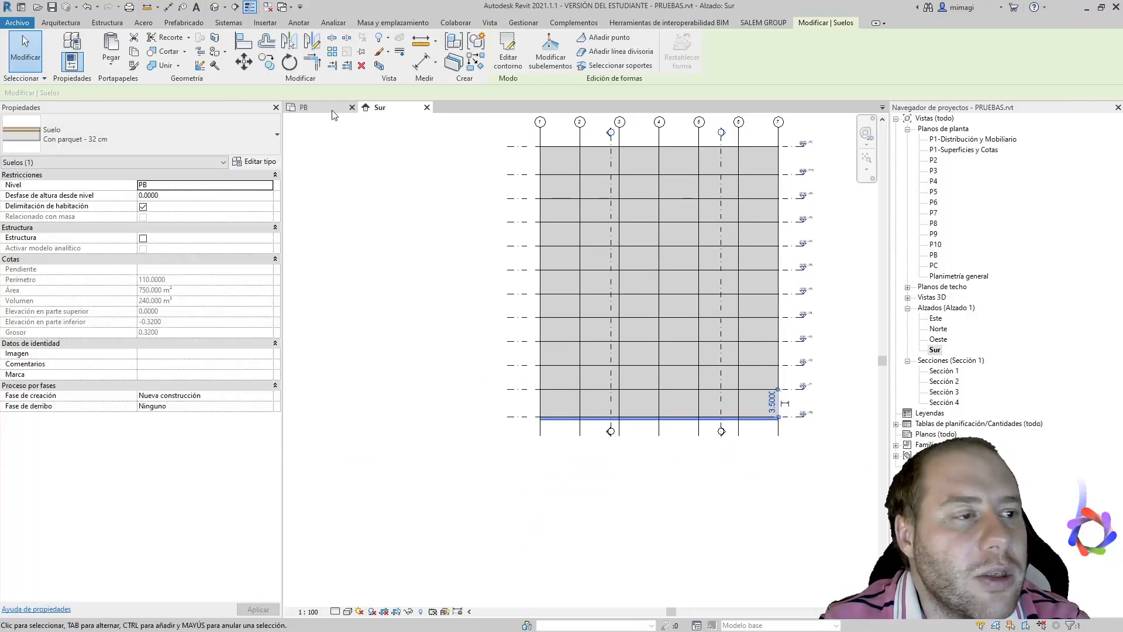
pyautogui.click(329, 111)
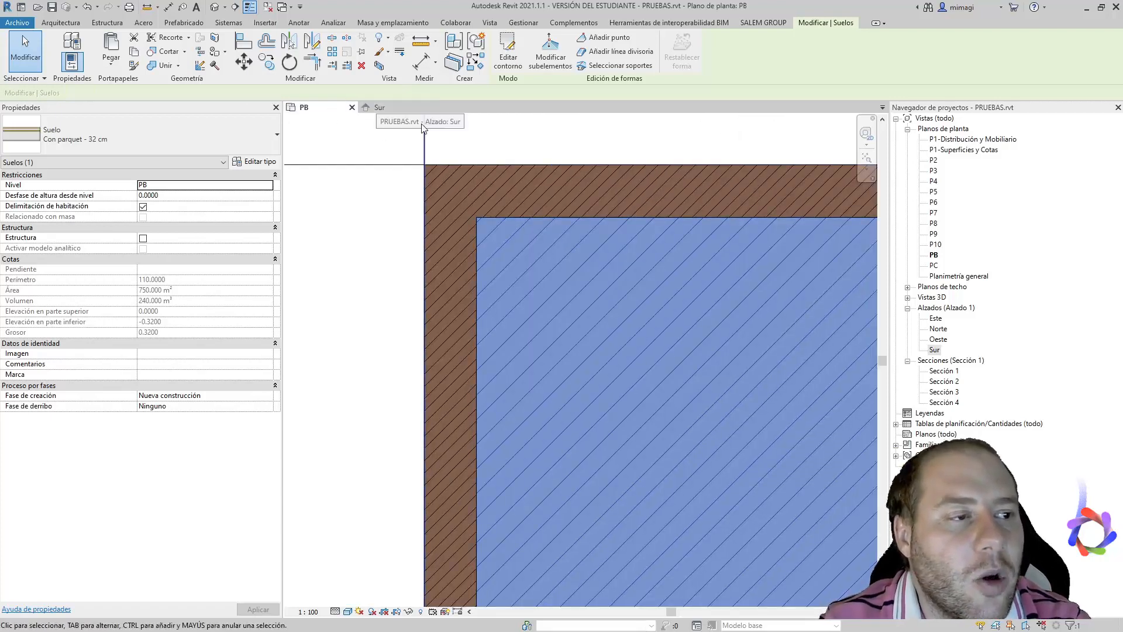
pyautogui.click(564, 195)
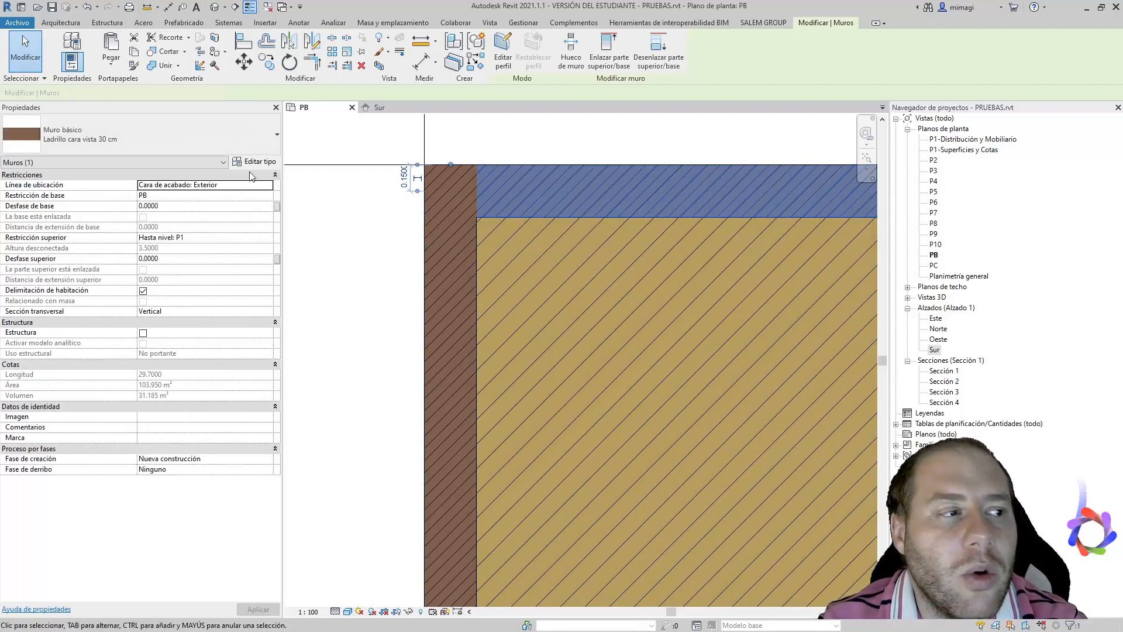
pyautogui.click(197, 131)
pyautogui.scroll(-2, 97, 252)
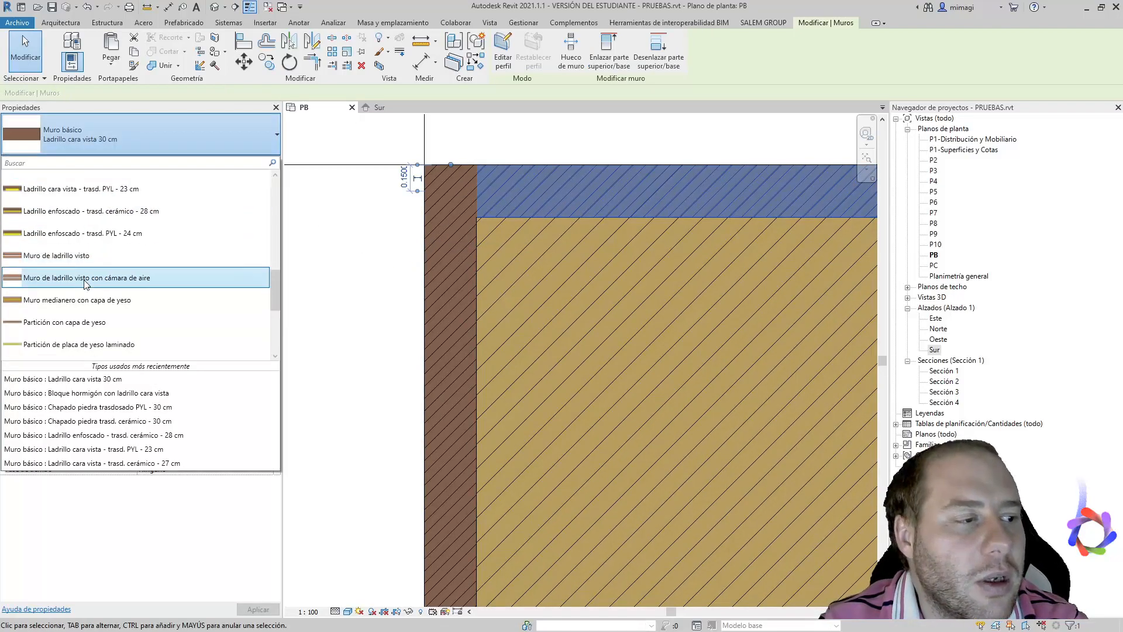
pyautogui.scroll(-2, 94, 248)
pyautogui.scroll(4, 82, 249)
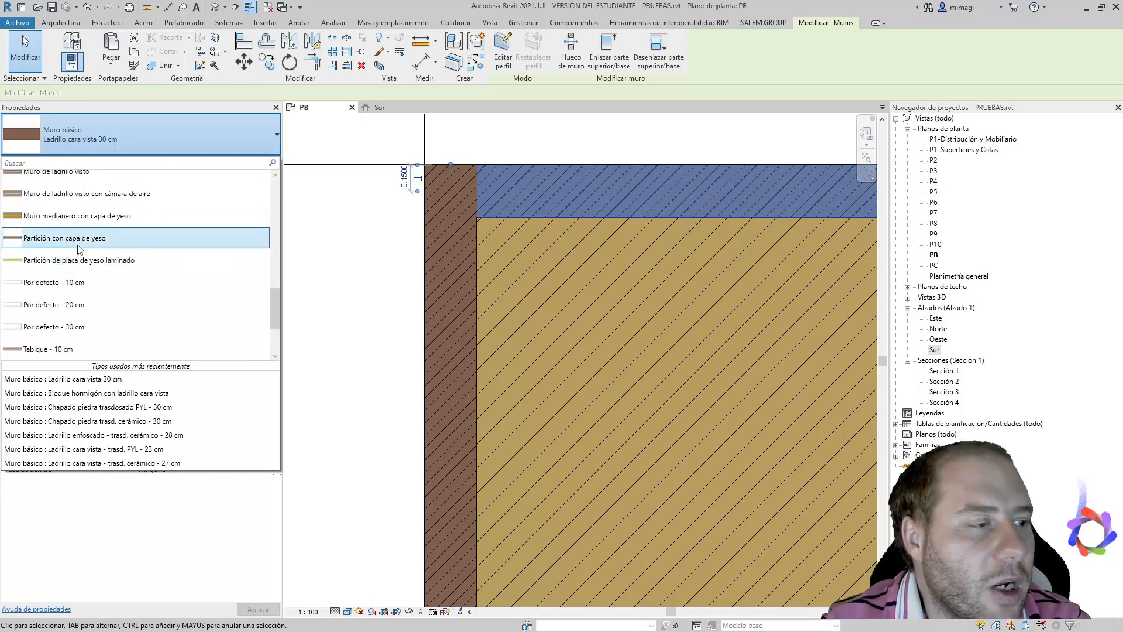
pyautogui.scroll(6, 80, 250)
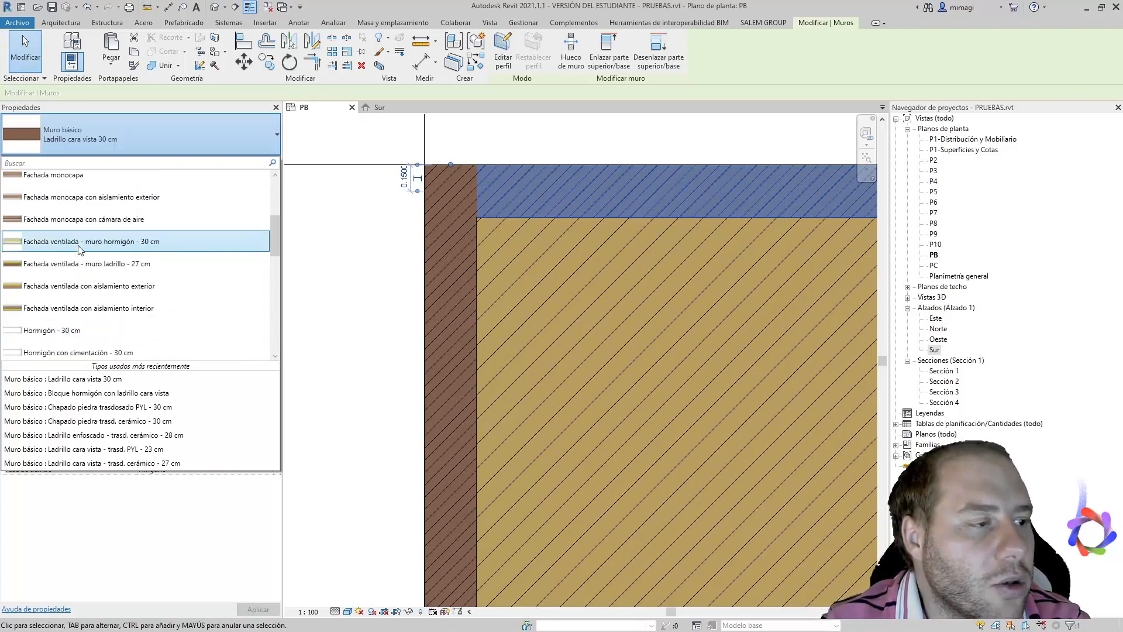
pyautogui.scroll(2, 81, 250)
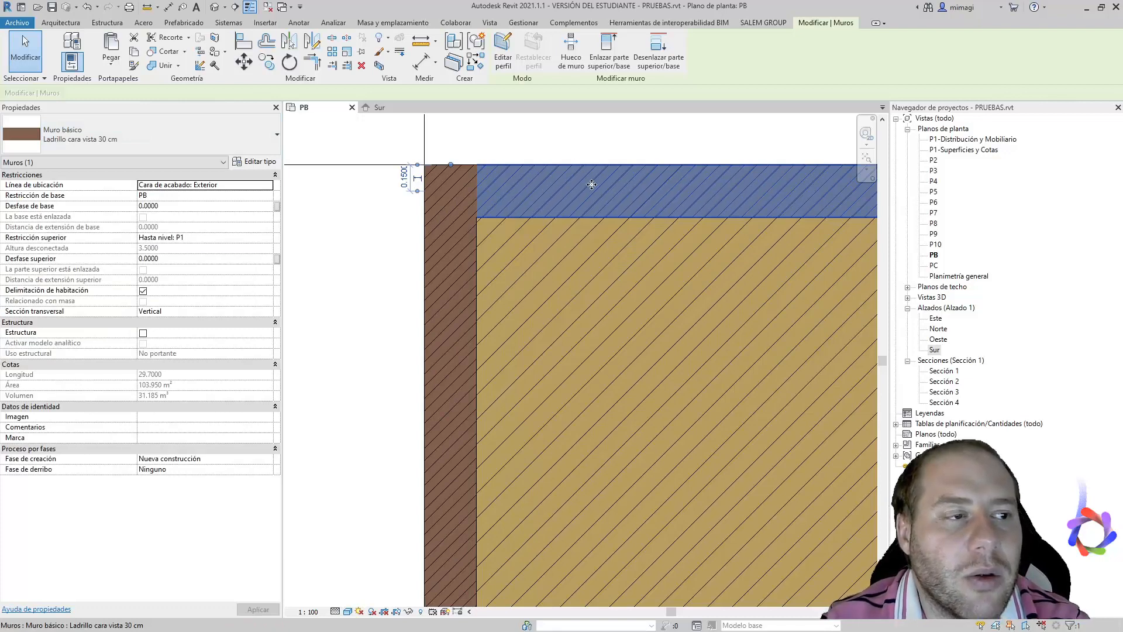
# - Select every Ladrillo cara vista 30 cm wall in the entire project and change their type to Chapado piedra trasdosado PYL - 30 cm
pyautogui.rightClick(528, 188)
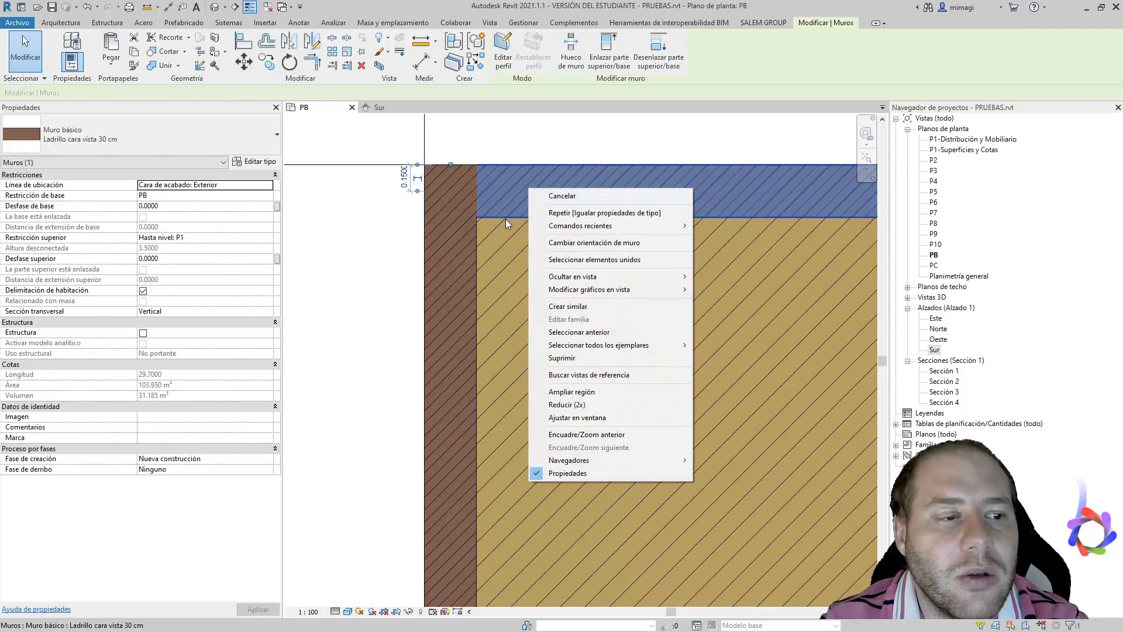
pyautogui.moveTo(640, 344)
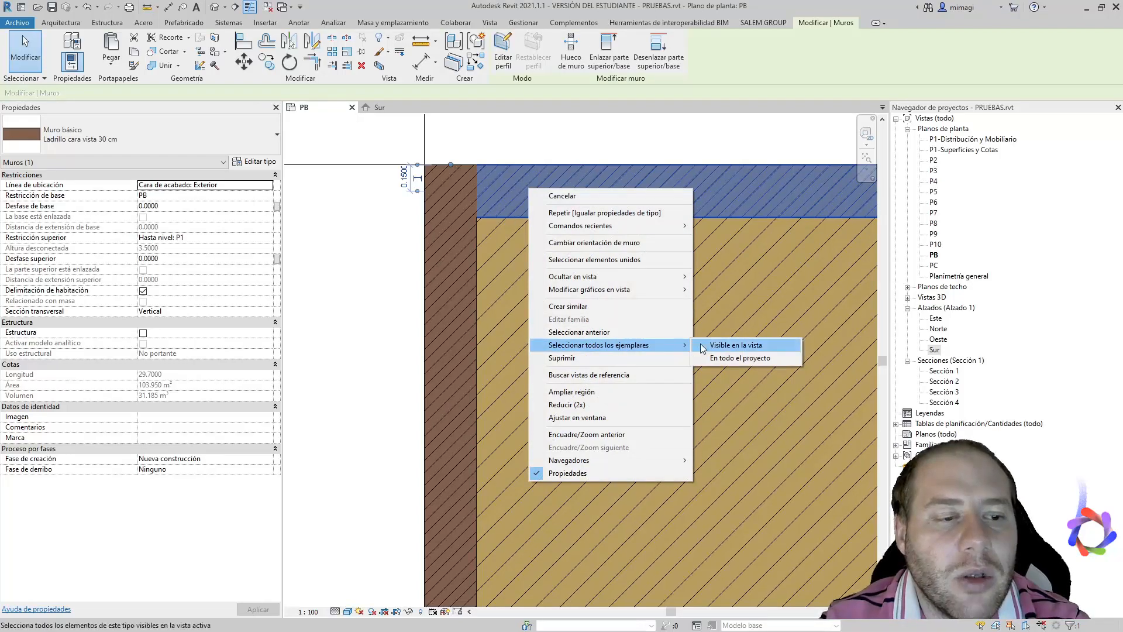
pyautogui.click(738, 359)
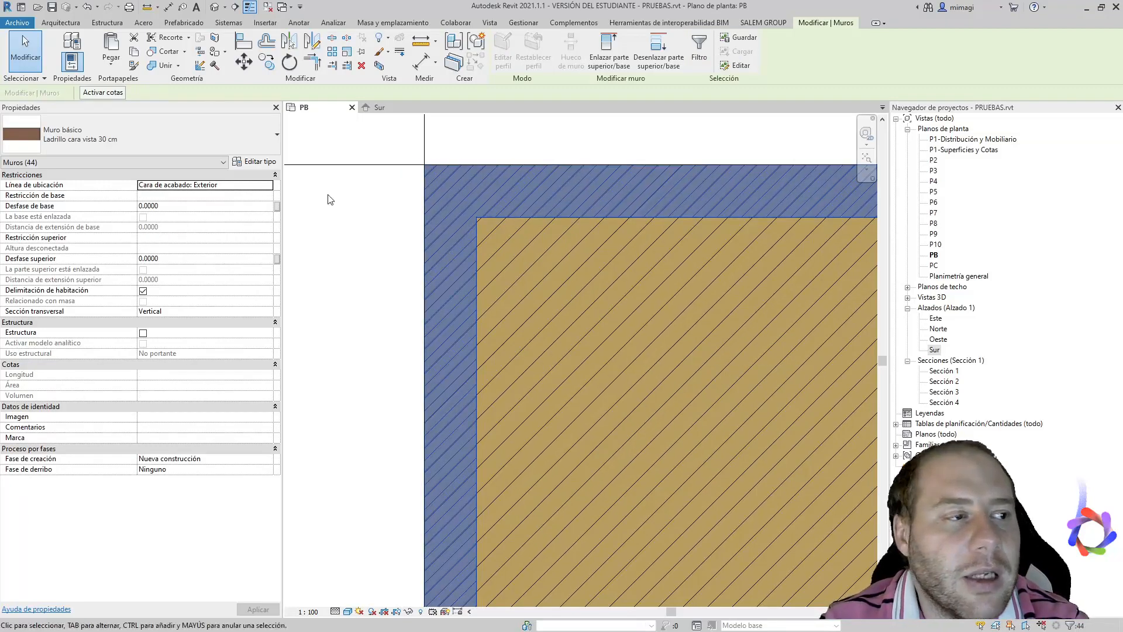
pyautogui.click(220, 143)
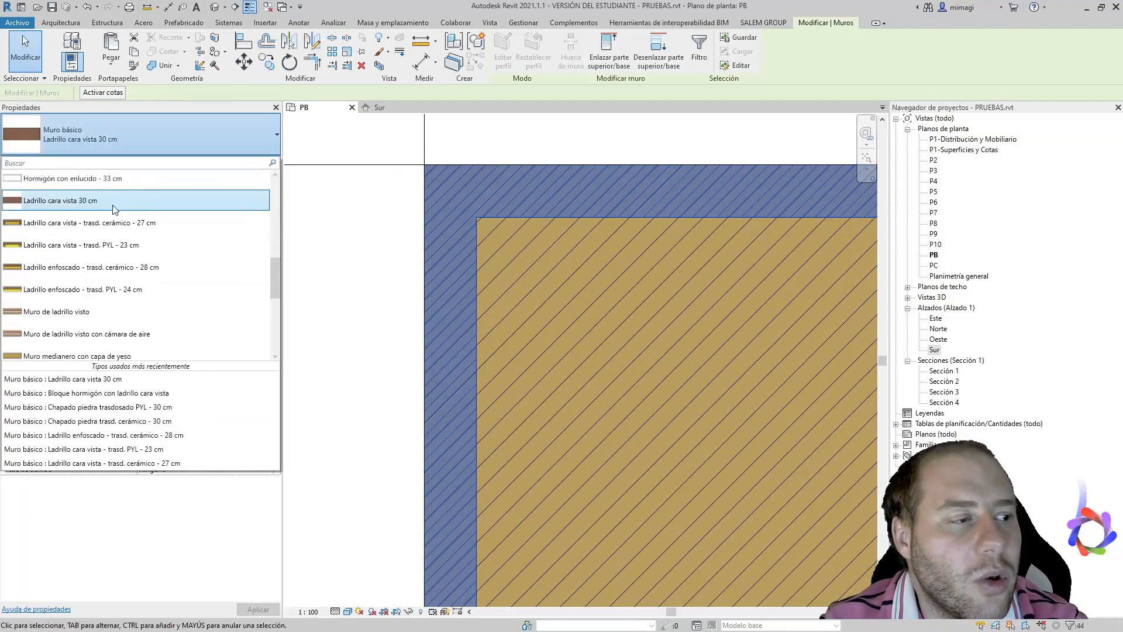
pyautogui.scroll(3, 91, 234)
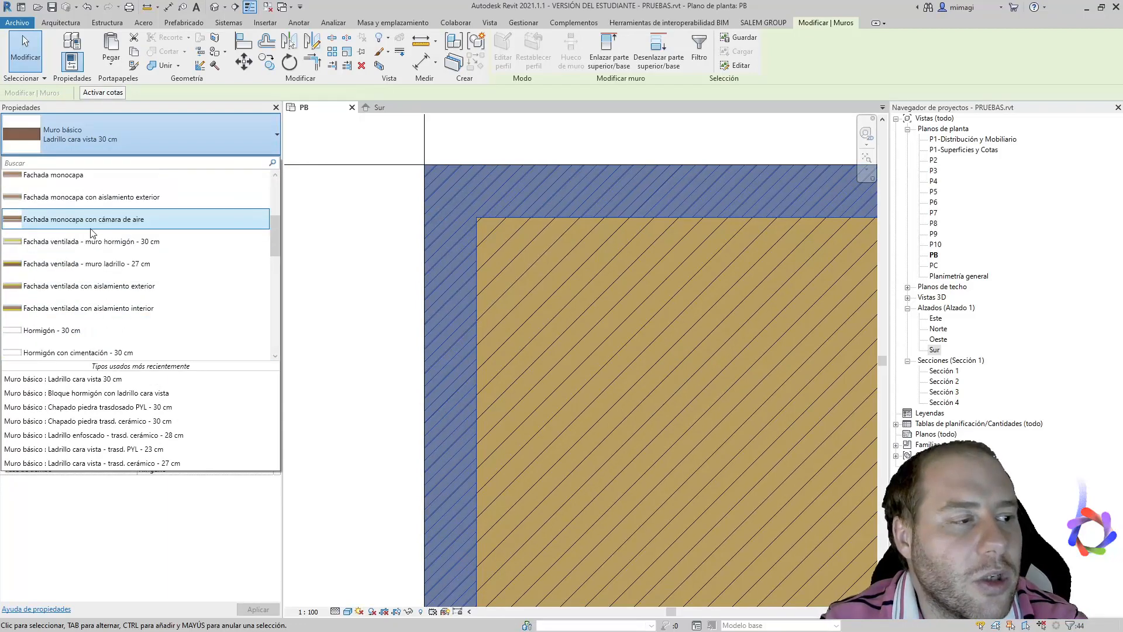
pyautogui.scroll(1, 90, 228)
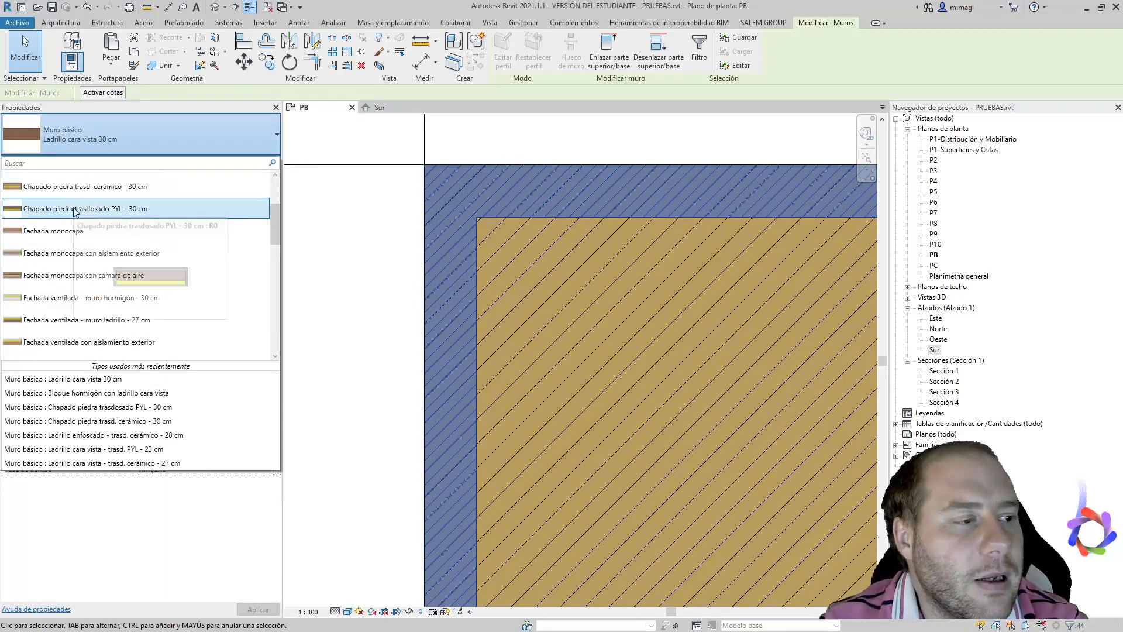
pyautogui.click(76, 209)
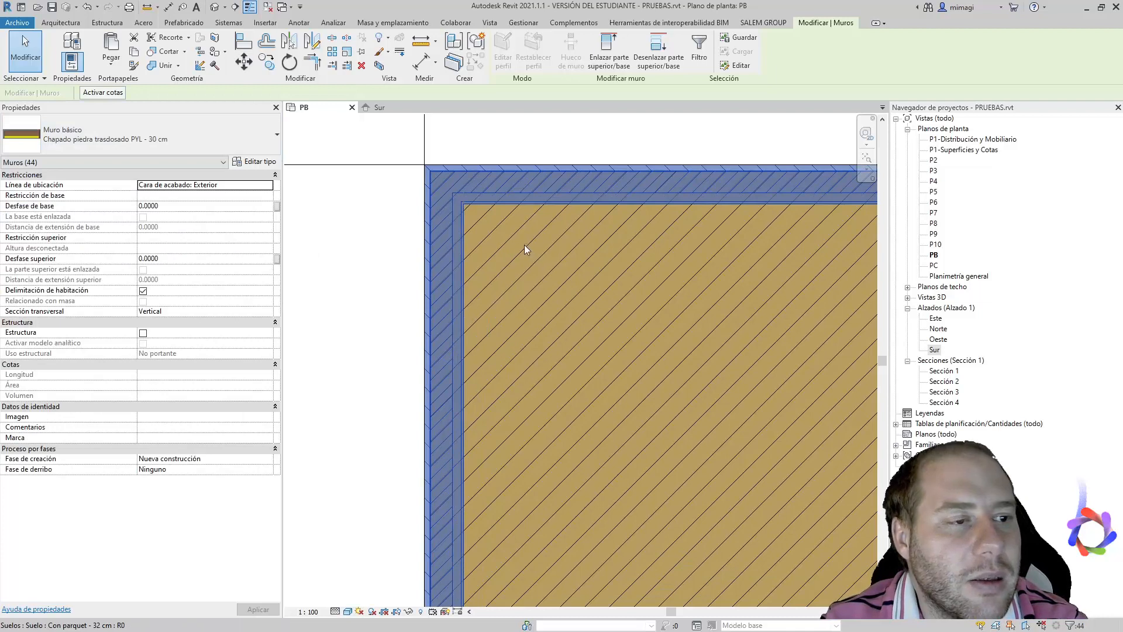
# - Inspect the parquet floor's edge against the stone-clad walls in the Sur elevation
pyautogui.click(380, 107)
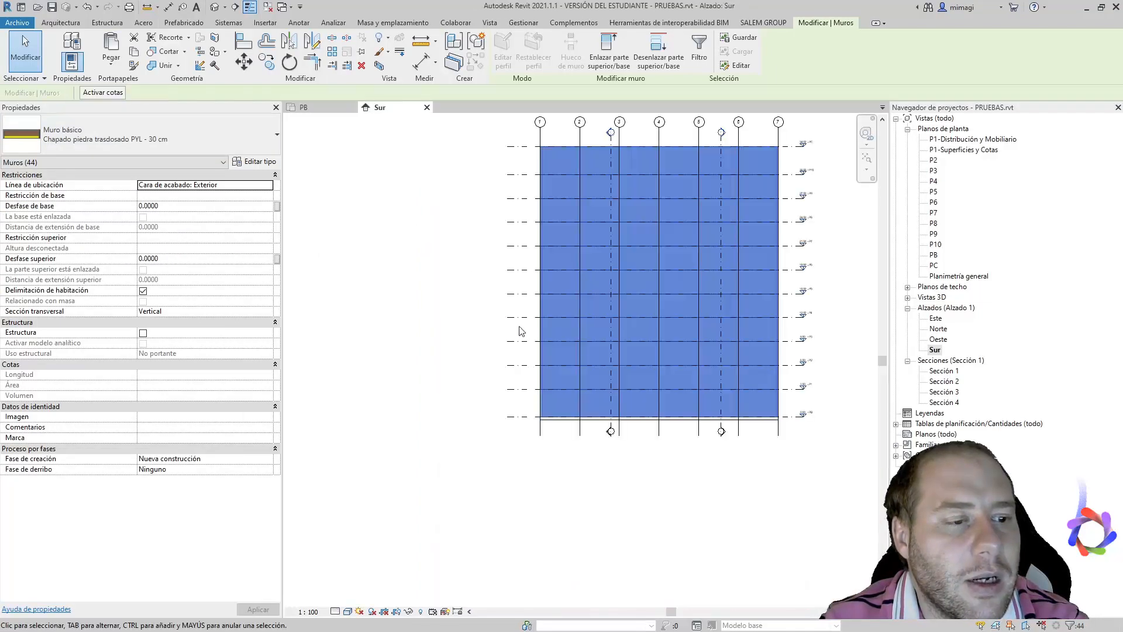
pyautogui.scroll(5, 538, 409)
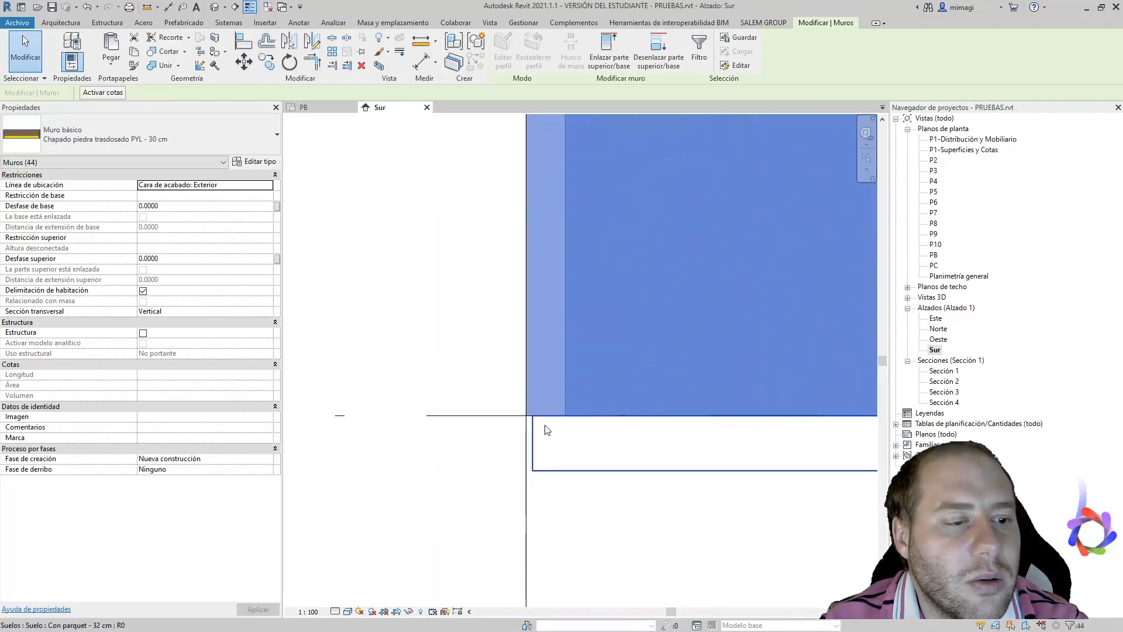
pyautogui.scroll(-2, 544, 430)
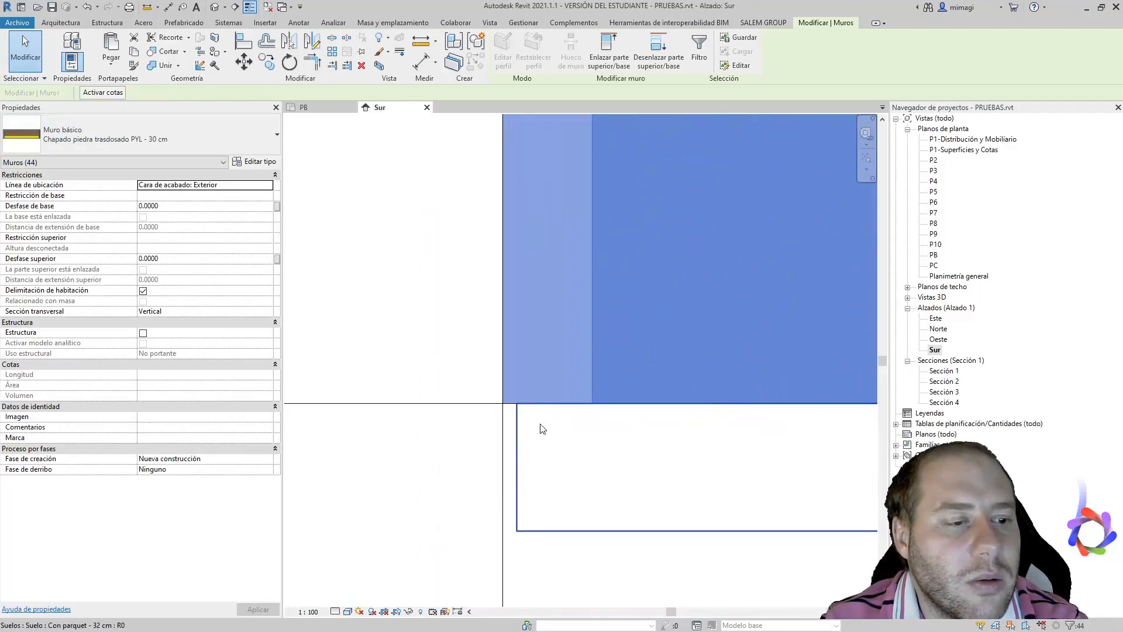
# - Examine a top-storey wall and the building's base in 3D, and recheck the floor's corner in the Sur elevation
pyautogui.click(217, 7)
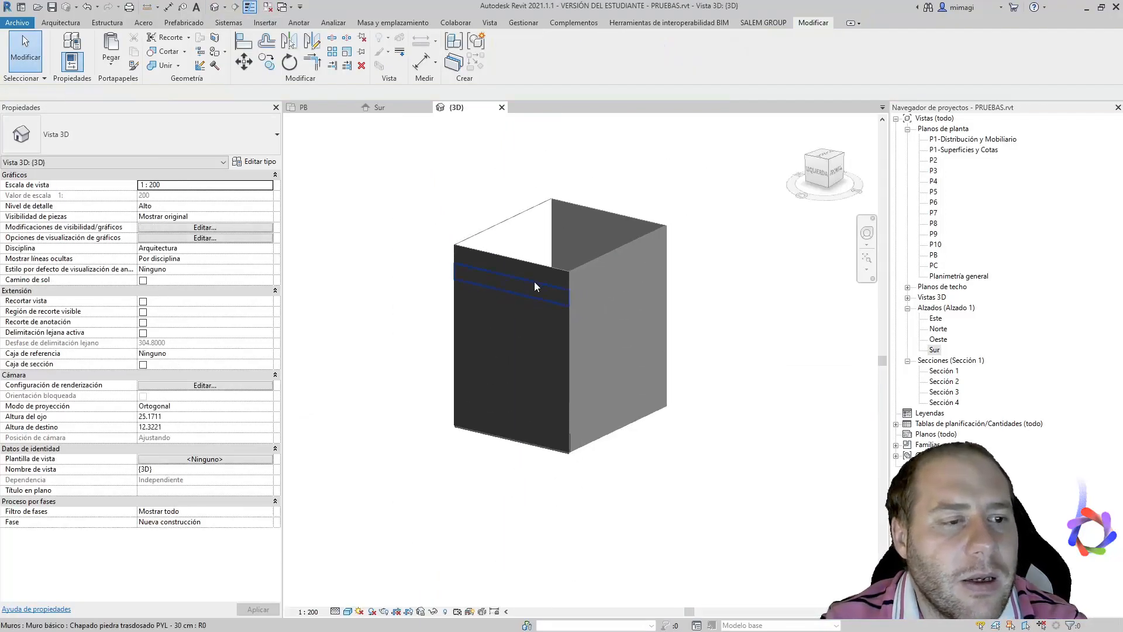
pyautogui.keyDown('shift'); pyautogui.moveTo(534, 287); pyautogui.dragTo(606, 402, button='middle'); pyautogui.keyUp('shift')
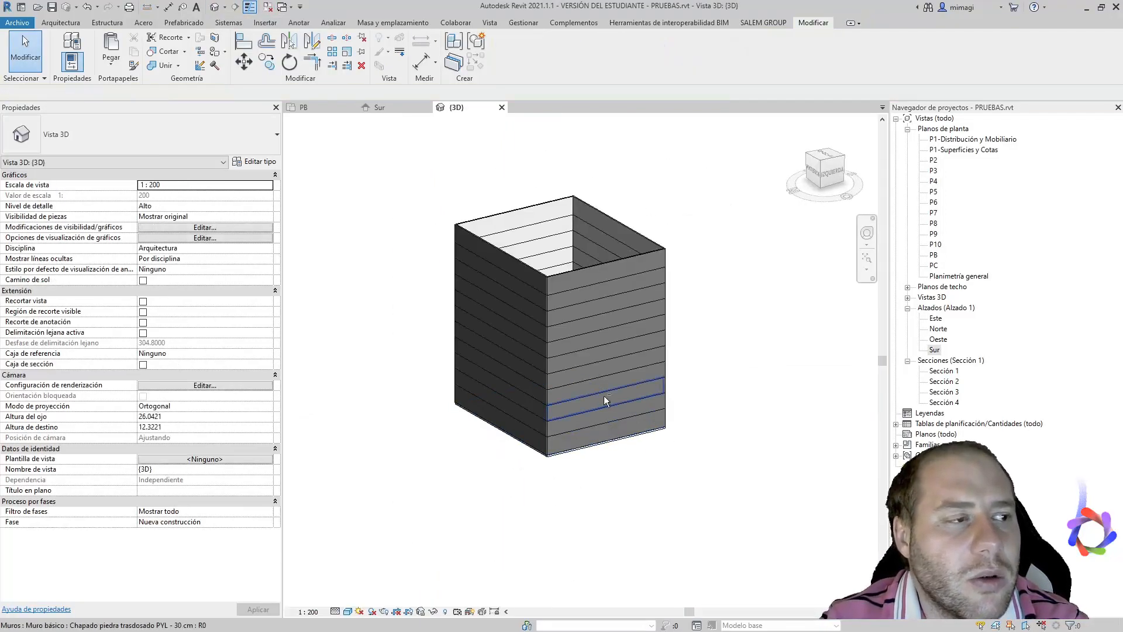
pyautogui.click(484, 253)
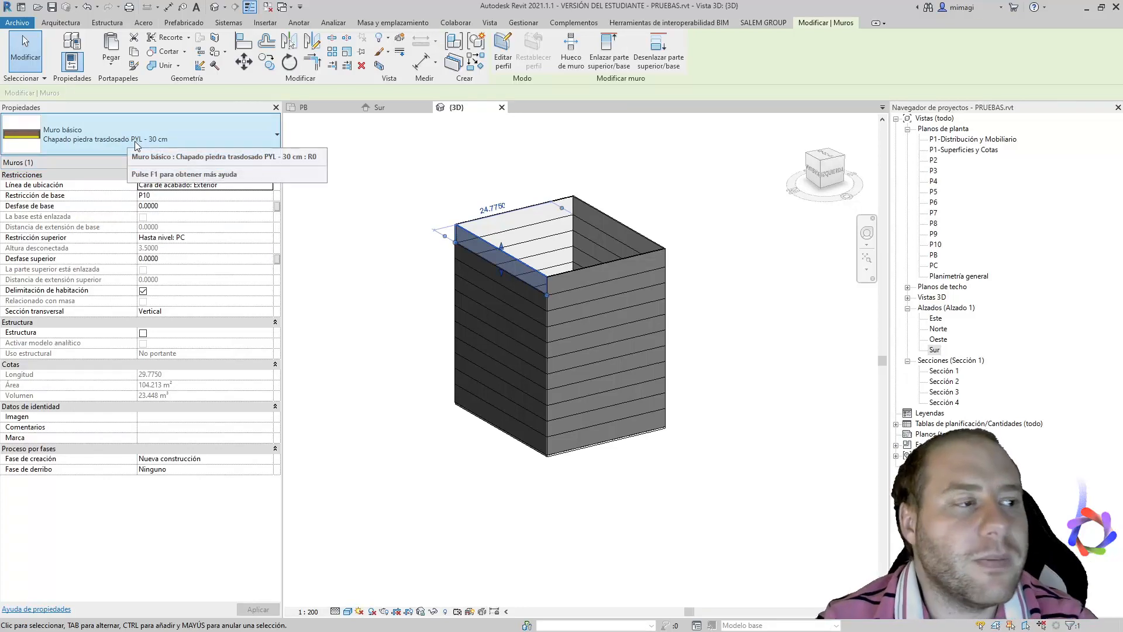
pyautogui.scroll(5, 507, 300)
pyautogui.keyDown('shift'); pyautogui.moveTo(508, 299); pyautogui.dragTo(580, 357, button='middle'); pyautogui.keyUp('shift')
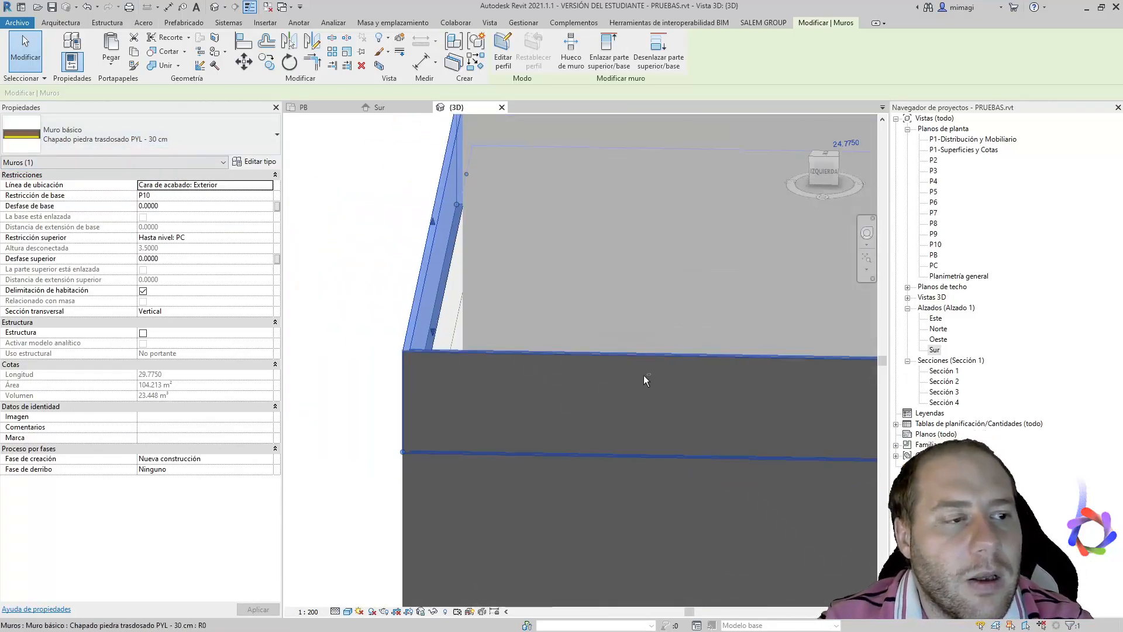
pyautogui.scroll(-5, 643, 375)
pyautogui.keyDown('shift'); pyautogui.moveTo(619, 502); pyautogui.dragTo(596, 433, button='middle'); pyautogui.keyUp('shift')
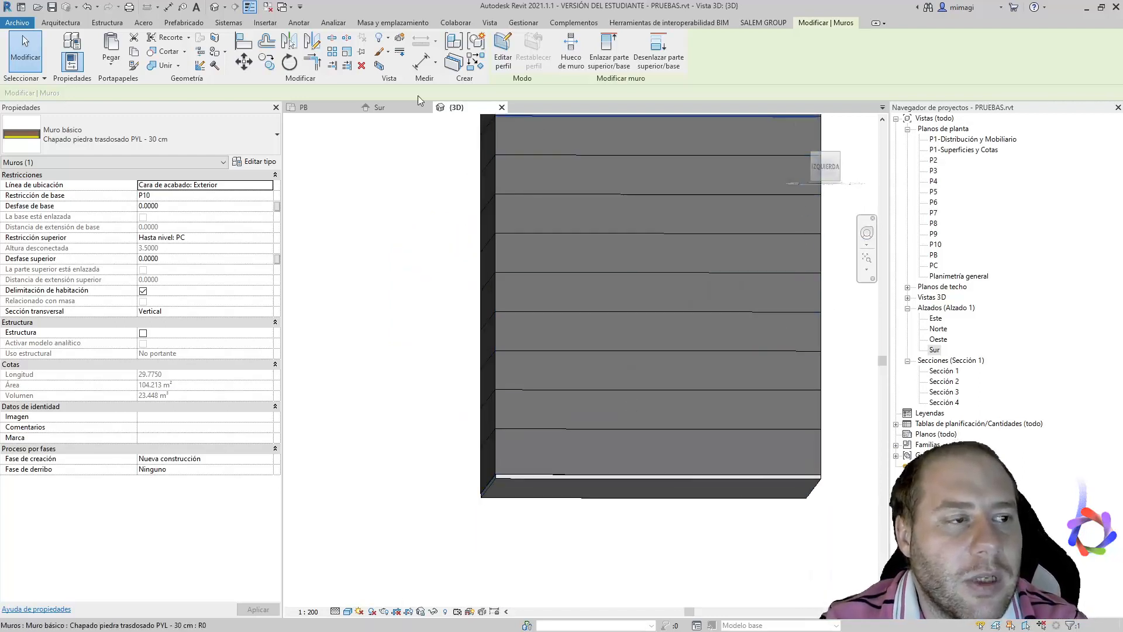
pyautogui.click(377, 107)
pyautogui.scroll(1, 512, 404)
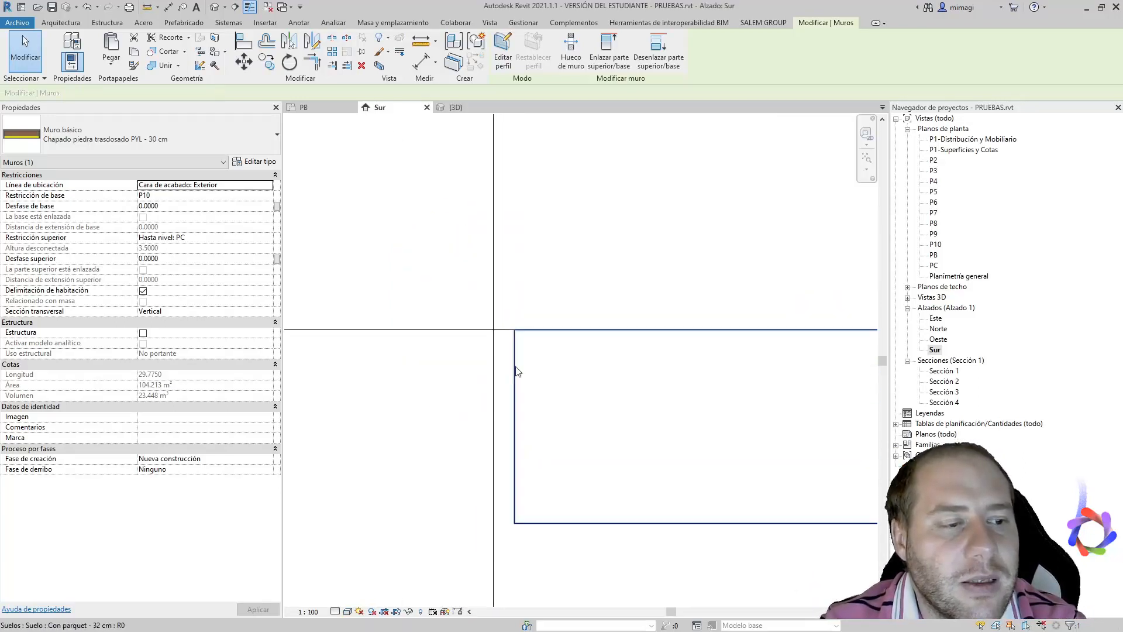
# - Copy the parquet floor on level PB and paste it aligned to levels P1 through P10 and PC
pyautogui.click(522, 365)
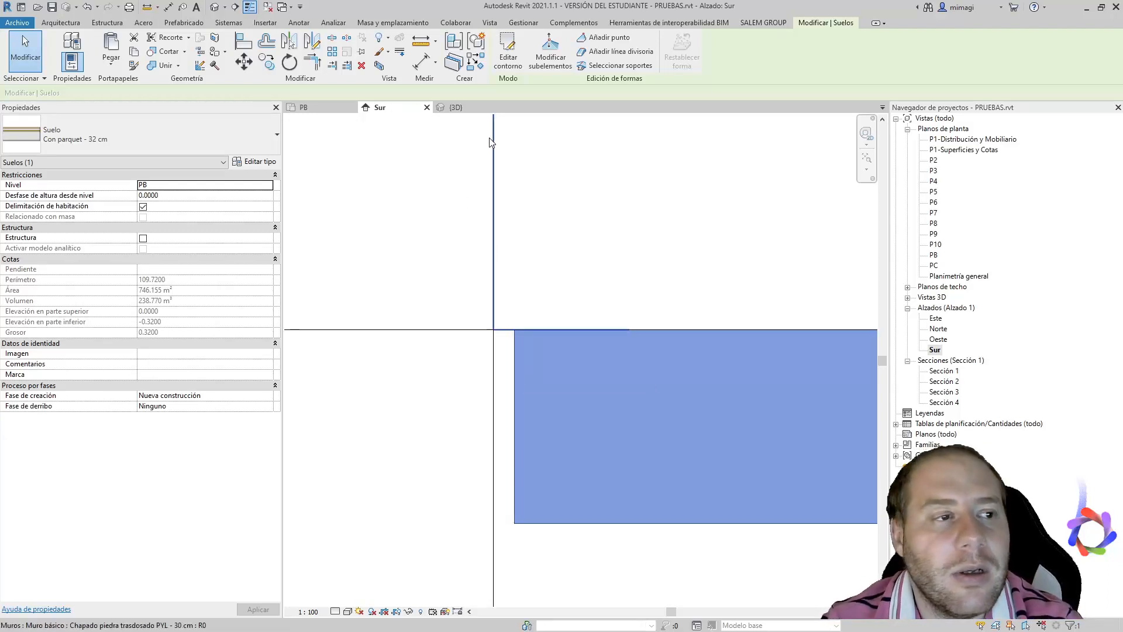
pyautogui.click(454, 108)
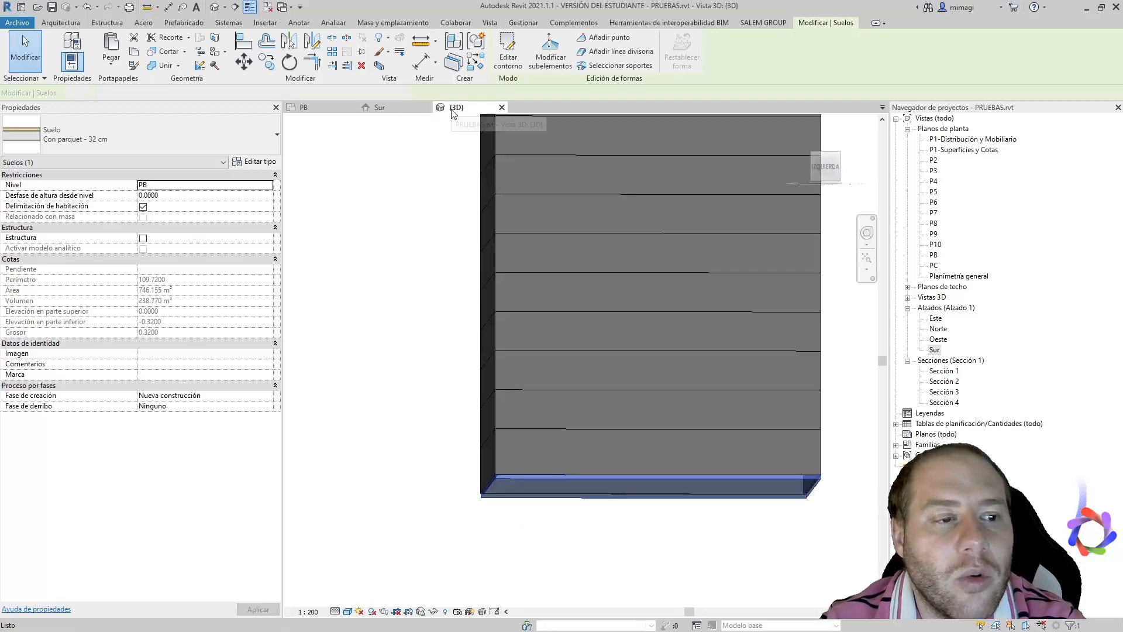
pyautogui.keyDown('shift'); pyautogui.moveTo(657, 431); pyautogui.dragTo(570, 583, button='middle'); pyautogui.keyUp('shift')
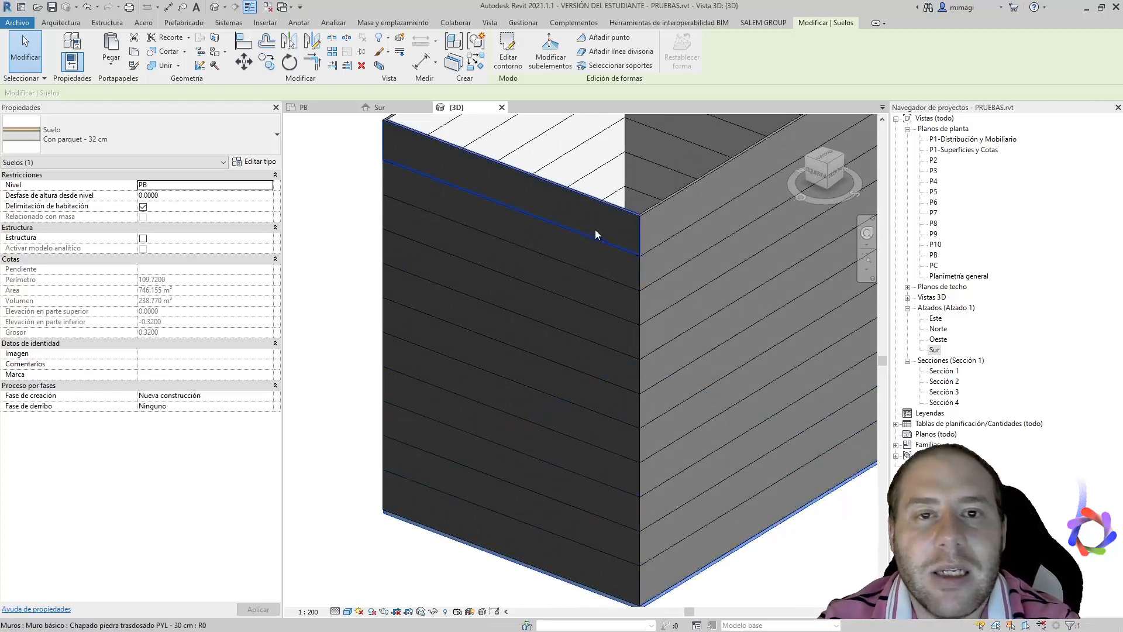
pyautogui.click(111, 63)
pyautogui.click(150, 107)
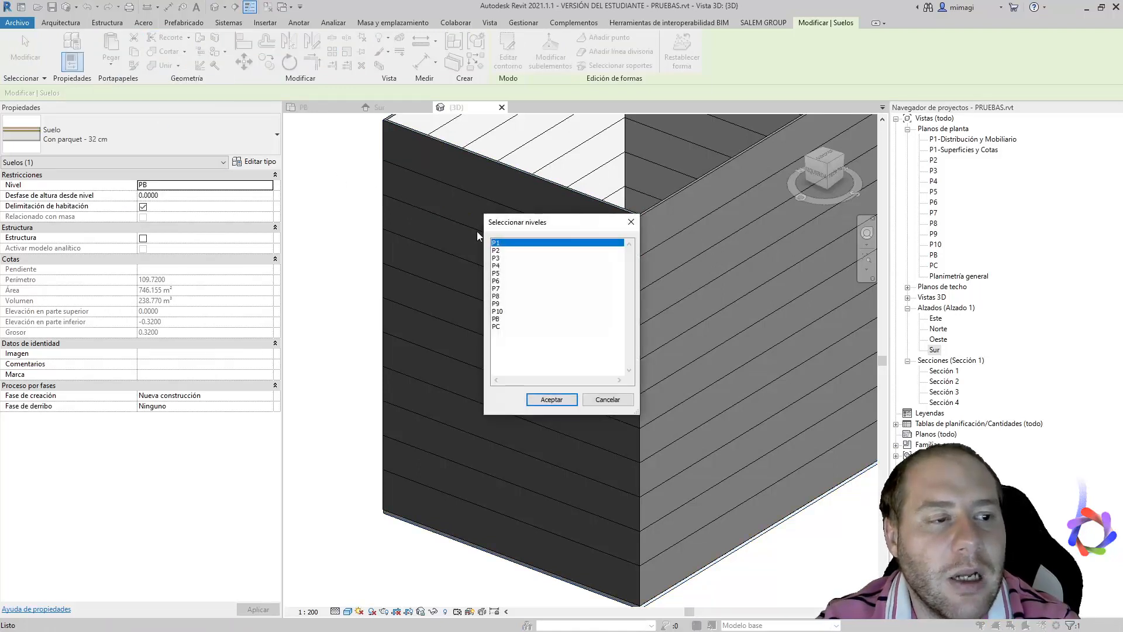
pyautogui.keyDown('shift'); pyautogui.click(498, 311); pyautogui.keyUp('shift')
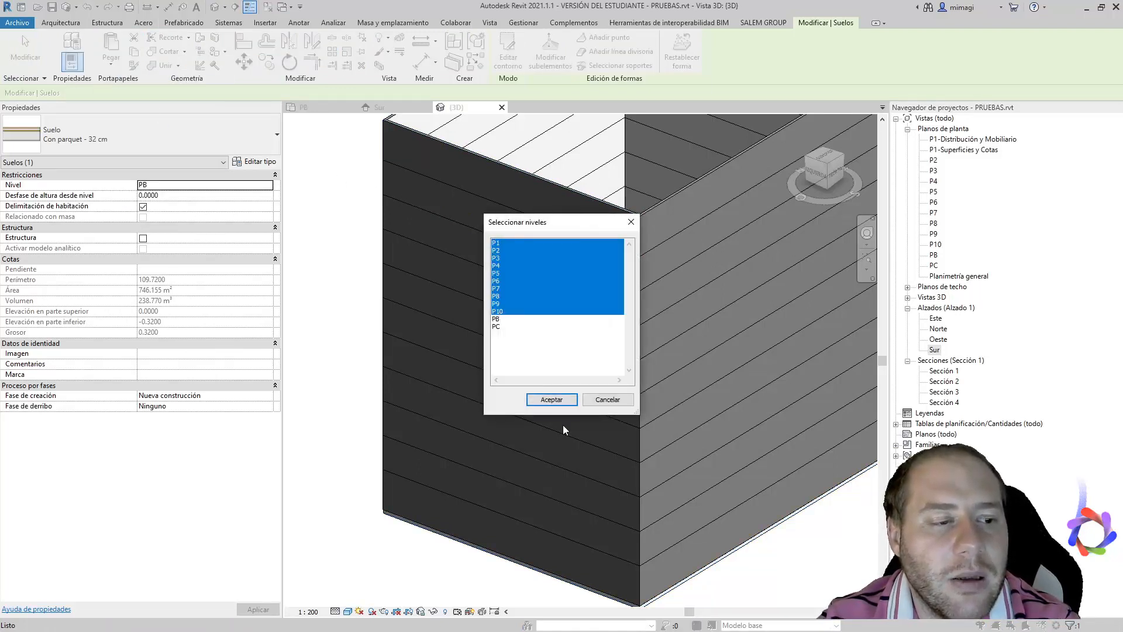
pyautogui.keyDown('ctrl'); pyautogui.click(501, 327); pyautogui.keyUp('ctrl')
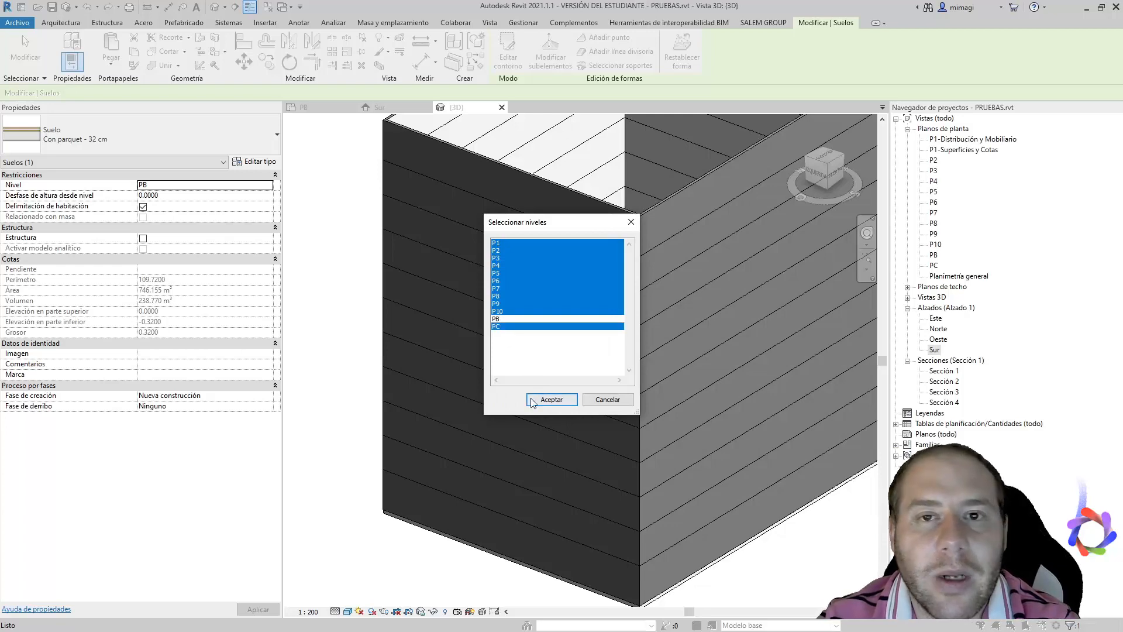
pyautogui.click(551, 399)
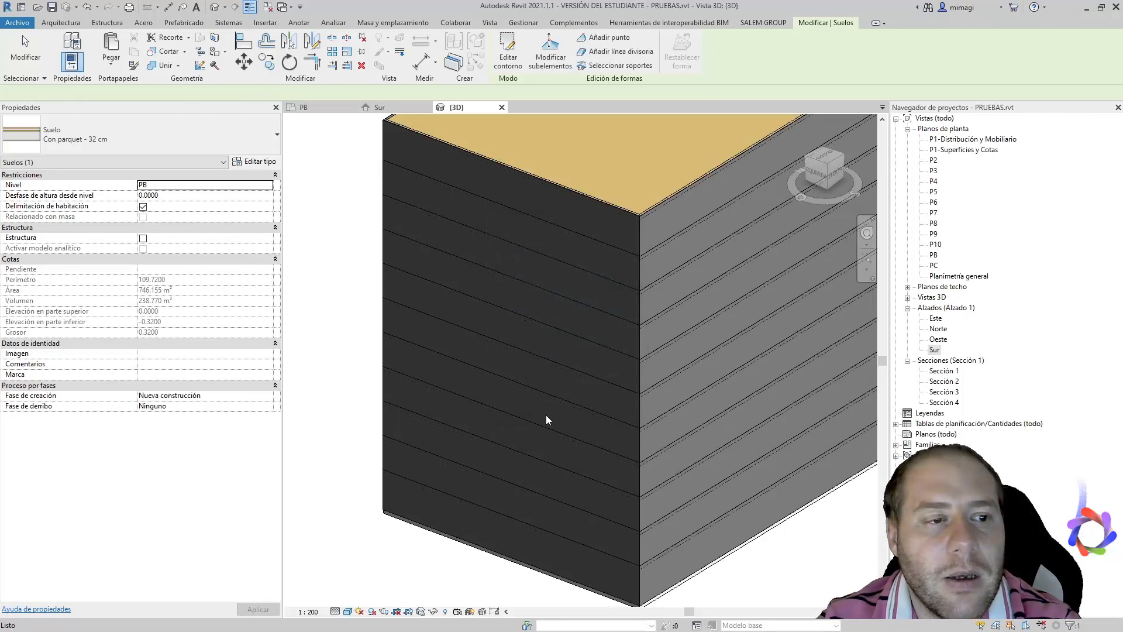
pyautogui.scroll(-5, 486, 453)
pyautogui.click(642, 253)
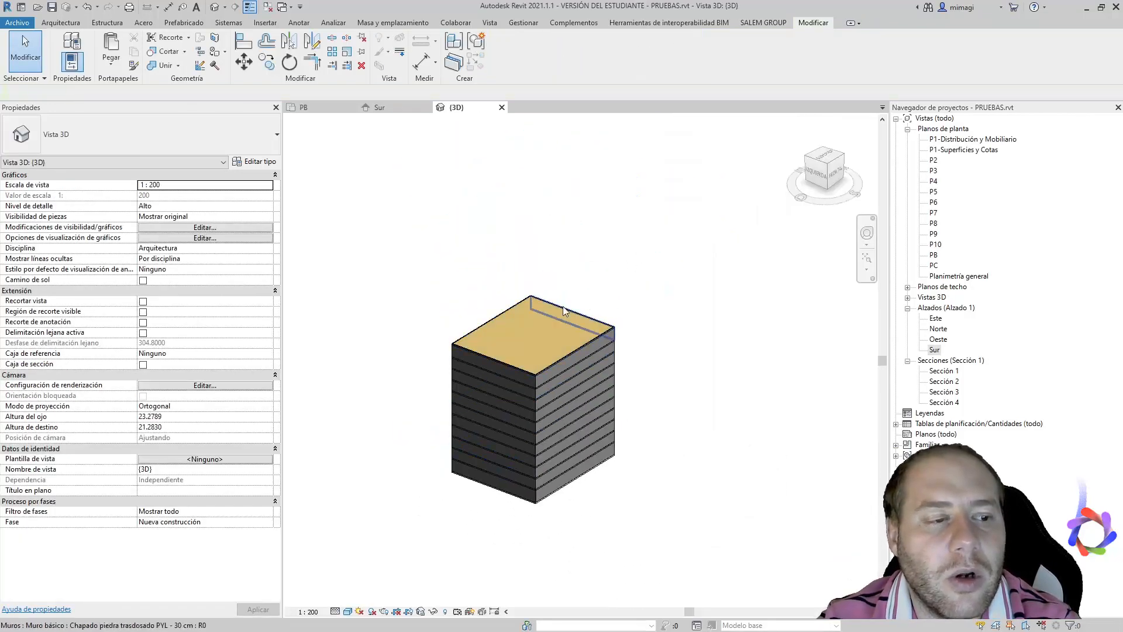
# - Change the topmost floor, on level PC, to type Con pavimento técnico - 50 cm
pyautogui.scroll(4, 523, 346)
pyautogui.click(500, 362)
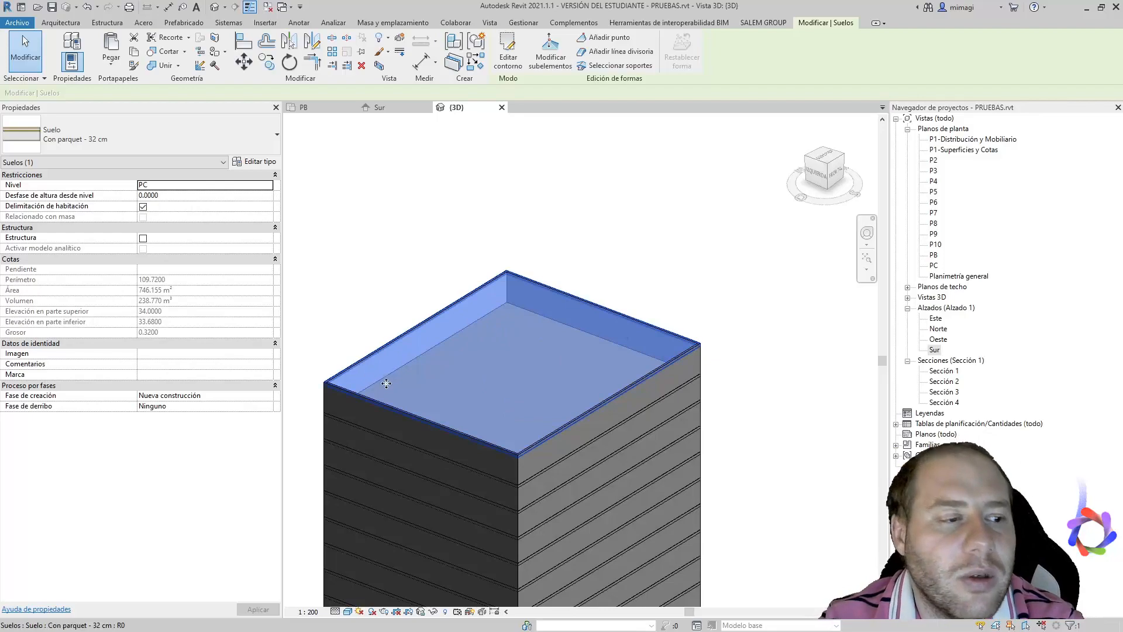
pyautogui.scroll(5, 510, 452)
pyautogui.scroll(-5, 694, 505)
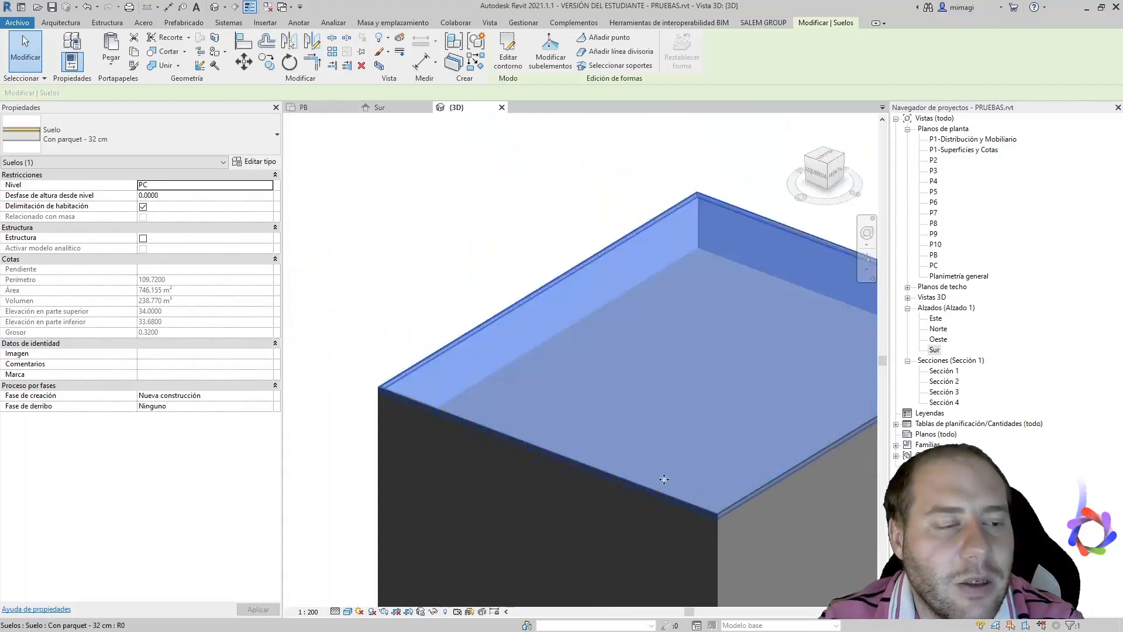
pyautogui.click(206, 133)
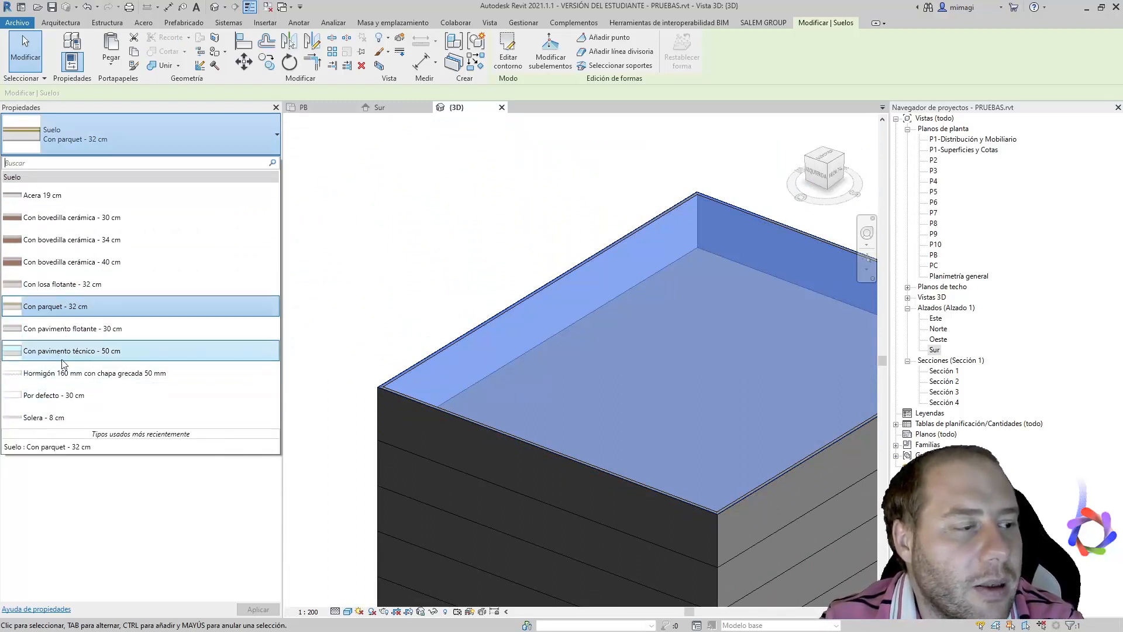
pyautogui.moveTo(65, 357)
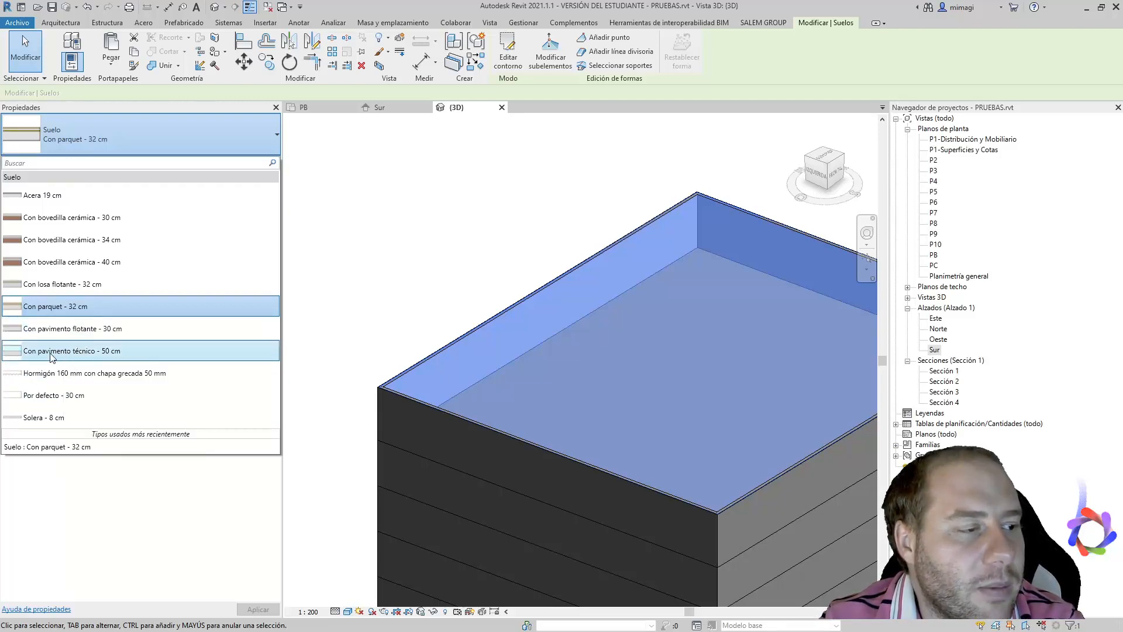
pyautogui.click(51, 354)
pyautogui.click(456, 262)
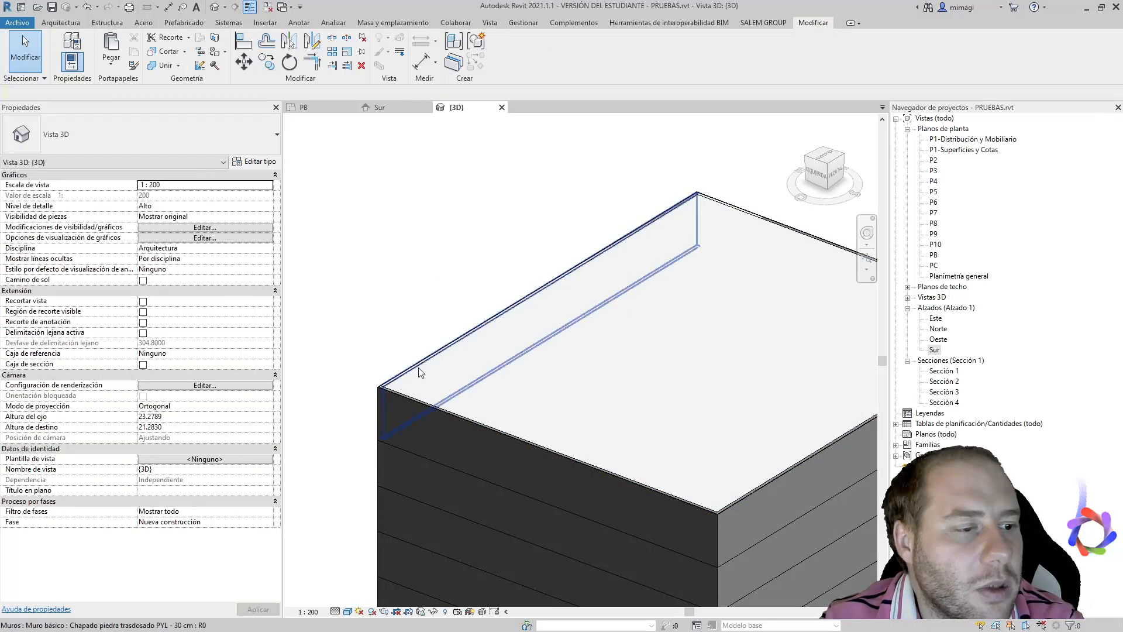
# - Review the types available for the topmost floor and examine how its edge meets the walls at the building's upper corner
pyautogui.click(157, 125)
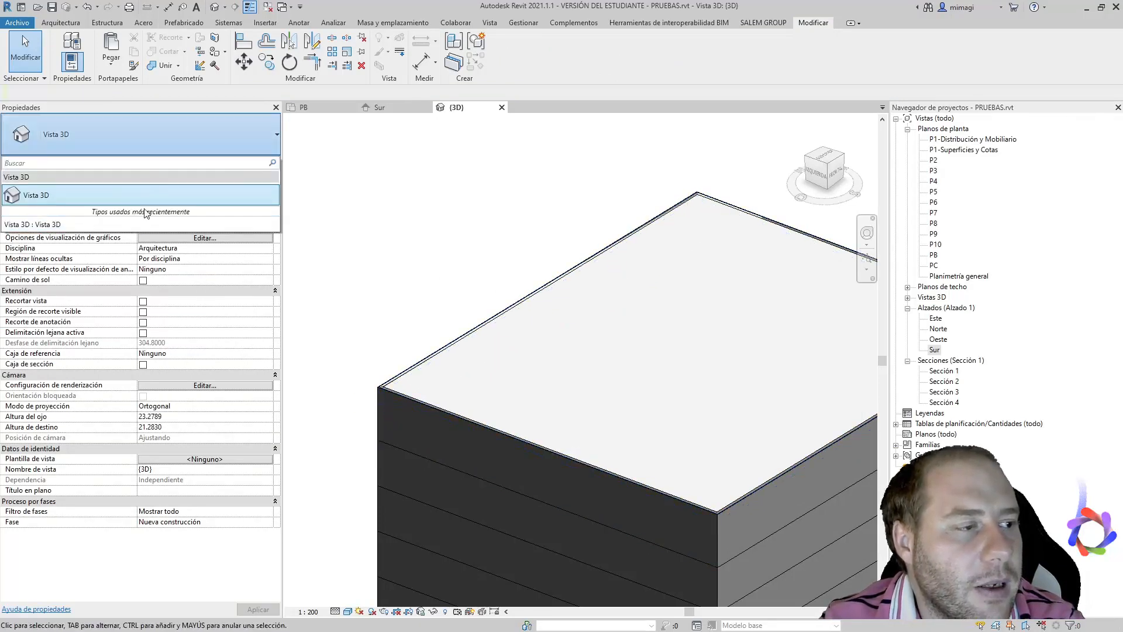
pyautogui.click(566, 414)
pyautogui.click(142, 138)
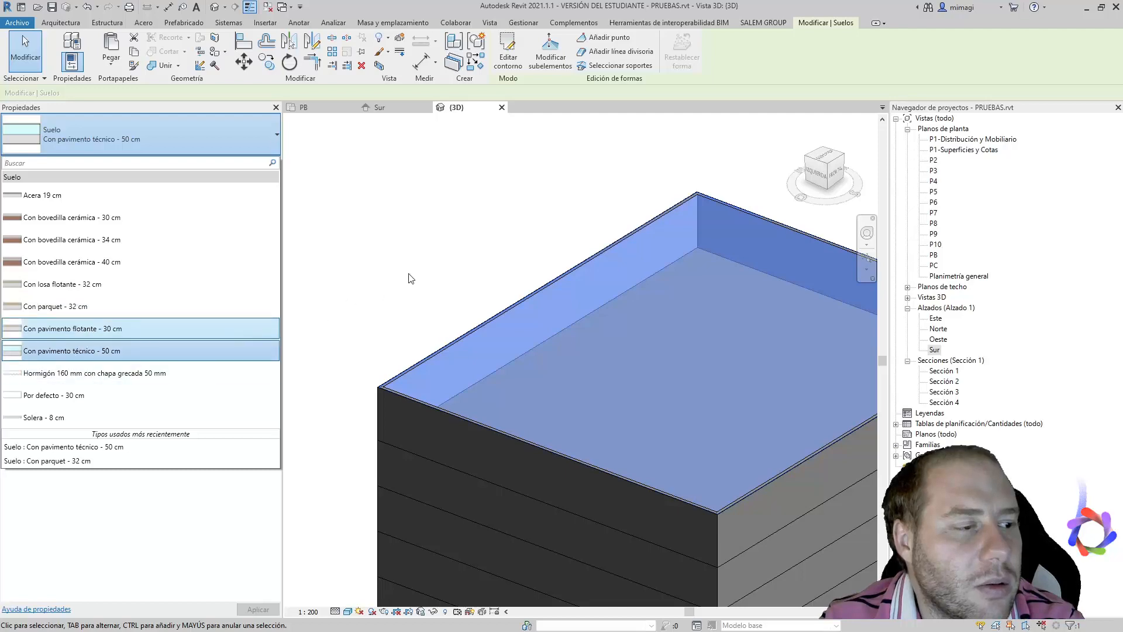
pyautogui.click(436, 257)
pyautogui.click(436, 258)
pyautogui.scroll(-3, 476, 248)
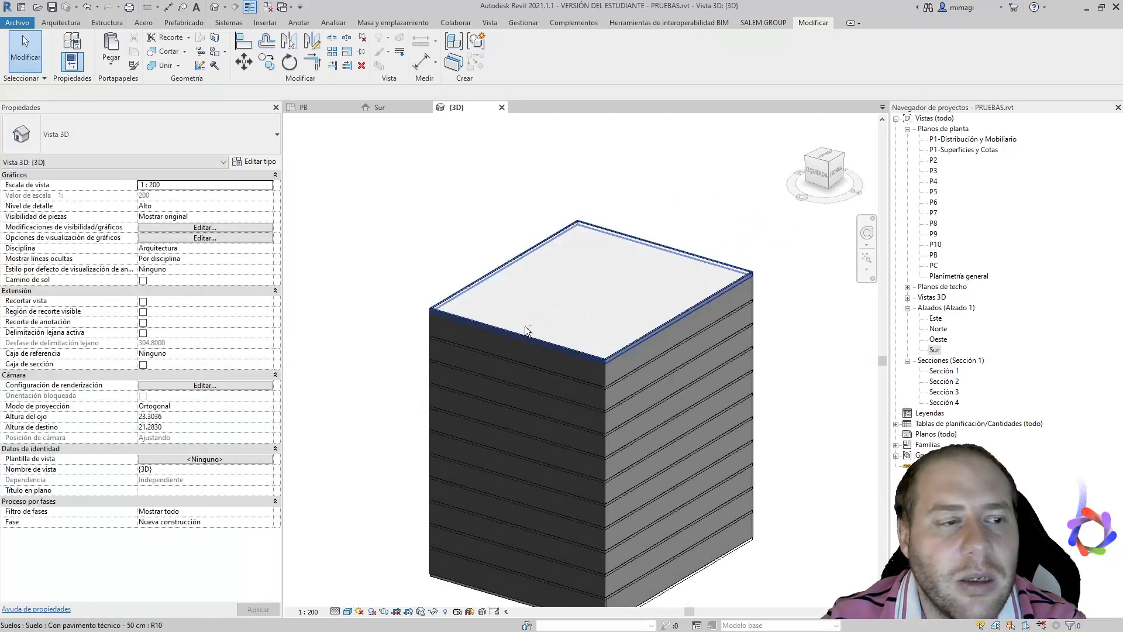
pyautogui.scroll(-3, 500, 273)
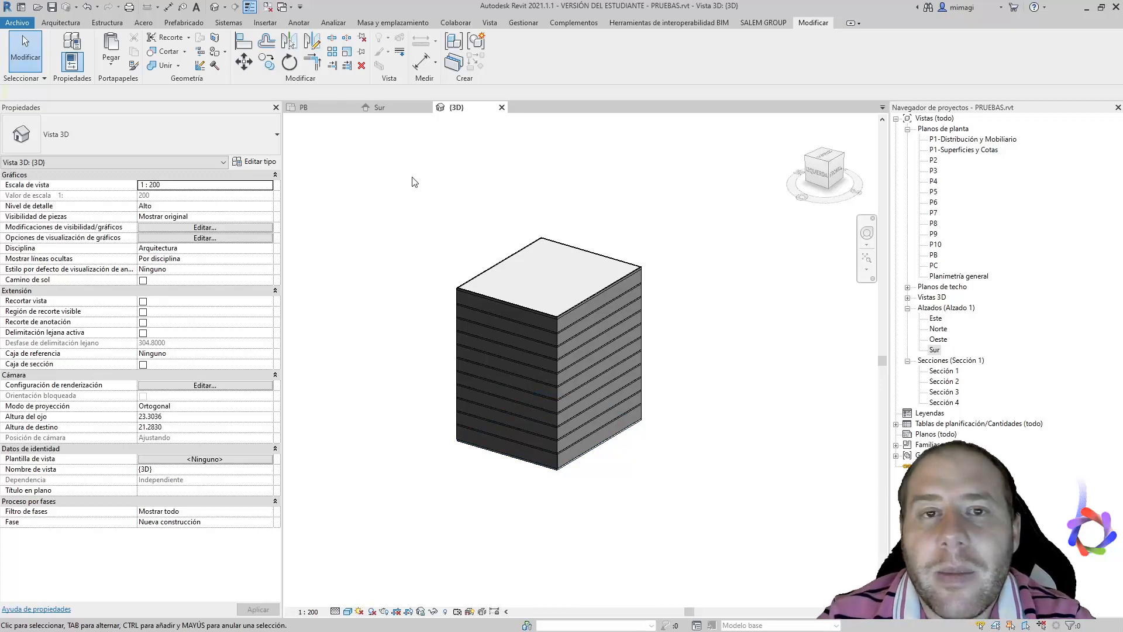
pyautogui.scroll(5, 585, 383)
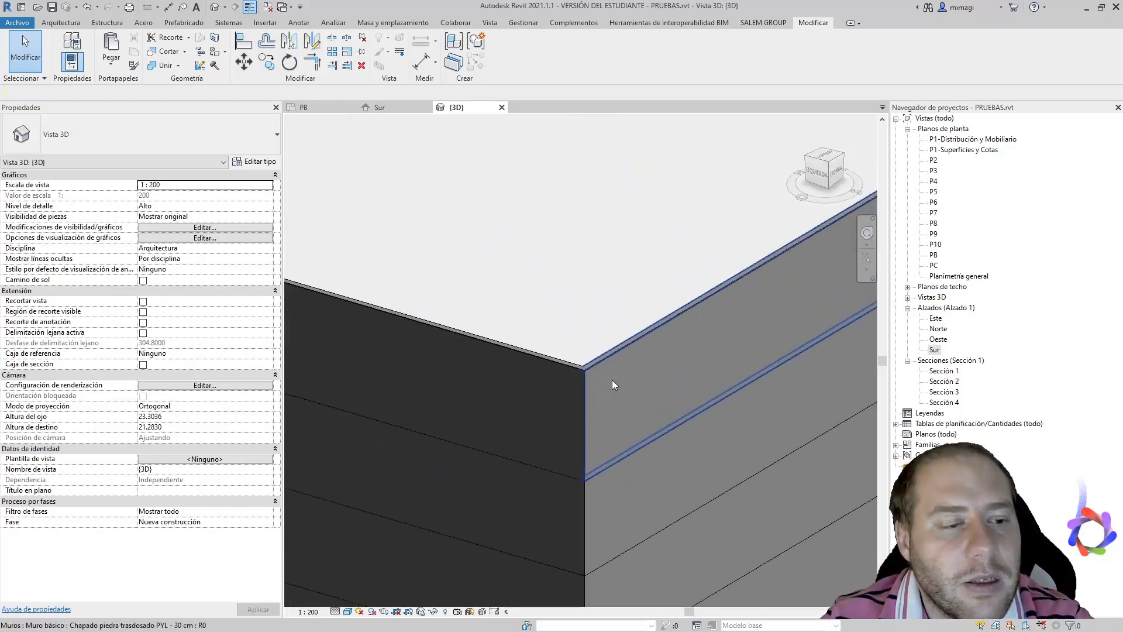
pyautogui.scroll(3, 608, 380)
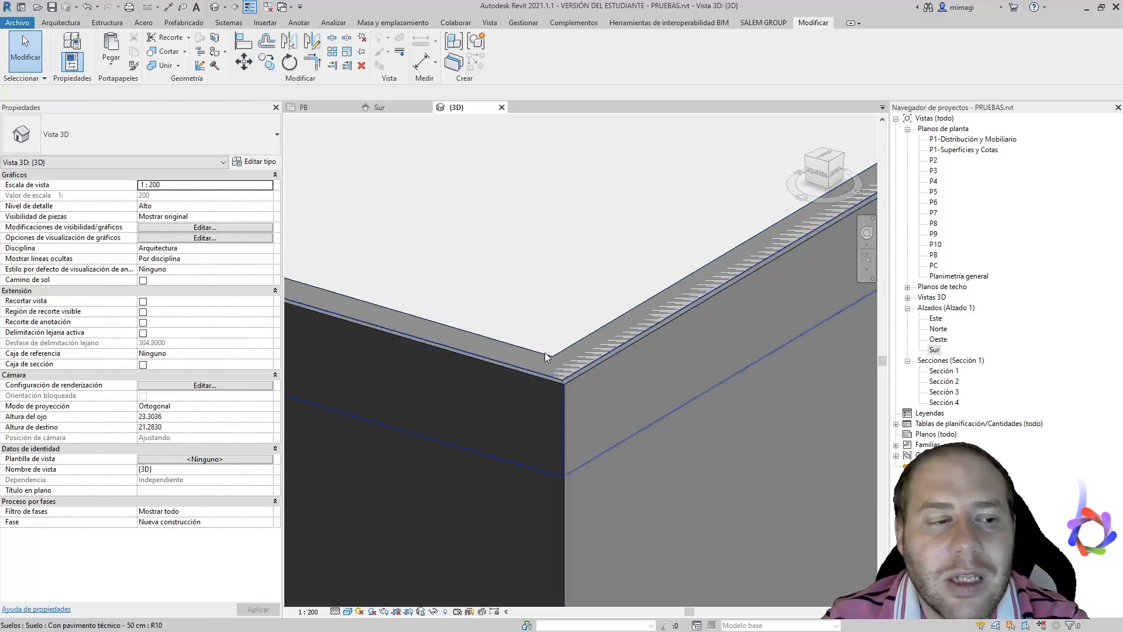
pyautogui.click(571, 310)
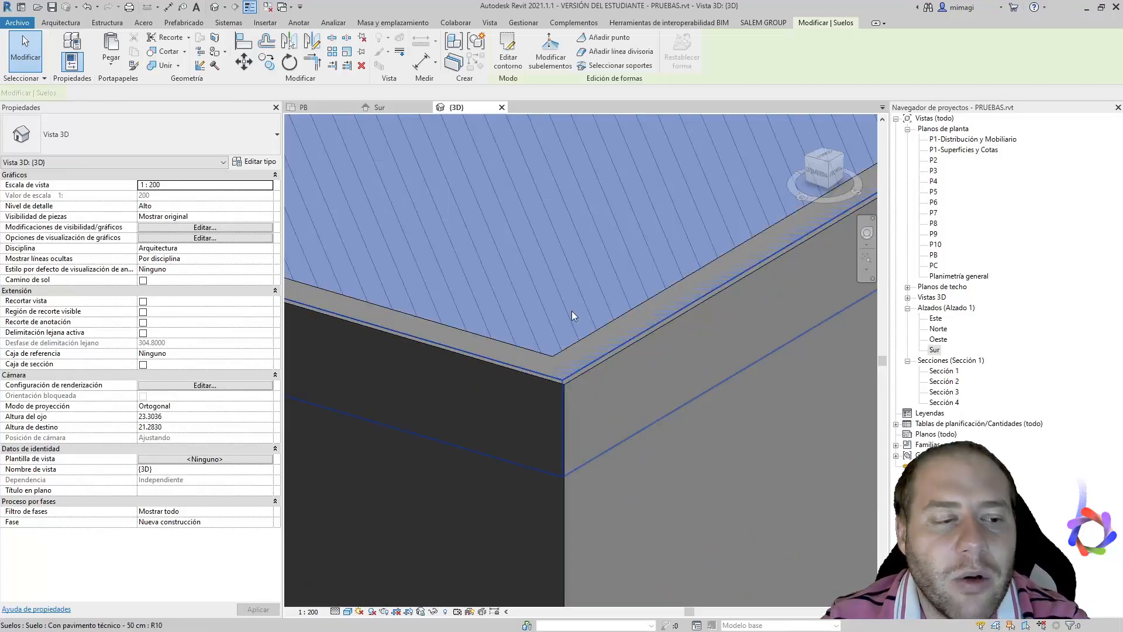
pyautogui.keyDown('shift'); pyautogui.moveTo(590, 343); pyautogui.dragTo(576, 348, button='middle'); pyautogui.keyUp('shift')
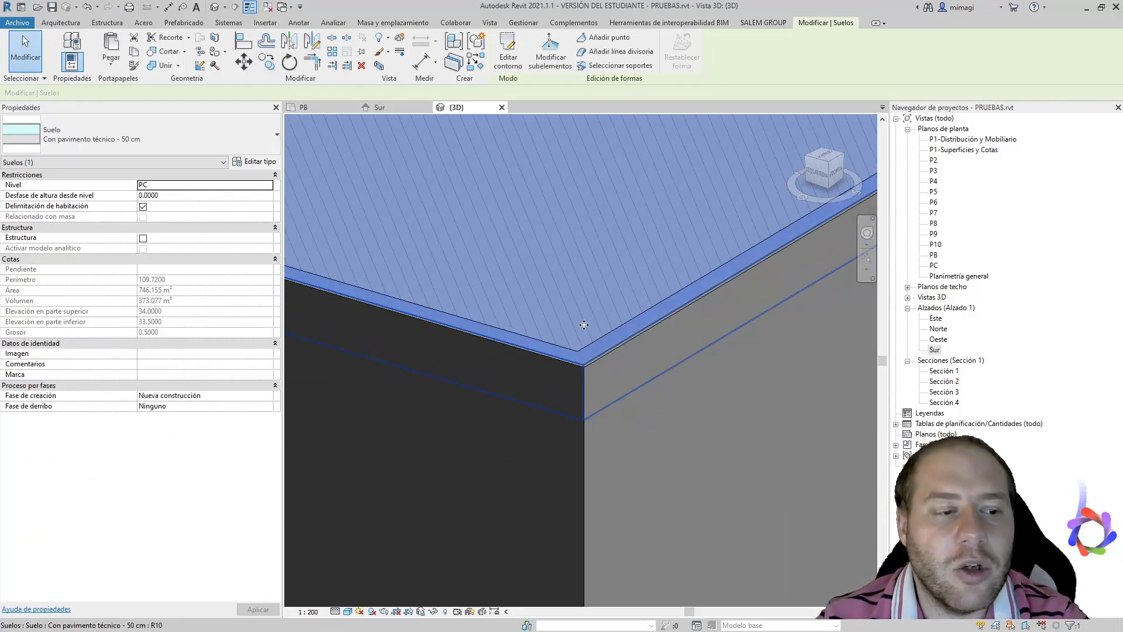
pyautogui.moveTo(598, 333)
pyautogui.keyDown('shift'); pyautogui.mouseDown(button='middle')
pyautogui.moveTo(604, 377)
pyautogui.moveTo(642, 344)
pyautogui.mouseUp(button='middle'); pyautogui.keyUp('shift')
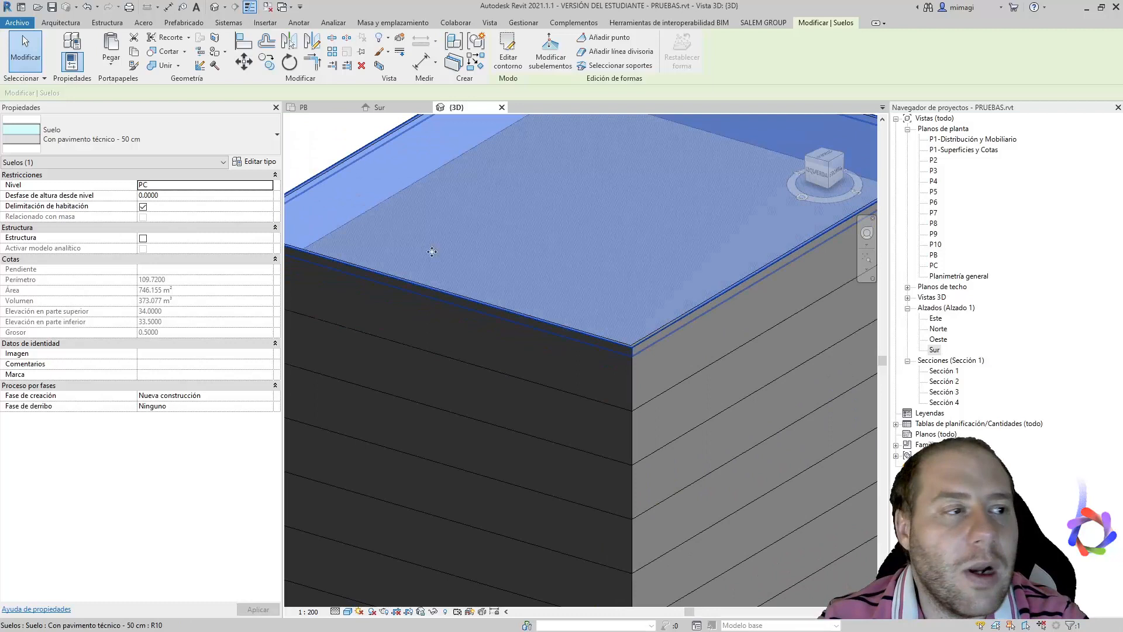
# - Join the two front top-storey walls, one after the other, with the topmost Con pavimento técnico - 50 cm floor
pyautogui.click(158, 66)
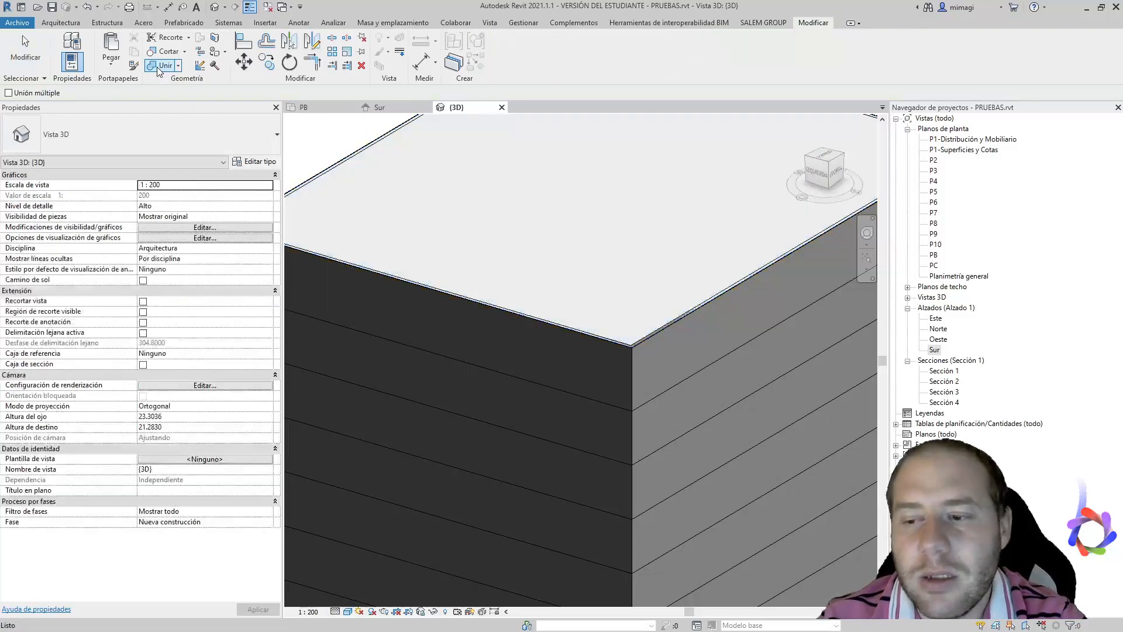
pyautogui.scroll(5, 480, 316)
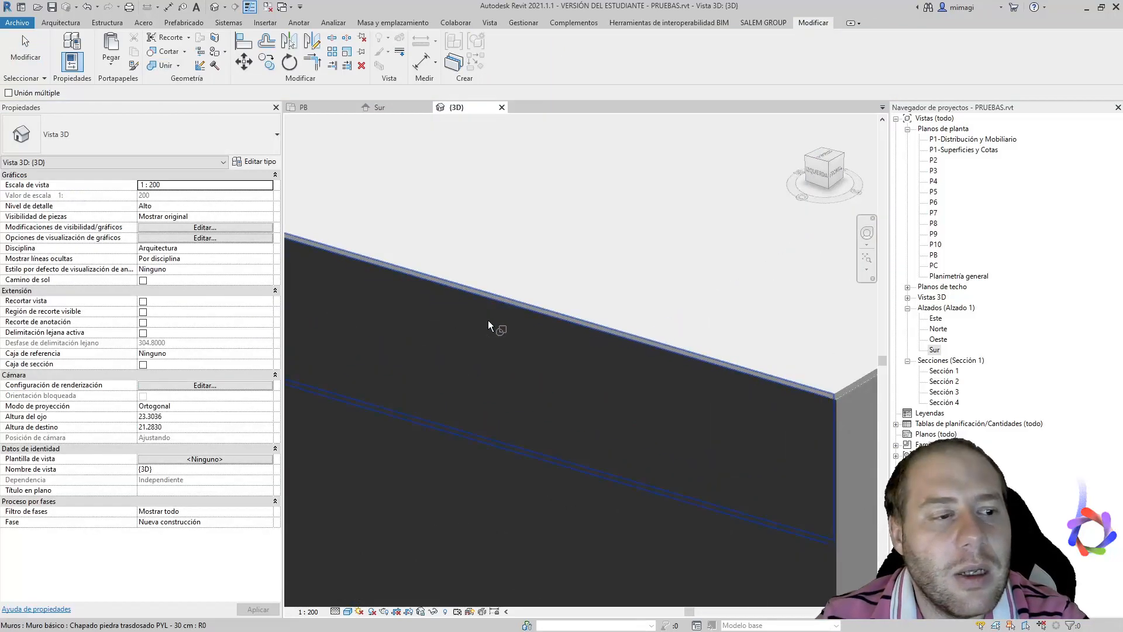
pyautogui.click(490, 326)
pyautogui.click(564, 233)
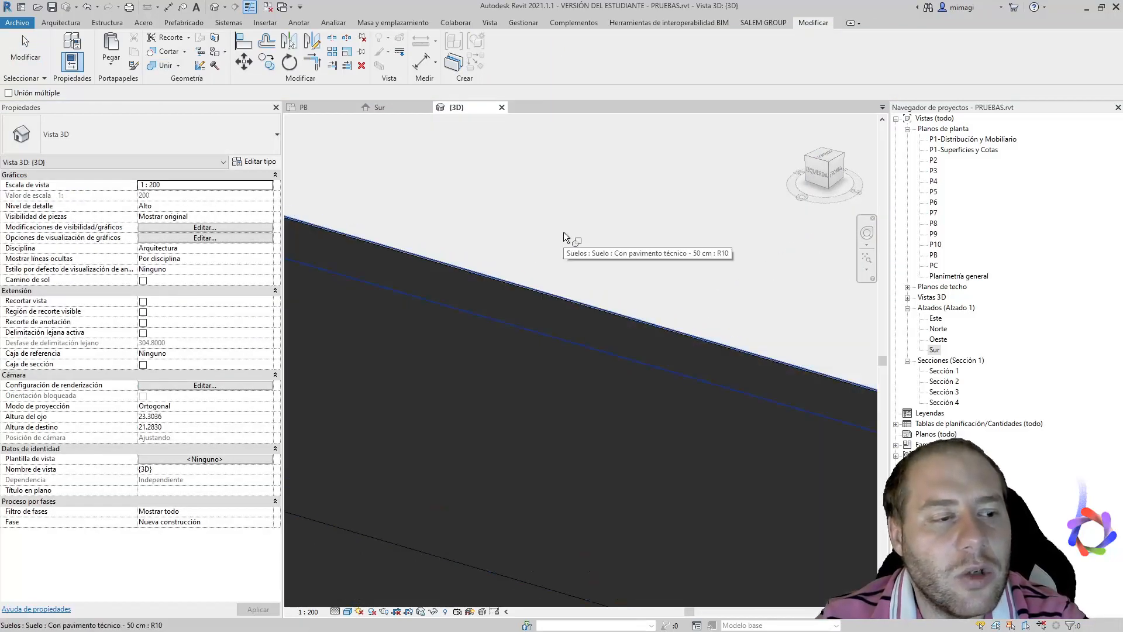
pyautogui.scroll(-3, 619, 317)
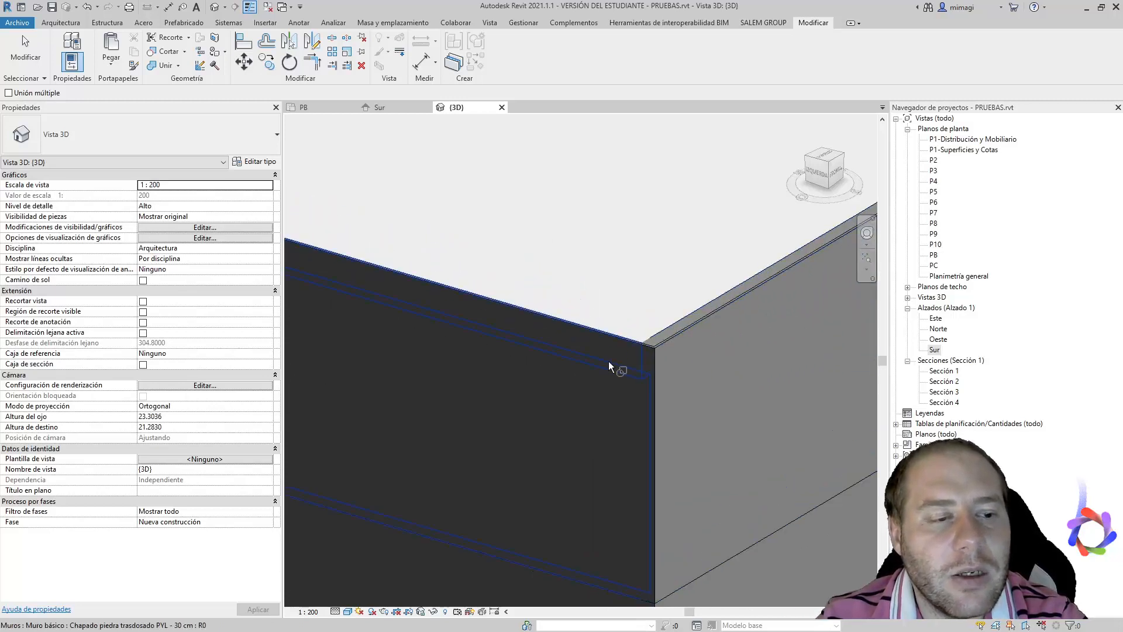
pyautogui.scroll(3, 600, 283)
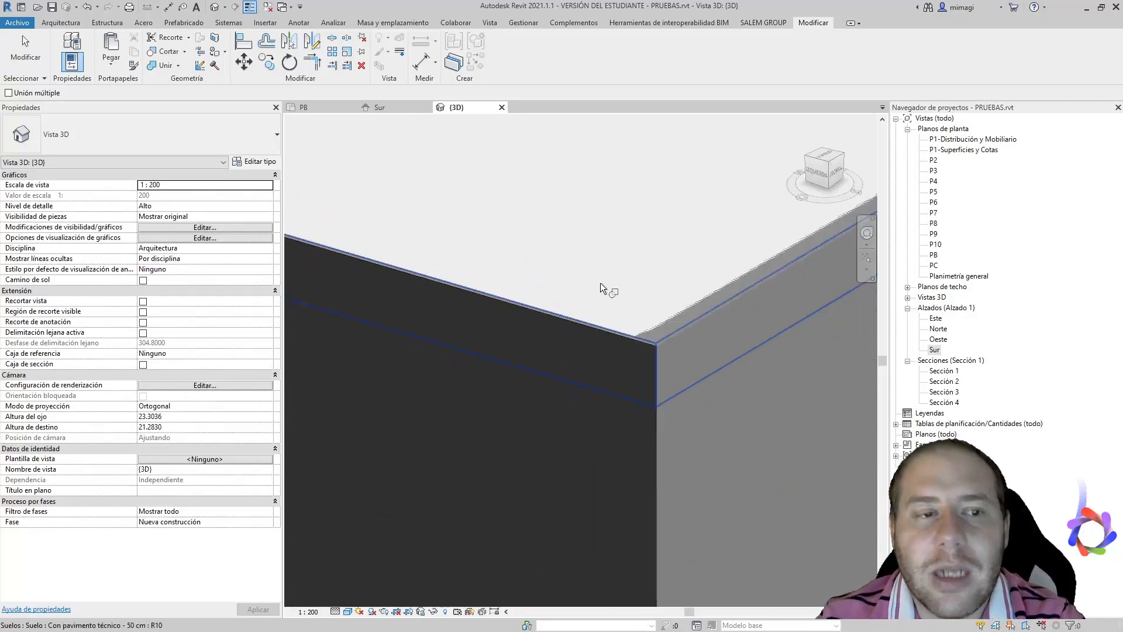
pyautogui.click(728, 304)
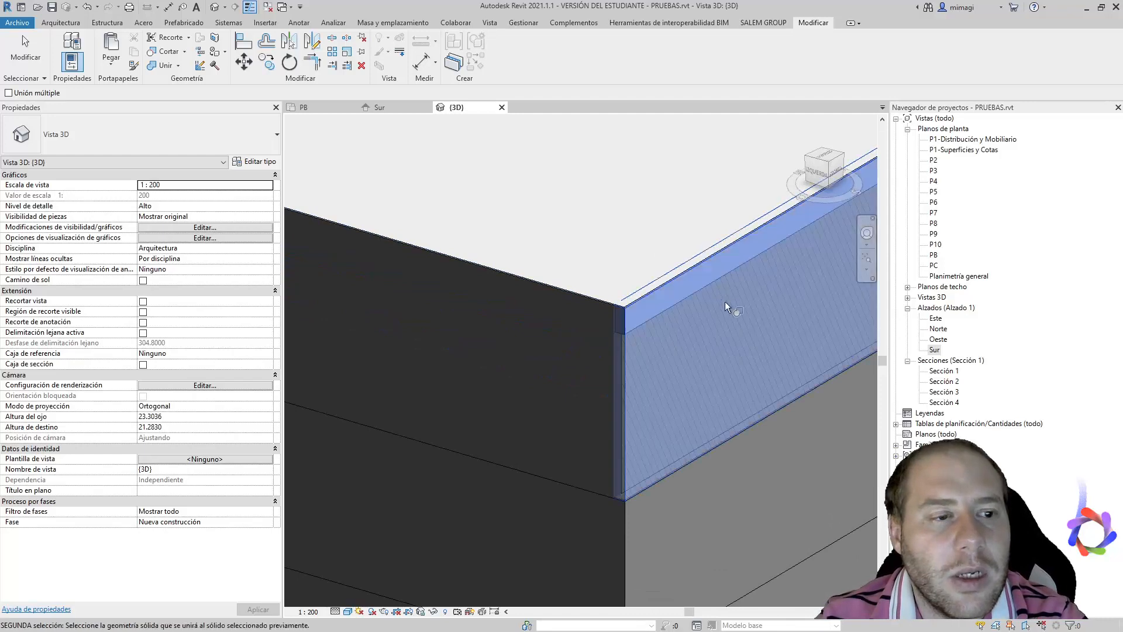
pyautogui.click(685, 230)
# - Join the remaining two top-storey walls on the building's other sides with the topmost floor
pyautogui.scroll(-5, 535, 319)
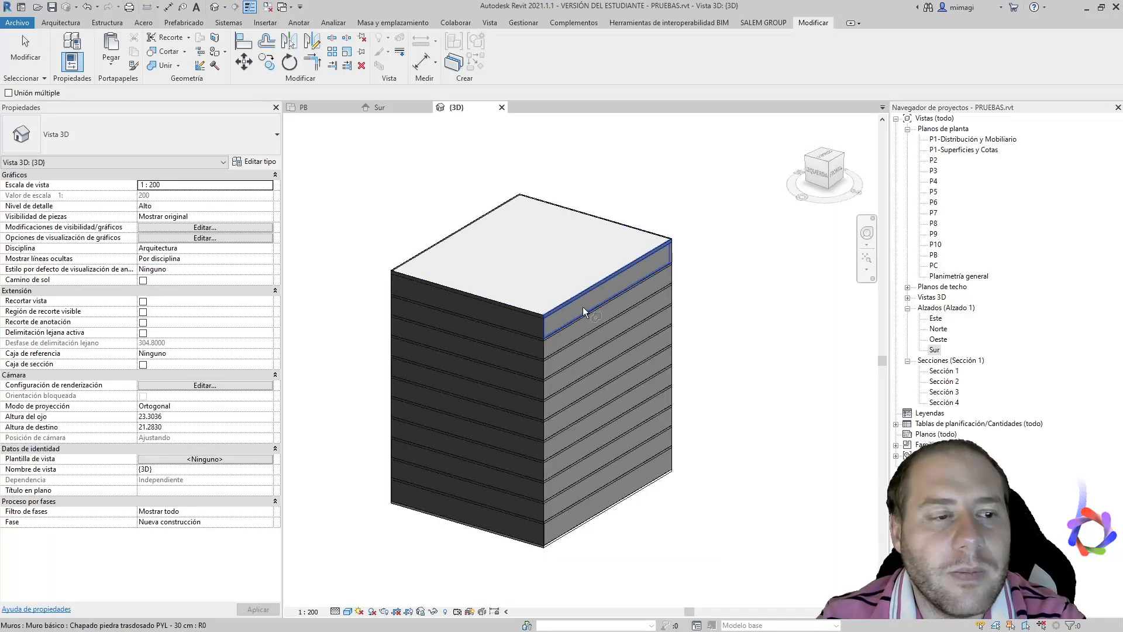
pyautogui.scroll(6, 545, 199)
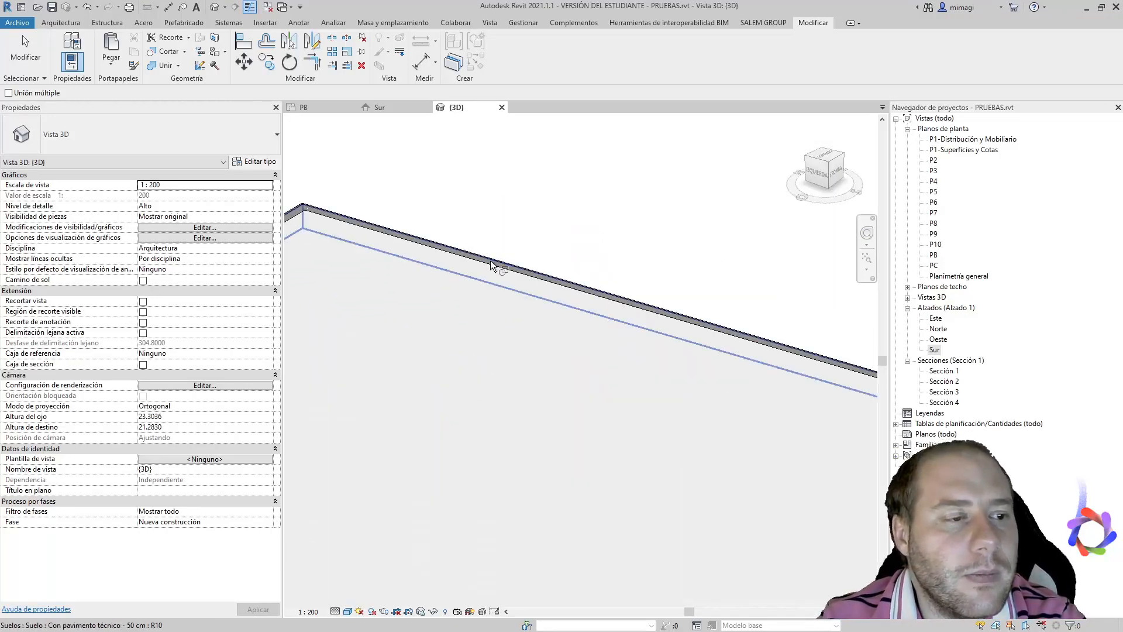
pyautogui.keyDown('shift'); pyautogui.moveTo(490, 261); pyautogui.dragTo(526, 380, button='middle'); pyautogui.keyUp('shift')
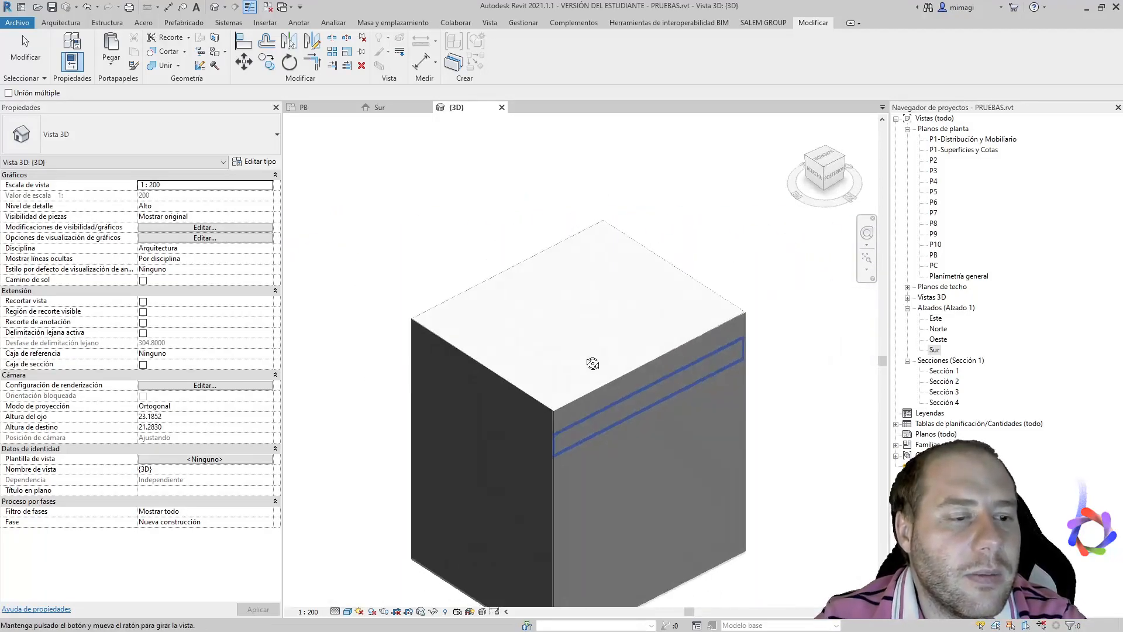
pyautogui.scroll(-3, 536, 400)
pyautogui.scroll(5, 547, 436)
pyautogui.scroll(-2, 548, 438)
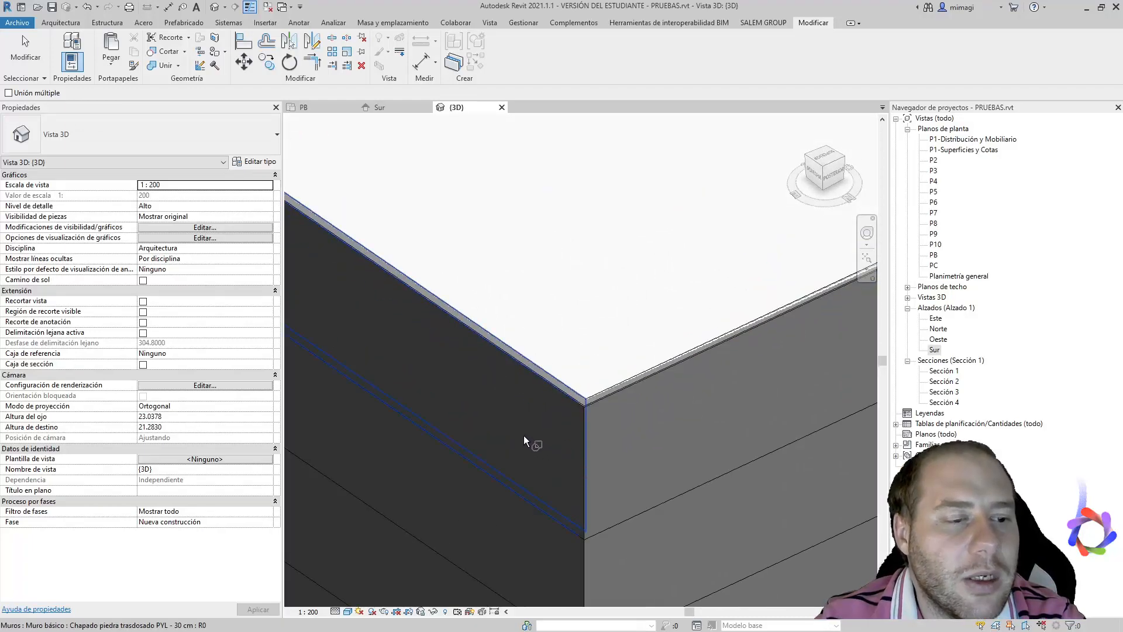
pyautogui.click(712, 432)
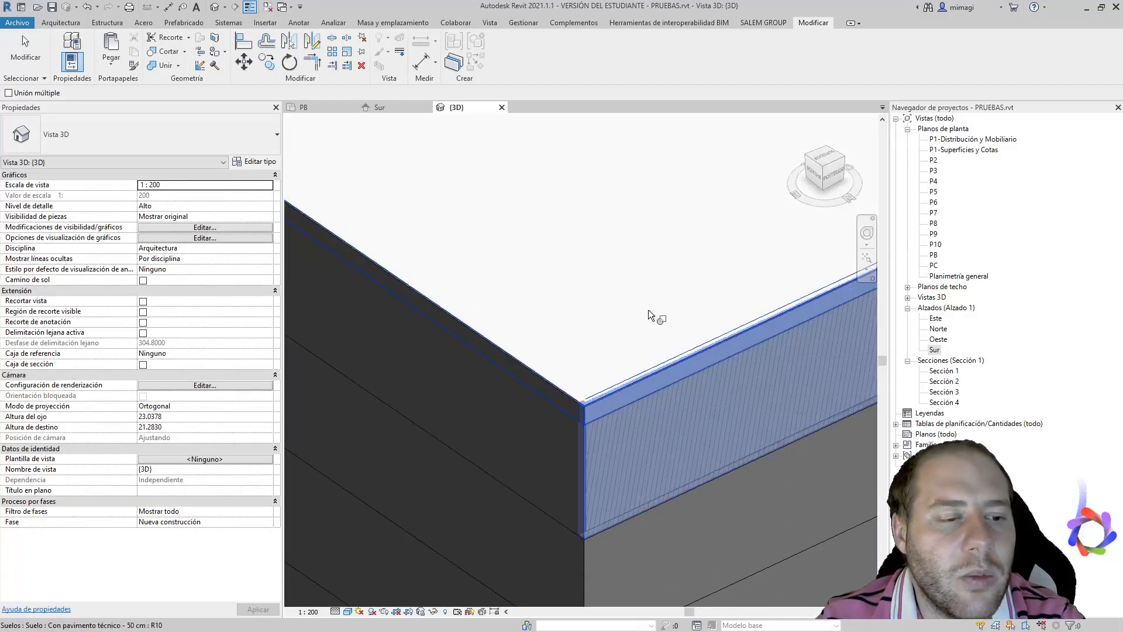
pyautogui.click(575, 402)
pyautogui.scroll(-2, 576, 402)
pyautogui.press('Escape')
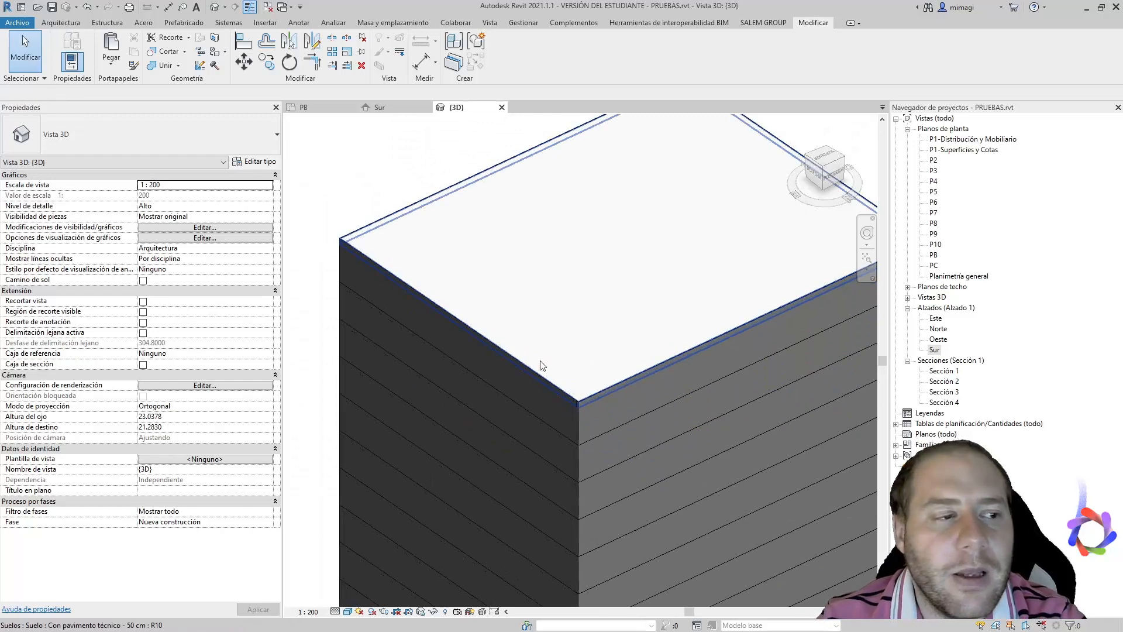
# - Temporarily isolate one joined top-storey wall, examine its upper edge and end, and restore the hidden elements
pyautogui.scroll(4, 675, 441)
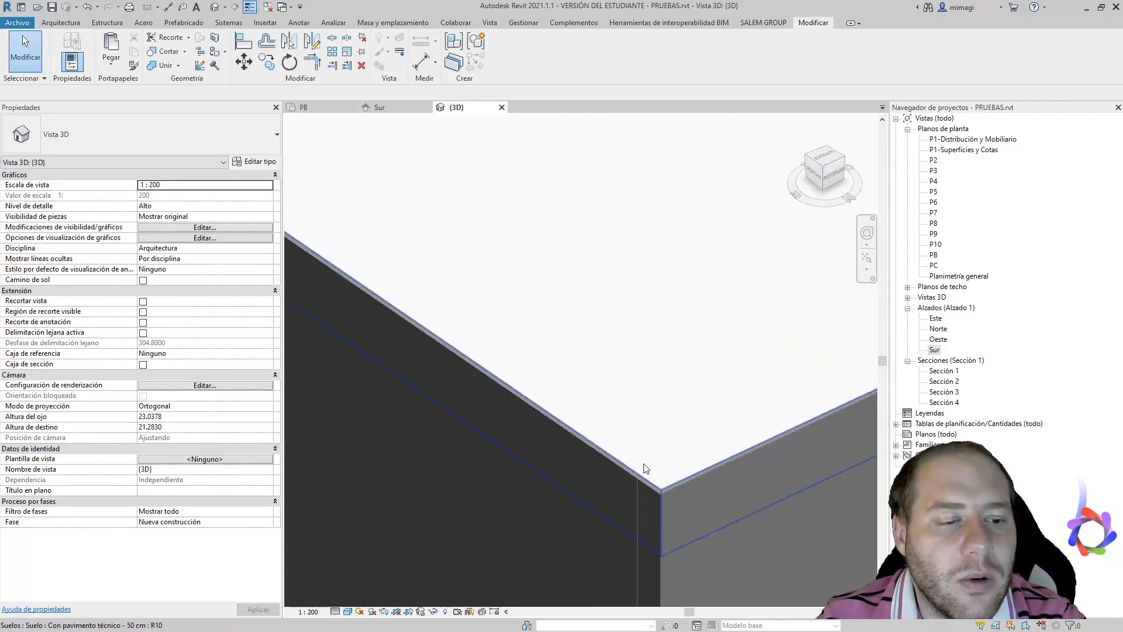
pyautogui.click(612, 479)
pyautogui.moveTo(610, 489); pyautogui.dragTo(561, 463, button='middle')
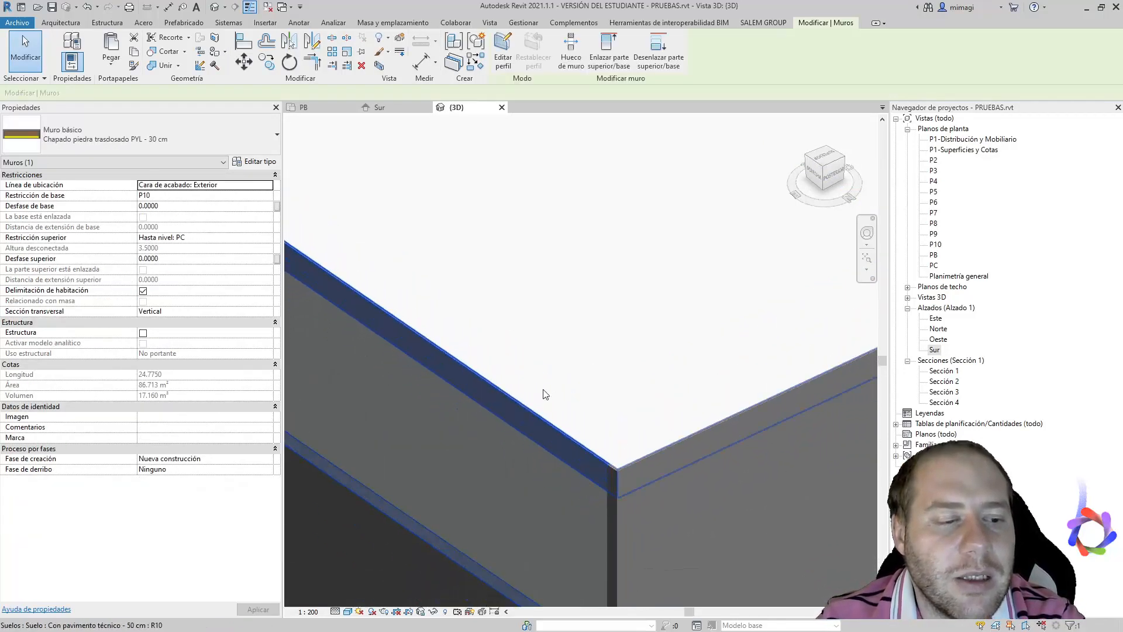
pyautogui.click(432, 611)
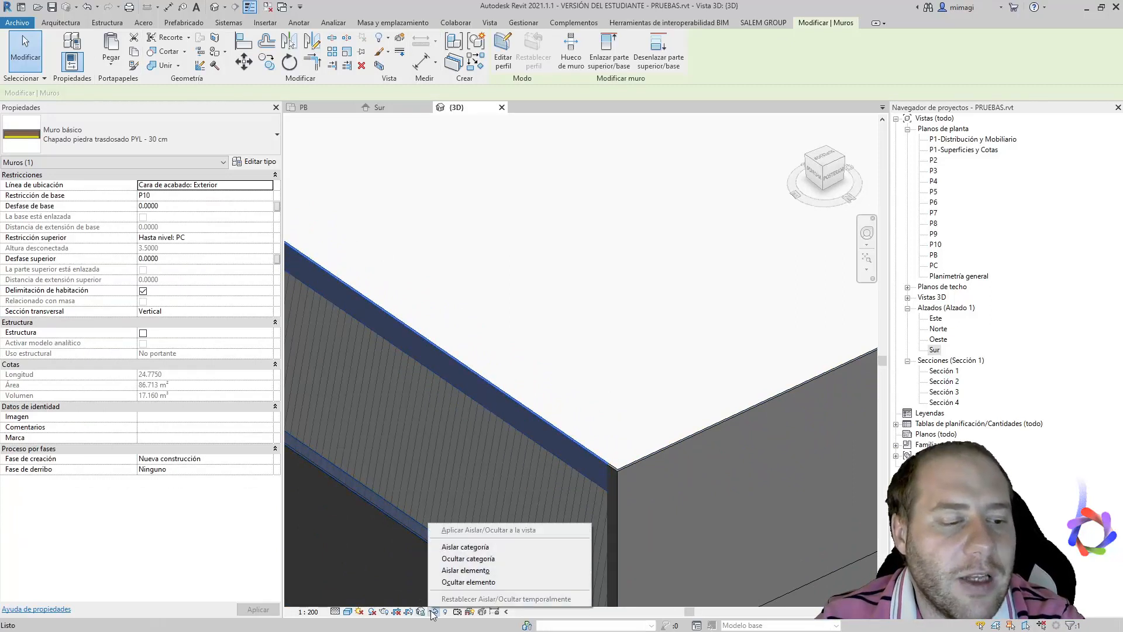
pyautogui.click(463, 570)
pyautogui.press('Escape')
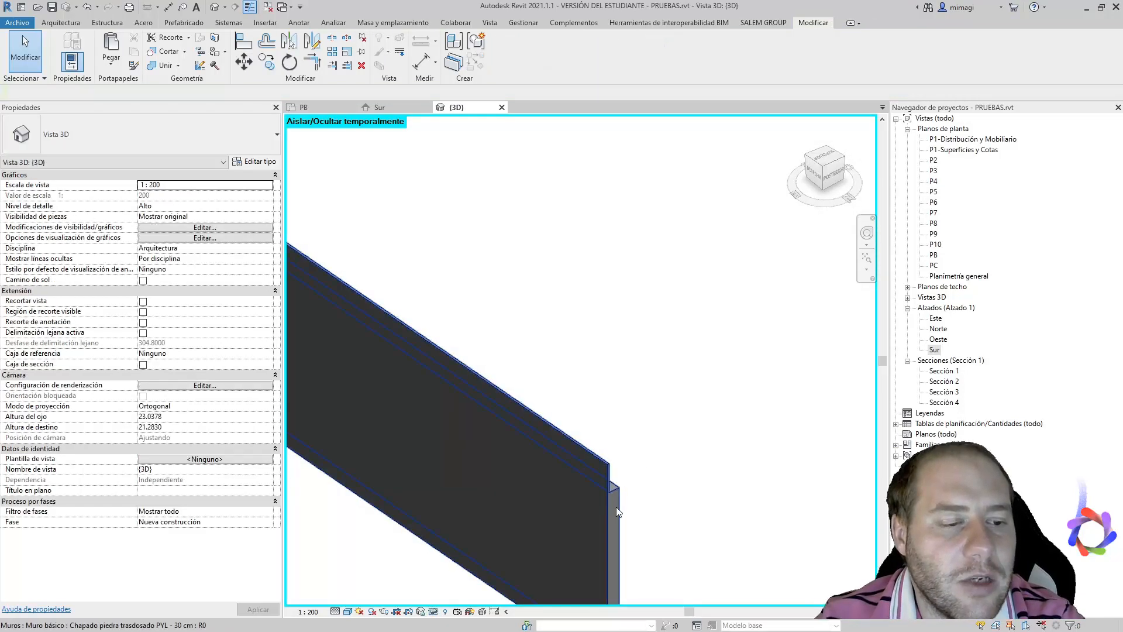
pyautogui.click(617, 511)
pyautogui.keyDown('shift'); pyautogui.moveTo(617, 512); pyautogui.dragTo(478, 313, button='middle'); pyautogui.keyUp('shift')
pyautogui.press('Escape')
pyautogui.press('h')
pyautogui.press('r')
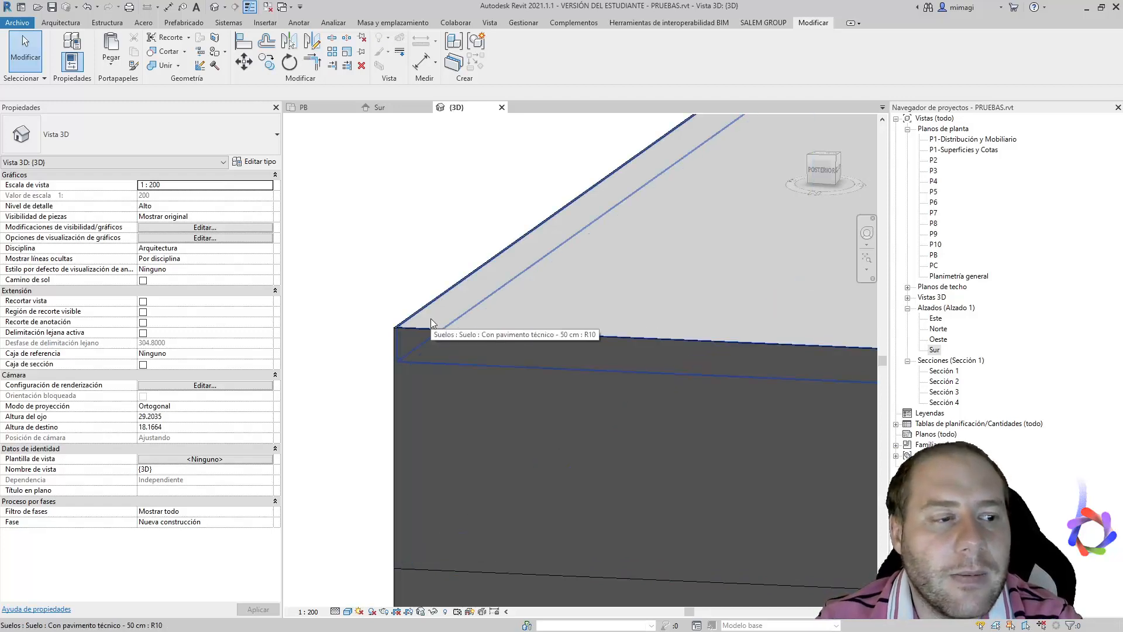
# - Turn on the 3D view's section box and pull its rear face inward to cut through all storeys
pyautogui.keyDown('shift'); pyautogui.moveTo(427, 326); pyautogui.dragTo(582, 386, button='middle'); pyautogui.keyUp('shift')
pyautogui.scroll(-5, 480, 310)
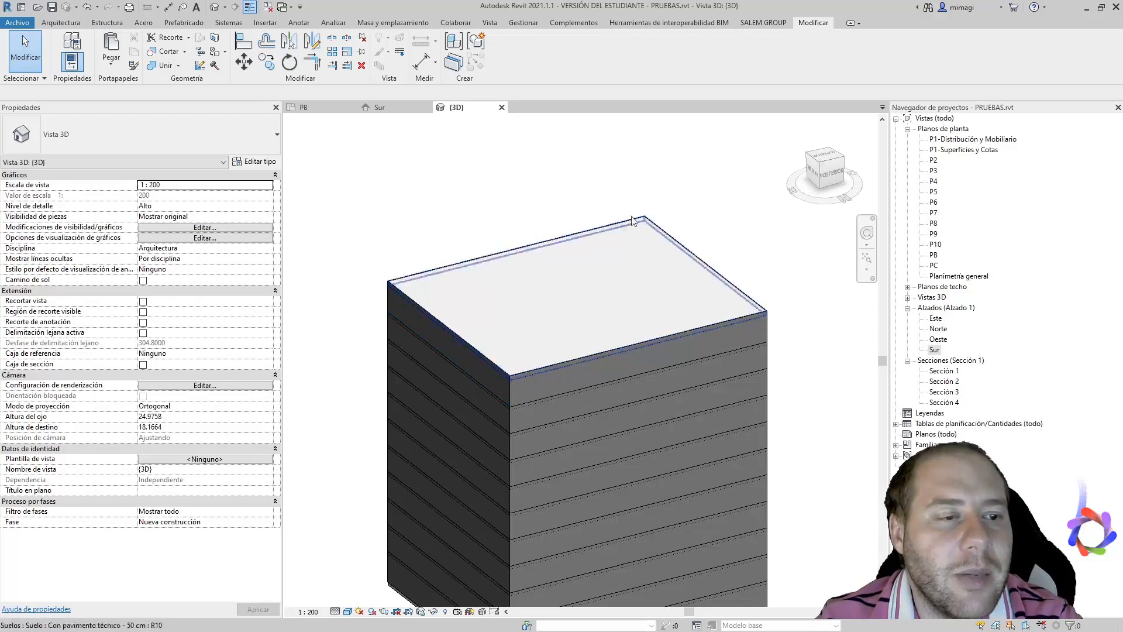
pyautogui.click(145, 366)
pyautogui.click(144, 365)
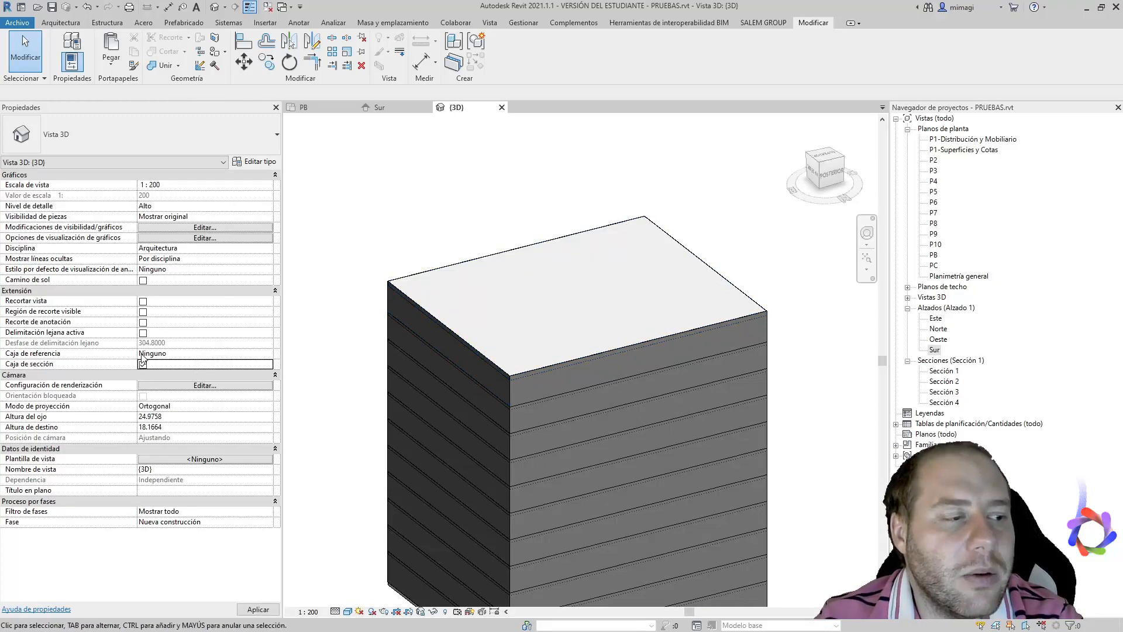
pyautogui.click(495, 232)
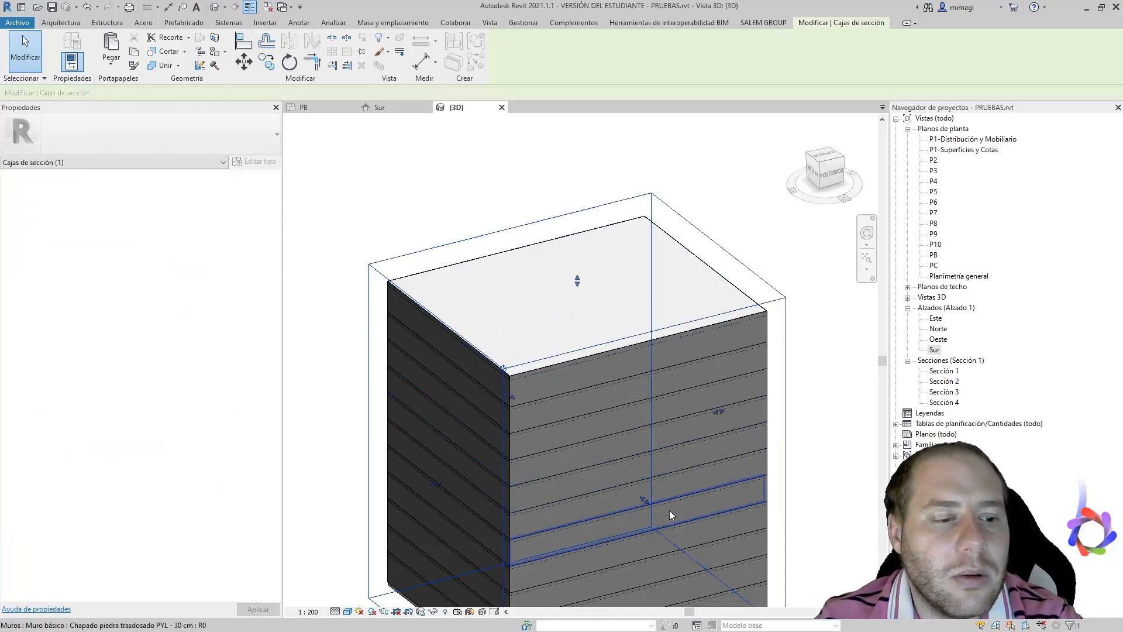
pyautogui.moveTo(648, 503); pyautogui.dragTo(579, 445)
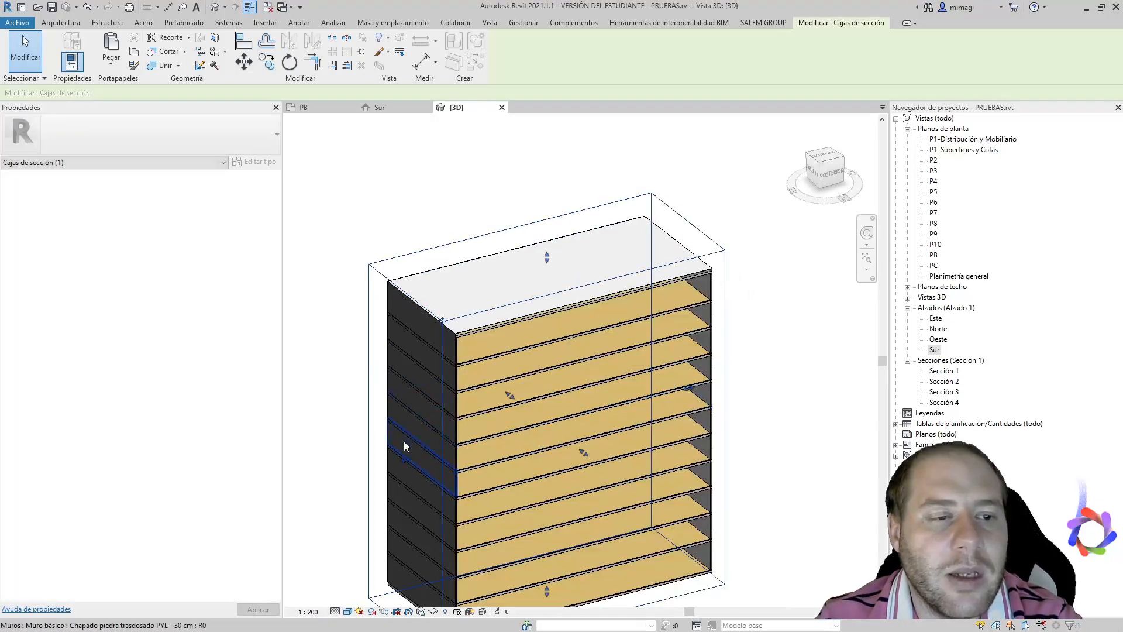
# - Examine the junction of the topmost floor and the stone-clad wall in the sectioned 3D view
pyautogui.scroll(5, 713, 279)
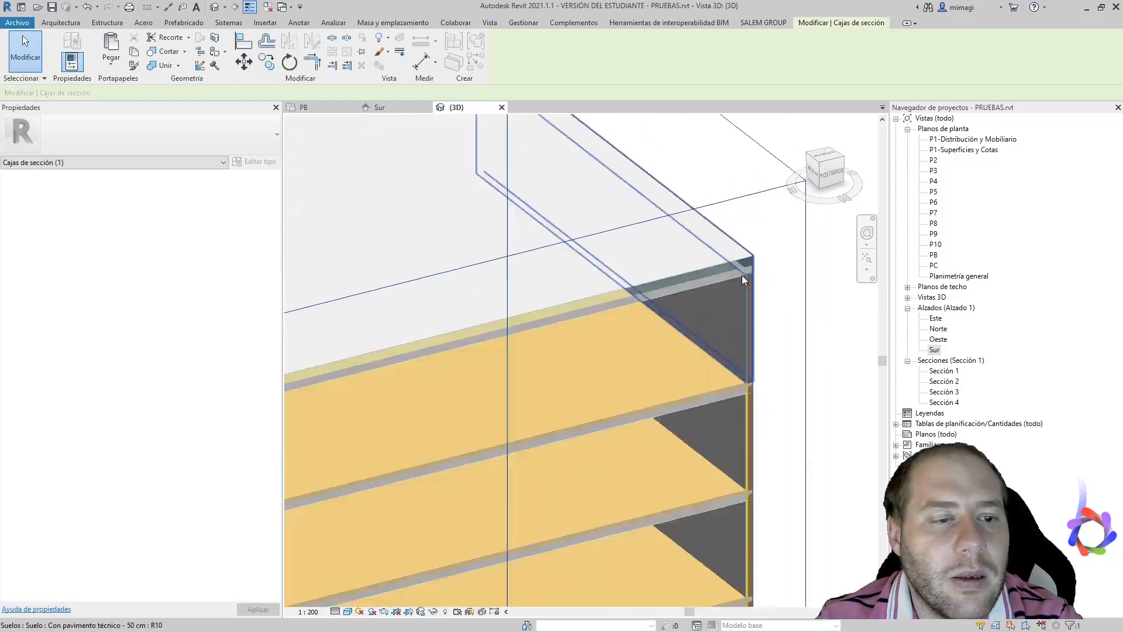
pyautogui.scroll(-3, 603, 371)
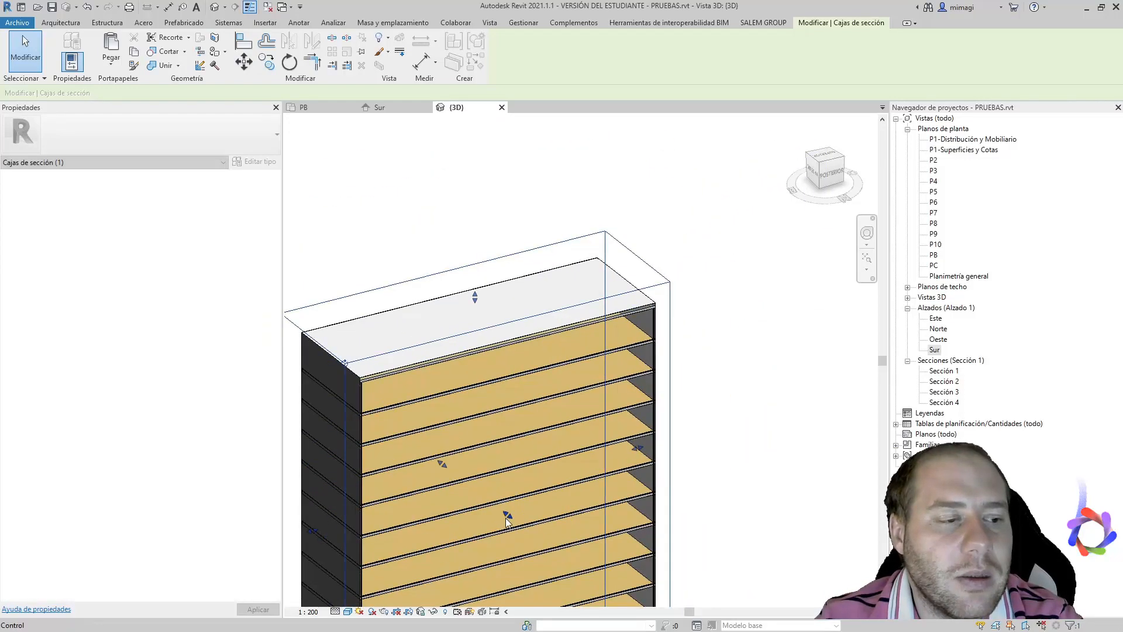
pyautogui.keyDown('shift'); pyautogui.moveTo(519, 415); pyautogui.dragTo(434, 301, button='middle'); pyautogui.keyUp('shift')
pyautogui.scroll(8, 434, 301)
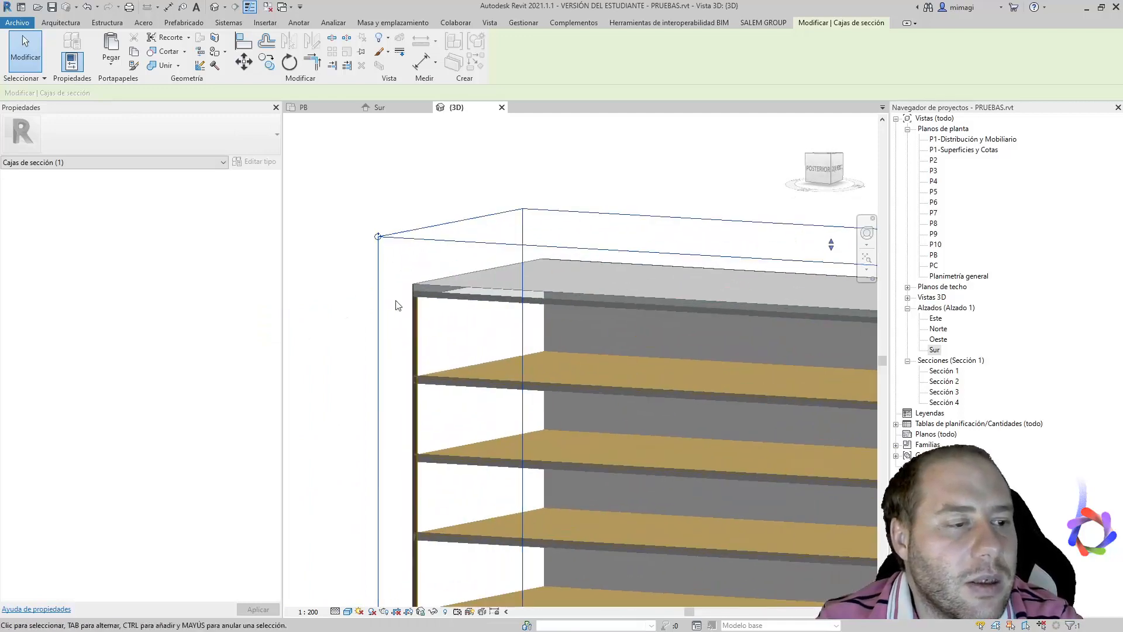
pyautogui.scroll(3, 387, 233)
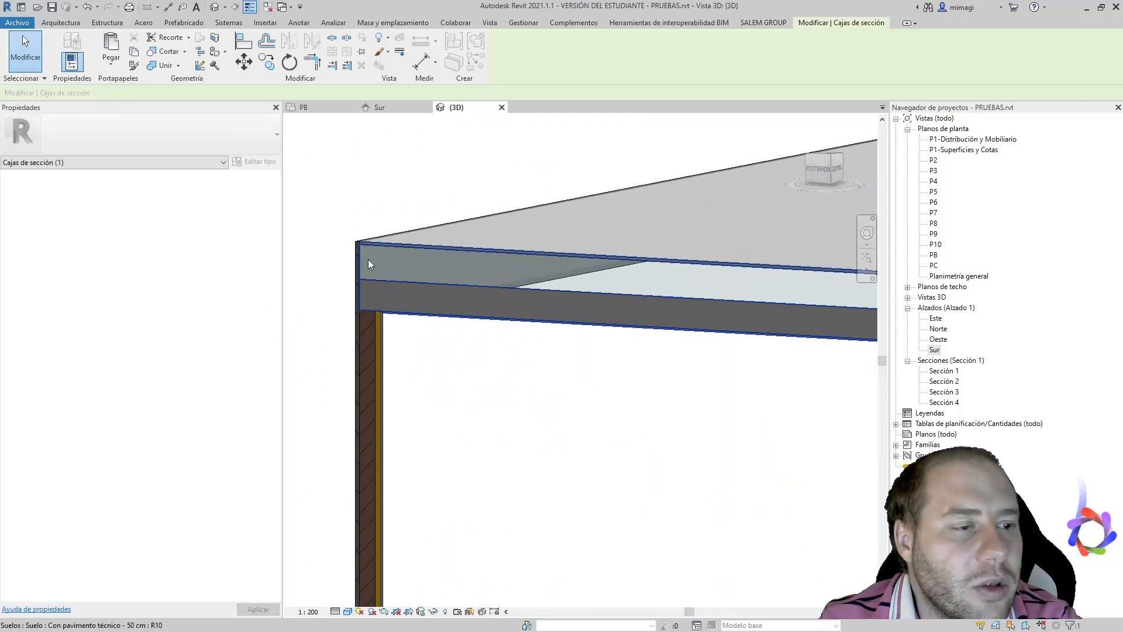
pyautogui.scroll(-2, 410, 252)
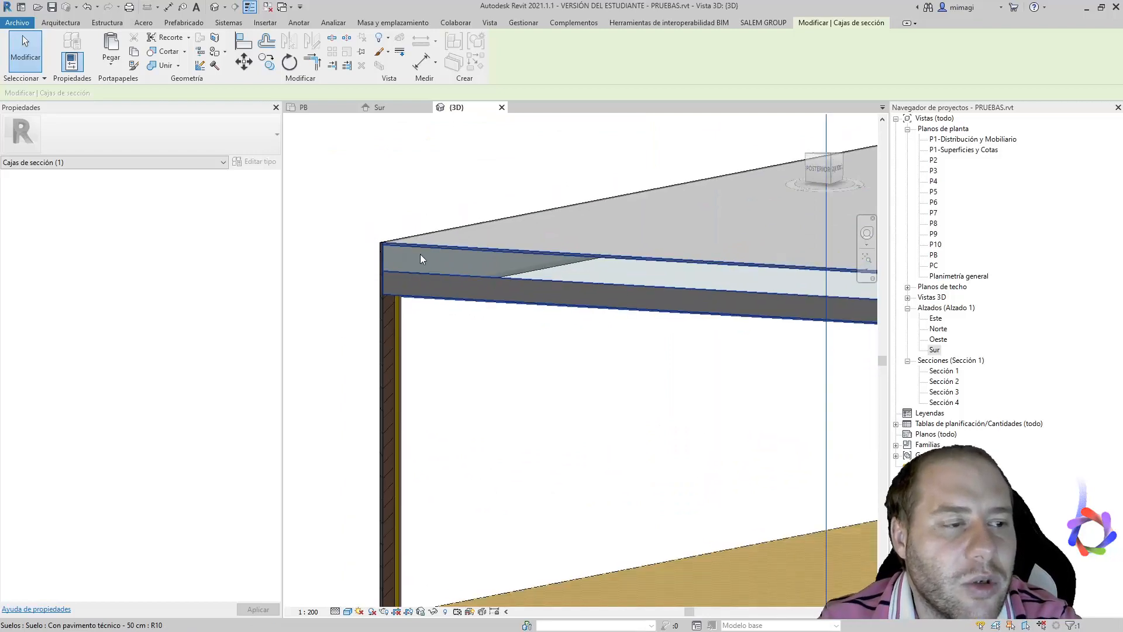
# - Change the topmost floor's type to Con pavimento flotante - 30 cm
pyautogui.scroll(2, 421, 256)
pyautogui.click(626, 244)
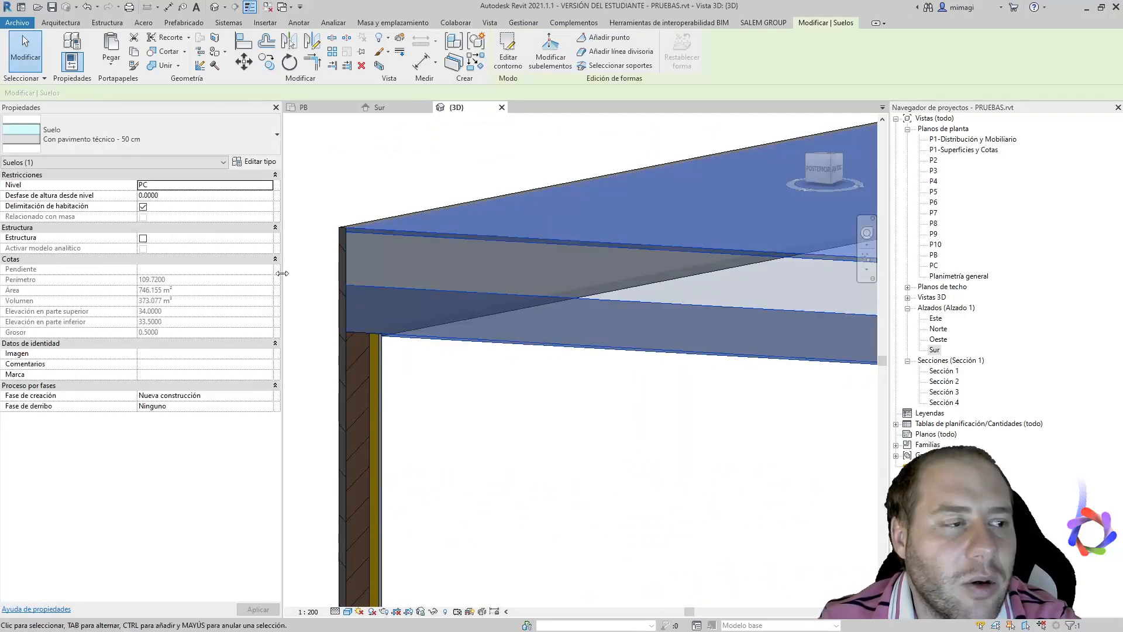
pyautogui.click(146, 139)
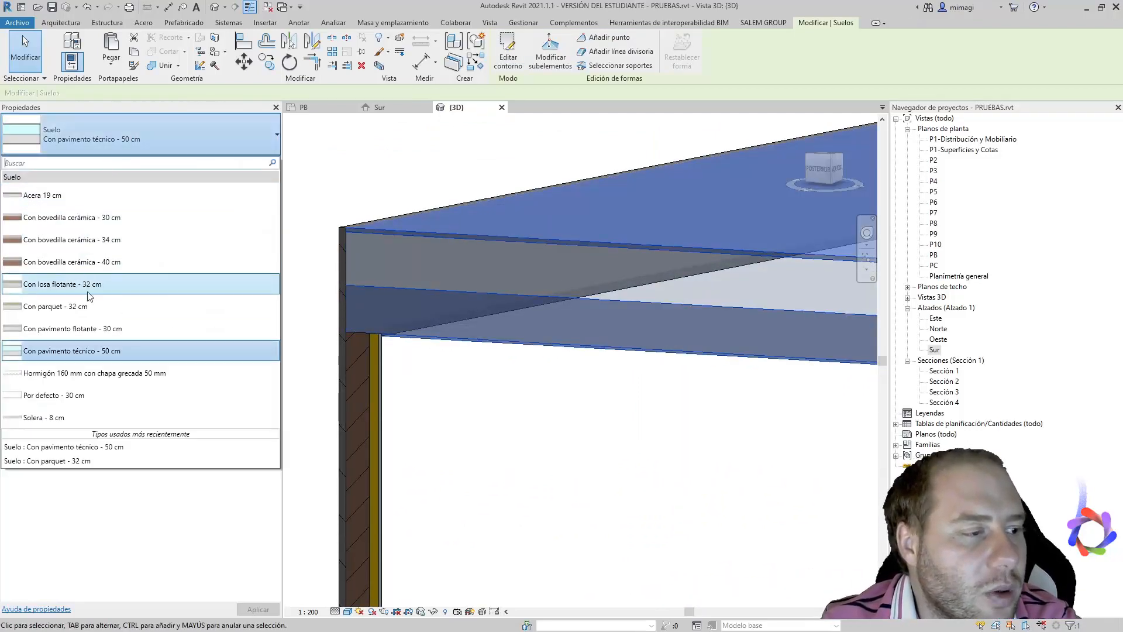
pyautogui.click(79, 329)
pyautogui.press('Escape')
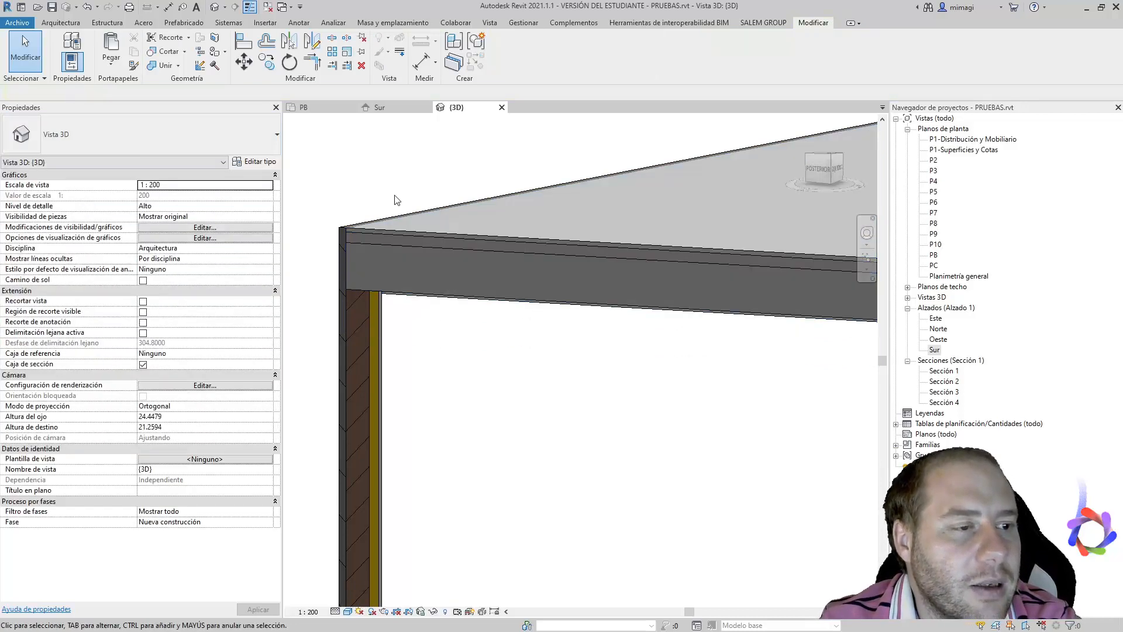
# - Join the perimeter walls directly below level P10 with the P10 parquet floor in the sectioned view
pyautogui.scroll(-2, 375, 275)
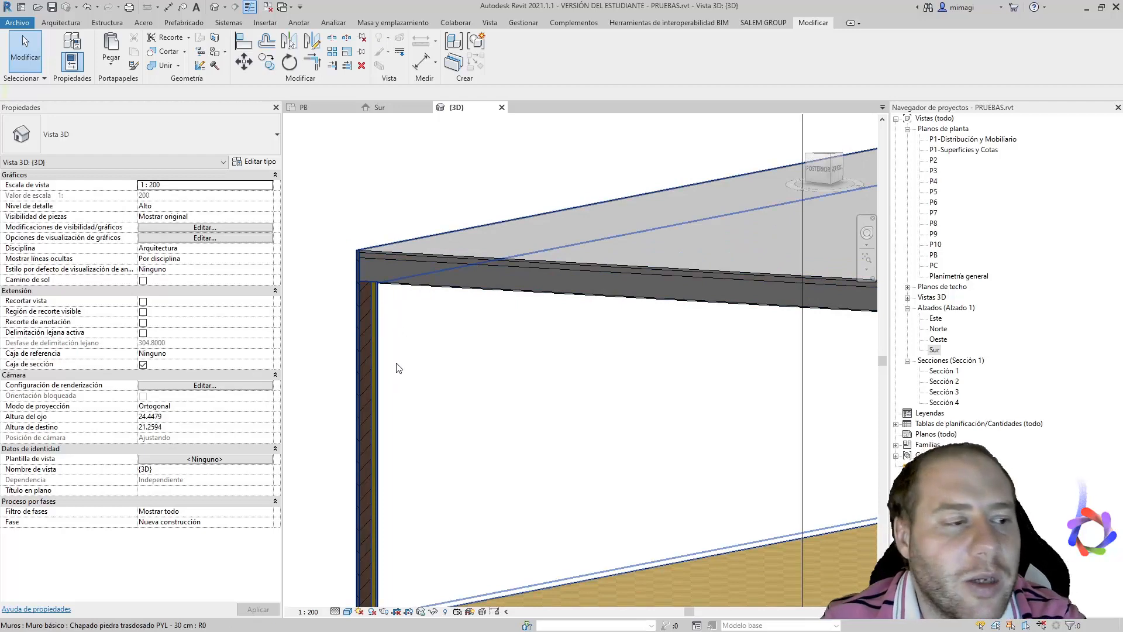
pyautogui.moveTo(384, 391); pyautogui.dragTo(404, 359, button='middle')
pyautogui.scroll(3, 359, 521)
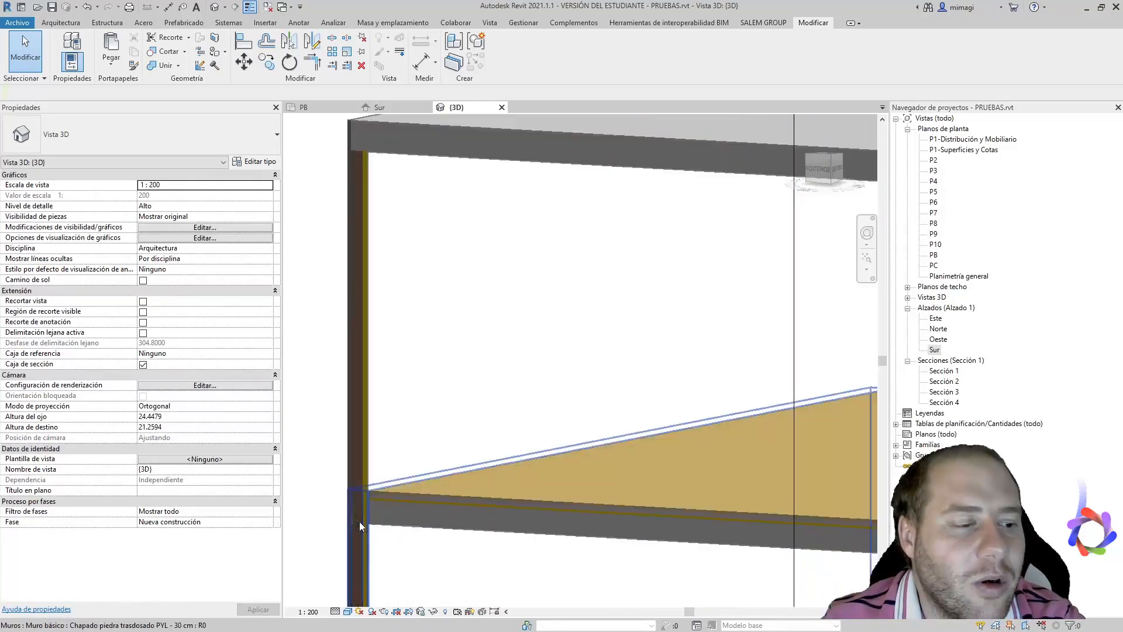
pyautogui.scroll(1, 359, 525)
pyautogui.moveTo(359, 525); pyautogui.dragTo(413, 423, button='middle')
pyautogui.click(440, 419)
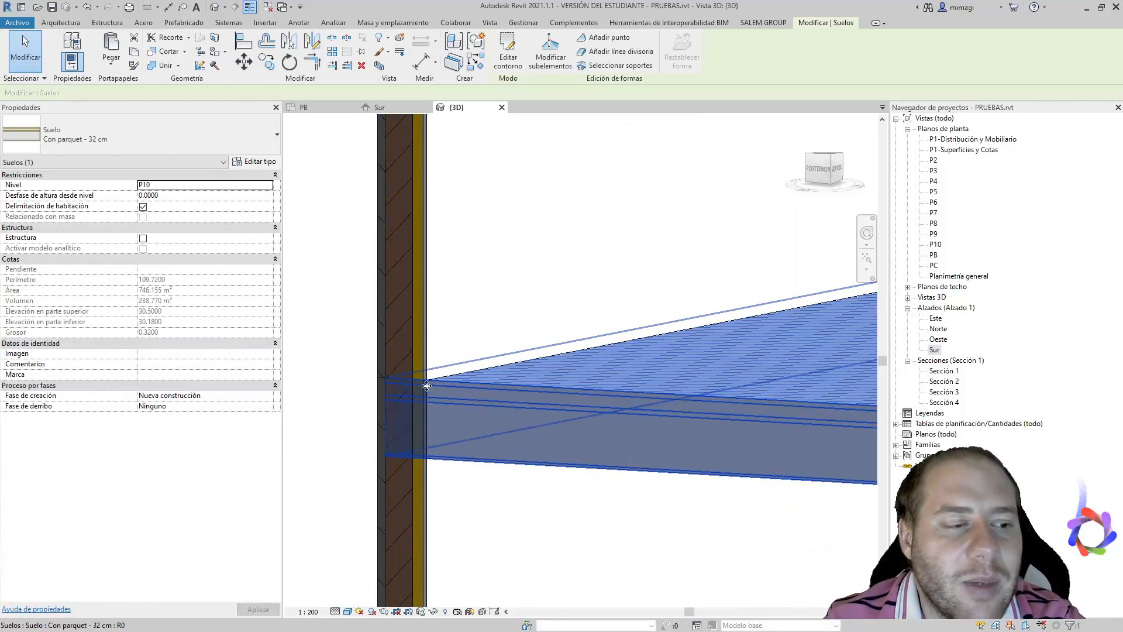
pyautogui.scroll(-5, 426, 386)
pyautogui.moveTo(499, 430)
pyautogui.keyDown('shift'); pyautogui.mouseDown(button='middle')
pyautogui.moveTo(539, 451)
pyautogui.moveTo(503, 451)
pyautogui.mouseUp(button='middle'); pyautogui.keyUp('shift')
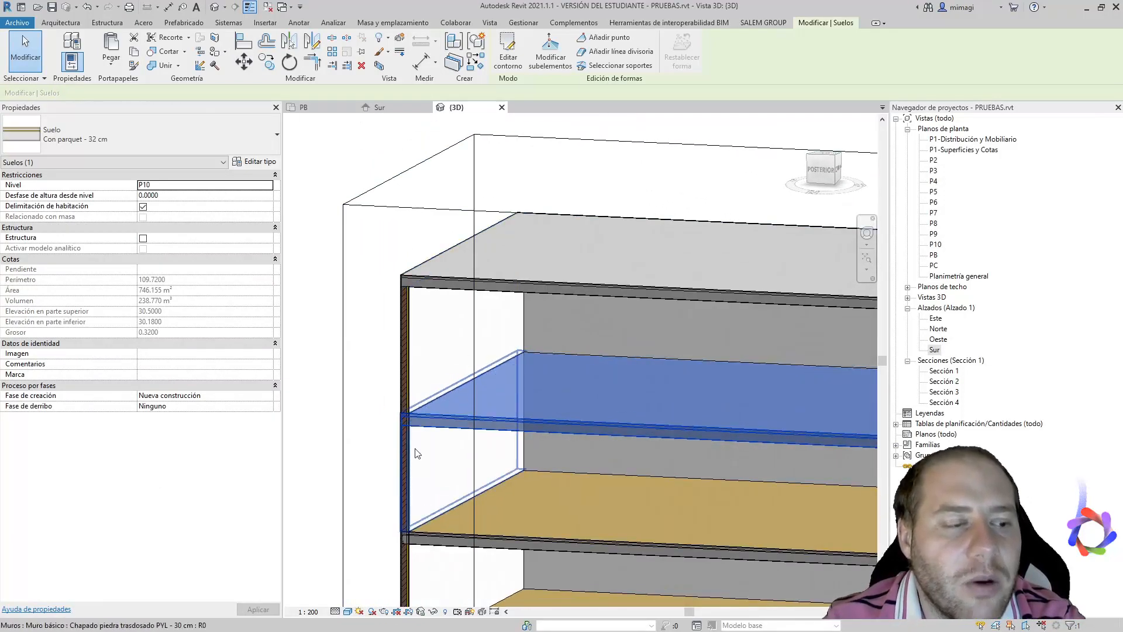
pyautogui.click(165, 67)
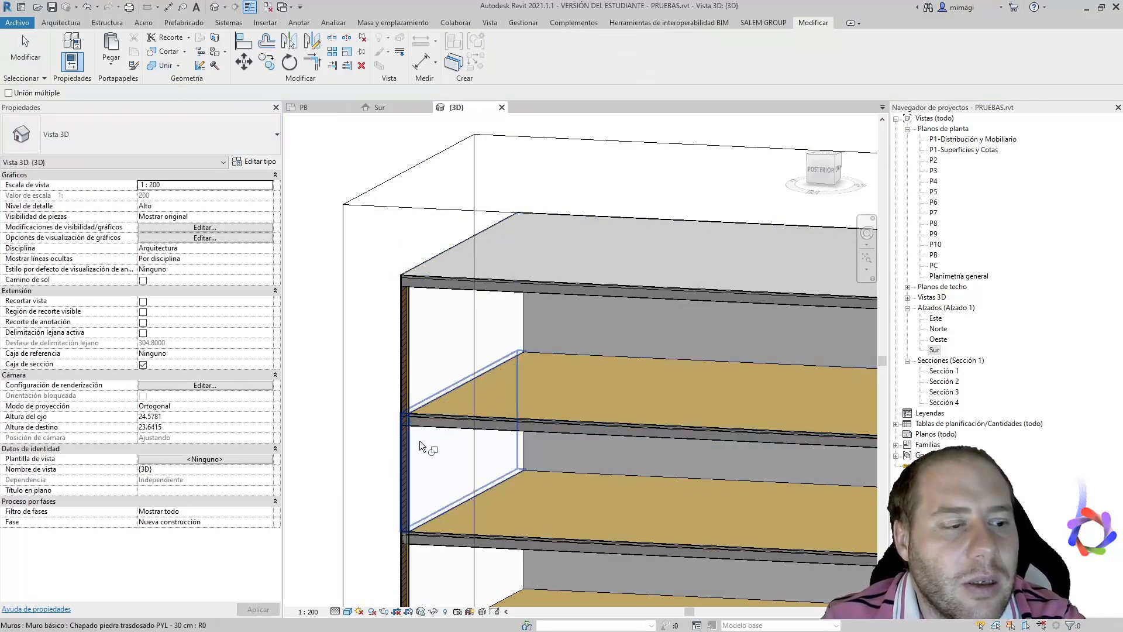
pyautogui.click(584, 444)
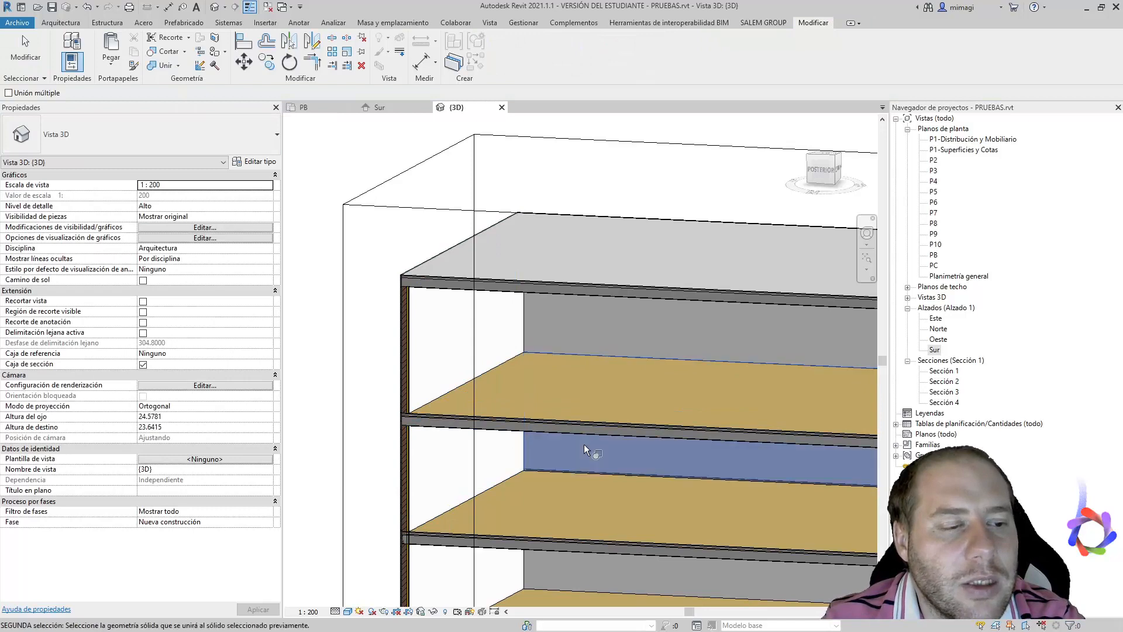
pyautogui.click(575, 430)
# - Join the wall facing the section cut with the parquet floor above it on the storeys below P10
pyautogui.keyDown('shift'); pyautogui.moveTo(575, 429); pyautogui.dragTo(553, 482, button='middle'); pyautogui.keyUp('shift')
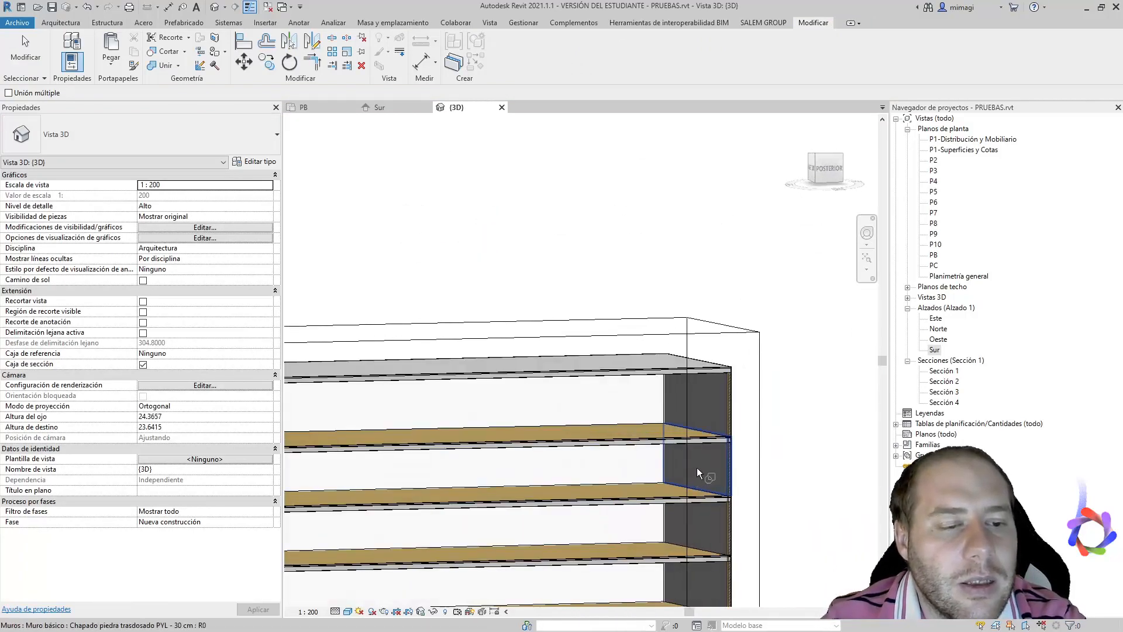
pyautogui.moveTo(695, 546); pyautogui.dragTo(677, 360, button='middle')
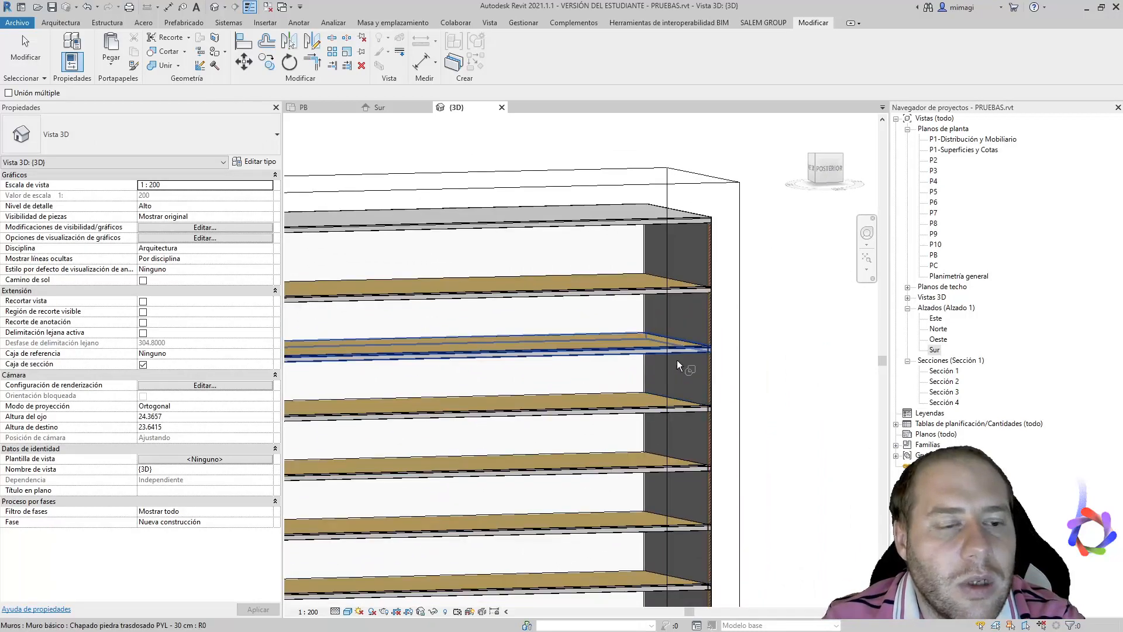
pyautogui.scroll(5, 689, 367)
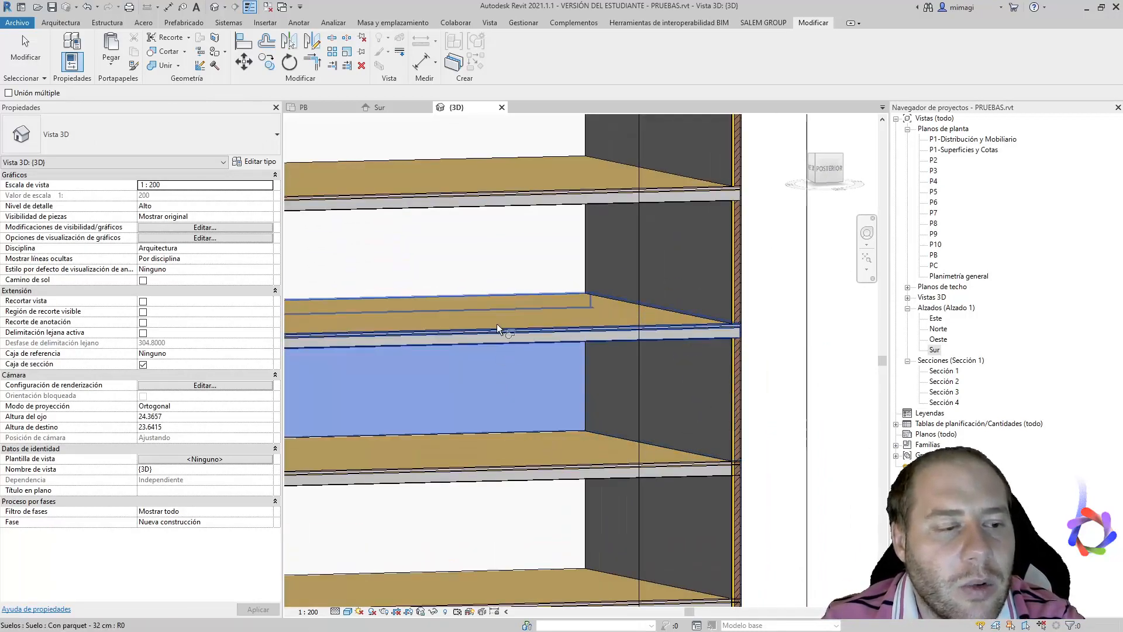
pyautogui.moveTo(489, 335)
pyautogui.mouseDown(button='middle')
pyautogui.moveTo(574, 372)
pyautogui.moveTo(359, 404)
pyautogui.moveTo(770, 366)
pyautogui.moveTo(567, 328)
pyautogui.moveTo(469, 338)
pyautogui.moveTo(446, 357)
pyautogui.moveTo(622, 356)
pyautogui.moveTo(490, 336)
pyautogui.mouseUp(button='middle')
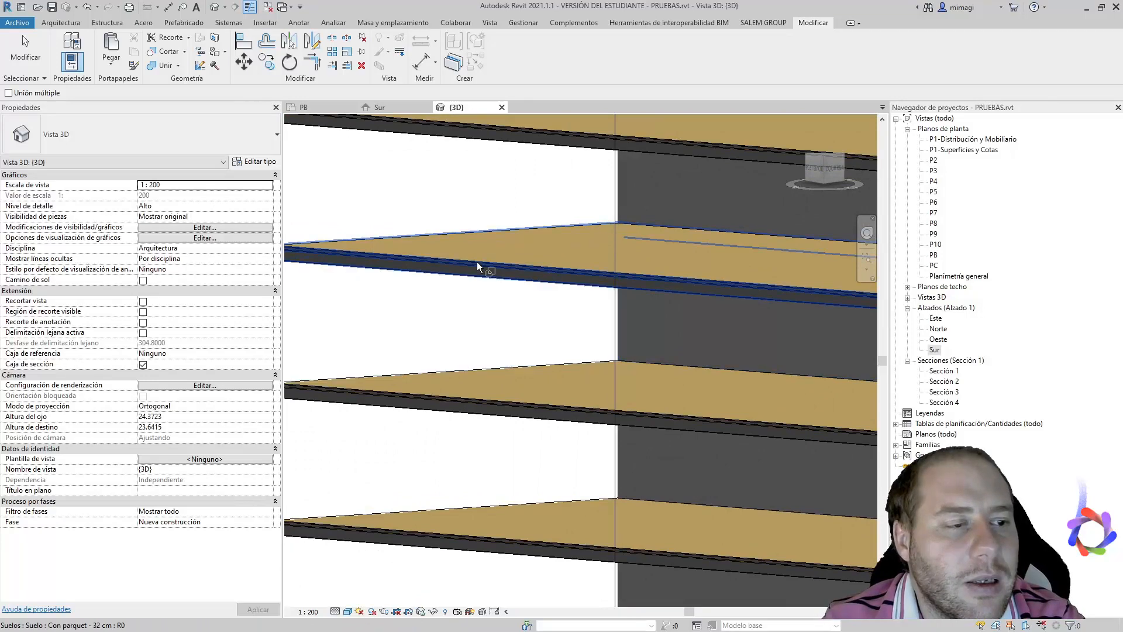
# - Join the stone-clad walls on one side, down to the lowest storey, with the parquet floors above them
pyautogui.scroll(-2, 454, 364)
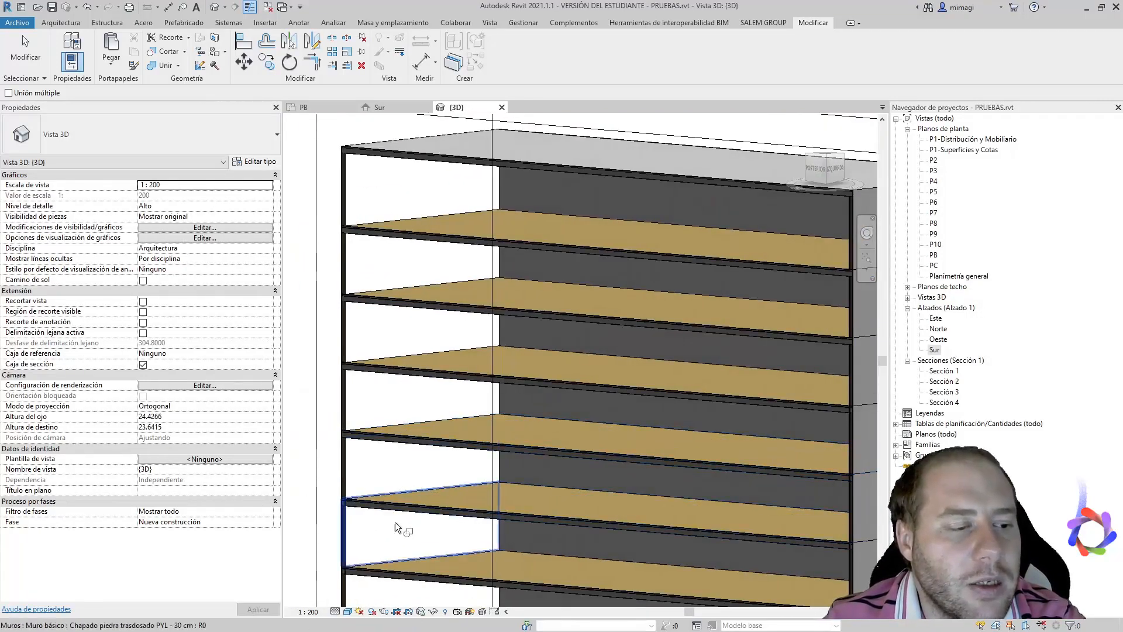
pyautogui.moveTo(391, 545); pyautogui.dragTo(468, 318, button='middle')
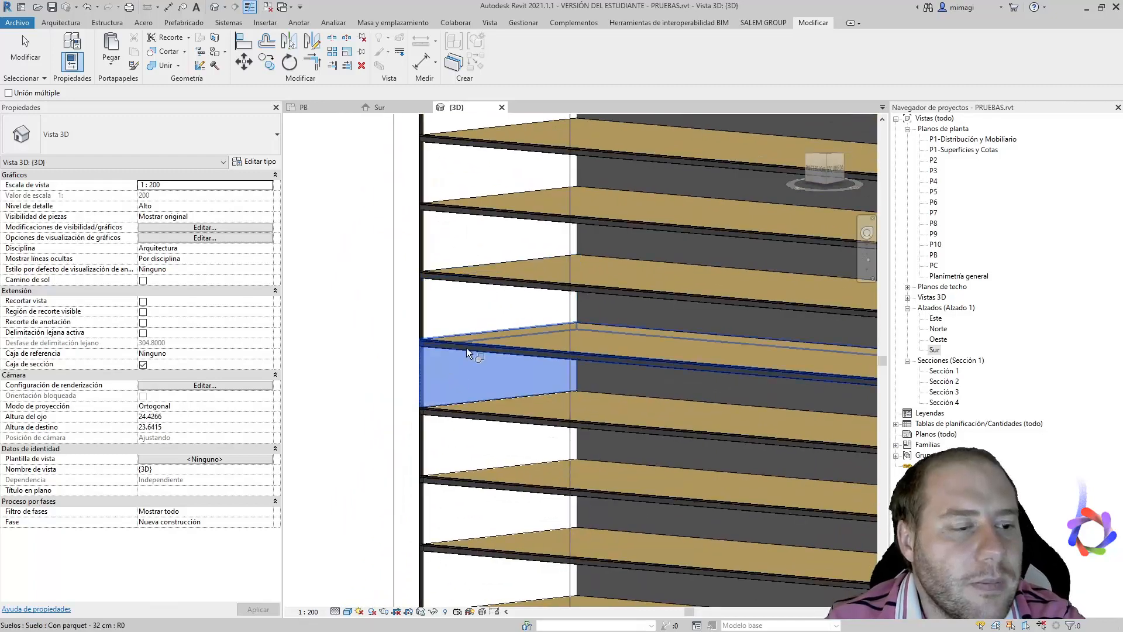
pyautogui.moveTo(455, 412); pyautogui.dragTo(514, 350, button='middle')
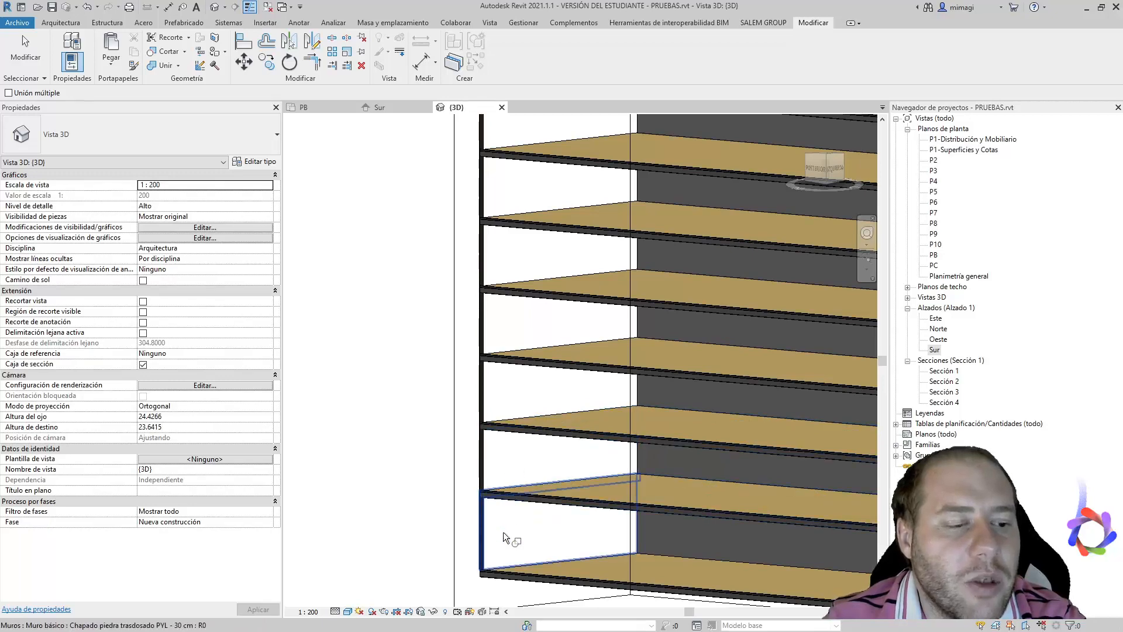
pyautogui.scroll(2, 503, 529)
pyautogui.scroll(-3, 479, 525)
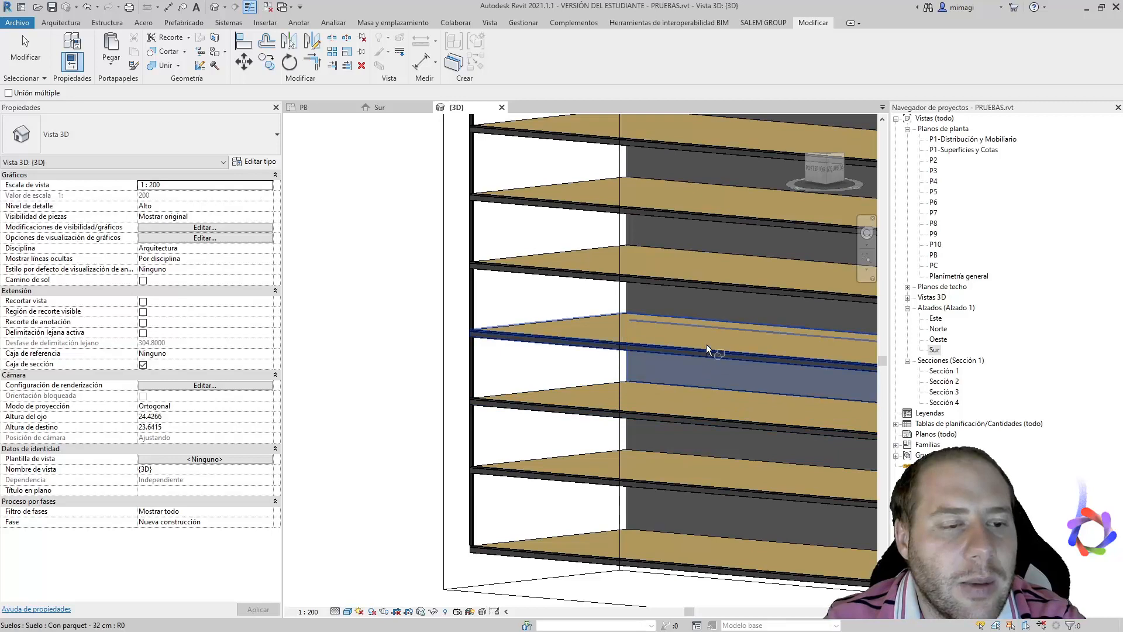
# - Join the stone-clad walls on the opposite side, storey by storey, with the parquet floors above them
pyautogui.moveTo(706, 280); pyautogui.dragTo(434, 450, button='middle')
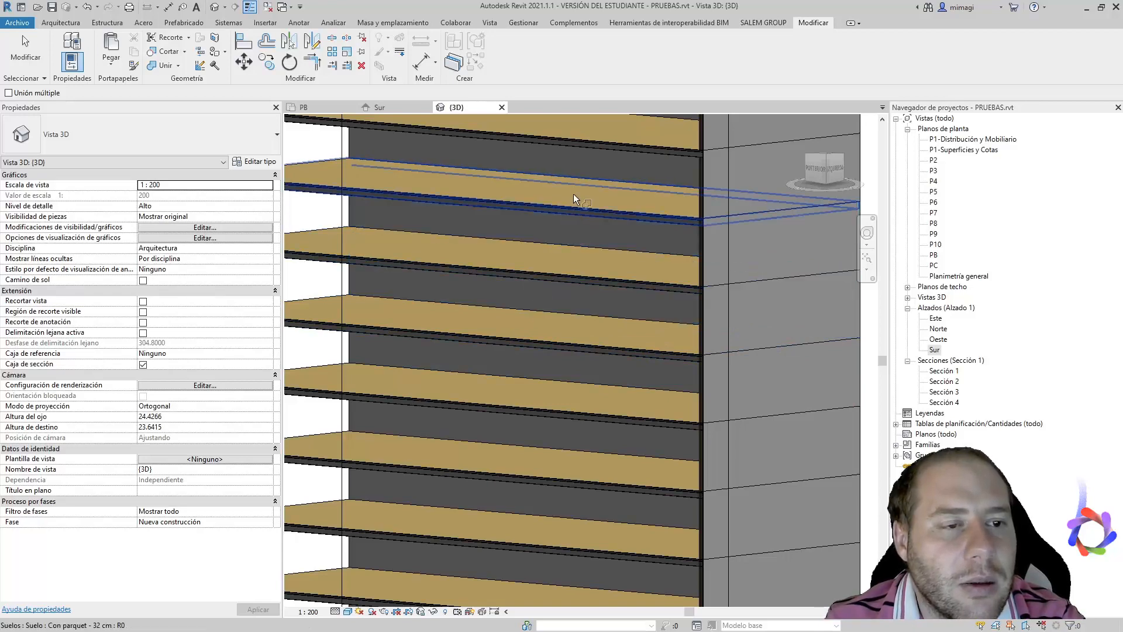
pyautogui.moveTo(578, 196); pyautogui.dragTo(560, 269, button='middle')
pyautogui.scroll(1, 651, 283)
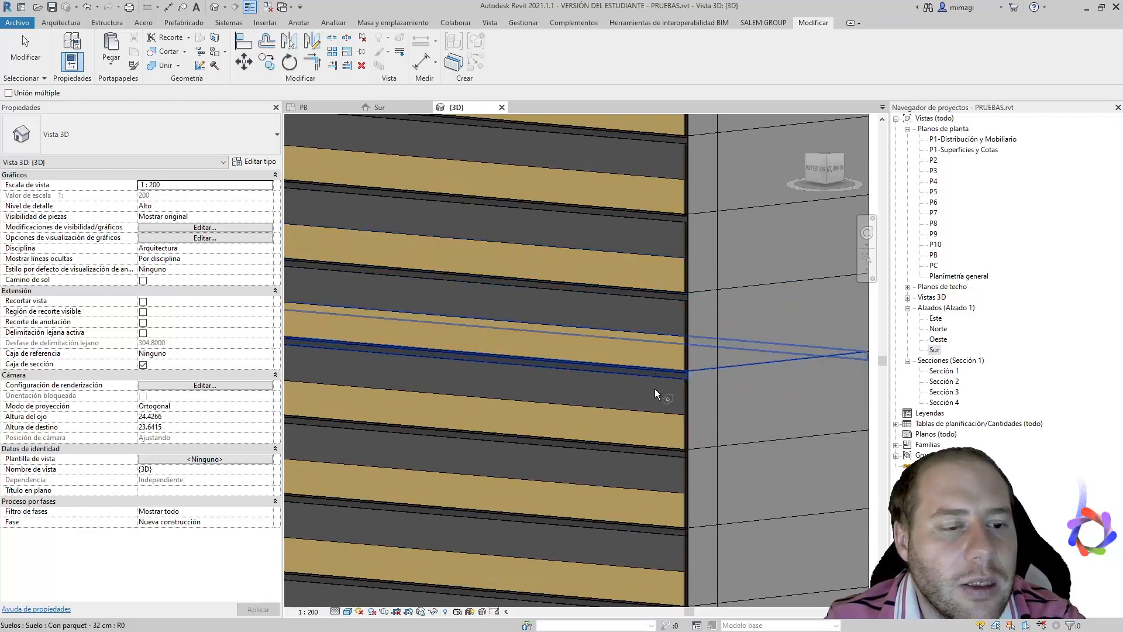
pyautogui.moveTo(669, 531); pyautogui.dragTo(726, 432, button='middle')
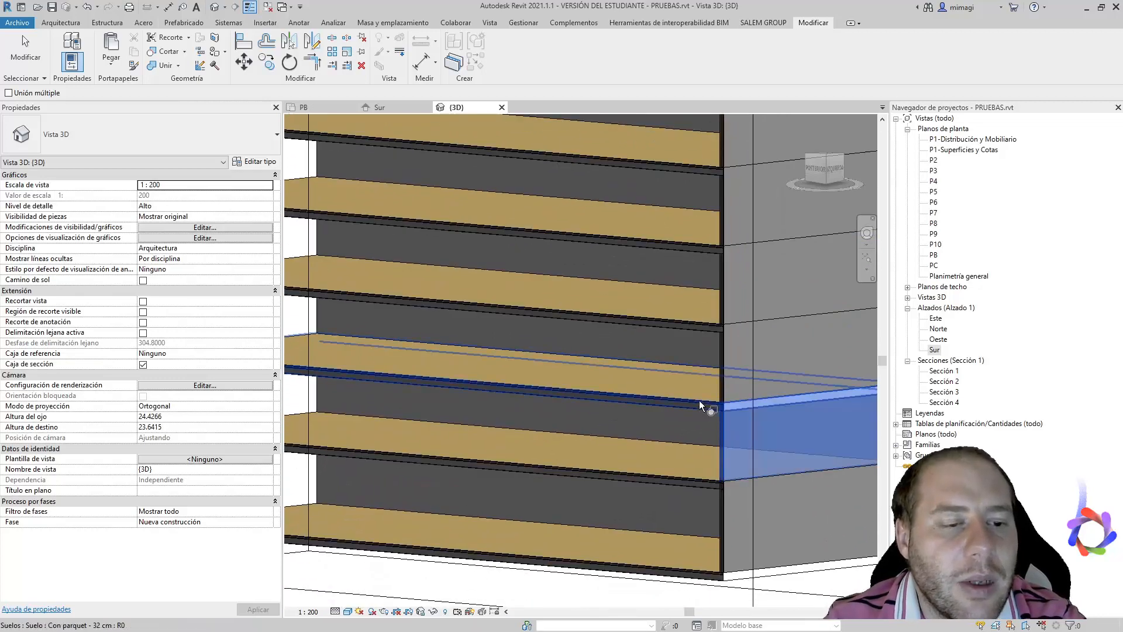
pyautogui.scroll(-2, 703, 480)
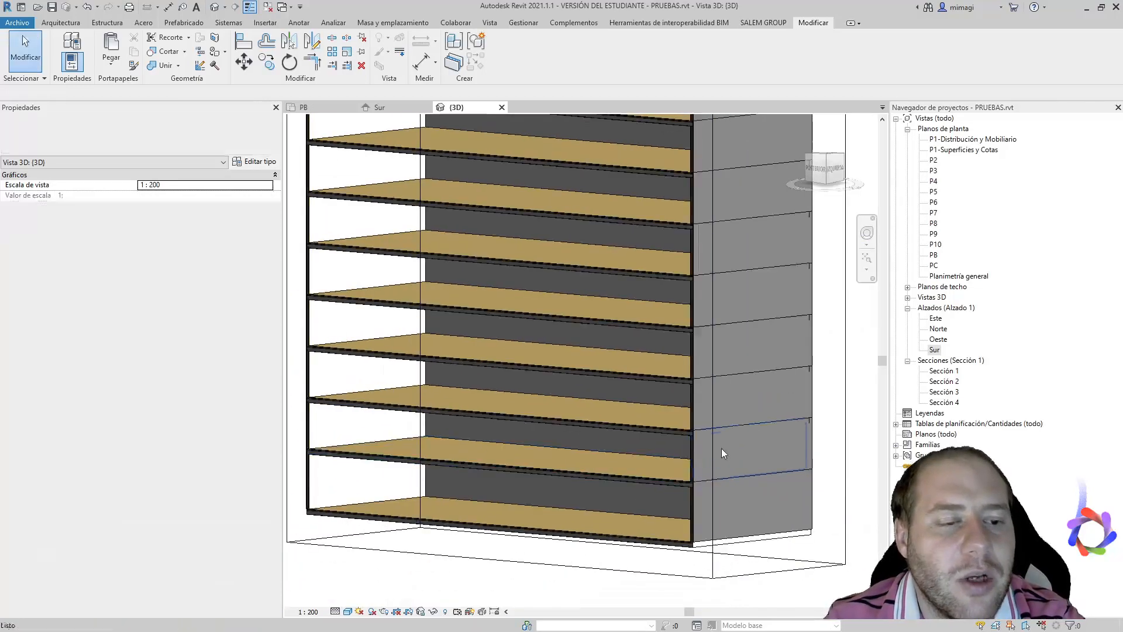
# - Pull the section box's rear face outward past the building and its left face inward to cut through all storeys
pyautogui.click(713, 447)
pyautogui.keyDown('shift'); pyautogui.moveTo(712, 447); pyautogui.dragTo(682, 431, button='middle'); pyautogui.keyUp('shift')
pyautogui.scroll(4, 690, 396)
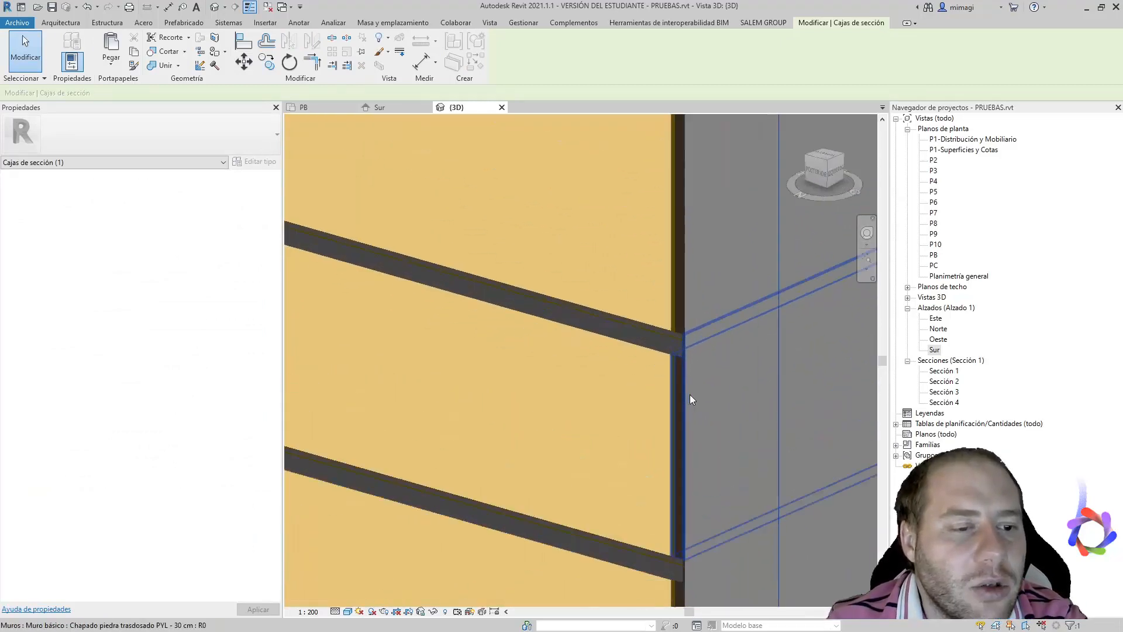
pyautogui.scroll(-1, 711, 274)
pyautogui.scroll(-5, 712, 273)
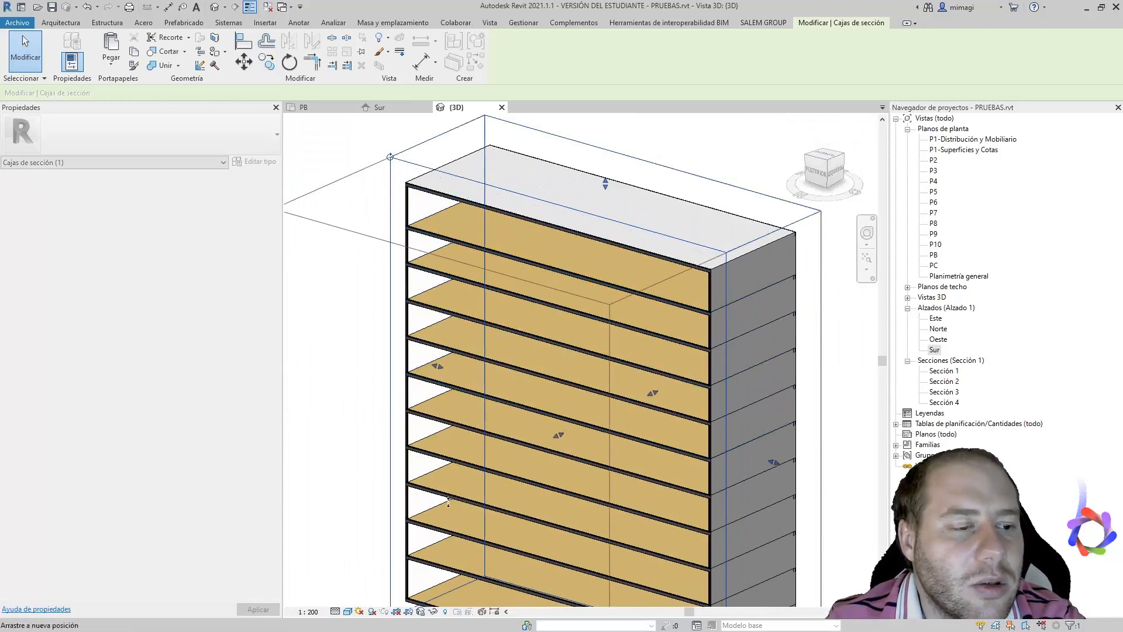
pyautogui.keyDown('shift'); pyautogui.moveTo(556, 434); pyautogui.dragTo(490, 401, button='middle'); pyautogui.keyUp('shift')
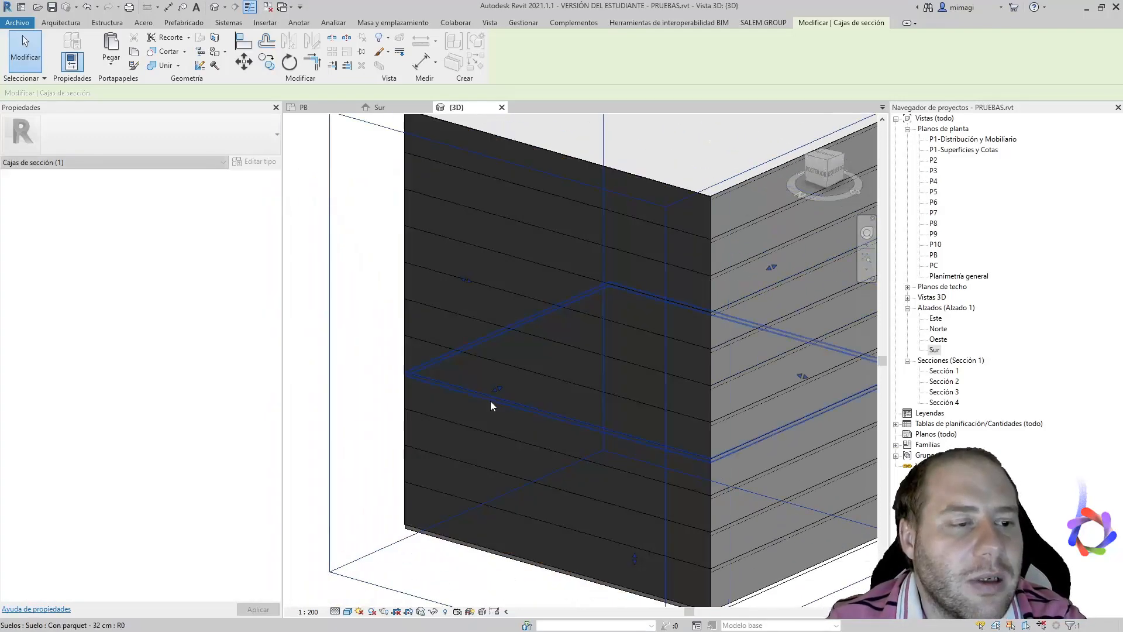
pyautogui.keyDown('shift'); pyautogui.moveTo(801, 377); pyautogui.dragTo(591, 316, button='middle'); pyautogui.keyUp('shift')
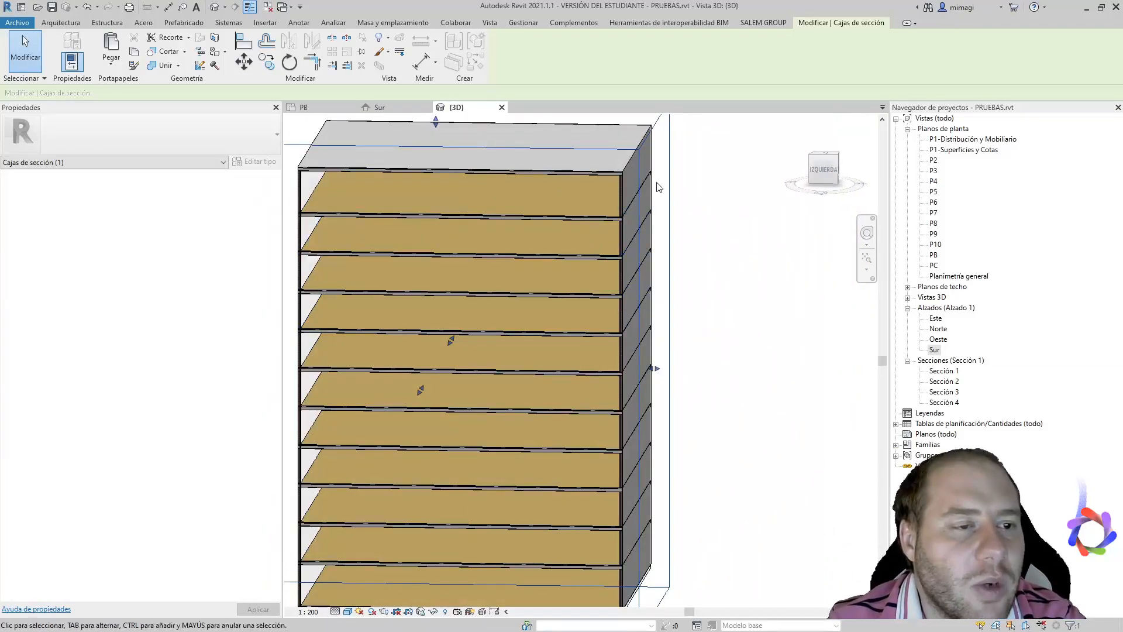
# - Join the rear walls of the lower storeys with the parquet floors above them in the new section cut
pyautogui.scroll(5, 613, 283)
pyautogui.moveTo(621, 482); pyautogui.dragTo(778, 318, button='middle')
pyautogui.moveTo(753, 505); pyautogui.dragTo(774, 588, button='middle')
pyautogui.scroll(-5, 775, 424)
pyautogui.scroll(5, 461, 452)
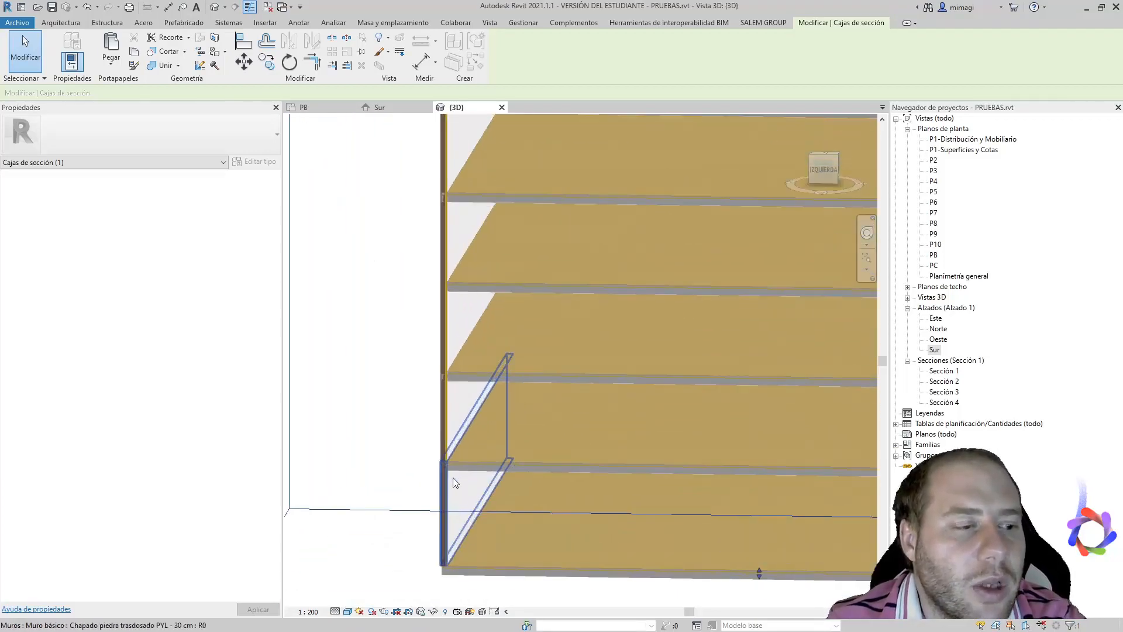
pyautogui.click(158, 65)
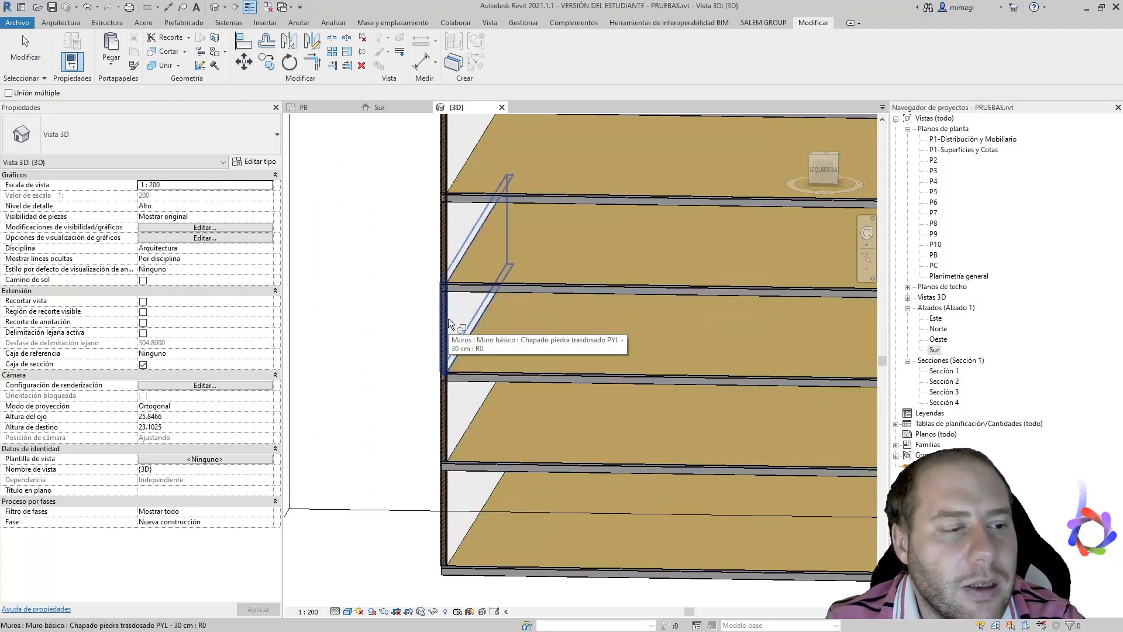
pyautogui.click(488, 358)
pyautogui.click(450, 415)
pyautogui.click(489, 179)
pyautogui.click(489, 179)
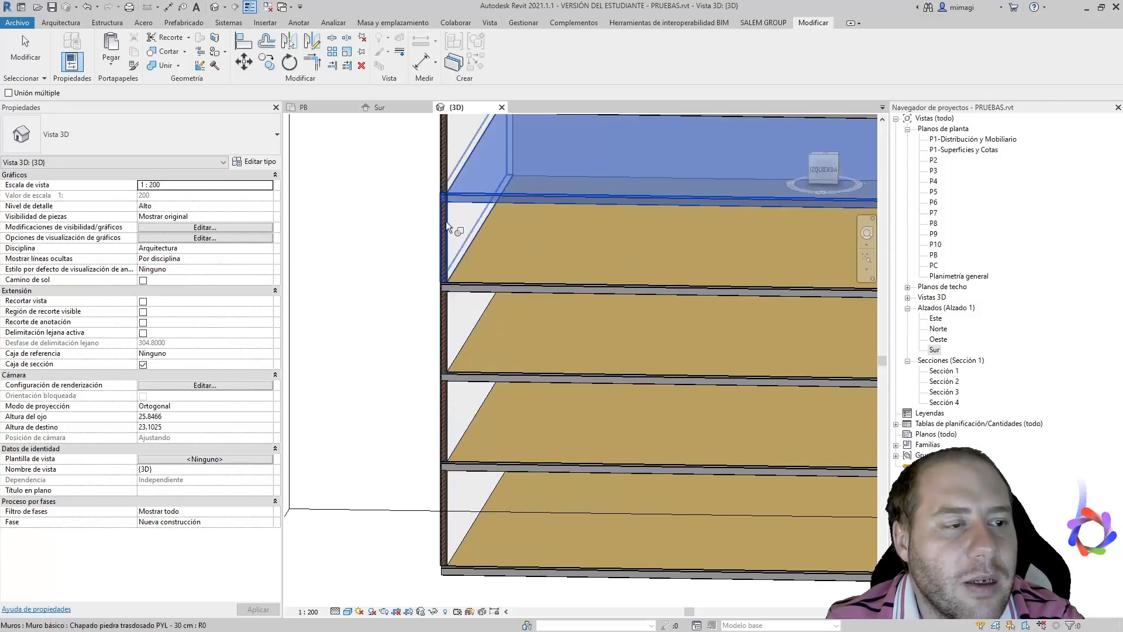
pyautogui.click(446, 221)
# - Join the rear walls of the middle storeys with the parquet floors above them
pyautogui.moveTo(468, 281); pyautogui.dragTo(489, 390, button='middle')
pyautogui.click(489, 389)
pyautogui.click(447, 400)
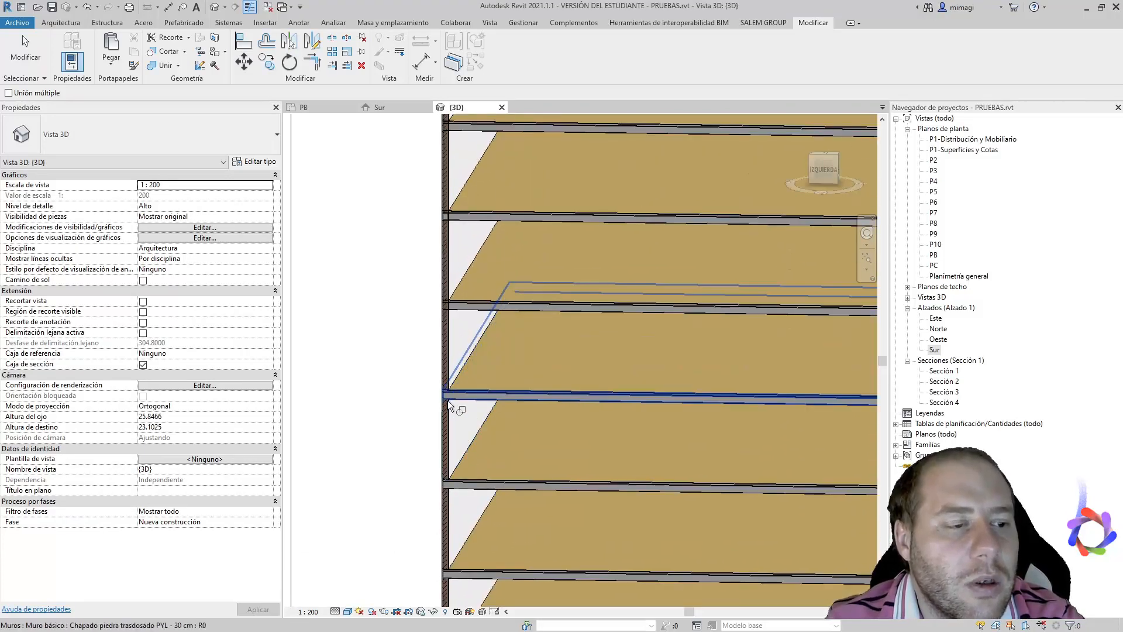
pyautogui.click(461, 328)
pyautogui.click(477, 278)
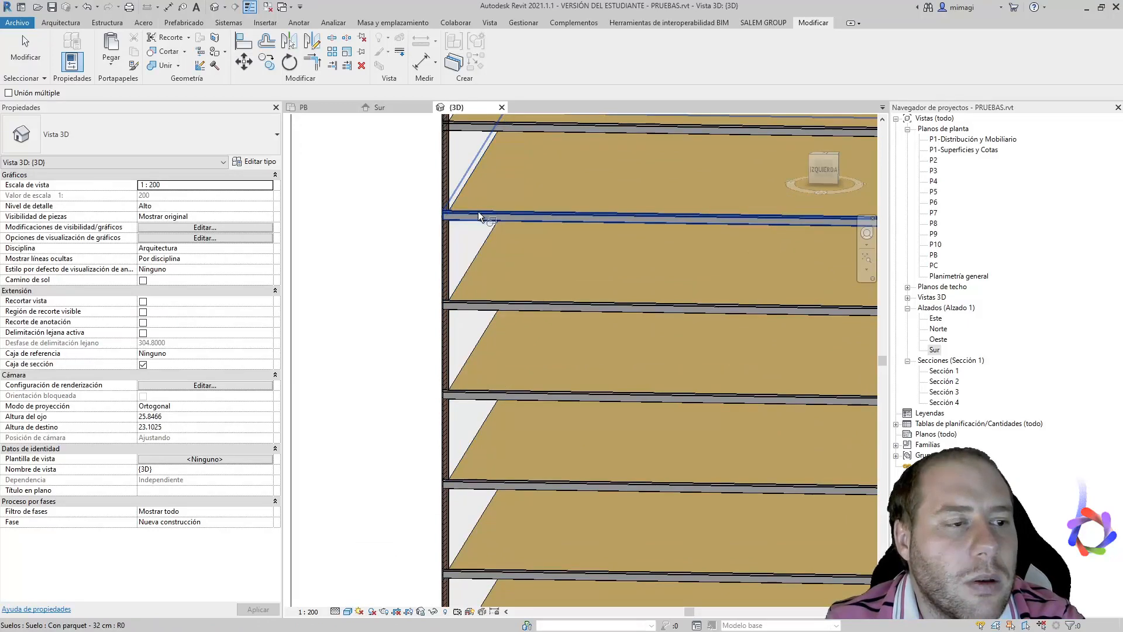
pyautogui.click(449, 124)
pyautogui.click(450, 159)
# - Join the rear walls of the uppermost parquet storeys, up to P10, with the floors above them
pyautogui.moveTo(449, 159); pyautogui.dragTo(454, 212, button='middle')
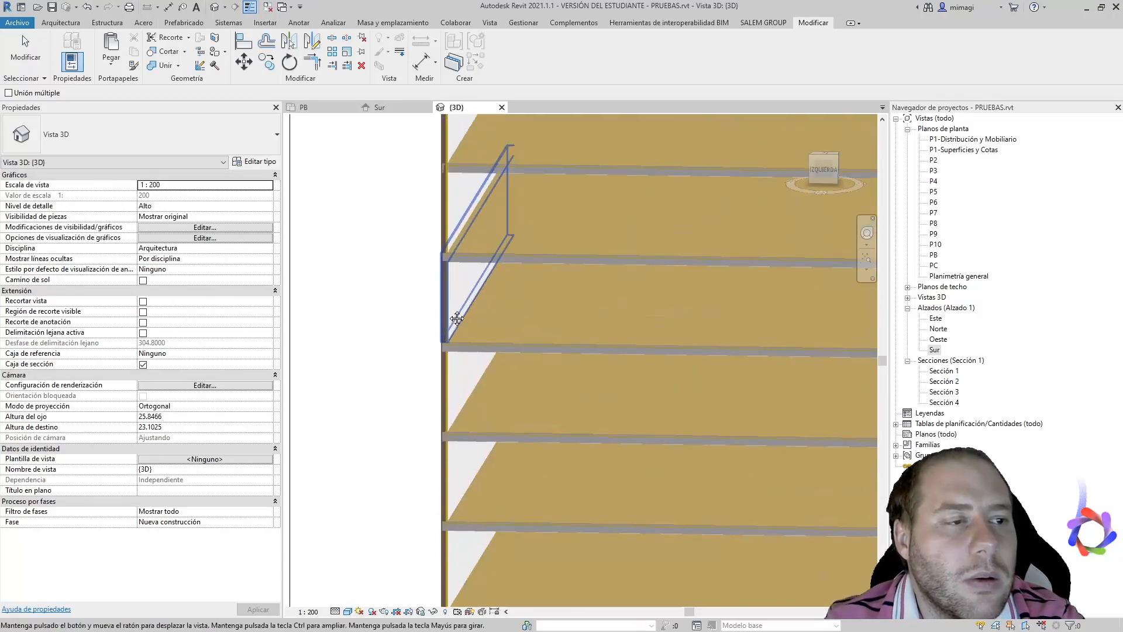
pyautogui.click(502, 359)
pyautogui.click(449, 405)
pyautogui.click(491, 283)
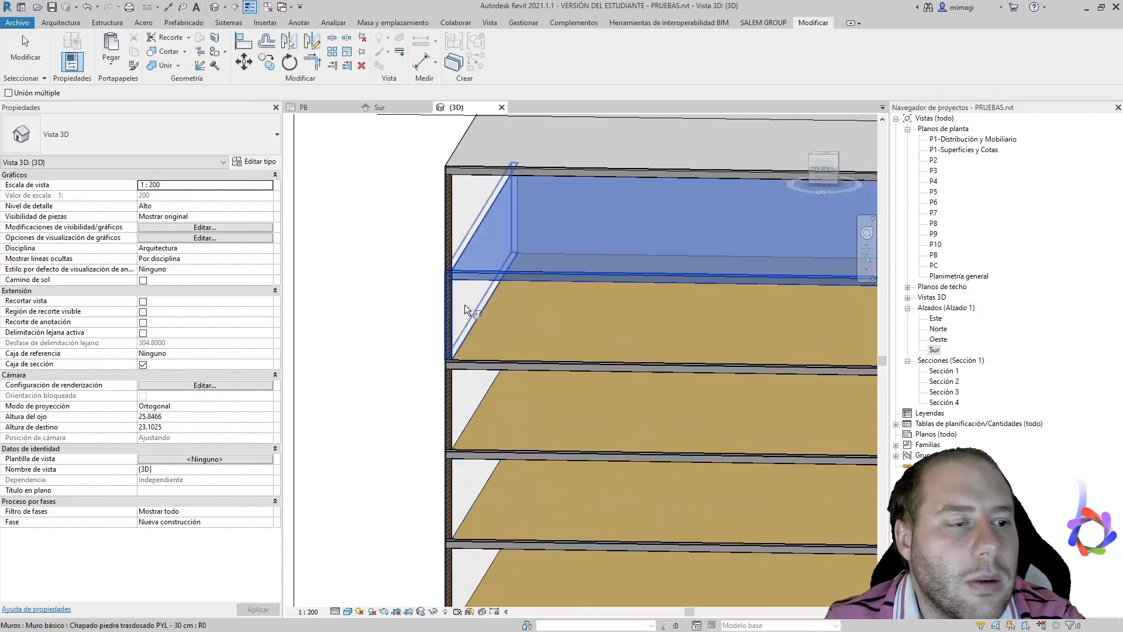
pyautogui.scroll(-3, 440, 335)
pyautogui.press('Escape')
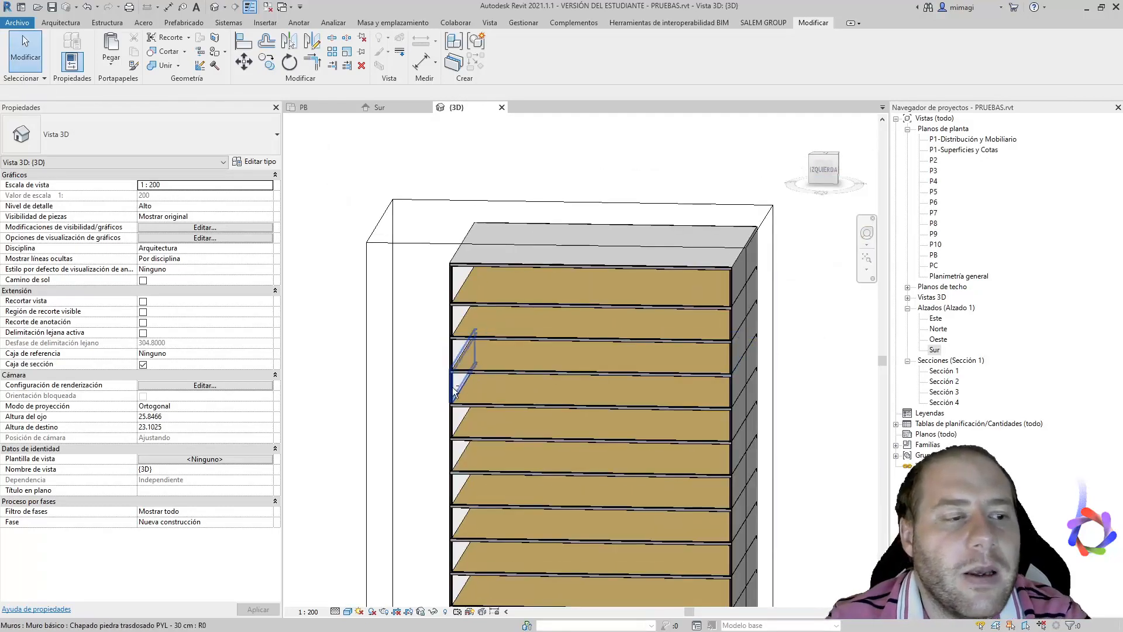
# - Examine the junction of the P10 parquet floor and the rear stone-clad wall at the section cut
pyautogui.keyDown('shift'); pyautogui.moveTo(462, 312); pyautogui.dragTo(647, 314, button='middle'); pyautogui.keyUp('shift')
pyautogui.scroll(5, 617, 360)
pyautogui.scroll(6, 616, 361)
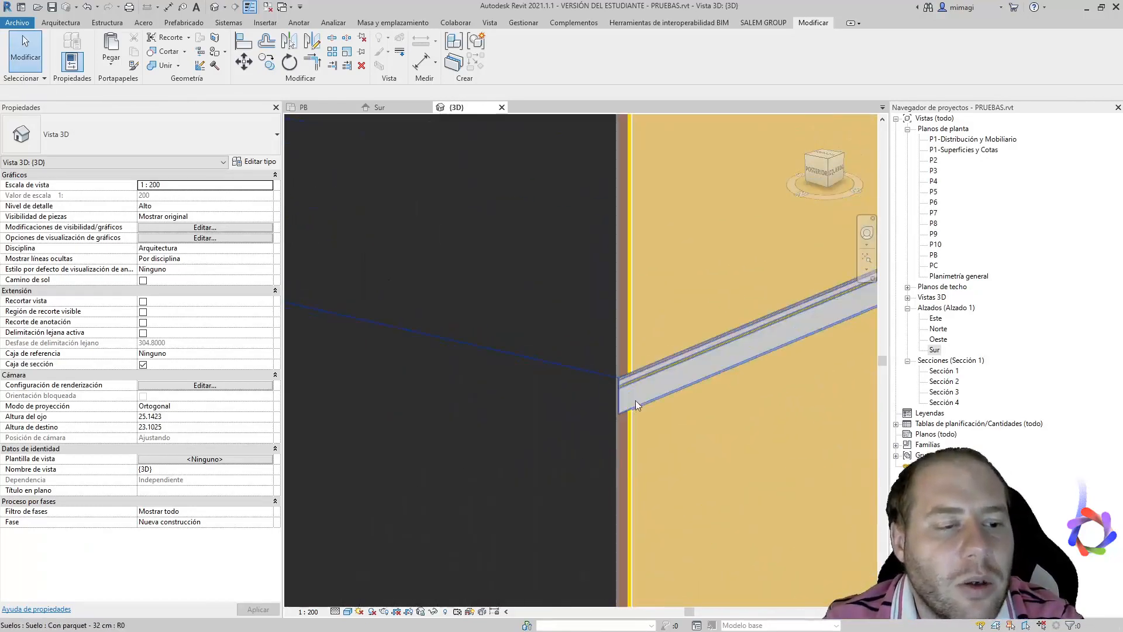
pyautogui.click(599, 320)
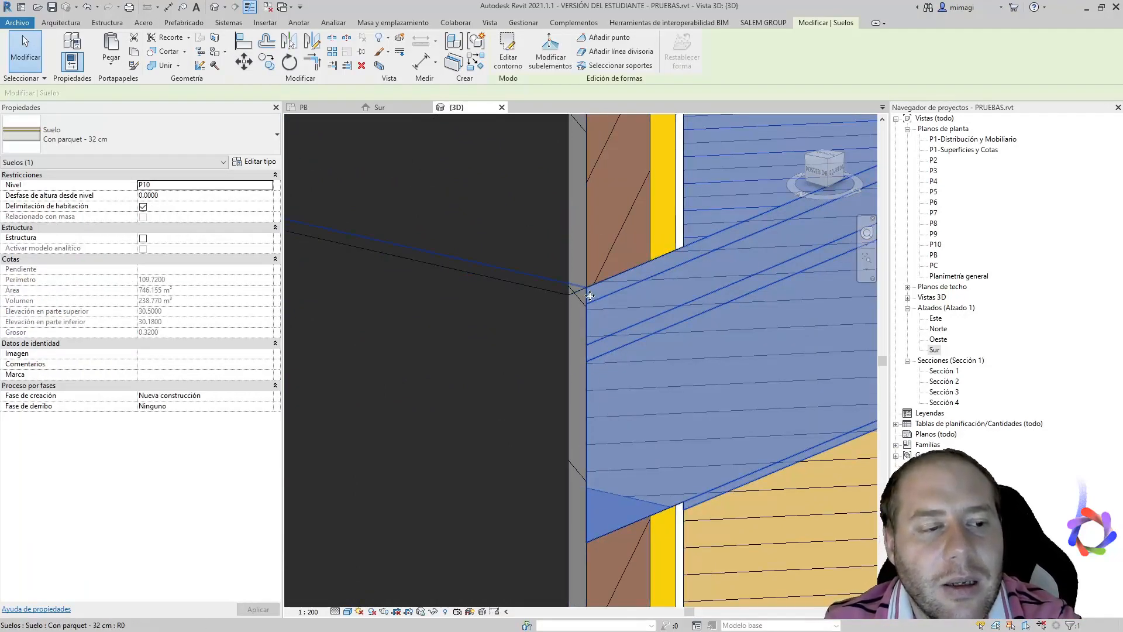
# - Select the stone-clad wall standing on P10 and inspect how its layers meet the parquet floor's layers
pyautogui.scroll(-1, 616, 368)
pyautogui.click(634, 229)
pyautogui.scroll(4, 646, 379)
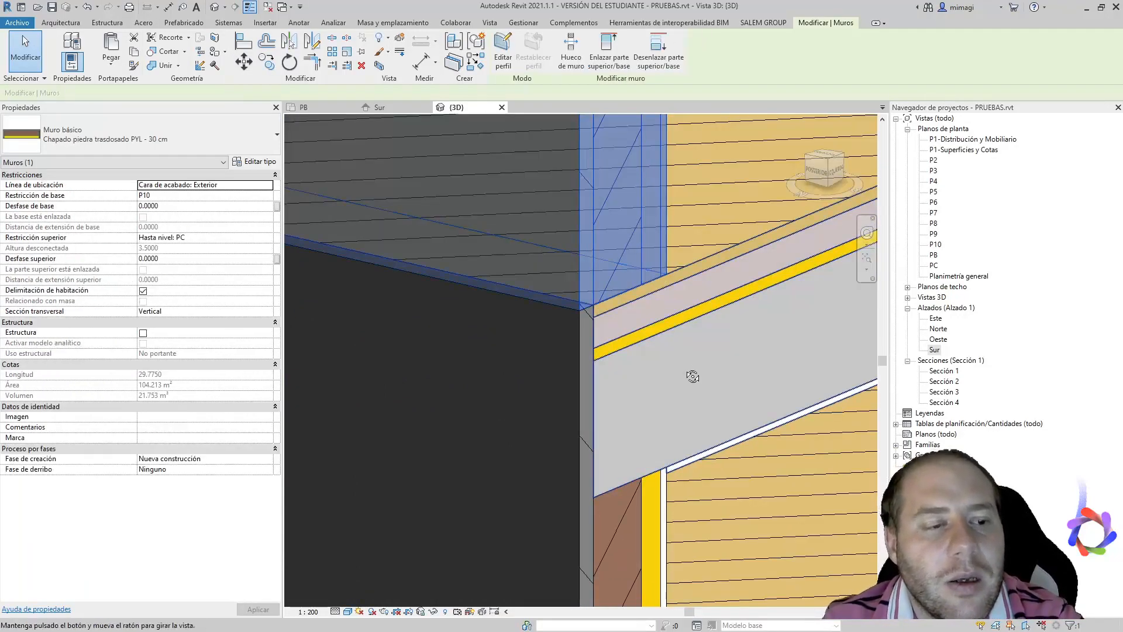
pyautogui.scroll(-2, 646, 379)
pyautogui.scroll(4, 798, 266)
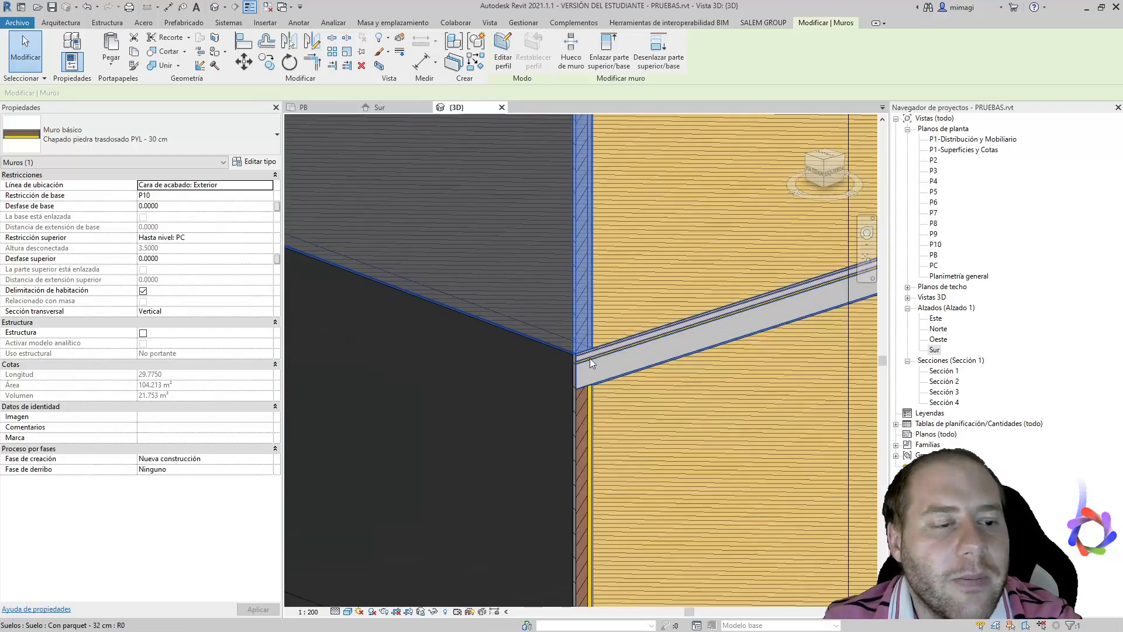
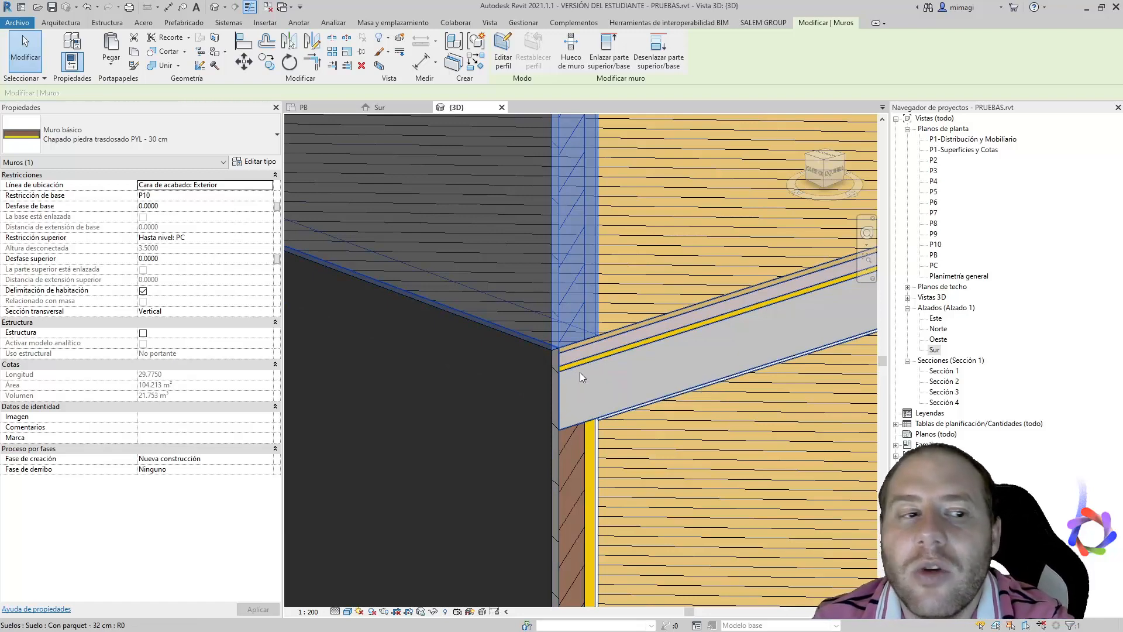
pyautogui.scroll(-2, 580, 372)
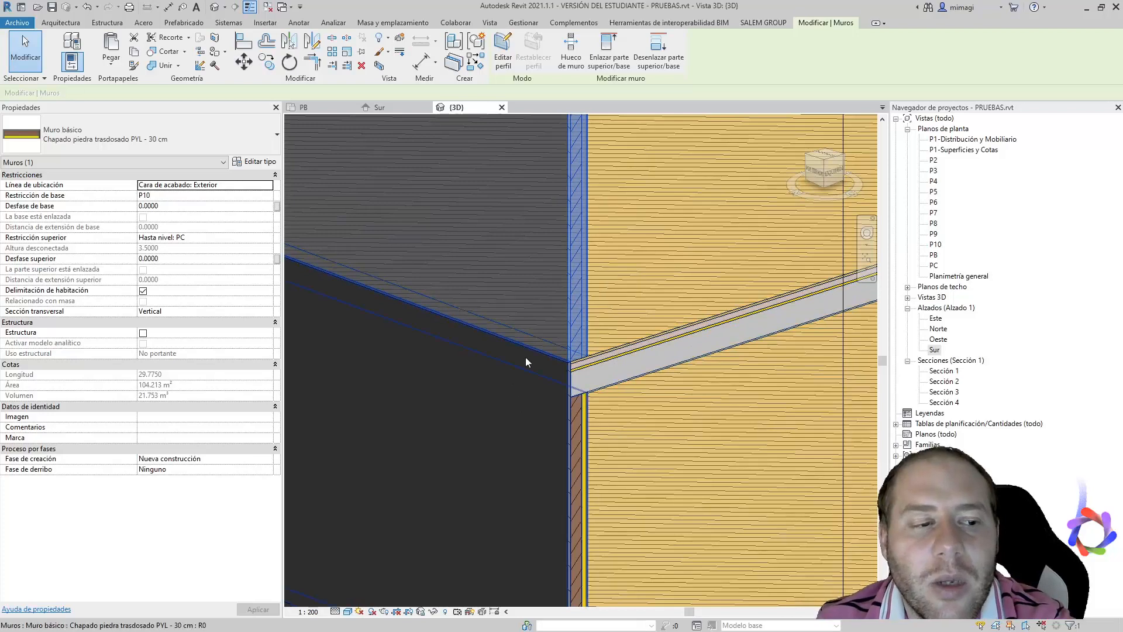
pyautogui.scroll(3, 563, 374)
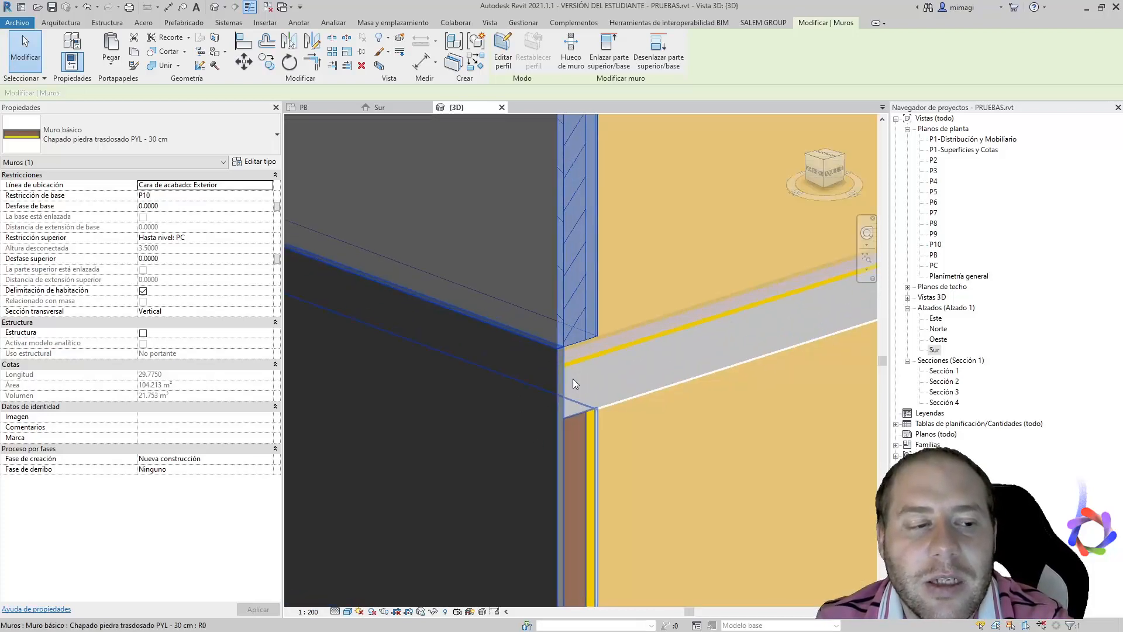
# - Compare the Bajo and Medio detail levels at the wall and floor junction, leaving the 3D view at Bajo
pyautogui.click(336, 611)
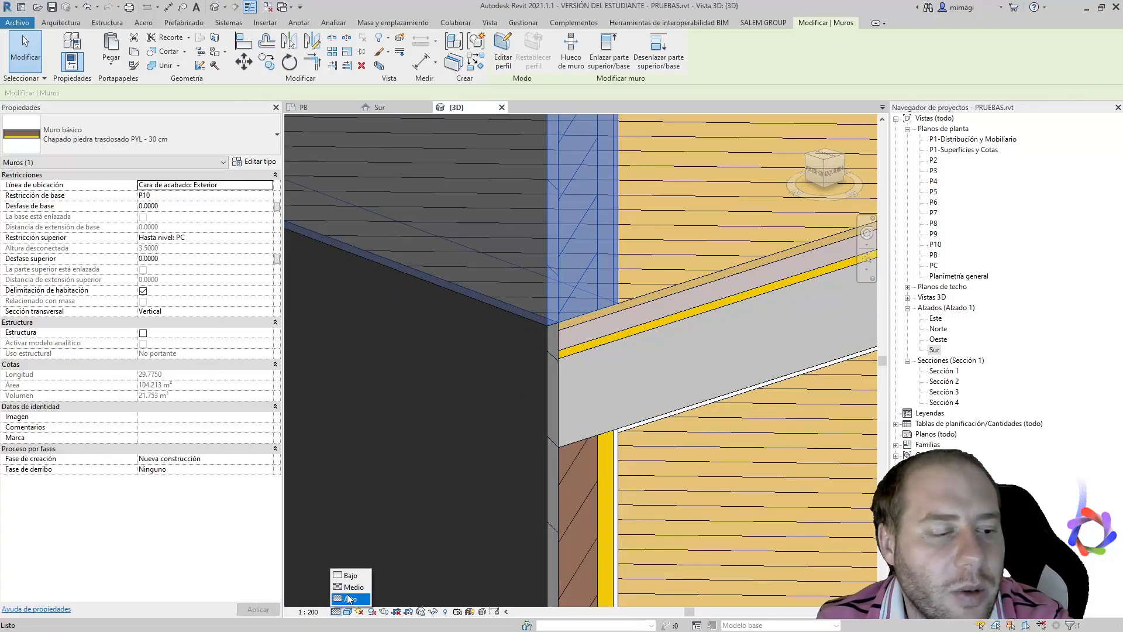
pyautogui.click(349, 576)
pyautogui.press('Escape')
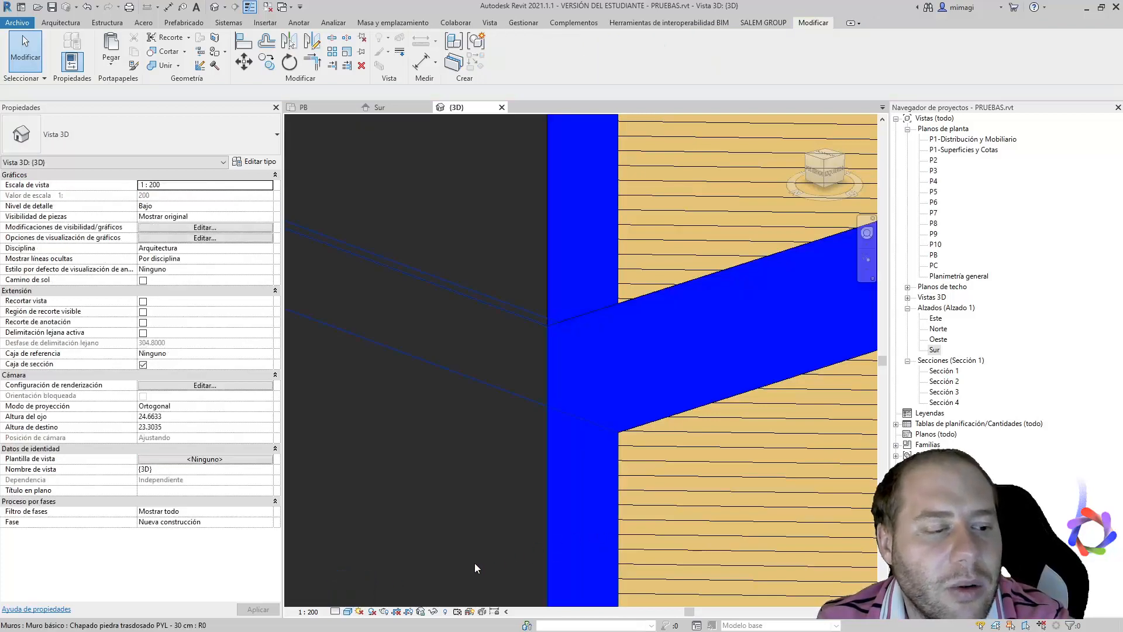
pyautogui.click(335, 611)
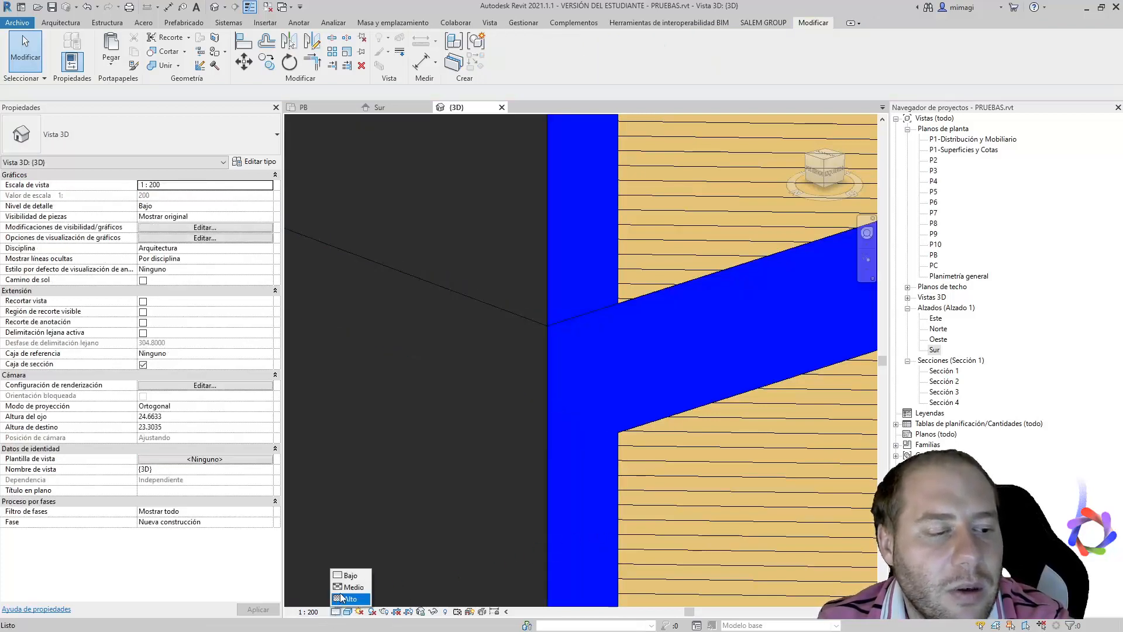
pyautogui.click(351, 586)
pyautogui.click(336, 611)
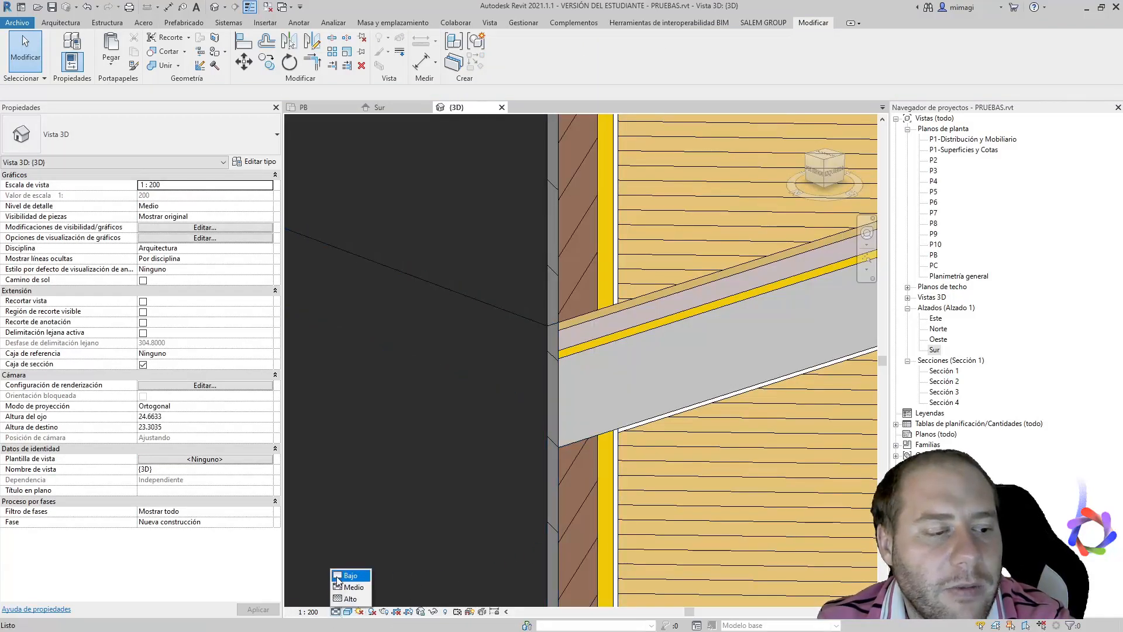
pyautogui.click(349, 576)
pyautogui.scroll(-3, 585, 395)
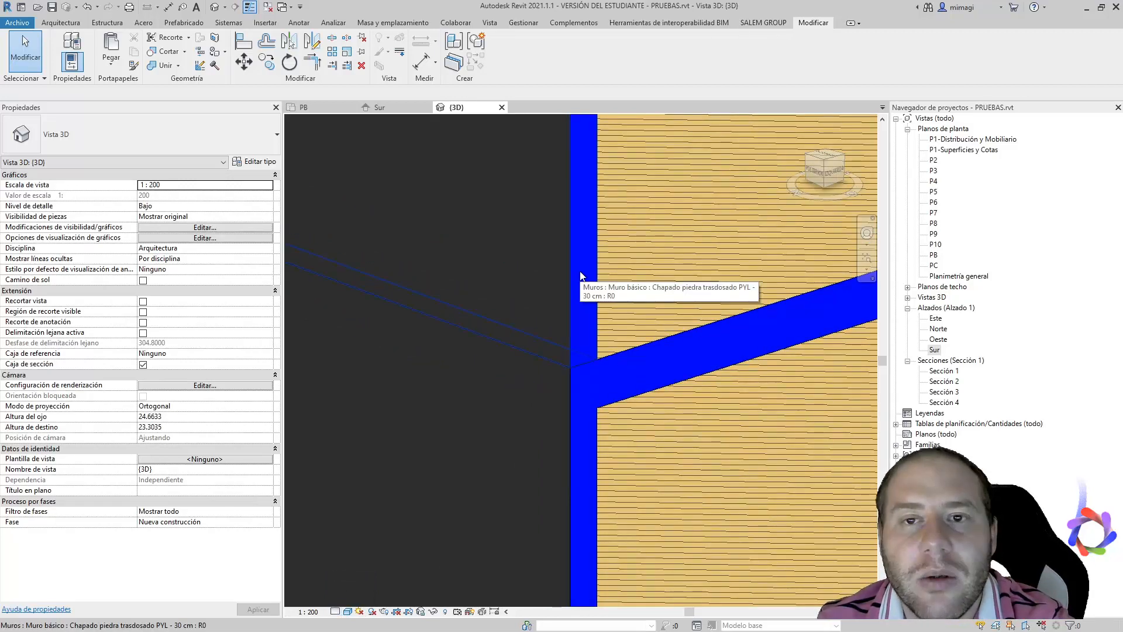
# - Choose <Relleno uniforme> as the low-detail fill pattern for the Chapado piedra trasdosado PYL - 30 cm wall type
pyautogui.click(575, 235)
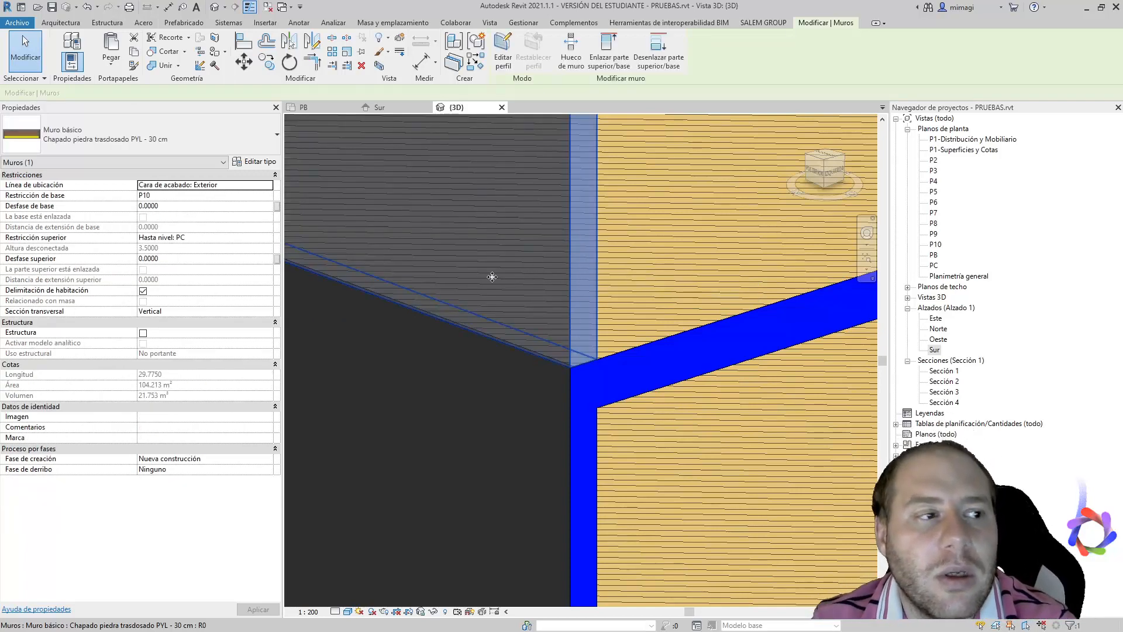
pyautogui.click(257, 164)
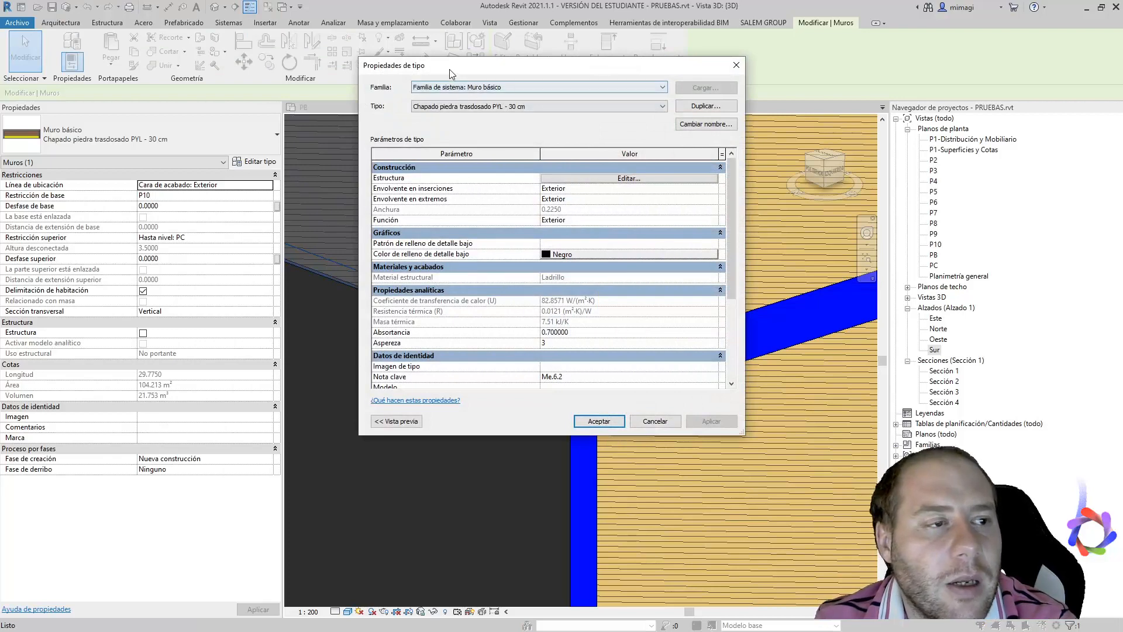
pyautogui.moveTo(449, 70); pyautogui.dragTo(186, 103)
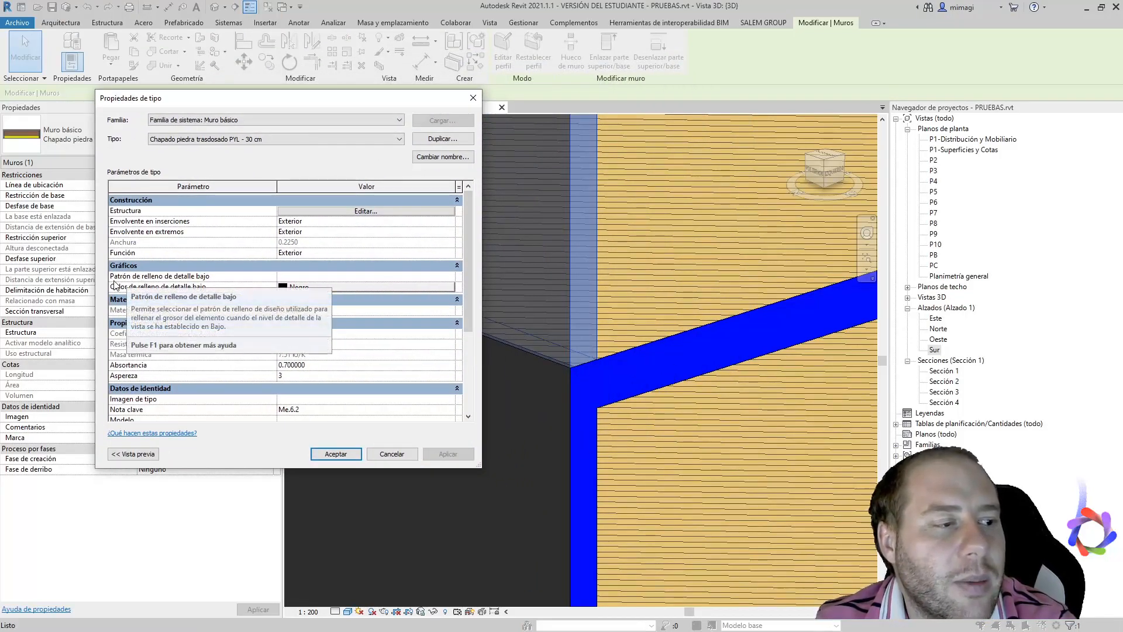
pyautogui.click(300, 275)
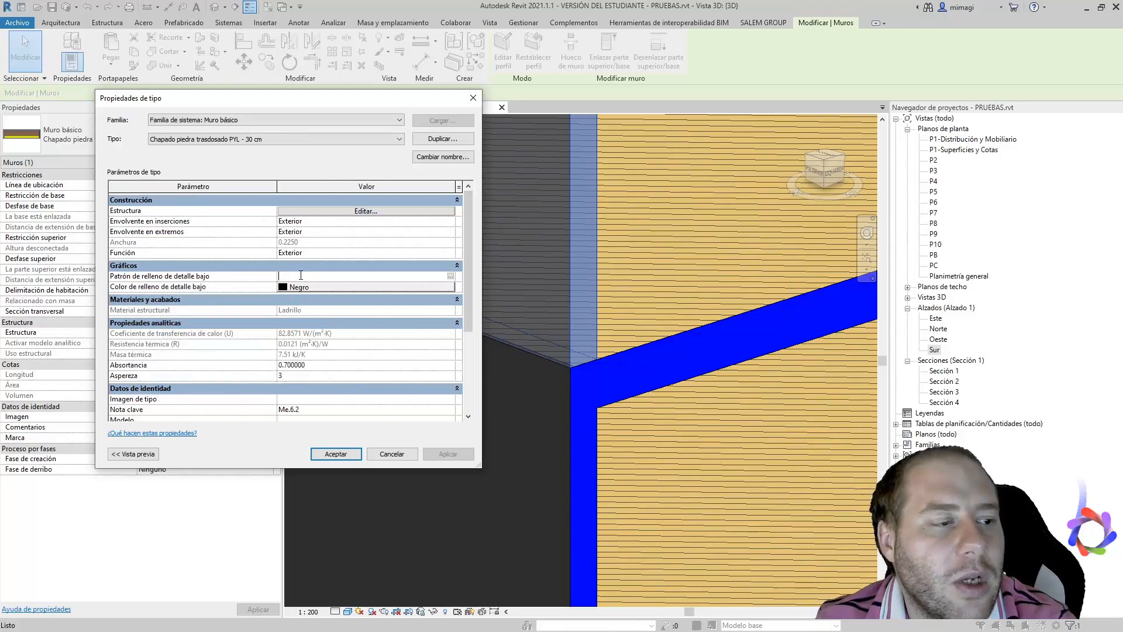
pyautogui.click(451, 276)
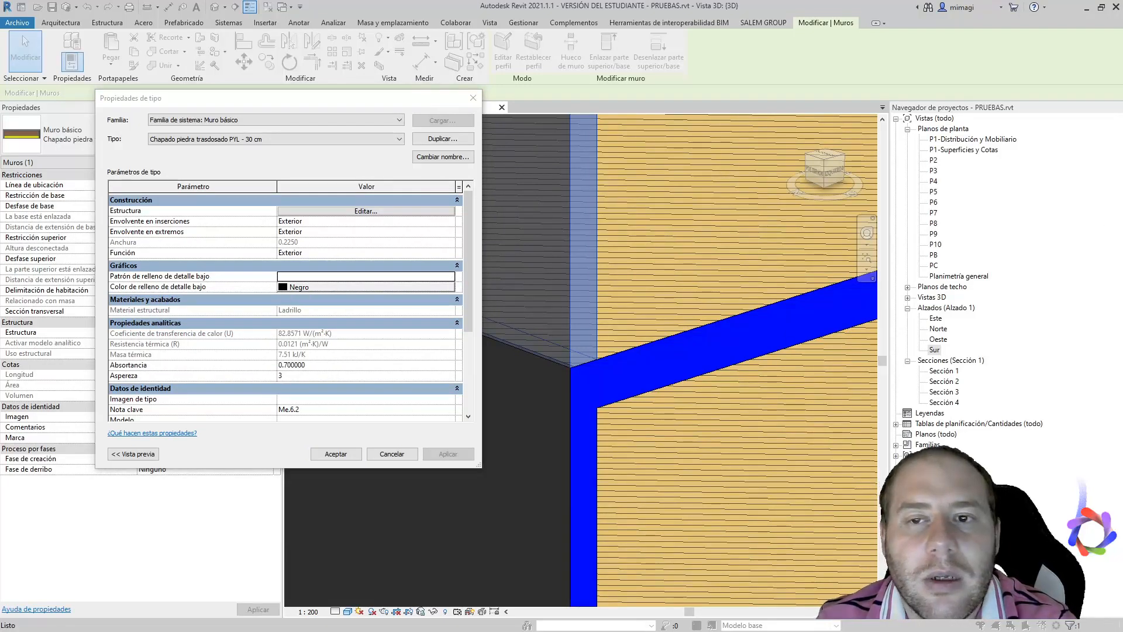
pyautogui.moveTo(764, 184); pyautogui.dragTo(356, 103)
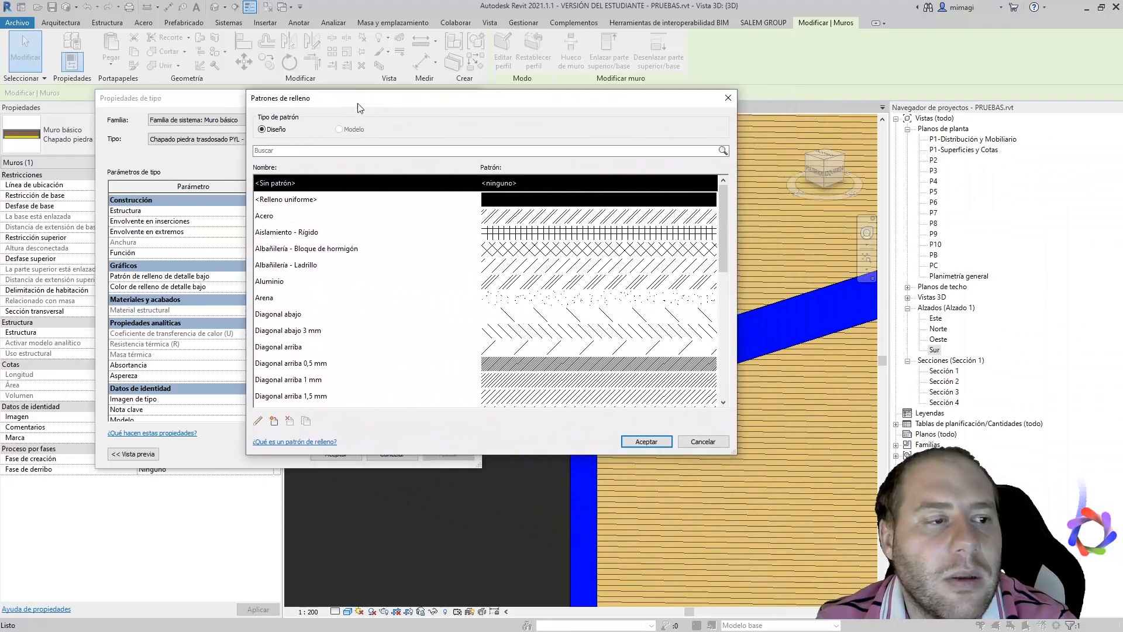
pyautogui.click(531, 202)
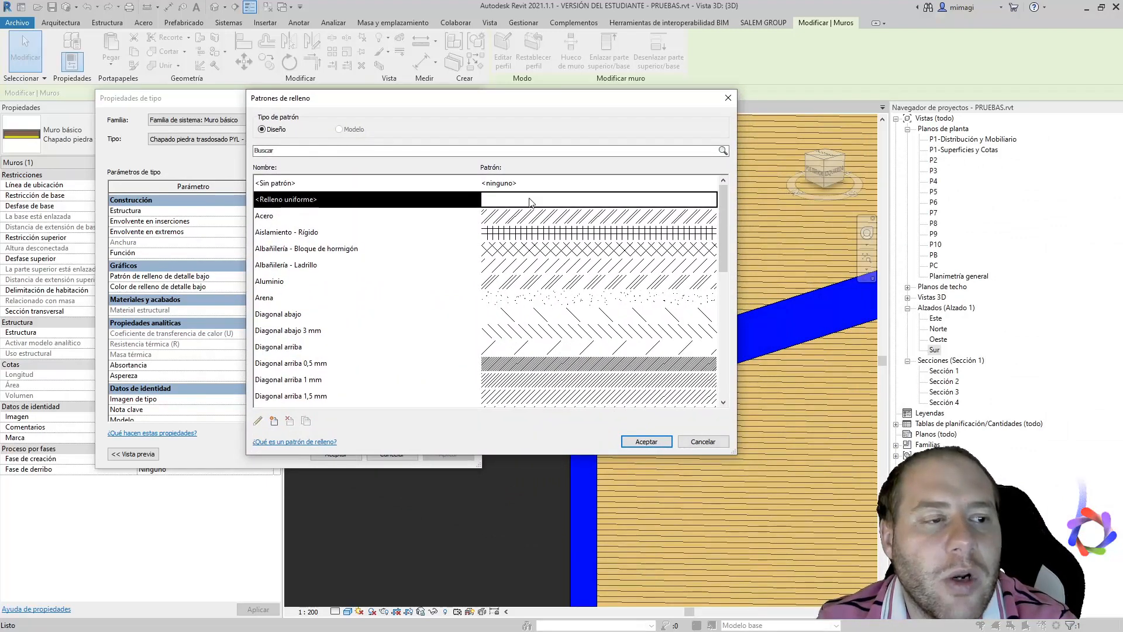
# - Give the Chapado piedra trasdosado PYL - 30 cm wall type a <Relleno uniforme> low-detail fill coloured RGB 128-064-064 and apply it
pyautogui.click(646, 441)
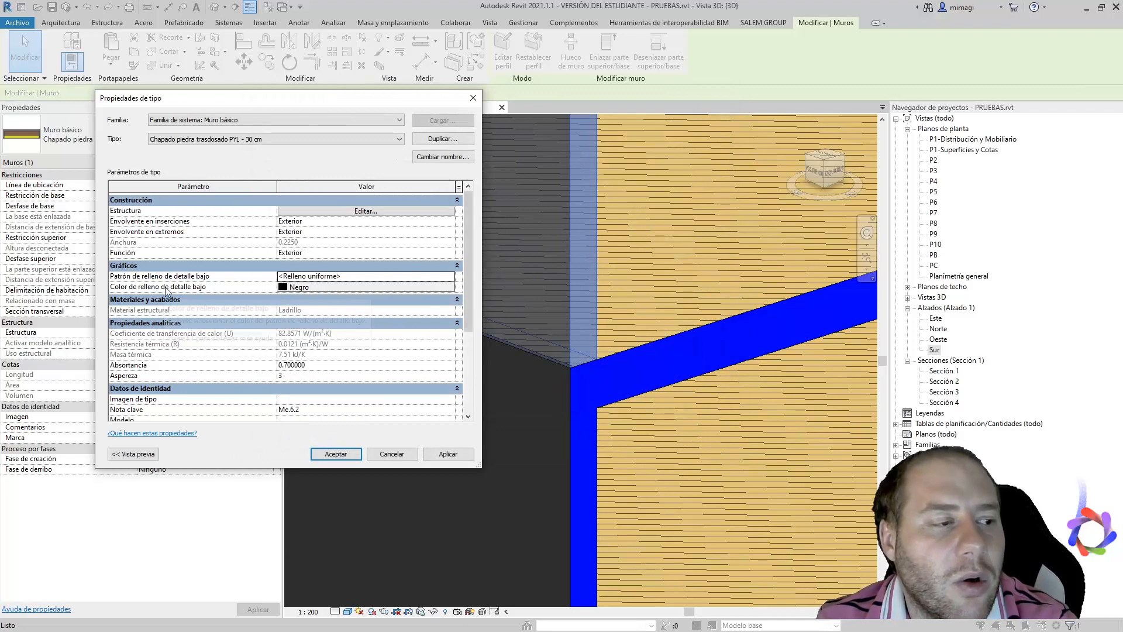
pyautogui.click(314, 287)
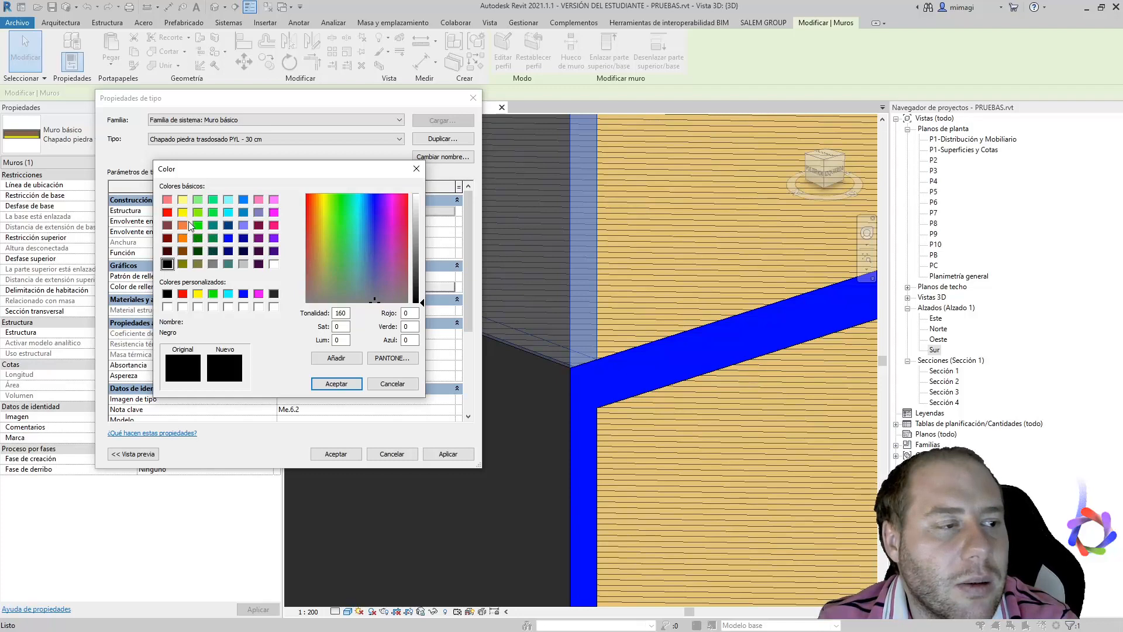
pyautogui.click(168, 225)
pyautogui.click(348, 384)
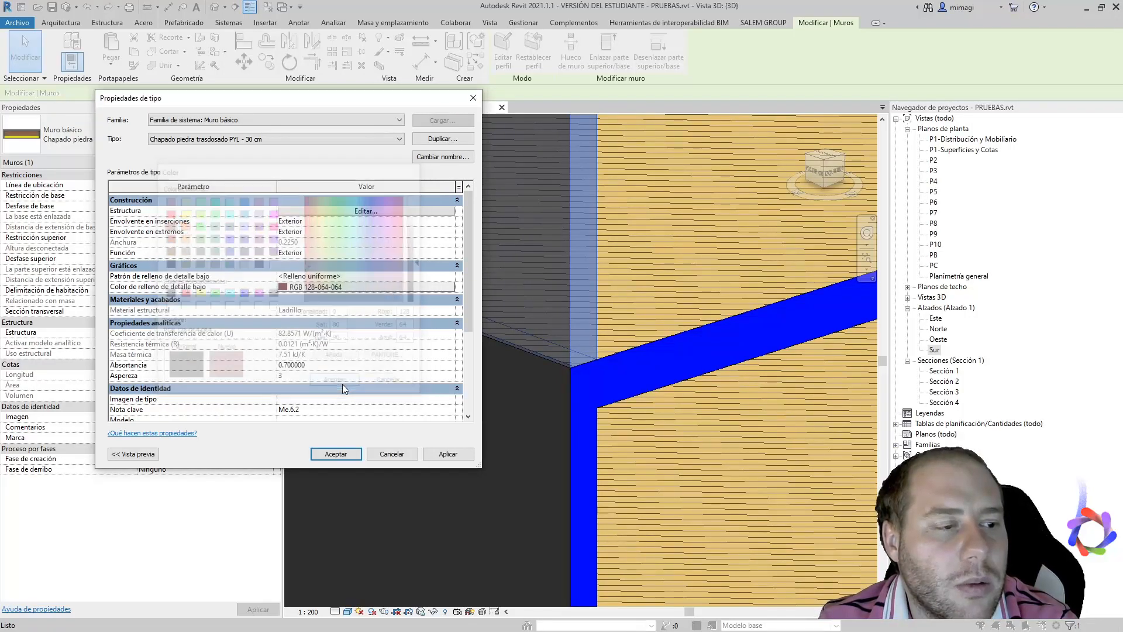
pyautogui.click(448, 455)
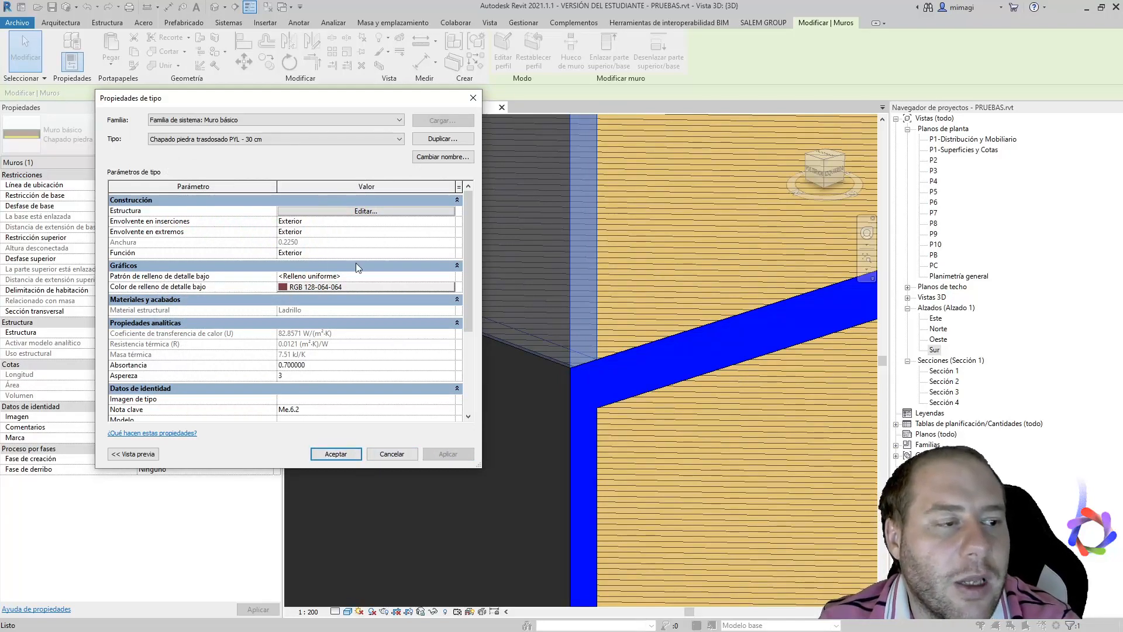
pyautogui.click(338, 454)
pyautogui.click(504, 360)
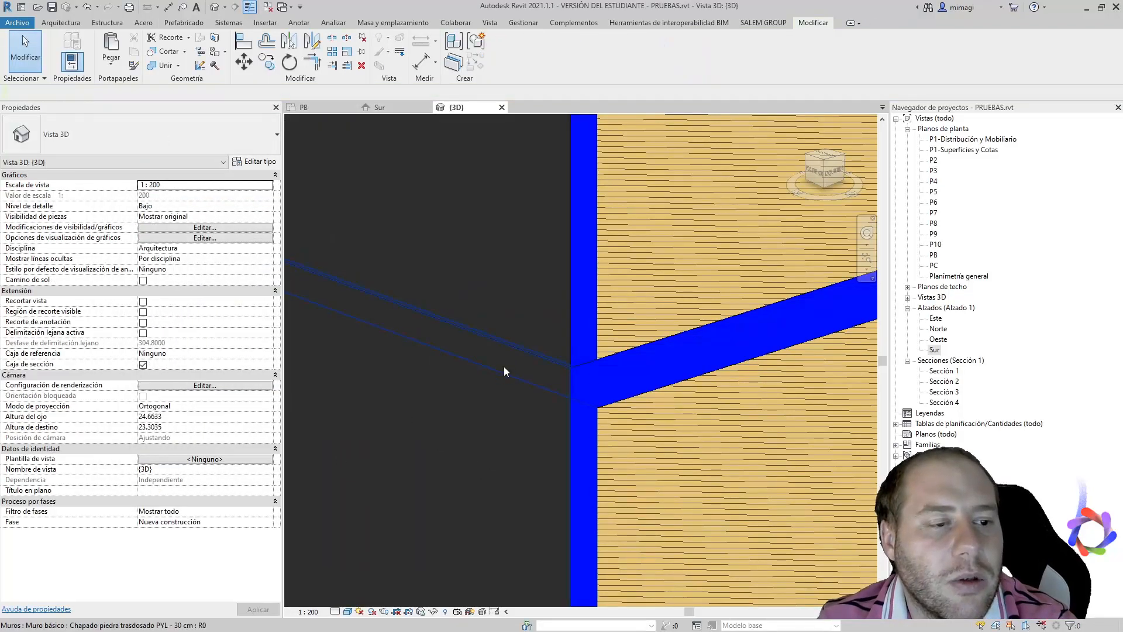
# - Set the detail level of the PB floor plan to Bajo
pyautogui.scroll(-5, 509, 374)
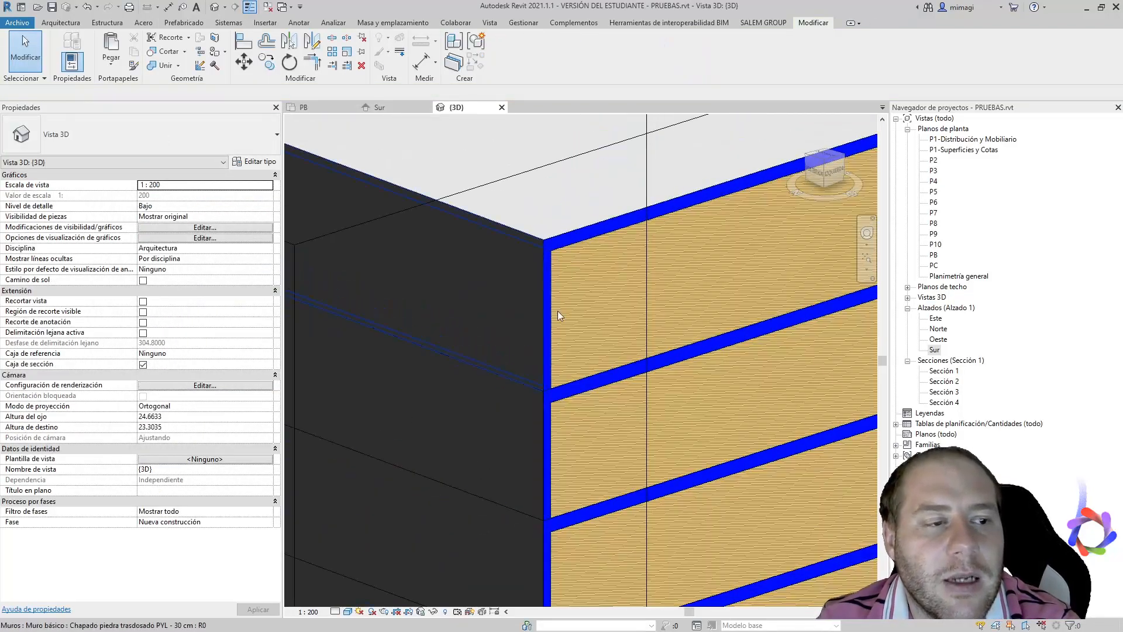
pyautogui.scroll(-1, 548, 281)
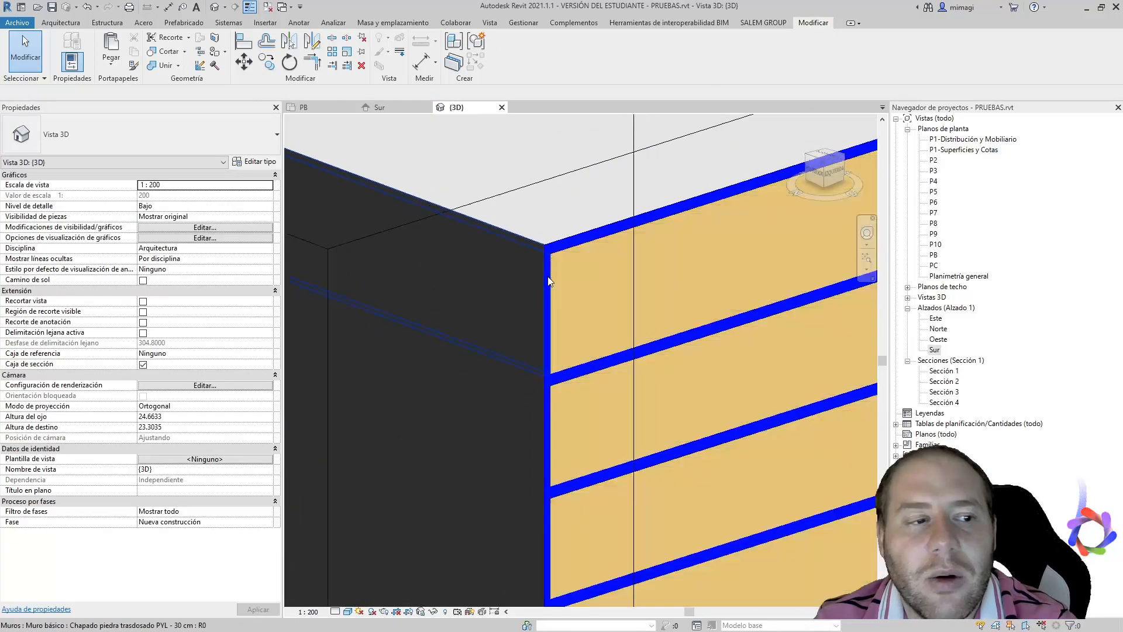
pyautogui.scroll(-2, 549, 281)
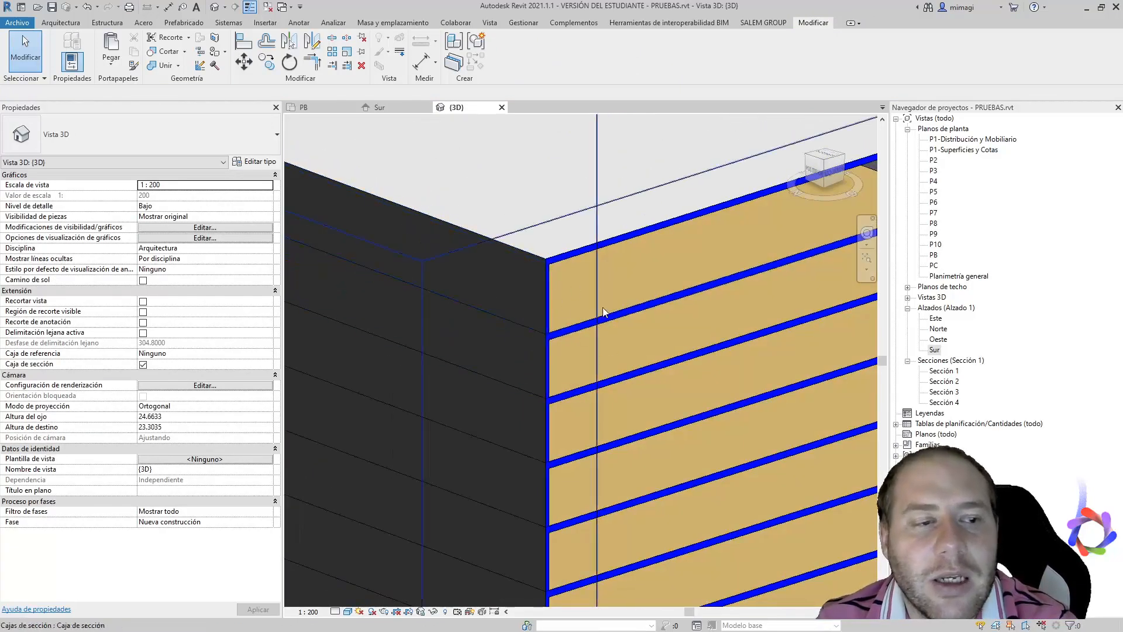
pyautogui.click(376, 107)
pyautogui.click(342, 111)
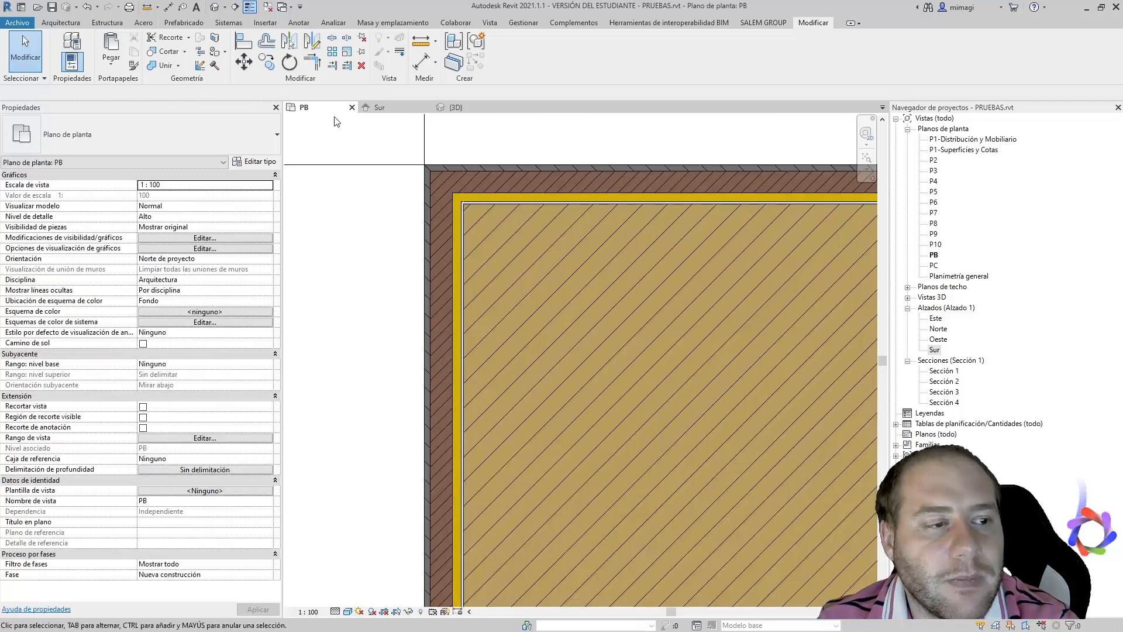
pyautogui.scroll(-1, 438, 236)
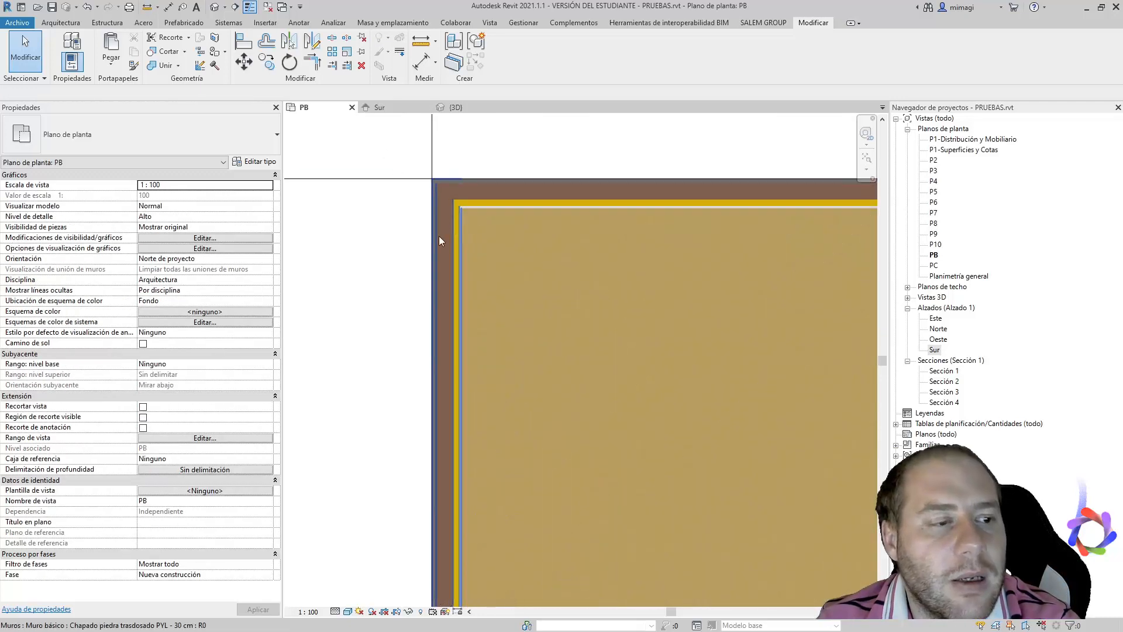
pyautogui.click(335, 611)
pyautogui.click(346, 574)
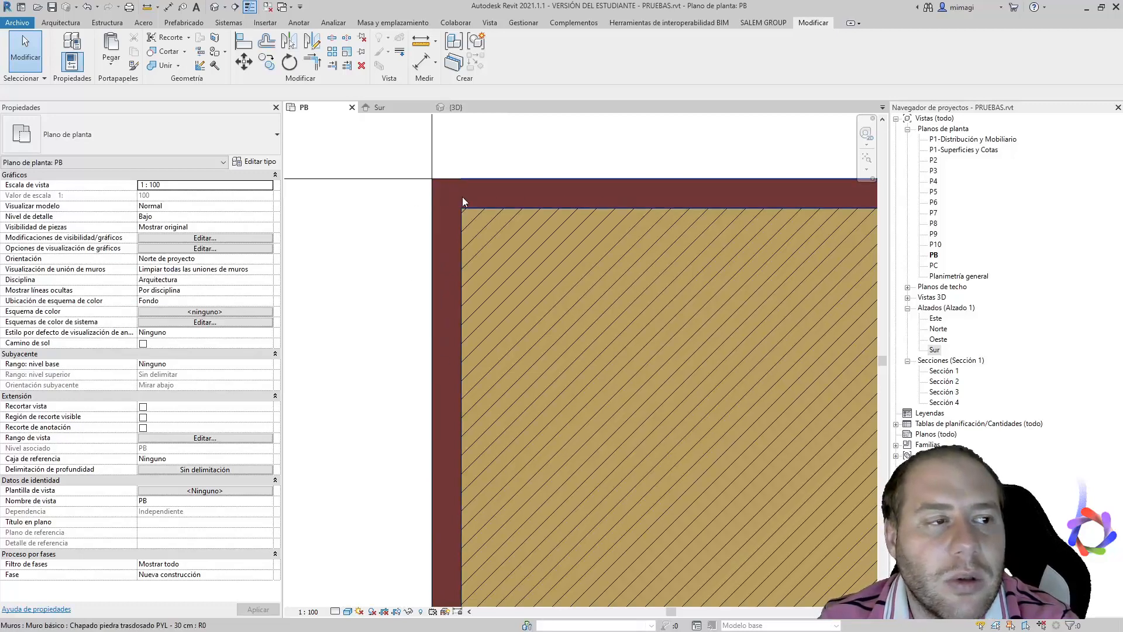
# - Compare the 3D view in the Línea oculta and Sombreado visual styles, and check it against the Sur elevation and PB plan
pyautogui.click(456, 108)
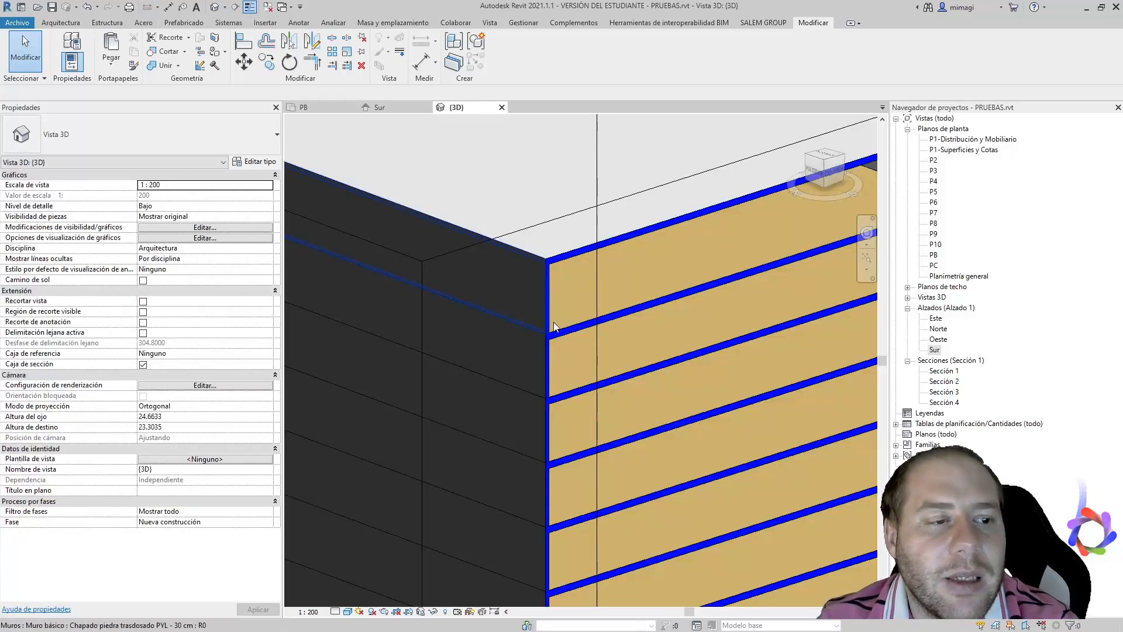
pyautogui.click(348, 612)
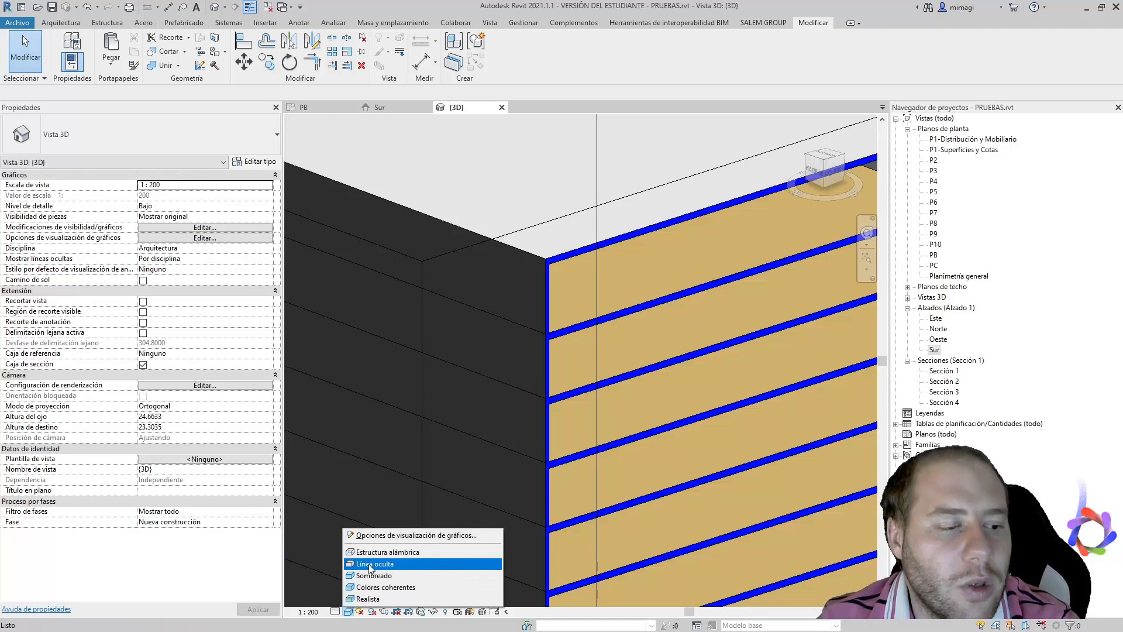
pyautogui.click(370, 564)
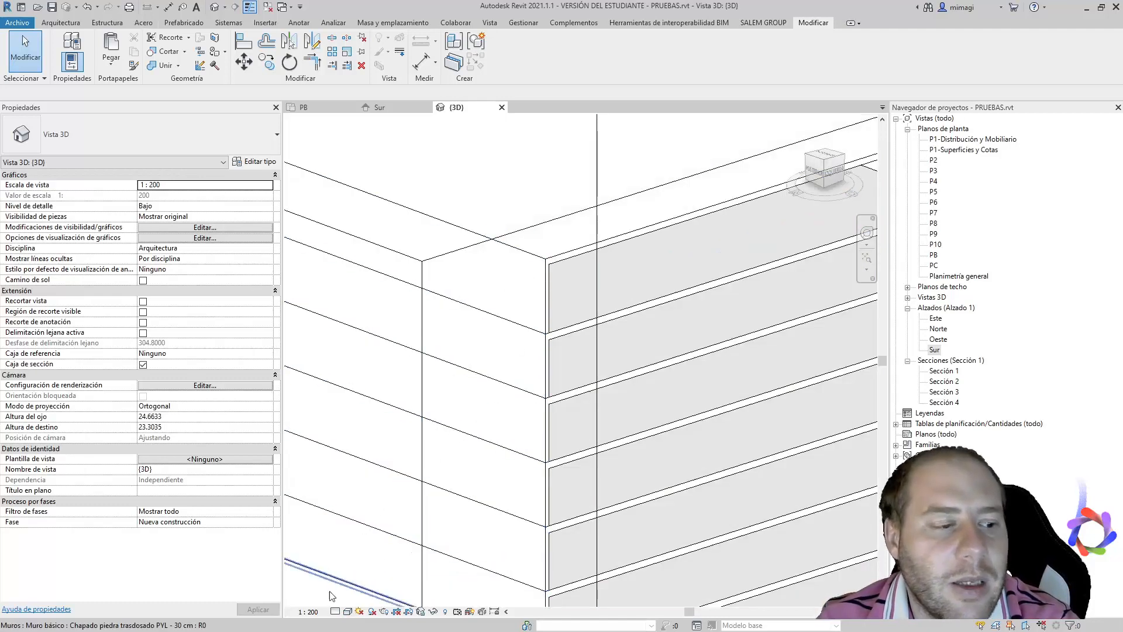
pyautogui.click(347, 611)
pyautogui.click(379, 578)
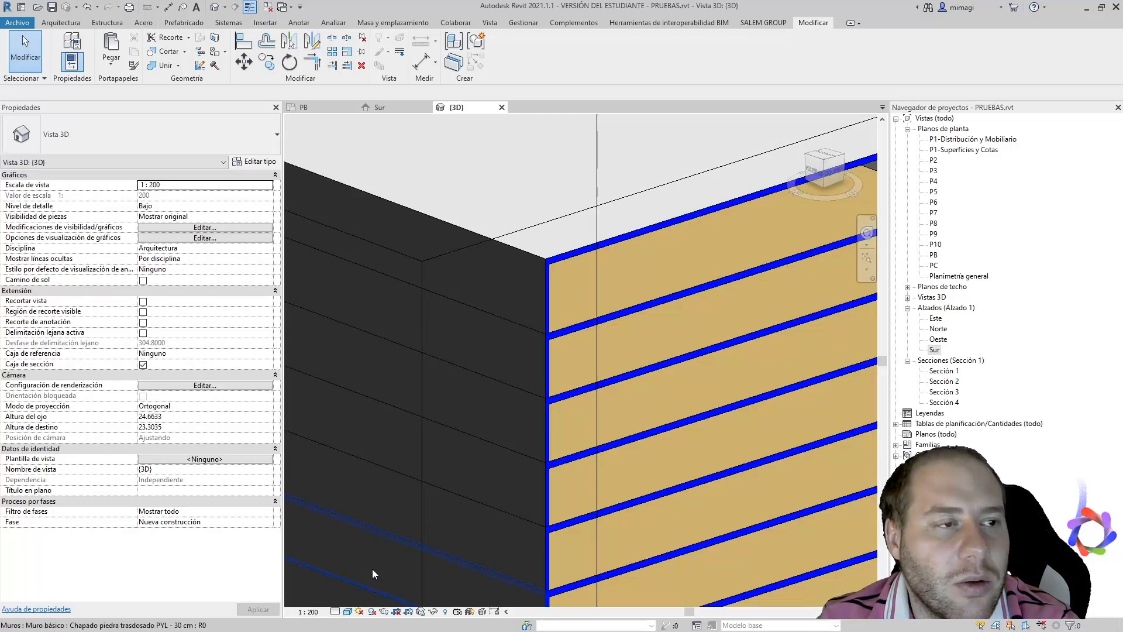
pyautogui.click(384, 107)
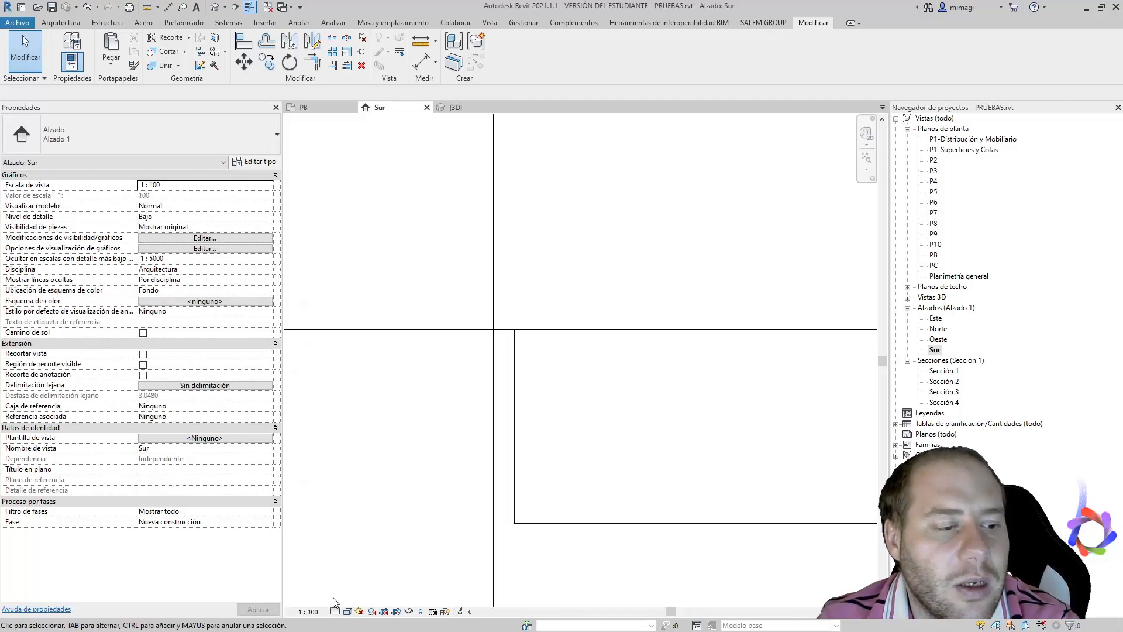
pyautogui.click(345, 107)
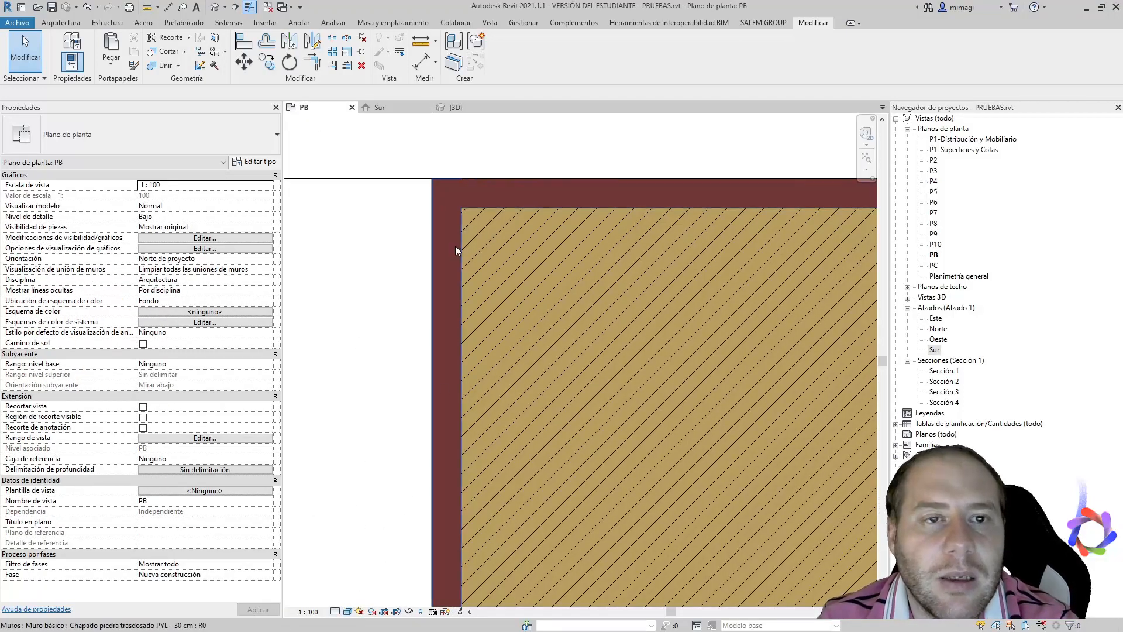
pyautogui.click(455, 108)
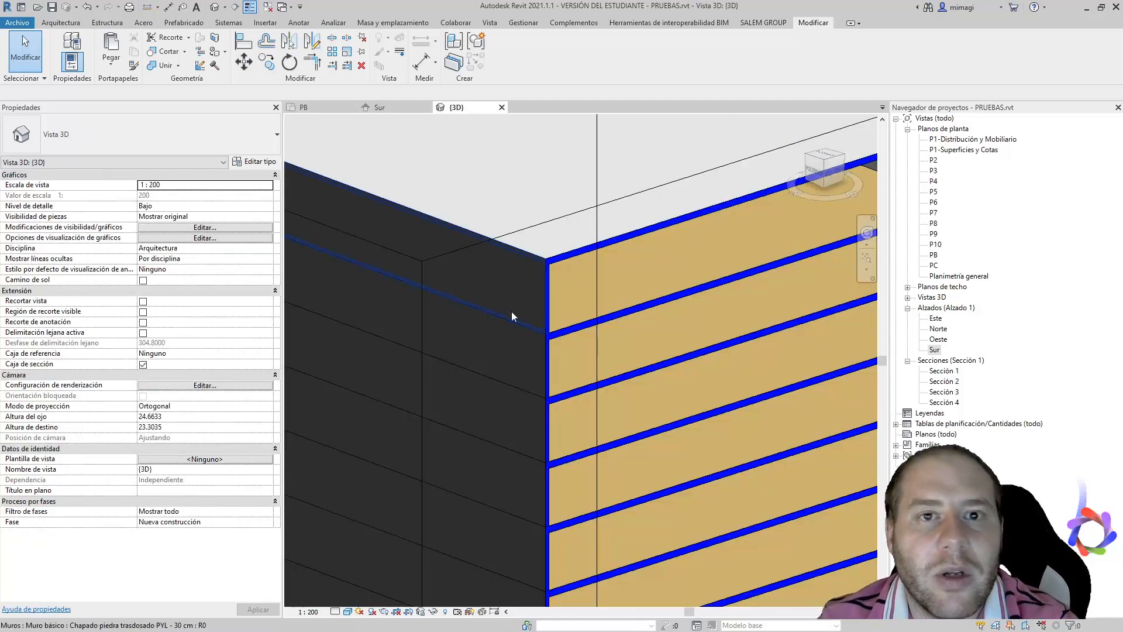
# - Extend the section box outward beyond the building's cut facade, and turn off the Caja de sección option of the 3D view
pyautogui.scroll(-3, 511, 311)
pyautogui.keyDown('shift'); pyautogui.moveTo(510, 357); pyautogui.dragTo(345, 299, button='middle'); pyautogui.keyUp('shift')
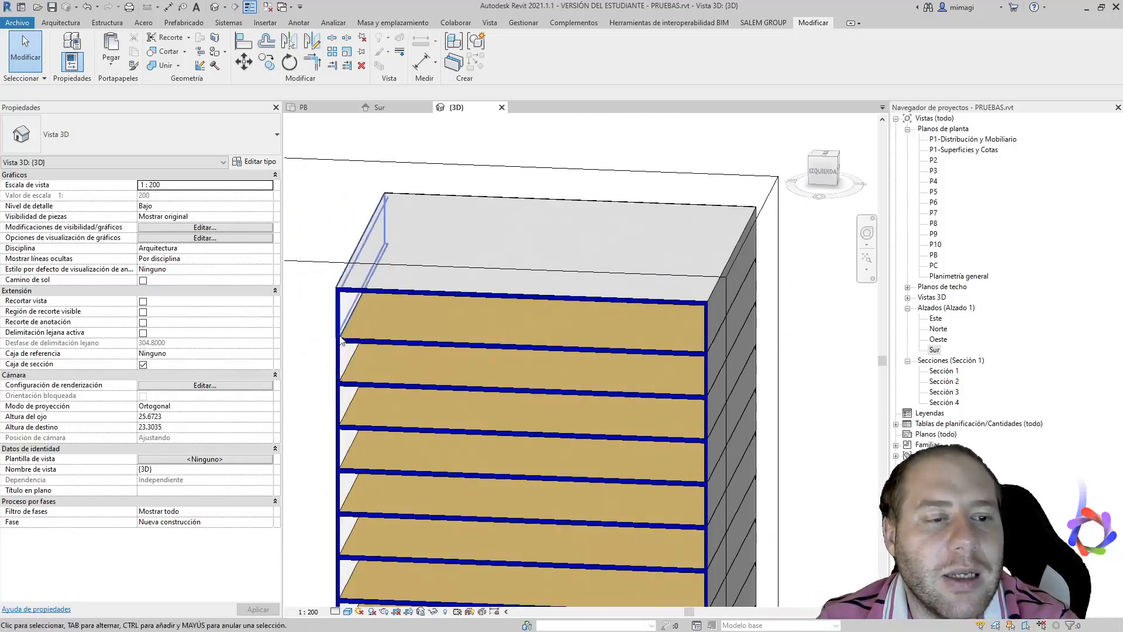
pyautogui.click(328, 268)
pyautogui.scroll(-2, 394, 276)
pyautogui.scroll(4, 661, 234)
pyautogui.keyDown('shift'); pyautogui.moveTo(661, 230); pyautogui.dragTo(643, 304, button='middle'); pyautogui.keyUp('shift')
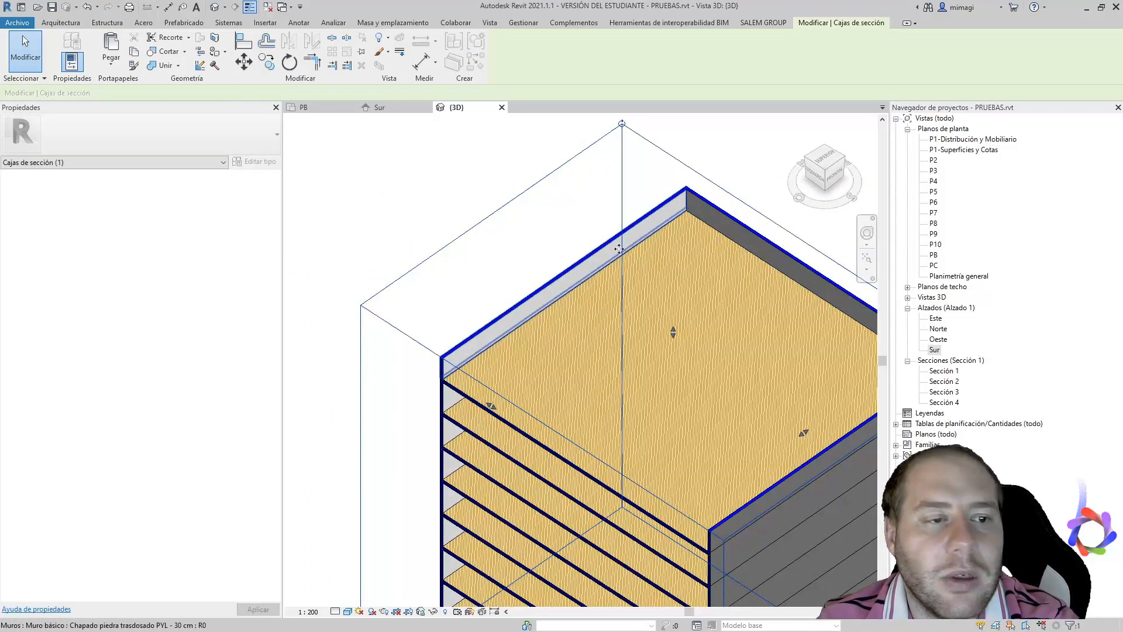
pyautogui.moveTo(808, 310); pyautogui.dragTo(542, 429, button='middle')
pyautogui.scroll(-2, 591, 290)
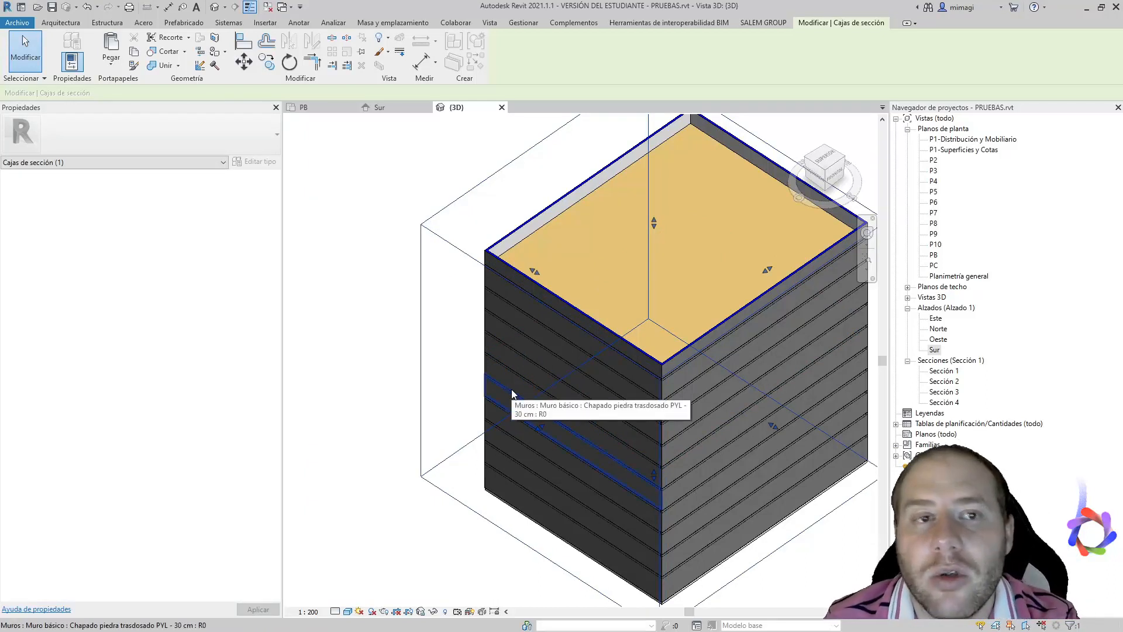
pyautogui.keyDown('shift'); pyautogui.moveTo(460, 343); pyautogui.dragTo(491, 320, button='middle'); pyautogui.keyUp('shift')
pyautogui.press('Escape')
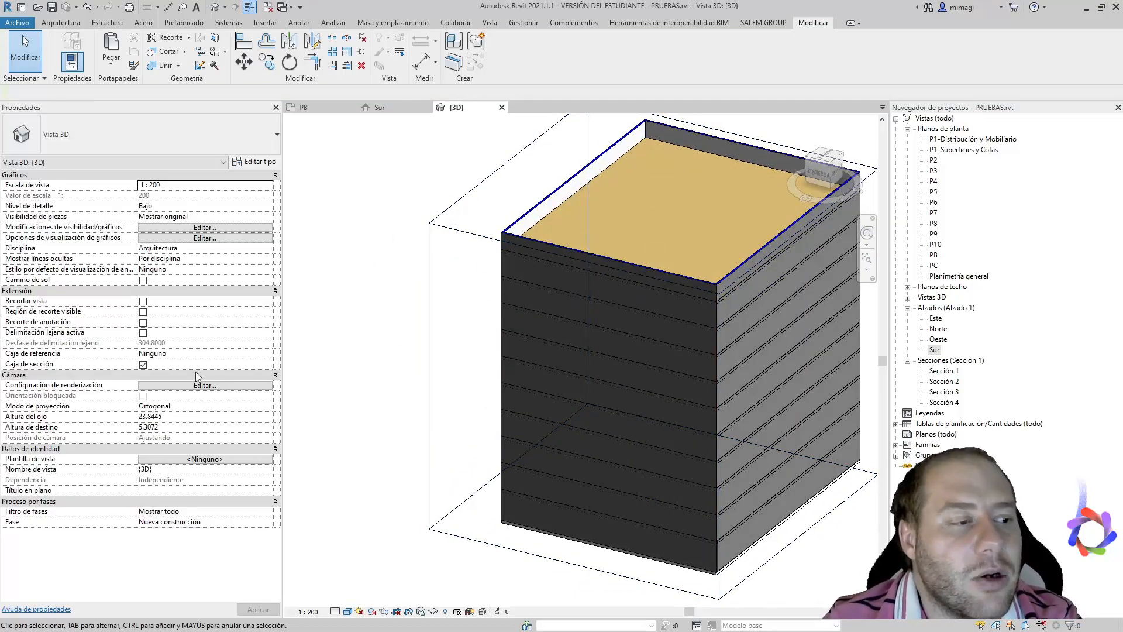
pyautogui.click(142, 364)
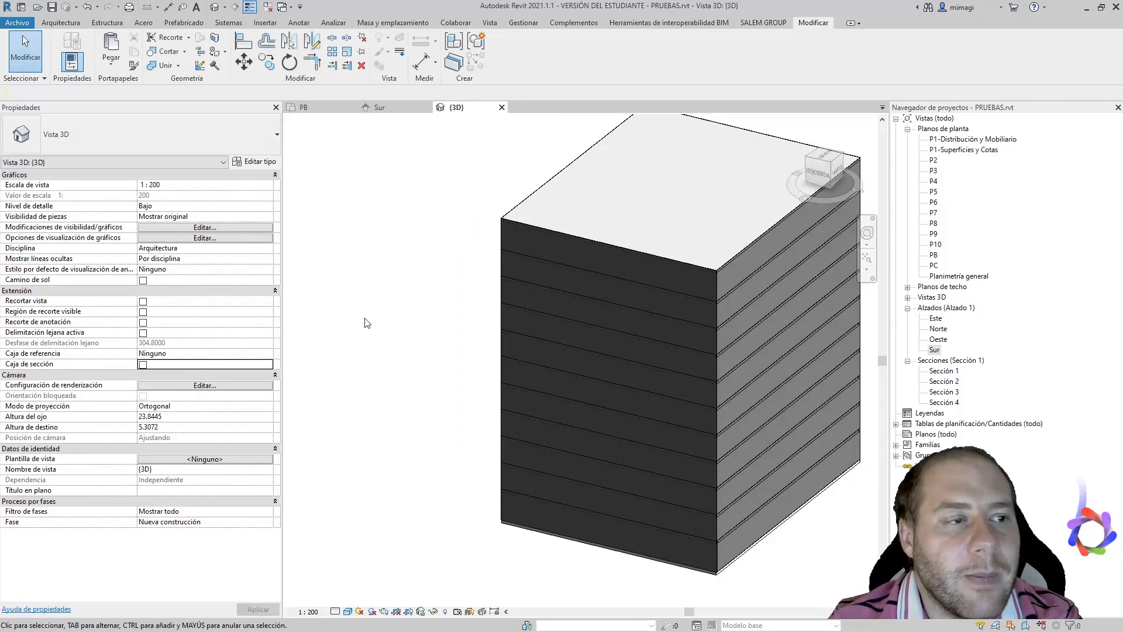
# - Inspect the top slab and the stacked facade walls of the upper storeys by selecting them one after another
pyautogui.click(565, 193)
pyautogui.click(565, 273)
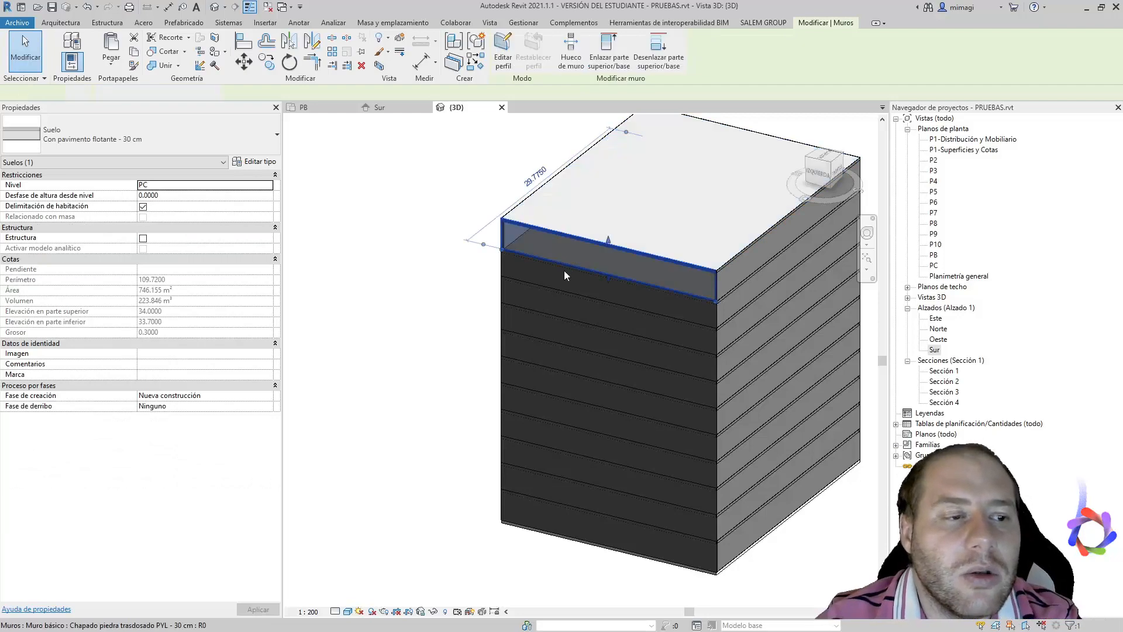
pyautogui.click(565, 280)
pyautogui.click(570, 310)
pyautogui.moveTo(574, 366); pyautogui.dragTo(574, 383)
pyautogui.click(436, 310)
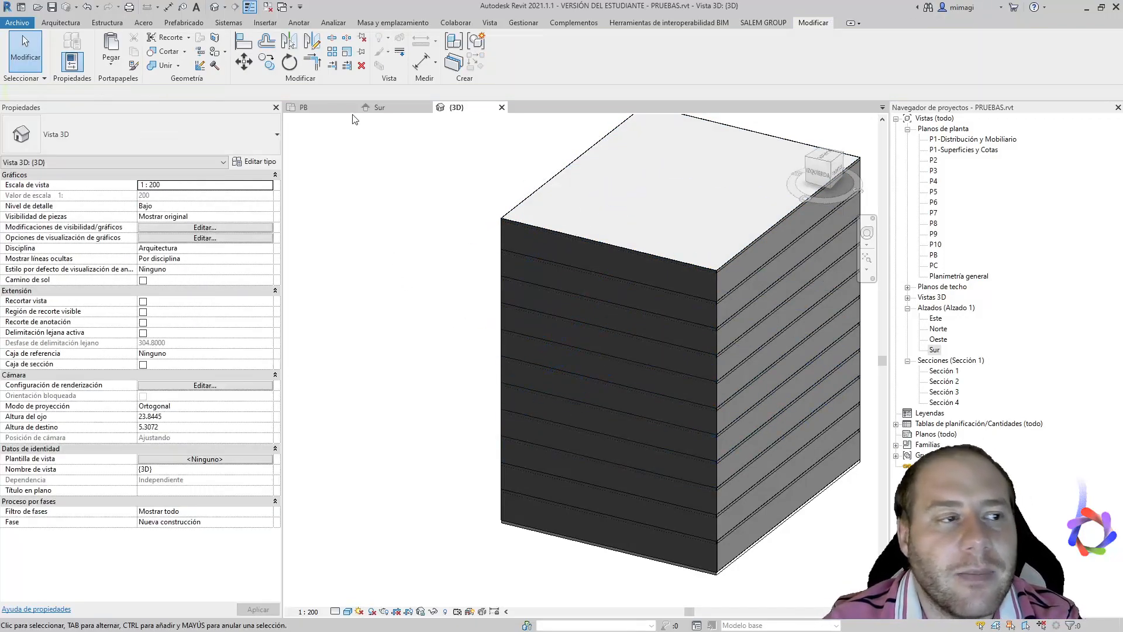
# - Show the whole PB floor plan and open the dialog for loading a family
pyautogui.click(319, 107)
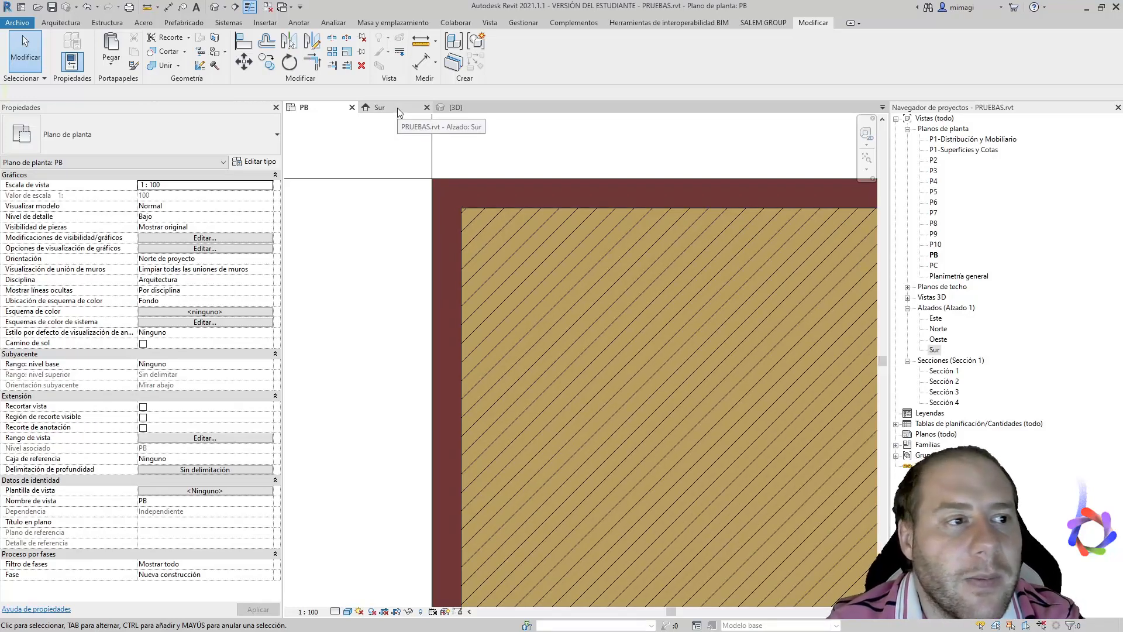
pyautogui.scroll(-10, 374, 189)
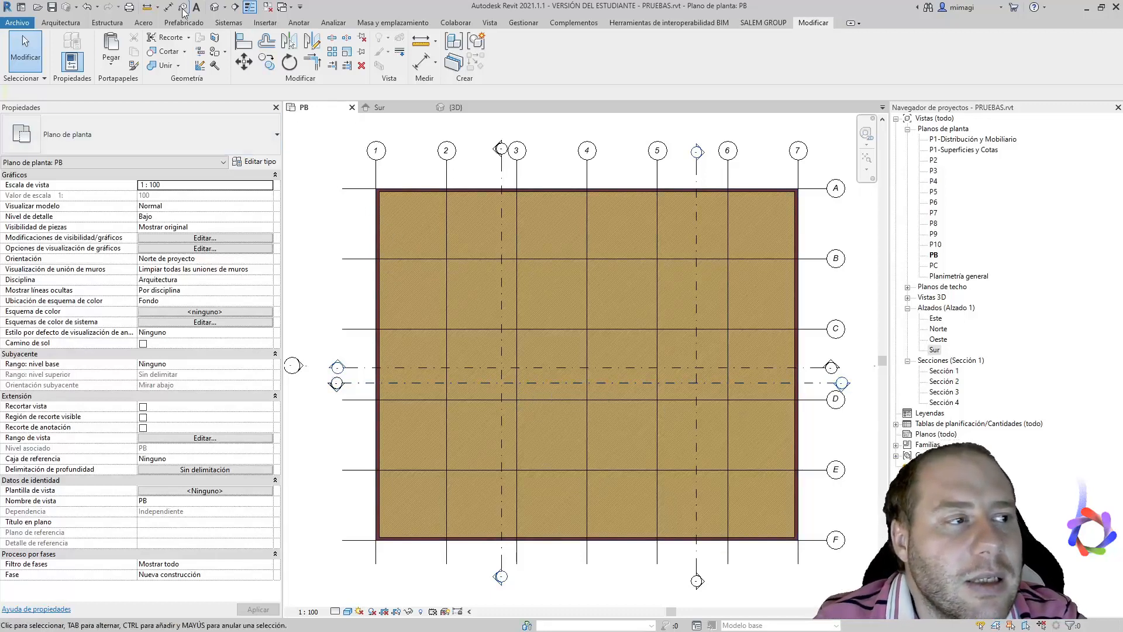
pyautogui.click(62, 23)
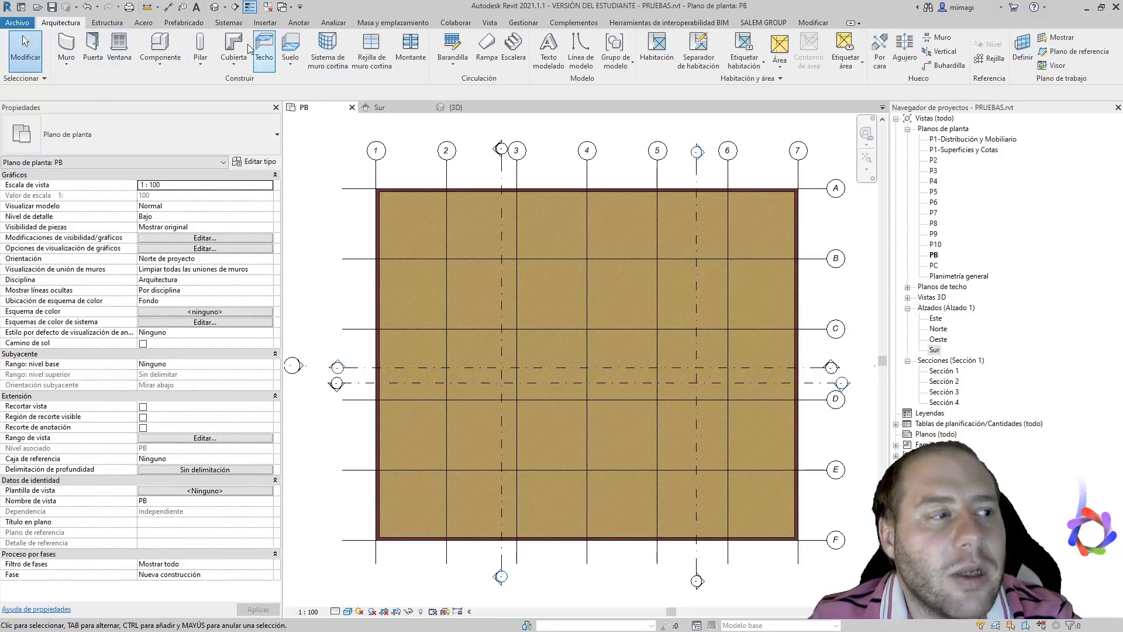
pyautogui.click(266, 23)
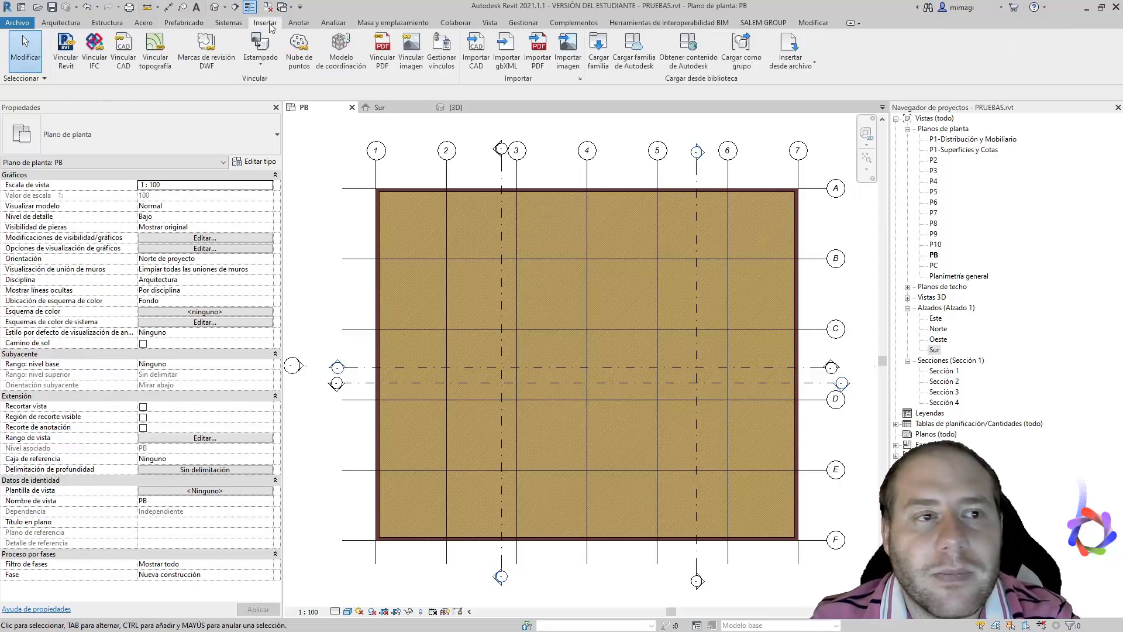
pyautogui.click(599, 49)
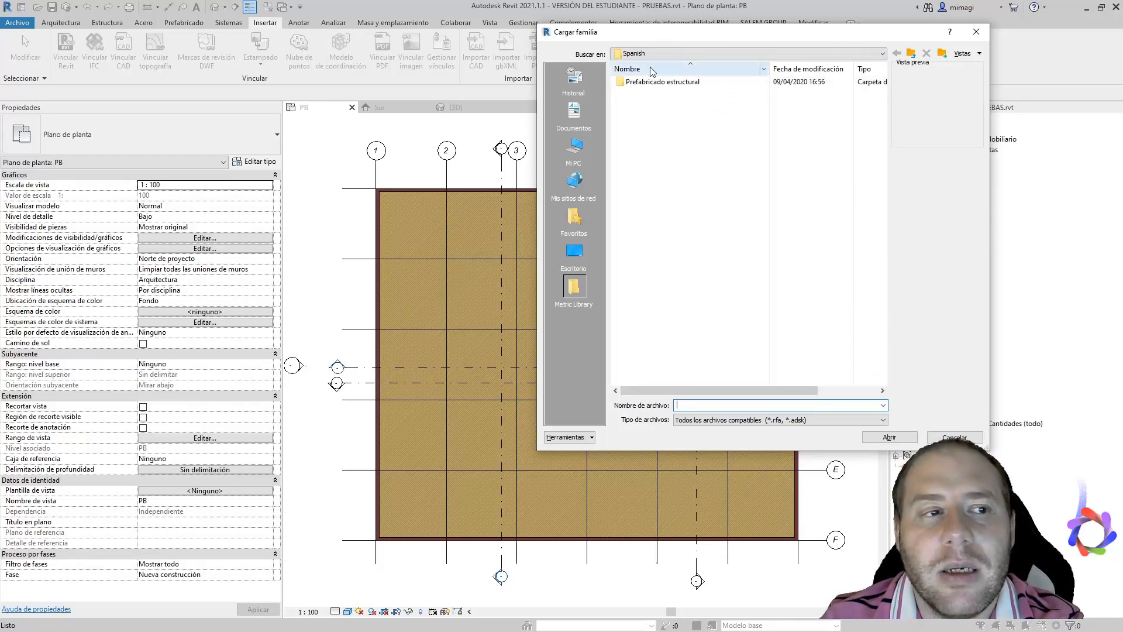
# - Look at the family categories in the English folder of the RVT 2021 Libraries, and return to the Libraries folder
pyautogui.click(660, 54)
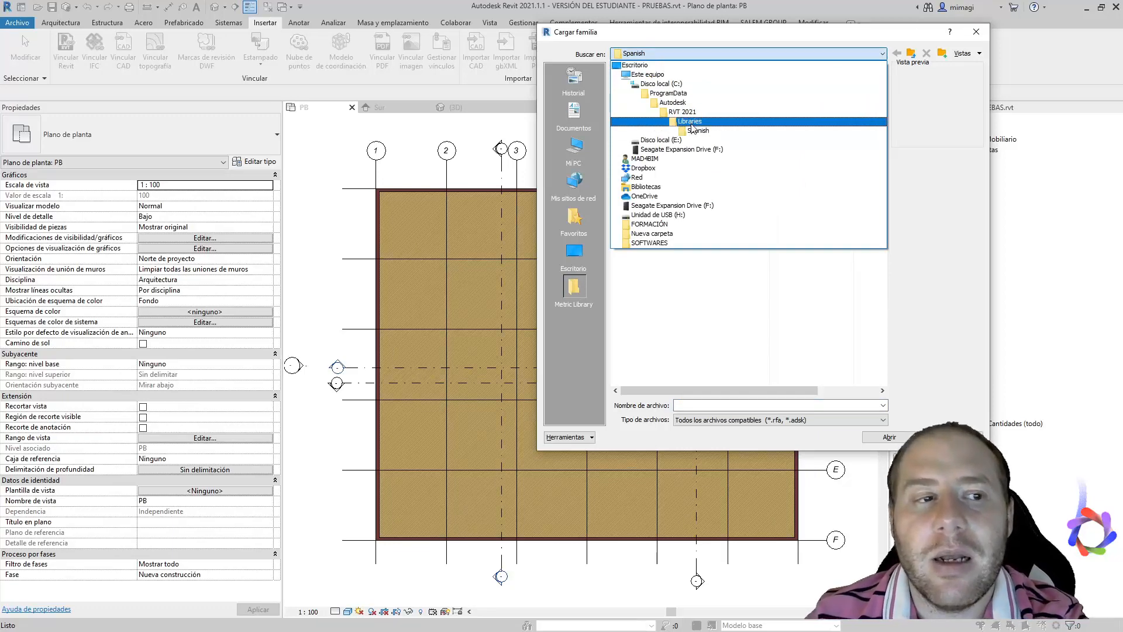
pyautogui.click(691, 122)
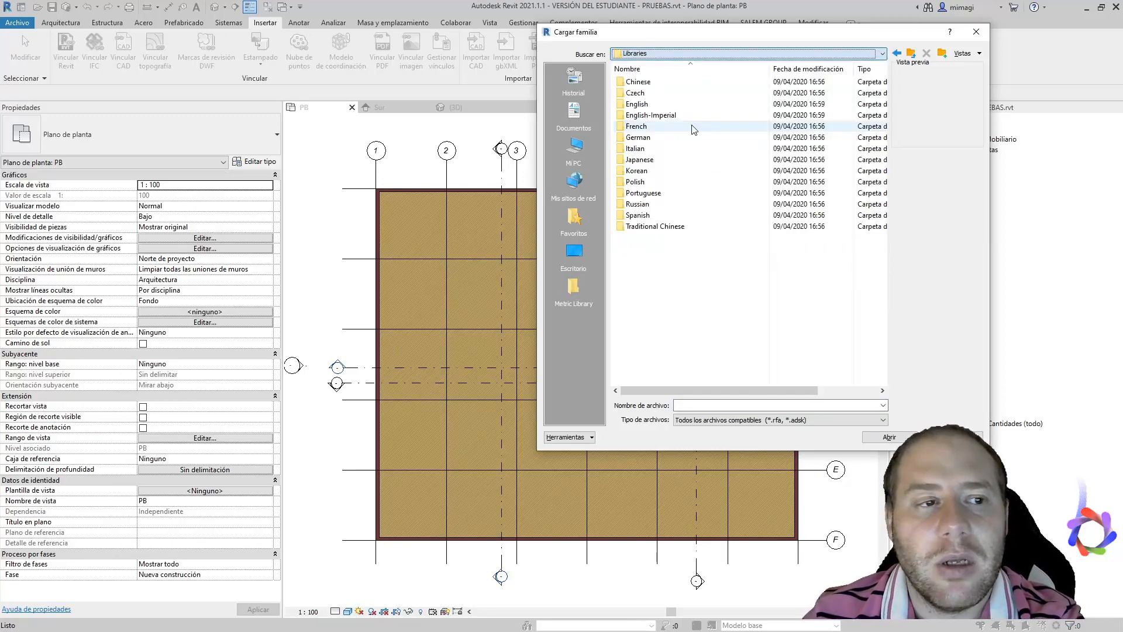
pyautogui.doubleClick(638, 104)
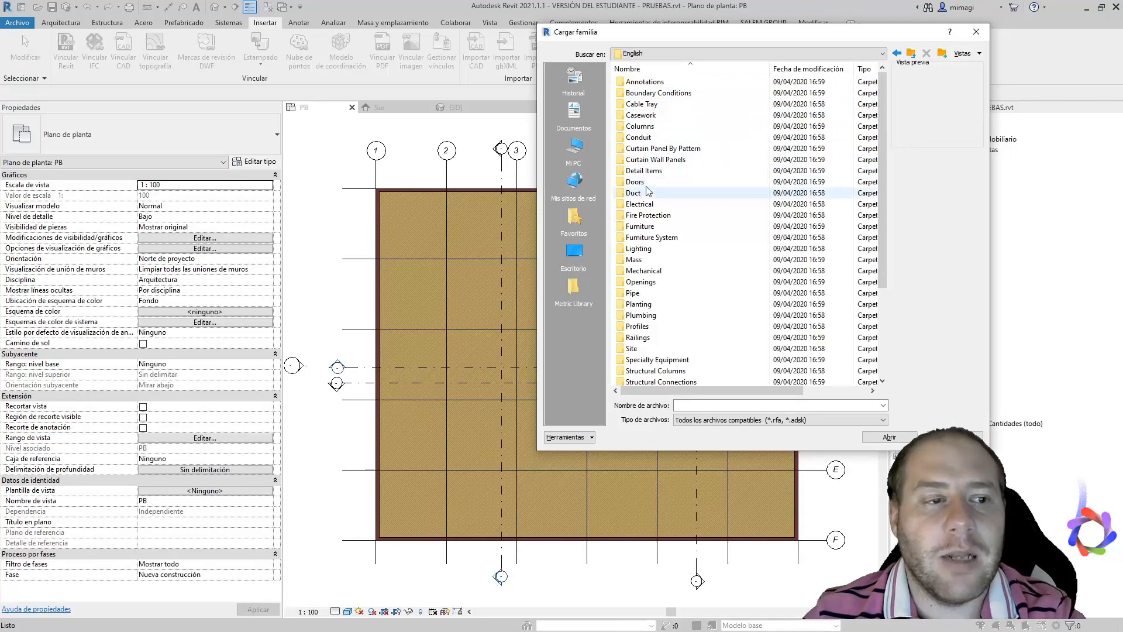
pyautogui.click(897, 54)
# - Browse from the Autodesk folder to the Spain family library under RVT 2020 > Libraries
pyautogui.click(882, 53)
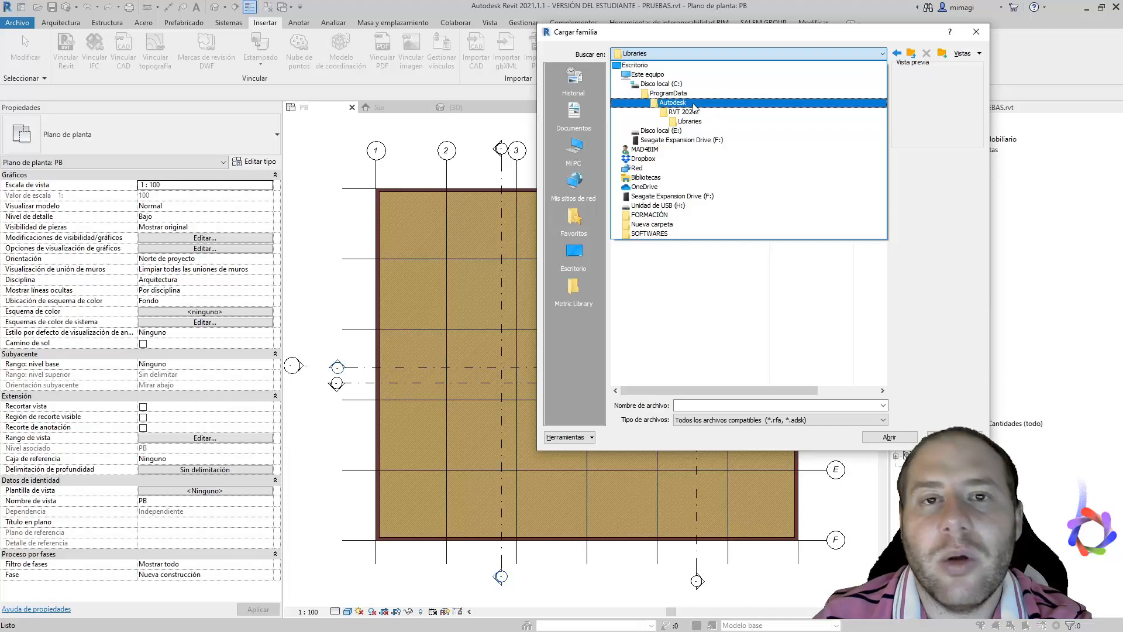
pyautogui.click(693, 103)
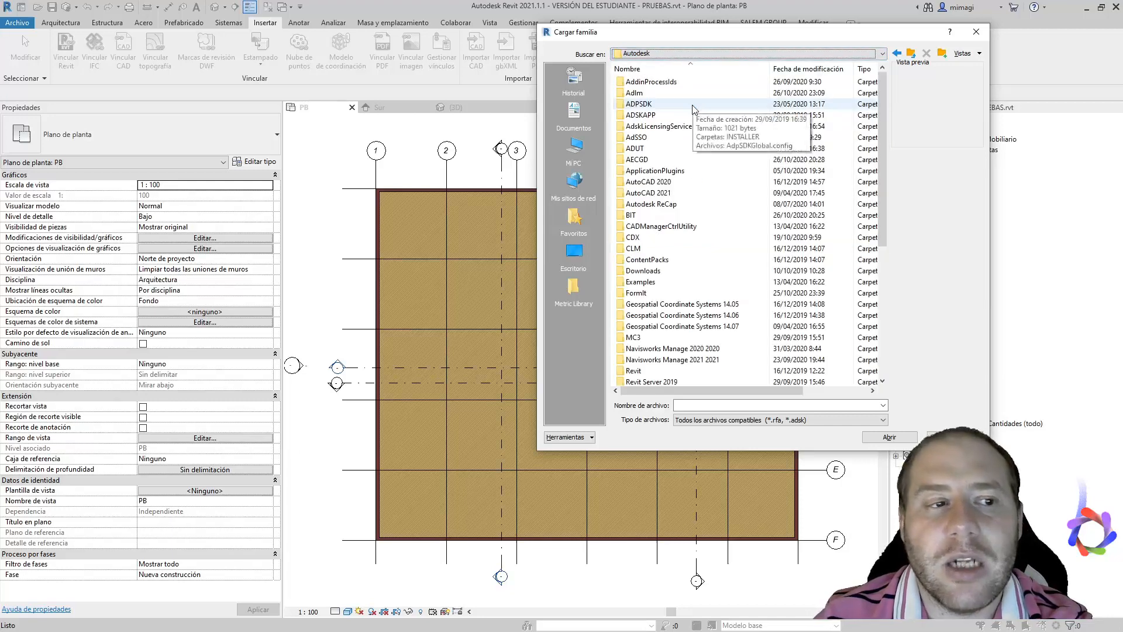
pyautogui.scroll(-6, 698, 246)
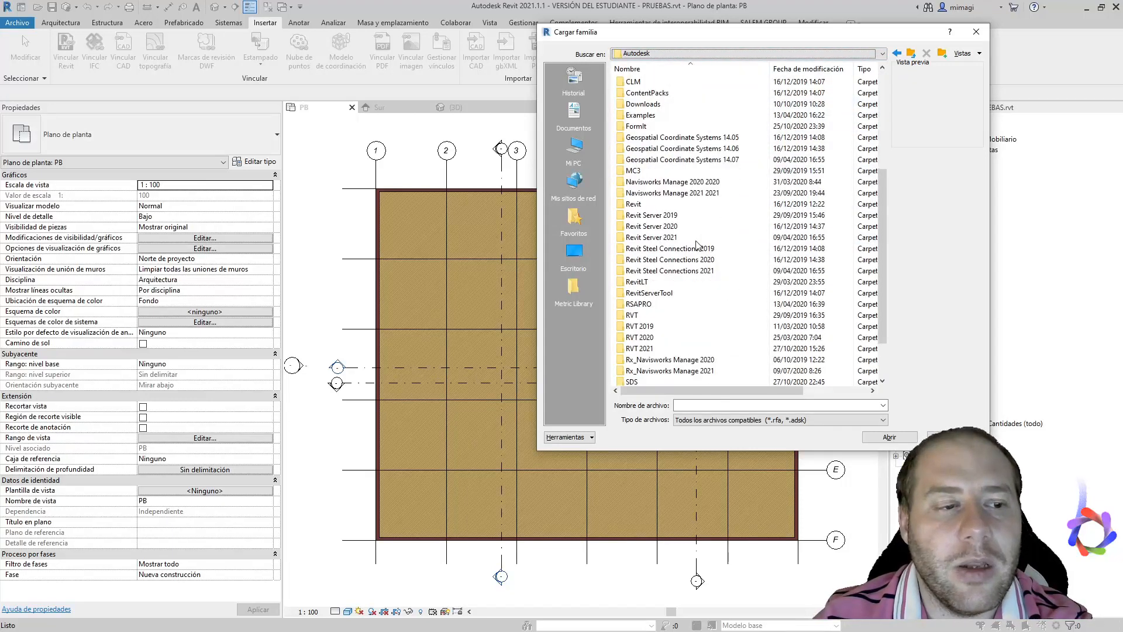
pyautogui.scroll(-1, 685, 258)
pyautogui.click(650, 293)
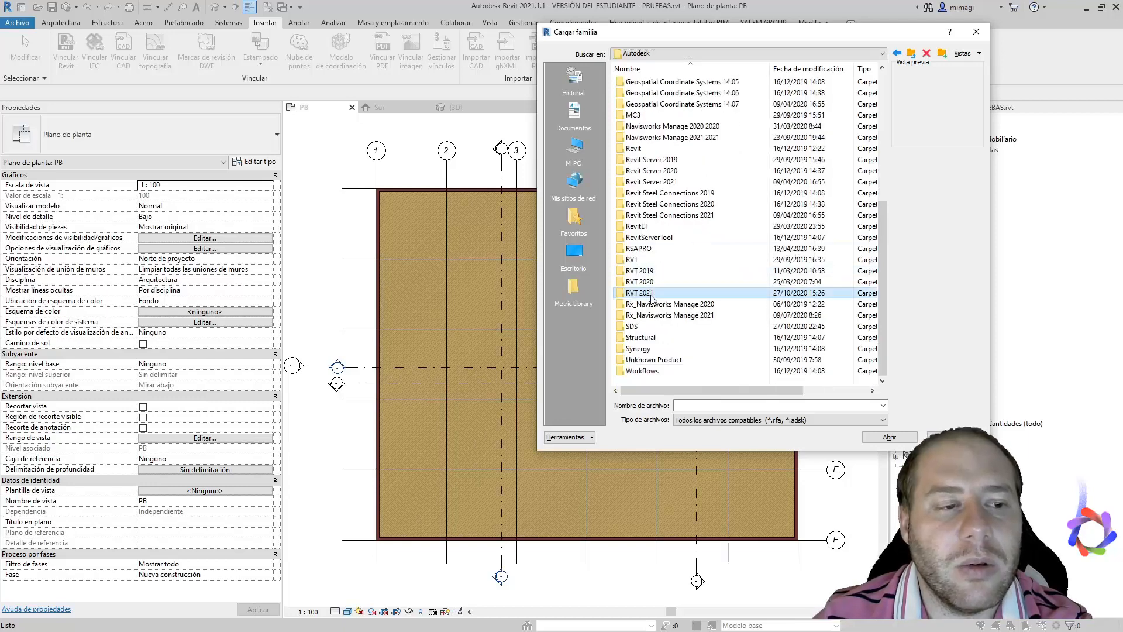
pyautogui.click(647, 282)
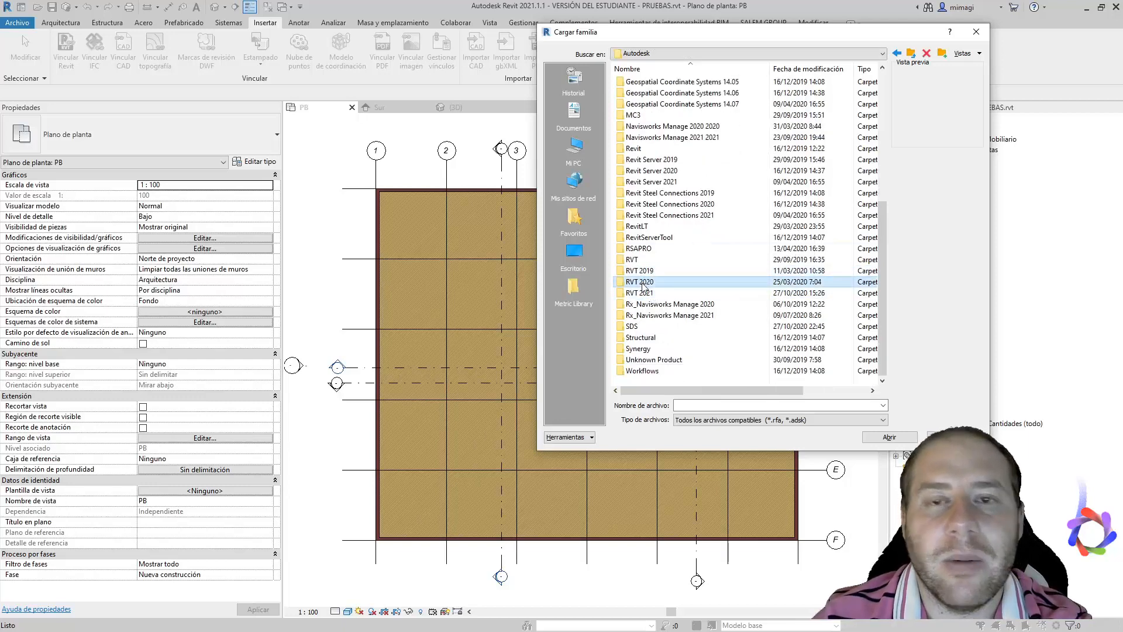
pyautogui.doubleClick(642, 283)
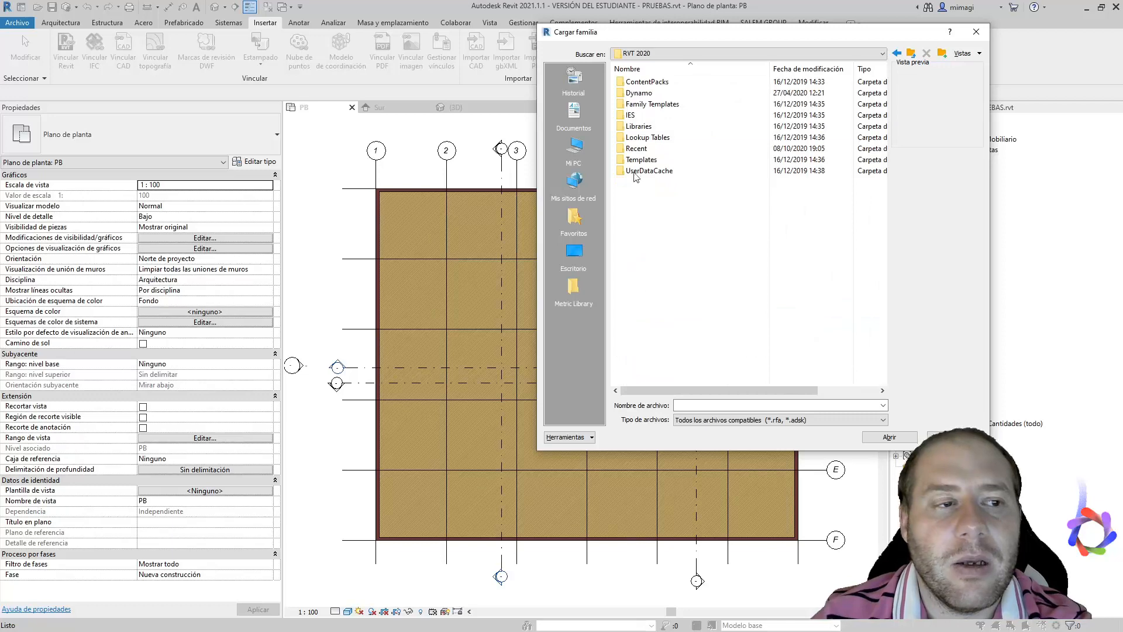
pyautogui.doubleClick(640, 127)
pyautogui.doubleClick(632, 93)
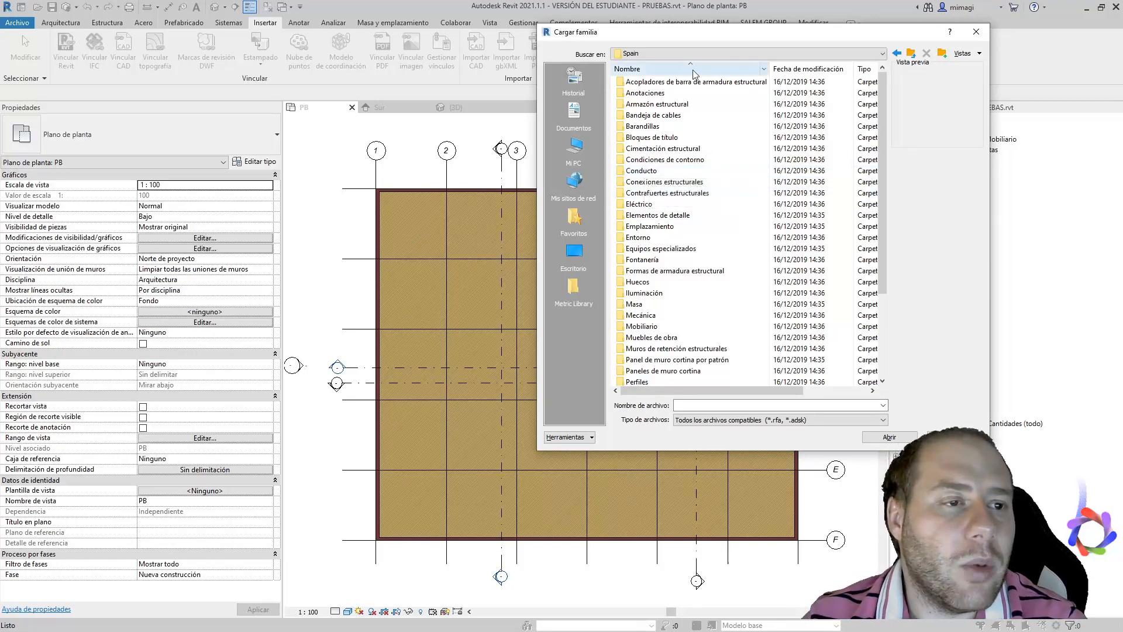
# - Go into the Puertas folder, preview Puerta-Hueco.rfa, and open the Puertas externas subfolder
pyautogui.click(644, 172)
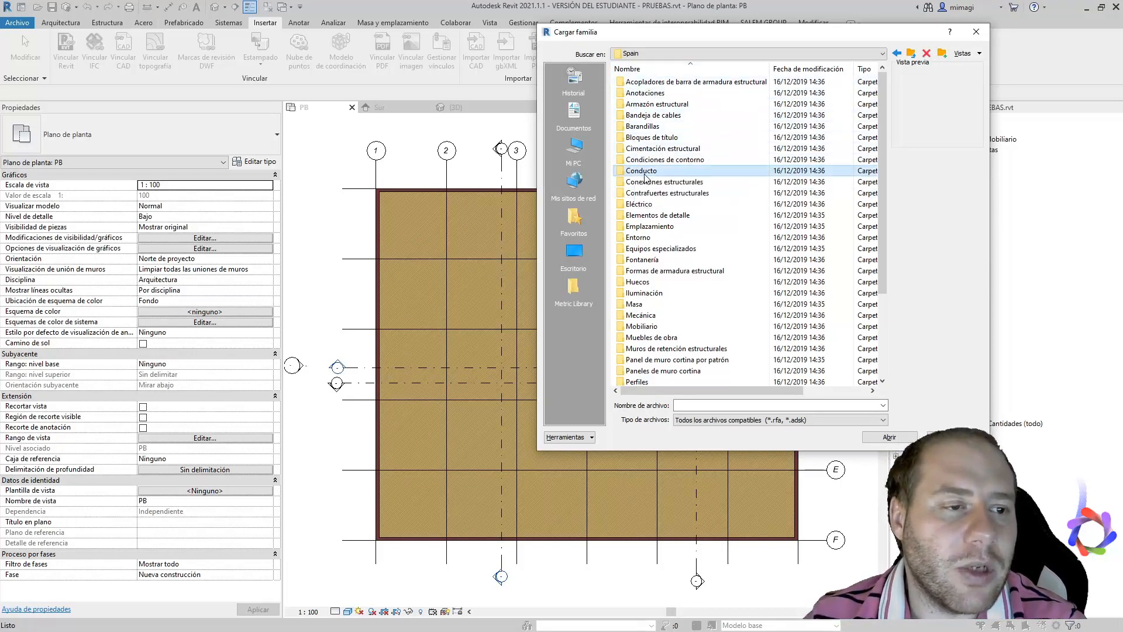
pyautogui.press('p')
pyautogui.scroll(-4, 646, 182)
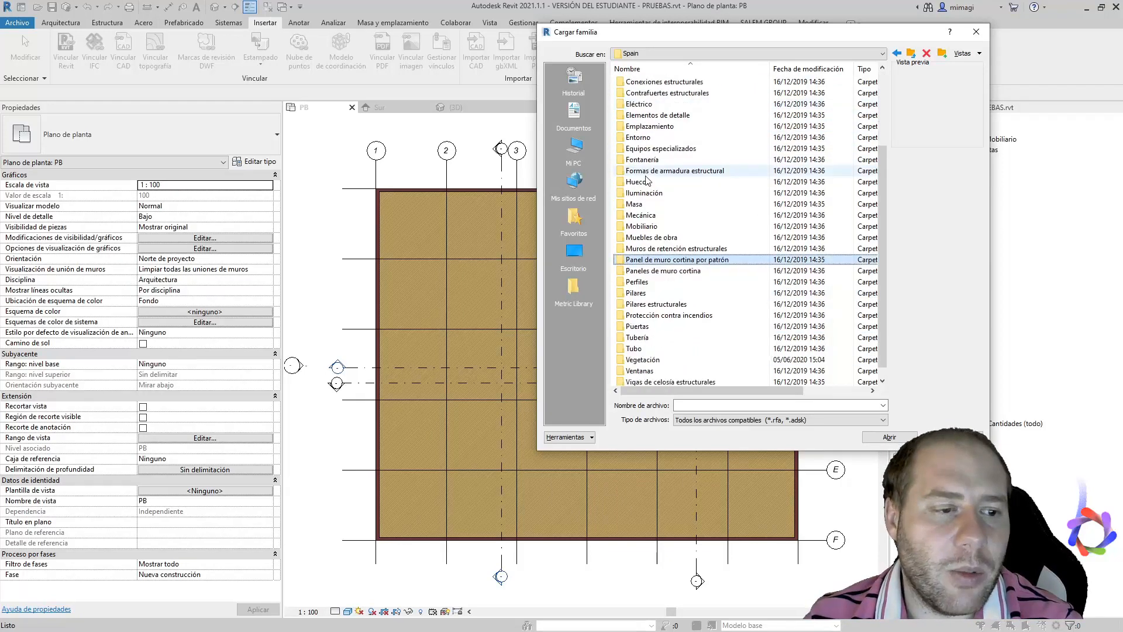
pyautogui.doubleClick(636, 316)
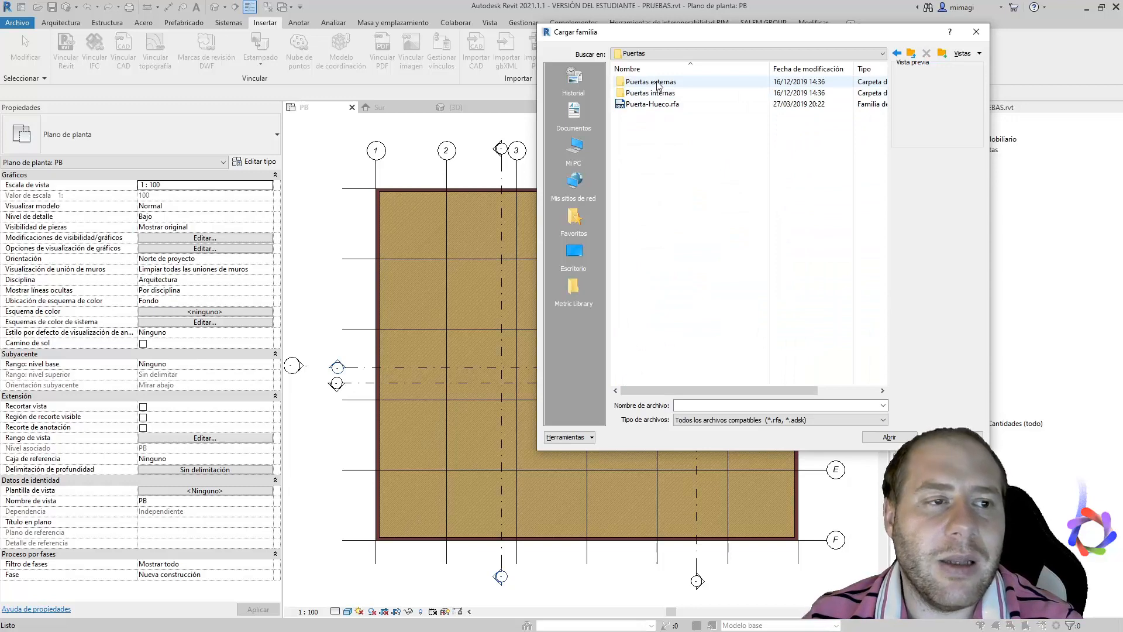
pyautogui.click(652, 92)
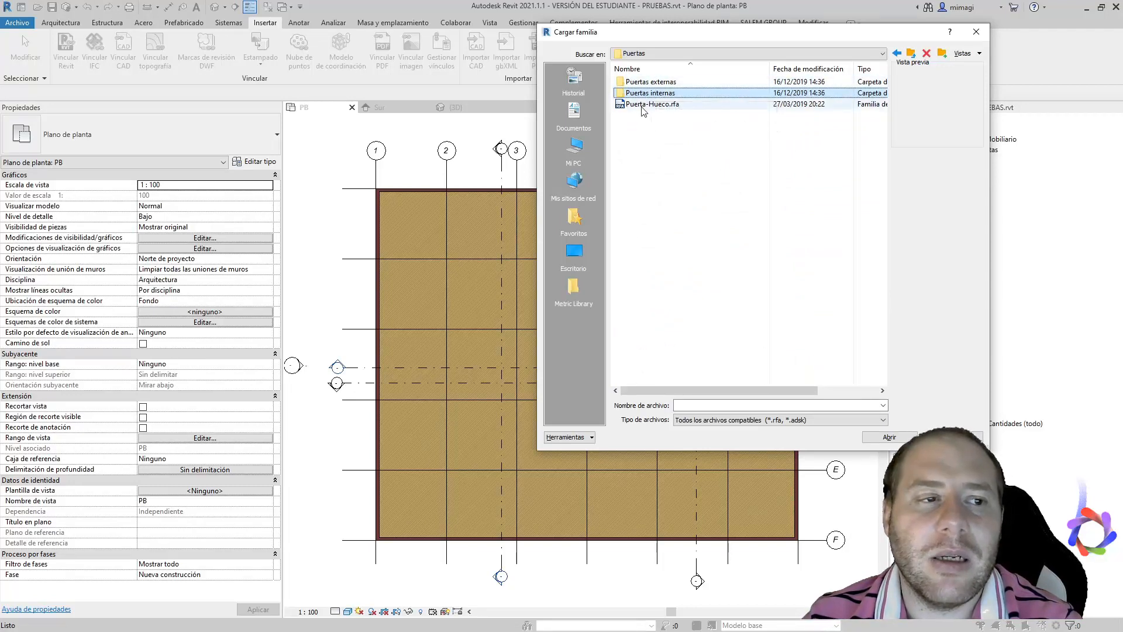
pyautogui.click(642, 105)
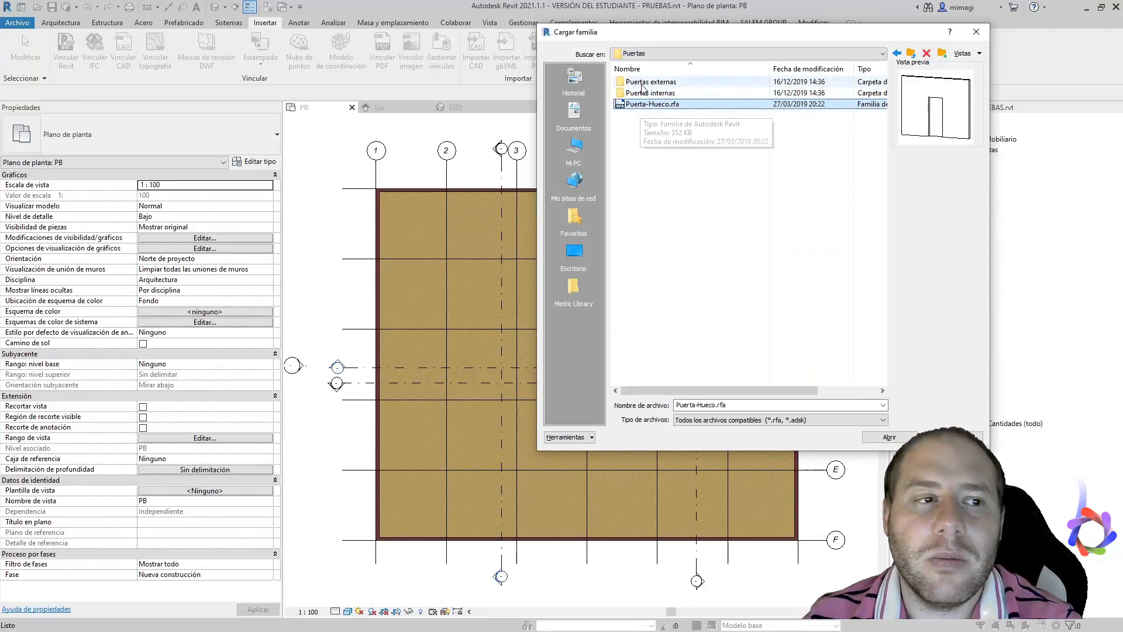
pyautogui.doubleClick(643, 83)
# - Preview the exterior door families one by one, from Balconera corredera, 2 hojas to Puerta practicable de entrada and Puerta elevada enrollable
pyautogui.click(644, 85)
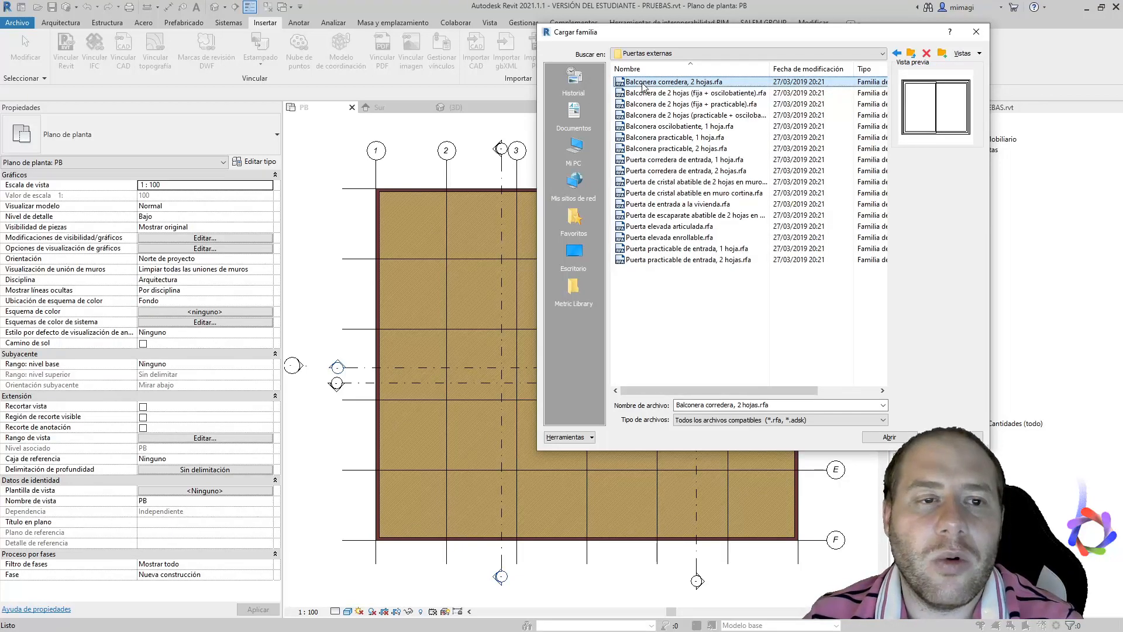
pyautogui.press('Down')
pyautogui.press('Down')
pyautogui.press('Down')
pyautogui.press('Down')
pyautogui.press('Down')
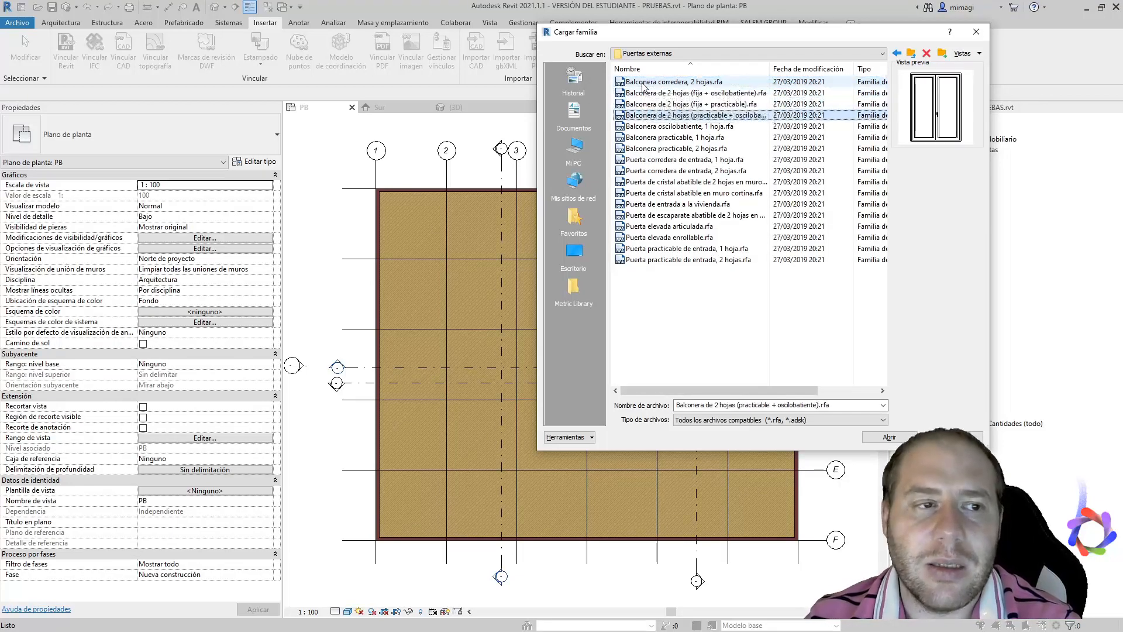
pyautogui.press('Down')
pyautogui.press('Down')
pyautogui.press('Down')
pyautogui.press('Down')
pyautogui.press('Down')
pyautogui.press('Down')
pyautogui.press('Down')
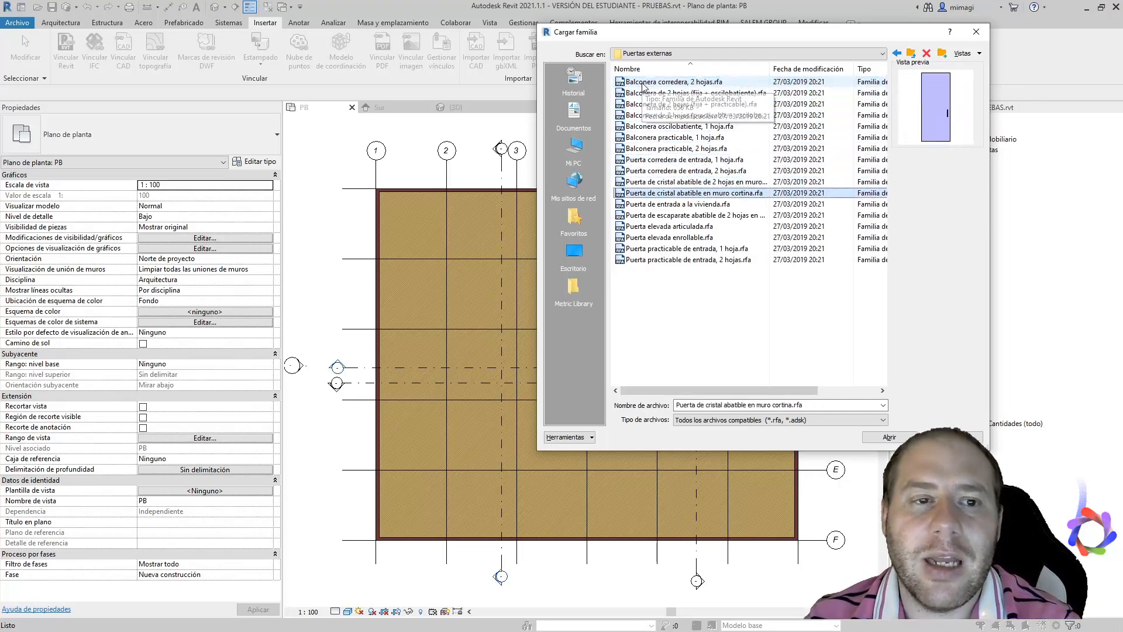
pyautogui.press('Down')
pyautogui.press('Down')
pyautogui.press('Down')
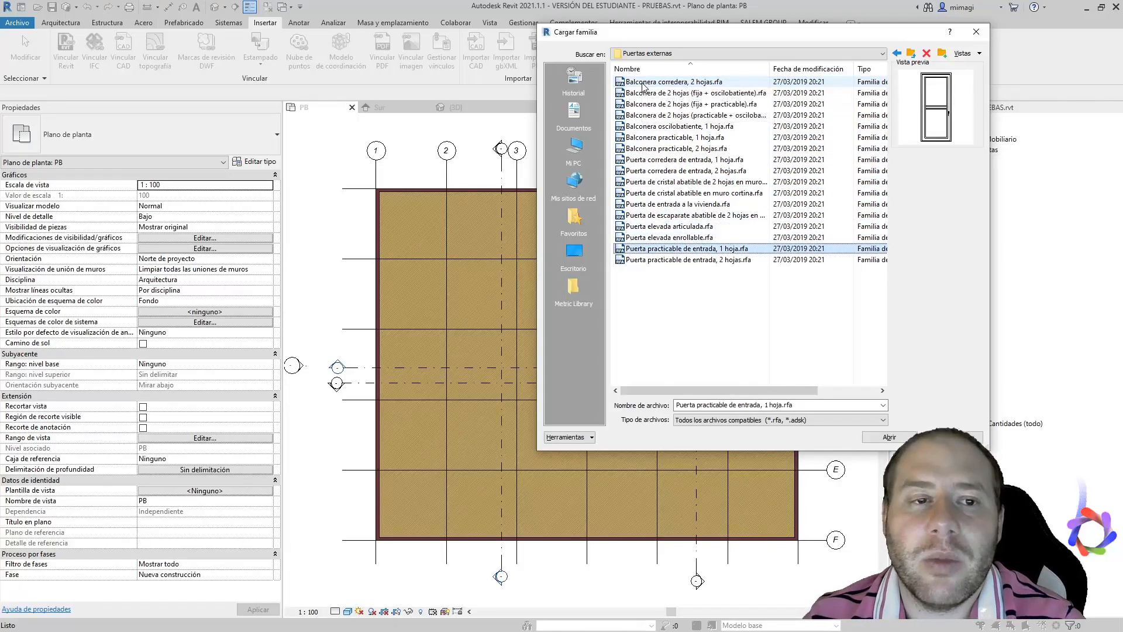
pyautogui.press('Down')
pyautogui.press('Up')
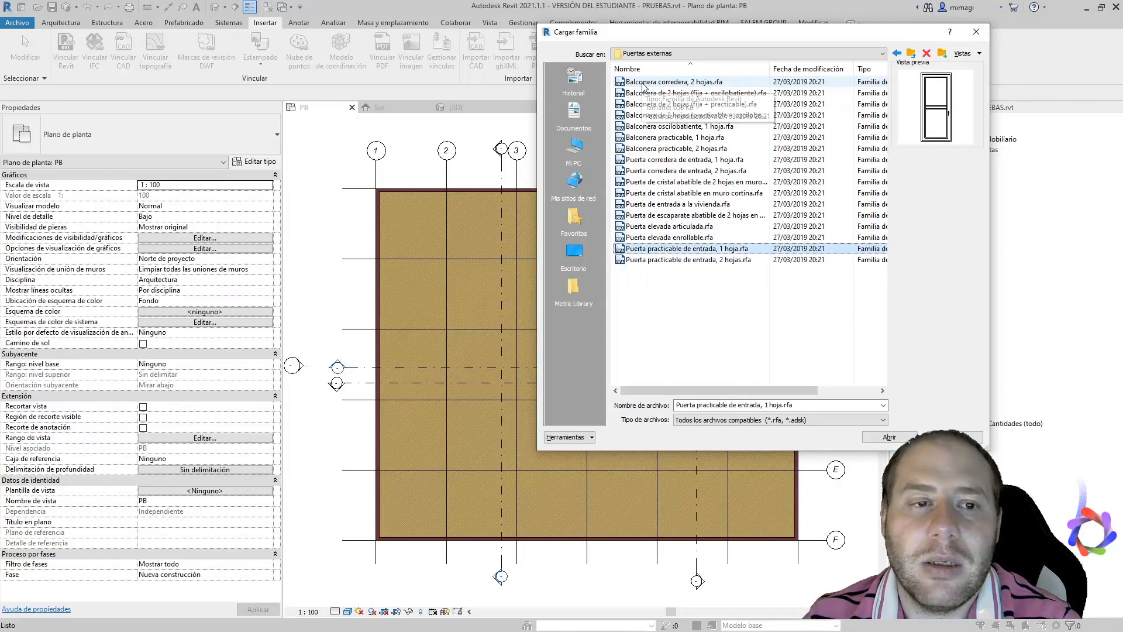
pyautogui.press('Up')
pyautogui.press('Up')
pyautogui.press('Up')
pyautogui.press('Up')
pyautogui.press('Down')
pyautogui.press('Down')
pyautogui.press('Down')
pyautogui.press('Up')
pyautogui.press('Down')
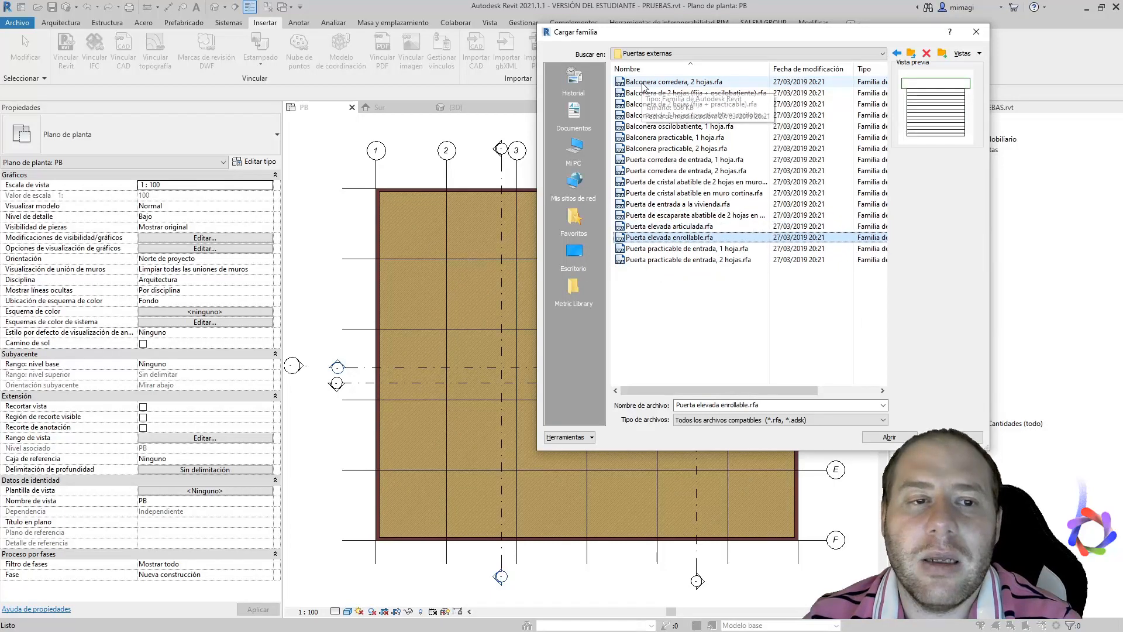
pyautogui.press('Up')
pyautogui.press('Down')
pyautogui.press('Down')
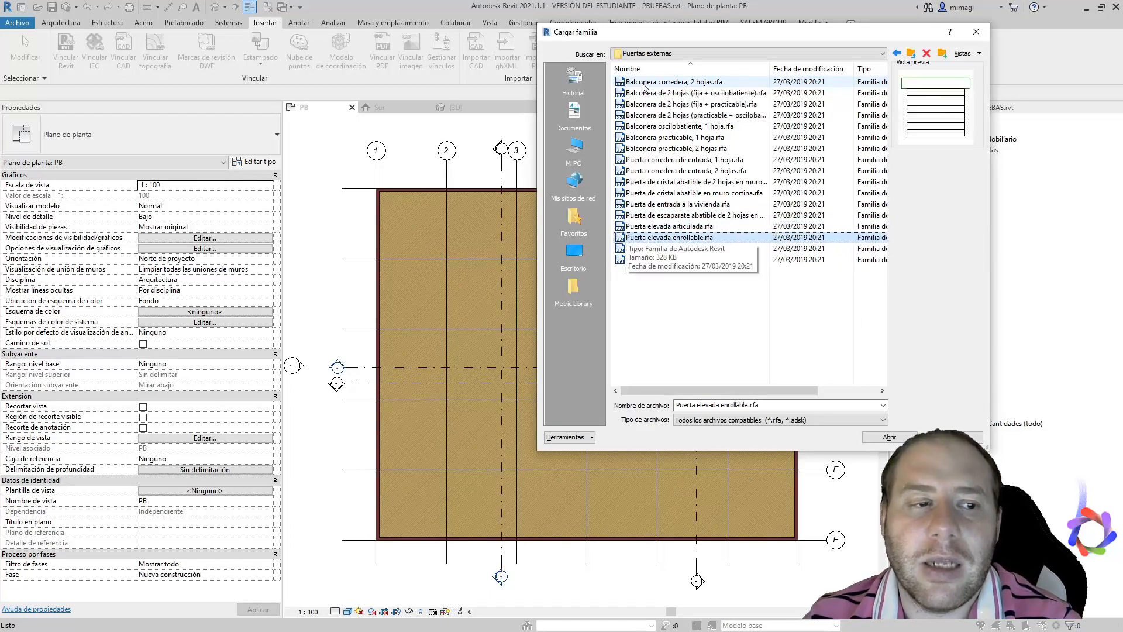
pyautogui.press('Up')
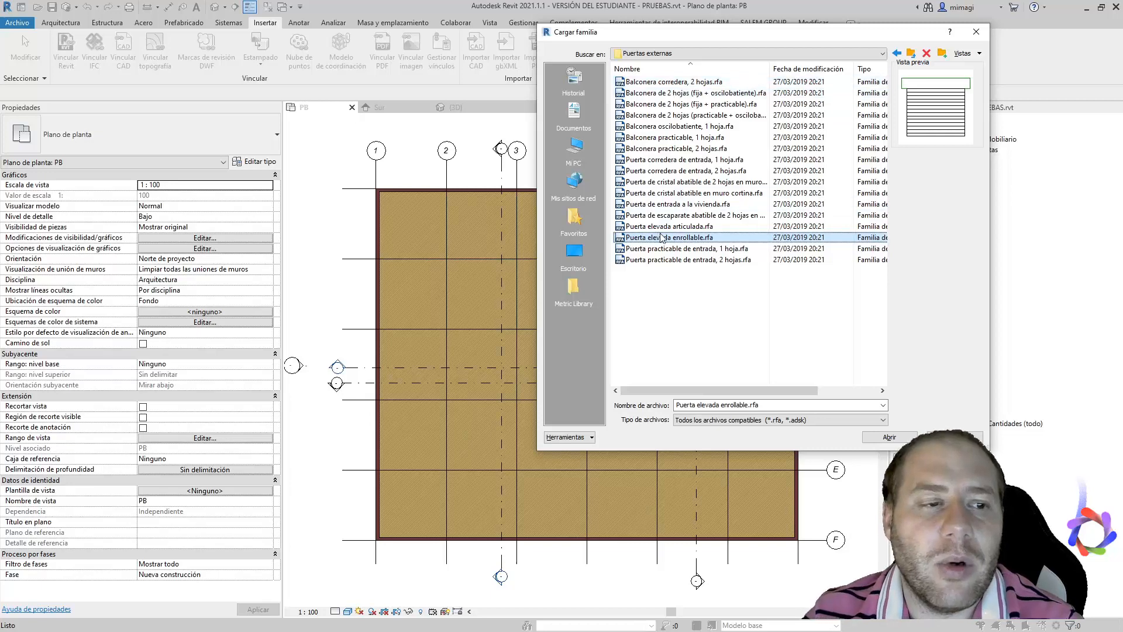
# - Load the families Puerta elevada enrollable, Puerta elevada articulada, Balconera corredera, 2 hojas and Balconera oscilobatiente, 1 hoja together into the project
pyautogui.hotkey('shift', 'Up')
pyautogui.keyDown('ctrl'); pyautogui.click(658, 82); pyautogui.keyUp('ctrl')
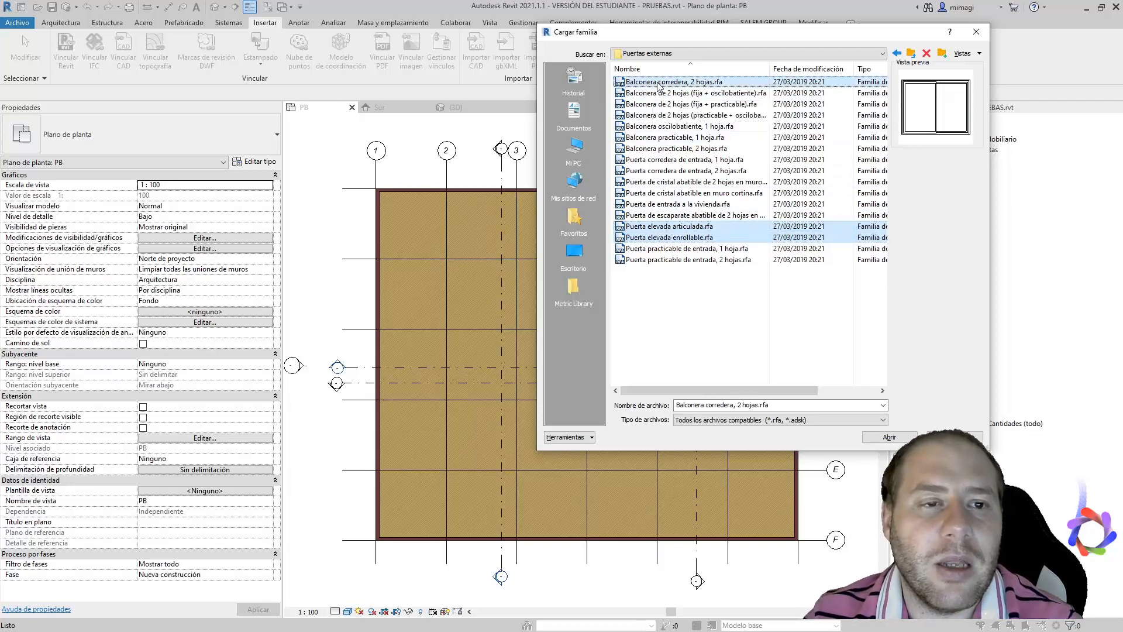
pyautogui.keyDown('ctrl'); pyautogui.click(664, 127); pyautogui.keyUp('ctrl')
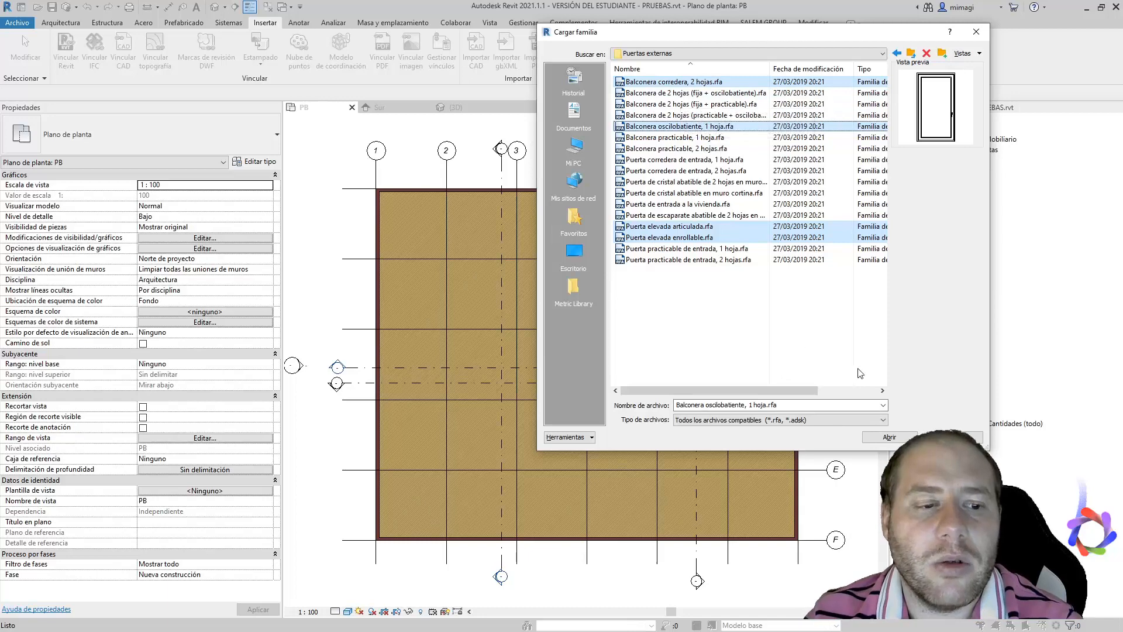
pyautogui.click(890, 437)
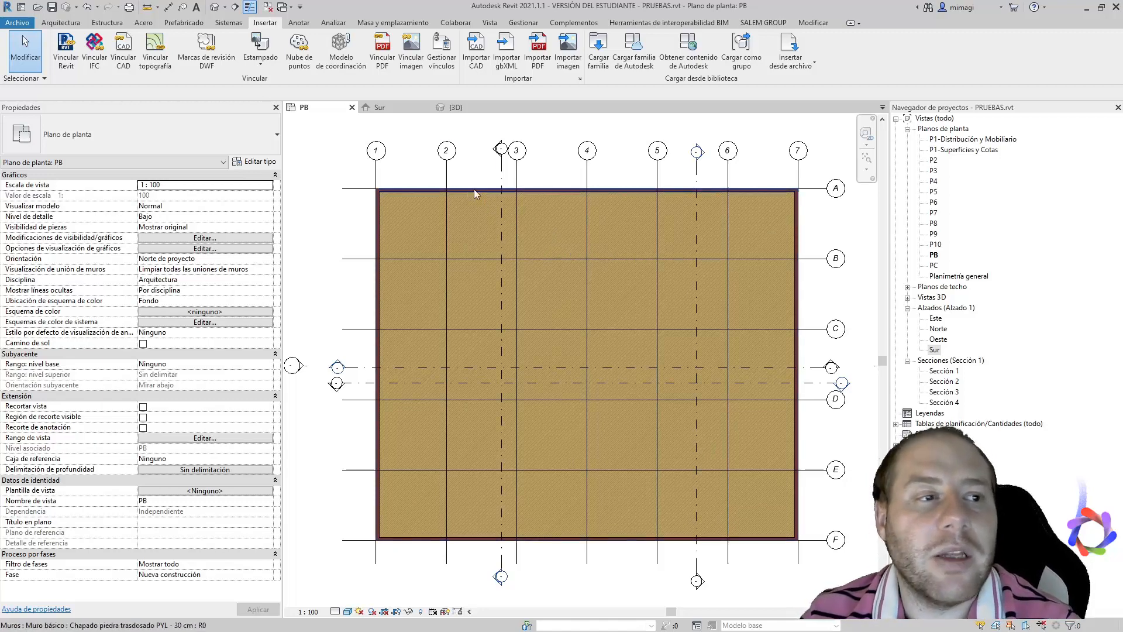
# - Start loading another family and browse to the RVT 2021 folder inside the Autodesk folder
pyautogui.click(600, 60)
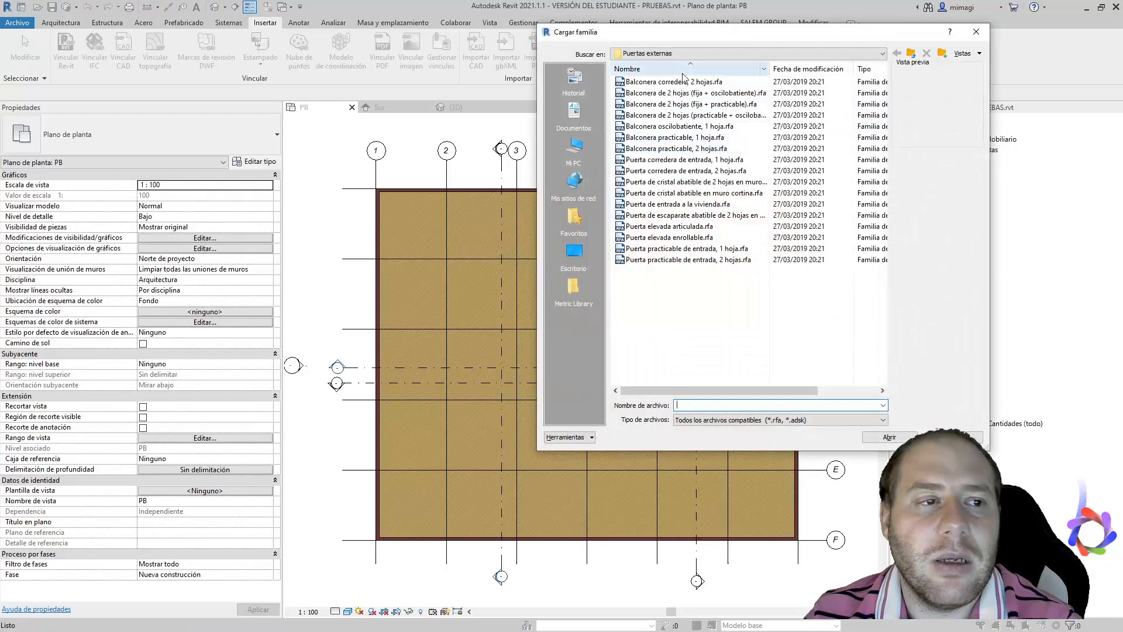
pyautogui.click(766, 54)
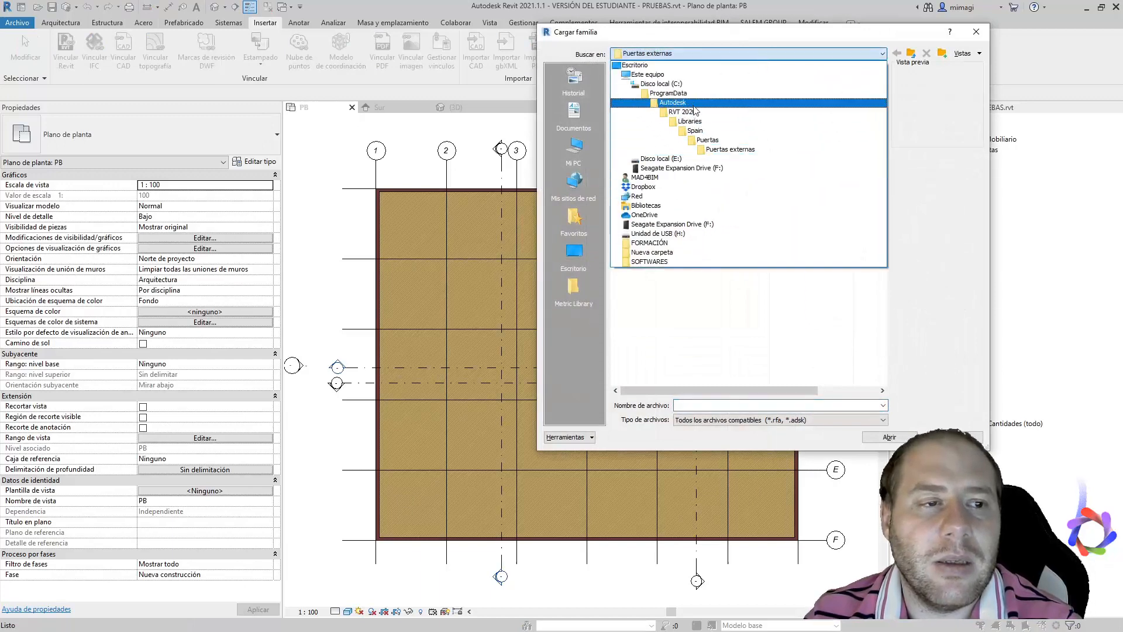
pyautogui.click(692, 103)
pyautogui.scroll(-7, 647, 270)
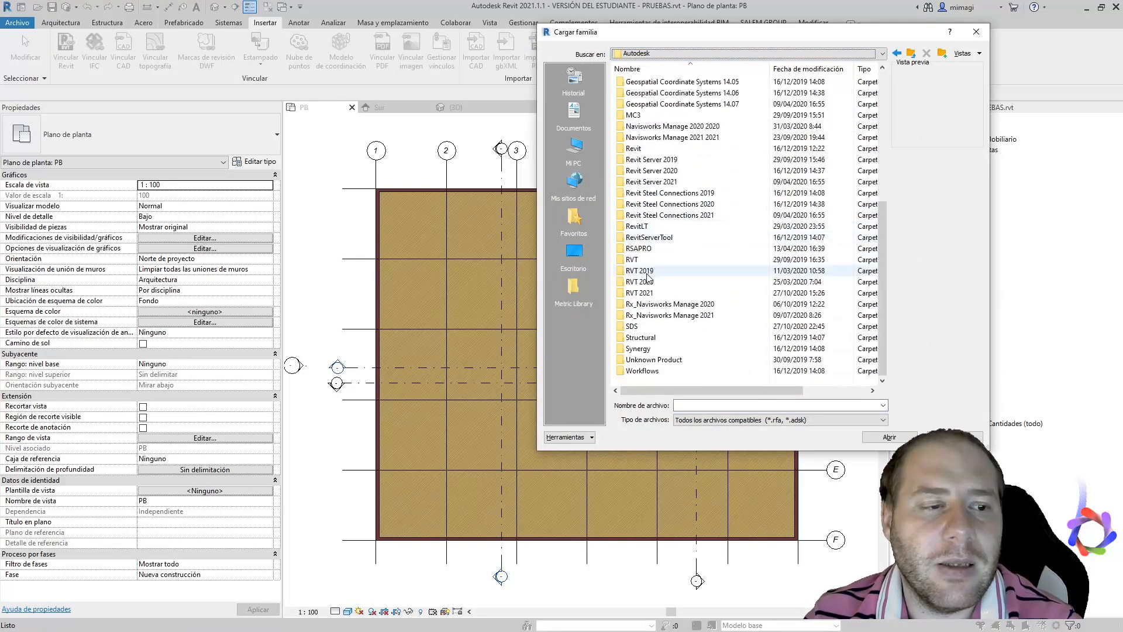
pyautogui.doubleClick(640, 292)
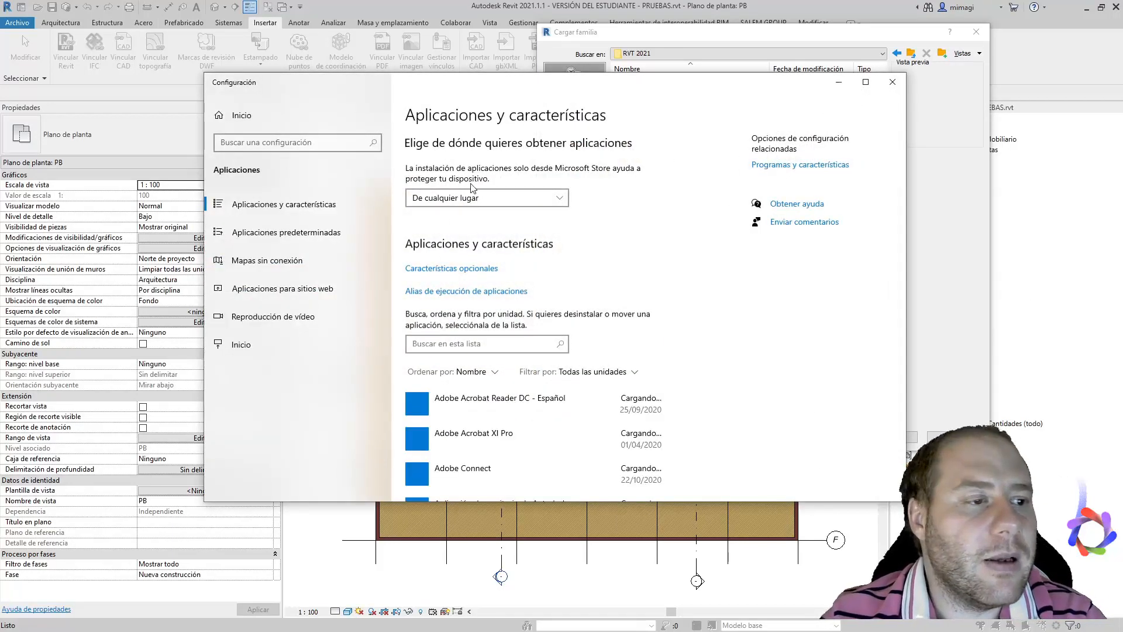
# - Look through the installed applications in Windows Settings for the Autodesk Revit 2021 and Revit content library entries
pyautogui.scroll(-10, 487, 325)
pyautogui.scroll(-20, 488, 326)
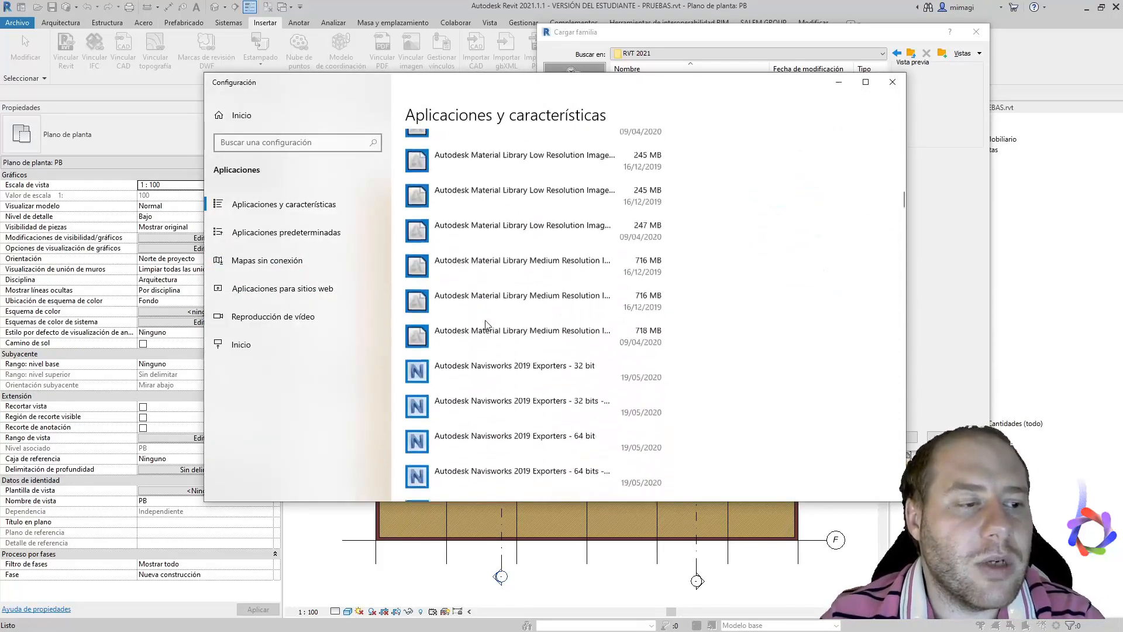
pyautogui.scroll(-20, 485, 331)
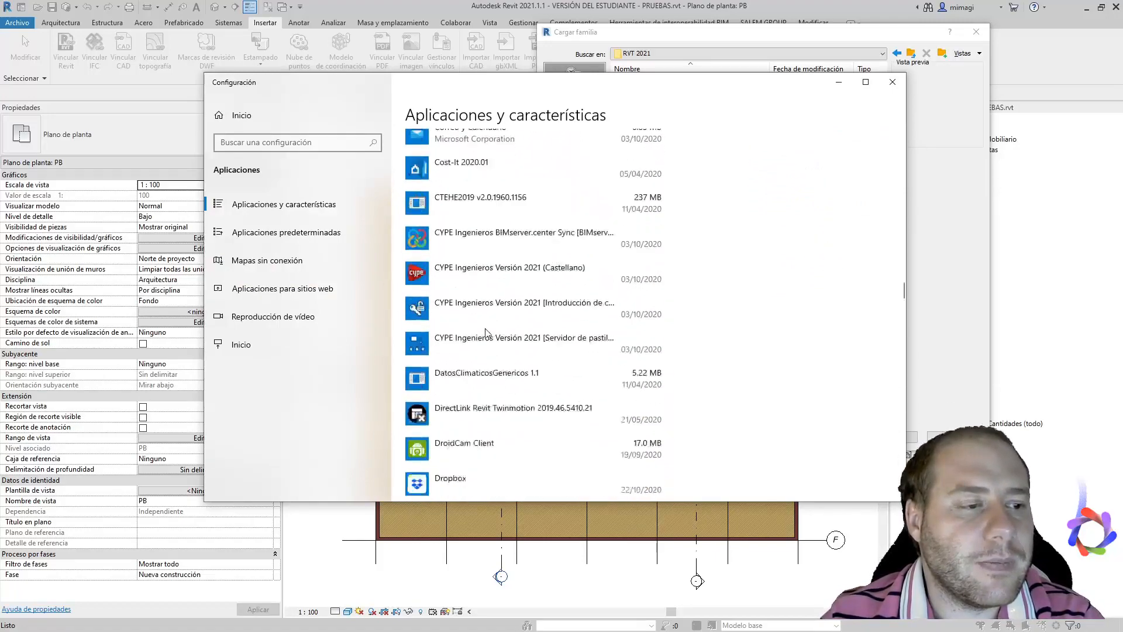
pyautogui.scroll(-20, 644, 334)
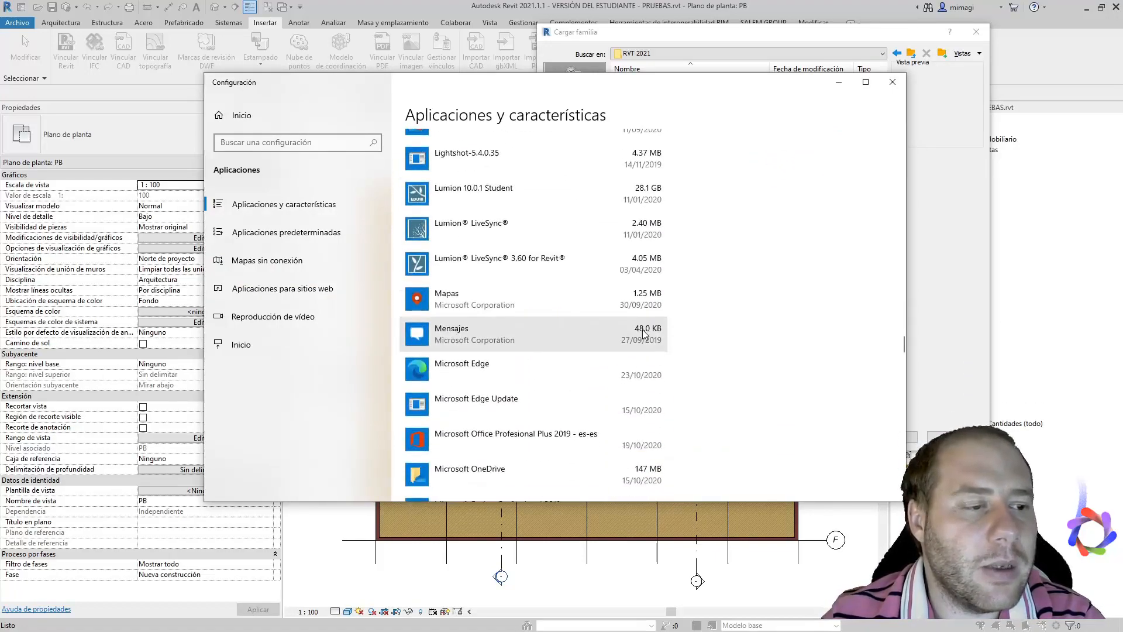
pyautogui.scroll(-15, 644, 334)
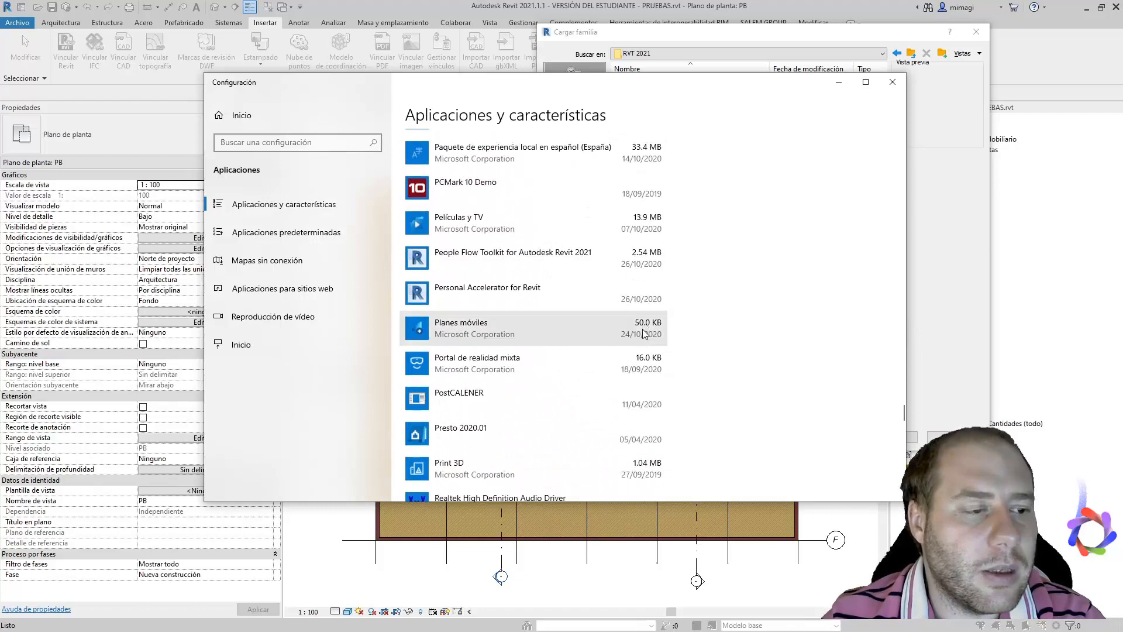
pyautogui.scroll(4, 644, 333)
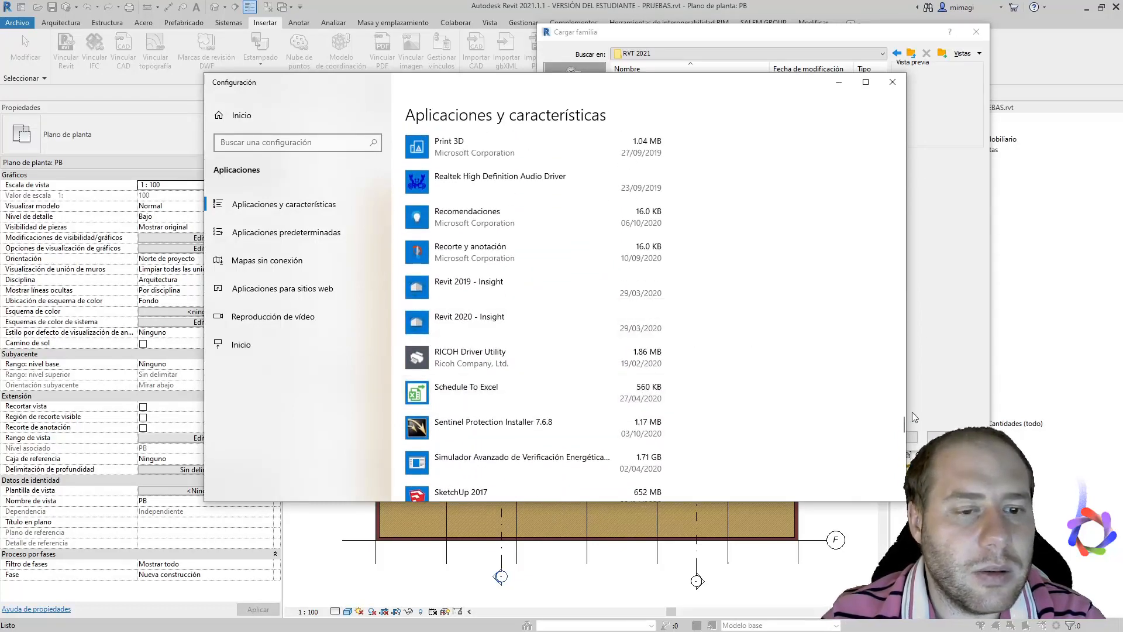
pyautogui.moveTo(903, 431); pyautogui.dragTo(870, 248)
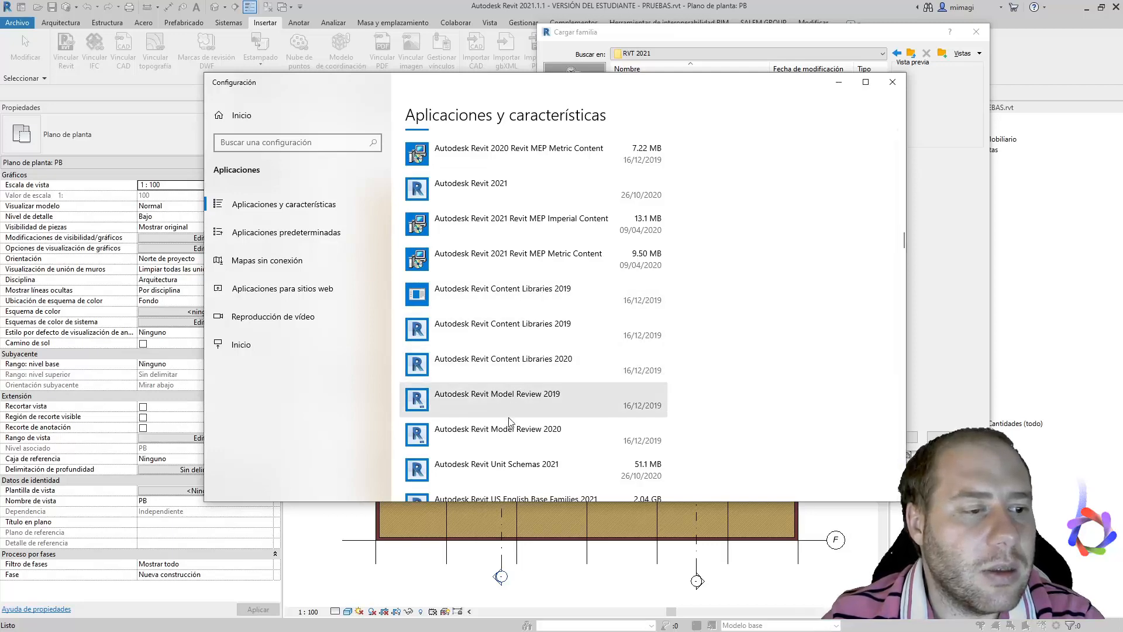
pyautogui.scroll(3, 511, 421)
# - Start uninstalling Autodesk Revit 2021 to reach its product maintenance wizard and the repair or reinstall options
pyautogui.click(500, 319)
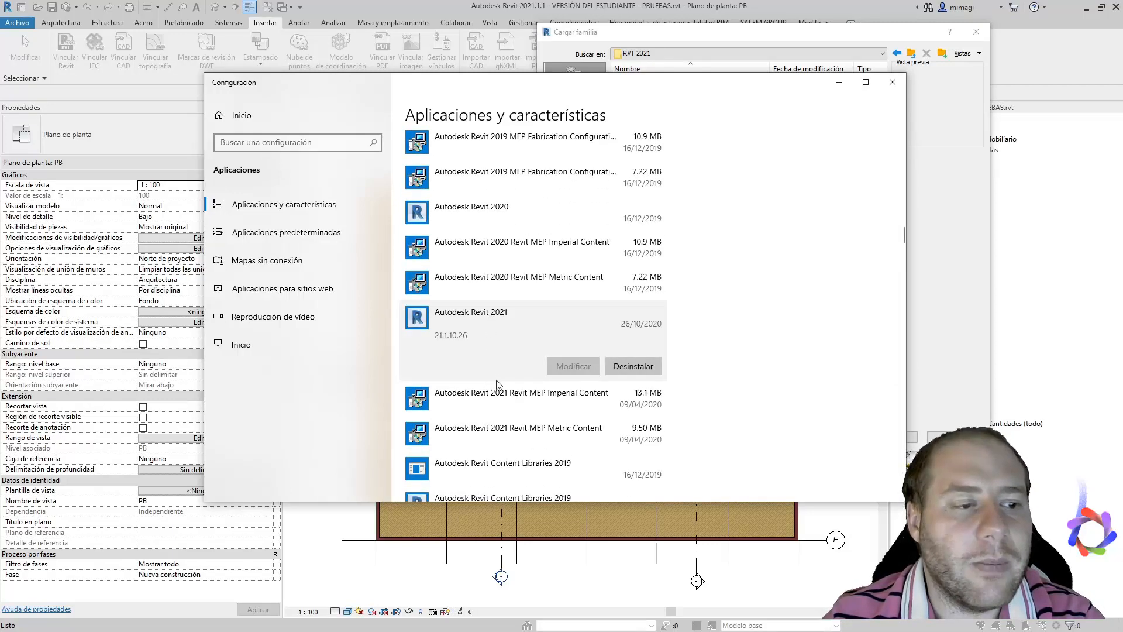
pyautogui.click(633, 367)
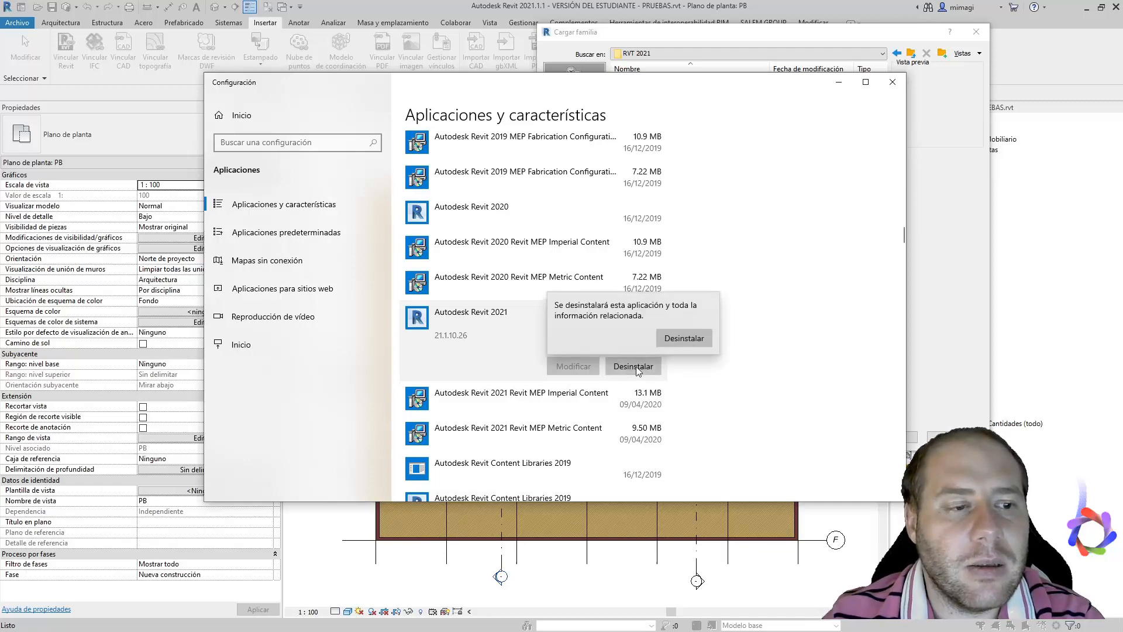
pyautogui.click(688, 339)
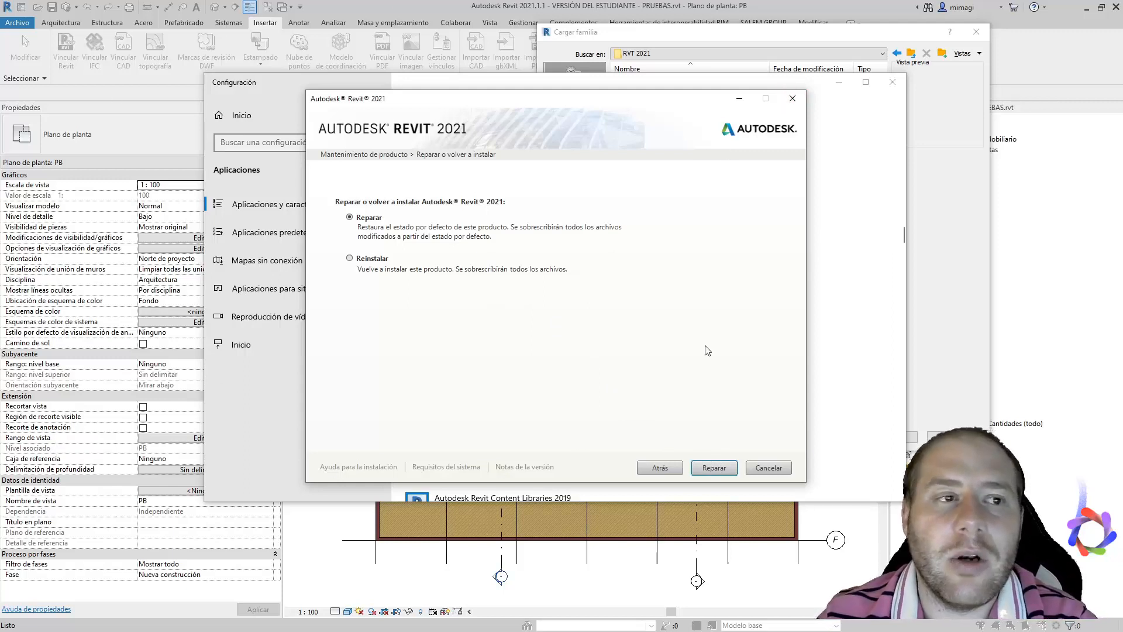
# - Cancel the Revit 2021 maintenance process and close both the Windows Settings window and the family loading dialog
pyautogui.click(793, 99)
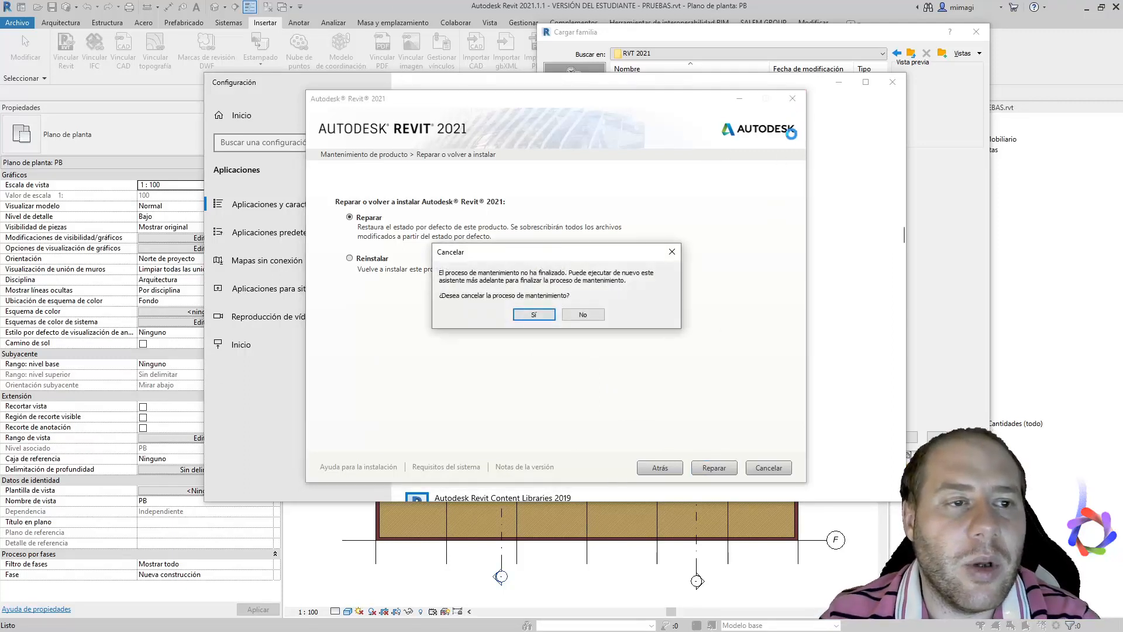
pyautogui.click(584, 316)
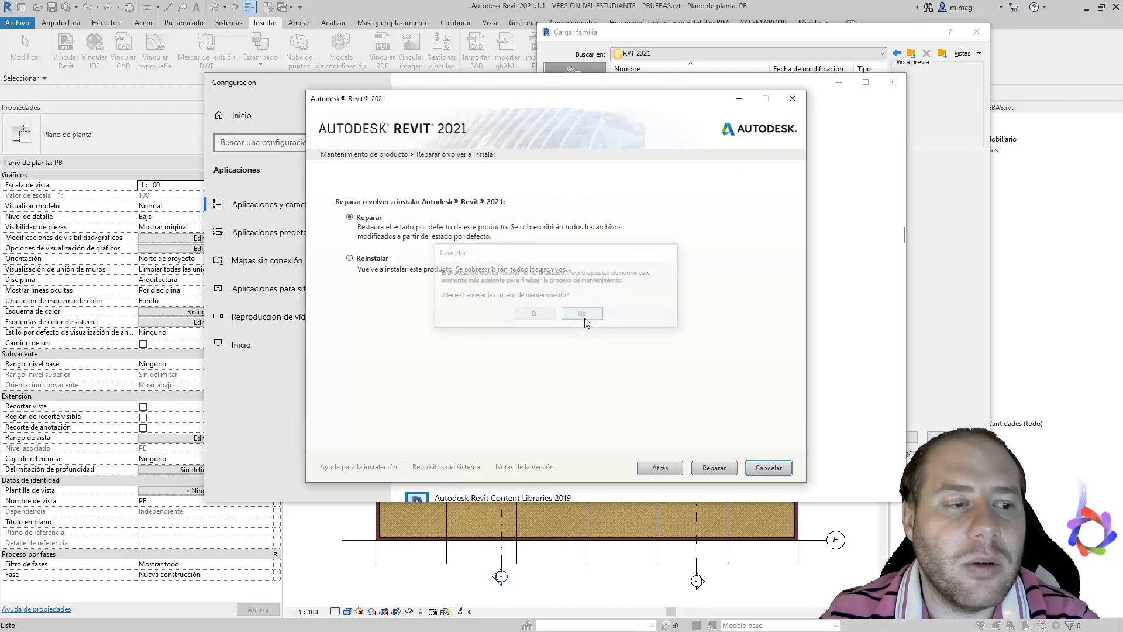
pyautogui.click(792, 99)
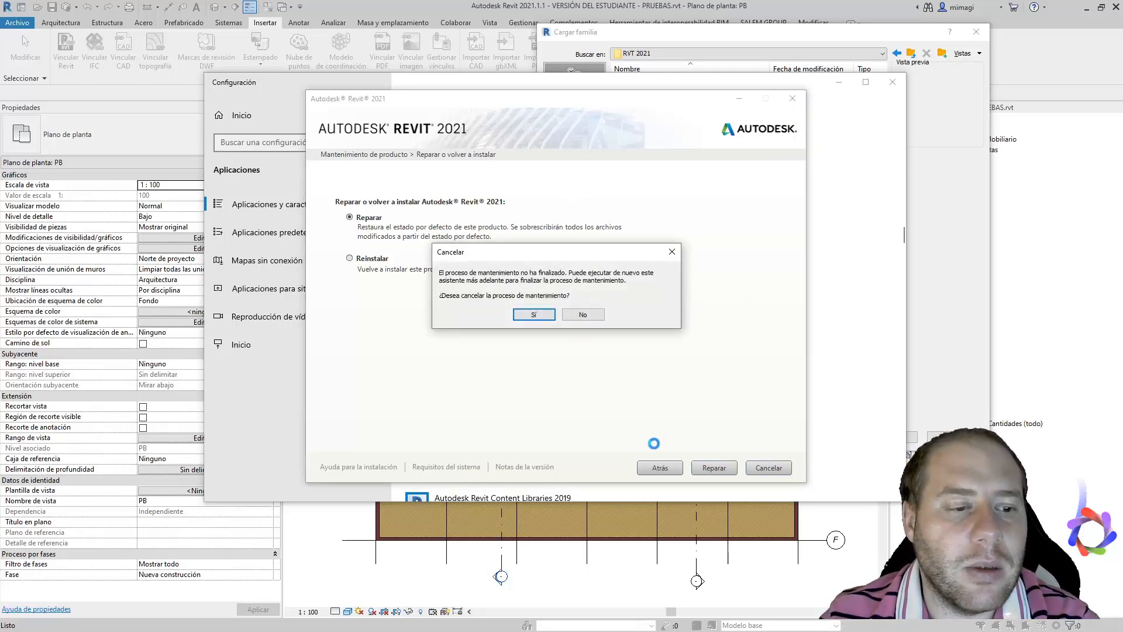
pyautogui.click(536, 316)
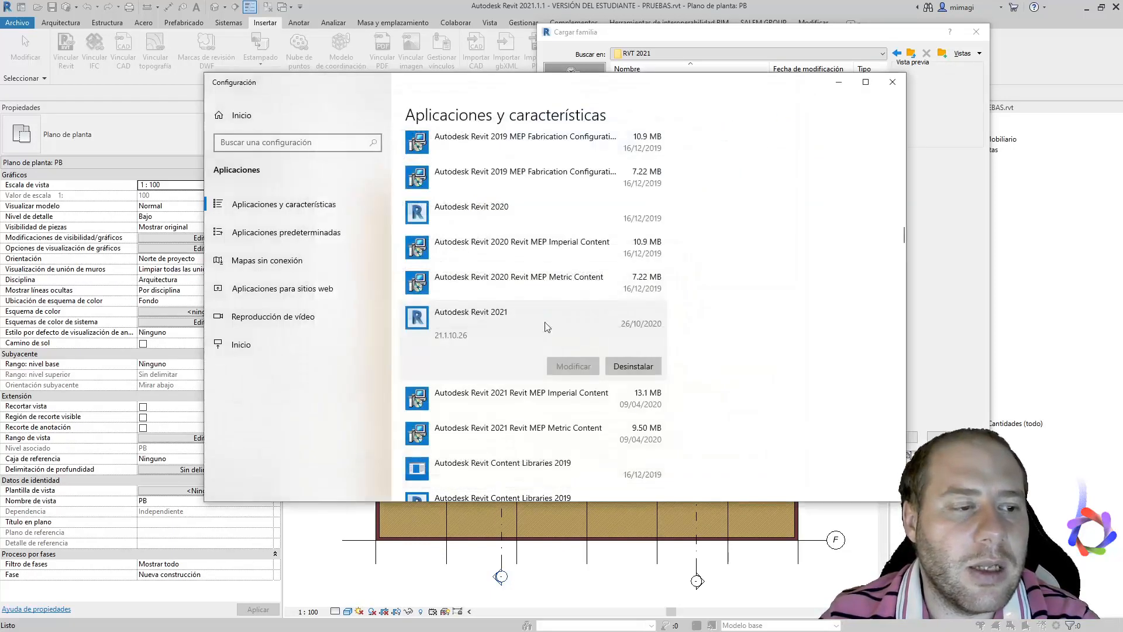
pyautogui.click(892, 82)
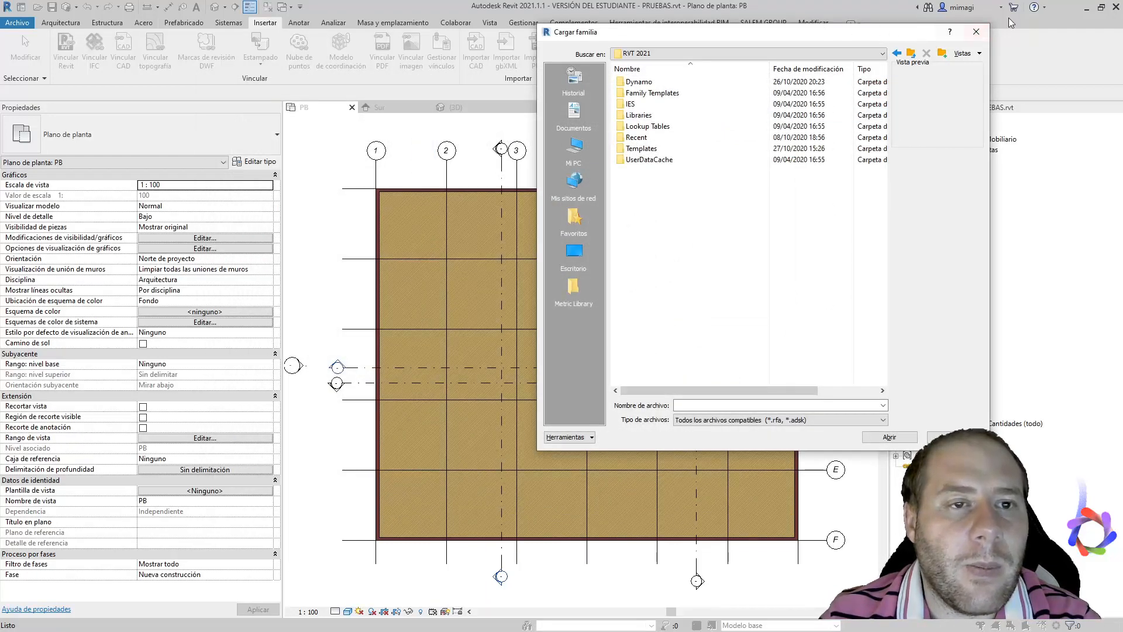
pyautogui.click(971, 34)
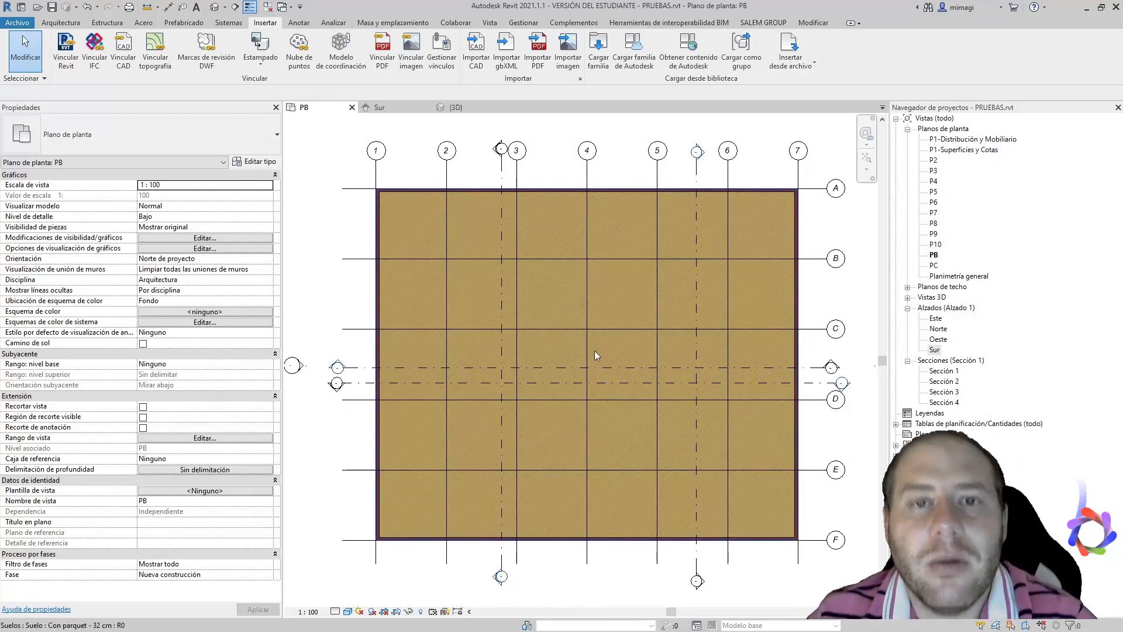
# - Place a Puerta elevada enrollable 2435 x 1981mm door in the wall on grid F, about 2.30 m from the grid 1 wall
pyautogui.click(61, 24)
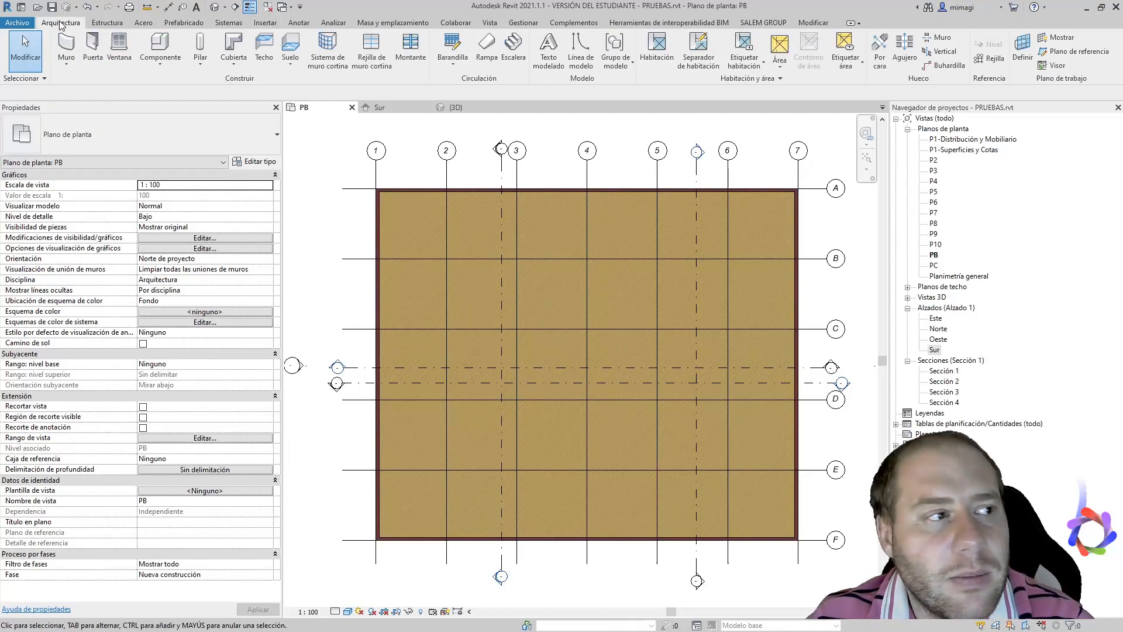
pyautogui.click(92, 45)
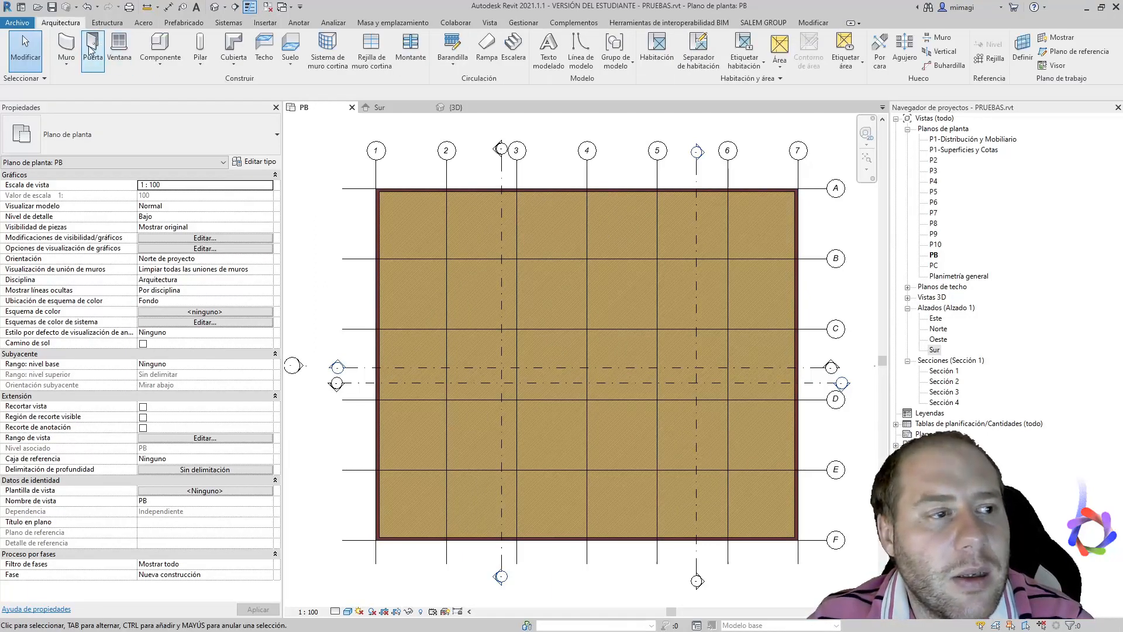
pyautogui.click(57, 142)
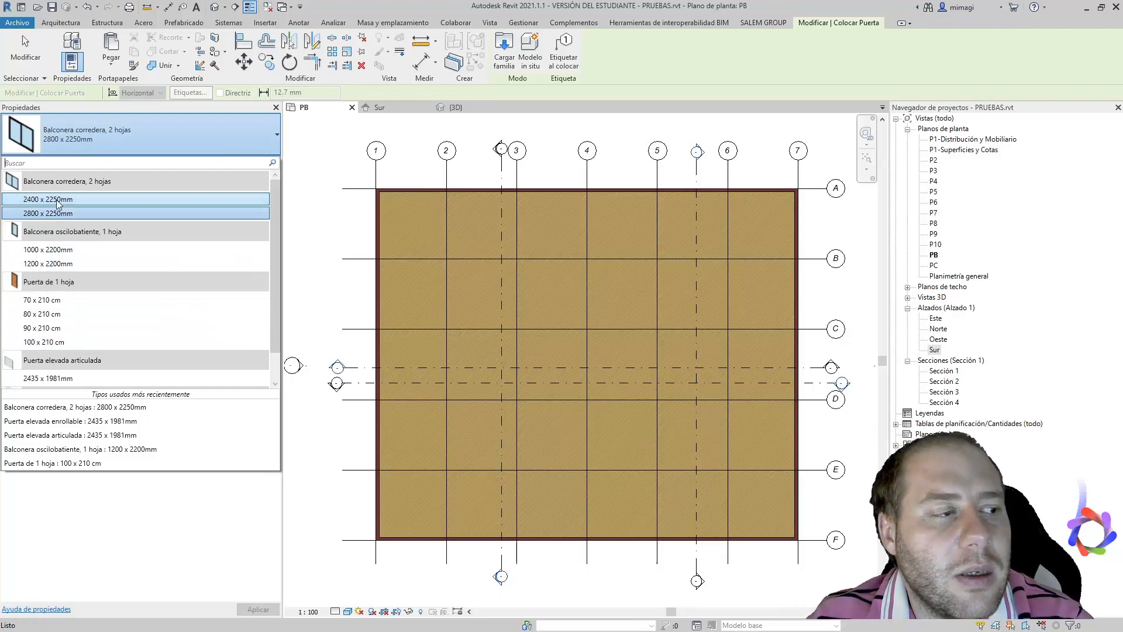
pyautogui.scroll(-1, 47, 281)
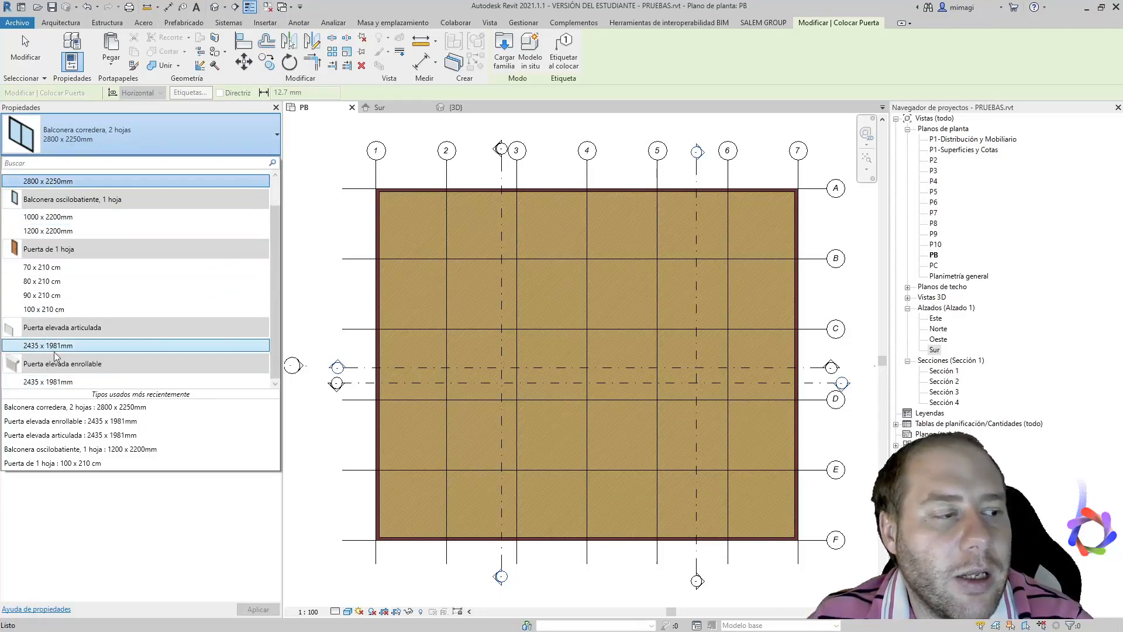
pyautogui.click(58, 381)
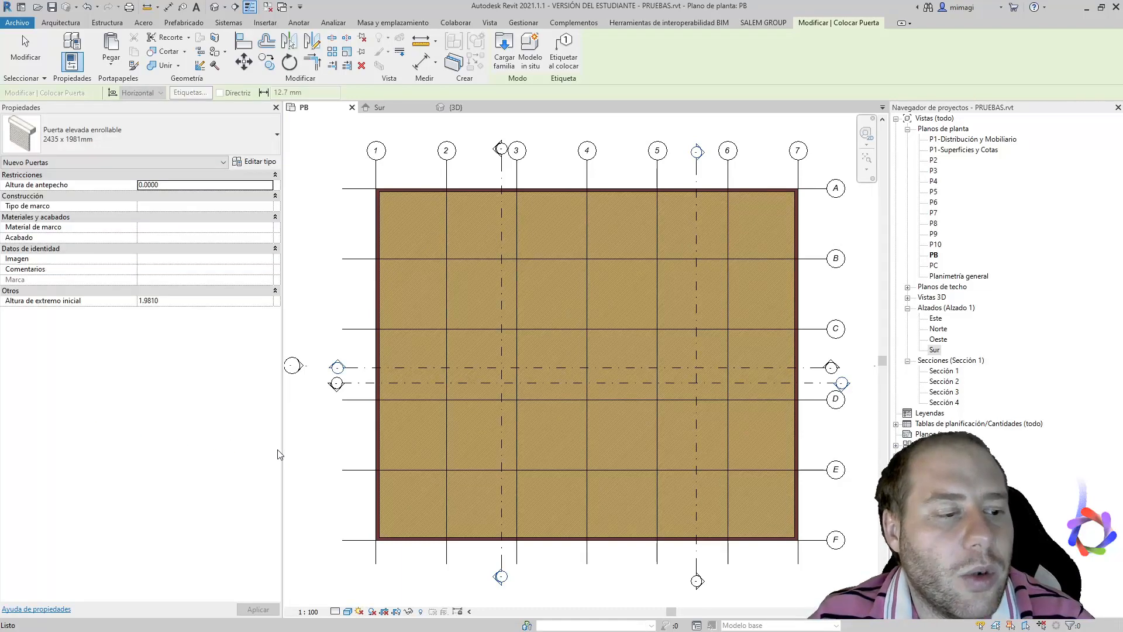
pyautogui.scroll(4, 411, 541)
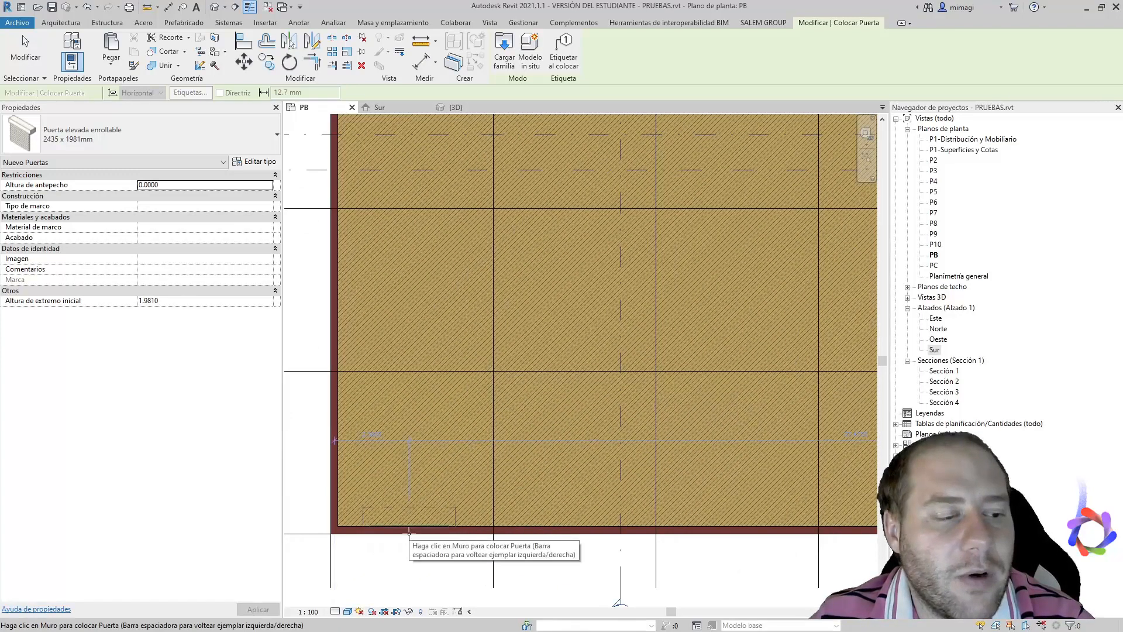
pyautogui.click(409, 531)
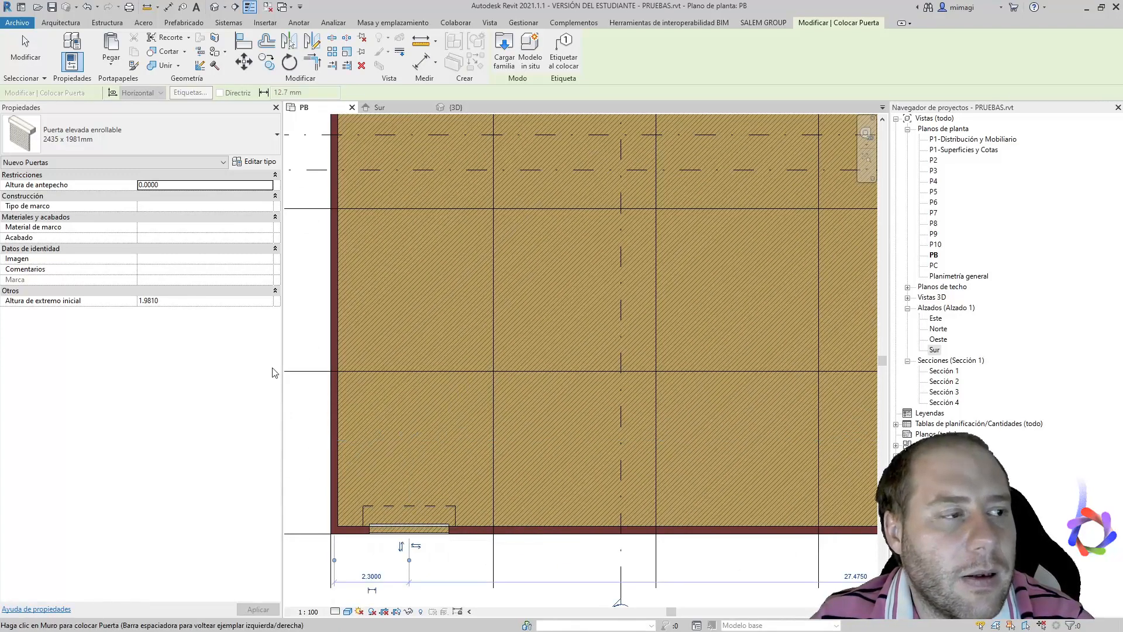
# - Place a Puerta elevada articulada 2435 x 1981mm door in the same wall, between grids 2 and 3, and end door placement
pyautogui.click(143, 140)
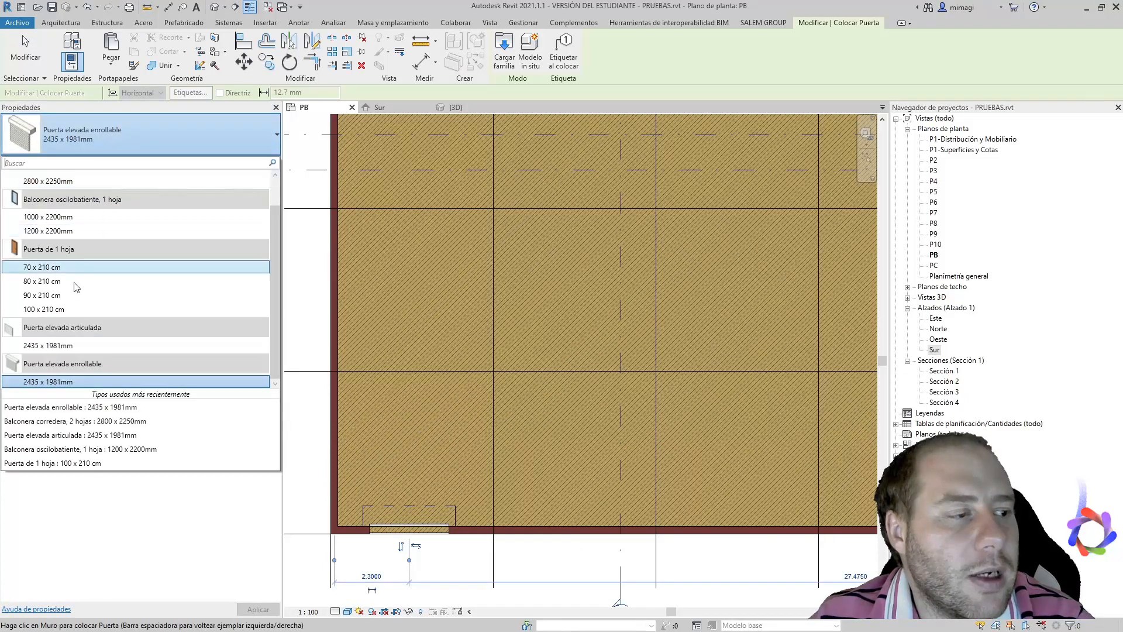
pyautogui.click(66, 346)
pyautogui.scroll(-3, 499, 417)
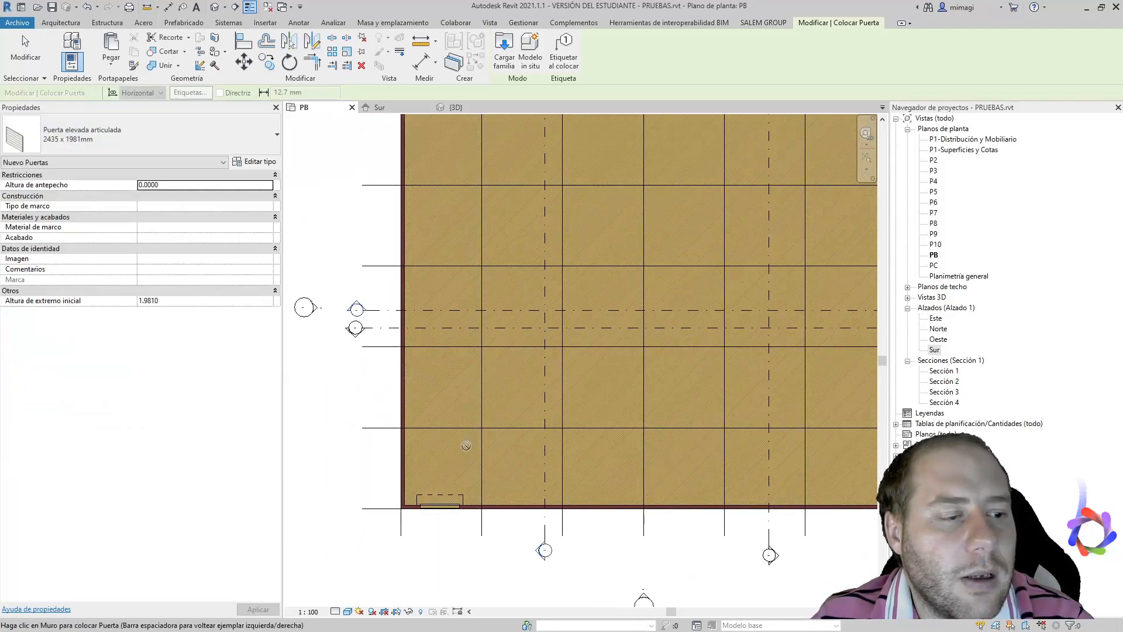
pyautogui.scroll(4, 539, 514)
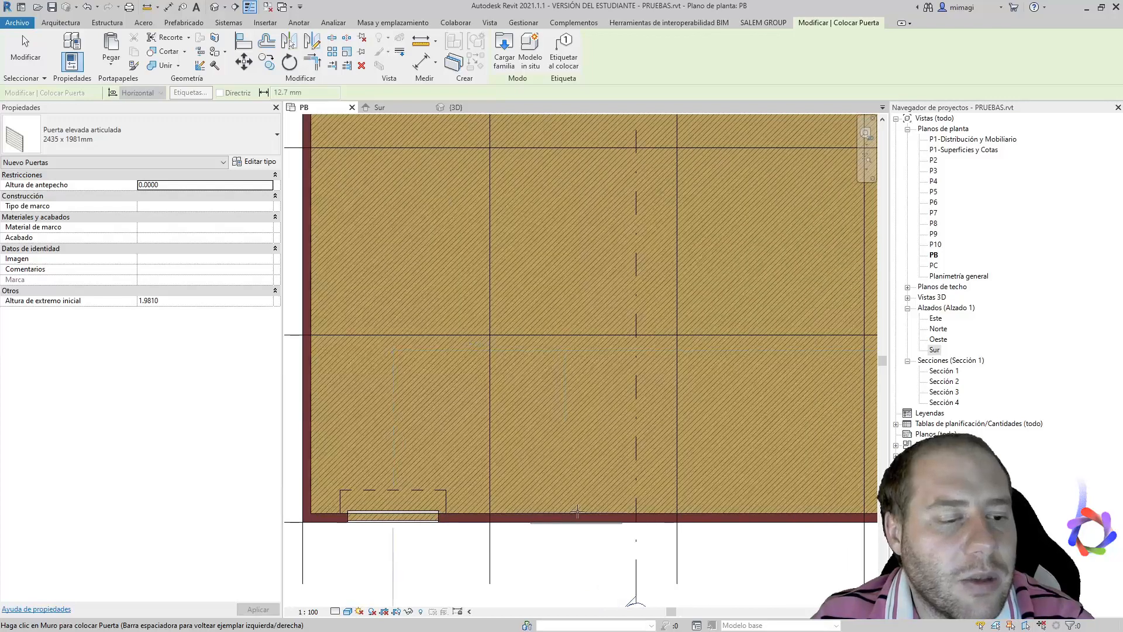
pyautogui.scroll(4, 577, 512)
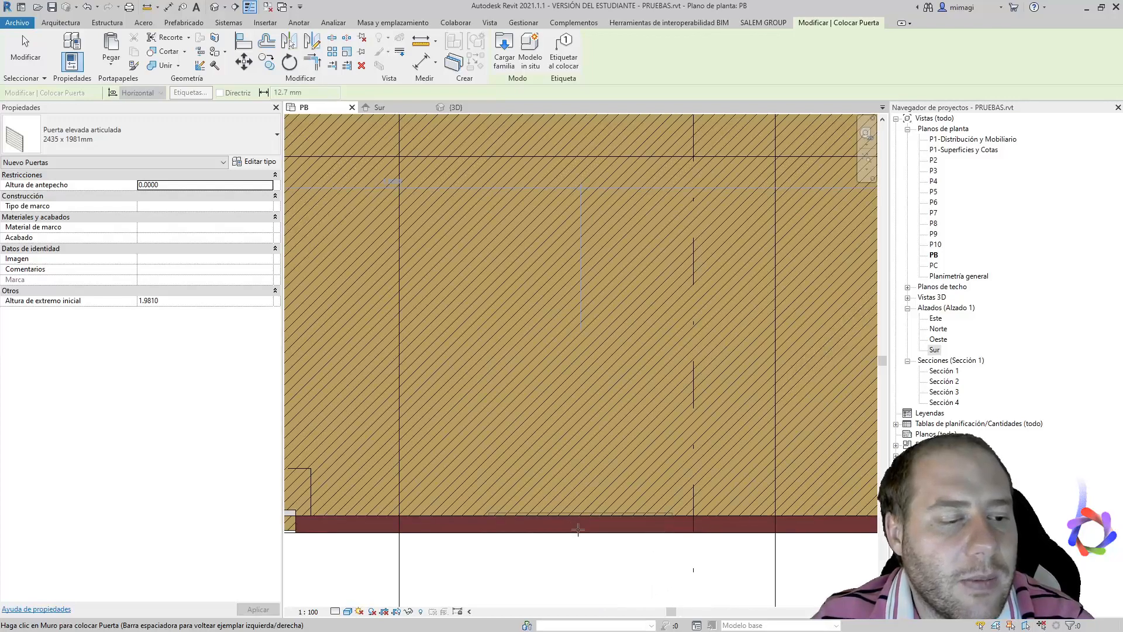
pyautogui.click(577, 529)
pyautogui.press('Escape')
pyautogui.press('Escape')
# - Select both overhead doors in the PB plan and isolate them with a section box in the 3D view
pyautogui.scroll(-3, 544, 555)
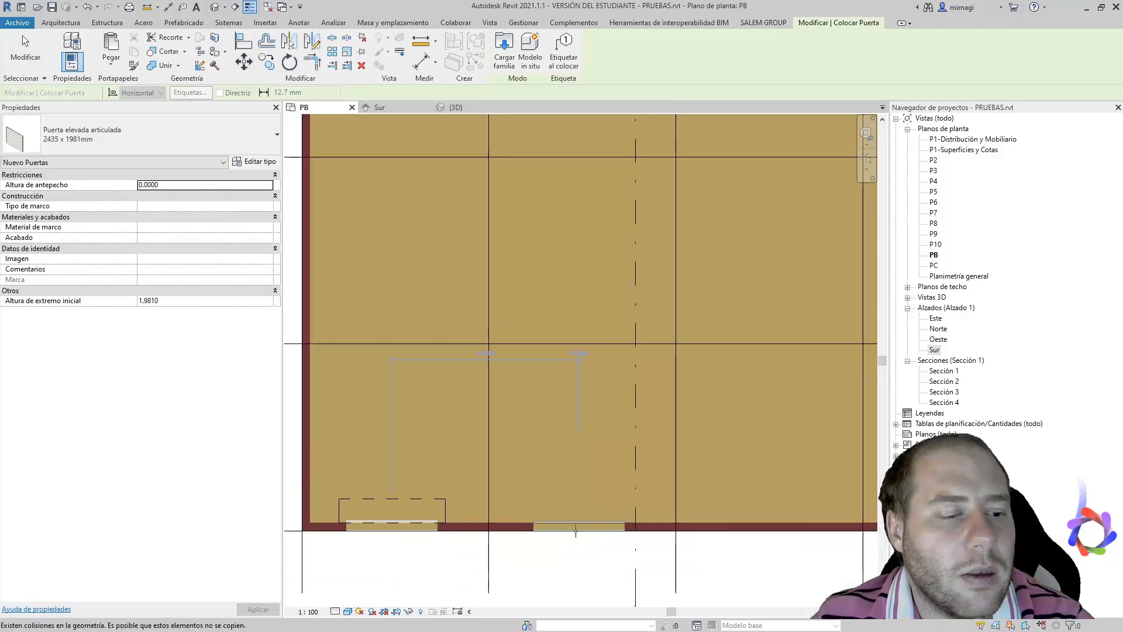
pyautogui.scroll(-3, 532, 545)
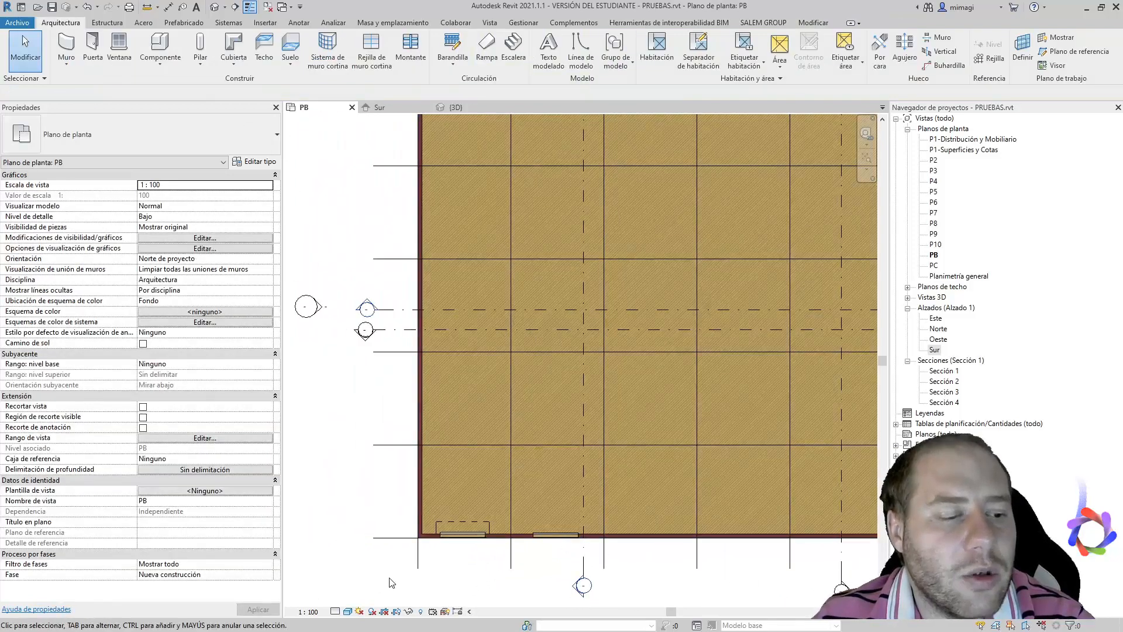
pyautogui.moveTo(390, 577); pyautogui.dragTo(648, 476)
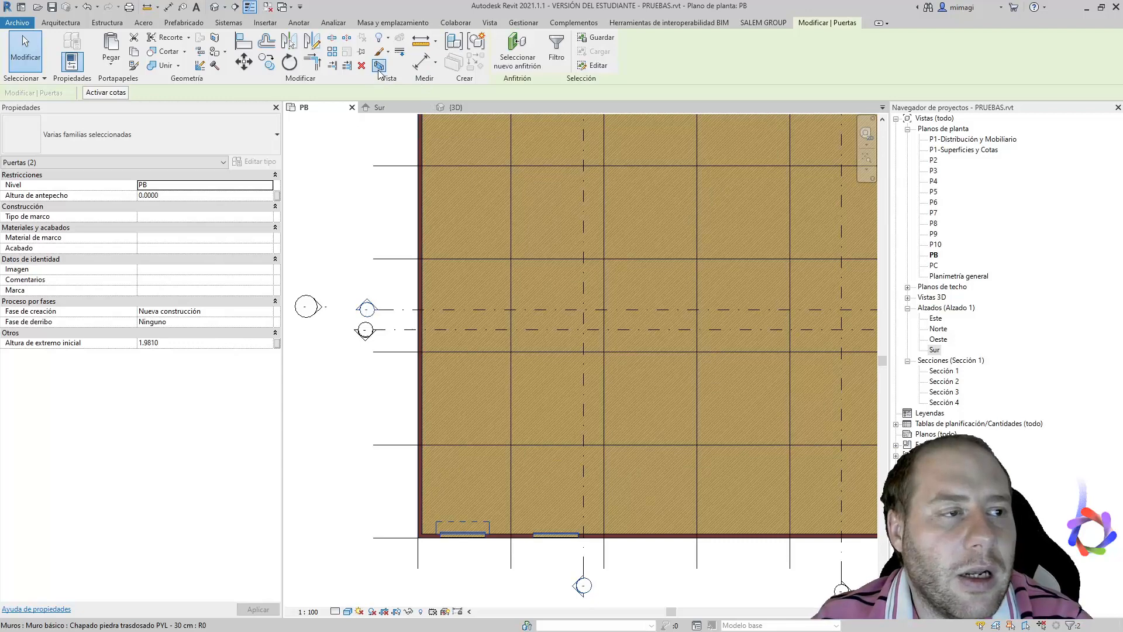
pyautogui.click(456, 107)
pyautogui.keyDown('shift'); pyautogui.moveTo(590, 350); pyautogui.dragTo(453, 266, button='middle'); pyautogui.keyUp('shift')
# - Lower the top face of the section box to cut through both overhead doors, and inspect them from the outer side of the wall
pyautogui.click(372, 213)
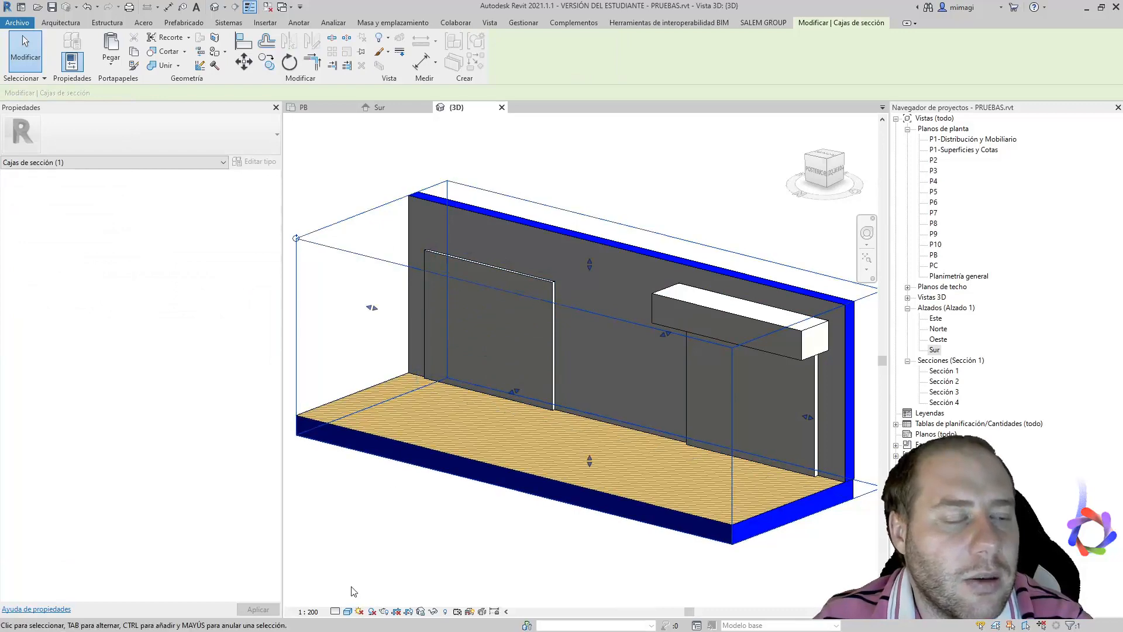
pyautogui.moveTo(589, 265); pyautogui.dragTo(588, 319)
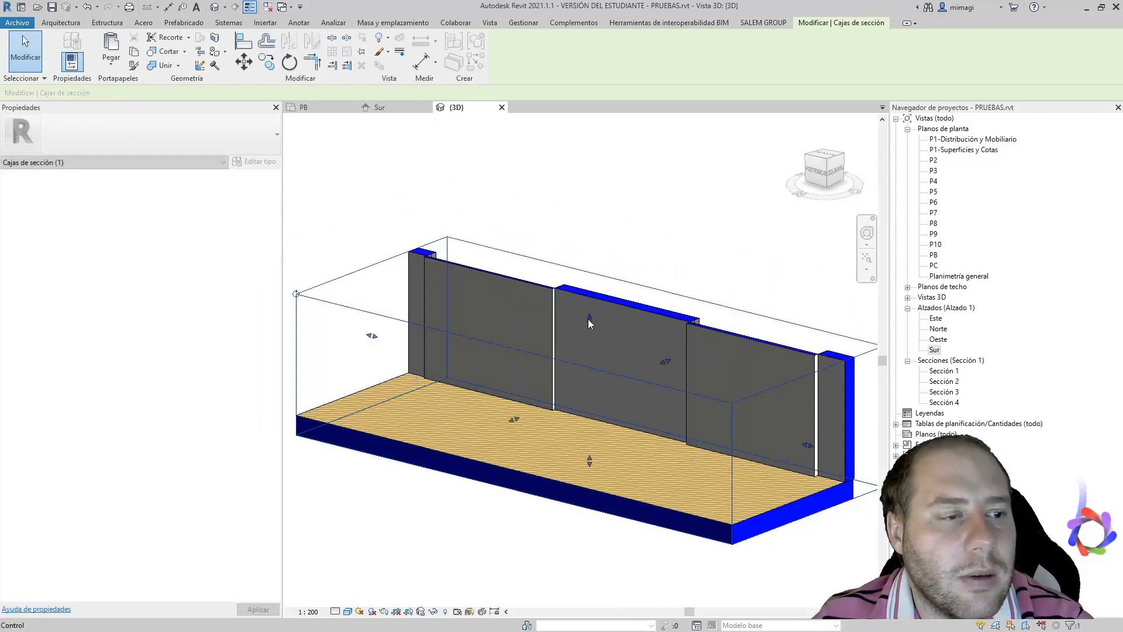
pyautogui.keyDown('shift'); pyautogui.moveTo(588, 318); pyautogui.dragTo(600, 423, button='middle'); pyautogui.keyUp('shift')
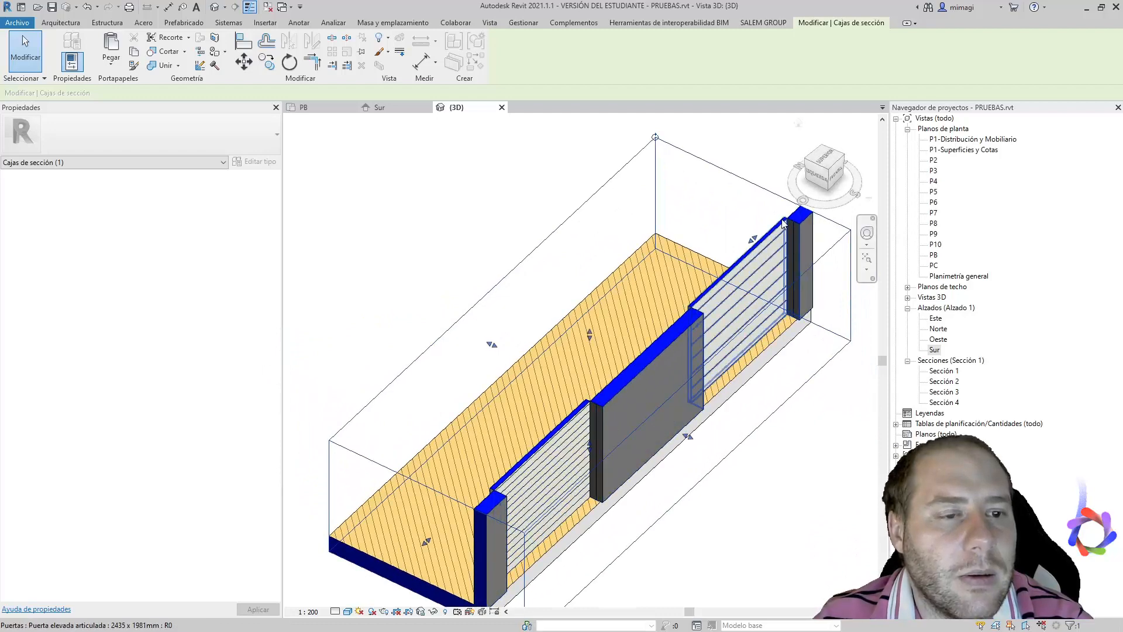
pyautogui.scroll(2, 784, 223)
pyautogui.scroll(-4, 659, 246)
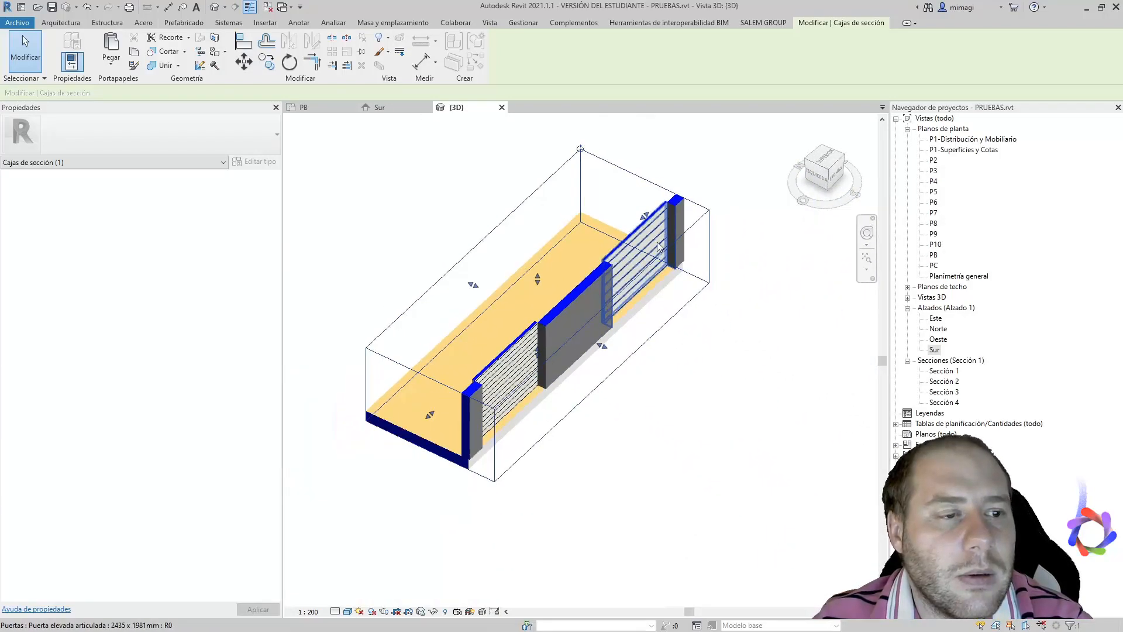
pyautogui.keyDown('shift'); pyautogui.moveTo(659, 246); pyautogui.dragTo(444, 307, button='middle'); pyautogui.keyUp('shift')
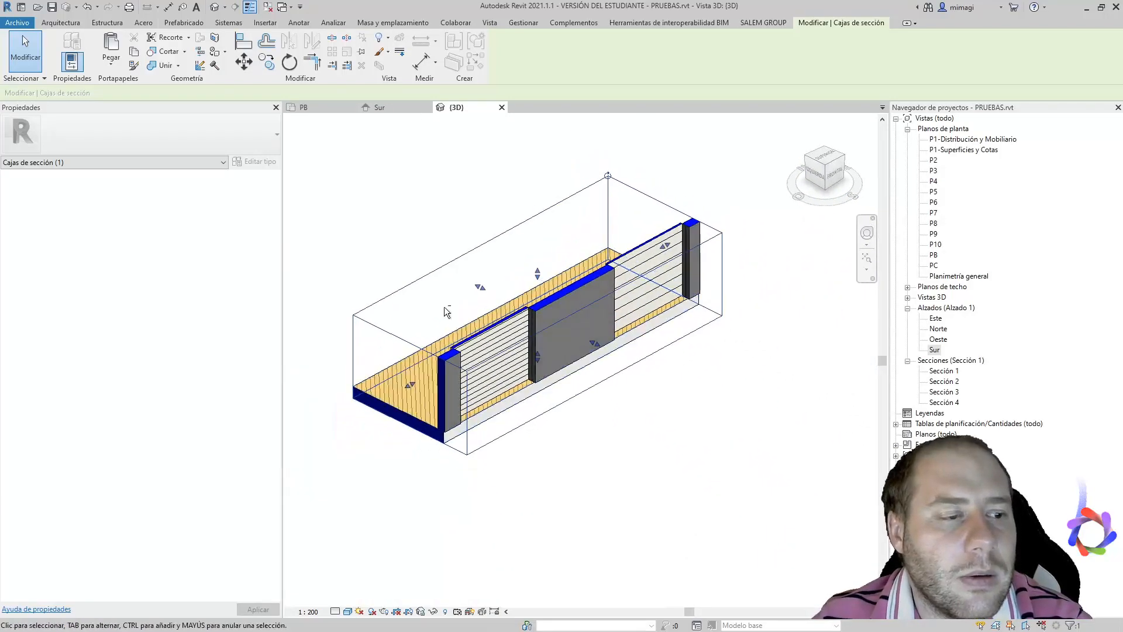
# - Set the 3D view's scale to 1:100 and its detail level to Medio
pyautogui.click(347, 612)
pyautogui.click(309, 612)
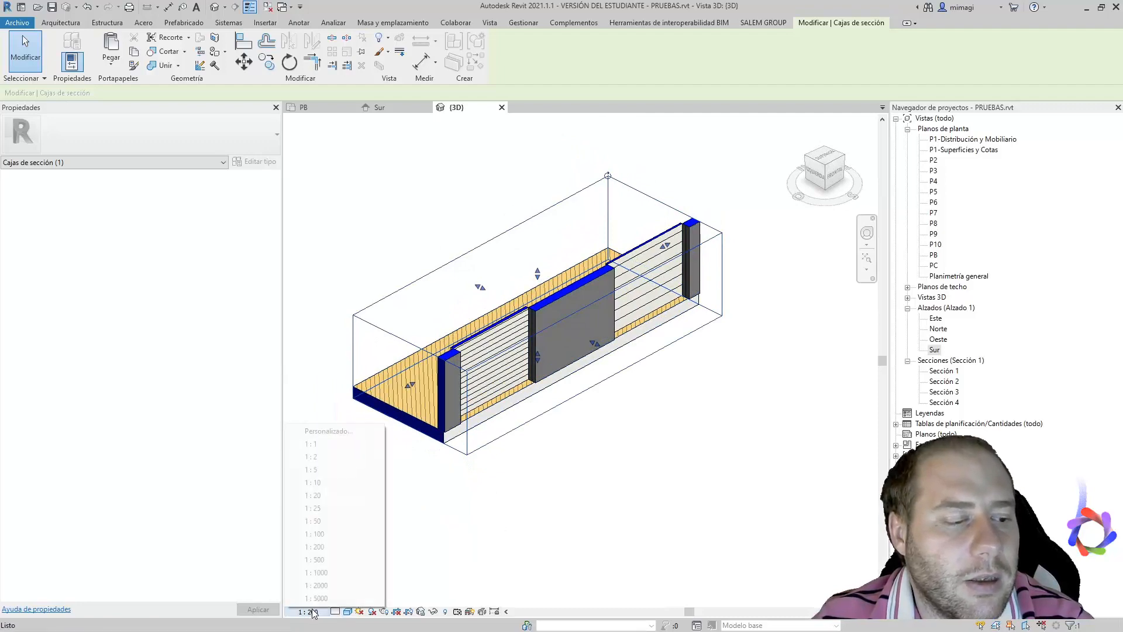
pyautogui.click(325, 533)
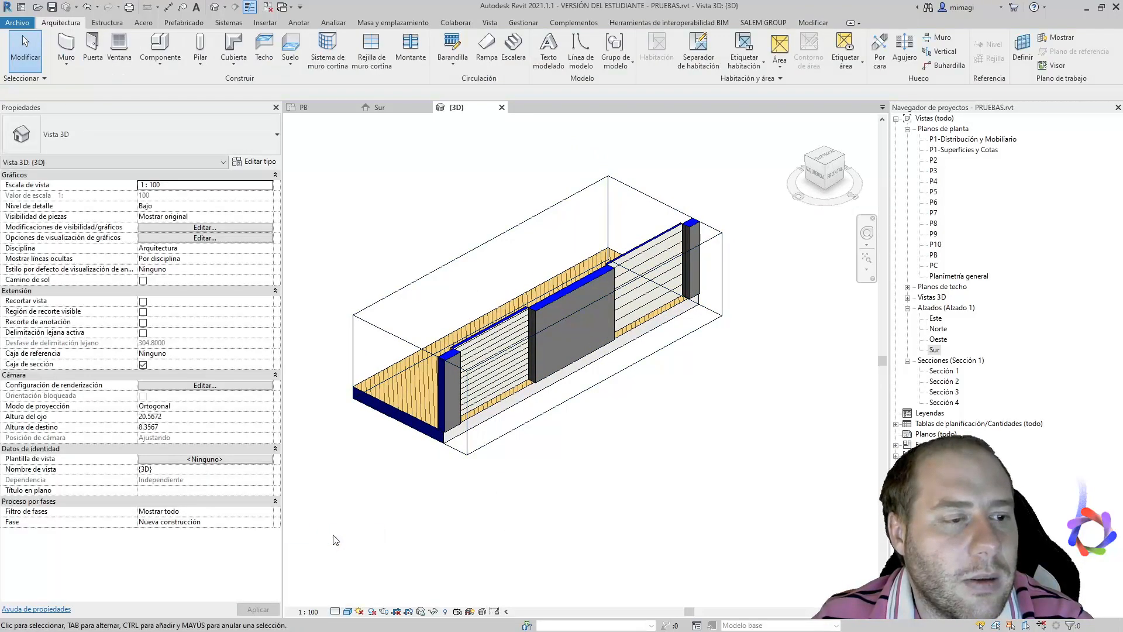
pyautogui.click(335, 612)
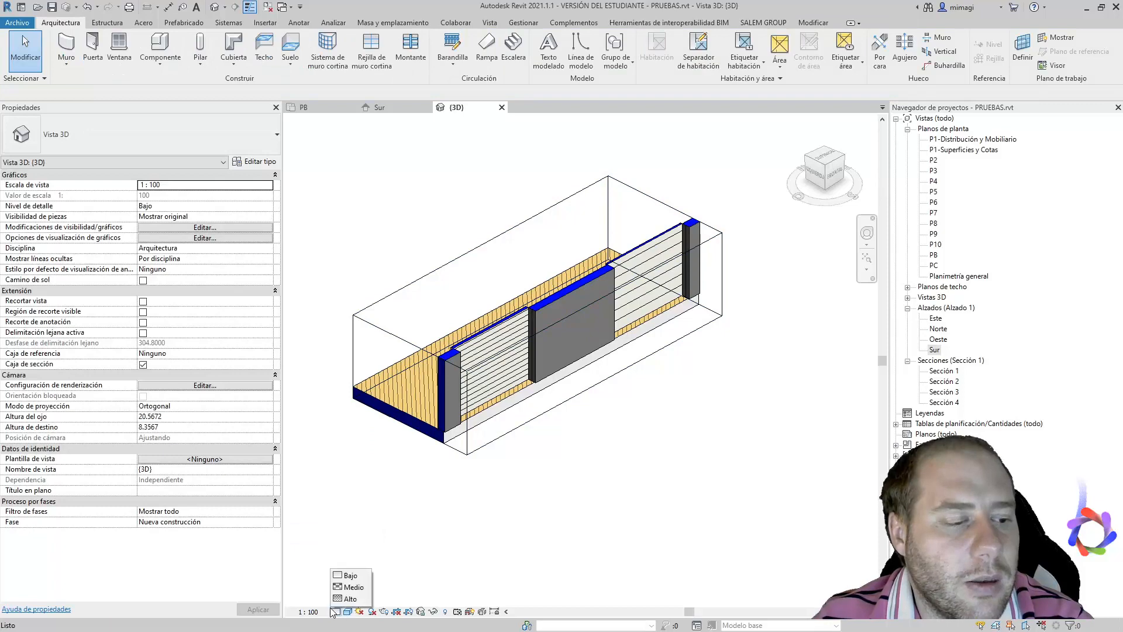
pyautogui.click(352, 587)
# - Examine in the sectioned 3D view how both overhead doors meet the wall layers at their jambs
pyautogui.scroll(5, 649, 282)
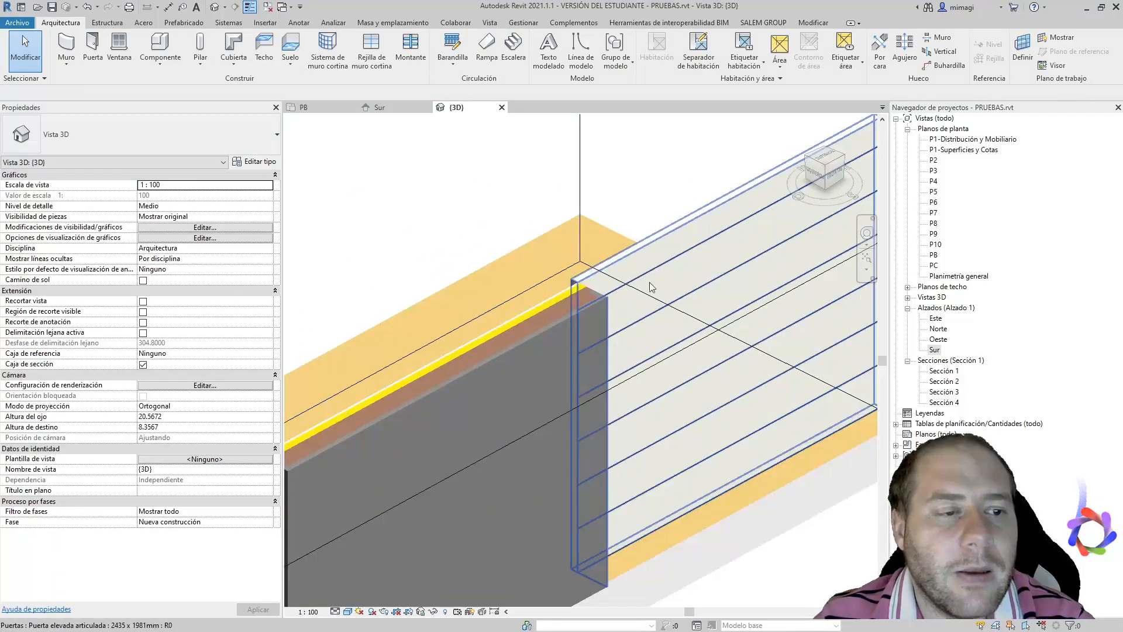
pyautogui.scroll(-5, 649, 283)
pyautogui.keyDown('shift'); pyautogui.moveTo(649, 283); pyautogui.dragTo(529, 319, button='middle'); pyautogui.keyUp('shift')
pyautogui.scroll(6, 529, 319)
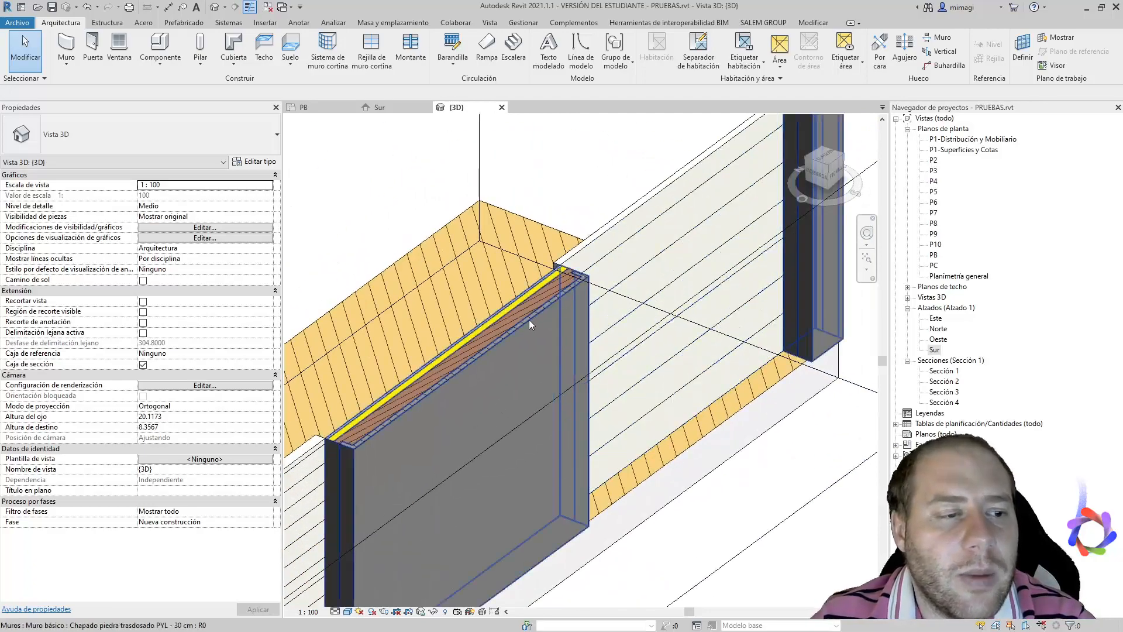
pyautogui.click(611, 217)
pyautogui.scroll(-3, 605, 265)
pyautogui.scroll(3, 605, 265)
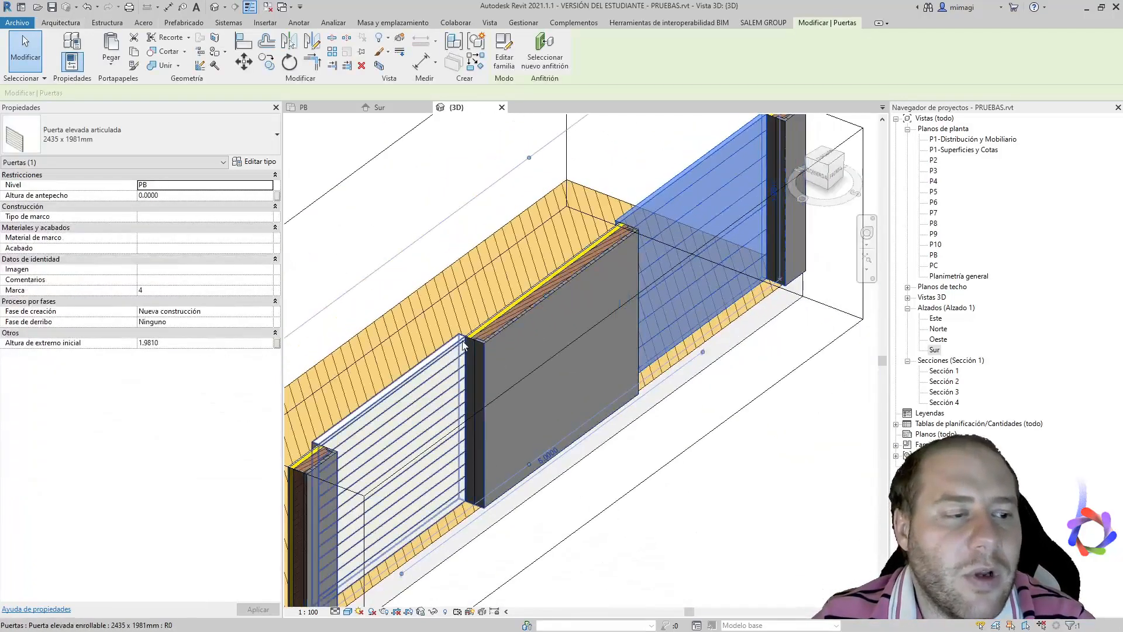
pyautogui.scroll(5, 462, 344)
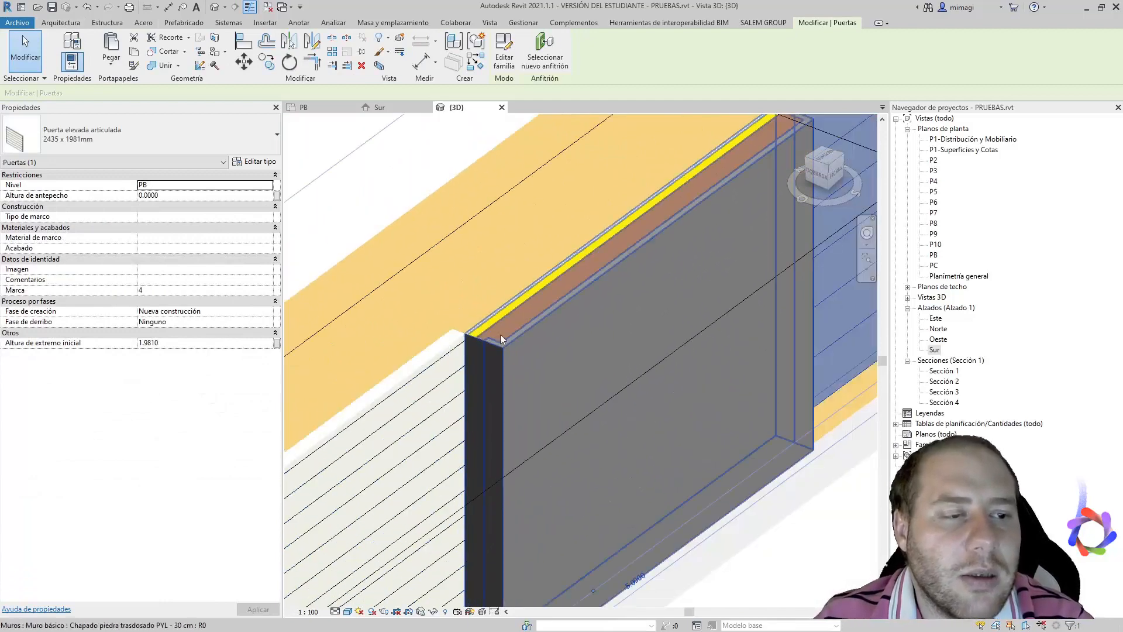
pyautogui.scroll(-2, 500, 335)
pyautogui.keyDown('shift'); pyautogui.moveTo(581, 308); pyautogui.dragTo(563, 335, button='middle'); pyautogui.keyUp('shift')
pyautogui.scroll(5, 563, 335)
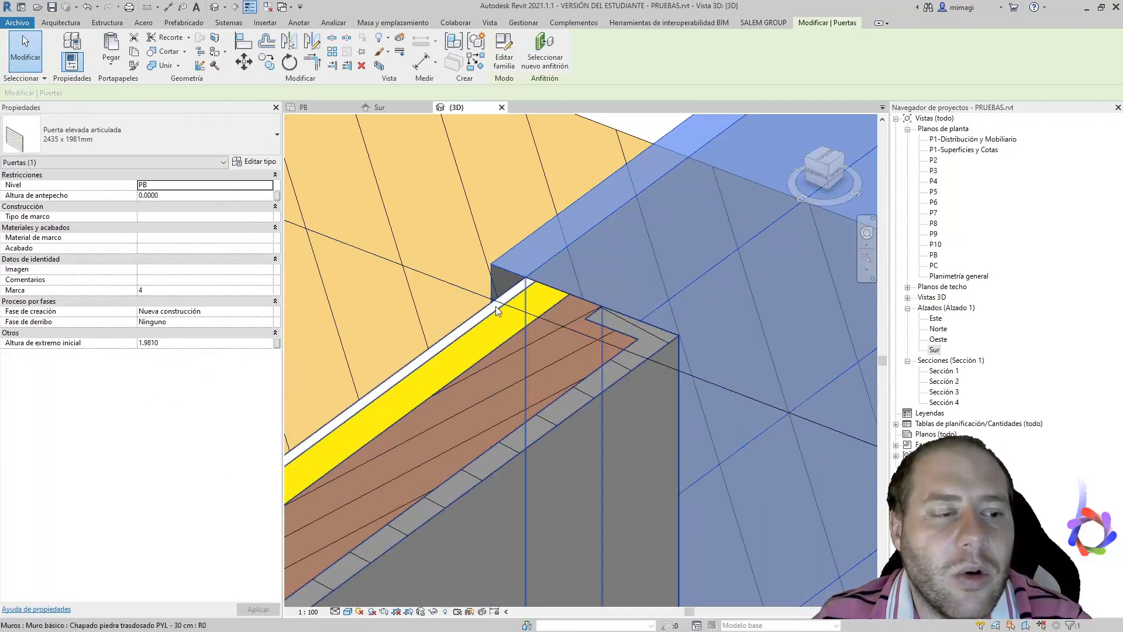
pyautogui.moveTo(526, 286)
pyautogui.keyDown('shift'); pyautogui.mouseDown(button='middle')
pyautogui.moveTo(563, 261)
pyautogui.moveTo(526, 339)
pyautogui.moveTo(497, 366)
pyautogui.moveTo(404, 316)
pyautogui.mouseUp(button='middle'); pyautogui.keyUp('shift')
pyautogui.scroll(-5, 563, 261)
# - Raise the top face of the section box above both overhead doors and inspect them from the inner and outer sides of the wall
pyautogui.click(517, 320)
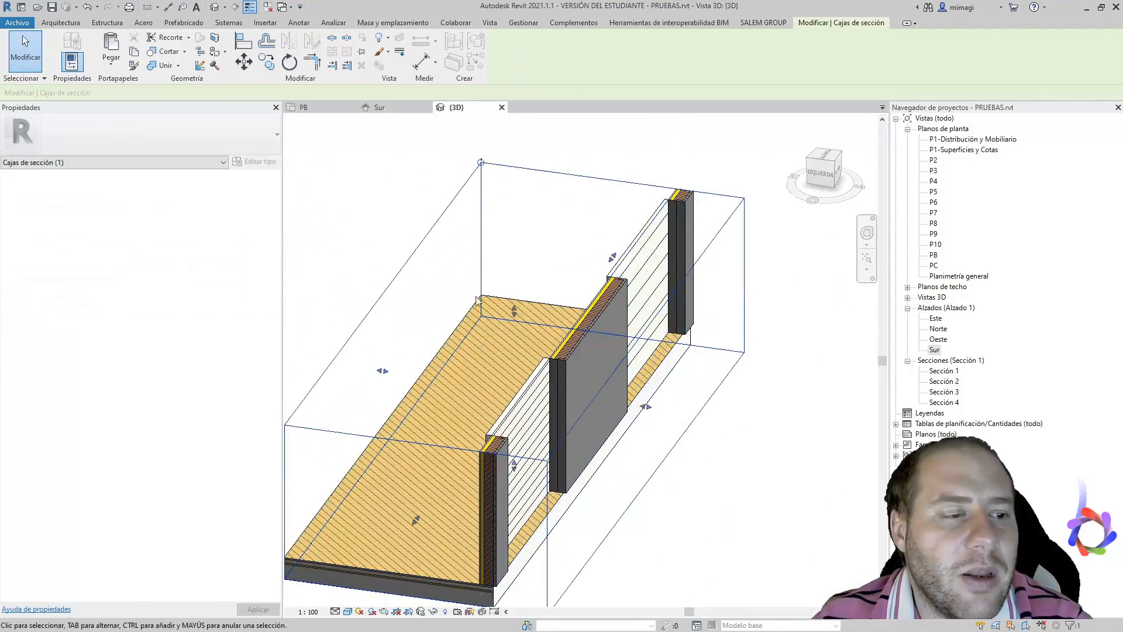
pyautogui.moveTo(523, 279)
pyautogui.keyDown('shift'); pyautogui.mouseDown(button='middle')
pyautogui.moveTo(544, 233)
pyautogui.moveTo(526, 327)
pyautogui.moveTo(524, 296)
pyautogui.moveTo(629, 315)
pyautogui.moveTo(517, 296)
pyautogui.moveTo(584, 351)
pyautogui.moveTo(519, 300)
pyautogui.mouseUp(button='middle'); pyautogui.keyUp('shift')
pyautogui.click(493, 277)
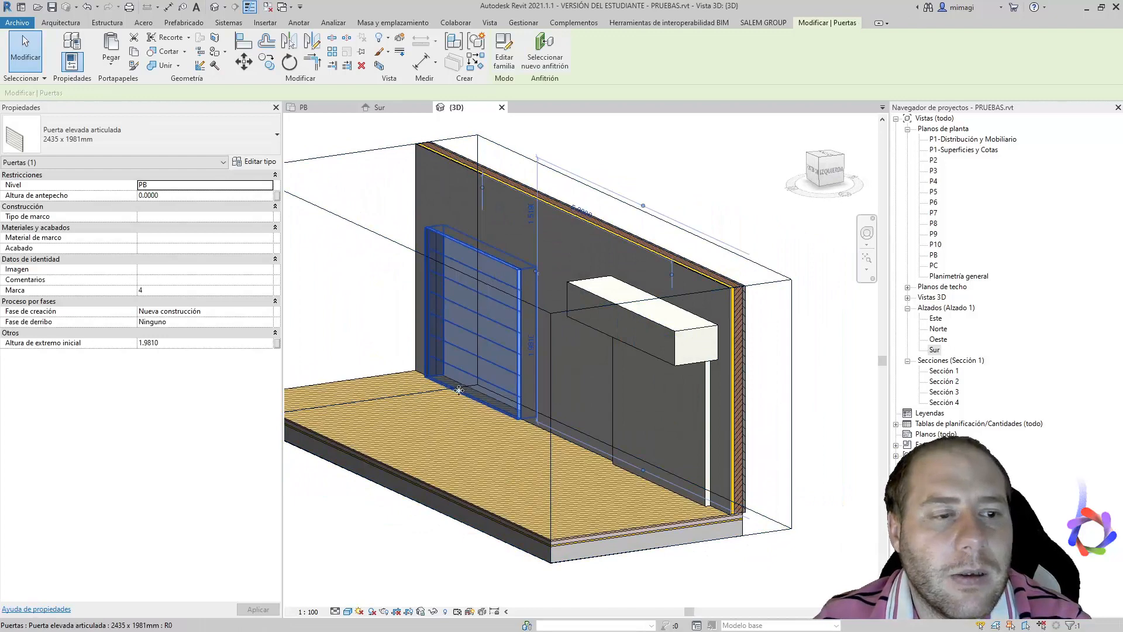
pyautogui.keyDown('shift'); pyautogui.moveTo(459, 391); pyautogui.dragTo(512, 249, button='middle'); pyautogui.keyUp('shift')
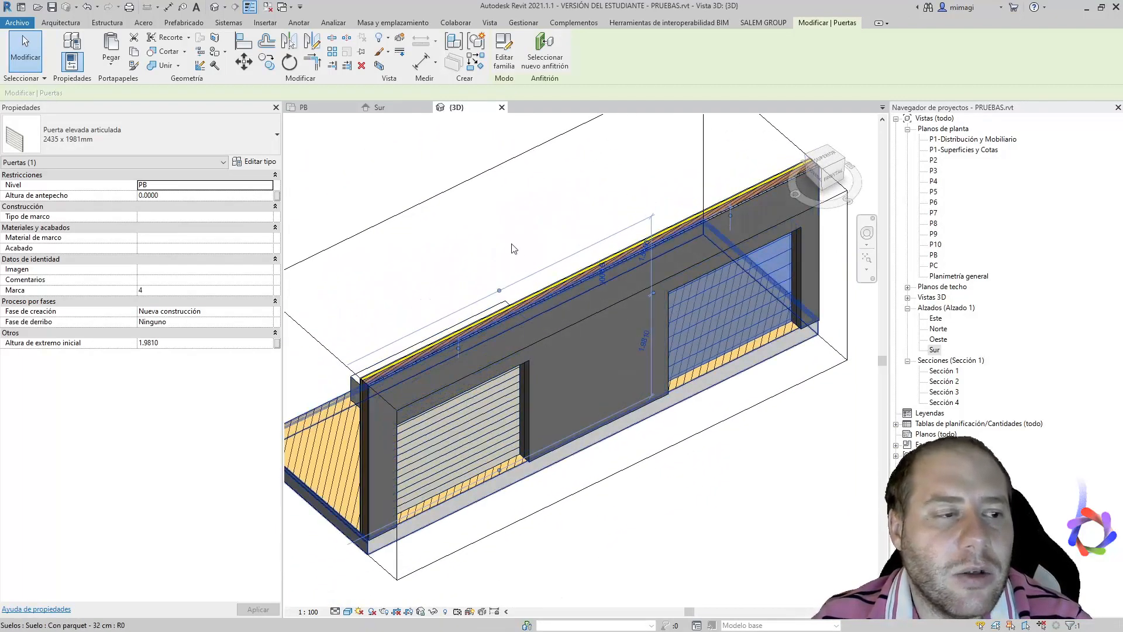
# - Start door placement in the PB plan, dismiss the save reminder and choose the type Balconera corredera, 2 hojas 2400 x 2250mm
pyautogui.click(321, 109)
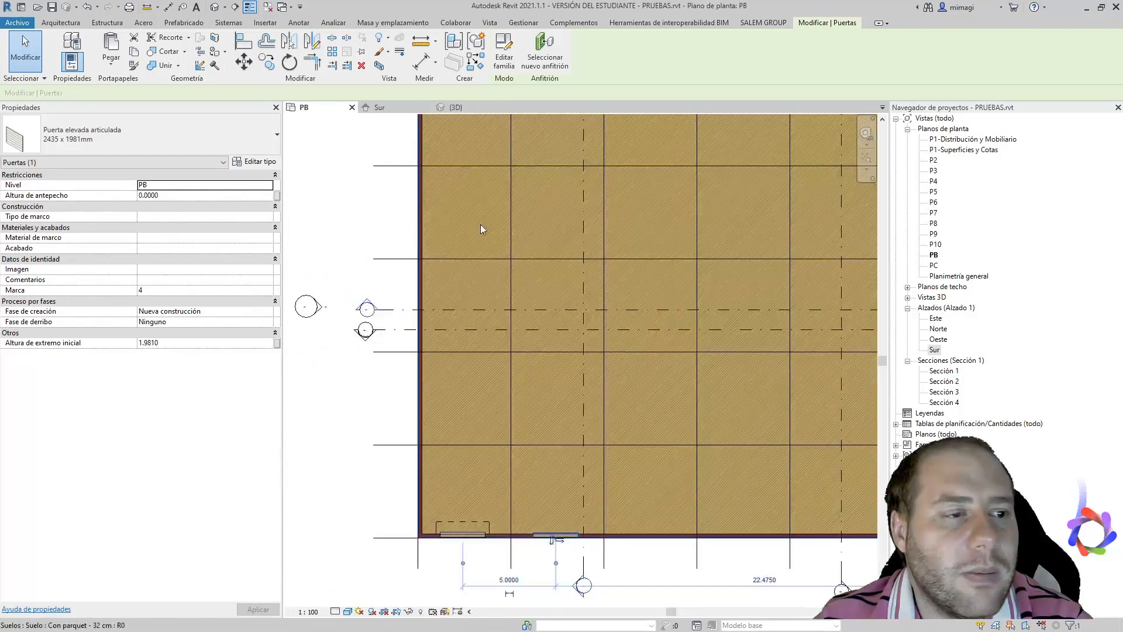
pyautogui.scroll(-5, 480, 223)
pyautogui.scroll(5, 555, 465)
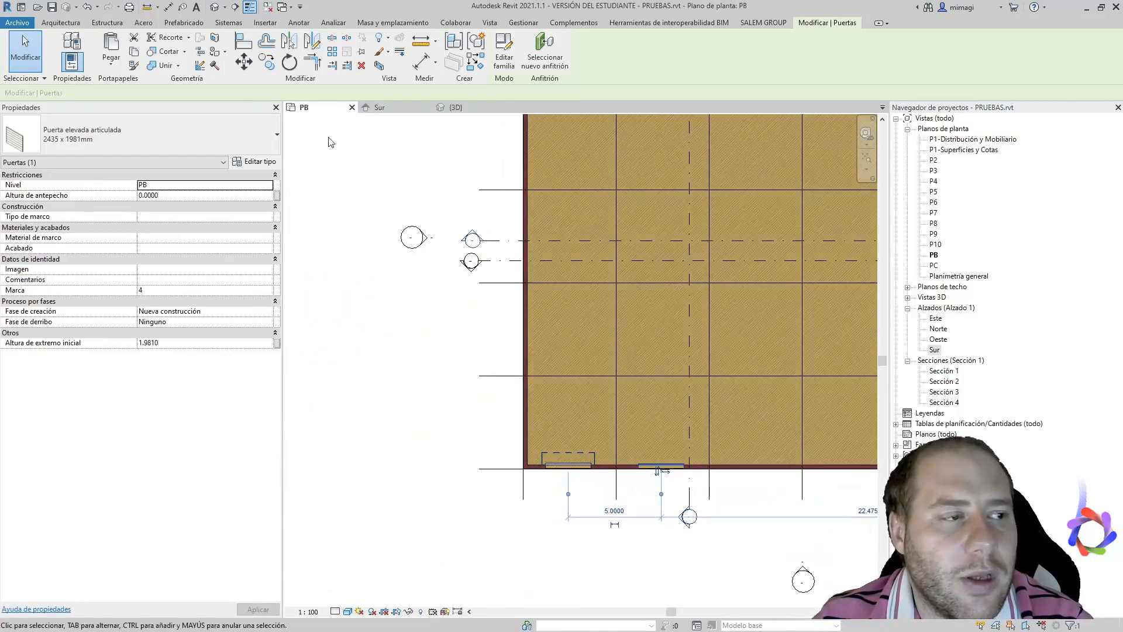
pyautogui.click(61, 26)
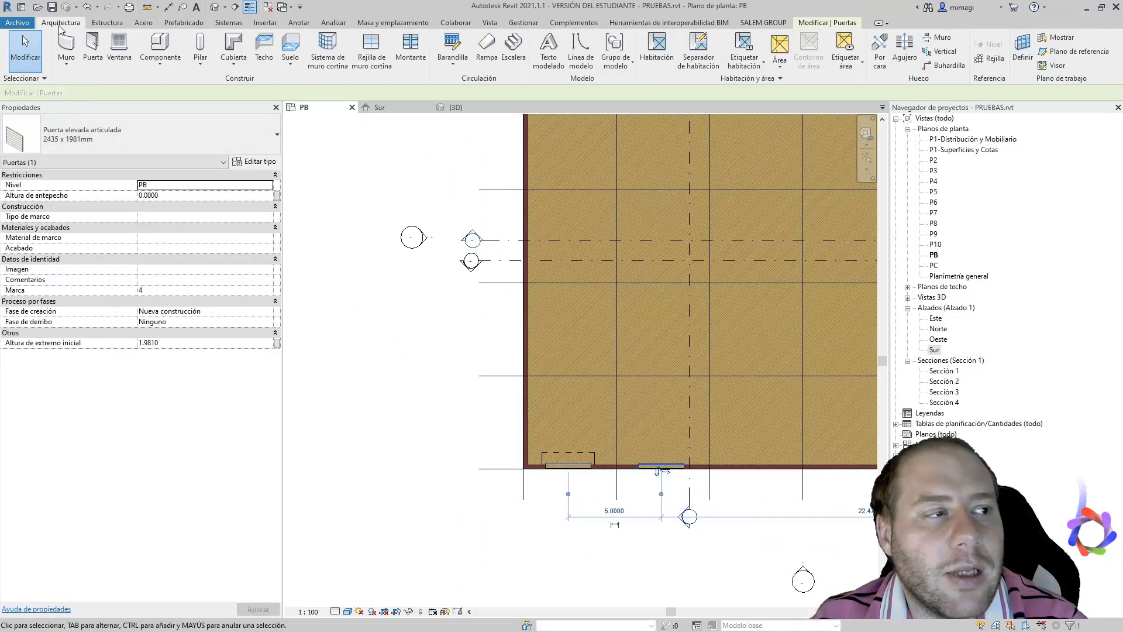
pyautogui.click(94, 59)
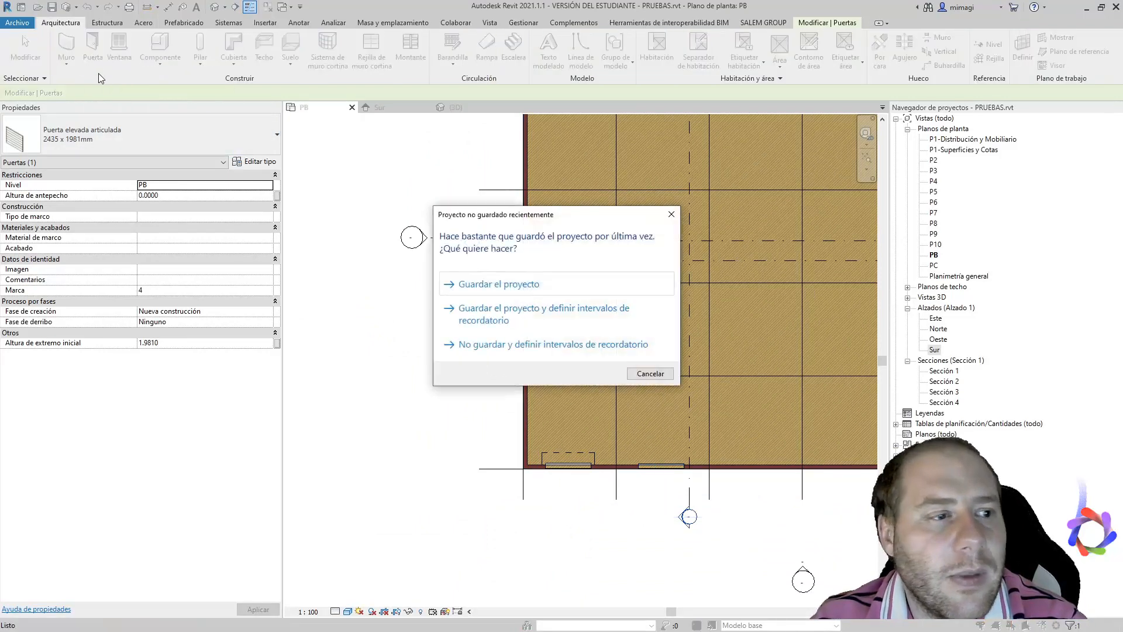
pyautogui.click(670, 219)
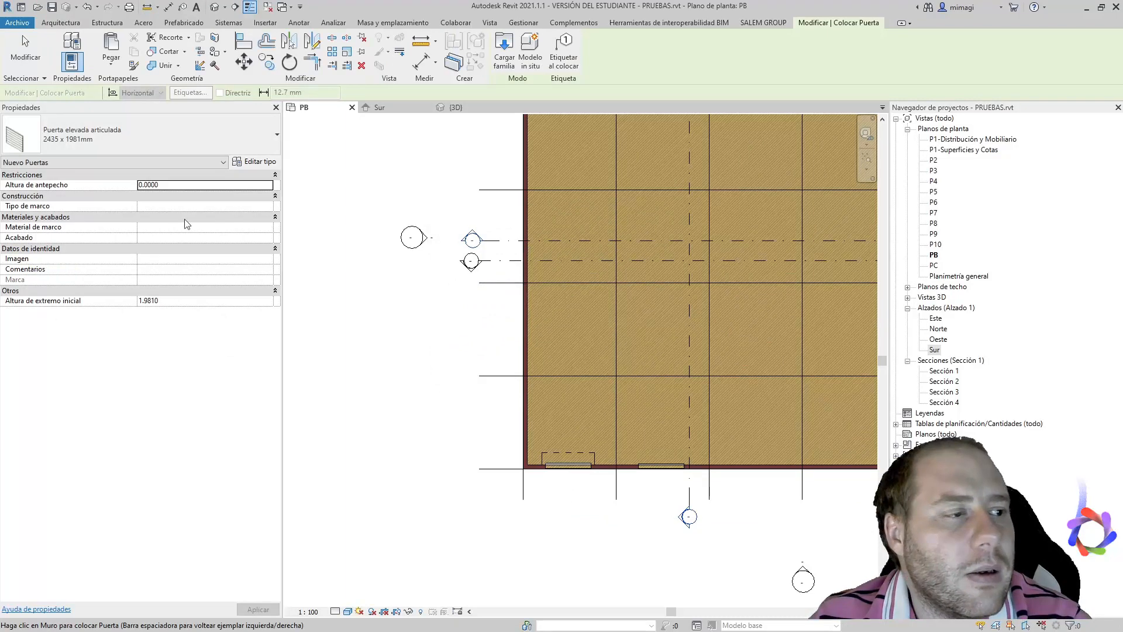
pyautogui.click(89, 138)
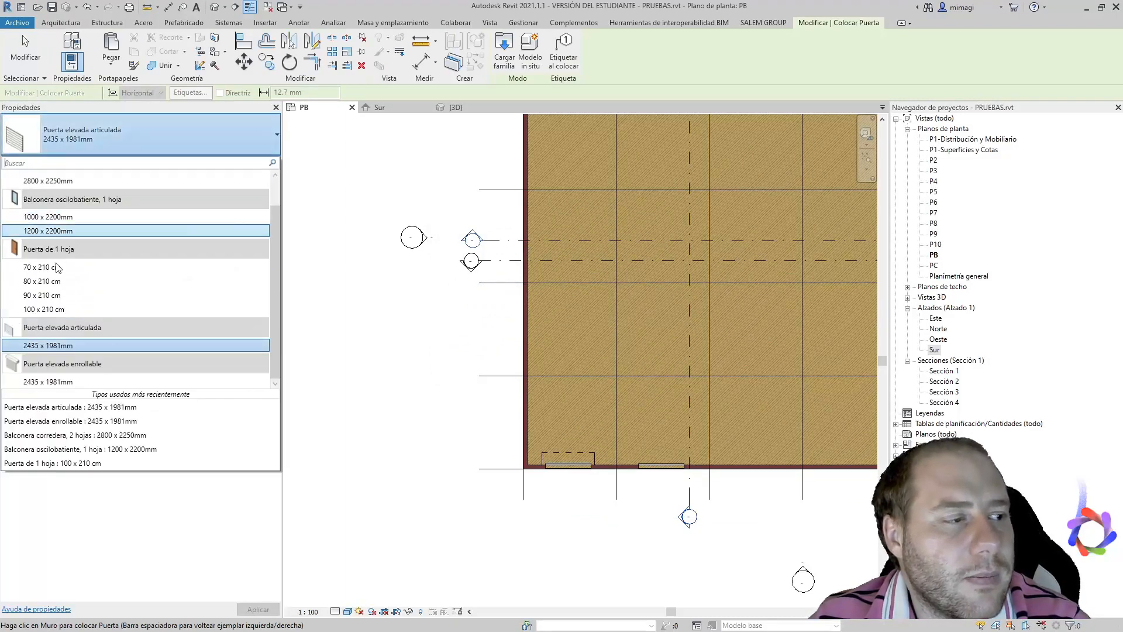
pyautogui.scroll(2, 47, 263)
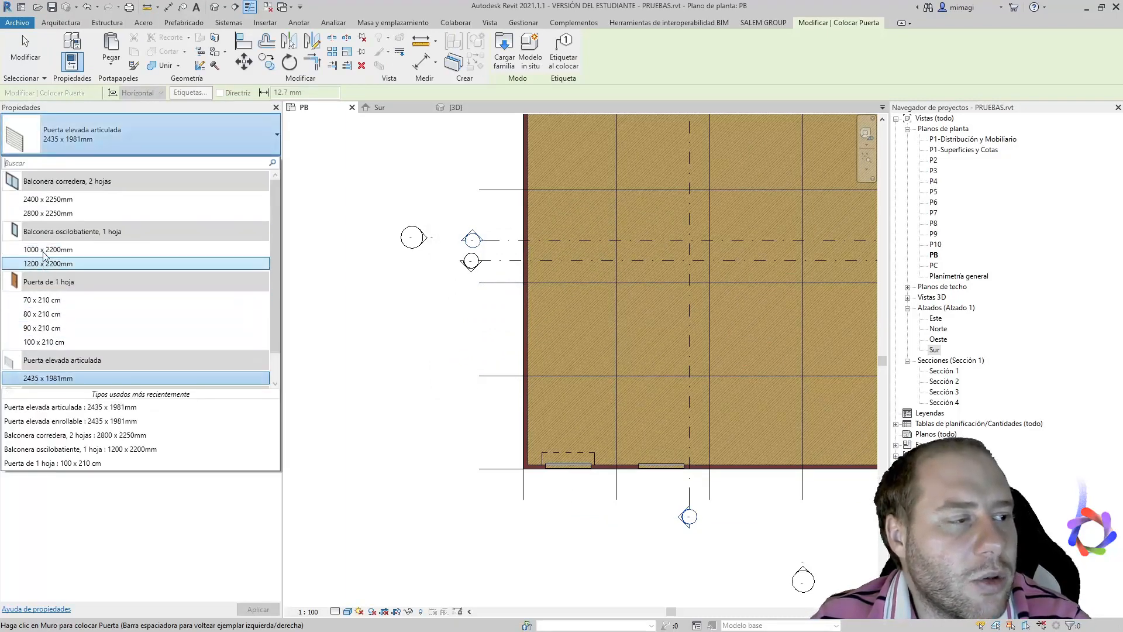
pyautogui.moveTo(54, 201)
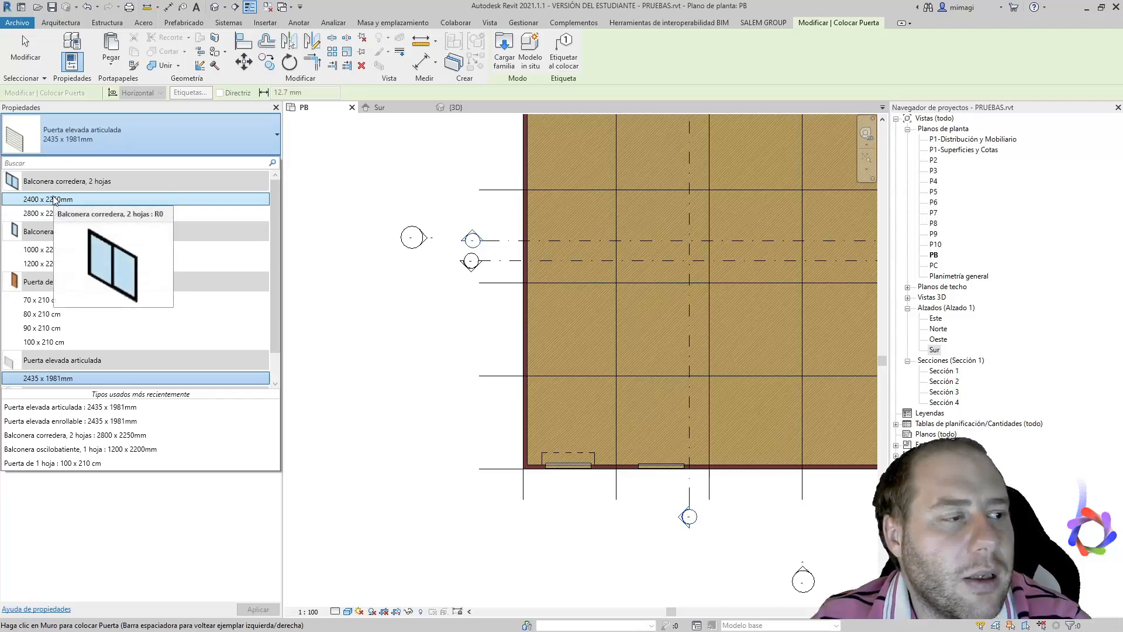
pyautogui.click(54, 200)
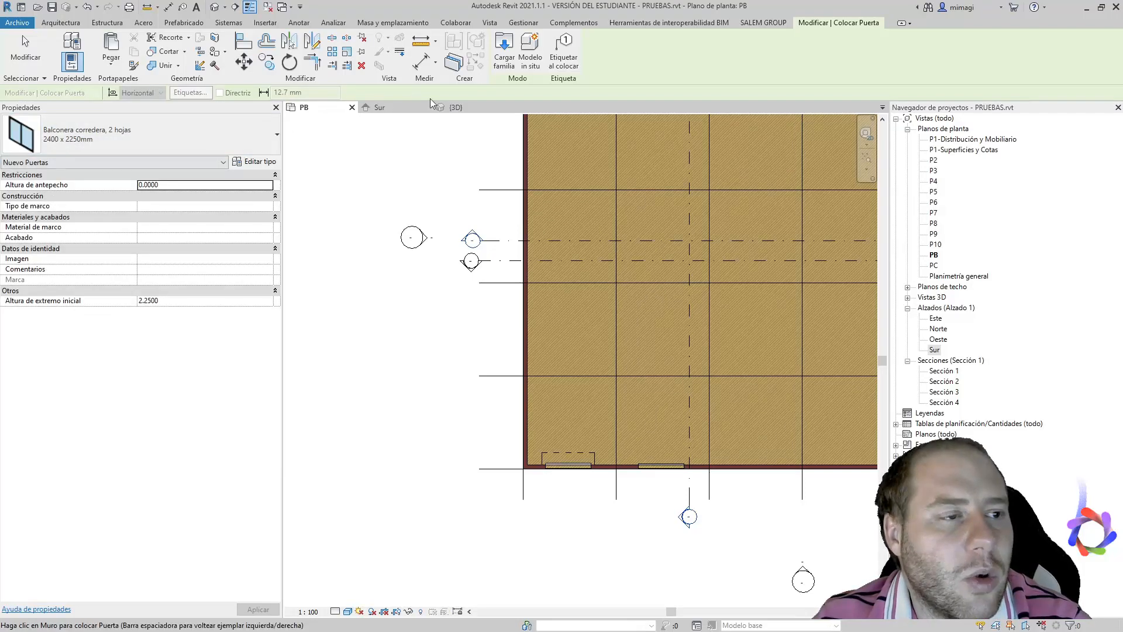
# - Place the sliding balcony door in the overhead doors' wall, 5.00 m from the articulated door, and end door placement
pyautogui.click(456, 108)
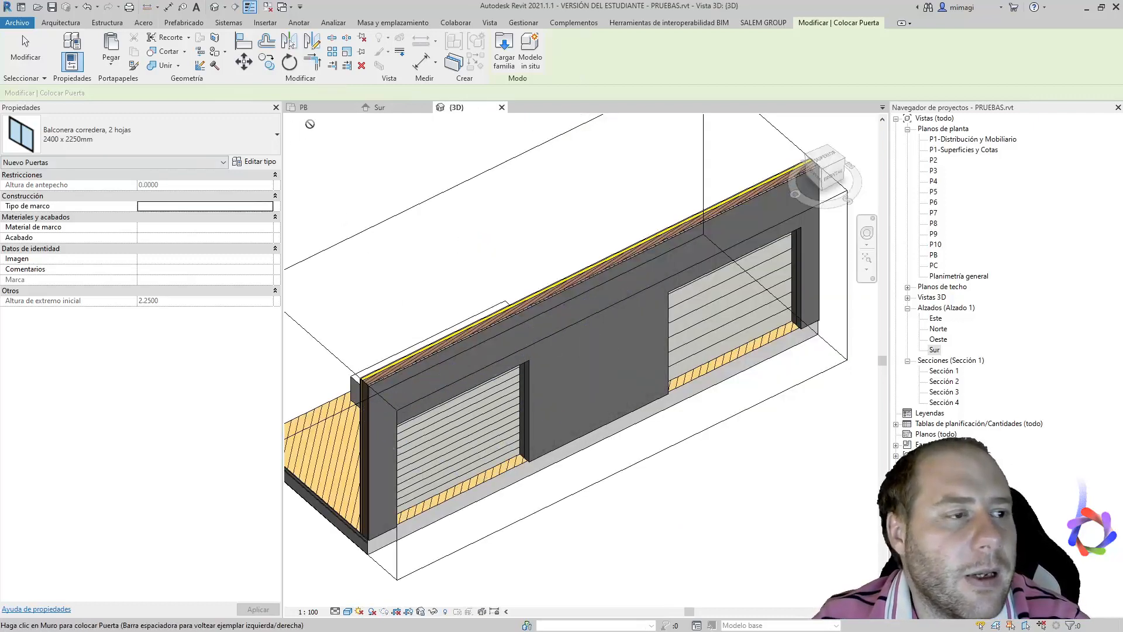
pyautogui.click(303, 108)
pyautogui.scroll(5, 559, 395)
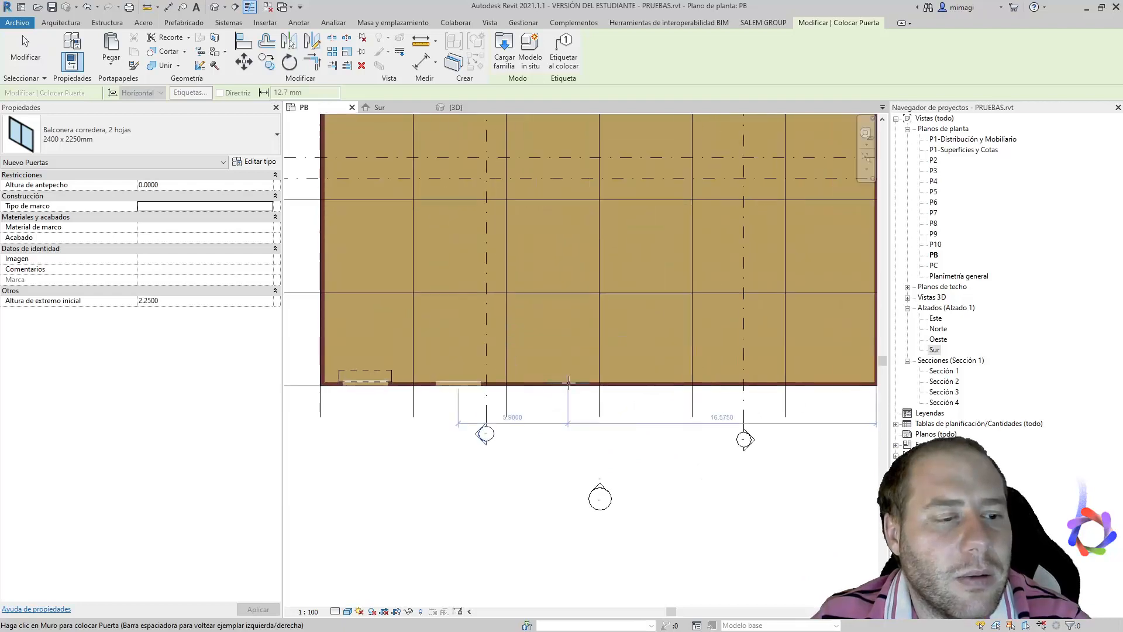
pyautogui.scroll(3, 539, 374)
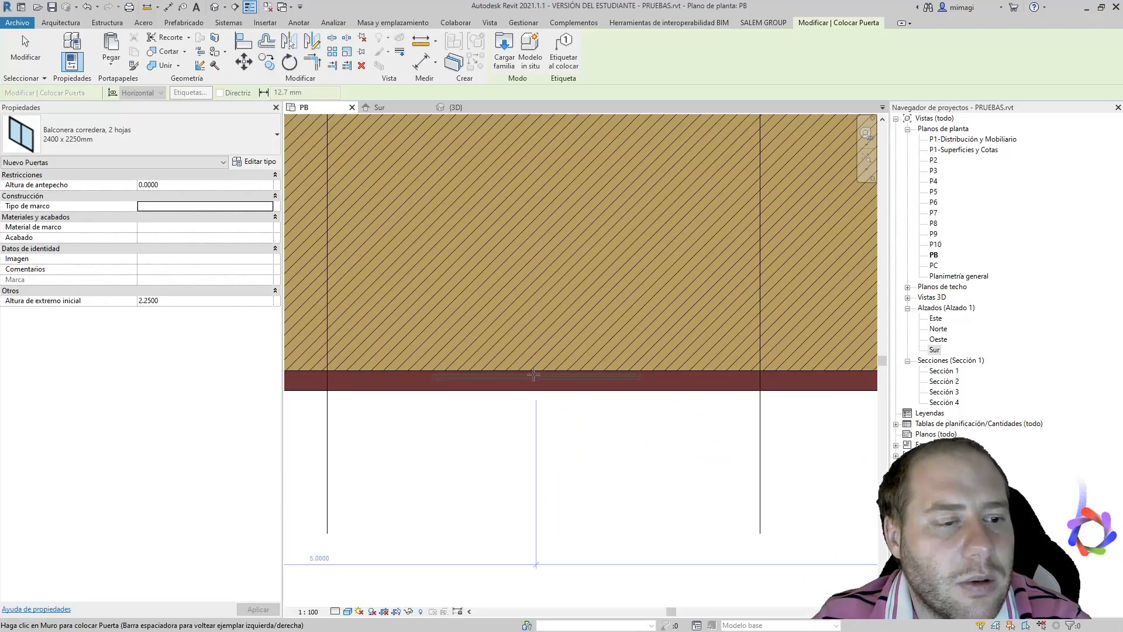
pyautogui.click(533, 374)
pyautogui.scroll(2, 544, 389)
pyautogui.press('Escape')
pyautogui.press('Escape')
pyautogui.scroll(4, 427, 380)
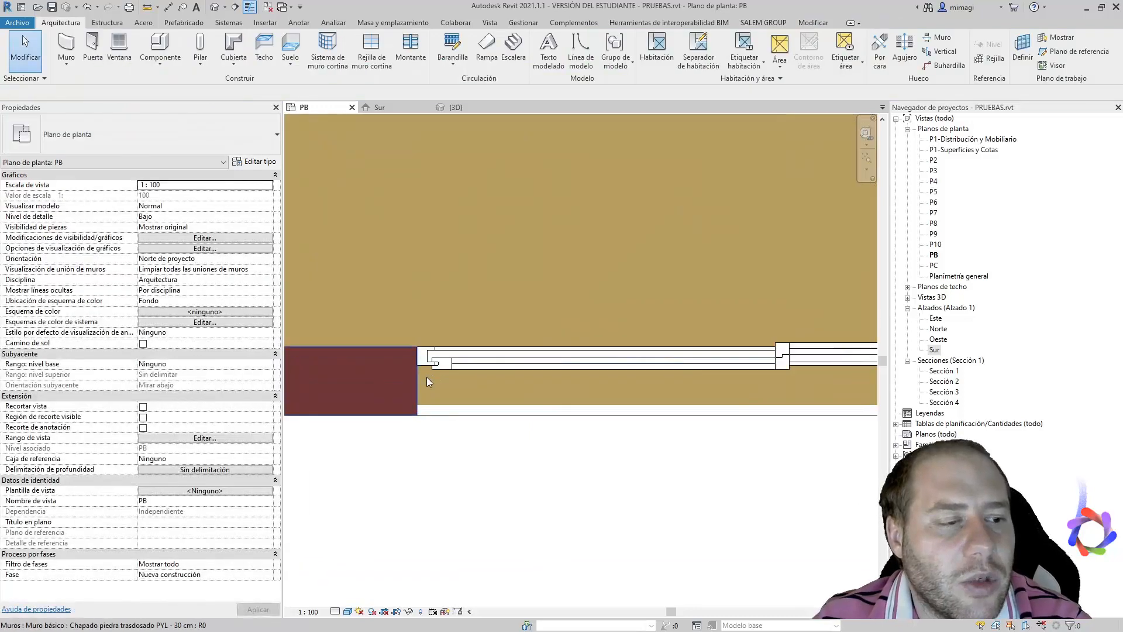
# - Extend the section box in the 3D view along the wall to include the new sliding balcony door
pyautogui.click(456, 107)
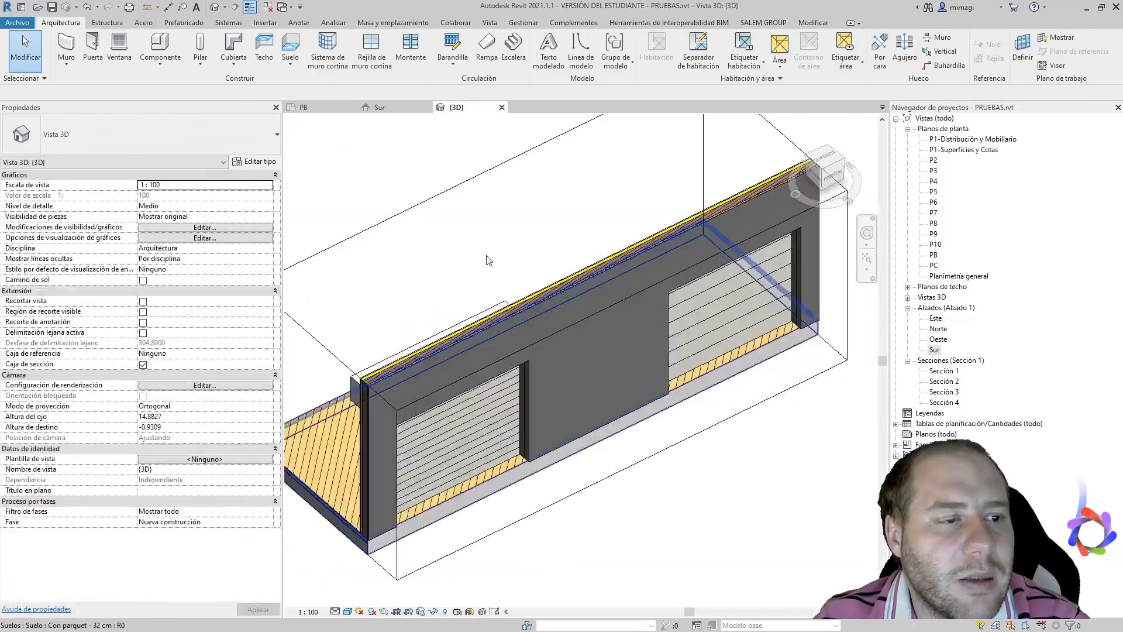
pyautogui.scroll(-5, 489, 261)
pyautogui.click(549, 290)
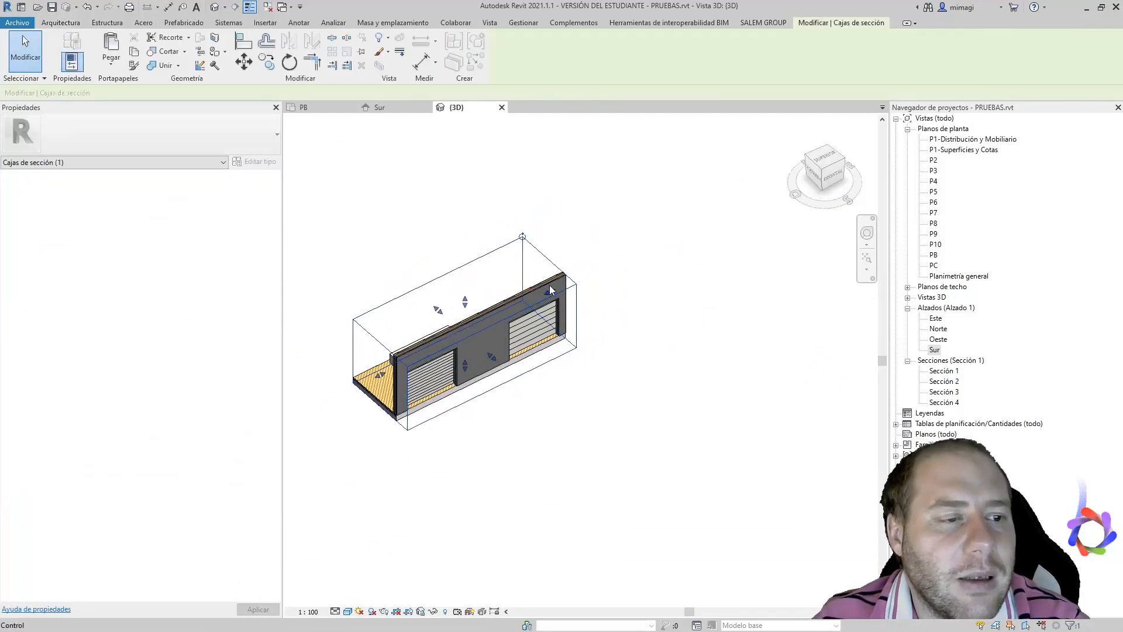
pyautogui.moveTo(550, 290); pyautogui.dragTo(728, 204)
pyautogui.scroll(6, 618, 280)
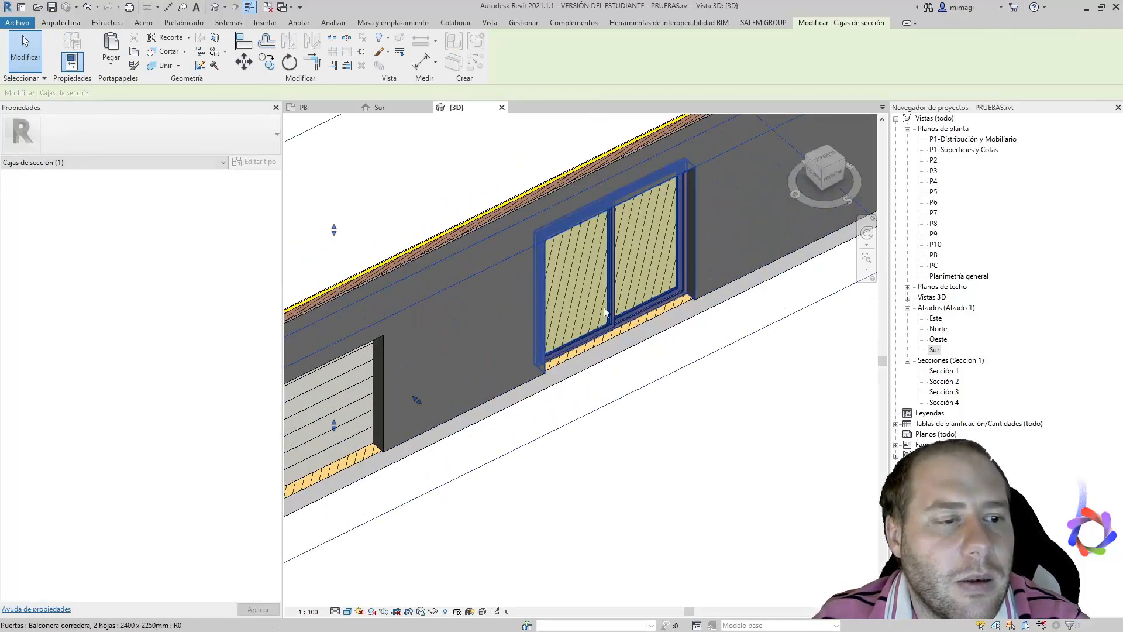
# - Examine the sliding balcony door's frame and the meeting point of its two leaves from the outer side
pyautogui.keyDown('shift'); pyautogui.moveTo(604, 307); pyautogui.dragTo(441, 306, button='middle'); pyautogui.keyUp('shift')
pyautogui.scroll(4, 548, 480)
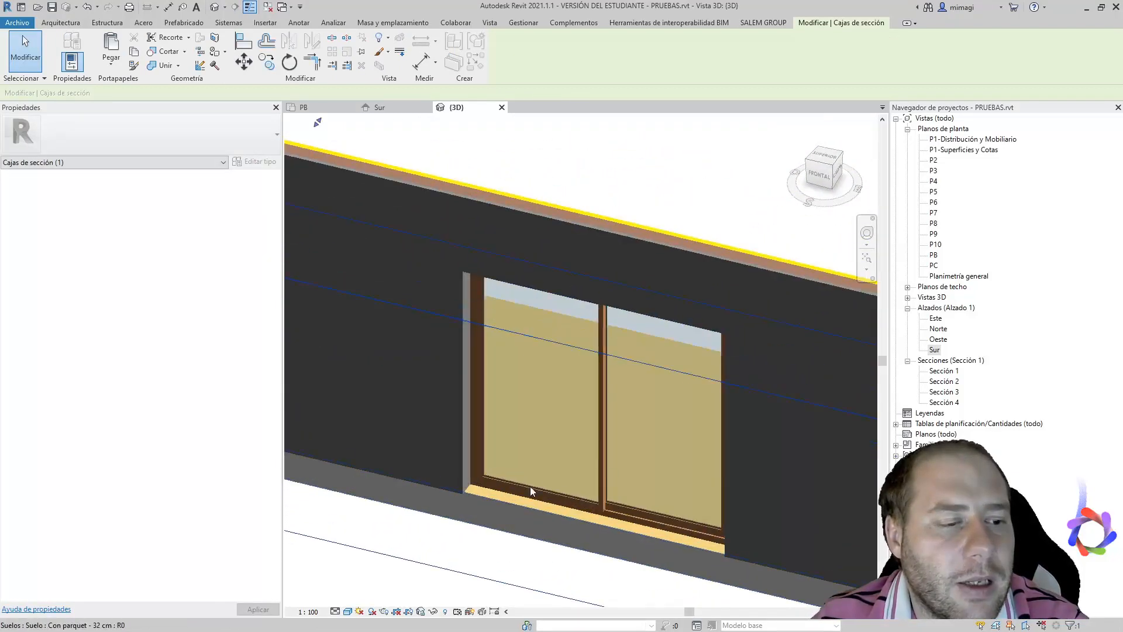
pyautogui.scroll(3, 530, 489)
pyautogui.scroll(5, 673, 556)
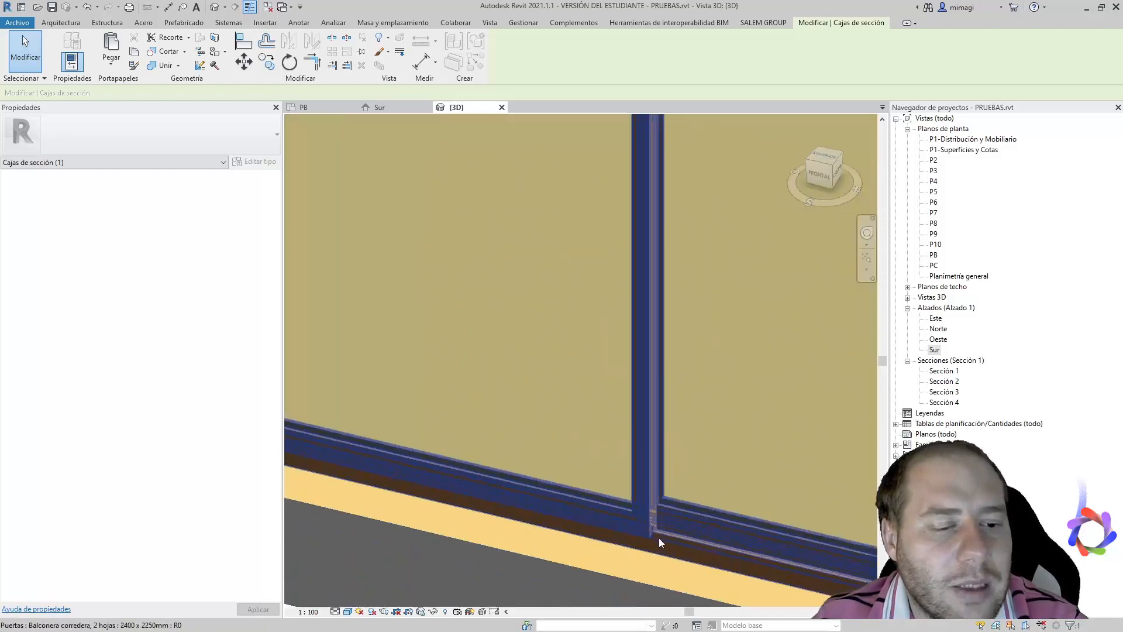
pyautogui.moveTo(653, 553); pyautogui.dragTo(574, 413, button='middle')
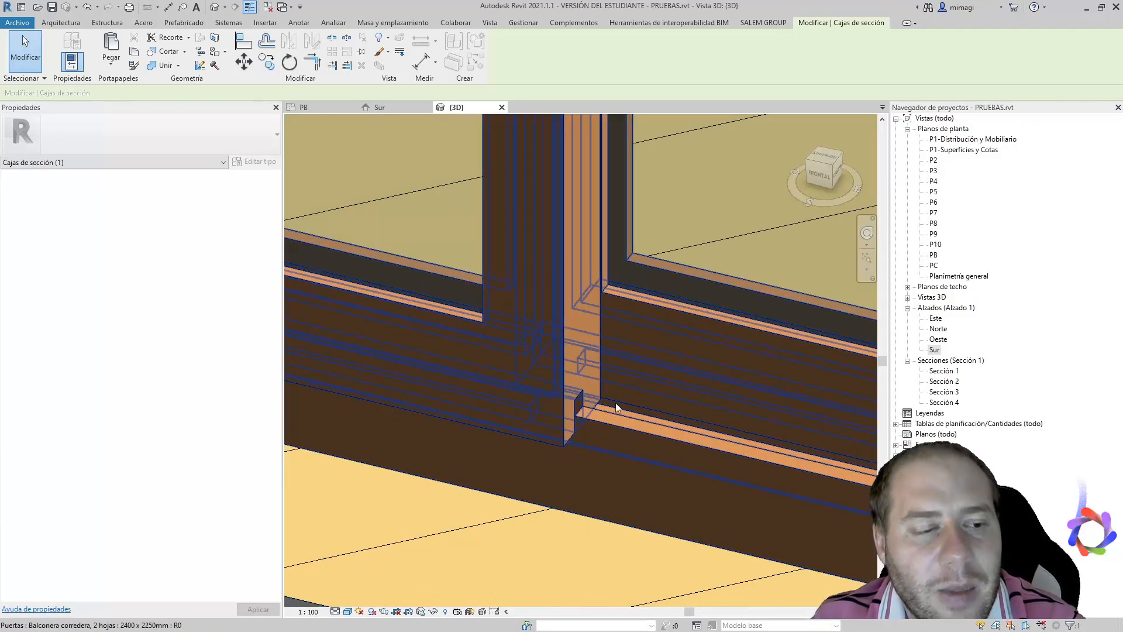
pyautogui.scroll(-5, 618, 419)
pyautogui.scroll(-6, 562, 452)
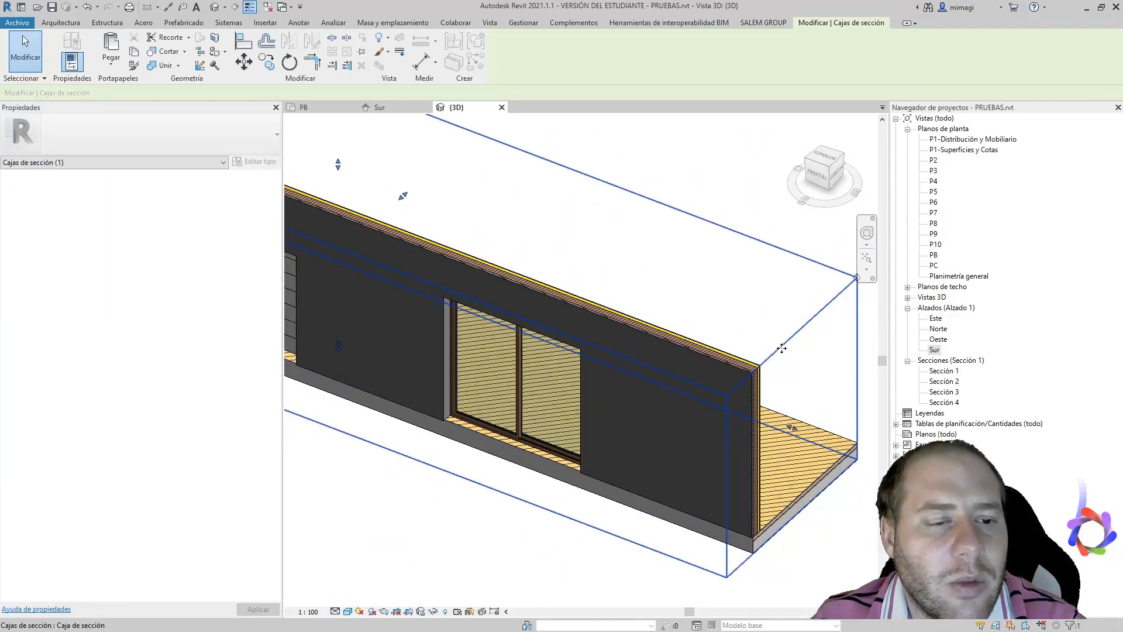
# - Pull the end face of the section box back to cut through the sliding balcony door, and inspect its lower frame profile
pyautogui.moveTo(792, 428); pyautogui.dragTo(605, 359)
pyautogui.scroll(8, 577, 451)
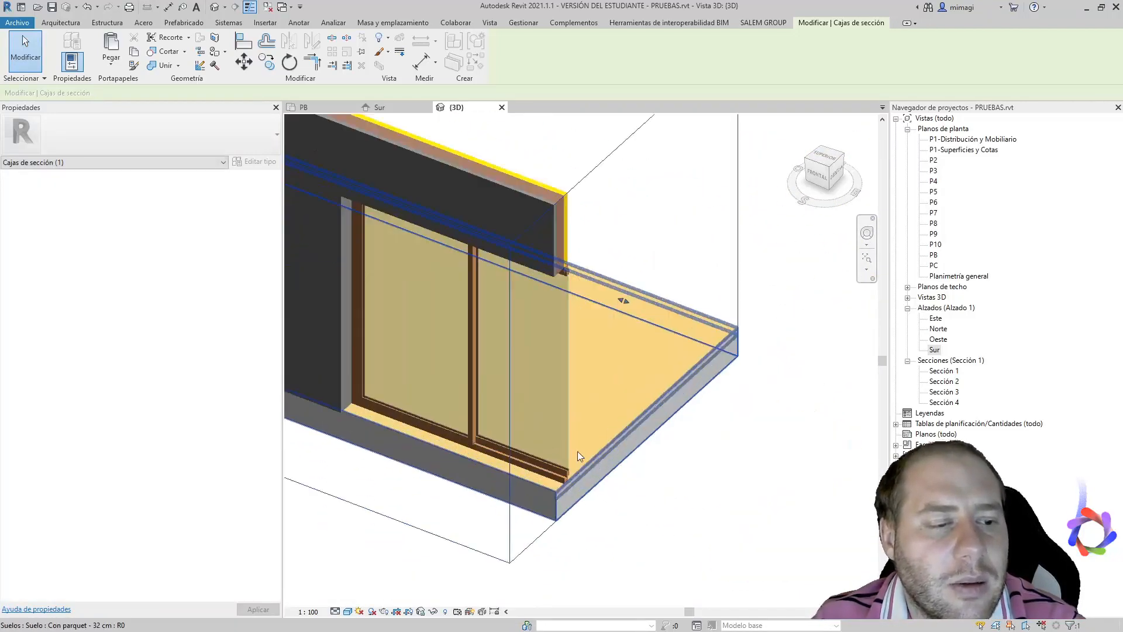
pyautogui.scroll(4, 593, 426)
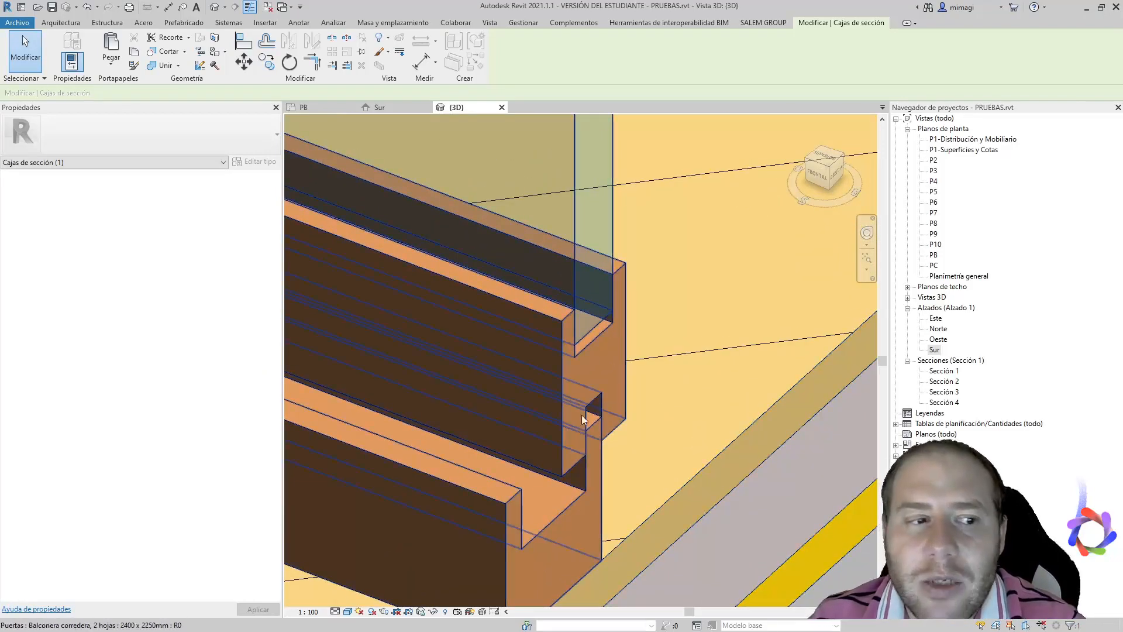
pyautogui.scroll(-2, 604, 448)
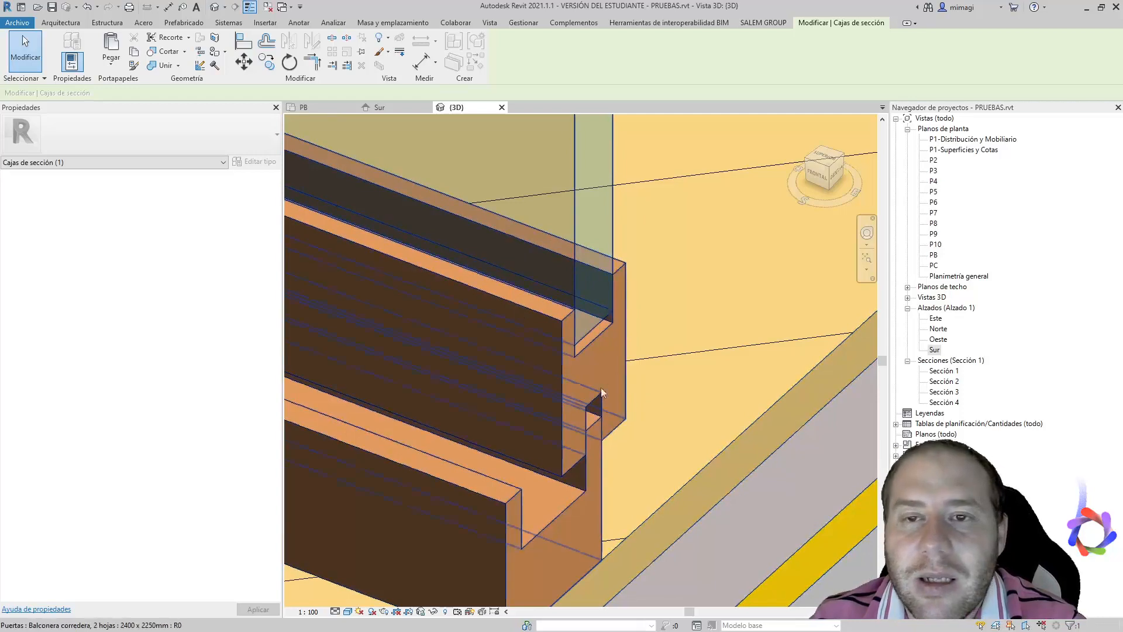
pyautogui.scroll(-6, 589, 353)
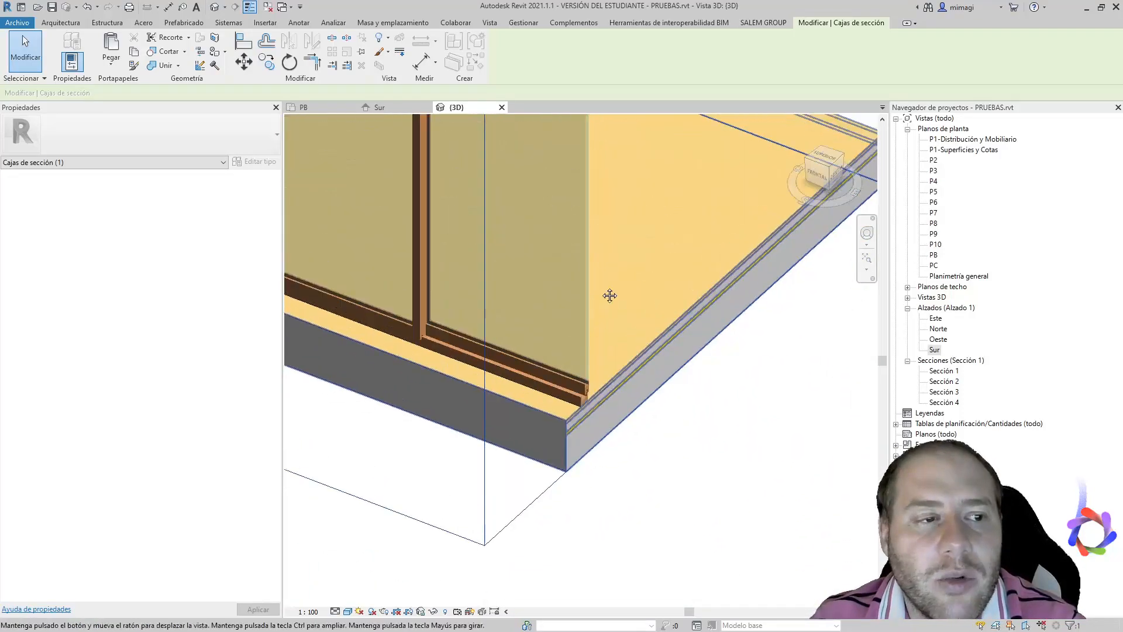
# - Examine the cut profile of the sliding balcony door's upper frame and its junction with the wall layers from outside and below
pyautogui.scroll(5, 594, 245)
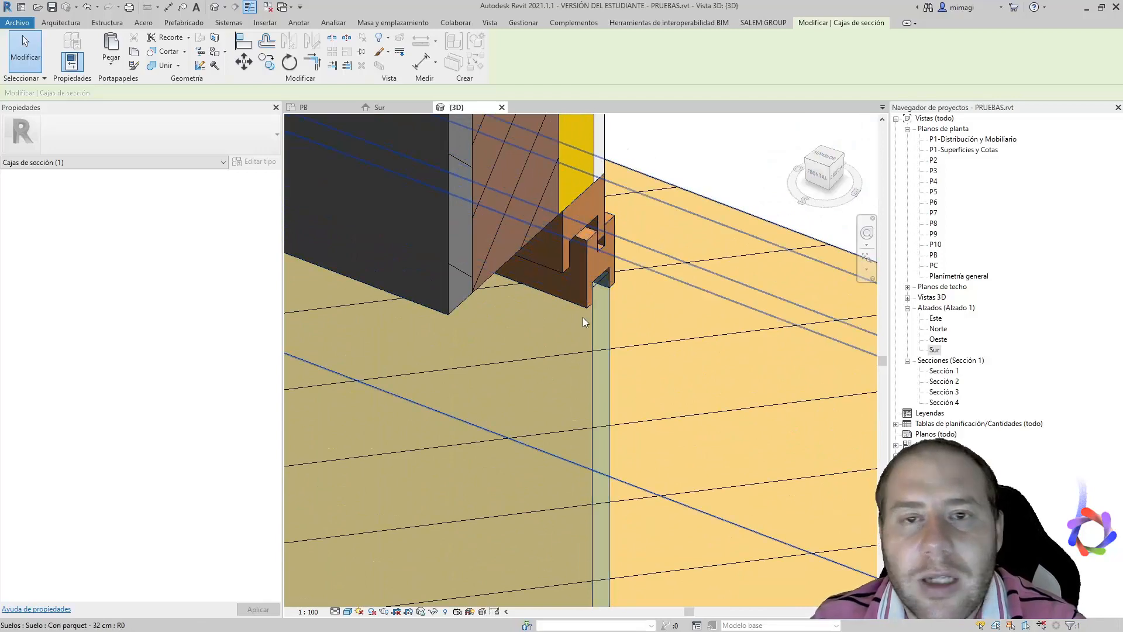
pyautogui.scroll(-3, 582, 293)
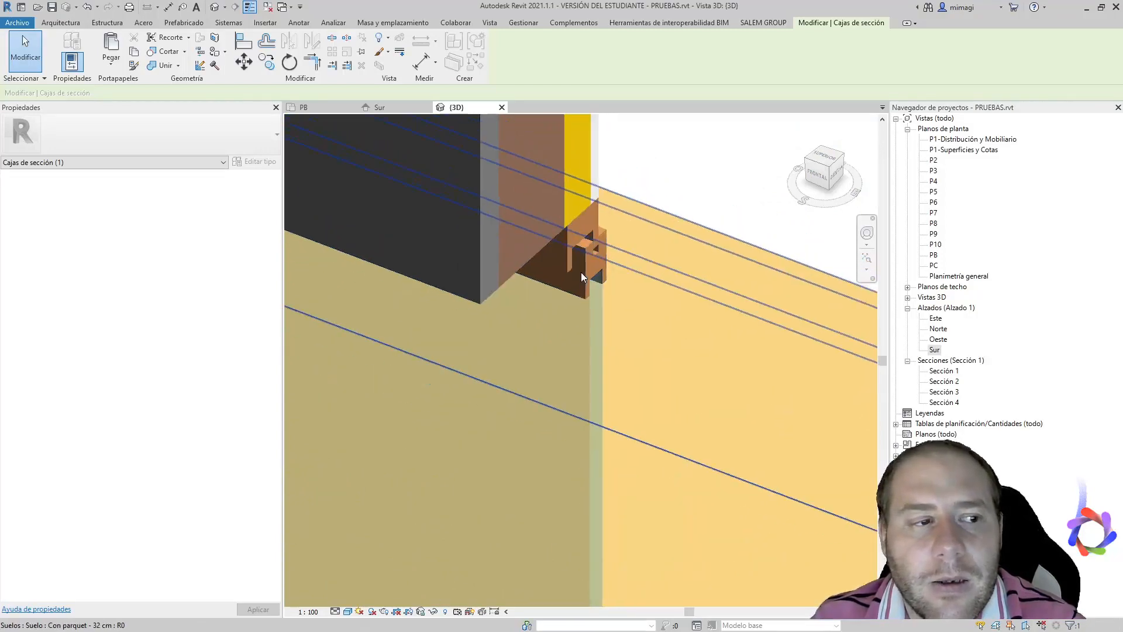
pyautogui.click(532, 285)
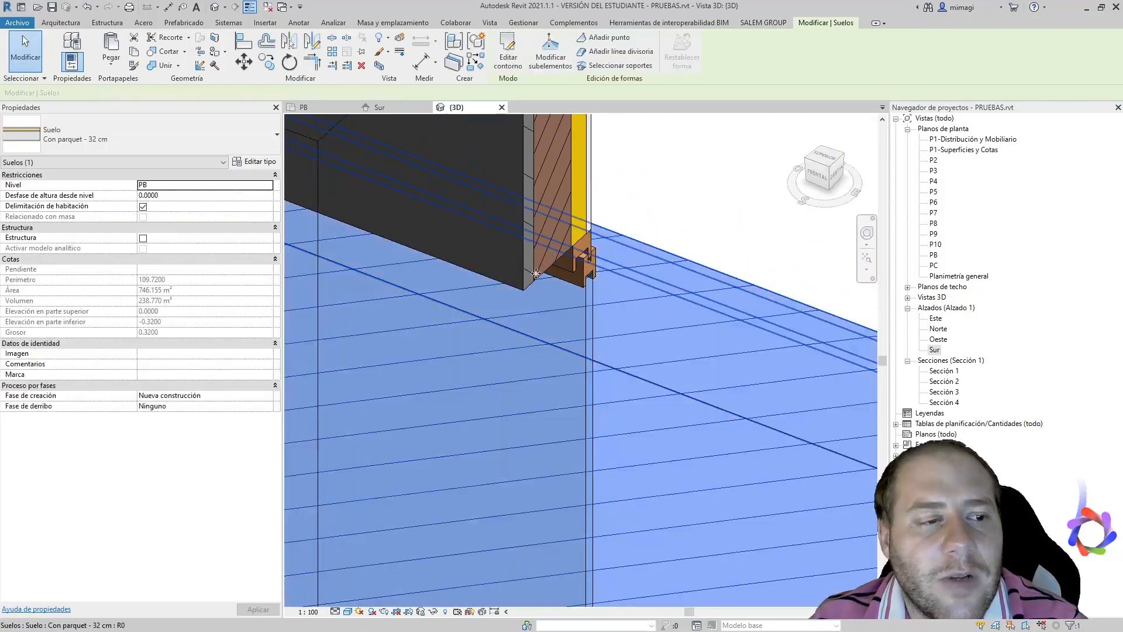
pyautogui.click(590, 262)
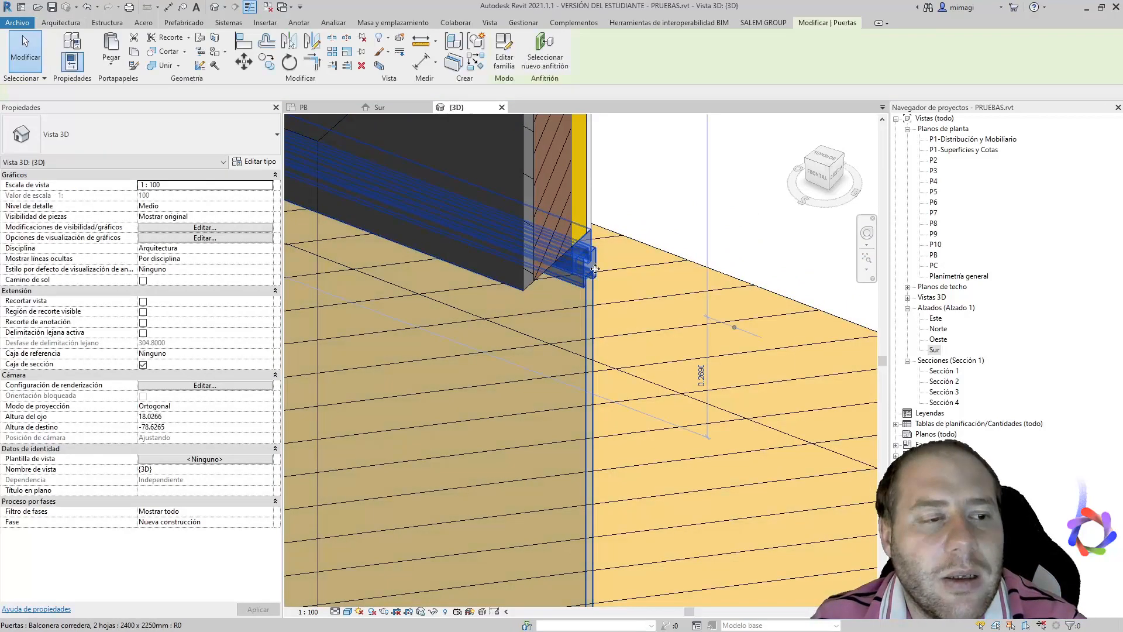
pyautogui.keyDown('shift'); pyautogui.moveTo(590, 261); pyautogui.dragTo(675, 542, button='middle'); pyautogui.keyUp('shift')
pyautogui.press('Escape')
pyautogui.scroll(5, 566, 257)
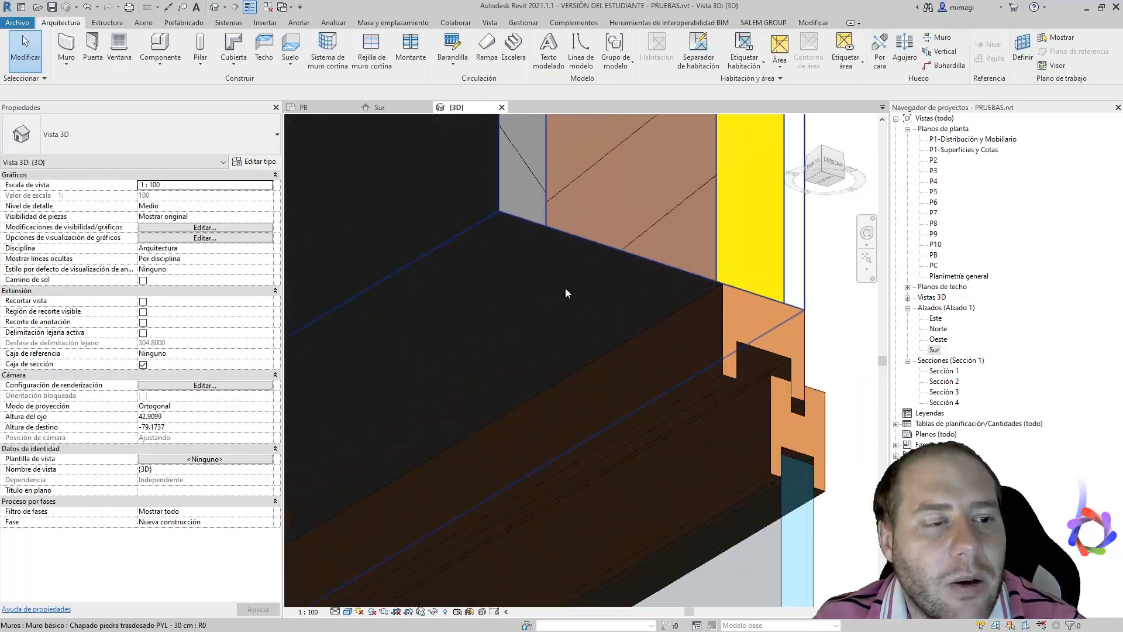
pyautogui.scroll(-3, 602, 276)
pyautogui.click(623, 415)
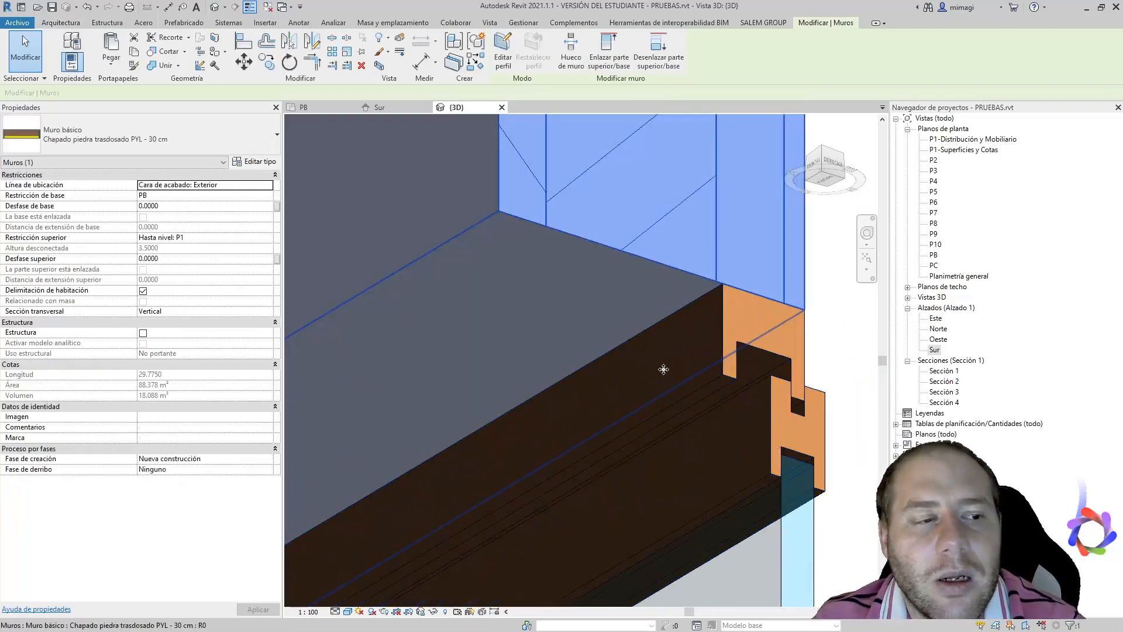
pyautogui.press('Escape')
pyautogui.scroll(-3, 632, 382)
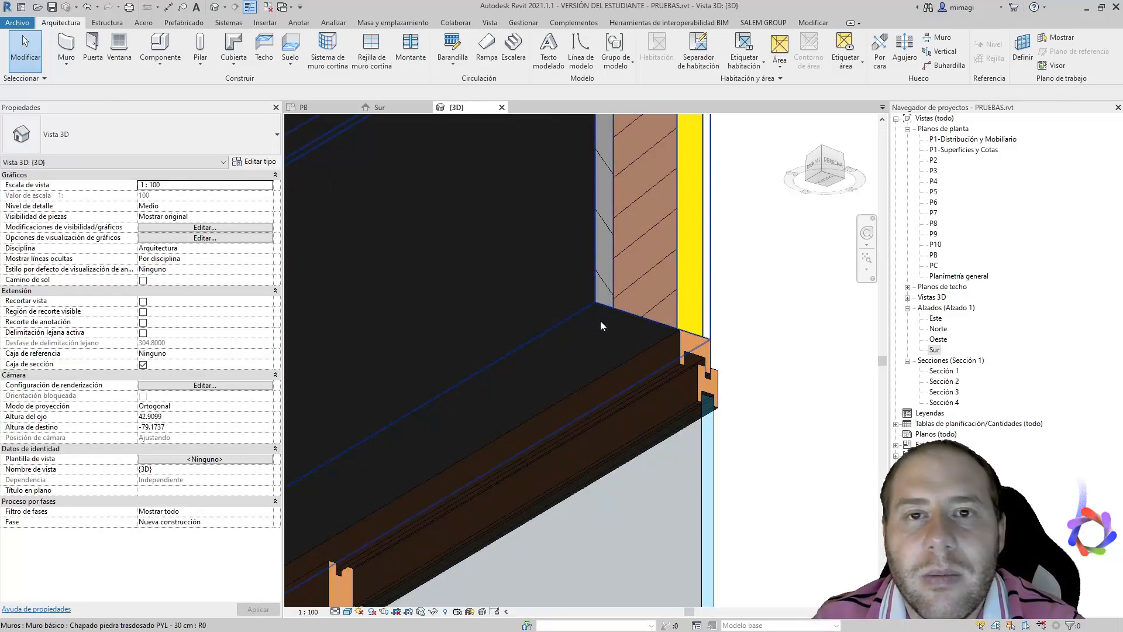
# - Review the sectioned sliding balcony door in the context of the whole façade, alongside the overhead doors
pyautogui.scroll(-4, 649, 308)
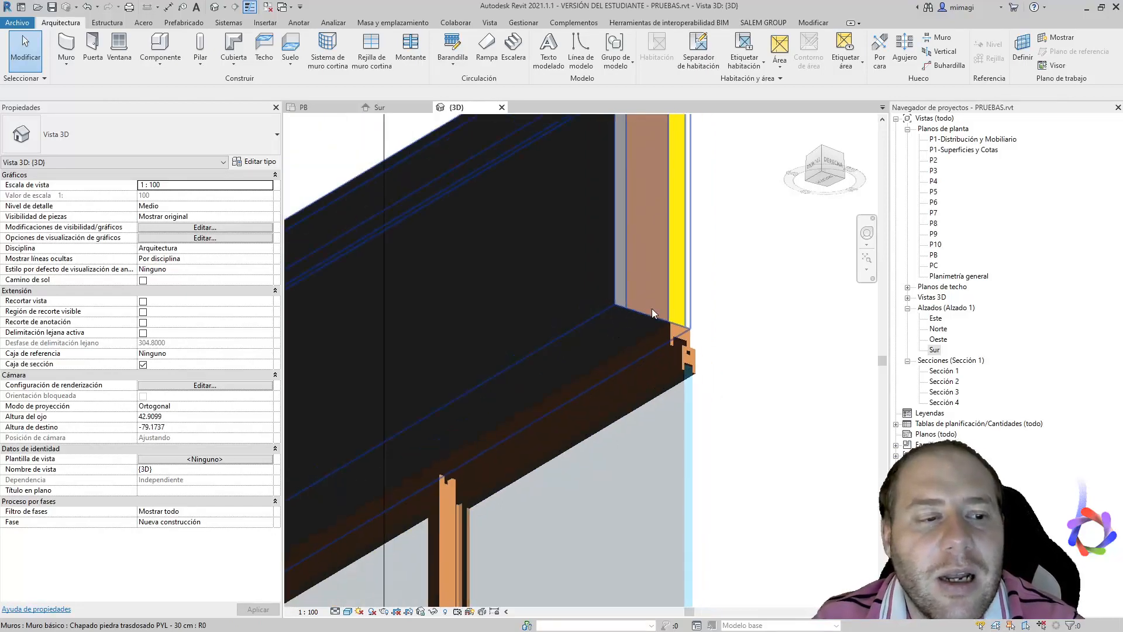
pyautogui.scroll(-3, 630, 328)
pyautogui.keyDown('shift'); pyautogui.moveTo(629, 329); pyautogui.dragTo(592, 419, button='middle'); pyautogui.keyUp('shift')
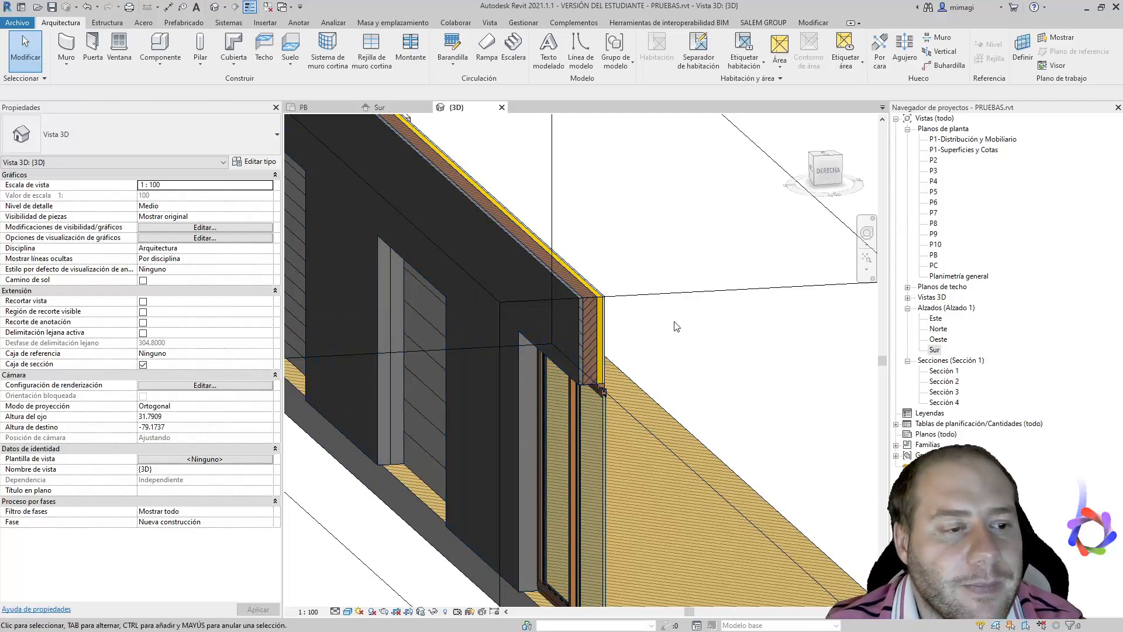
pyautogui.keyDown('shift'); pyautogui.moveTo(576, 398); pyautogui.dragTo(679, 395, button='middle'); pyautogui.keyUp('shift')
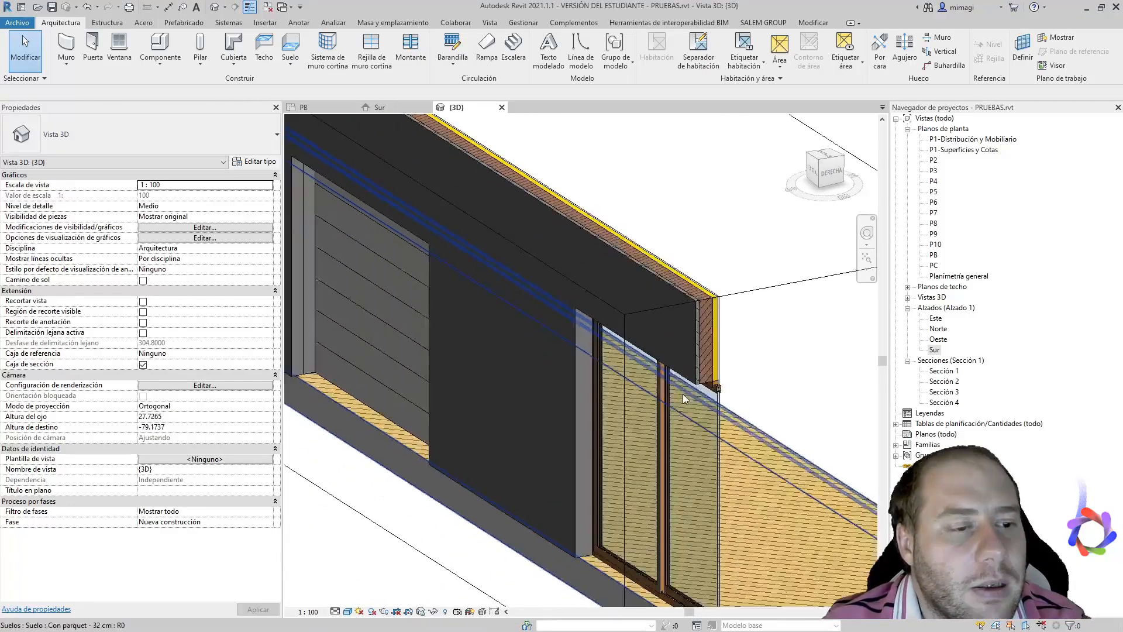
# - In plan PB, place a Ventana doble con contraventanas 160 x 230 cm in the grid 1 wall, about 7.20 m from the garage-door wall
pyautogui.click(318, 112)
pyautogui.scroll(-3, 634, 355)
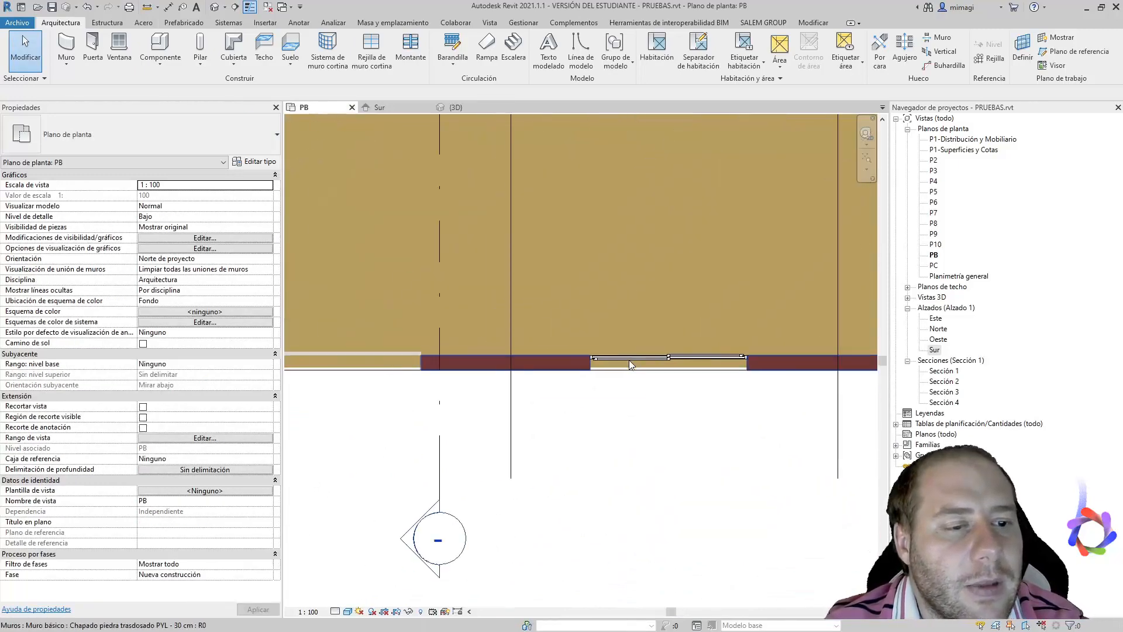
pyautogui.scroll(-2, 637, 375)
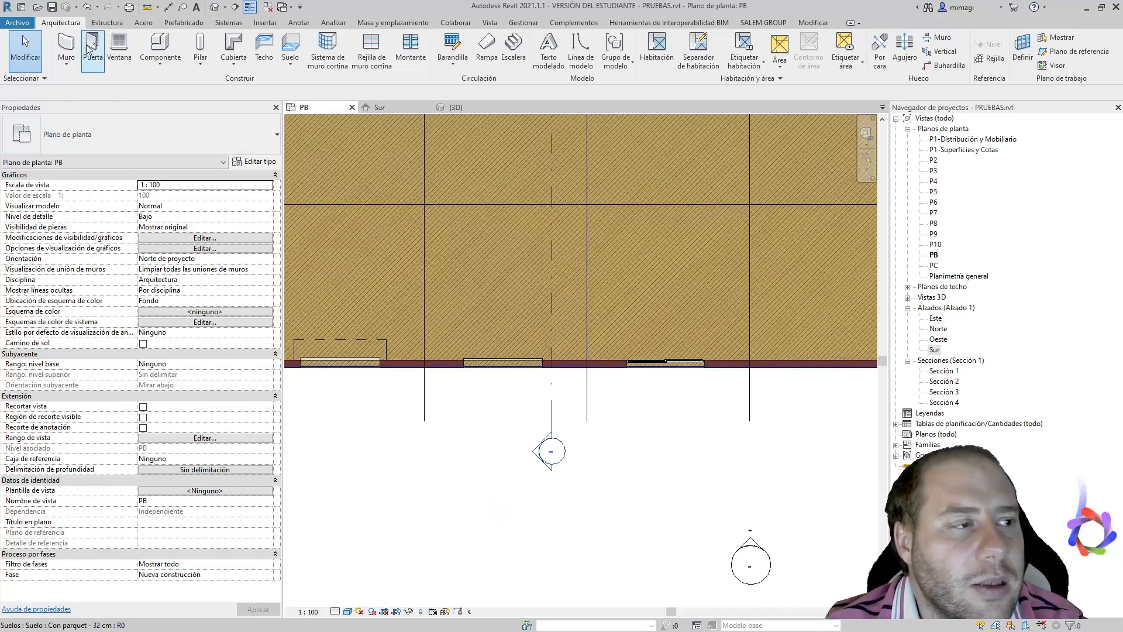
pyautogui.click(118, 48)
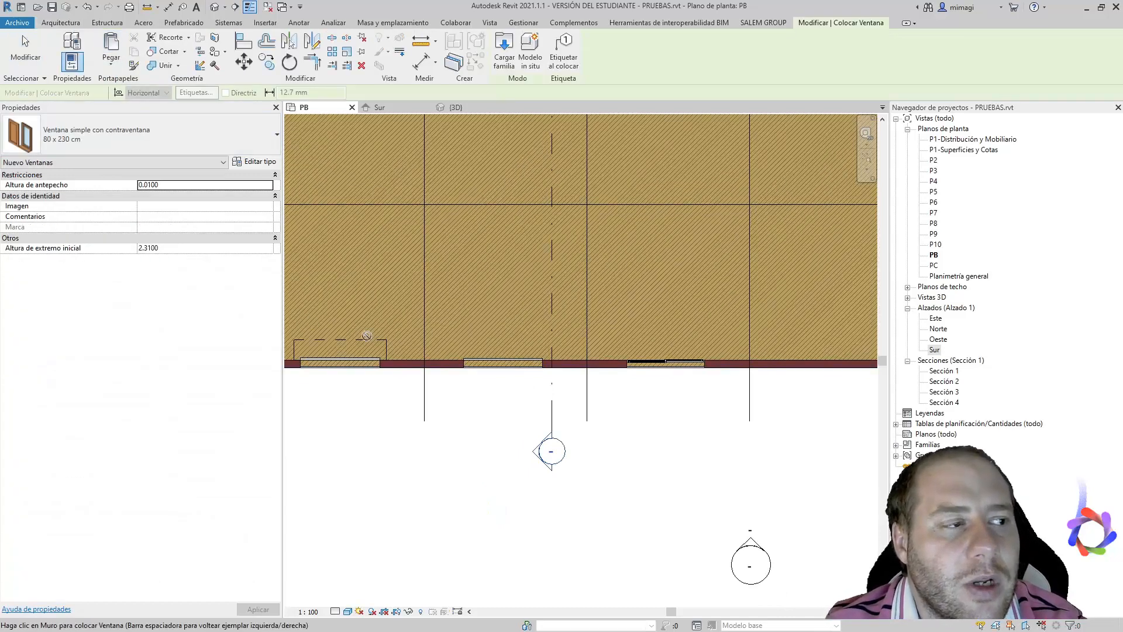
pyautogui.scroll(-3, 690, 427)
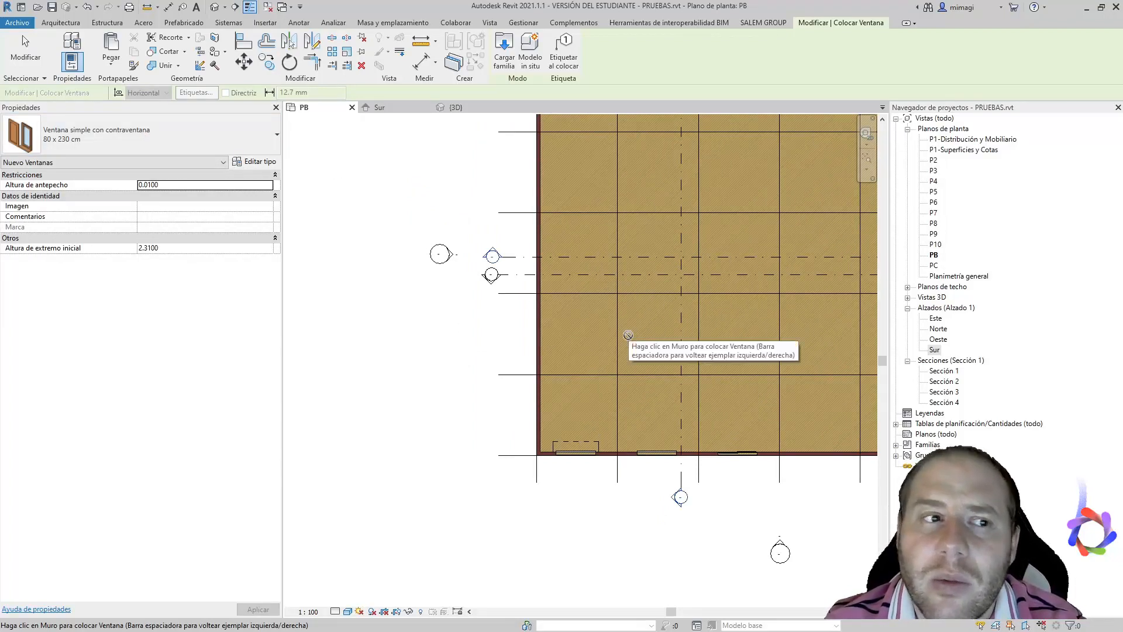
pyautogui.click(160, 138)
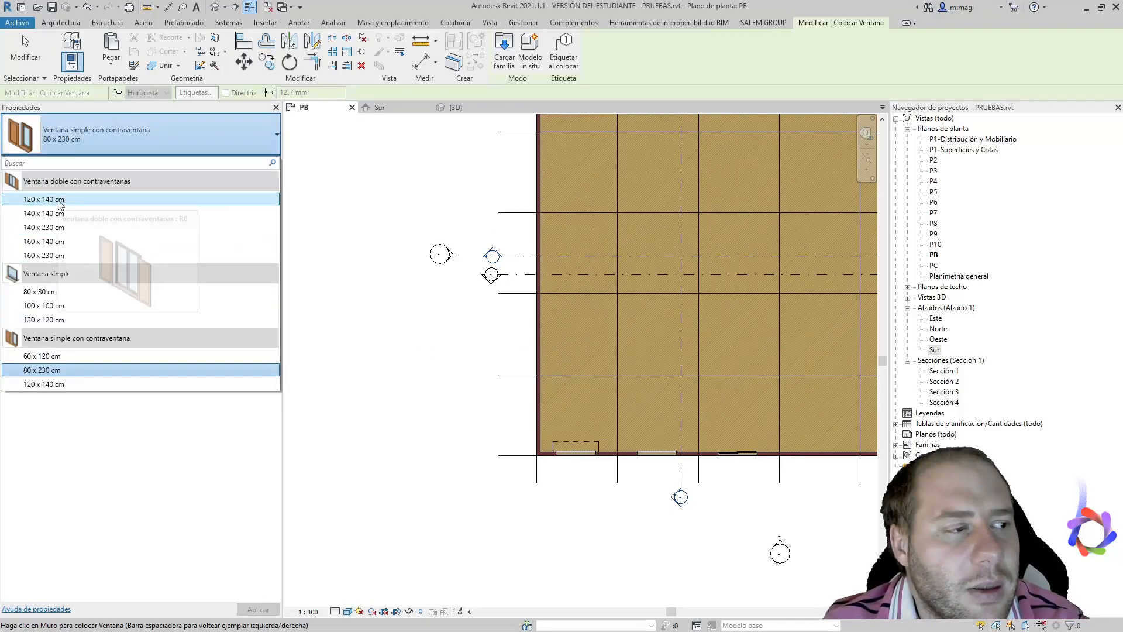
pyautogui.click(64, 255)
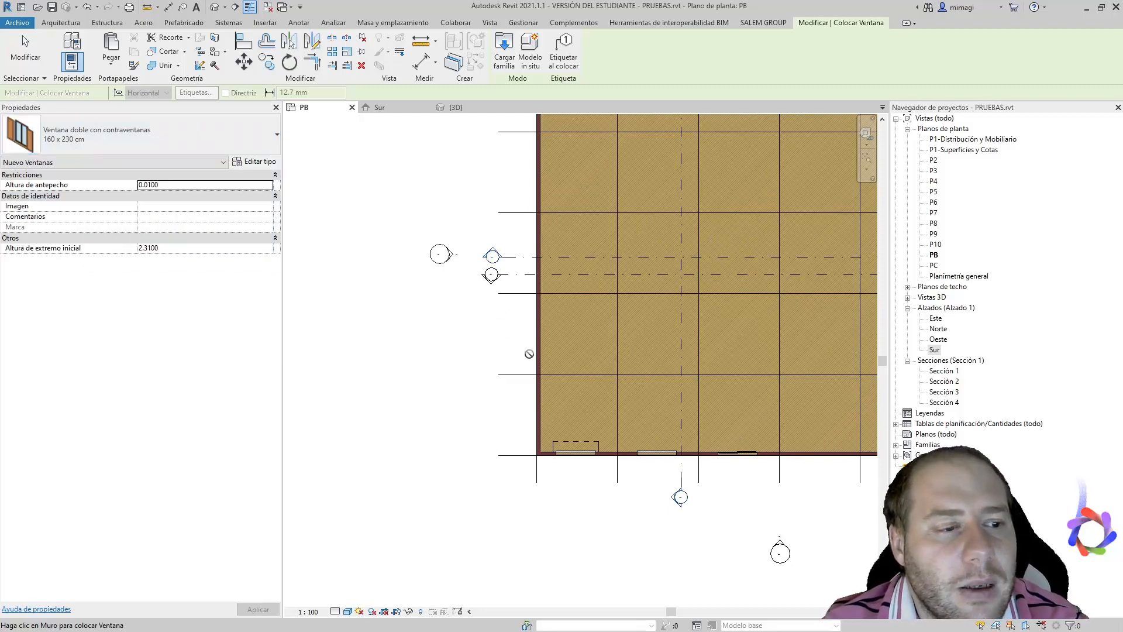
pyautogui.scroll(3, 528, 354)
pyautogui.scroll(2, 547, 317)
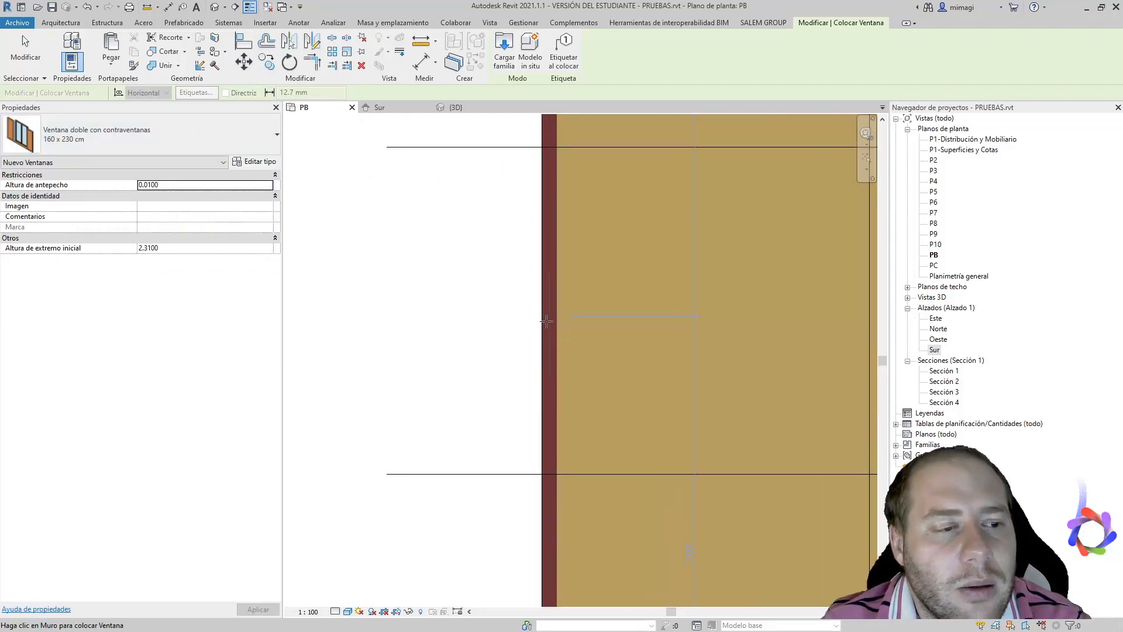
pyautogui.click(548, 325)
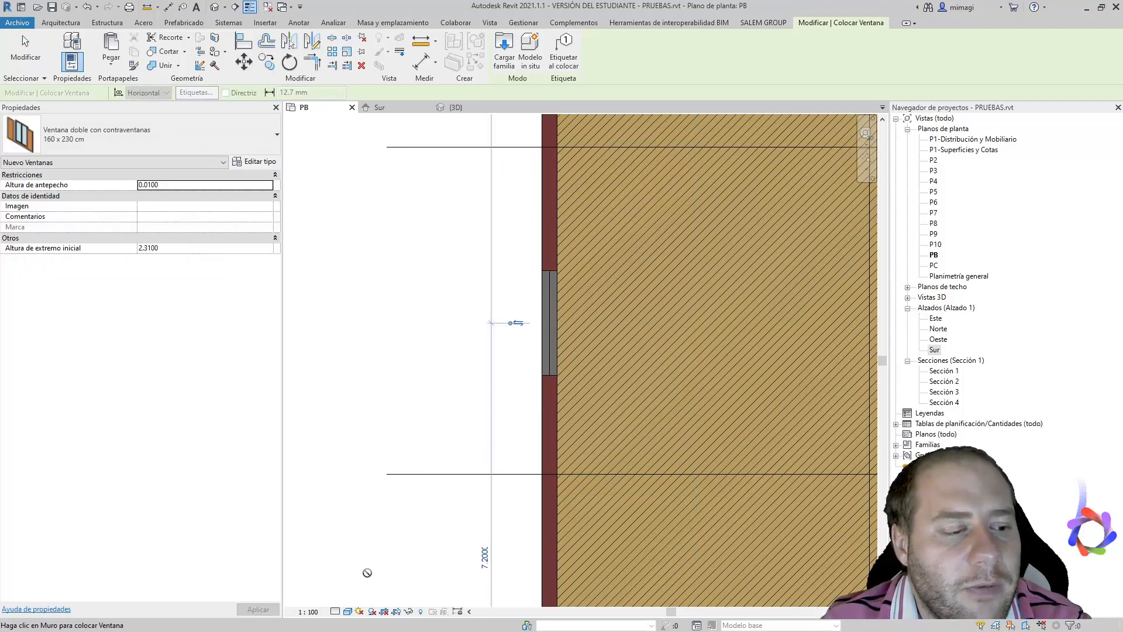
# - Raise the PB plan's detail level to Medio, inspect the new window, and raise it further to Alto
pyautogui.click(335, 612)
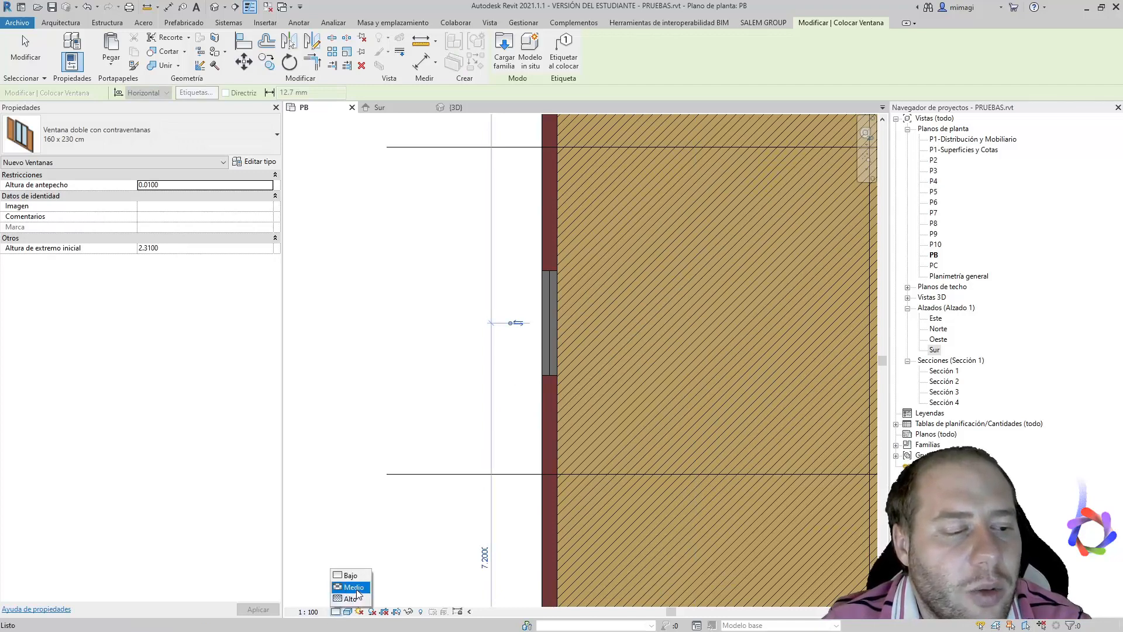
pyautogui.click(353, 588)
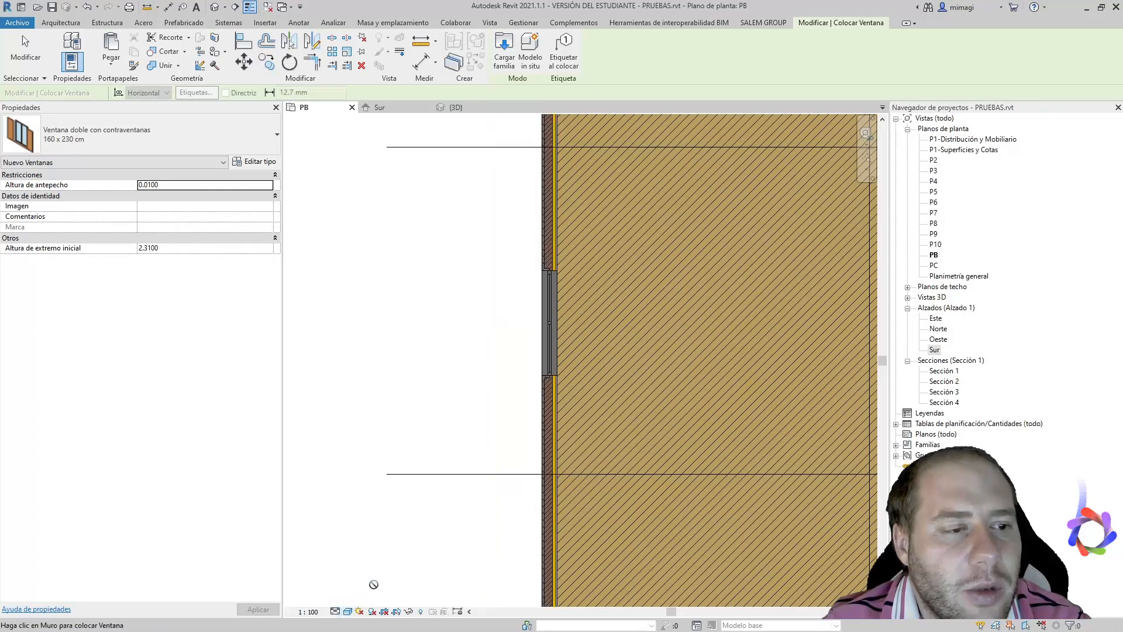
pyautogui.scroll(5, 548, 311)
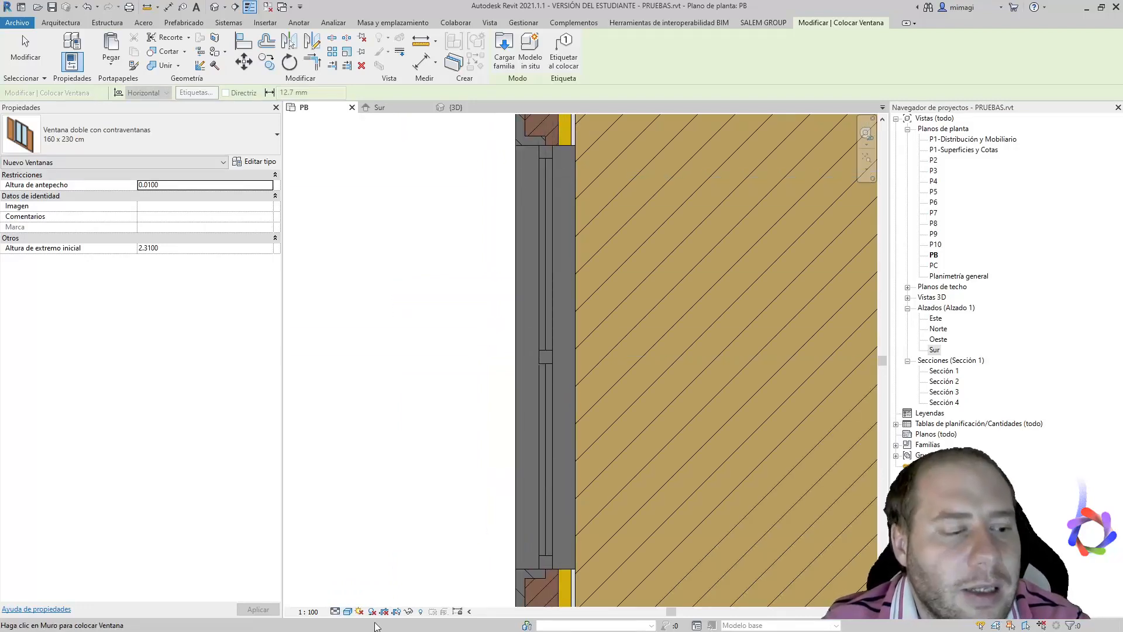
pyautogui.click(335, 612)
pyautogui.click(350, 598)
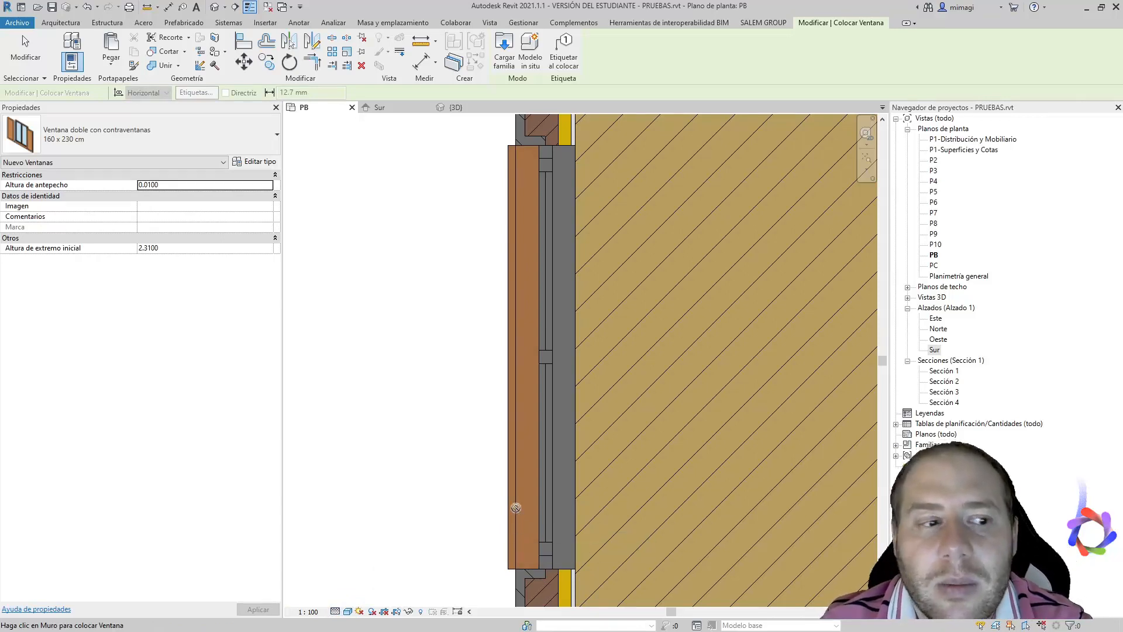
# - Place three more 160 x 230 cm double shuttered windows along the grid 1 wall at roughly 5 m intervals and end window placement
pyautogui.scroll(-4, 519, 527)
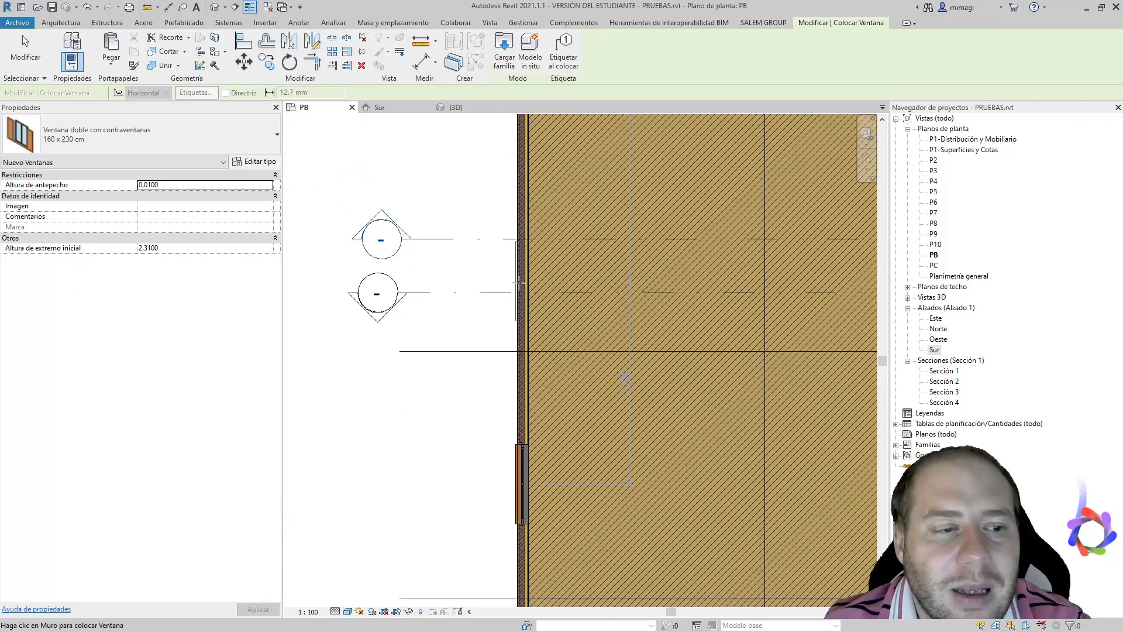
pyautogui.moveTo(520, 283); pyautogui.dragTo(486, 447, button='middle')
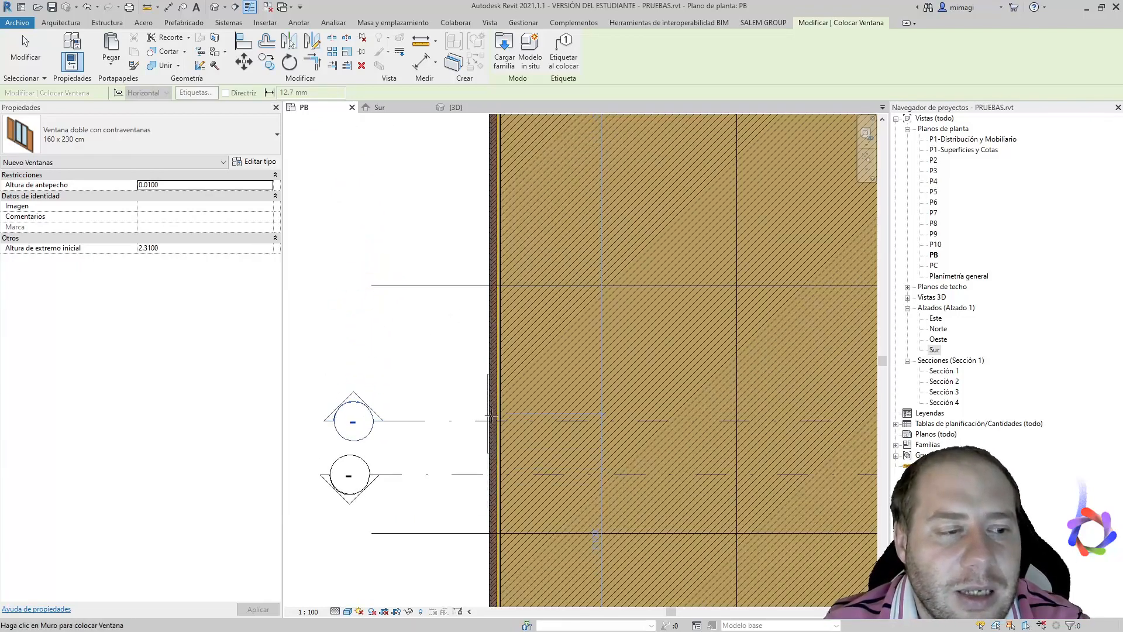
pyautogui.moveTo(480, 223); pyautogui.dragTo(493, 363, button='middle')
pyautogui.click(493, 340)
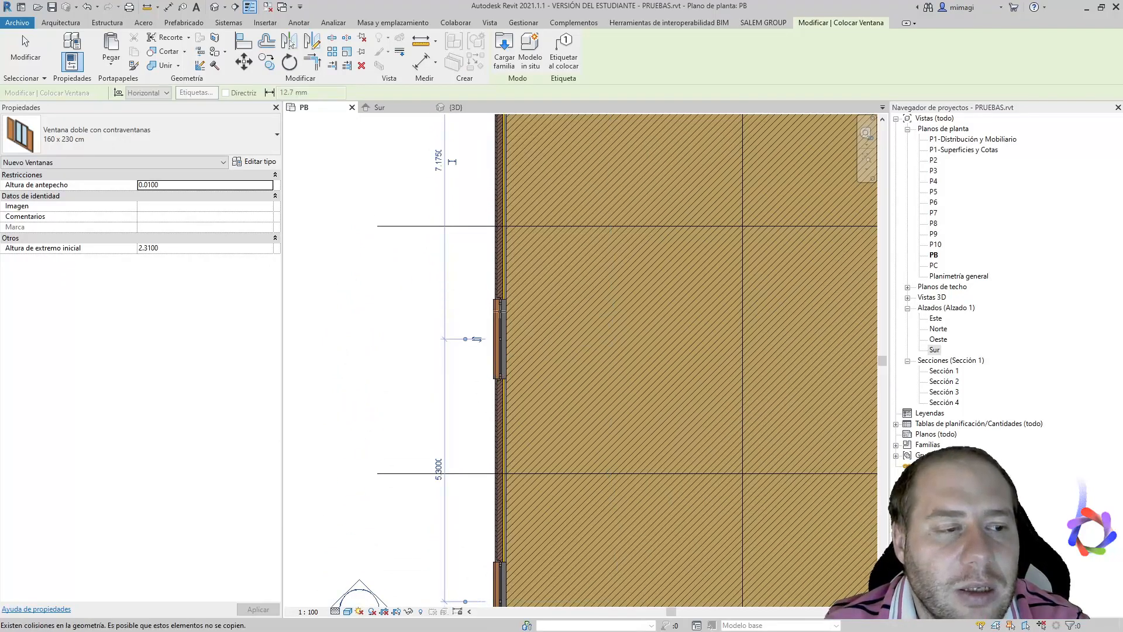
pyautogui.moveTo(498, 206); pyautogui.dragTo(444, 442, button='middle')
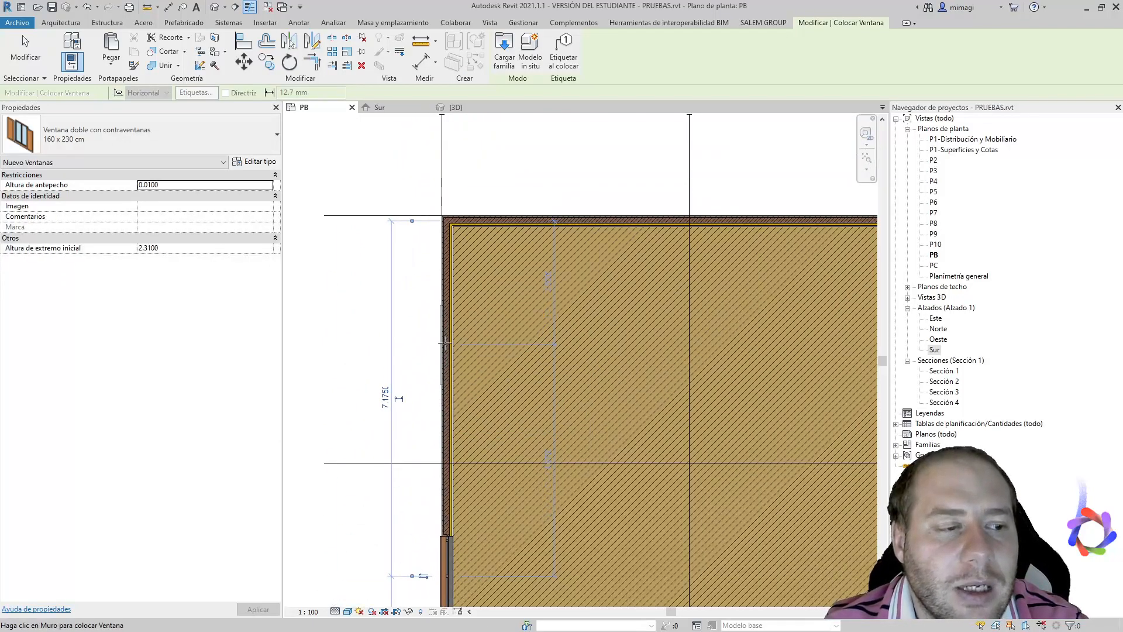
pyautogui.click(443, 335)
pyautogui.scroll(-4, 472, 477)
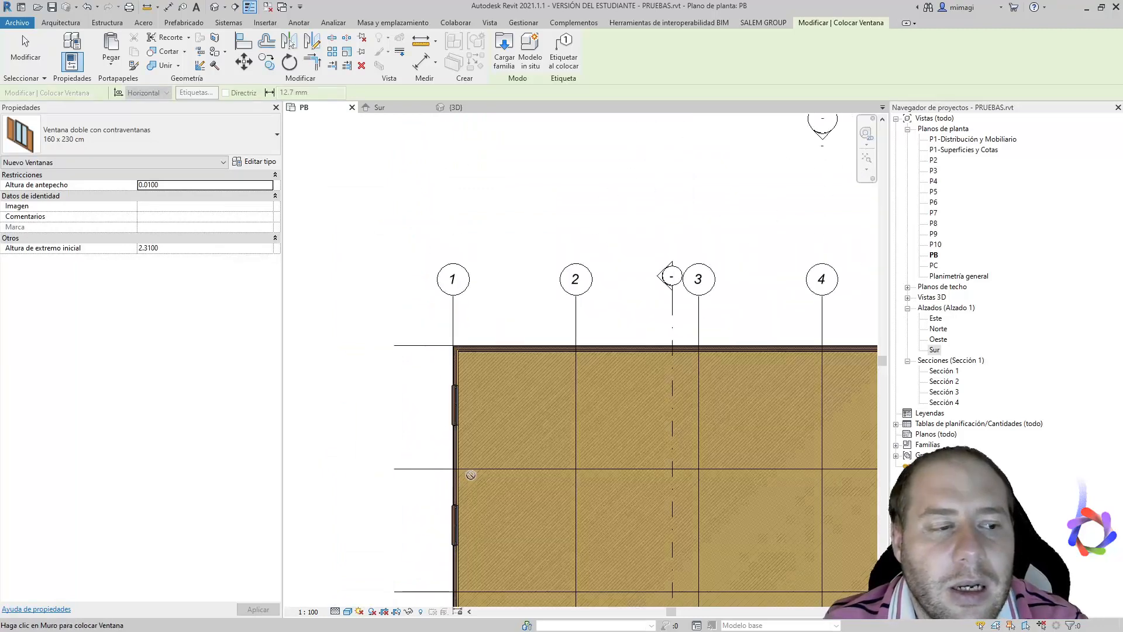
pyautogui.press('Escape')
pyautogui.scroll(-3, 472, 476)
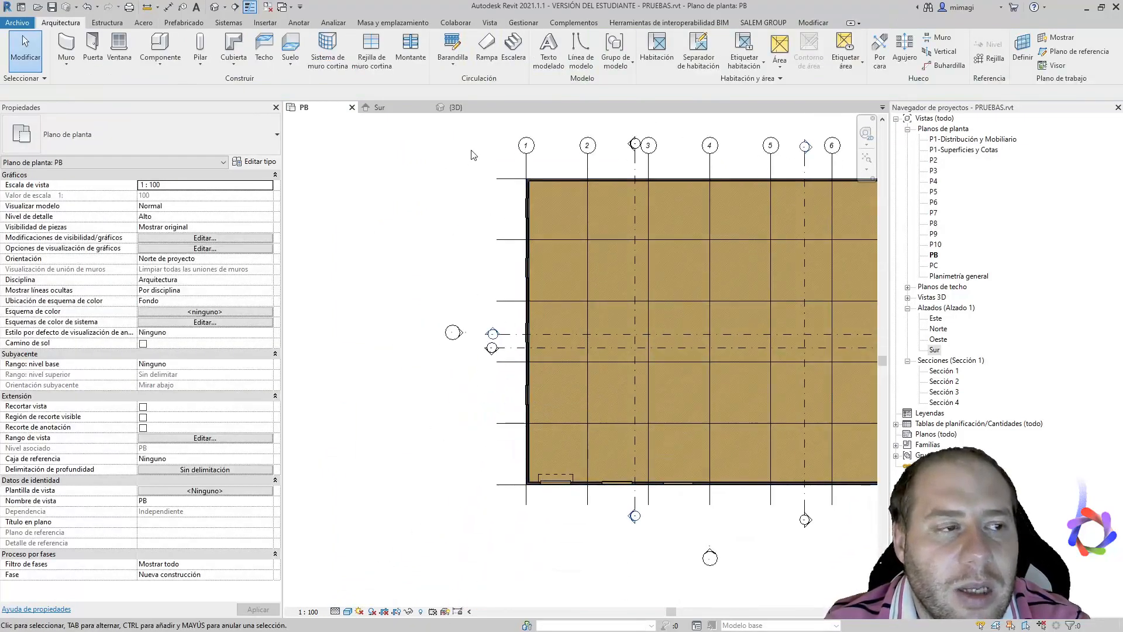
# - Turn off the section box in the 3D view and orbit to the façade containing the four new windows
pyautogui.click(459, 109)
pyautogui.scroll(-5, 598, 384)
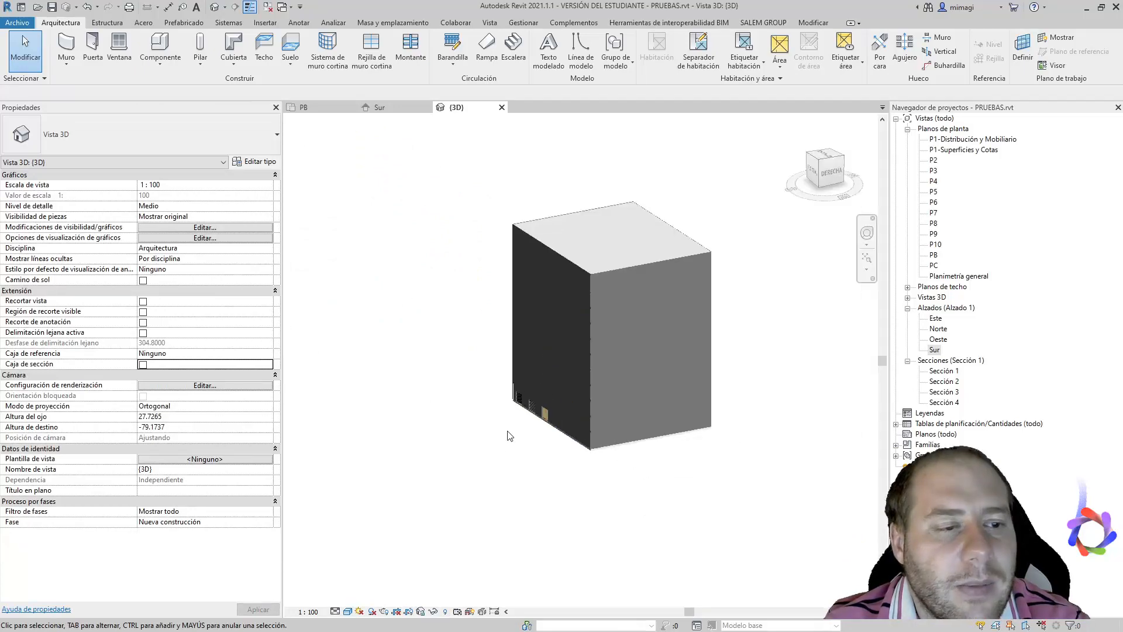
pyautogui.keyDown('shift'); pyautogui.moveTo(509, 434); pyautogui.dragTo(794, 446, button='middle'); pyautogui.keyUp('shift')
pyautogui.scroll(6, 402, 410)
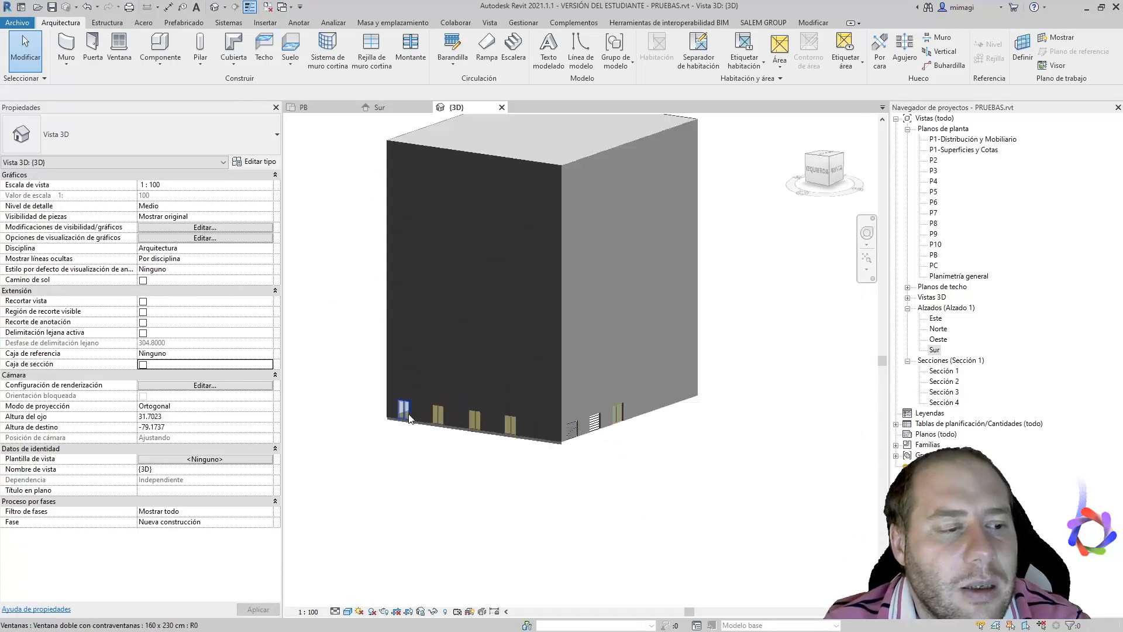
# - Select the four double shuttered windows on the ground floor façade and change their type to 160 x 140 cm
pyautogui.click(402, 401)
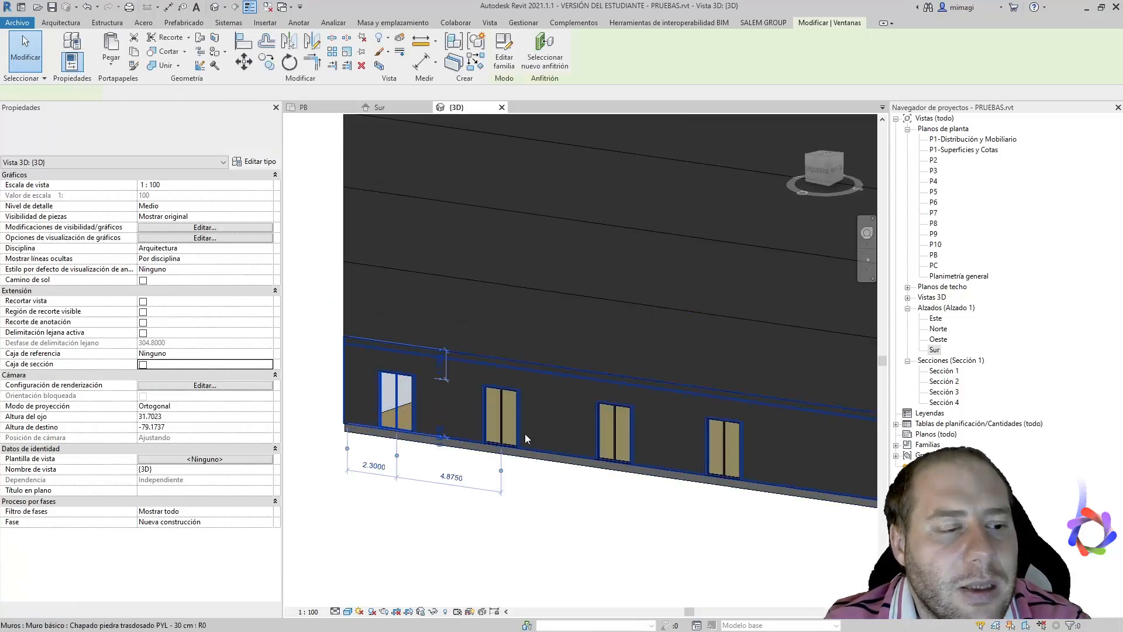
pyautogui.keyDown('ctrl'); pyautogui.click(495, 415); pyautogui.keyUp('ctrl')
pyautogui.keyDown('ctrl'); pyautogui.click(609, 436); pyautogui.keyUp('ctrl')
pyautogui.keyDown('ctrl'); pyautogui.click(725, 454); pyautogui.keyUp('ctrl')
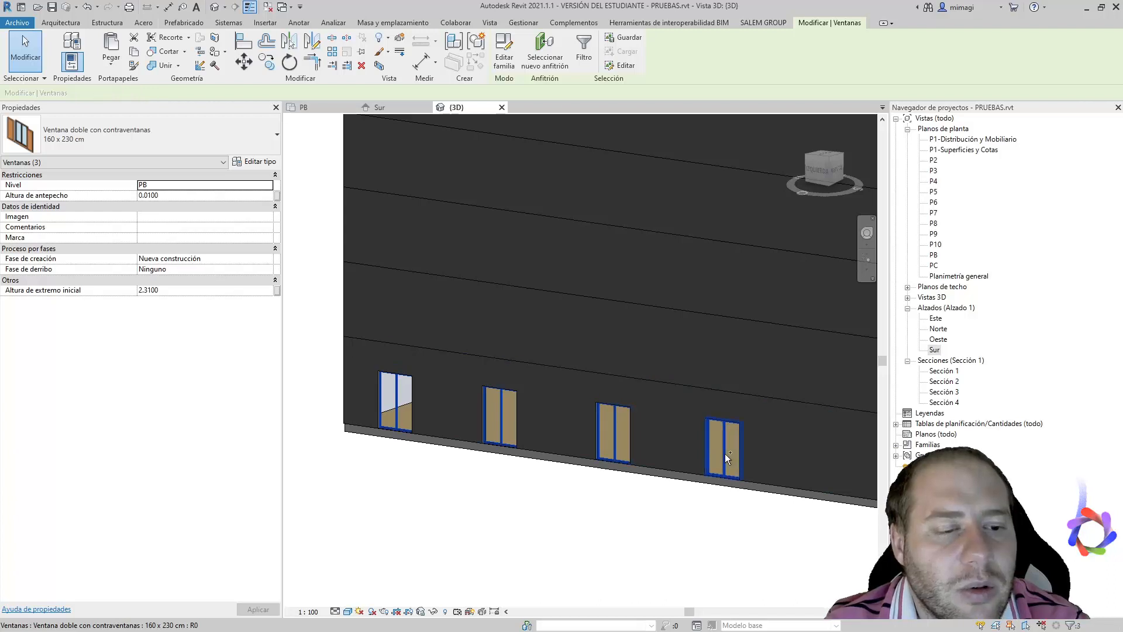
pyautogui.scroll(-3, 560, 510)
pyautogui.scroll(1, 560, 510)
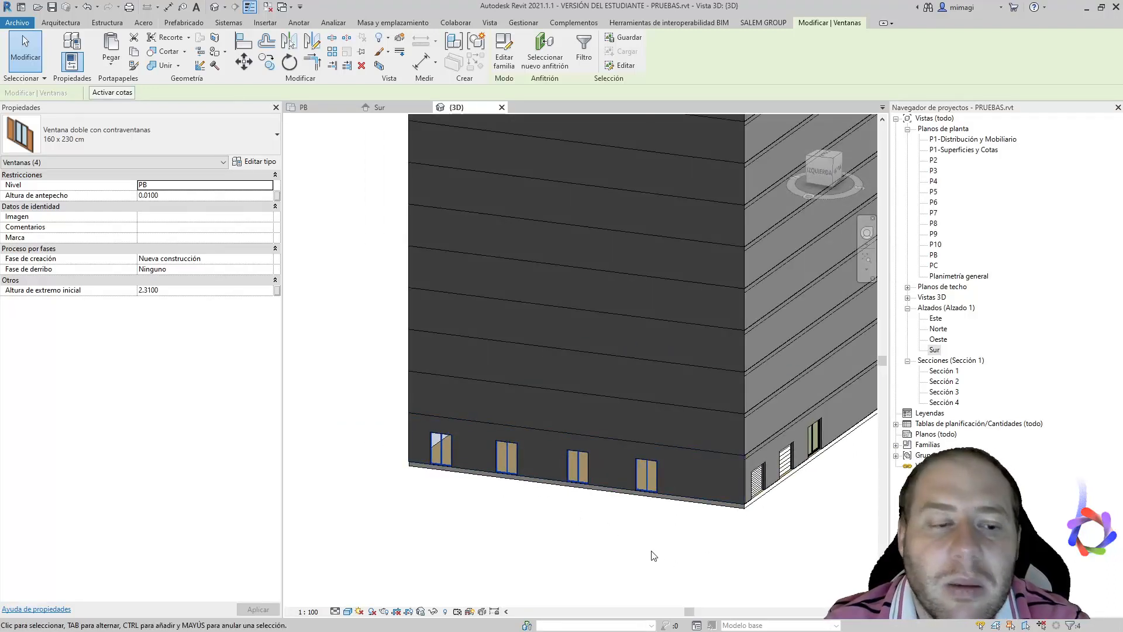
pyautogui.keyDown('shift'); pyautogui.moveTo(622, 523); pyautogui.dragTo(601, 521, button='middle'); pyautogui.keyUp('shift')
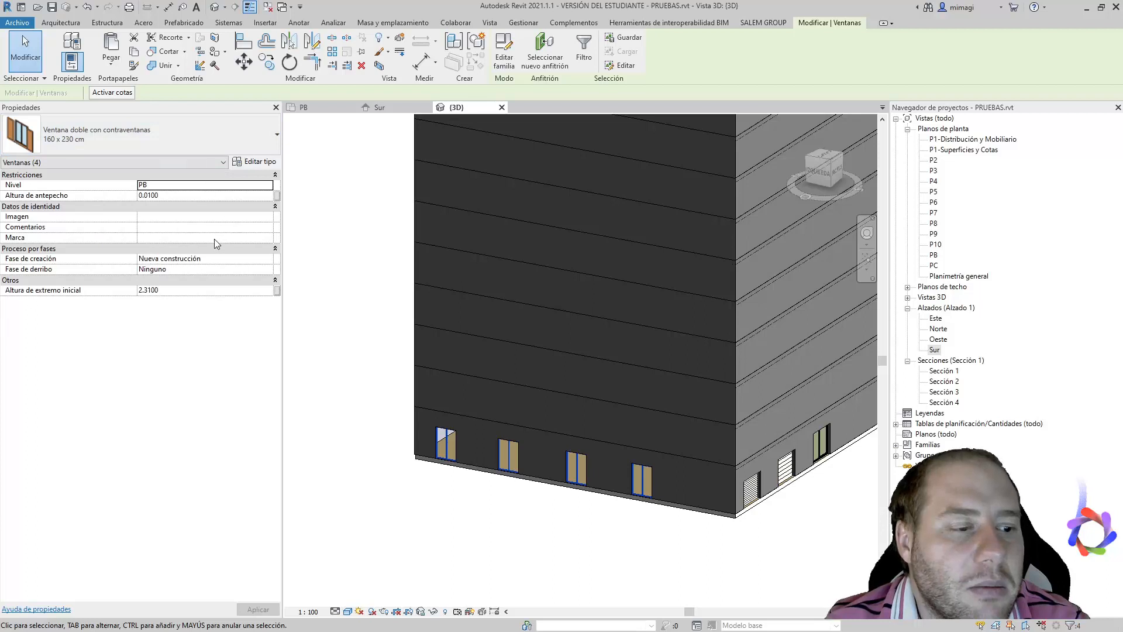
pyautogui.click(112, 135)
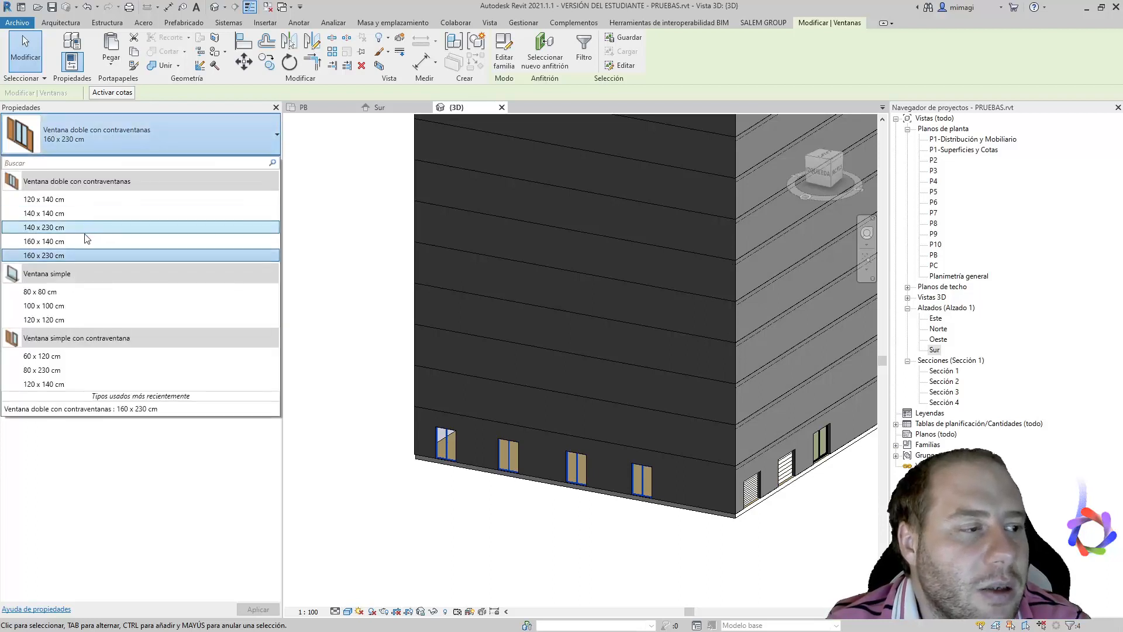
pyautogui.click(82, 241)
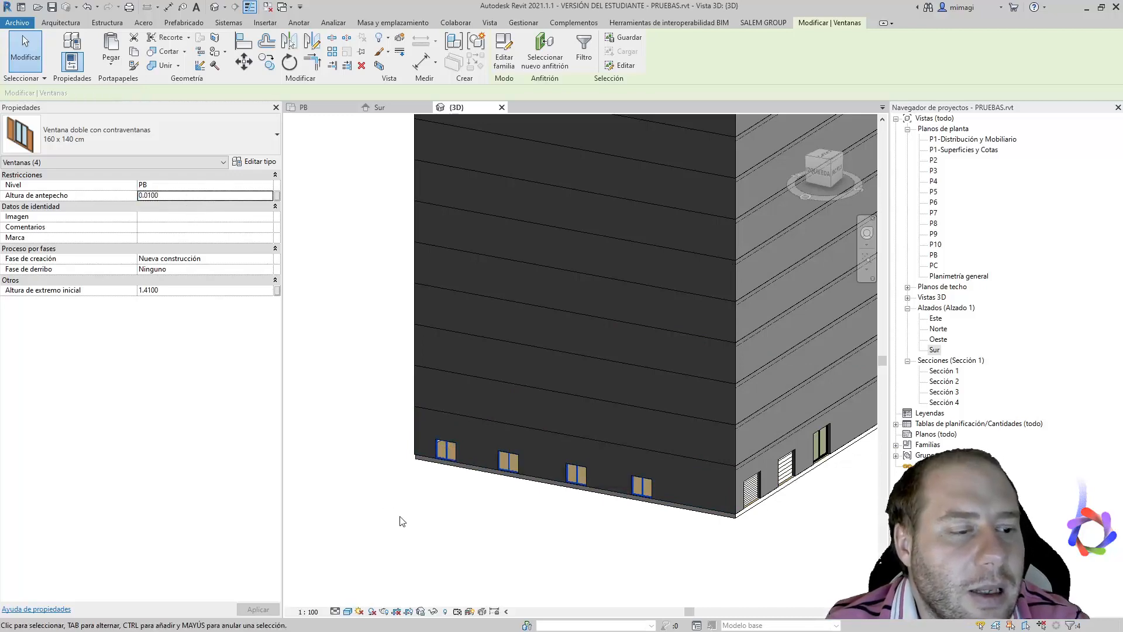
# - Set the sill height (Altura de antepecho) of the four selected windows to 1.0000
pyautogui.scroll(10, 402, 521)
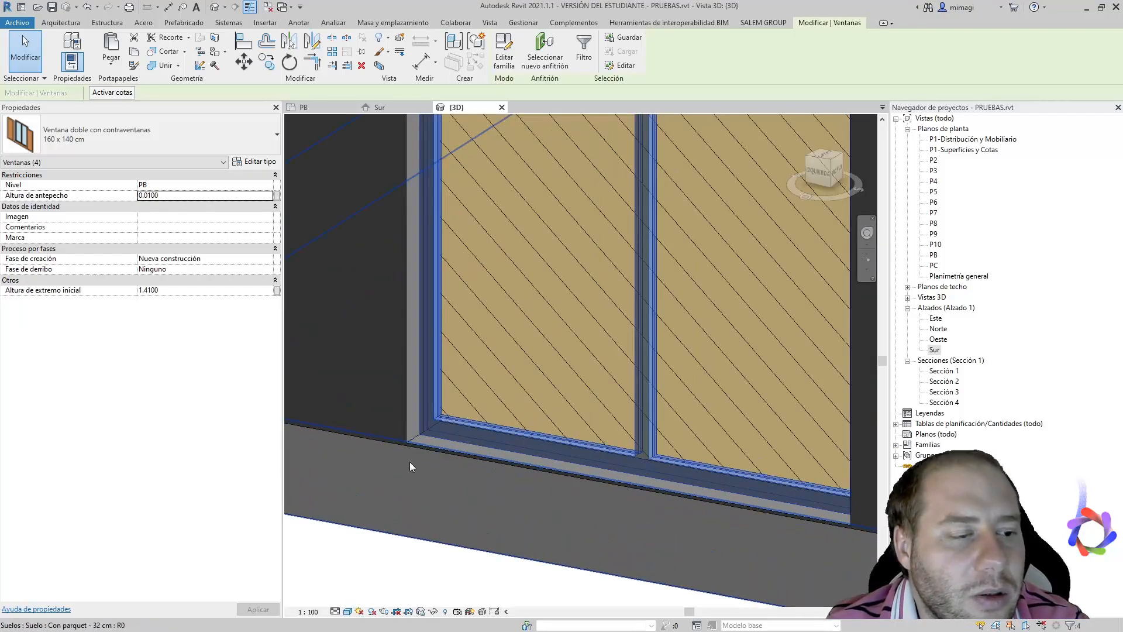
pyautogui.scroll(3, 409, 466)
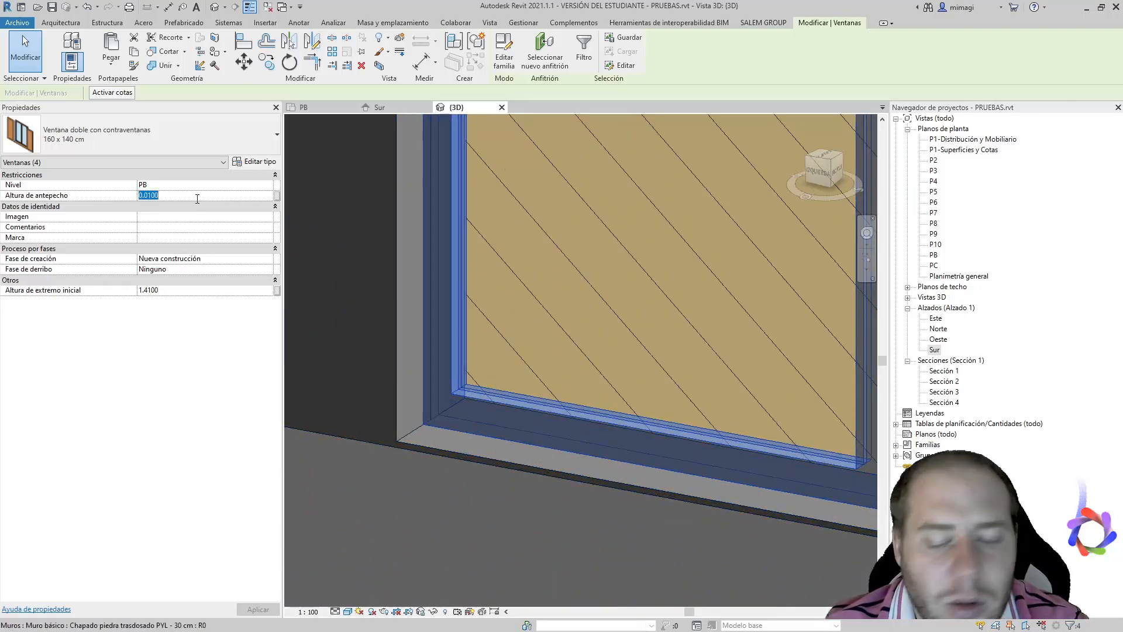
pyautogui.press('Return')
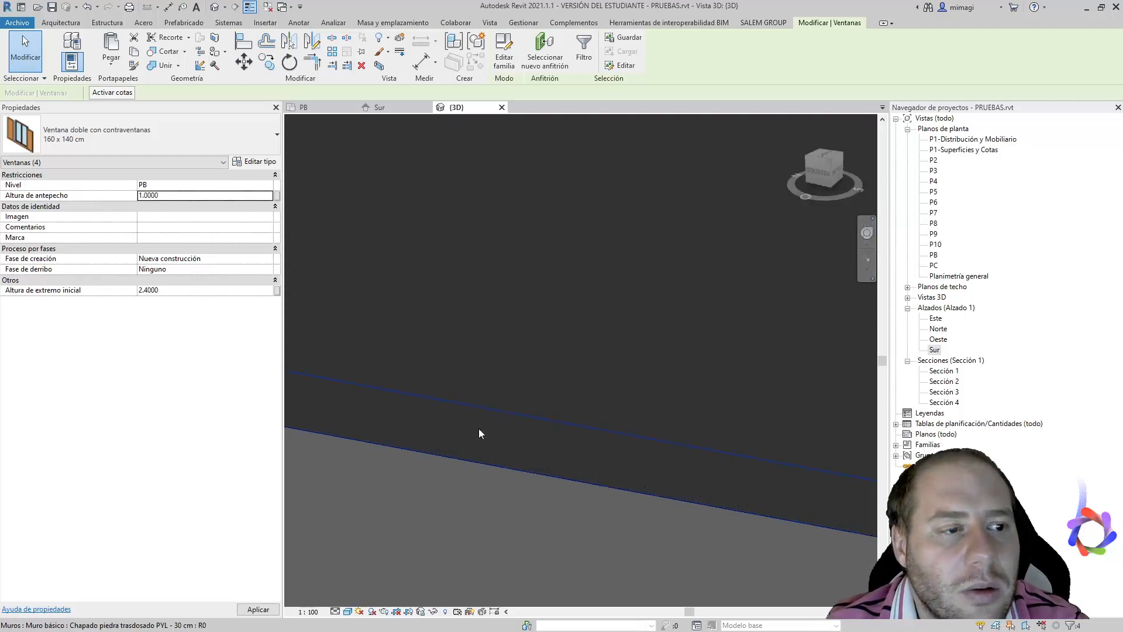
# - Copy the four windows and paste them aligned to levels P1 through P10, and orbit to inspect the building's other façades
pyautogui.scroll(-6, 462, 464)
pyautogui.scroll(-5, 460, 479)
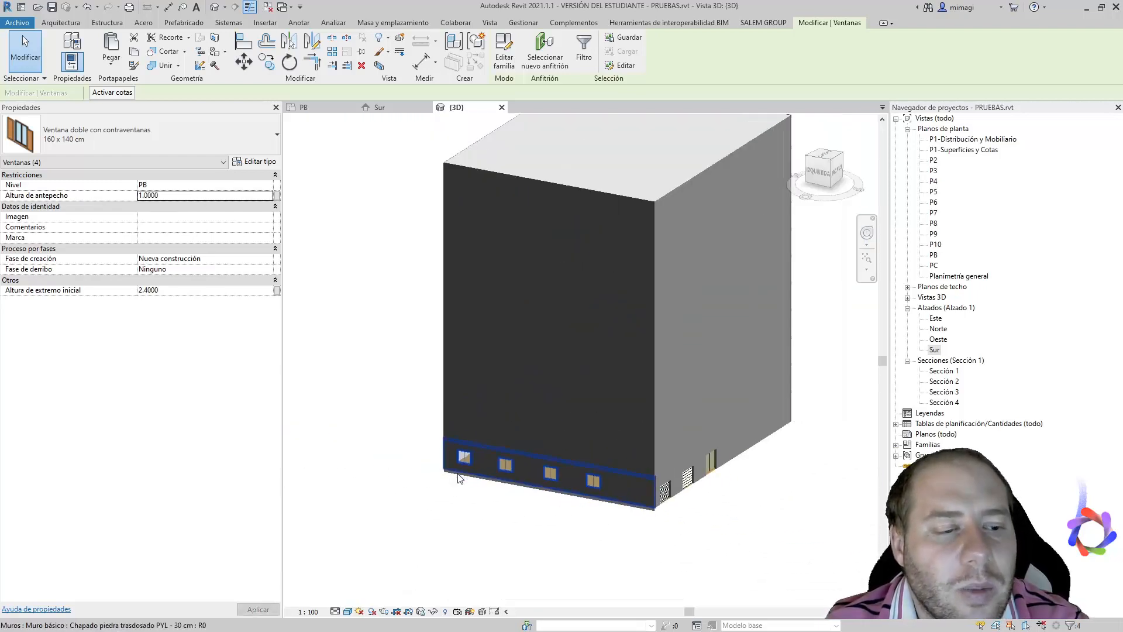
pyautogui.click(112, 64)
pyautogui.click(146, 108)
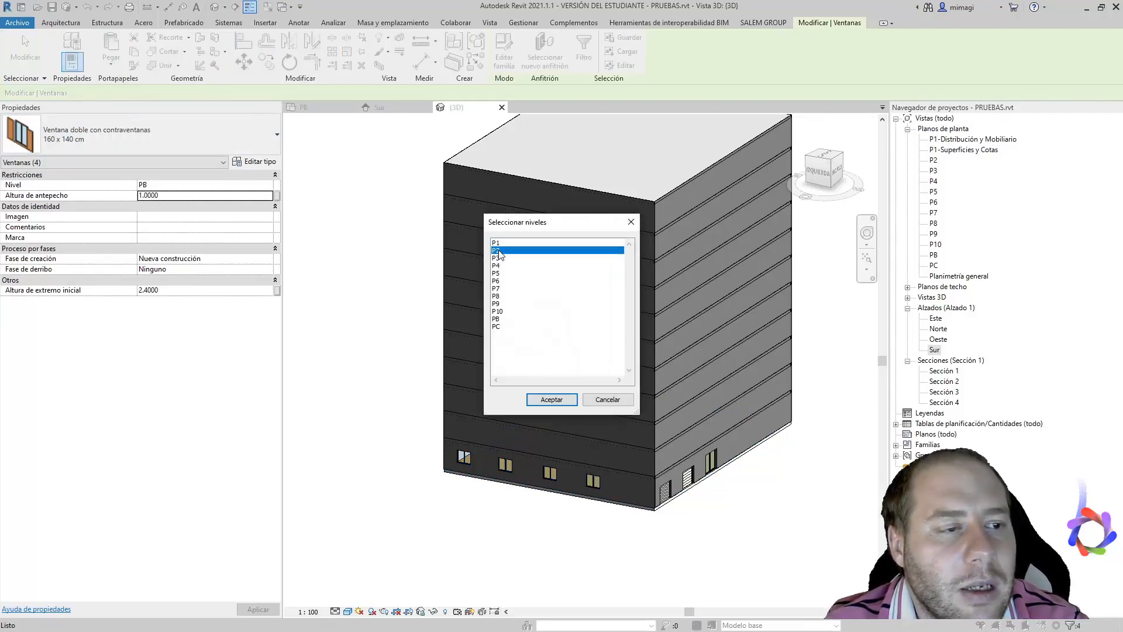
pyautogui.keyDown('shift'); pyautogui.click(506, 312); pyautogui.keyUp('shift')
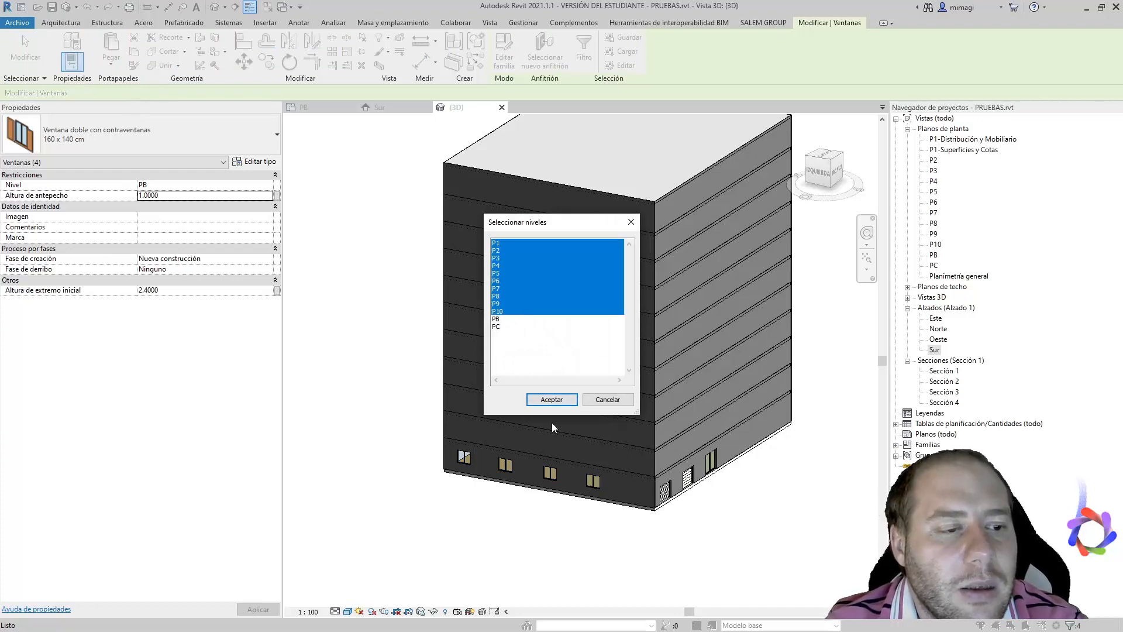
pyautogui.click(551, 399)
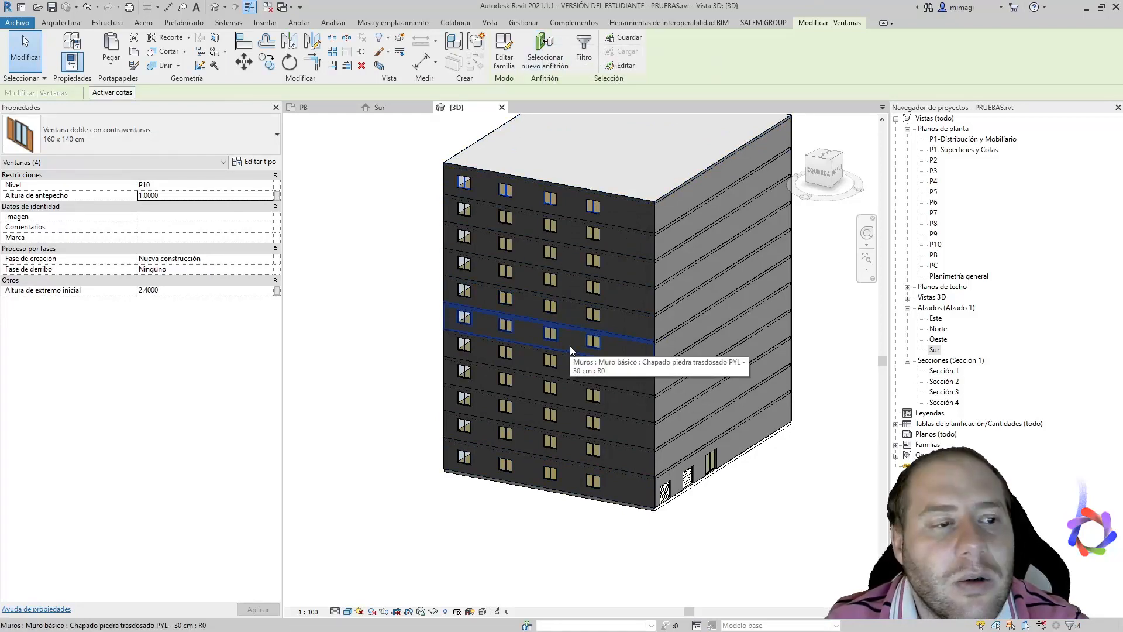
pyautogui.keyDown('shift'); pyautogui.moveTo(572, 351); pyautogui.dragTo(549, 398, button='middle'); pyautogui.keyUp('shift')
pyautogui.keyDown('shift'); pyautogui.moveTo(555, 381); pyautogui.dragTo(507, 370, button='middle'); pyautogui.keyUp('shift')
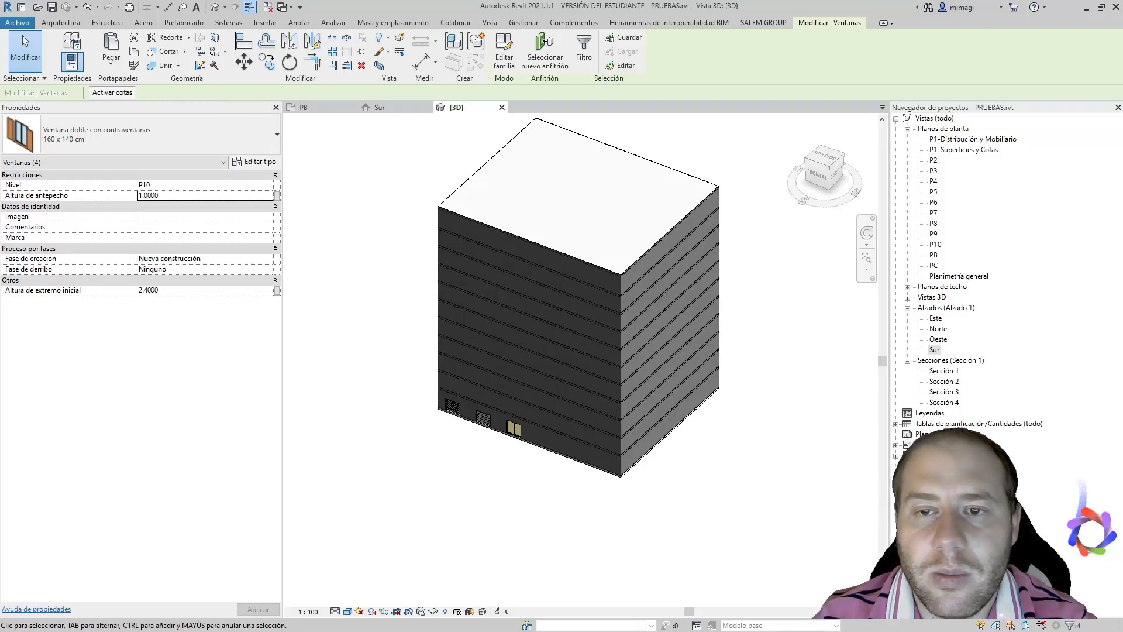
# - Switch to the 01_Proyectos Bases folder, open Casa de dos pisos 01-1.jpg in Photos and examine its two floor plans
pyautogui.hotkey('alt', 'Tab')
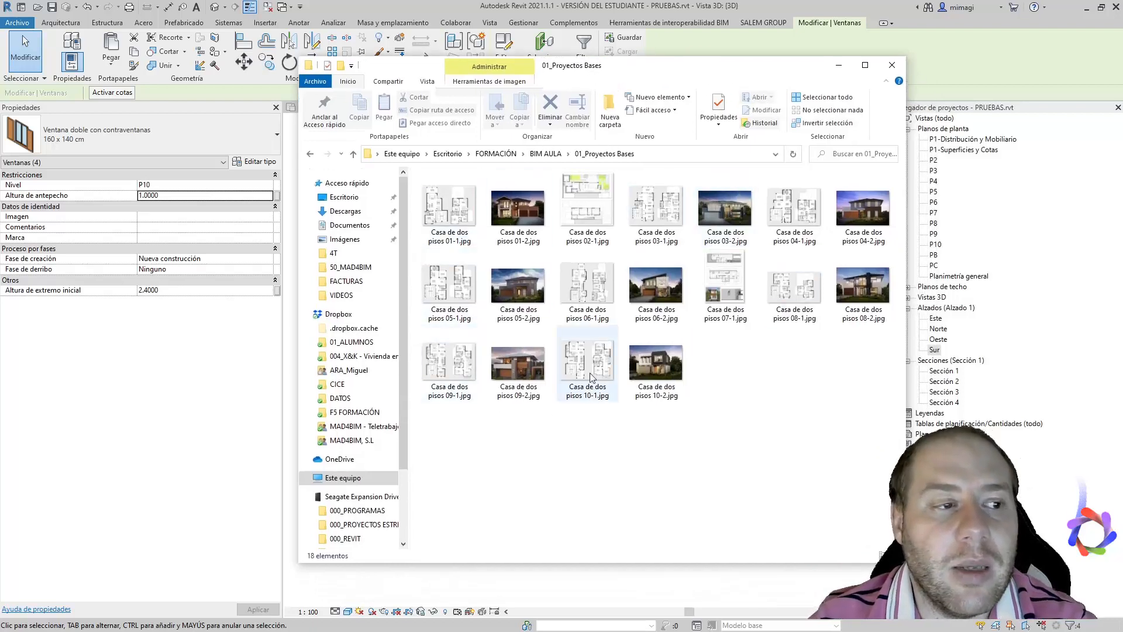
pyautogui.doubleClick(455, 217)
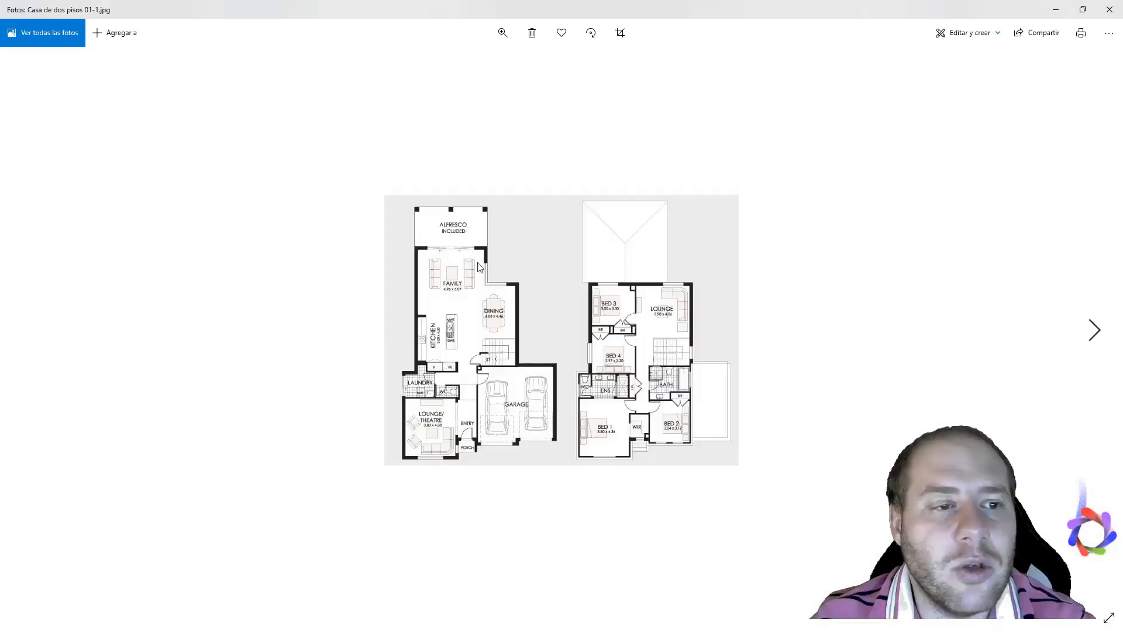
pyautogui.keyDown('ctrl'); pyautogui.scroll(2, 498, 323); pyautogui.keyUp('ctrl')
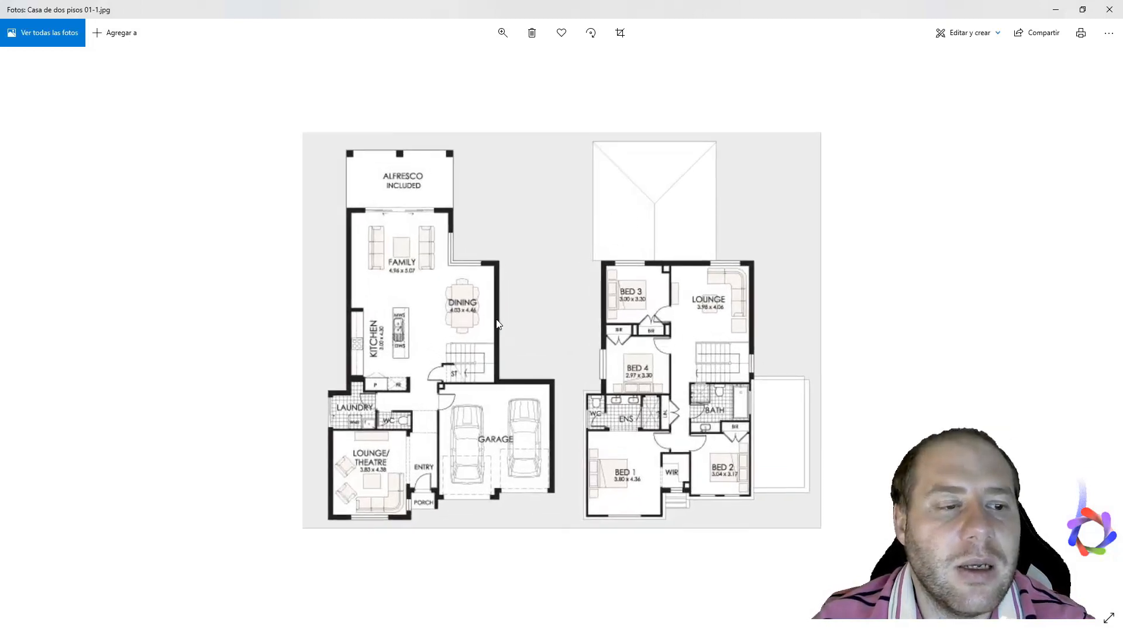
pyautogui.keyDown('ctrl'); pyautogui.scroll(1, 498, 323); pyautogui.keyUp('ctrl')
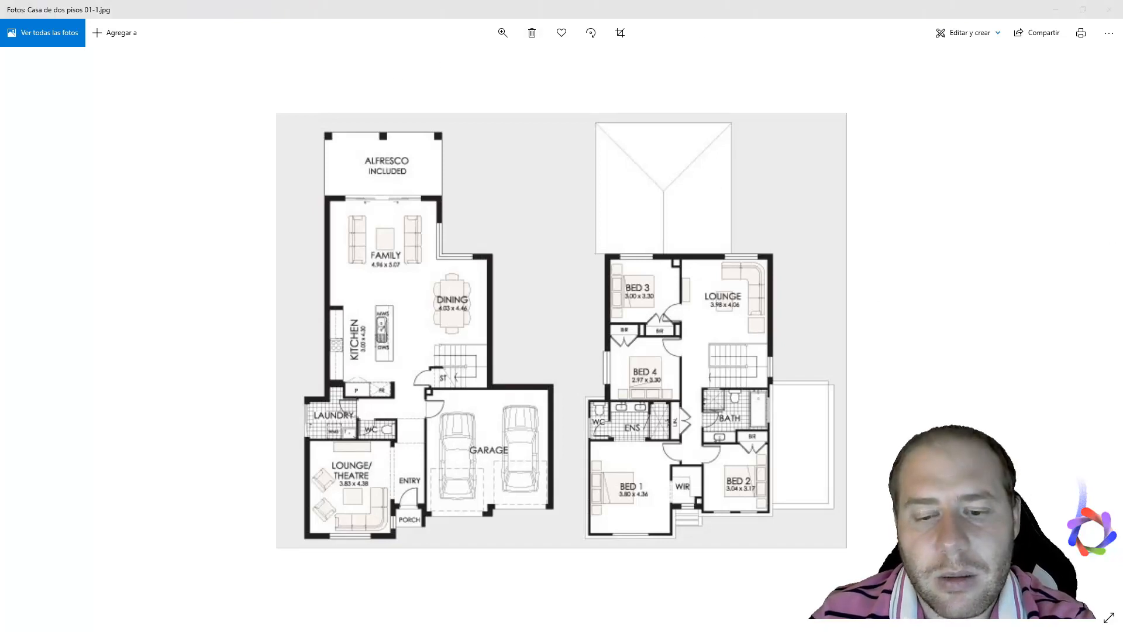
# - Open Casa de dos pisos 01-2.jpg from the folder and compare the façade photo with the 01-1 floor plans
pyautogui.hotkey('alt', 'Tab')
pyautogui.click(511, 221)
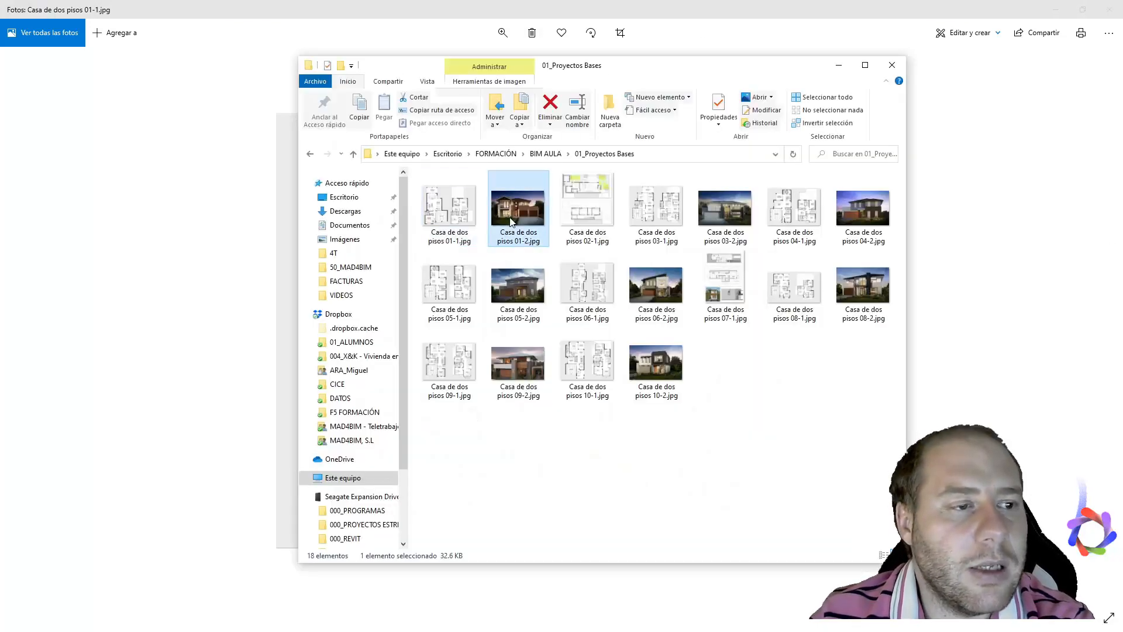
pyautogui.doubleClick(511, 221)
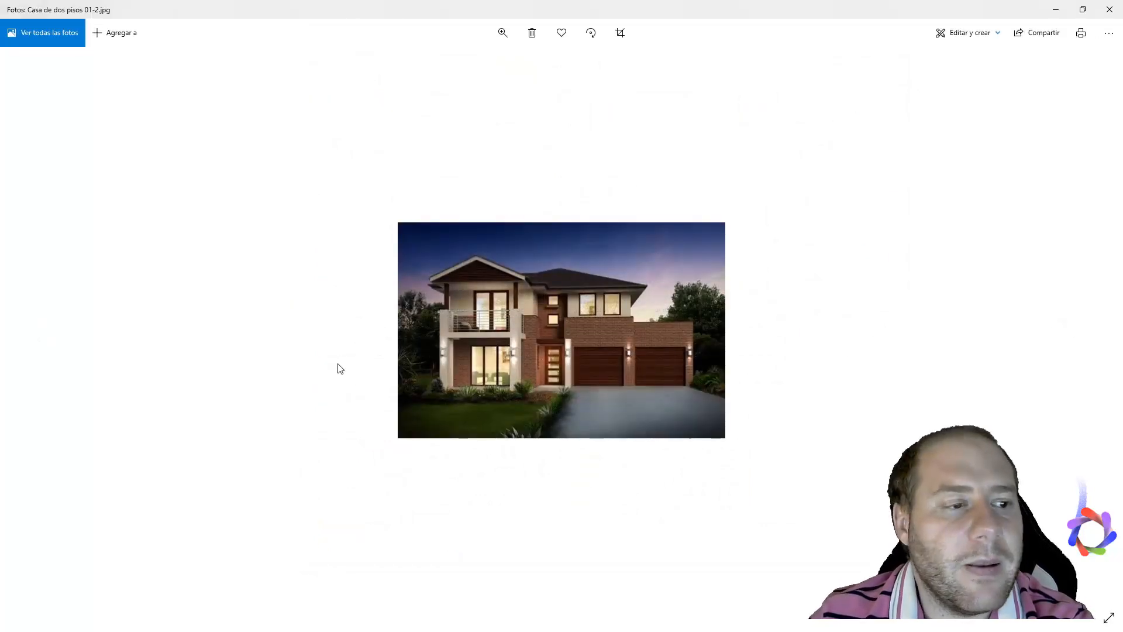
pyautogui.press('Left')
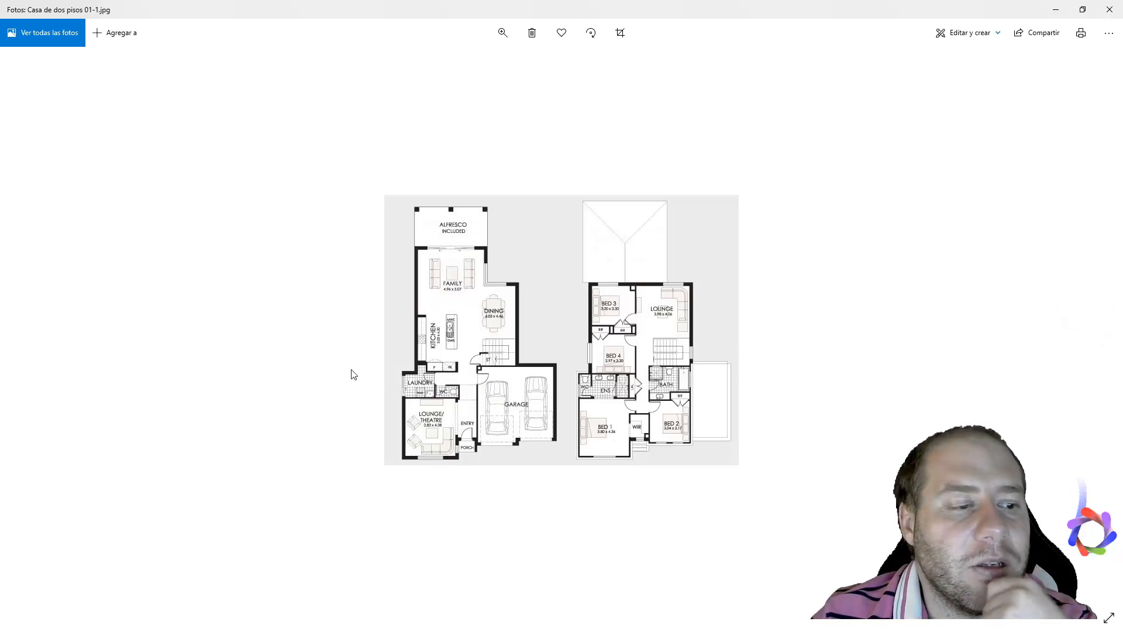
pyautogui.press('Right')
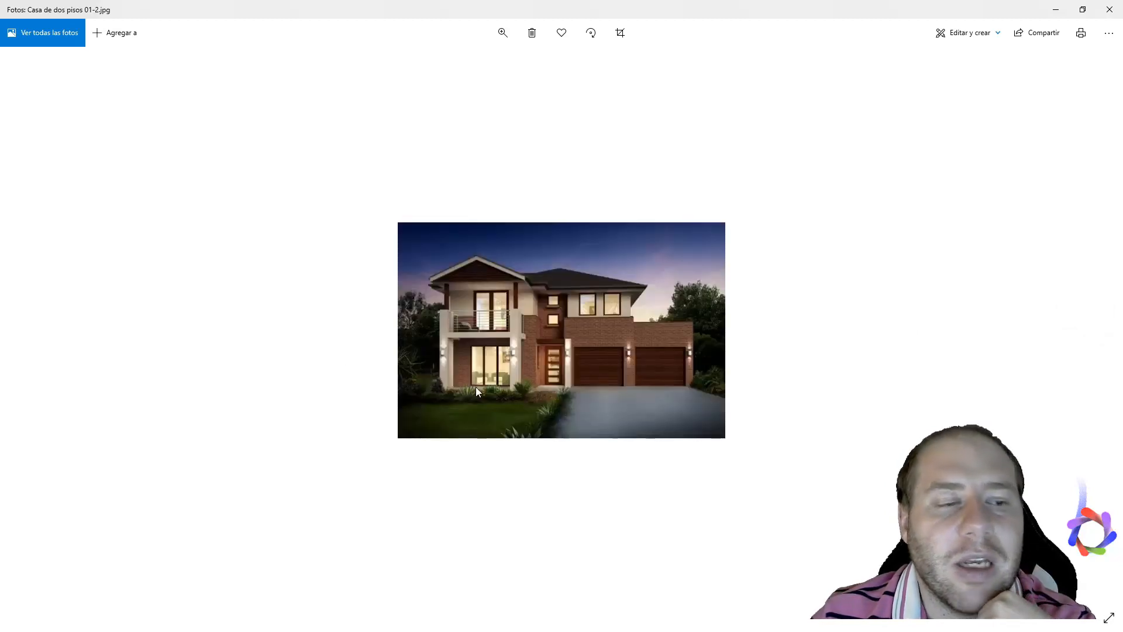
pyautogui.press('Left')
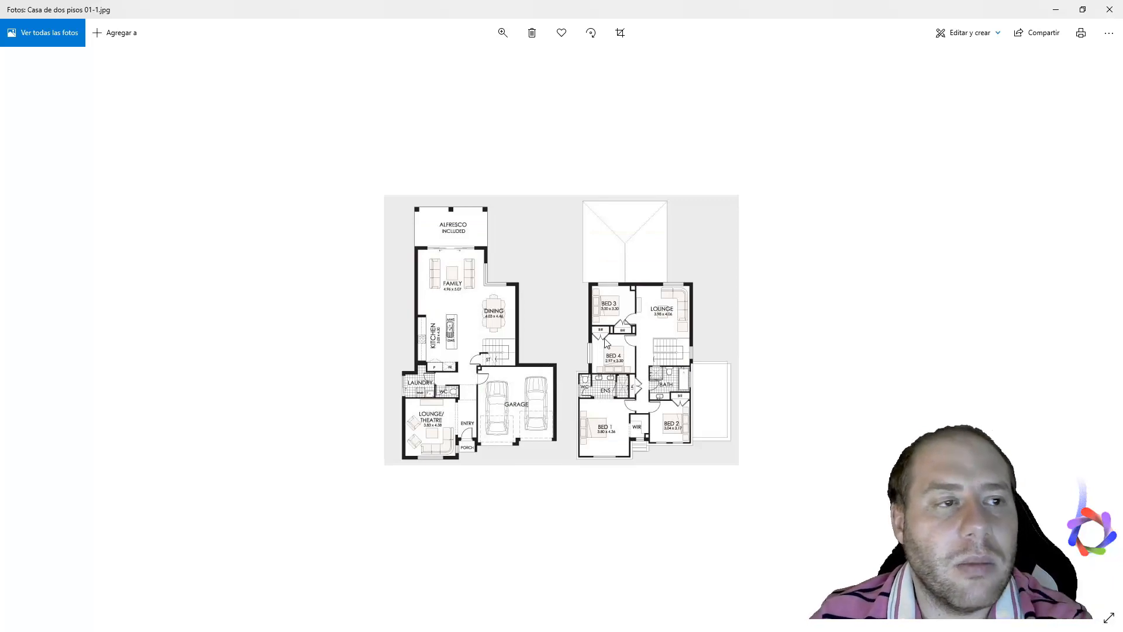
pyautogui.press('Right')
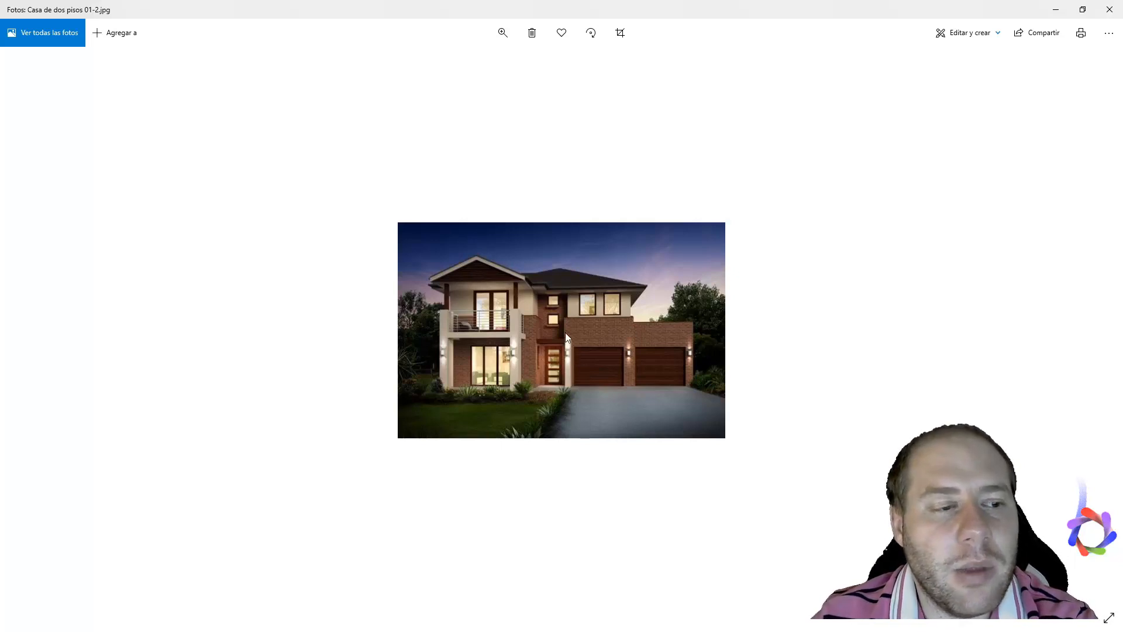
# - Browse the plans and façade images of the two-storey house projects 02 through 06
pyautogui.press('Right')
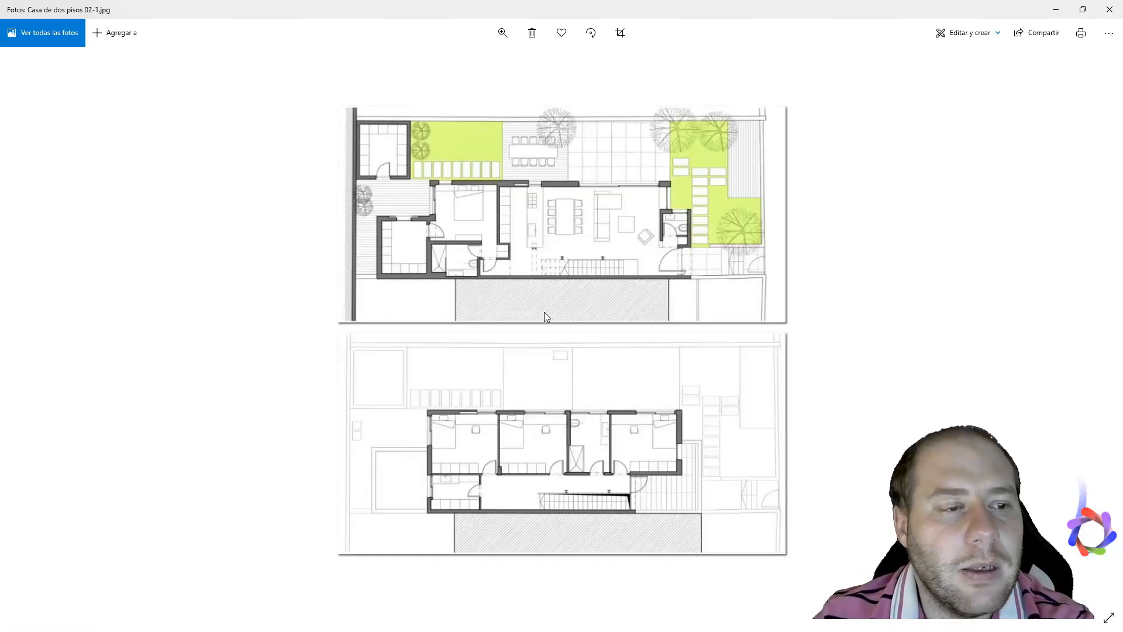
pyautogui.press('Right')
pyautogui.press('Right')
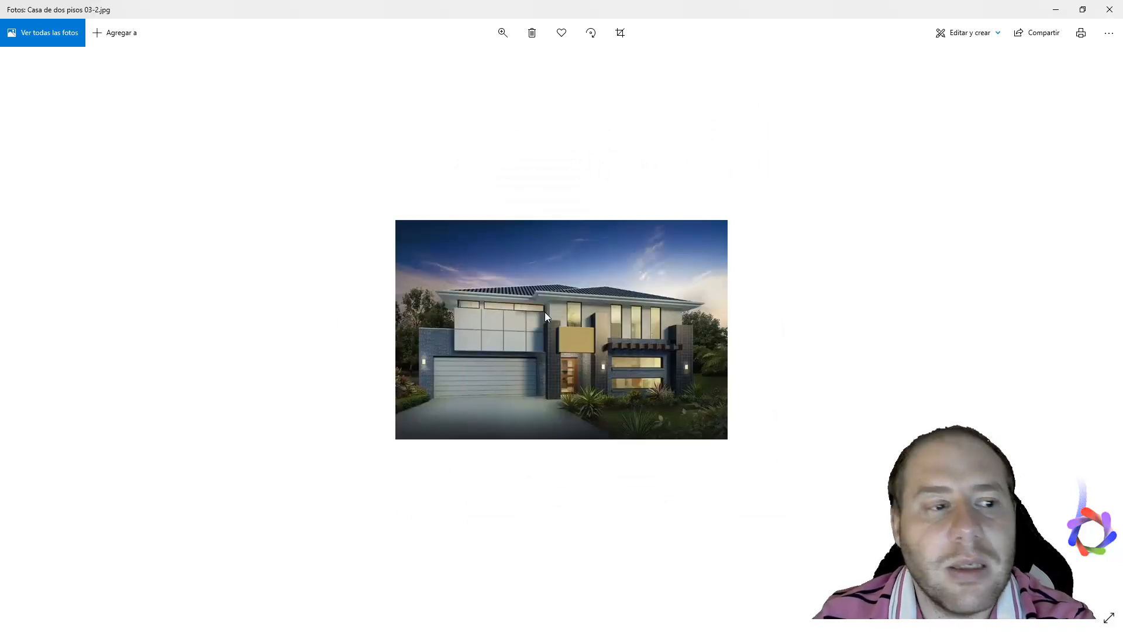
pyautogui.press('Left')
pyautogui.press('Right')
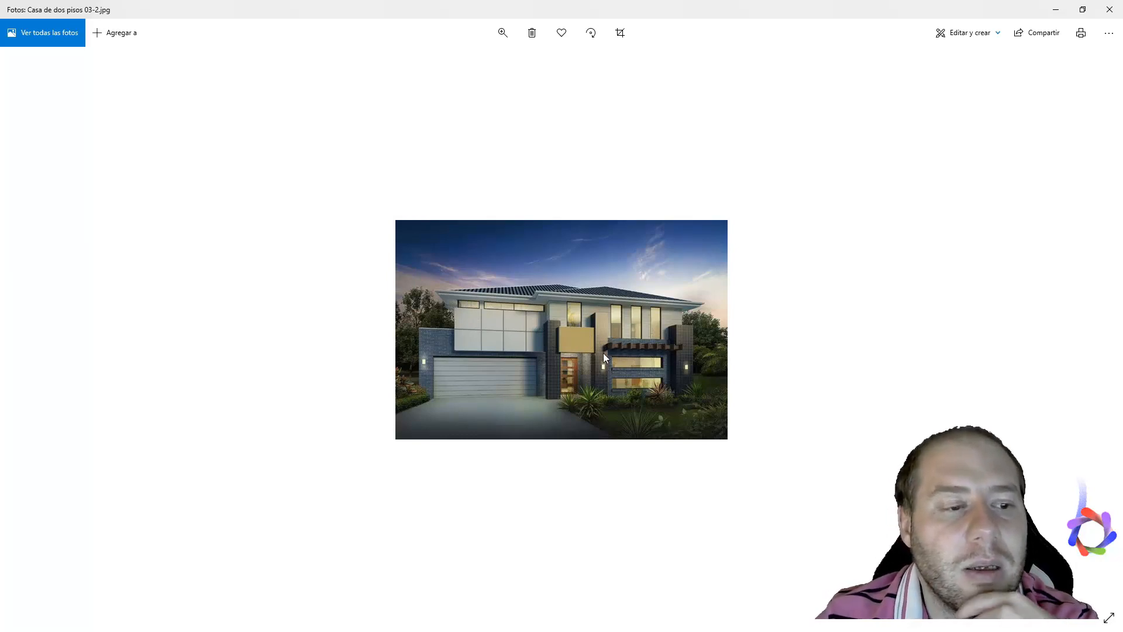
pyautogui.press('Right')
pyautogui.press('Right')
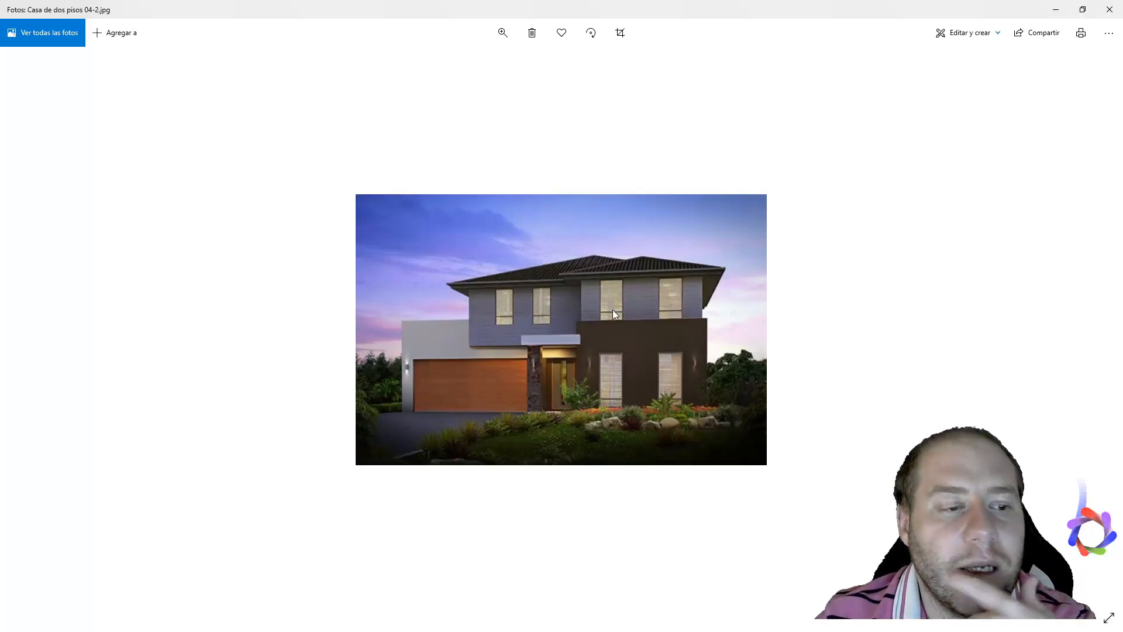
pyautogui.press('Right')
pyautogui.press('Right')
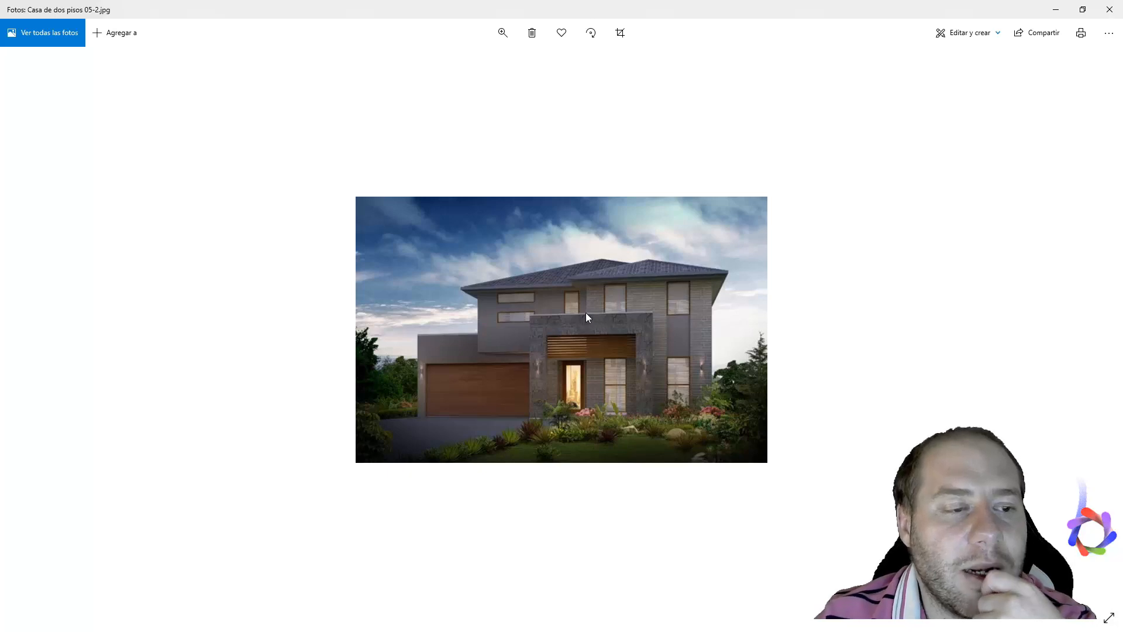
pyautogui.press('Right')
pyautogui.press('Right')
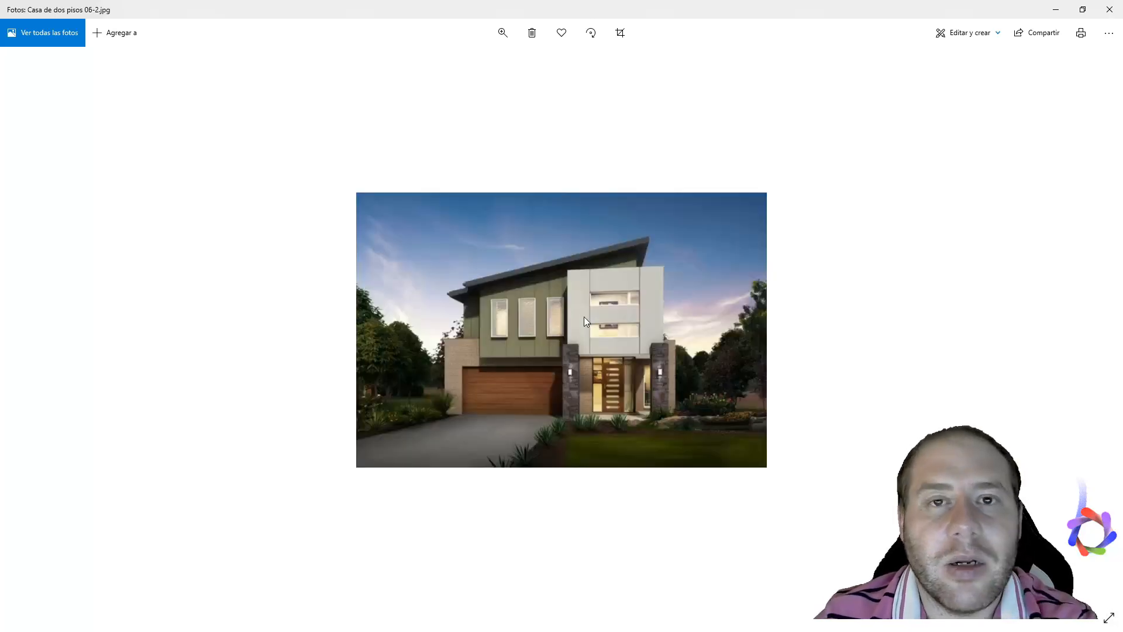
# - Review the remaining two-storey house images, from project 07 through Casa de dos pisos 10-2.jpg
pyautogui.press('Right')
pyautogui.press('Right')
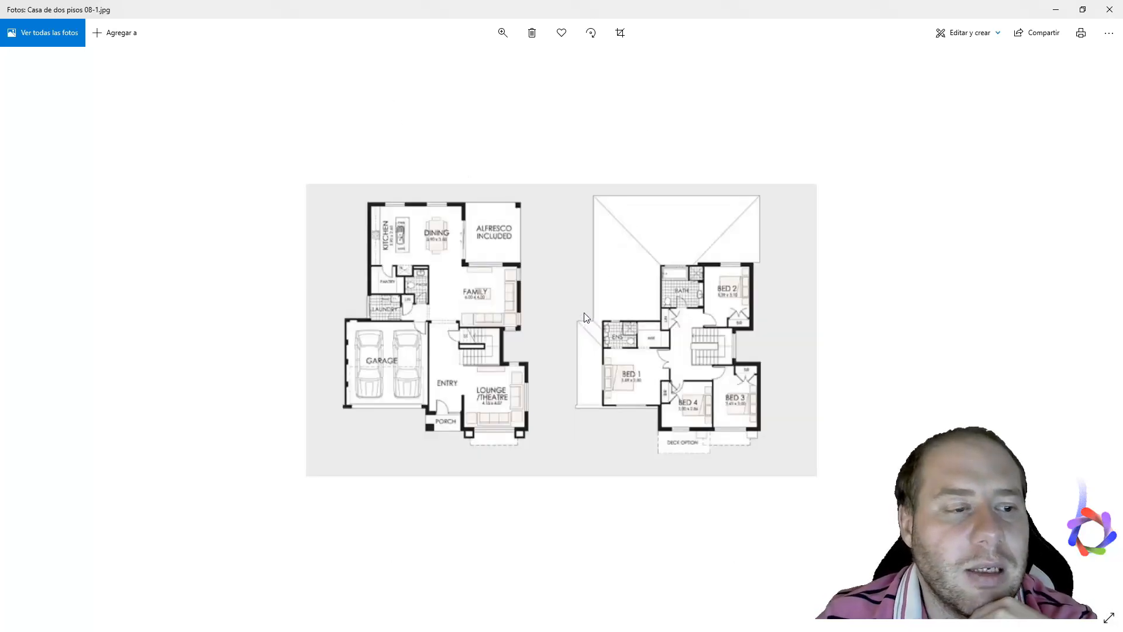
pyautogui.press('Left')
pyautogui.press('Right')
pyautogui.press('Right')
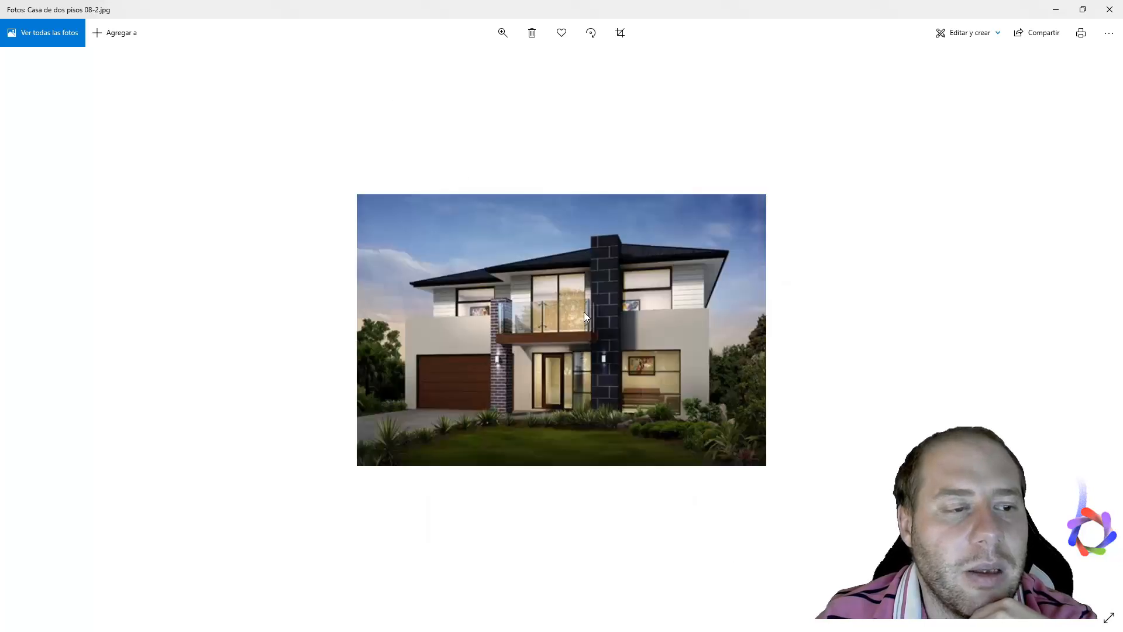
pyautogui.press('Right')
pyautogui.press('Right')
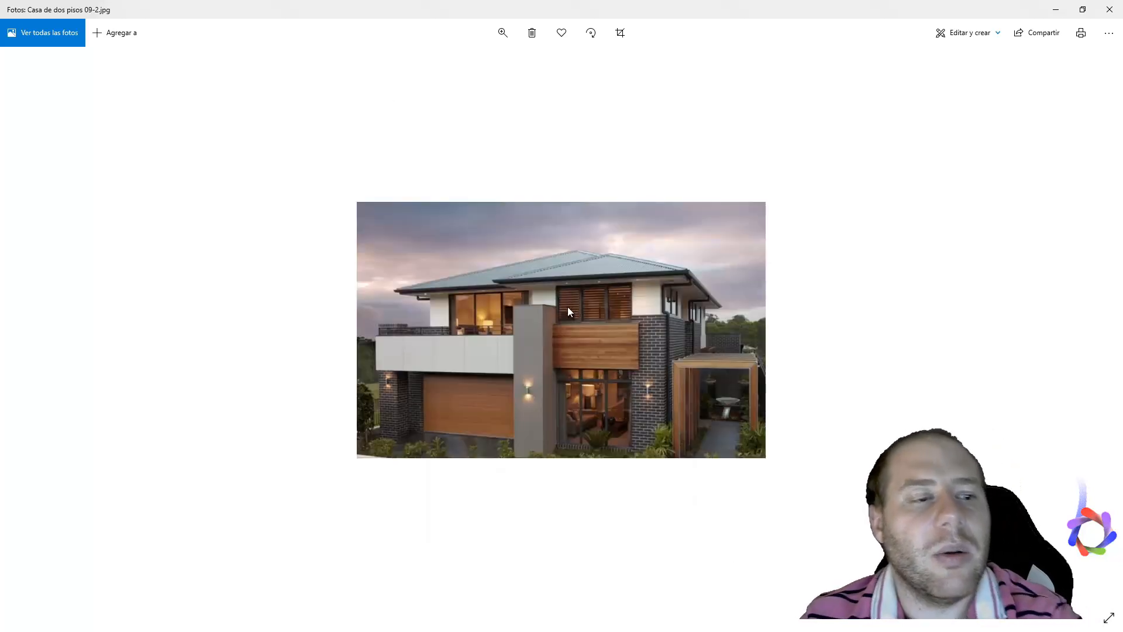
pyautogui.press('Left')
pyautogui.press('Right')
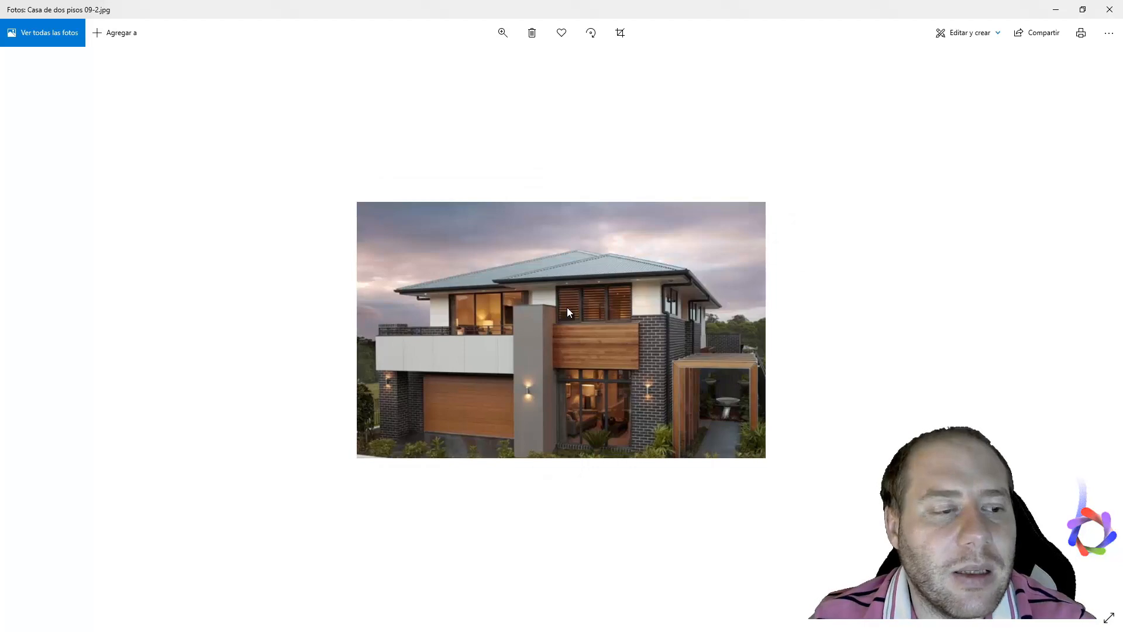
pyautogui.press('Right')
pyautogui.press('Right')
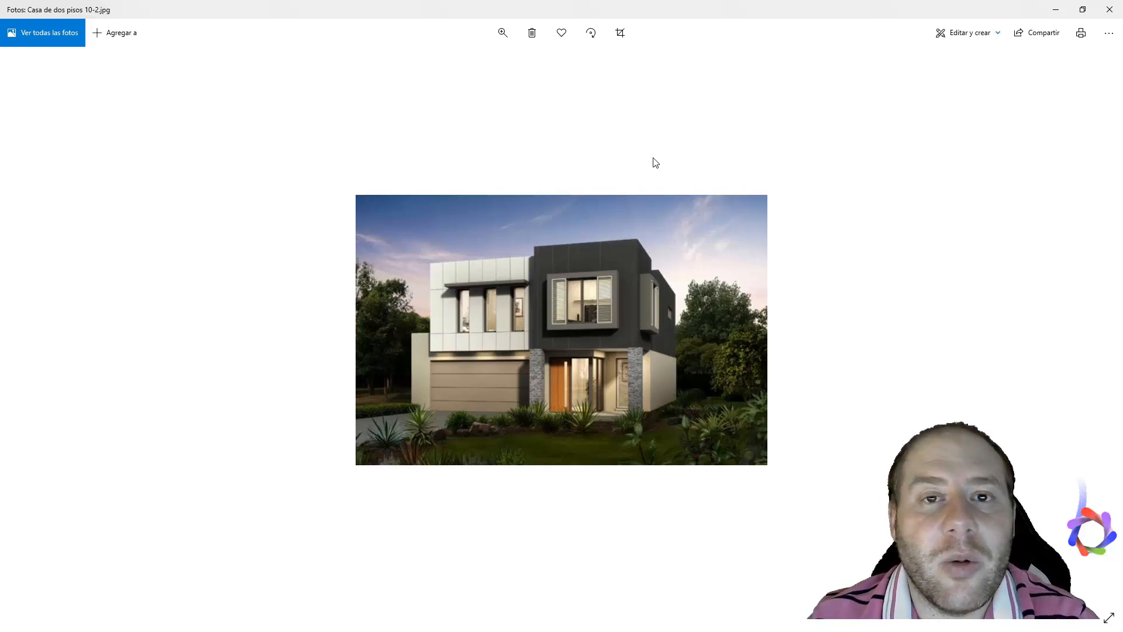
# - Close the house images in Photos, move the 01_Proyectos Bases folder window out of the way and return to Revit's 3D view
pyautogui.doubleClick(624, 5)
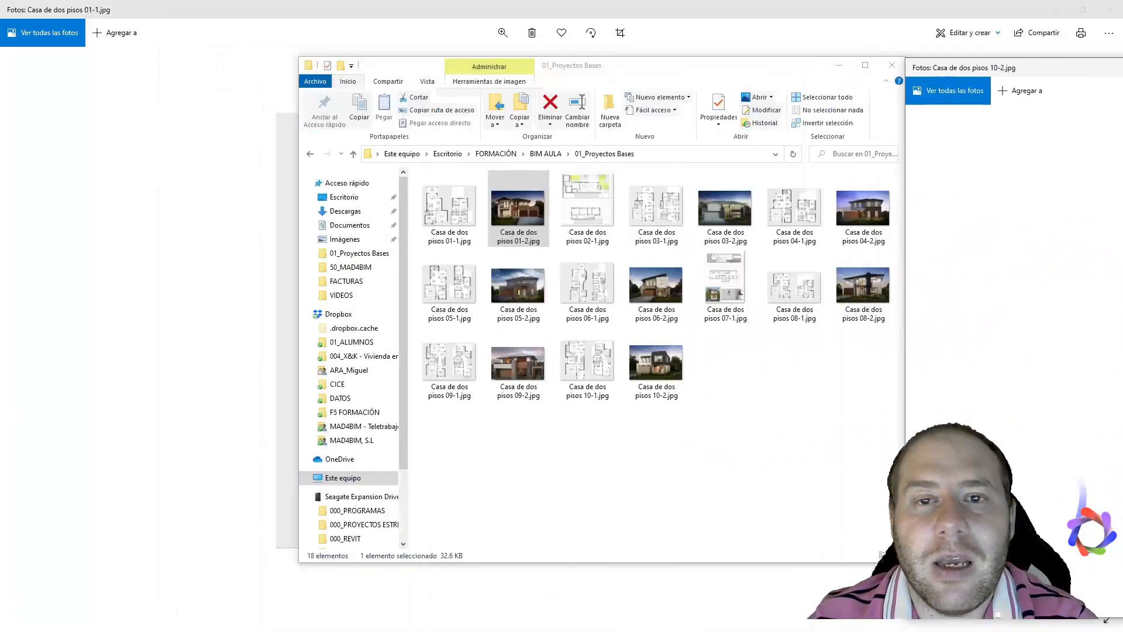
pyautogui.moveTo(1122, 67); pyautogui.dragTo(1122, 35)
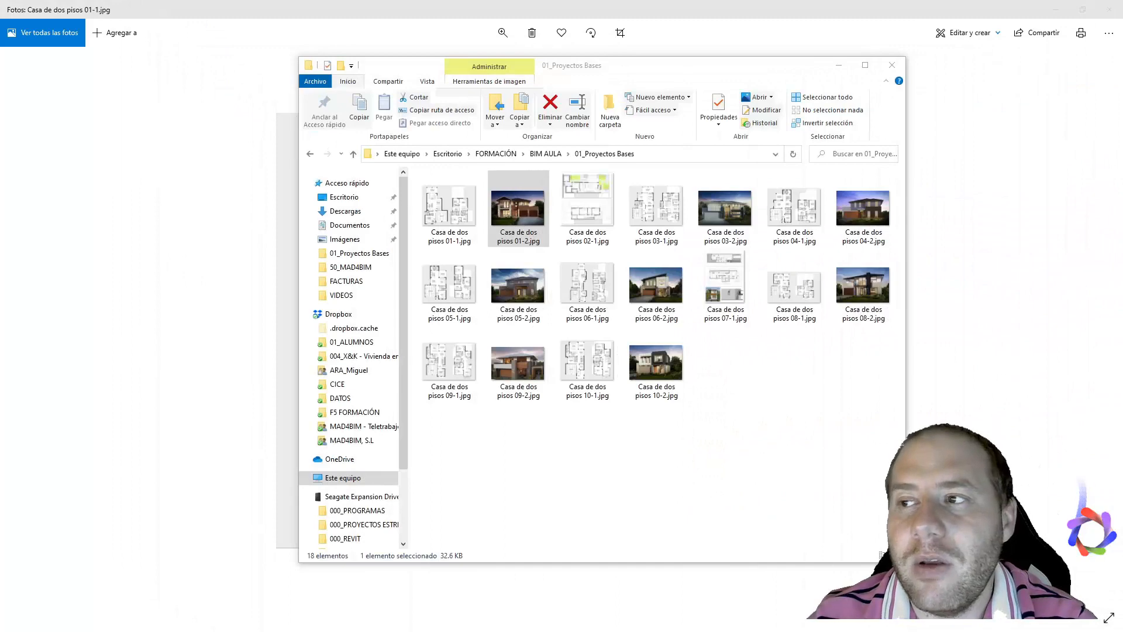
pyautogui.click(1109, 10)
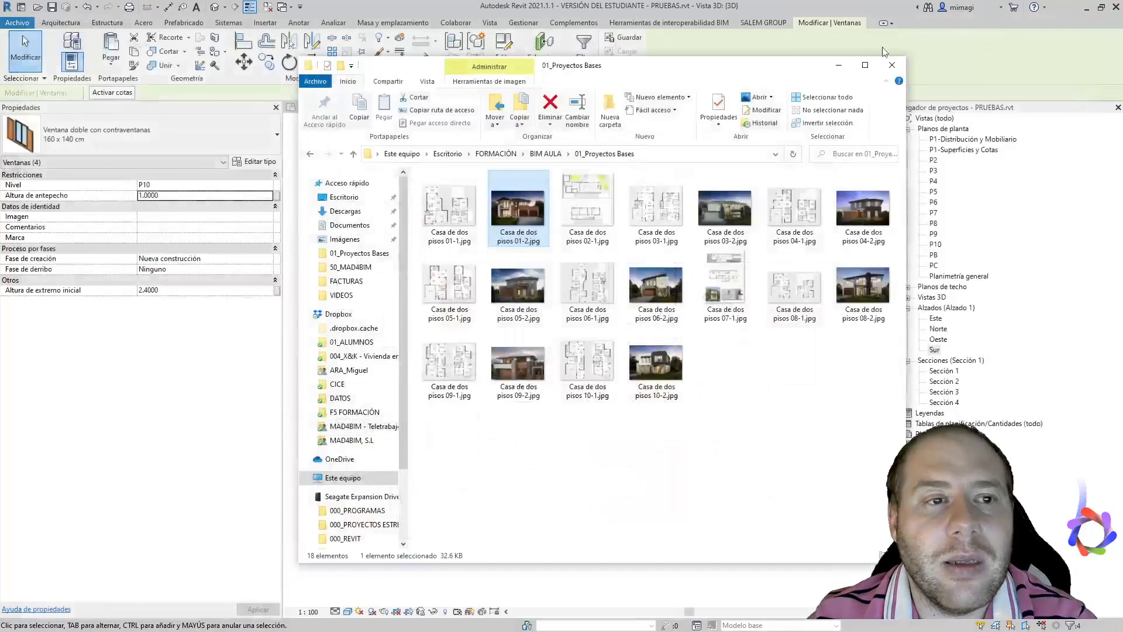
pyautogui.moveTo(712, 69); pyautogui.dragTo(1122, 69)
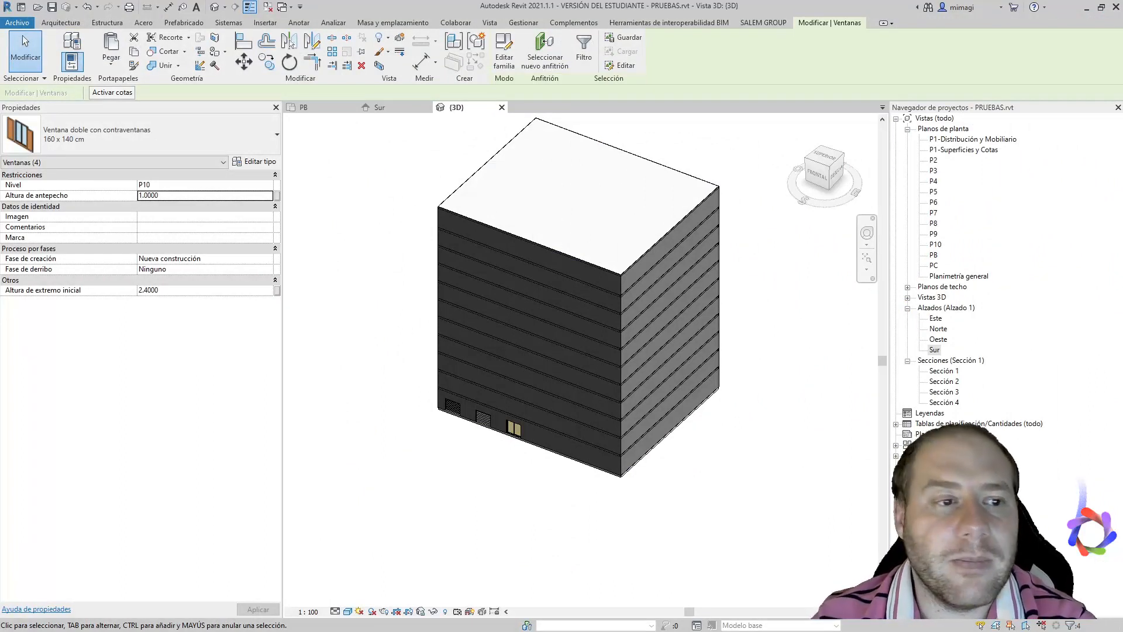
# - Examine the ground-floor roller door and its stone-clad façade wall, including the wall types available for that wall
pyautogui.scroll(2, 465, 409)
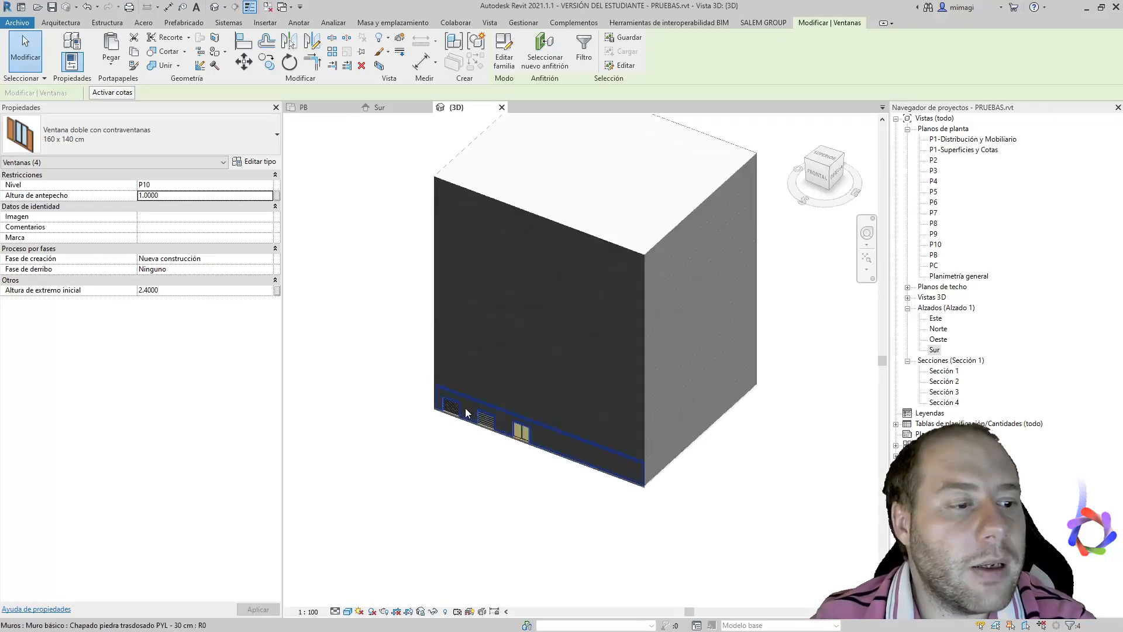
pyautogui.scroll(3, 465, 409)
pyautogui.click(427, 392)
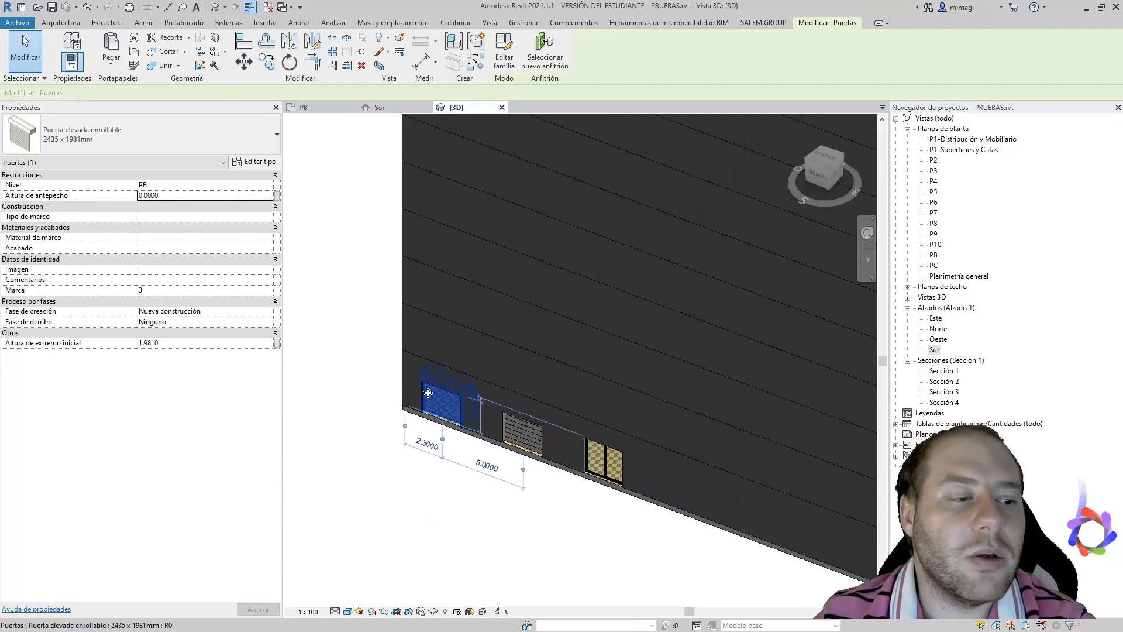
pyautogui.scroll(2, 428, 393)
pyautogui.click(403, 380)
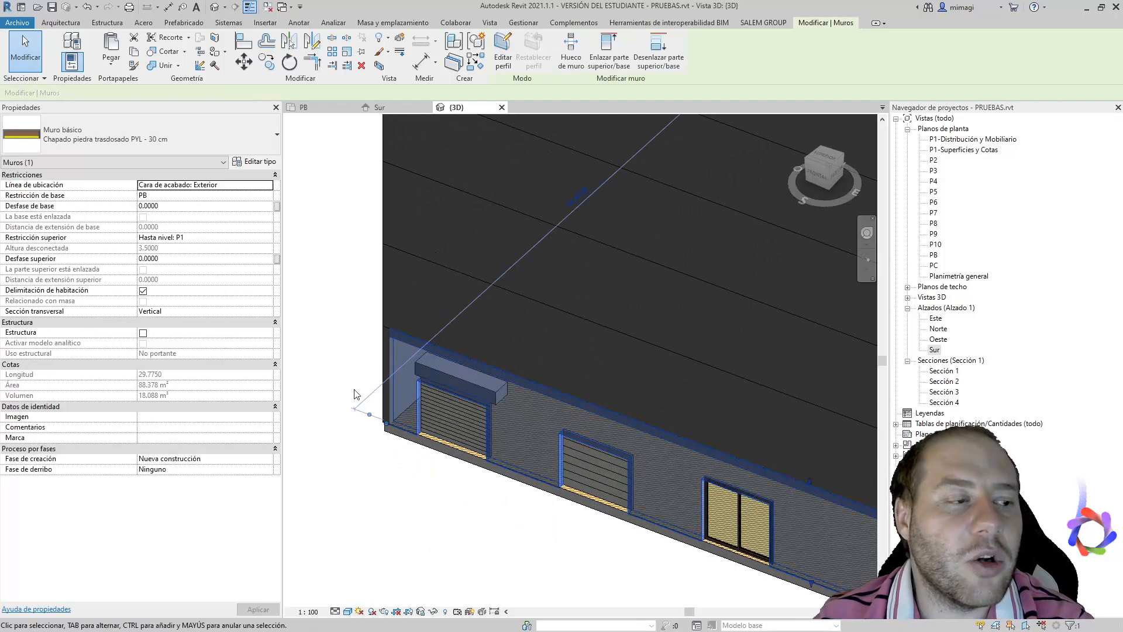
pyautogui.click(159, 131)
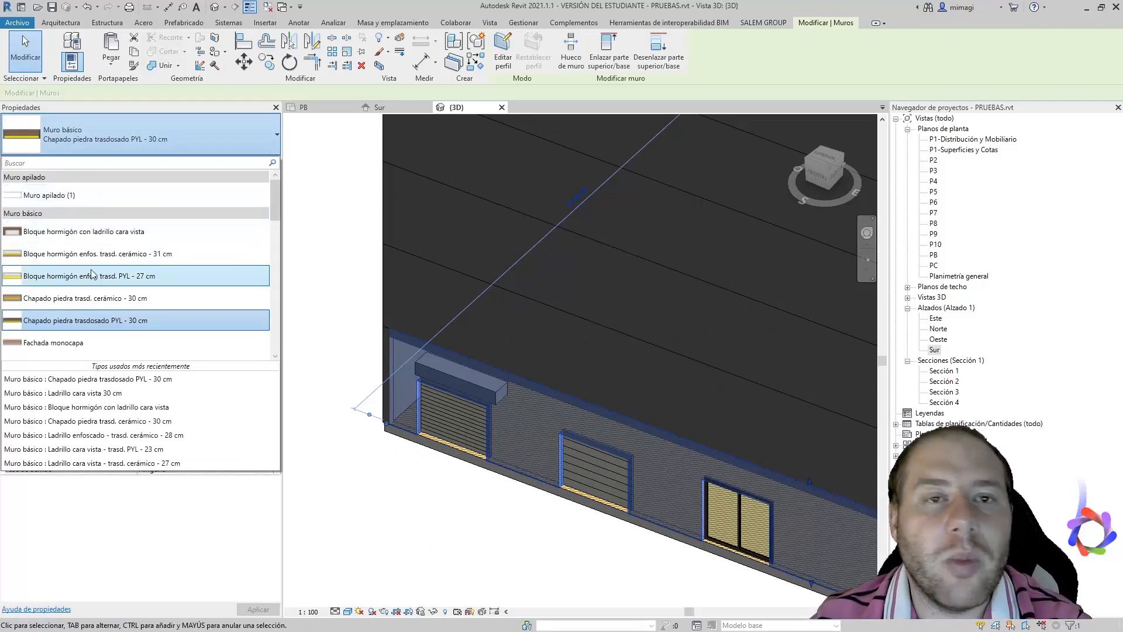
pyautogui.click(331, 189)
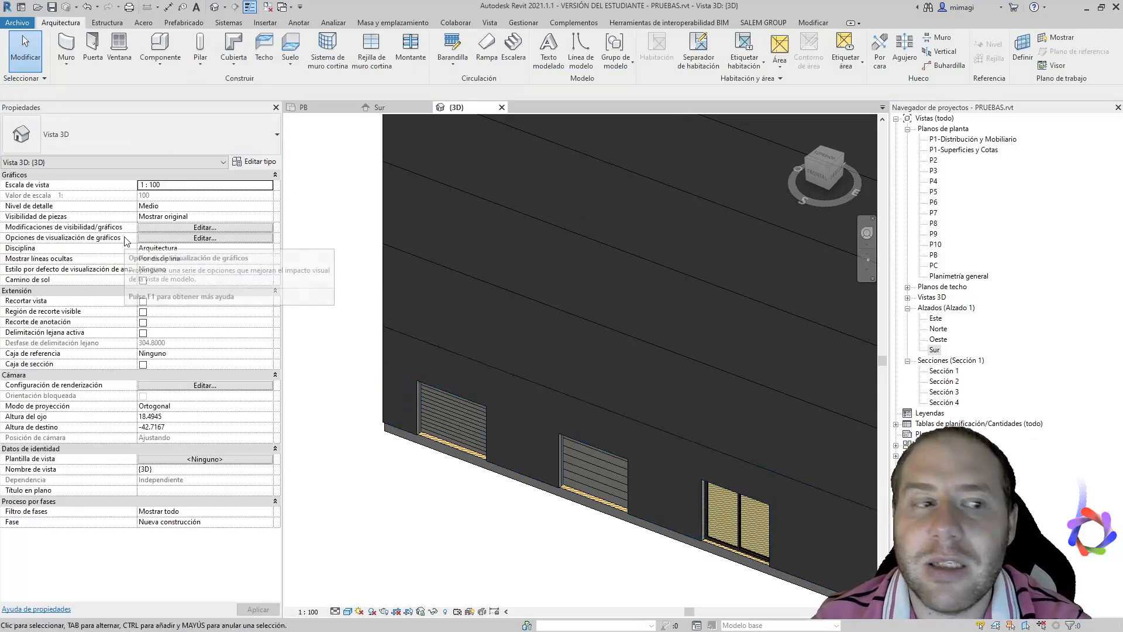
# - Open the roller door's family in the family editor to view it, and close it without saving
pyautogui.click(437, 401)
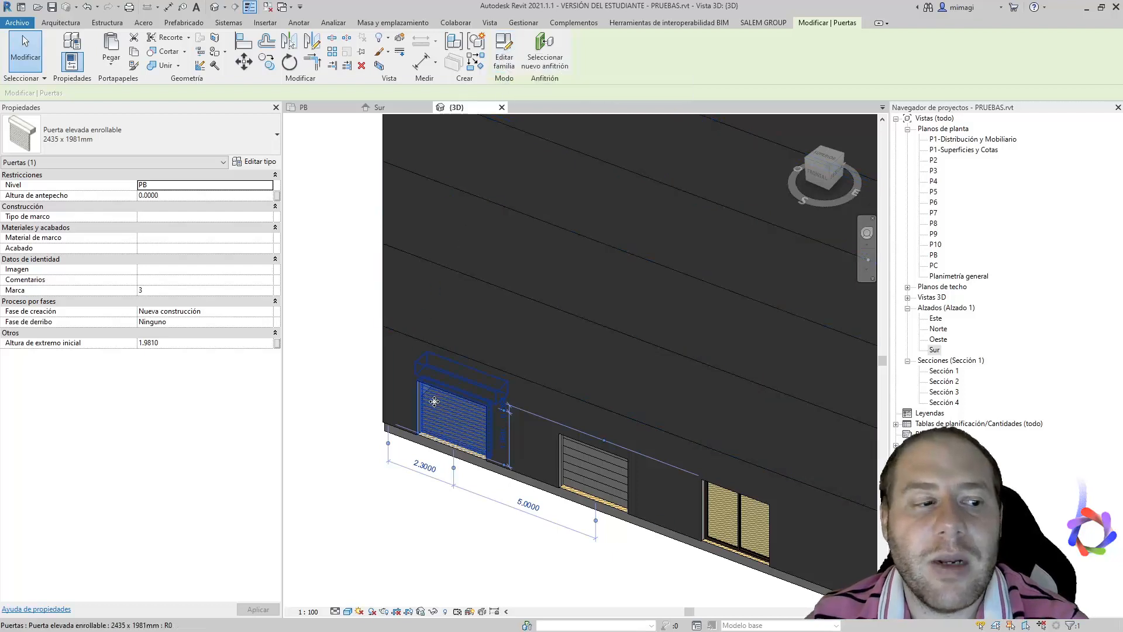
pyautogui.click(506, 61)
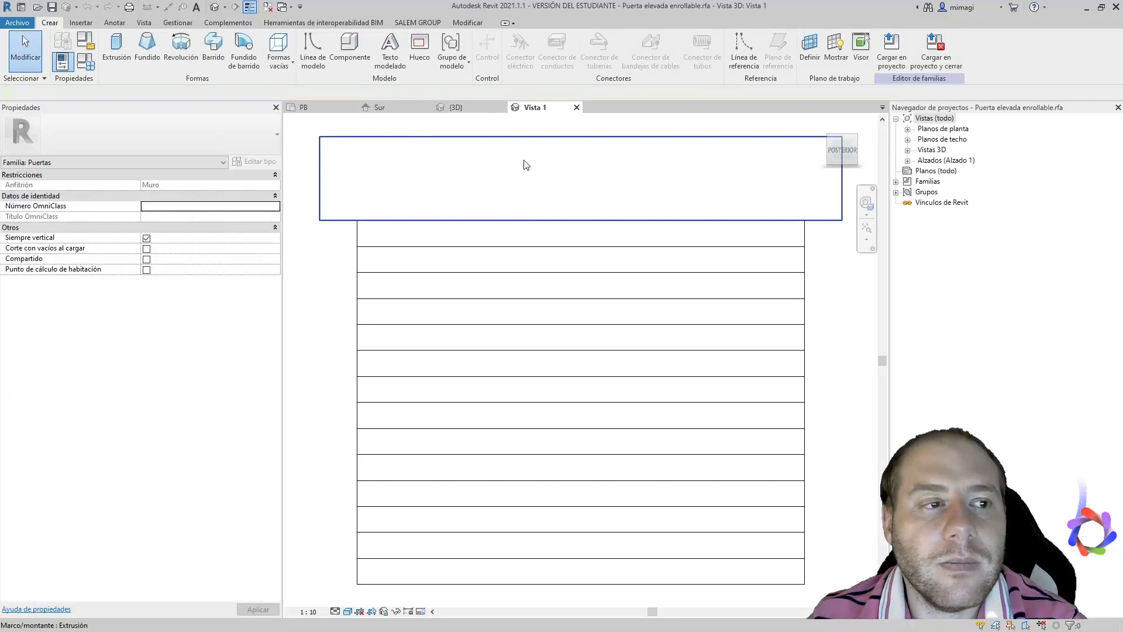
pyautogui.click(577, 108)
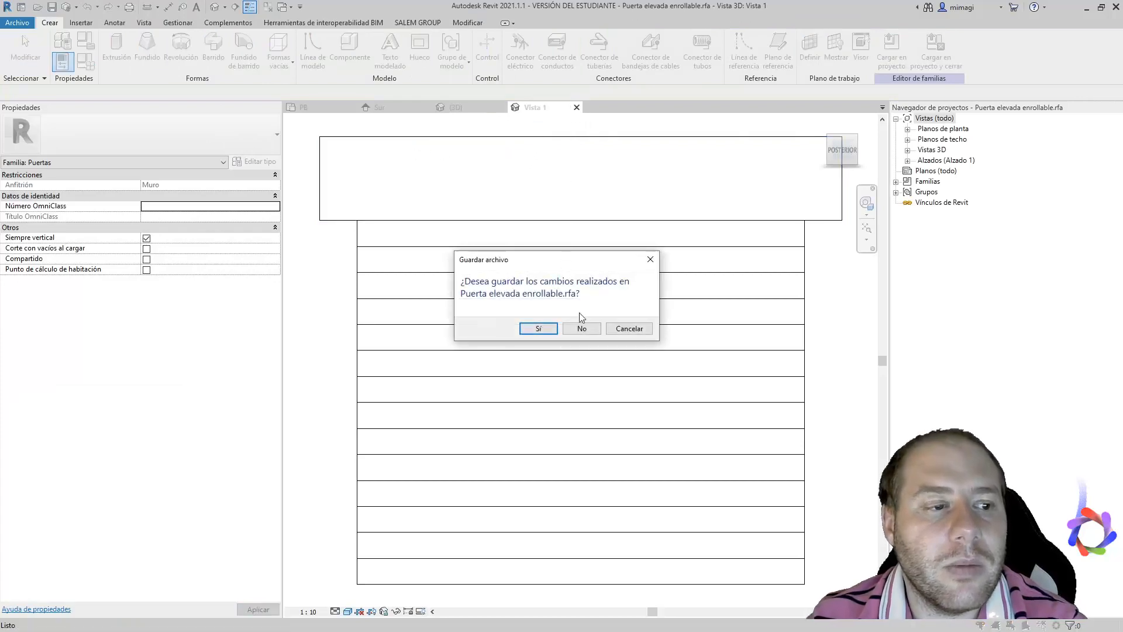
pyautogui.click(582, 327)
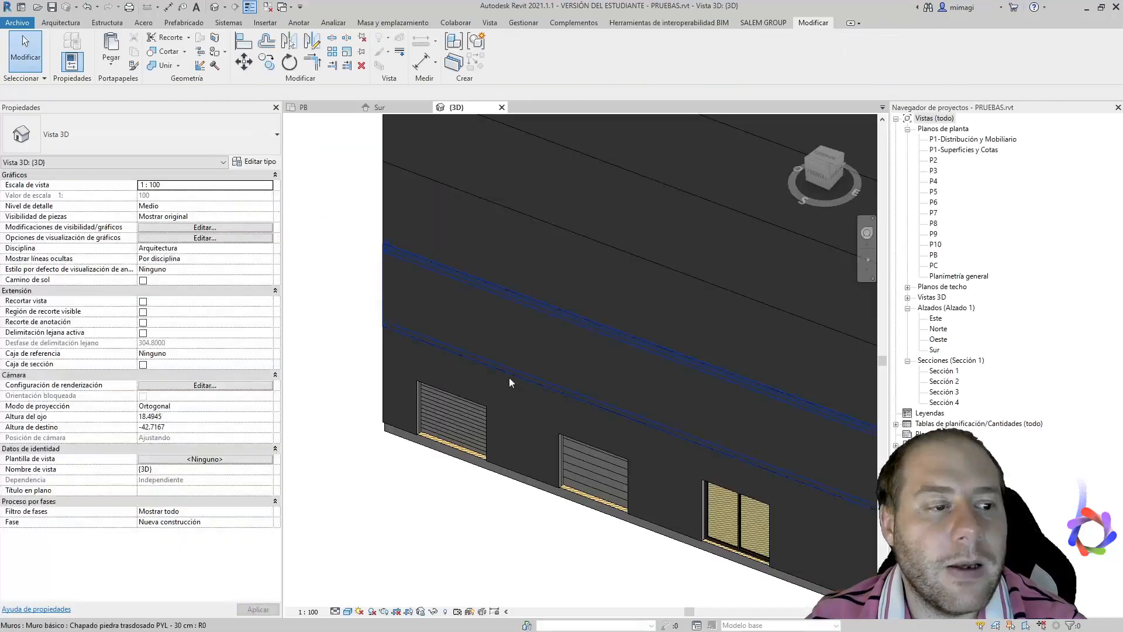
# - Start an in-place component and assign it the family category Entorno
pyautogui.scroll(-2, 438, 446)
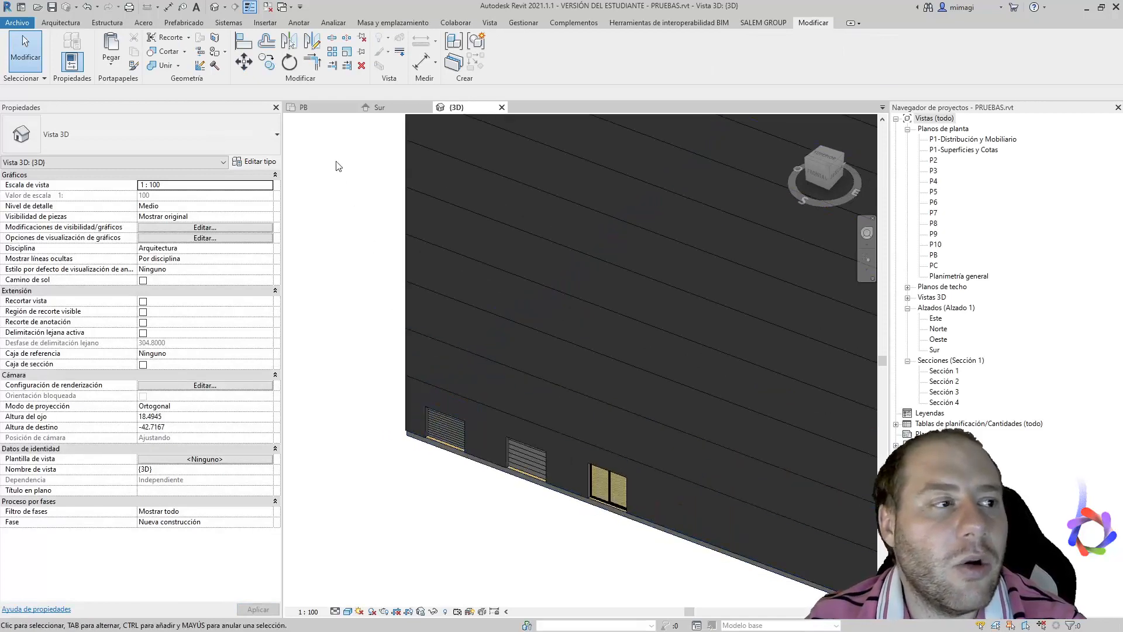
pyautogui.click(62, 23)
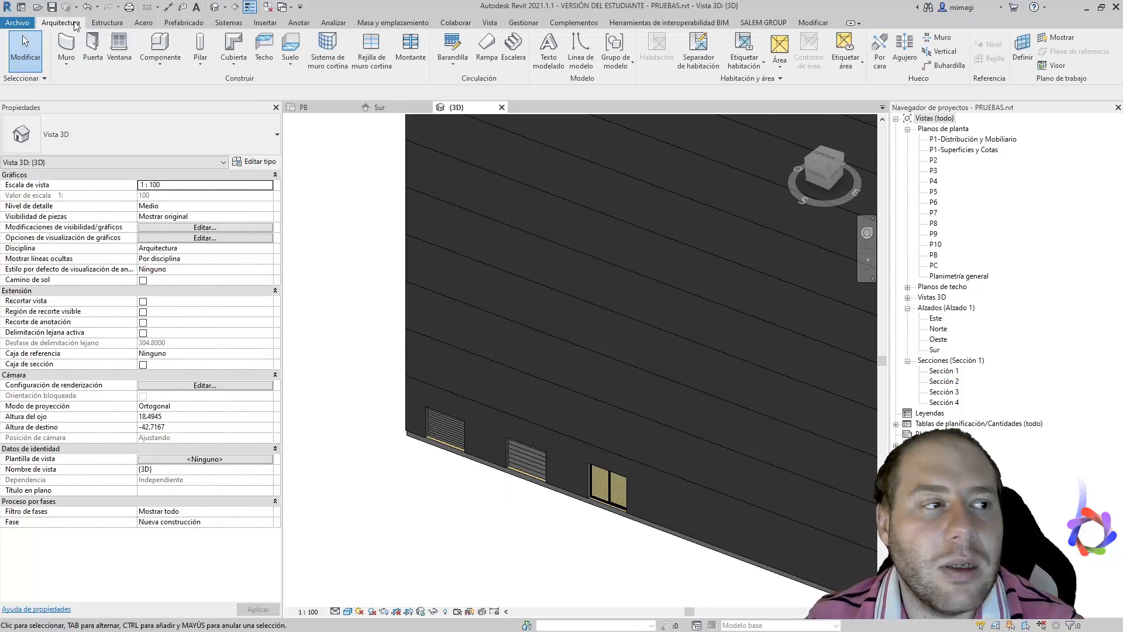
pyautogui.click(165, 64)
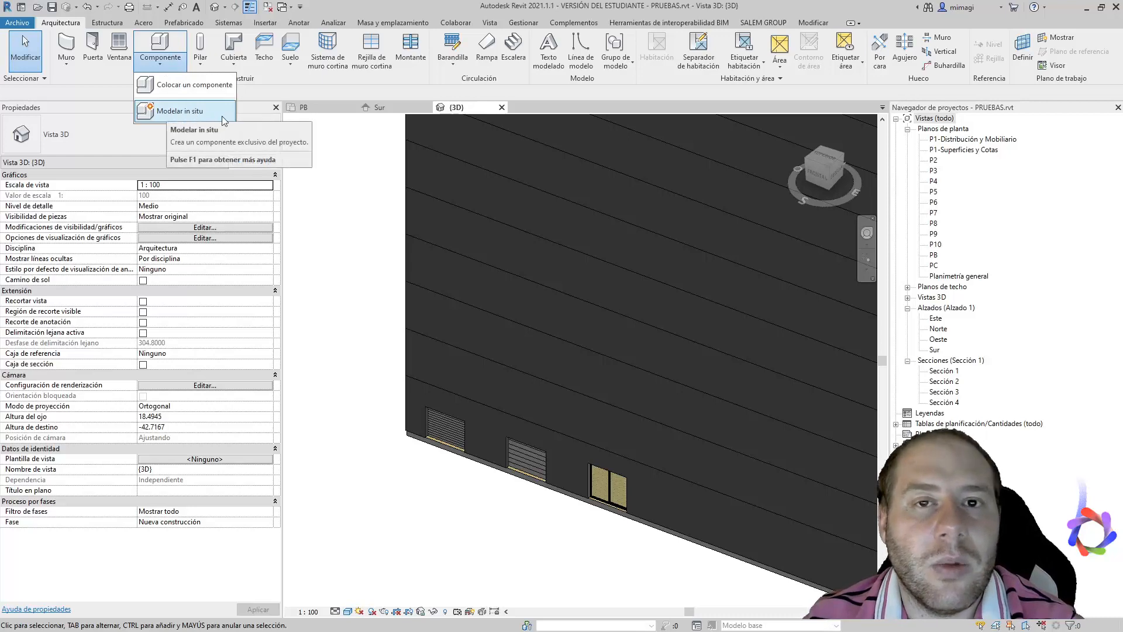
pyautogui.click(169, 114)
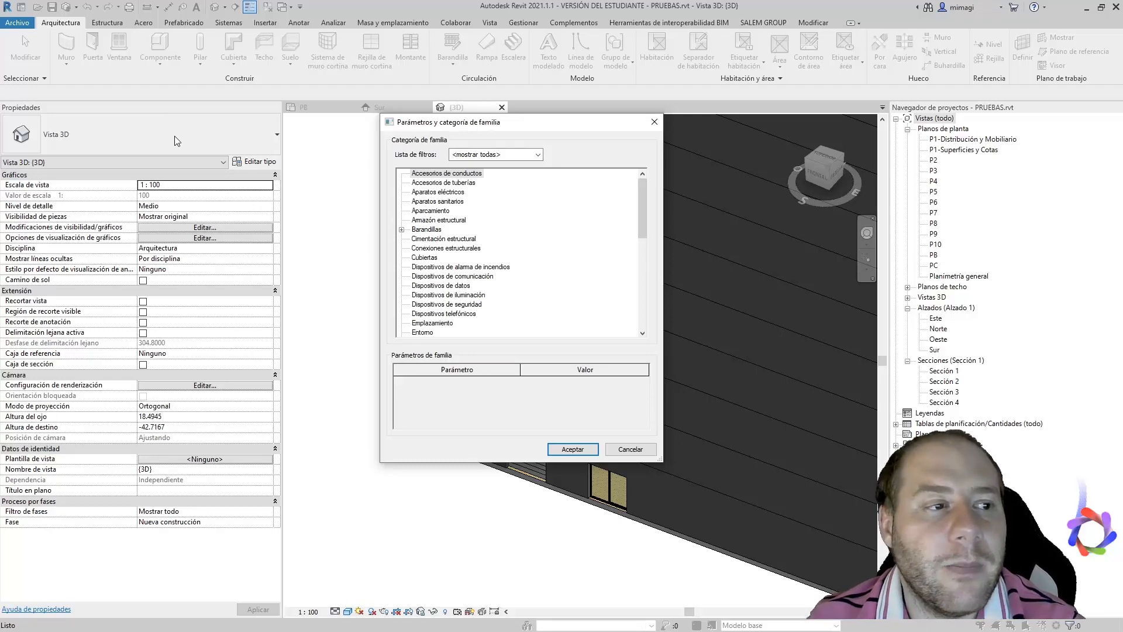
pyautogui.click(434, 276)
pyautogui.scroll(-1, 434, 278)
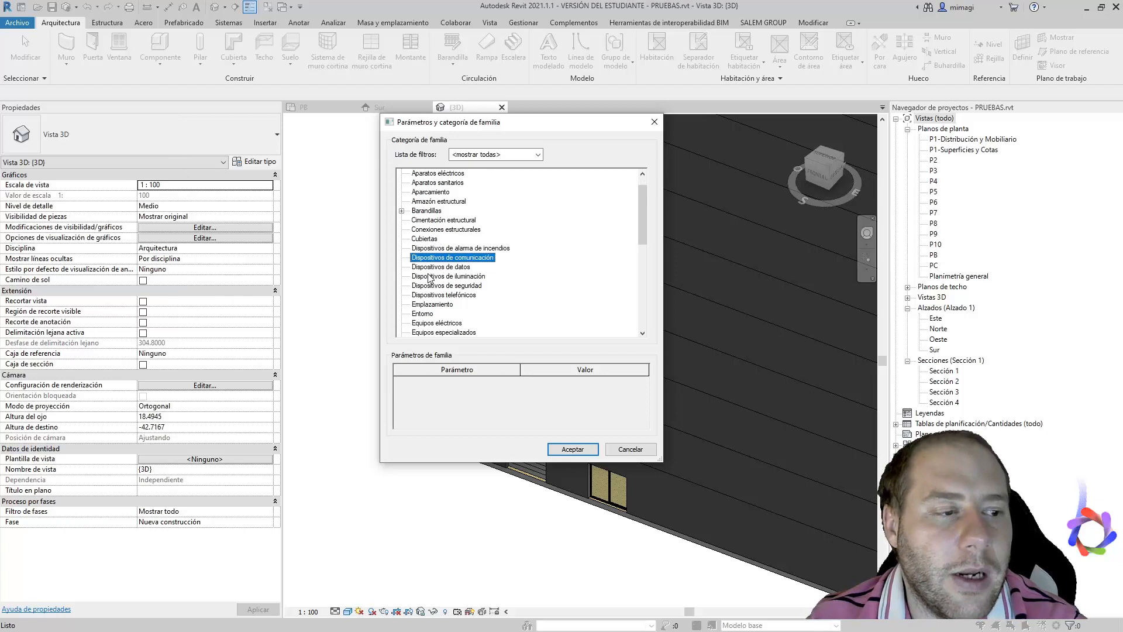
pyautogui.click(432, 313)
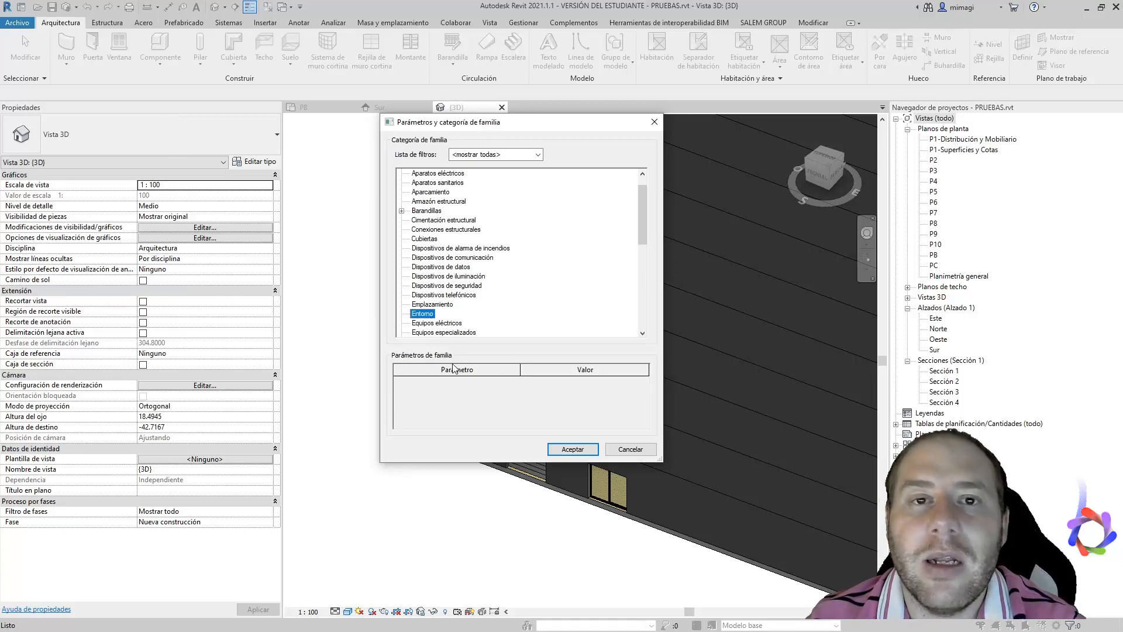
pyautogui.scroll(-2, 430, 243)
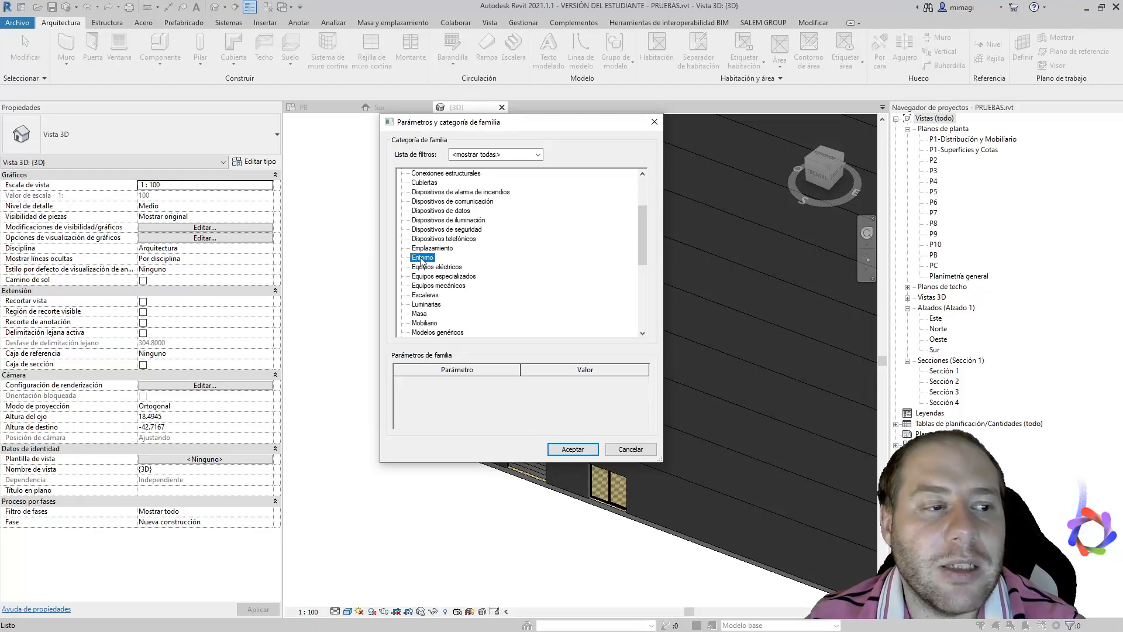
pyautogui.scroll(-4, 425, 258)
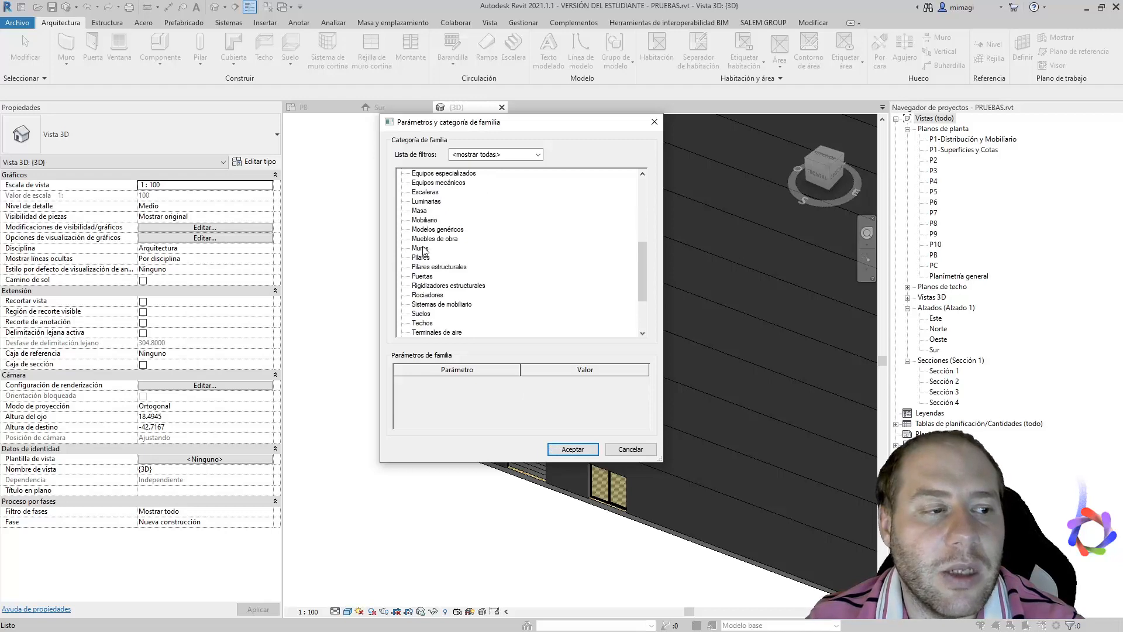
pyautogui.scroll(1, 427, 204)
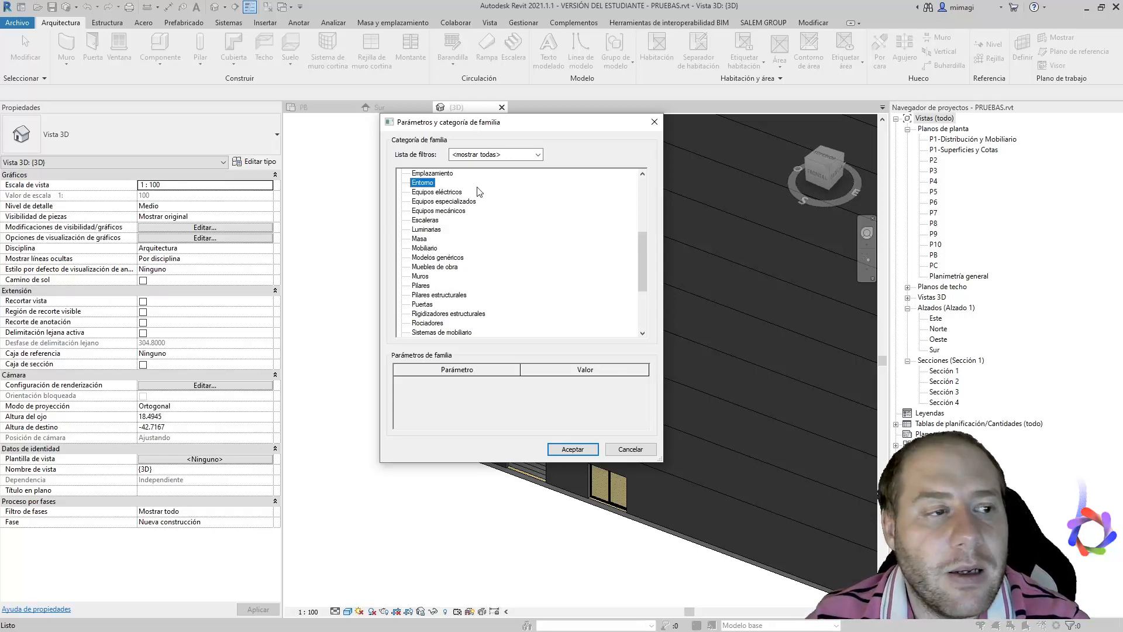
pyautogui.click(572, 449)
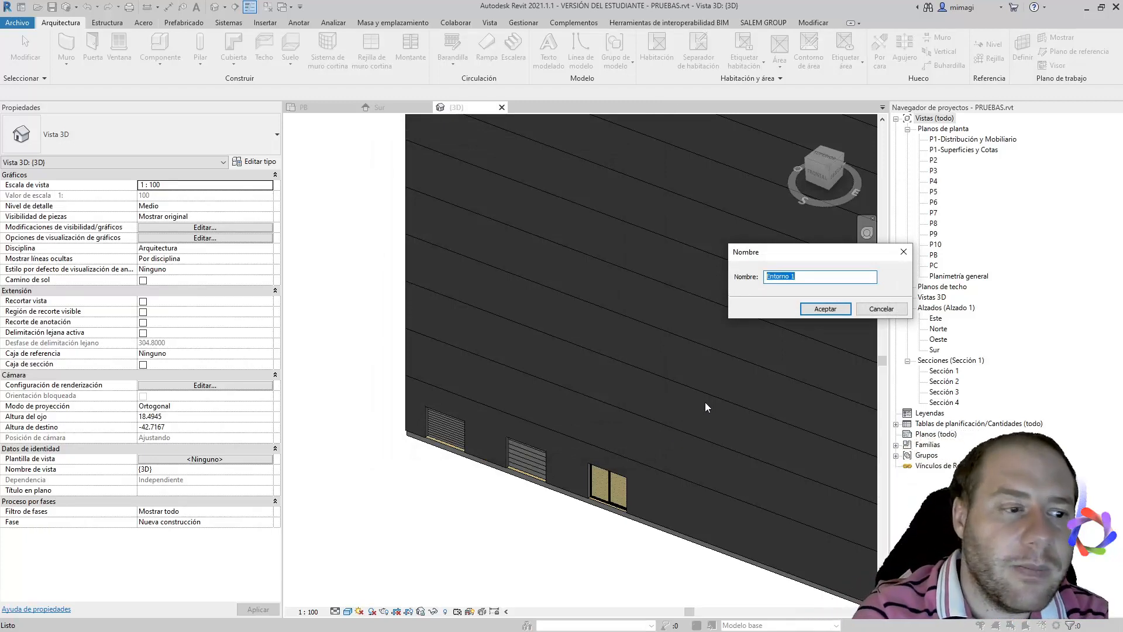
# - Name the in-place component Banco Forma Especial and enter its in-place editor
pyautogui.write('Banco')
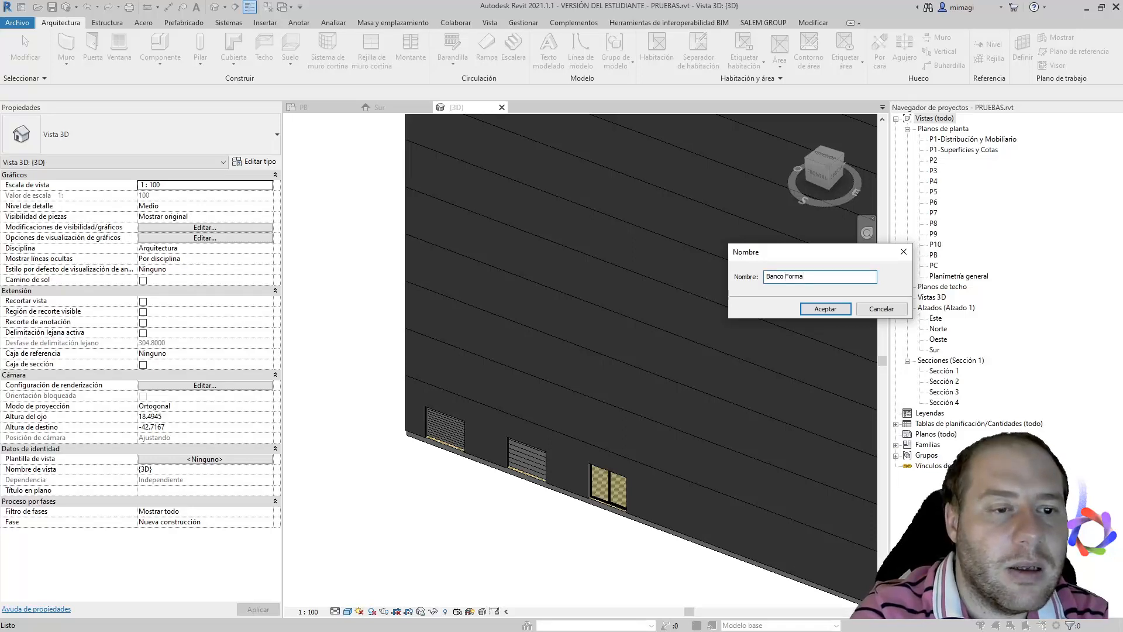
pyautogui.write('Forma Espa')
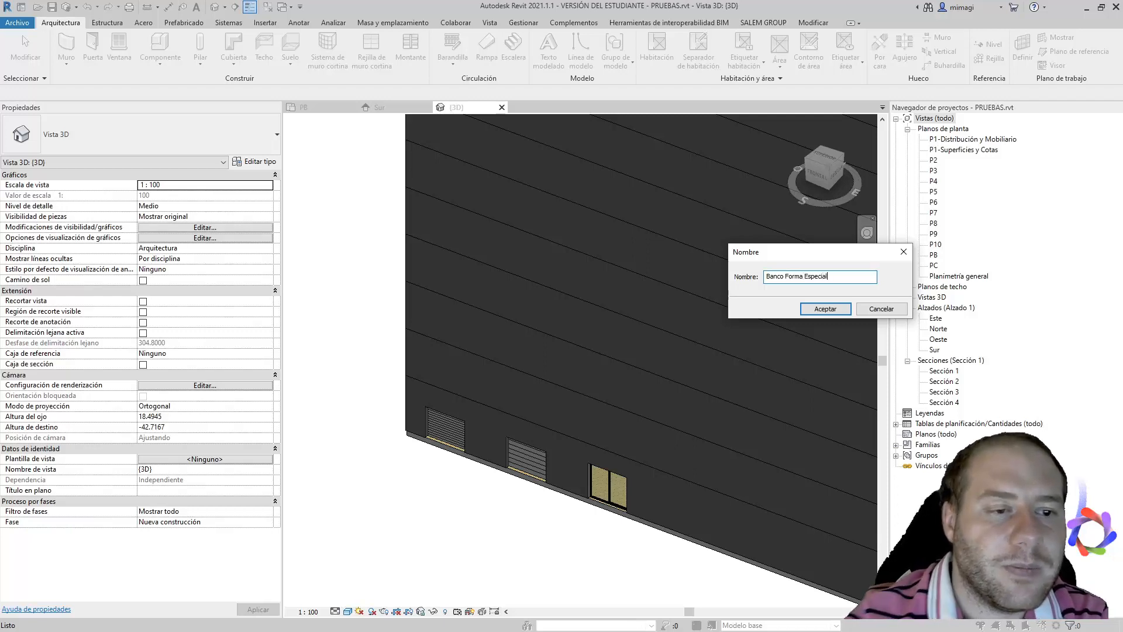
pyautogui.click(827, 310)
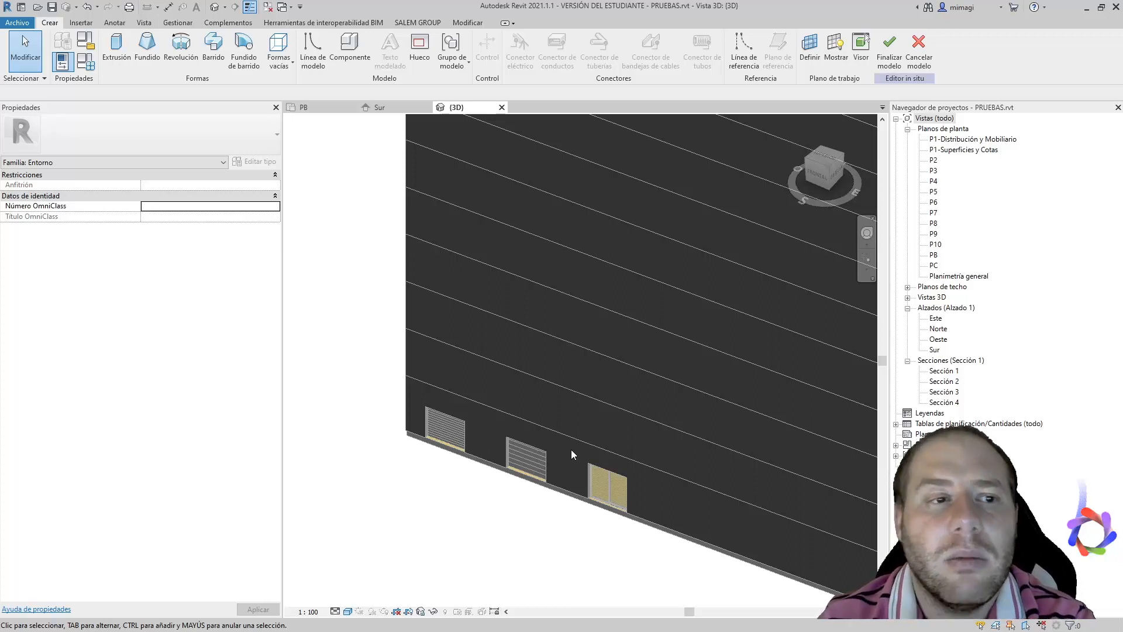
# - From the top view, start an extrusion and sketch a 10-sided polygon of about 4 m radius outside the building's south façade
pyautogui.click(823, 157)
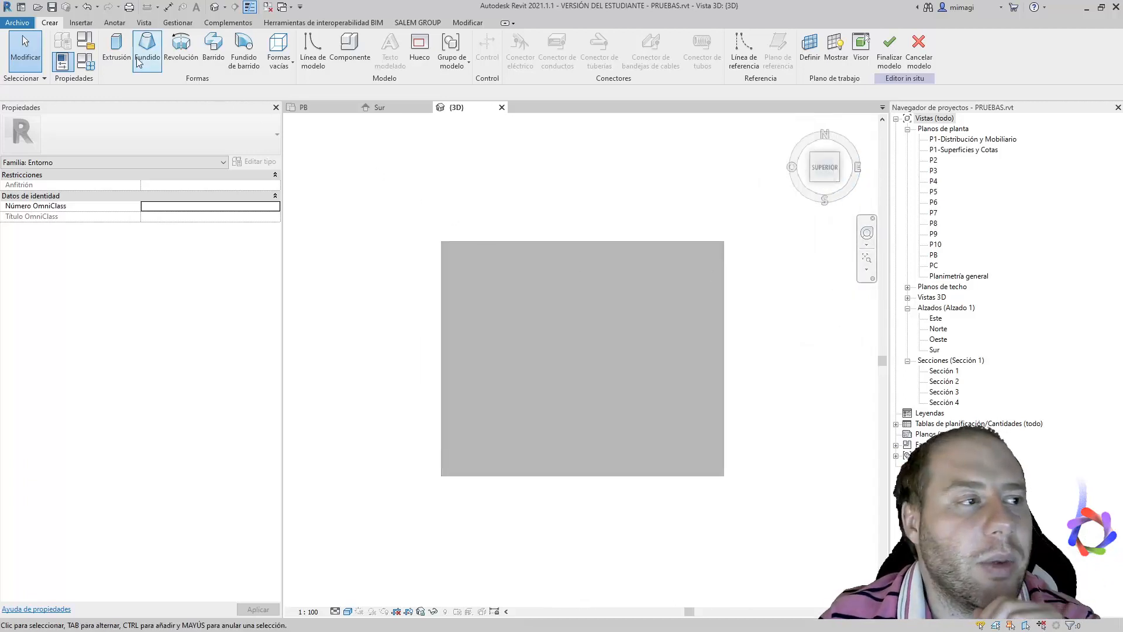
pyautogui.click(115, 47)
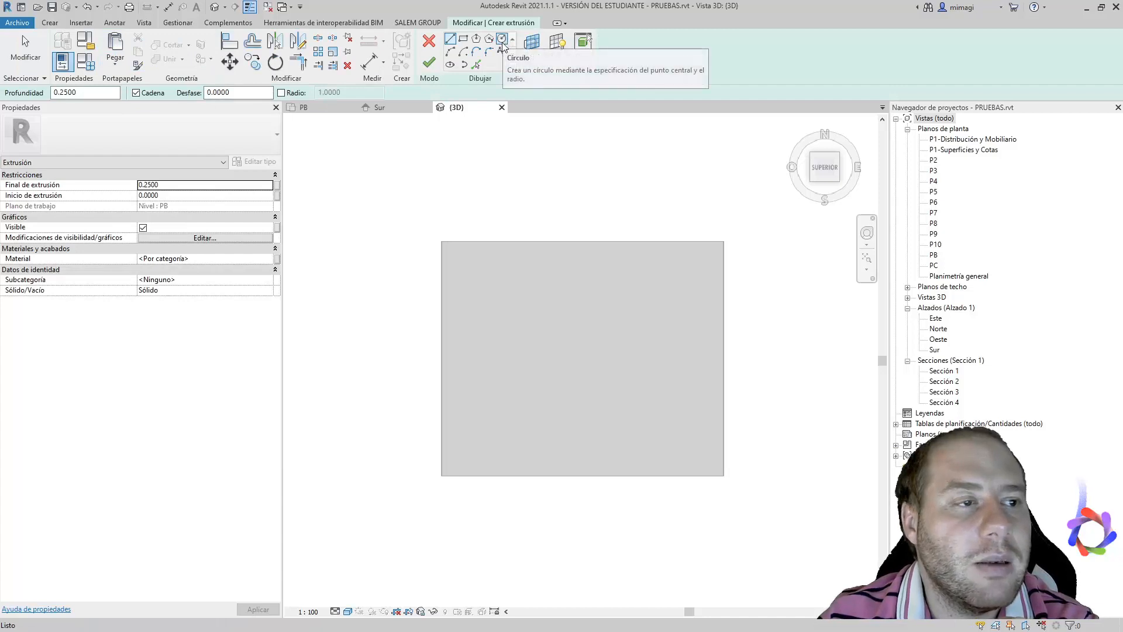
pyautogui.click(476, 39)
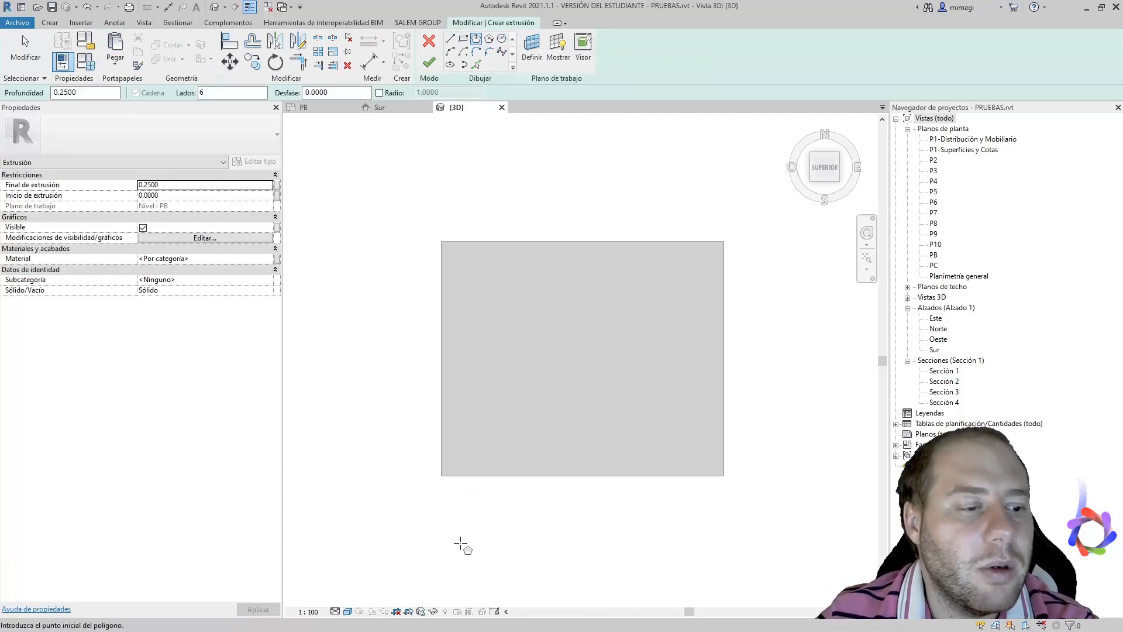
pyautogui.click(460, 542)
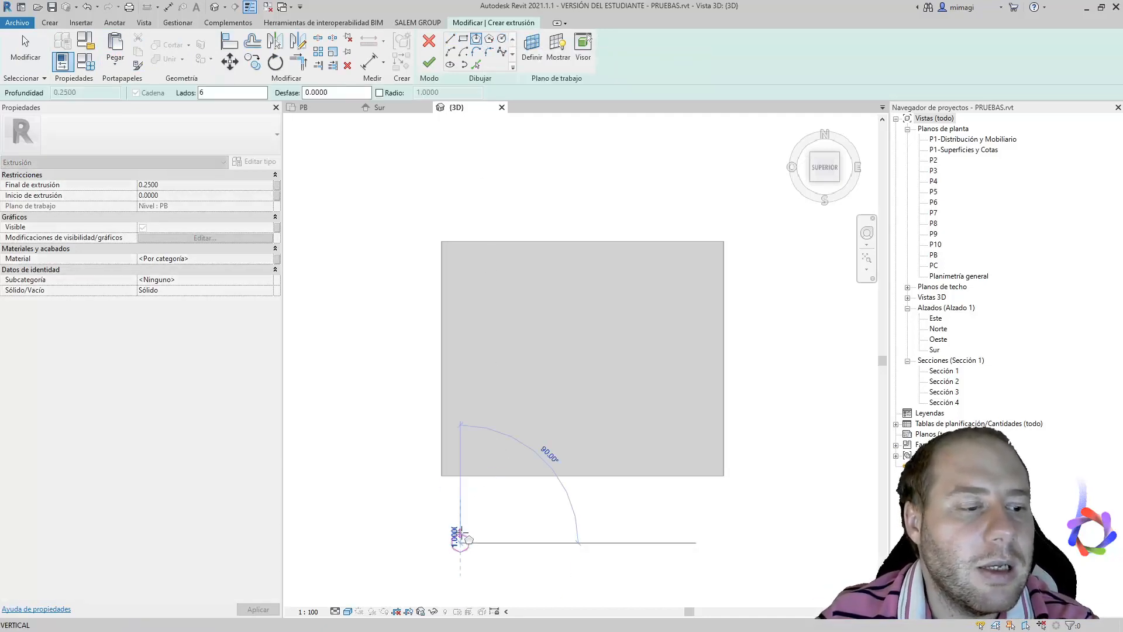
pyautogui.click(222, 93)
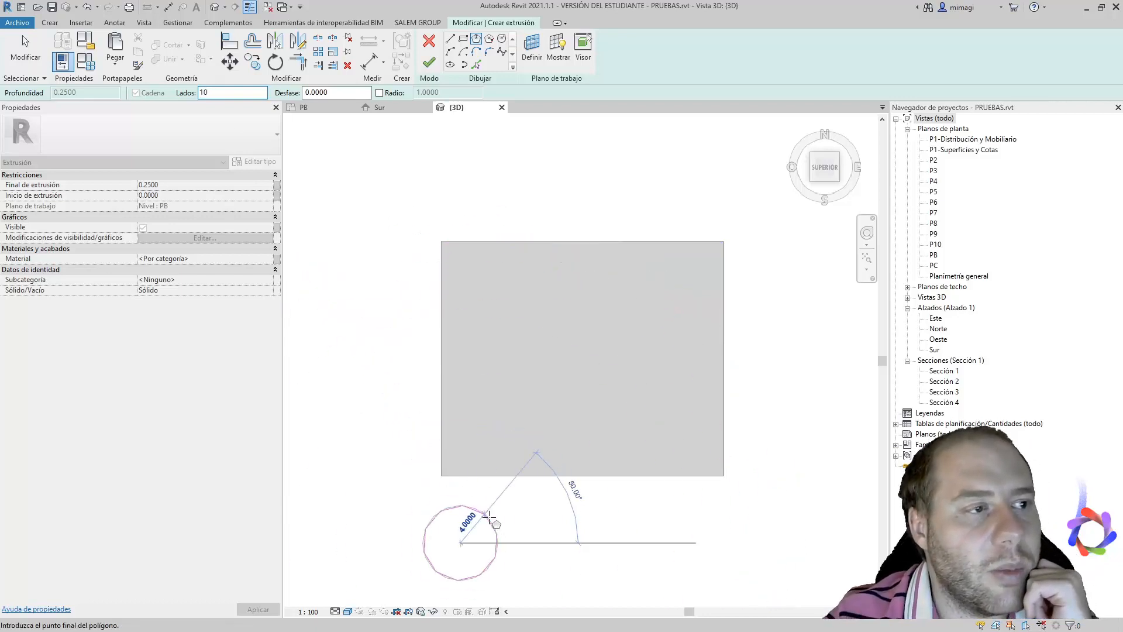
pyautogui.click(487, 518)
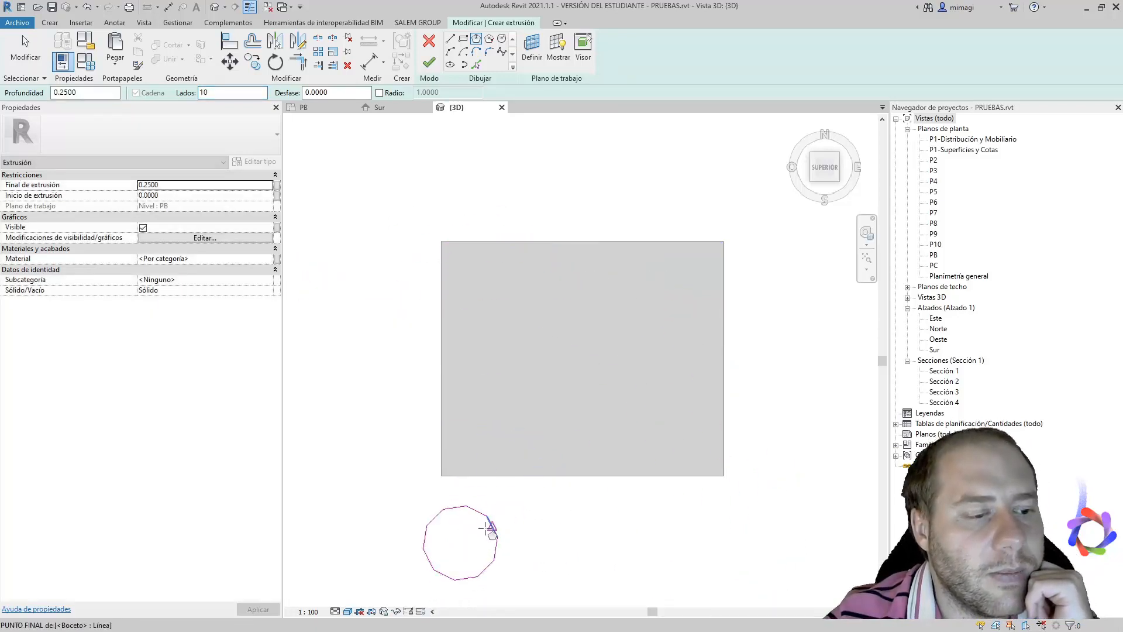
# - Sketch an ellipse with semi-axes of about 8 m and 3 m, slightly tilted and overlapping the polygon's east side
pyautogui.click(450, 65)
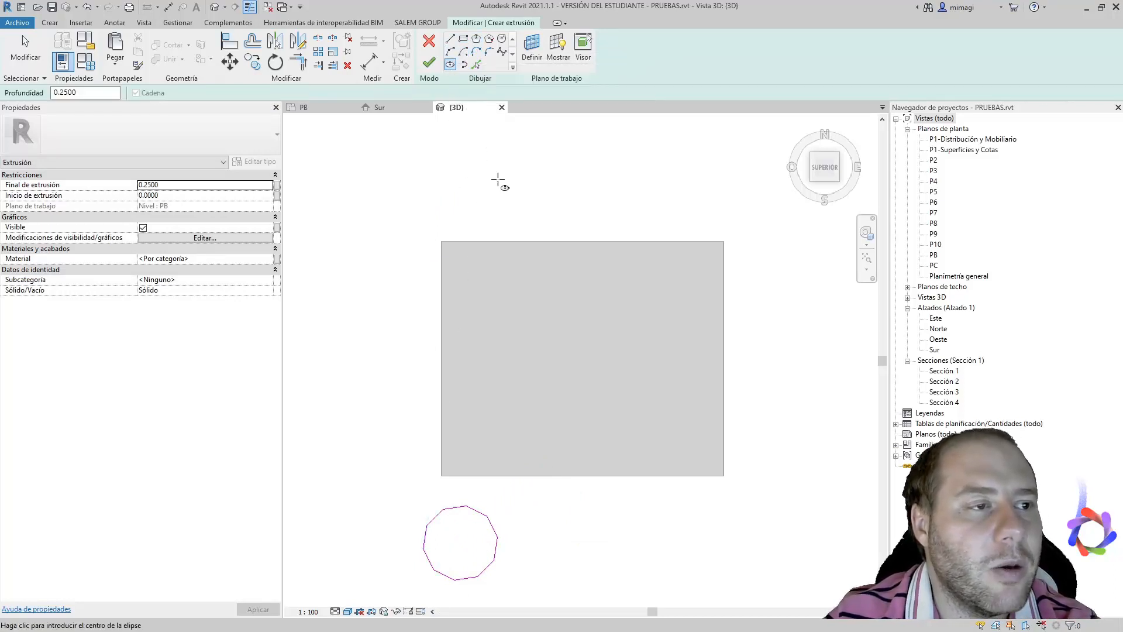
pyautogui.click(557, 538)
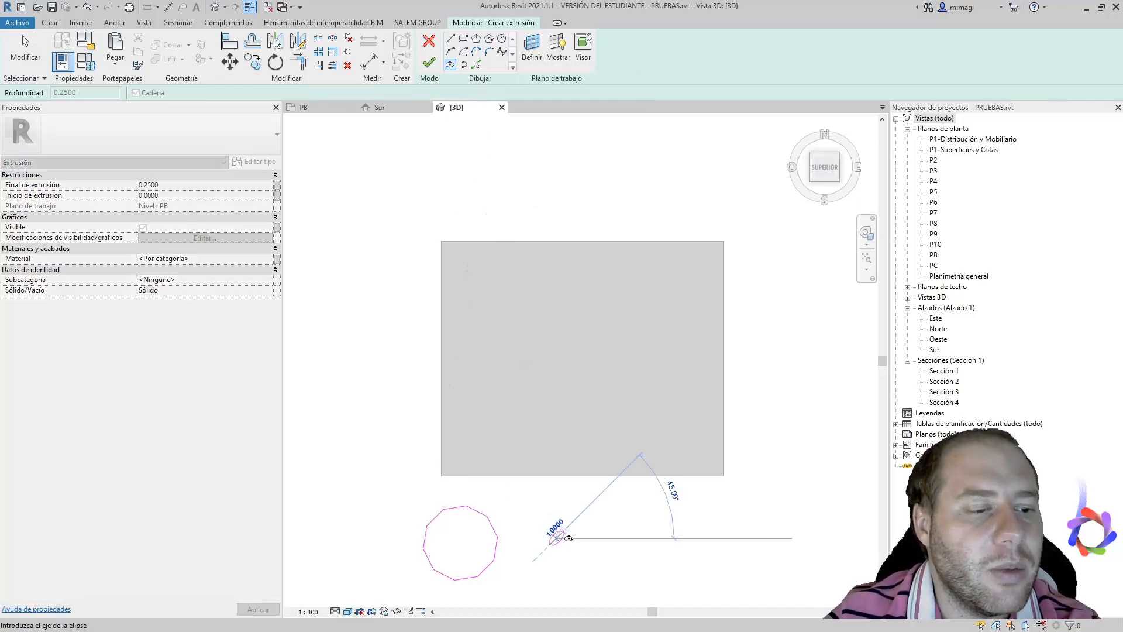
pyautogui.click(628, 529)
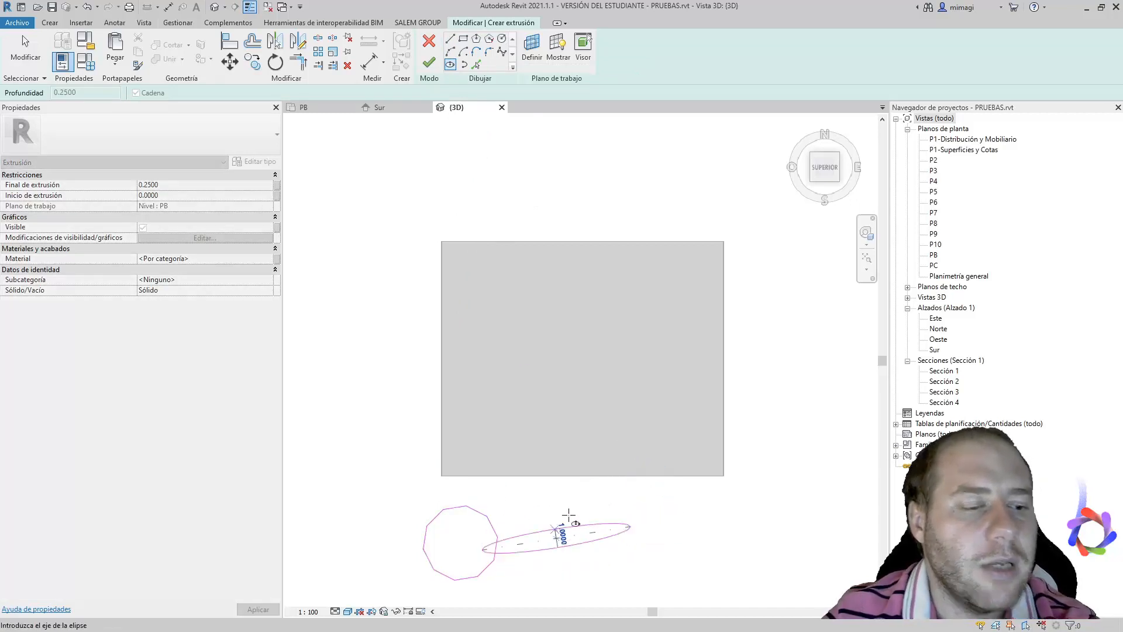
pyautogui.click(563, 508)
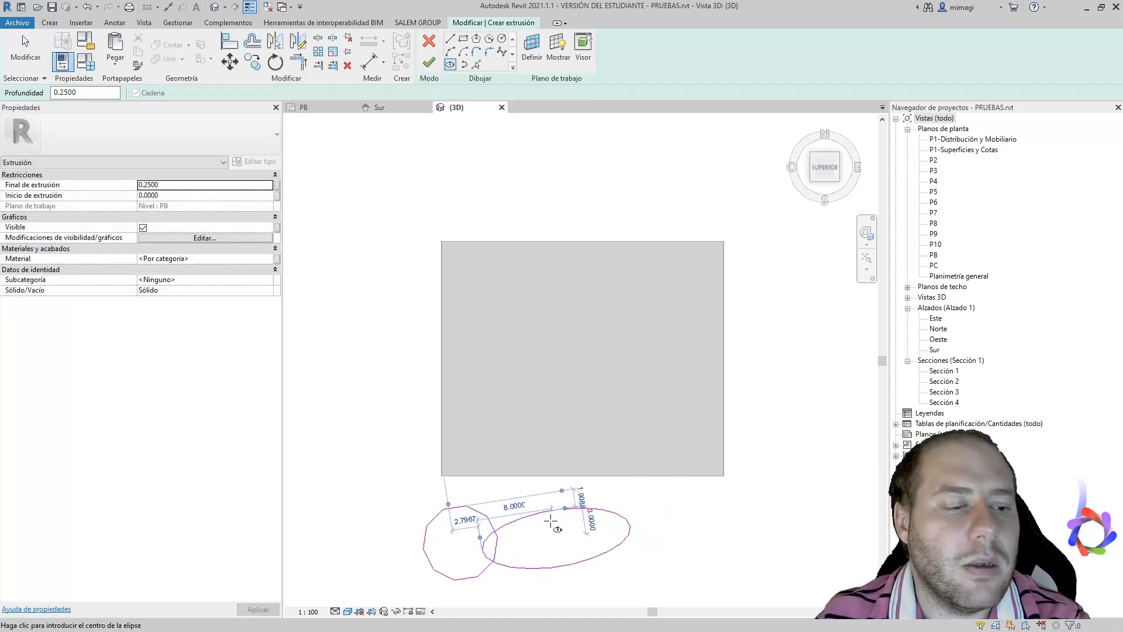
pyautogui.press('Escape')
pyautogui.press('Escape')
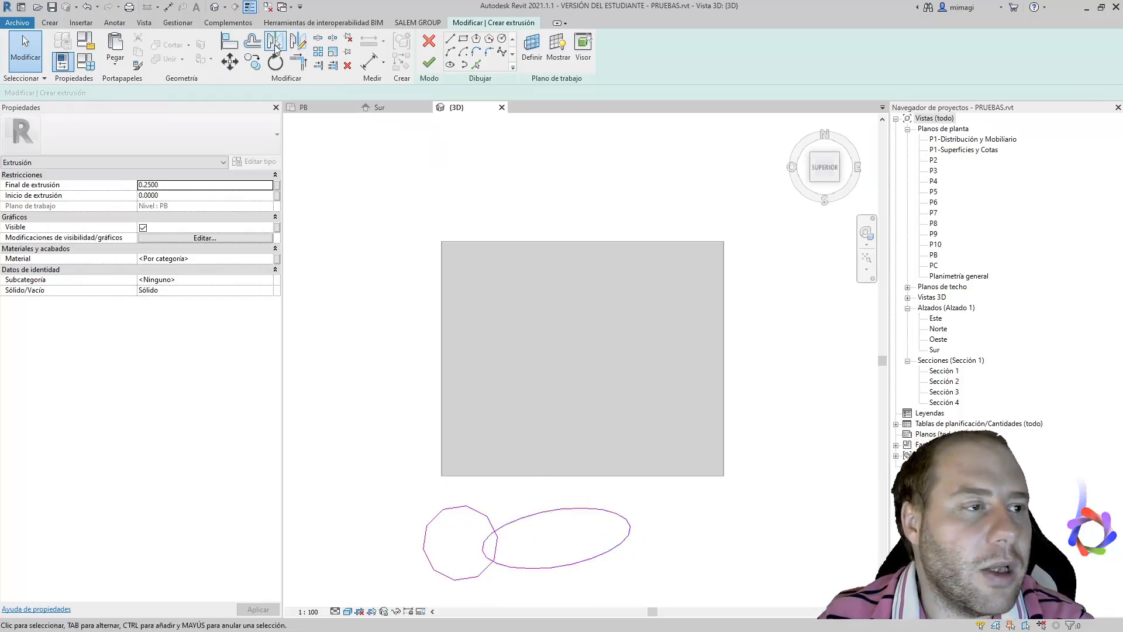
# - Trim the polygon and the ellipse to each other's edges at their upper and lower intersections, keeping the outer contour
pyautogui.click(325, 38)
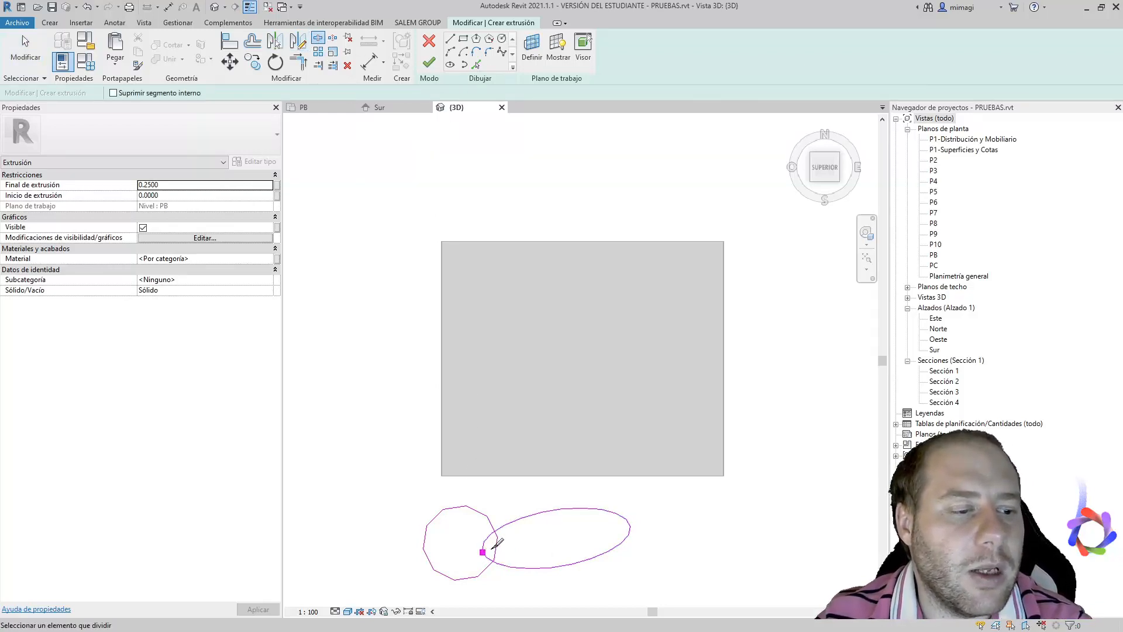
pyautogui.scroll(5, 501, 528)
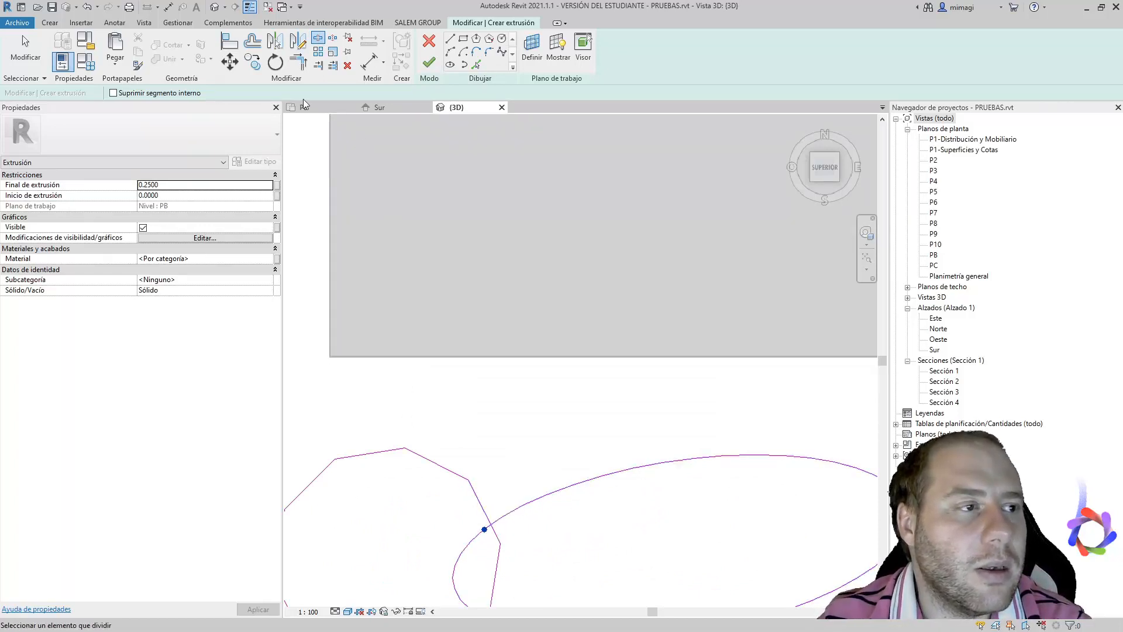
pyautogui.click(298, 61)
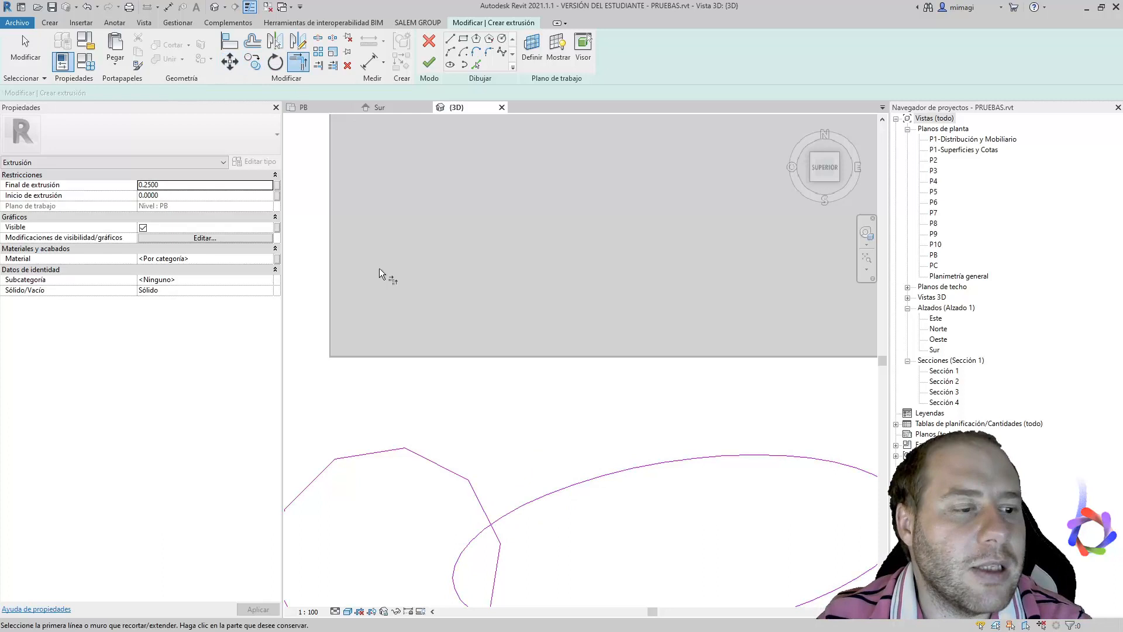
pyautogui.click(489, 520)
pyautogui.click(507, 520)
pyautogui.scroll(-3, 503, 534)
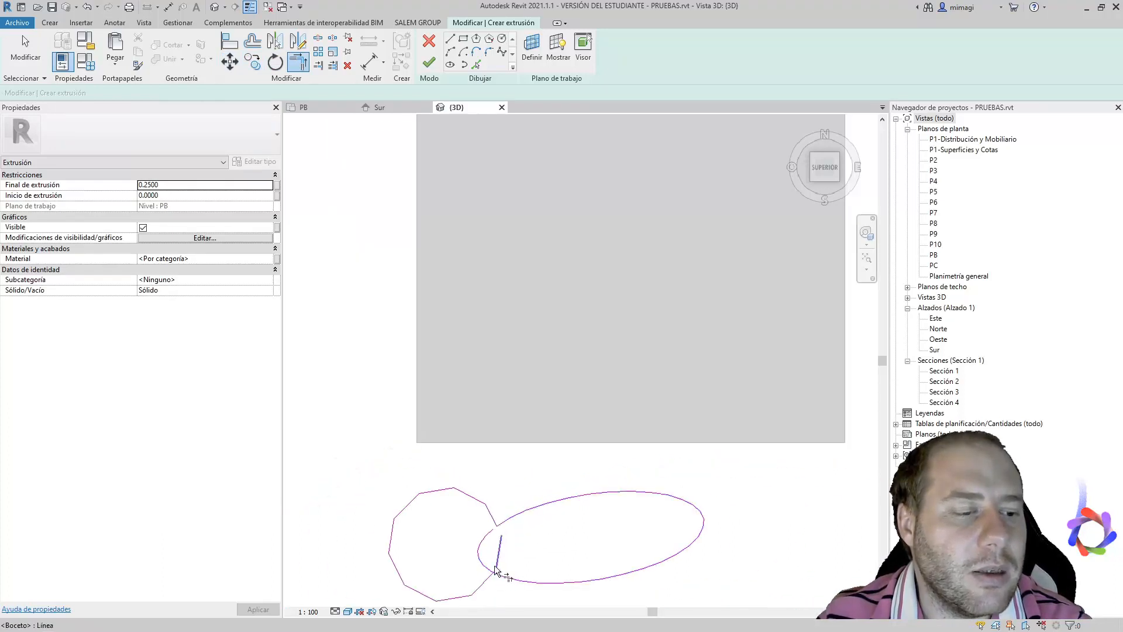
pyautogui.scroll(3, 494, 562)
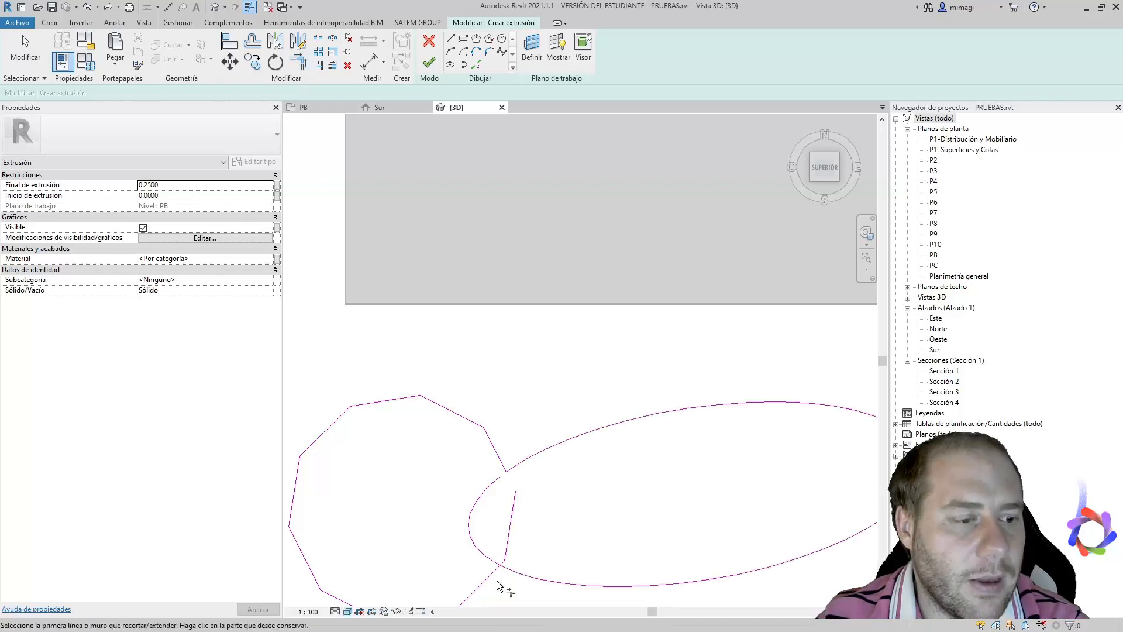
pyautogui.click(516, 577)
pyautogui.click(490, 579)
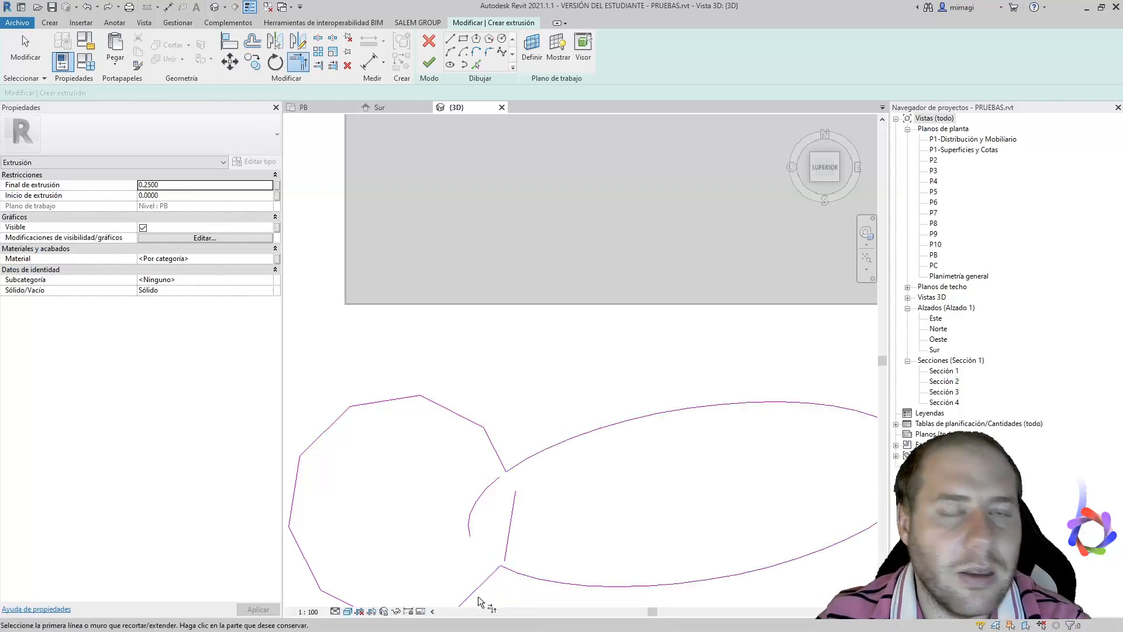
# - Delete the leftover arc and line segment inside the joined polygon and ellipse outline
pyautogui.press('Escape')
pyautogui.moveTo(548, 559); pyautogui.dragTo(452, 508)
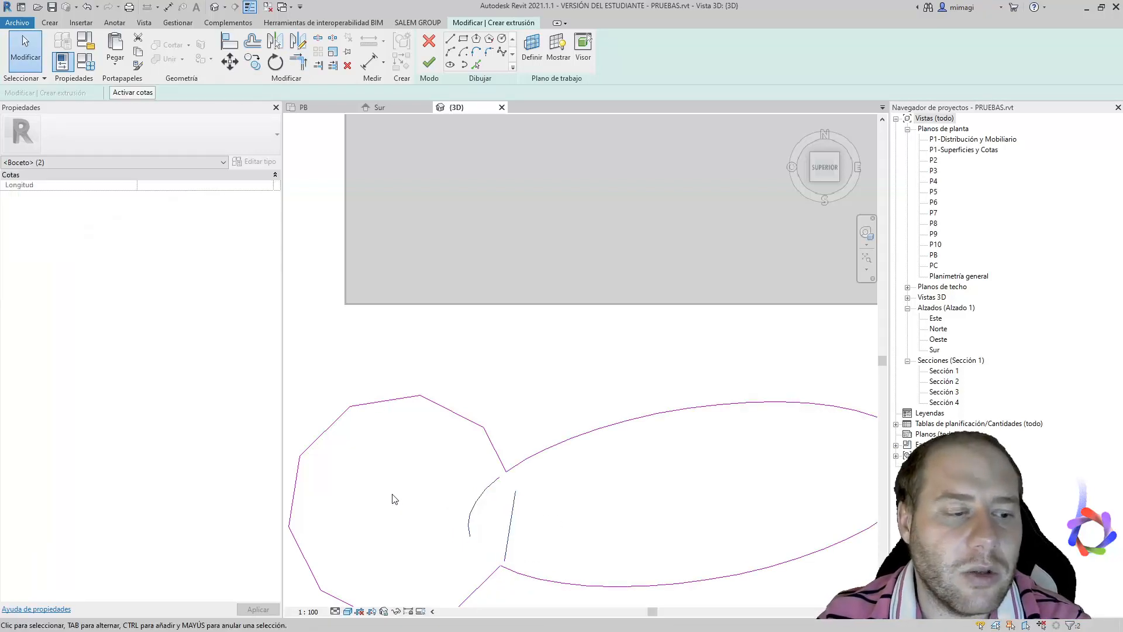
pyautogui.press('Delete')
pyautogui.scroll(-3, 393, 489)
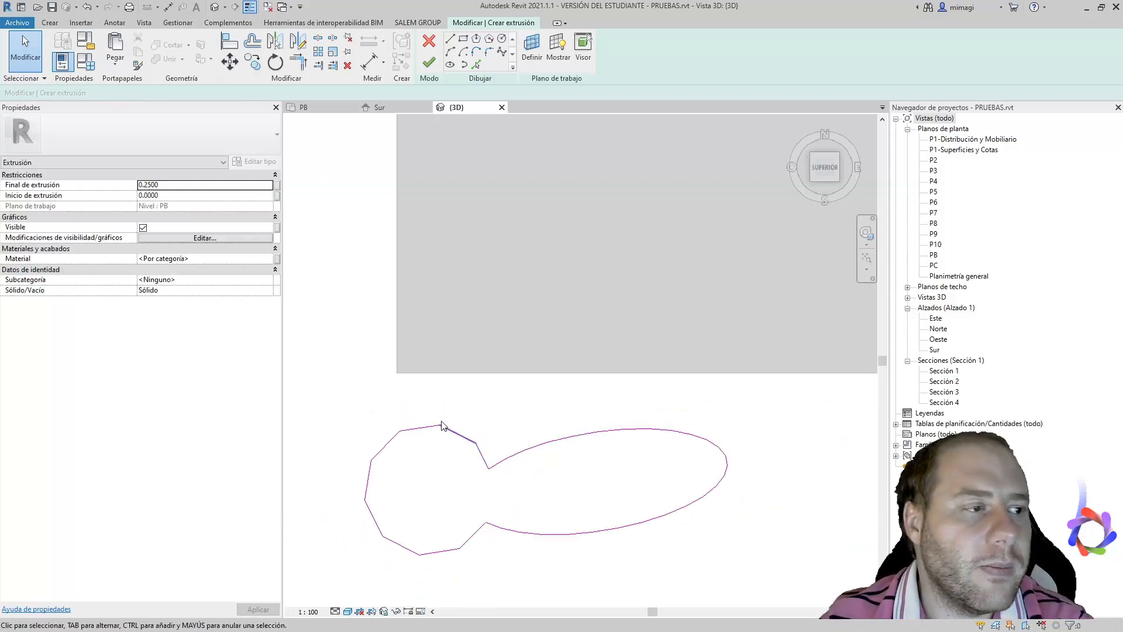
# - Finish the extrusion sketch to create the bench solid from the joined outline
pyautogui.click(218, 186)
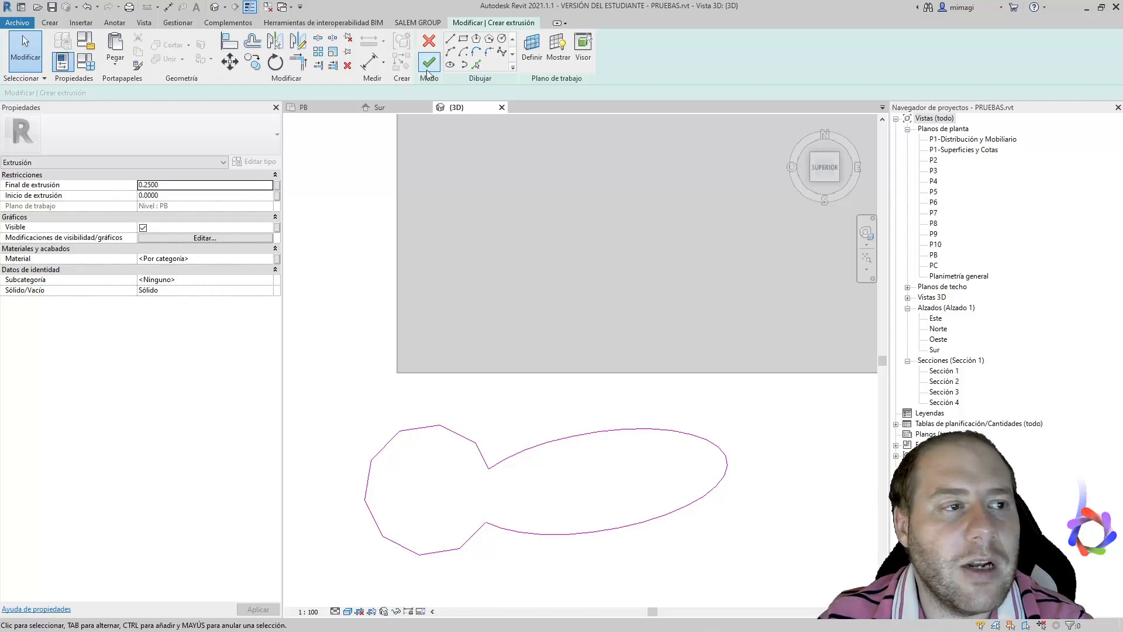
pyautogui.click(429, 62)
pyautogui.keyDown('shift'); pyautogui.moveTo(538, 480); pyautogui.dragTo(387, 481, button='middle'); pyautogui.keyUp('shift')
pyautogui.scroll(3, 387, 481)
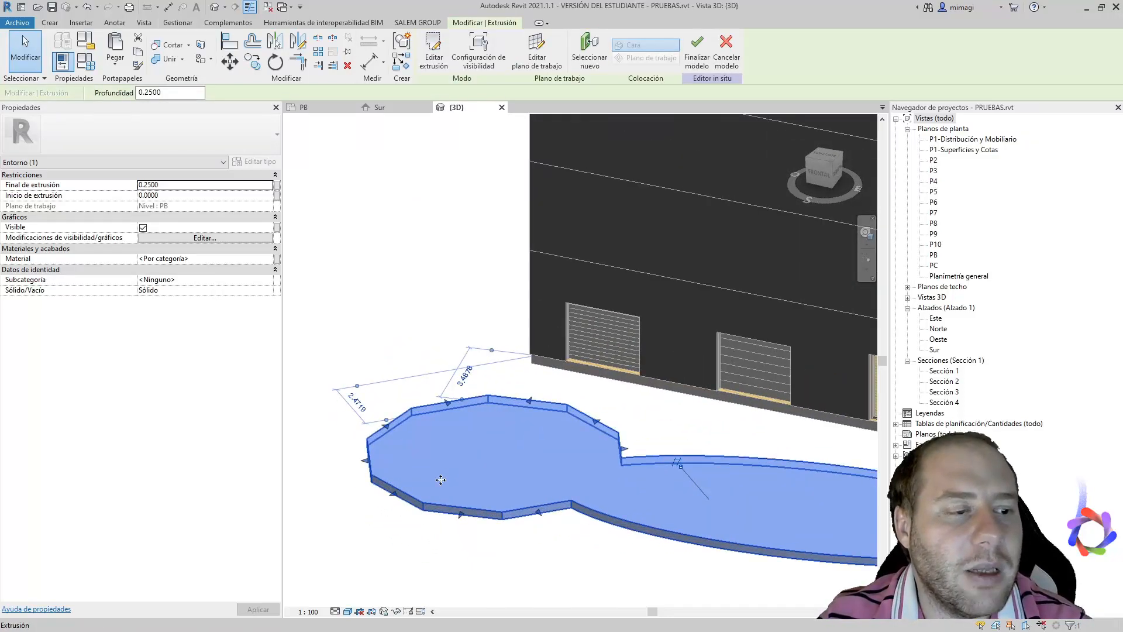
# - Set the bench extrusion's end to 0.6 m
pyautogui.click(184, 186)
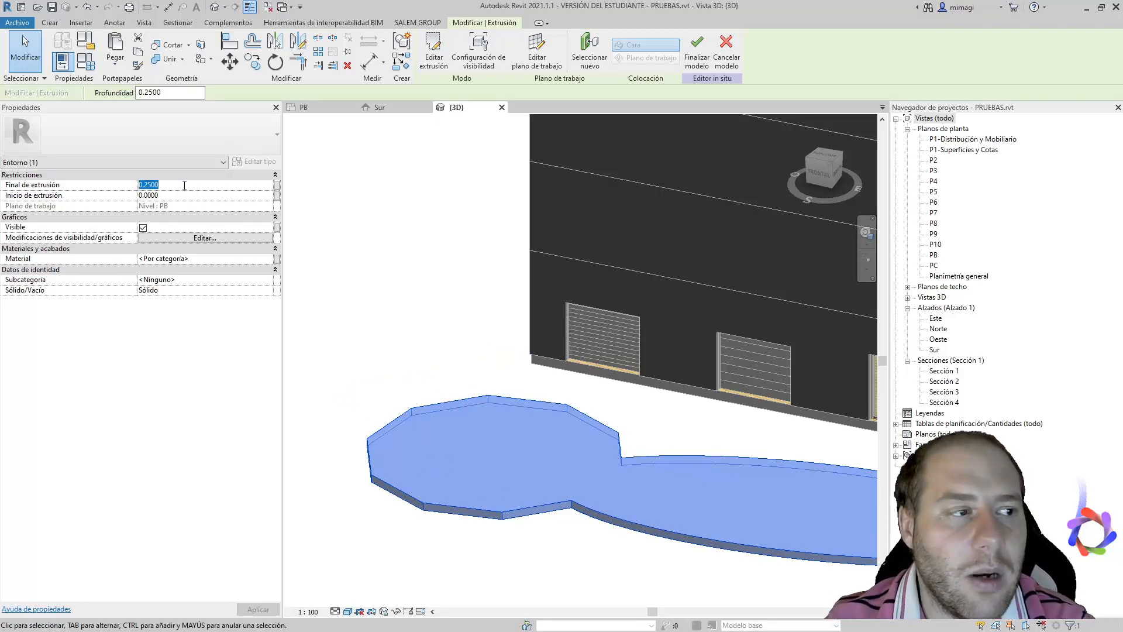
pyautogui.write('.6')
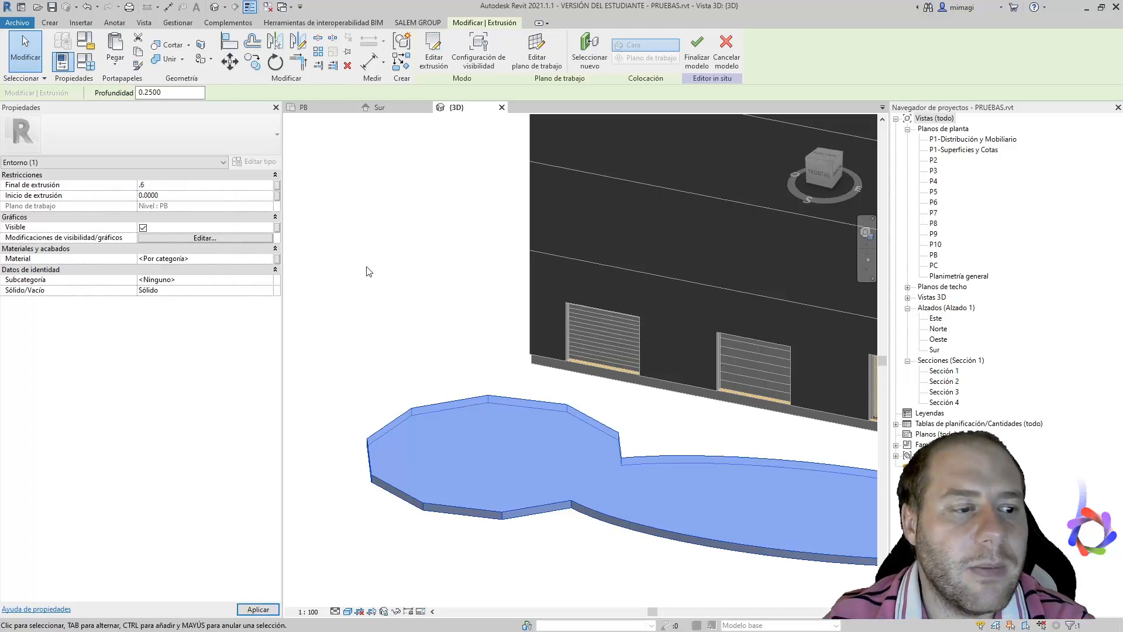
pyautogui.press('Return')
pyautogui.keyDown('shift'); pyautogui.moveTo(522, 553); pyautogui.dragTo(560, 503, button='middle'); pyautogui.keyUp('shift')
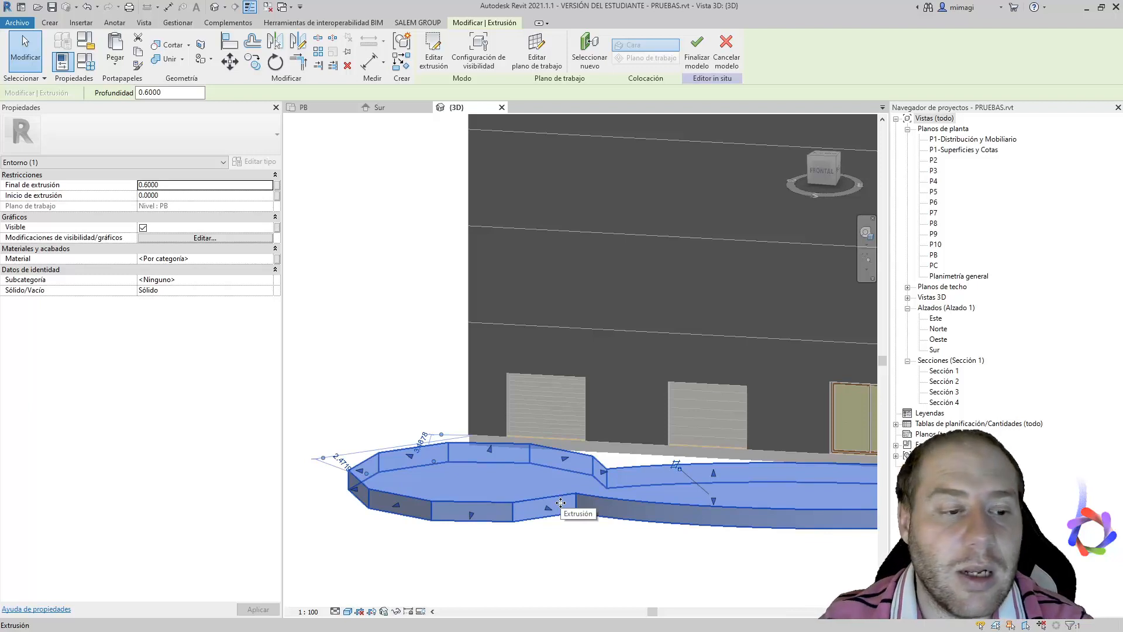
pyautogui.scroll(-2, 531, 484)
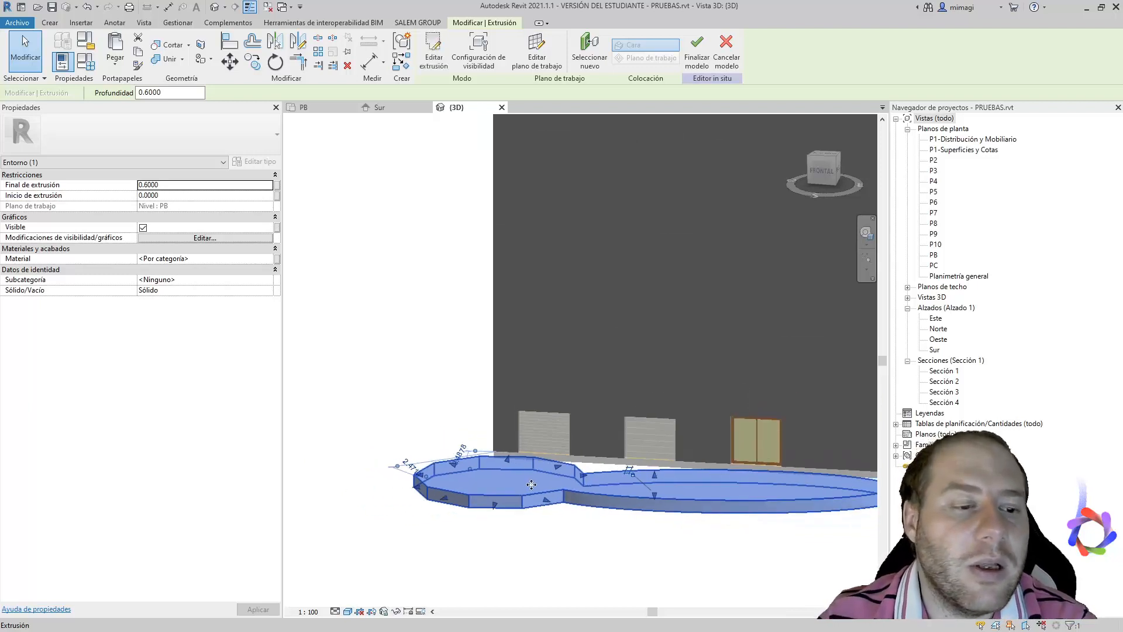
pyautogui.moveTo(531, 484)
pyautogui.keyDown('shift'); pyautogui.mouseDown(button='middle')
pyautogui.moveTo(466, 401)
pyautogui.moveTo(496, 431)
pyautogui.moveTo(514, 493)
pyautogui.moveTo(532, 465)
pyautogui.mouseUp(button='middle'); pyautogui.keyUp('shift')
pyautogui.press('Escape')
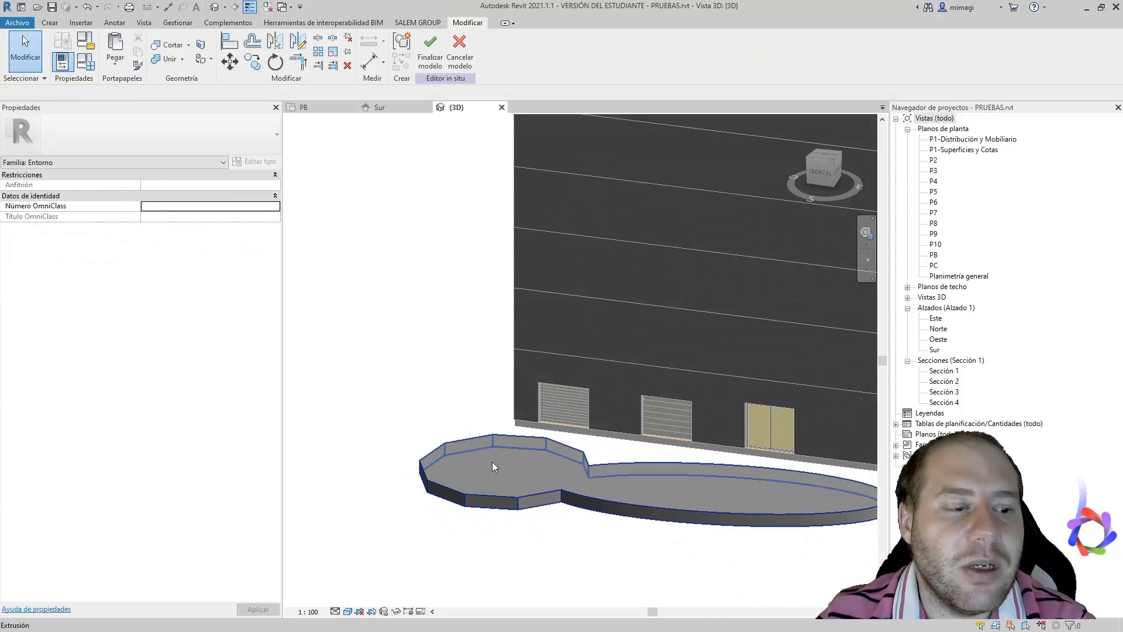
# - Finish the in-place model and inspect the bench in front of the building
pyautogui.click(429, 47)
pyautogui.click(494, 491)
pyautogui.scroll(-2, 499, 520)
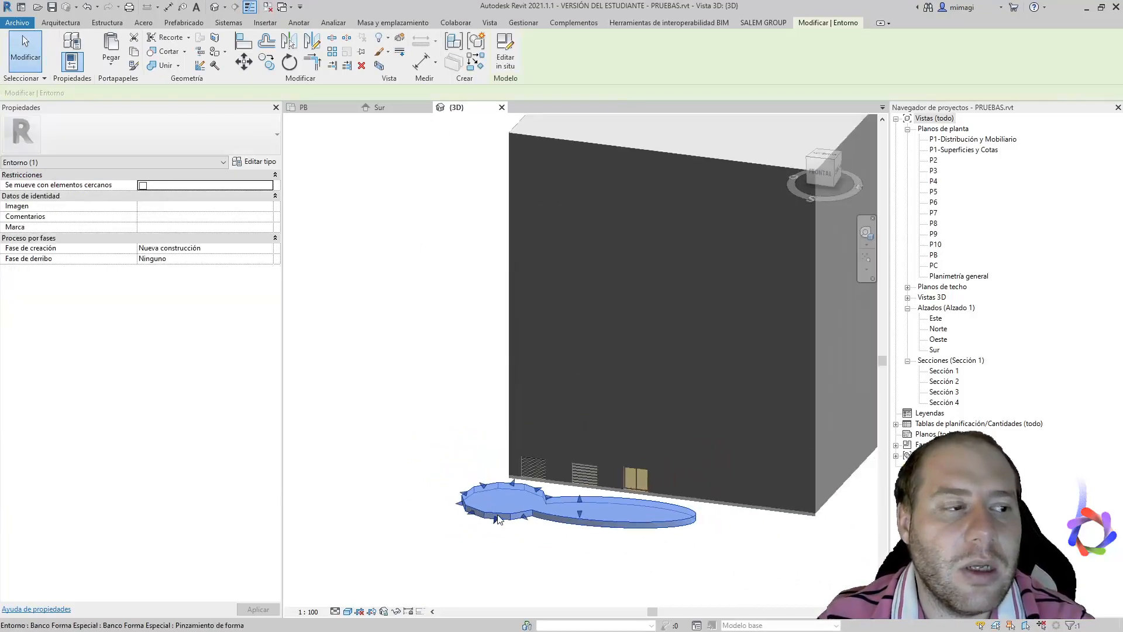
pyautogui.keyDown('shift'); pyautogui.moveTo(499, 520); pyautogui.dragTo(536, 513, button='middle'); pyautogui.keyUp('shift')
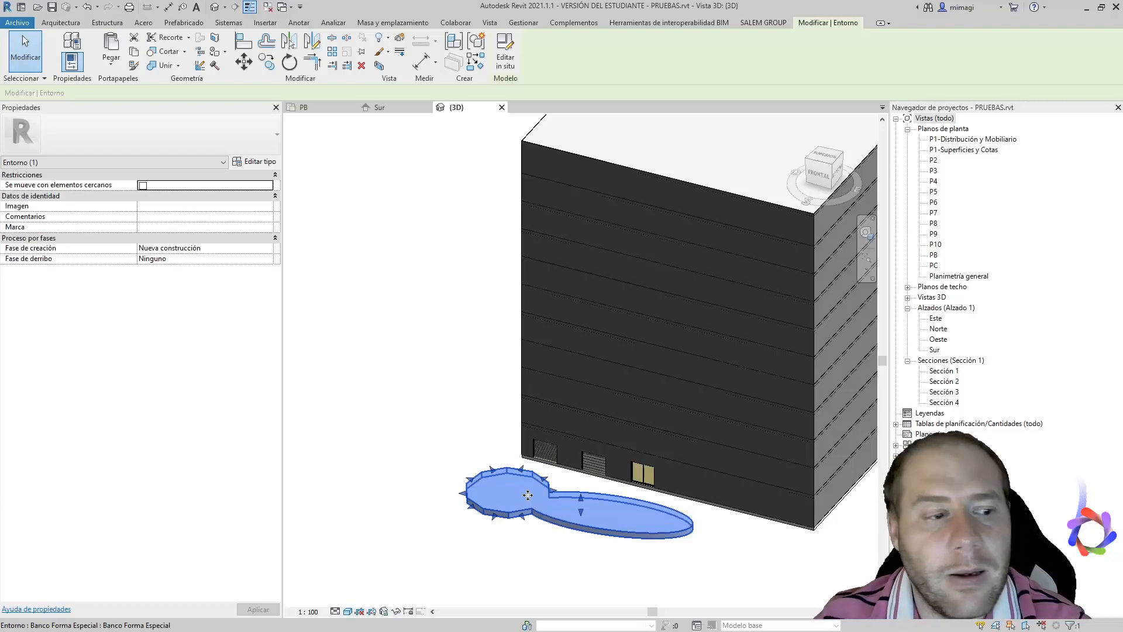
pyautogui.click(521, 529)
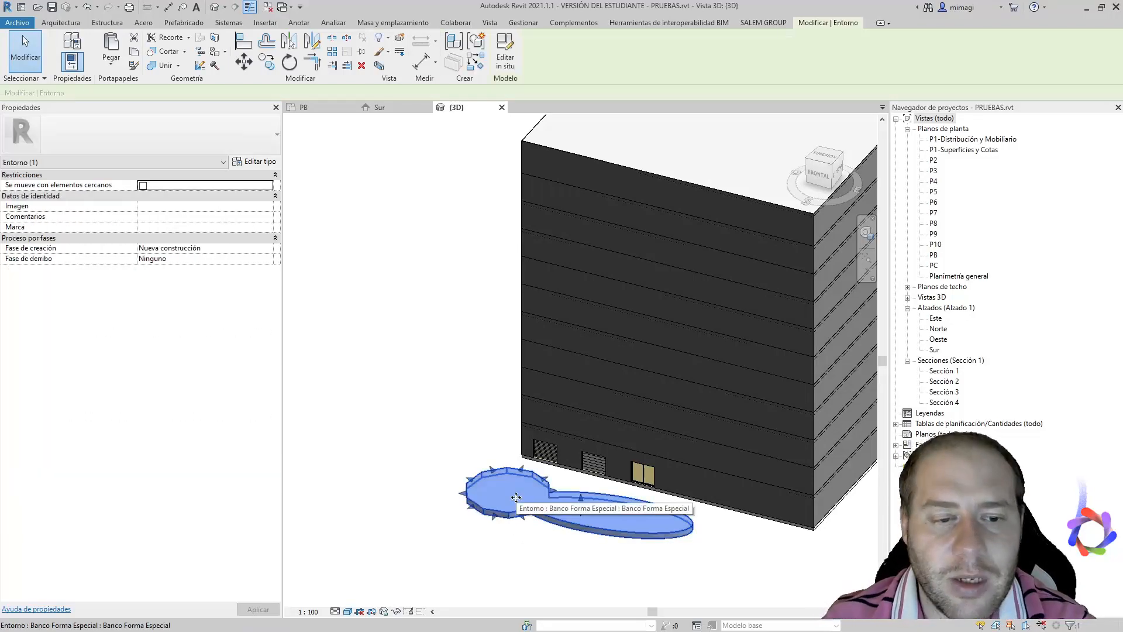
pyautogui.click(381, 444)
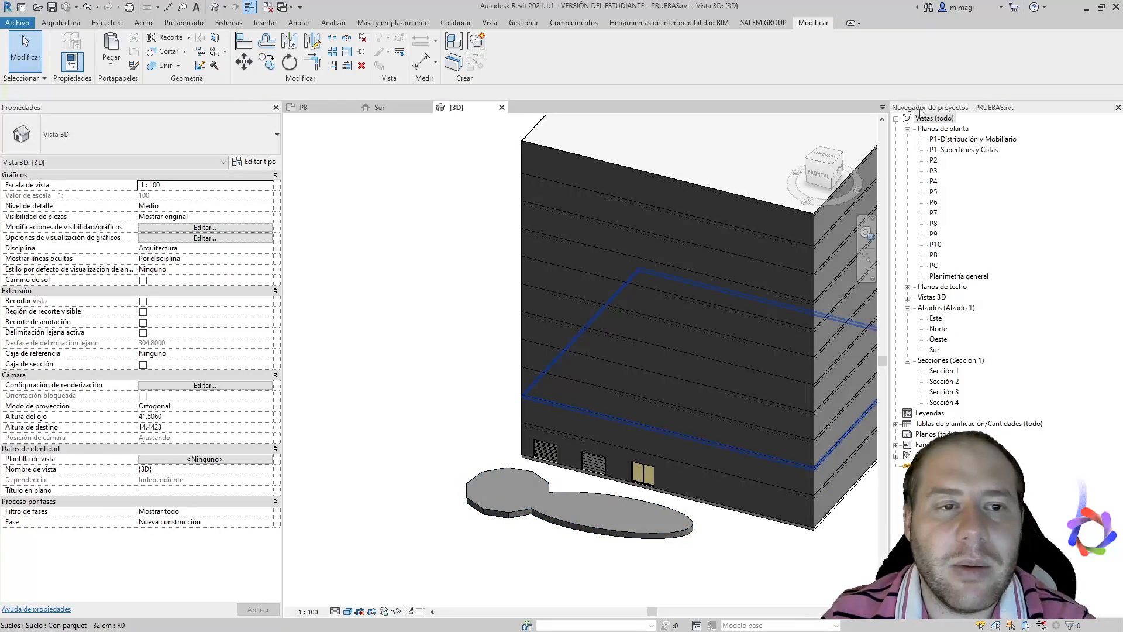
# - Delete the Banco Forma Especial family under the Entorno category from the project, including its placed instance
pyautogui.click(896, 119)
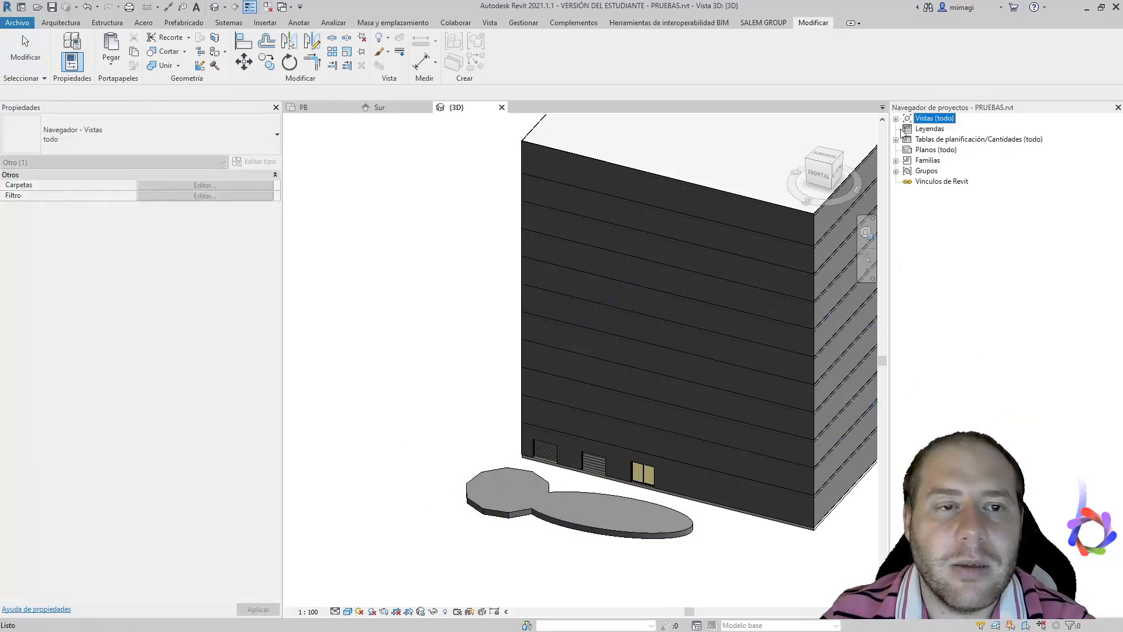
pyautogui.click(896, 161)
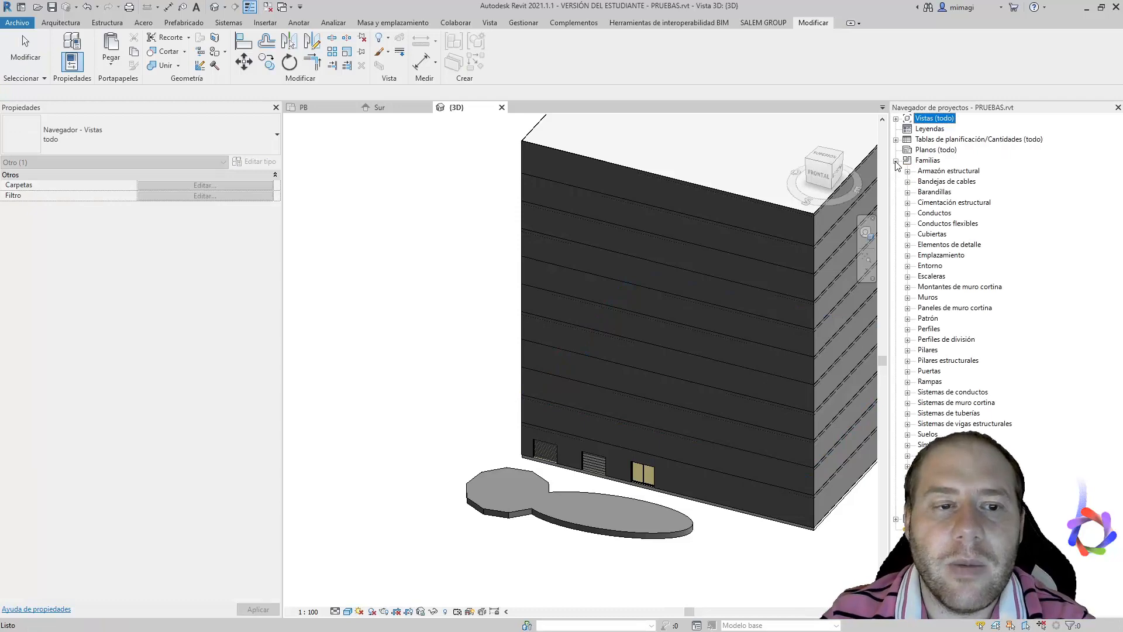
pyautogui.click(908, 266)
pyautogui.click(954, 276)
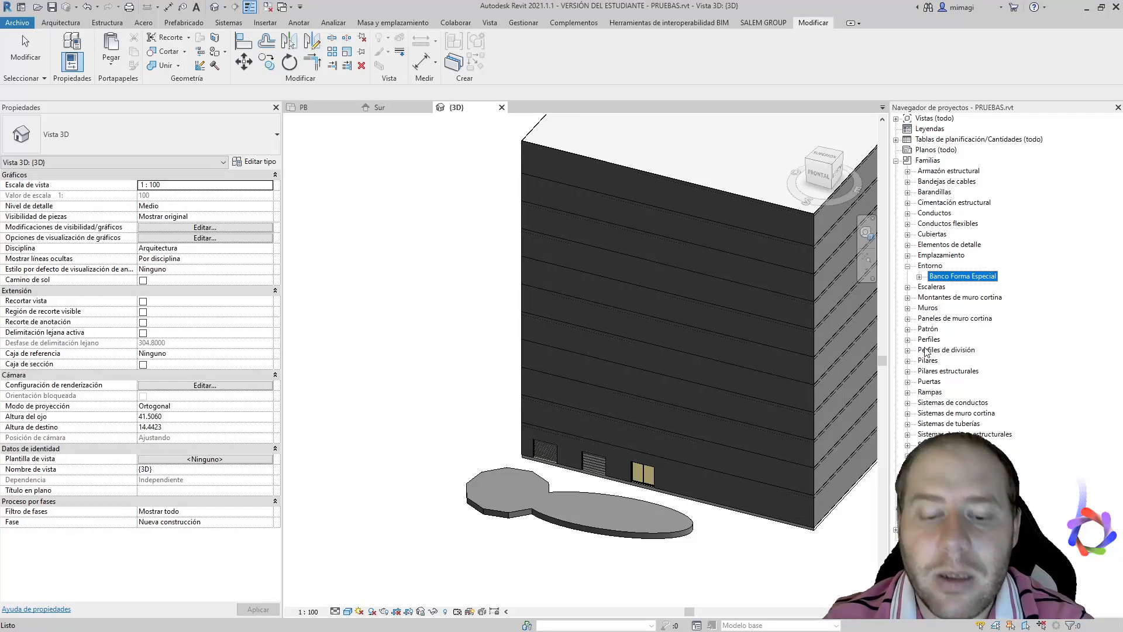
pyautogui.press('Delete')
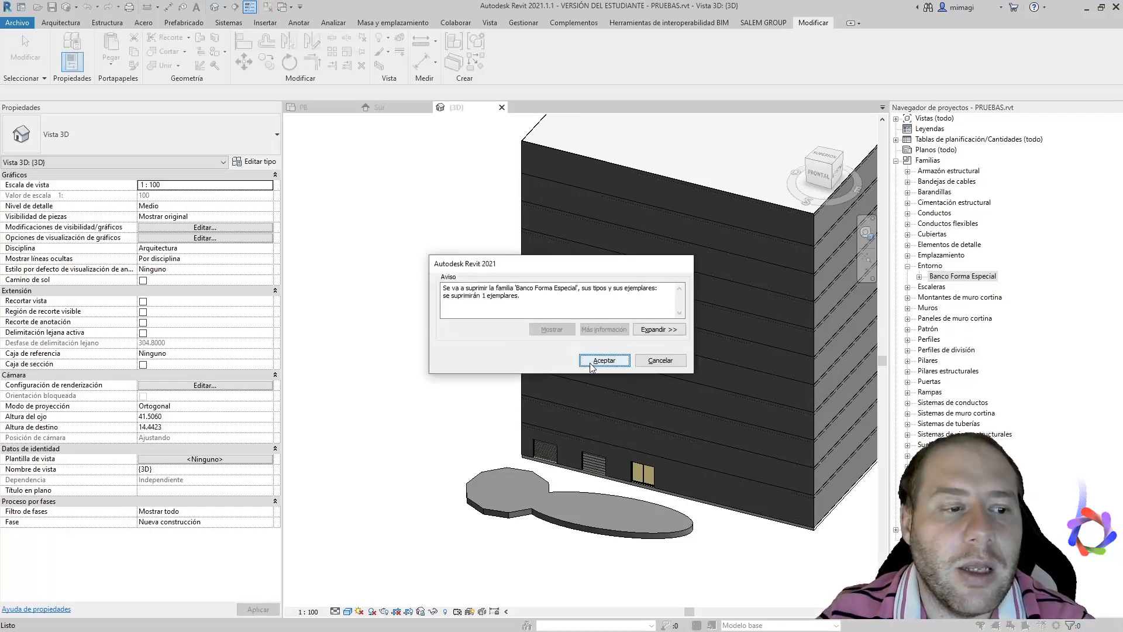
pyautogui.click(604, 360)
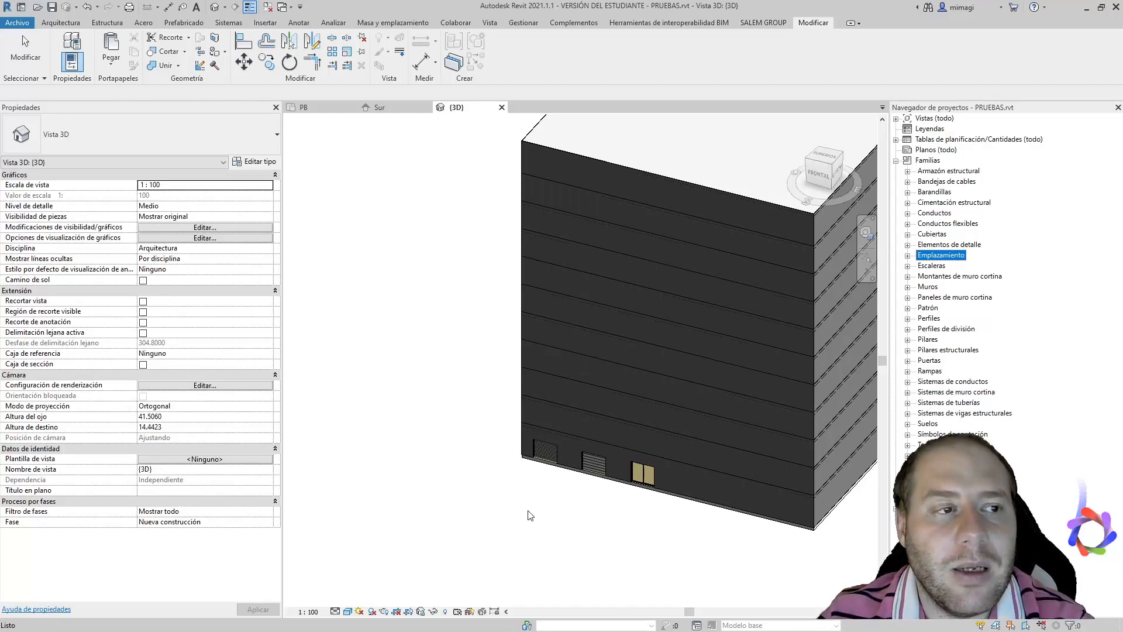
# - Start loading a family and open the Entorno folder of the Spain library
pyautogui.click(264, 24)
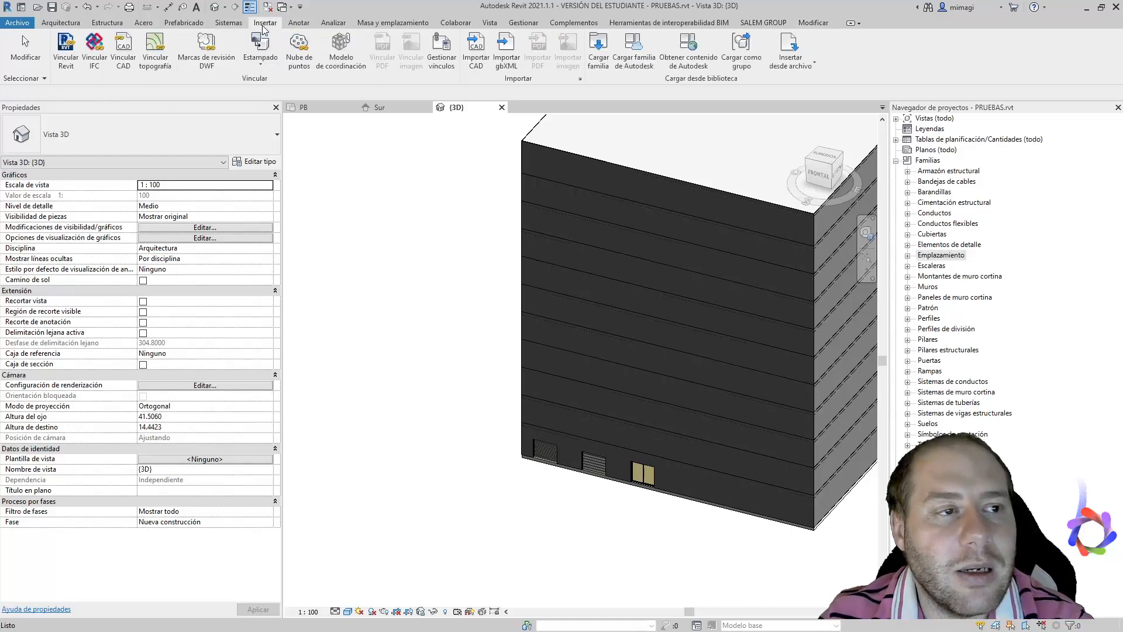
pyautogui.click(603, 58)
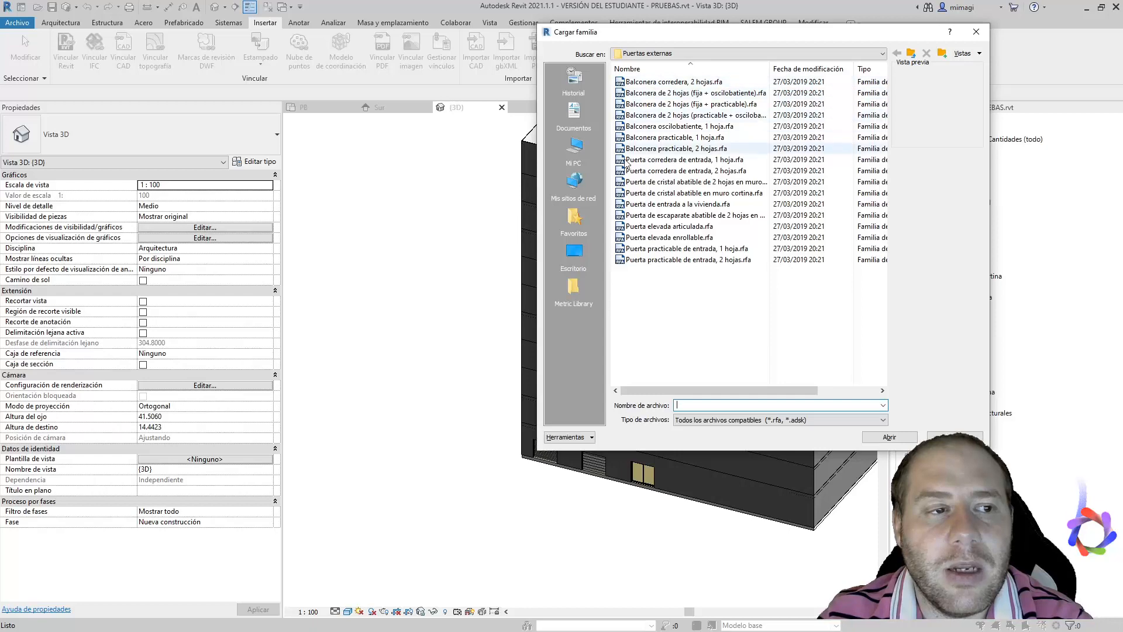
pyautogui.click(679, 53)
pyautogui.click(694, 131)
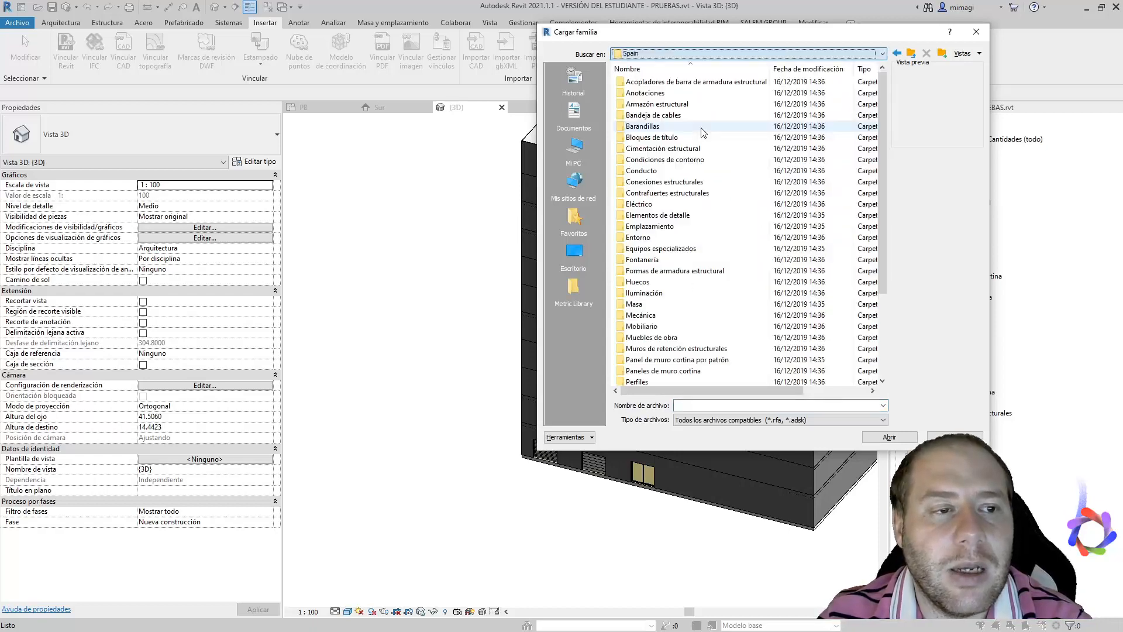
pyautogui.doubleClick(639, 237)
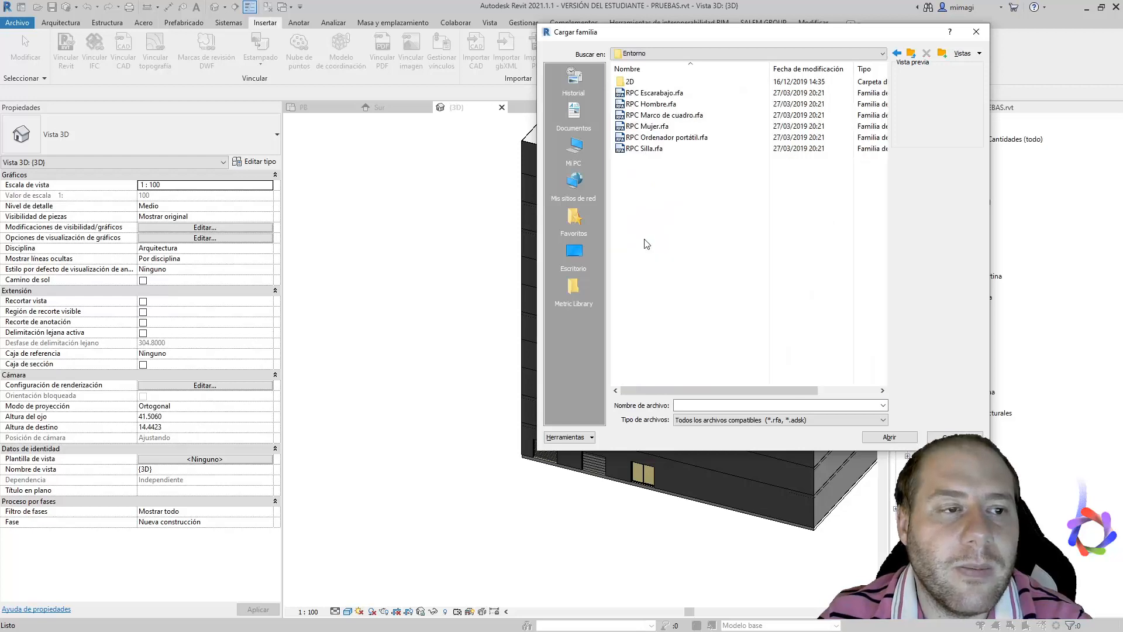
# - Preview the RPC families in the Entorno folder, from RPC Escarabajo to RPC Silla, and widen the family loading dialog
pyautogui.click(650, 95)
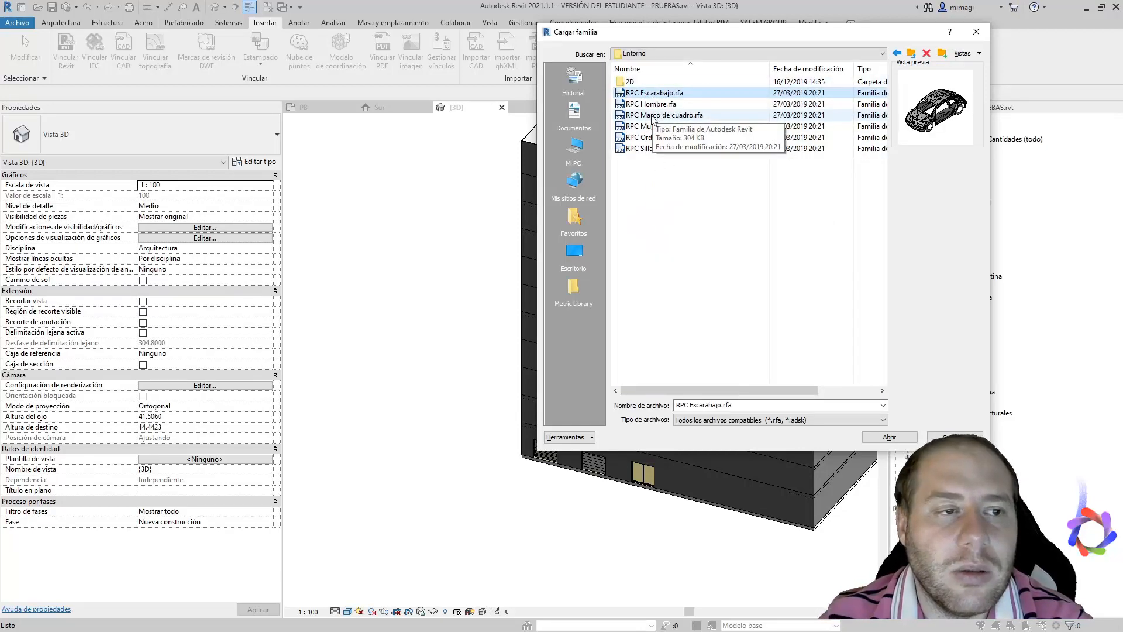
pyautogui.press('Down')
pyautogui.press('Down')
pyautogui.press('Down')
pyautogui.press('Up')
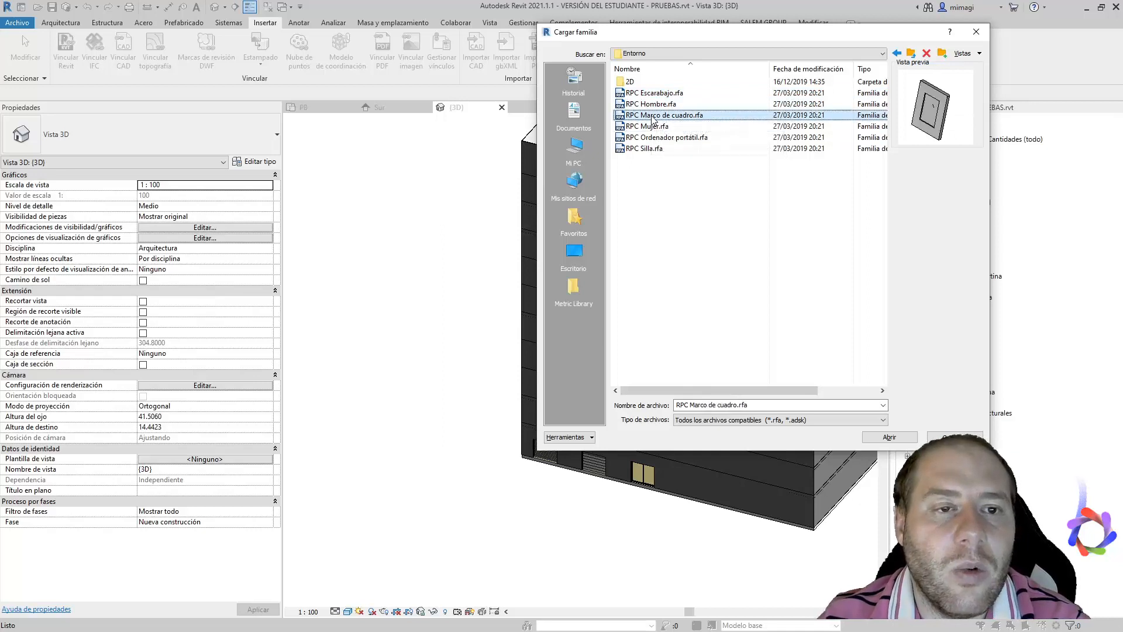
pyautogui.press('Down')
pyautogui.press('Down')
pyautogui.press('Down')
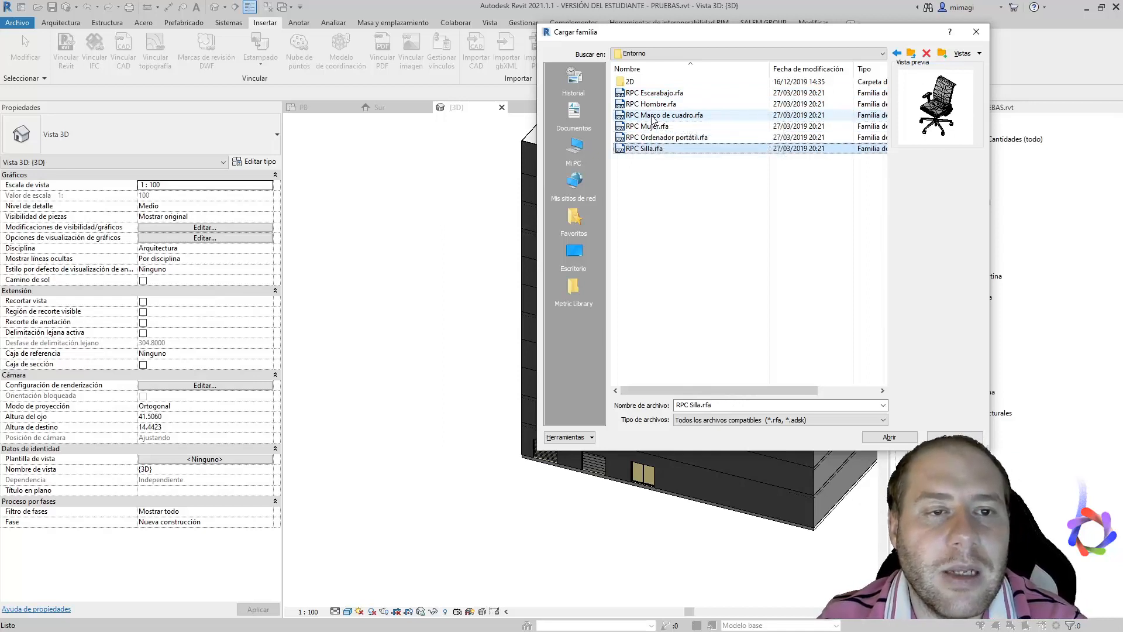
pyautogui.press('Up')
pyautogui.press('Up')
pyautogui.press('Up')
pyautogui.press('Up')
pyautogui.press('Up')
pyautogui.press('Up')
pyautogui.press('Down')
pyautogui.press('Down')
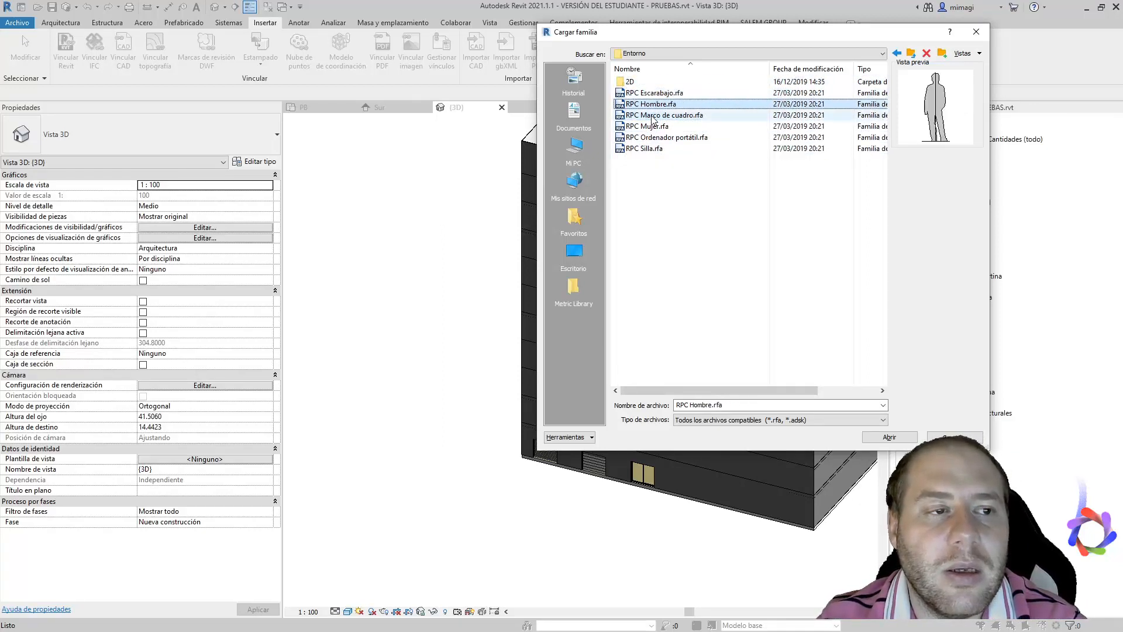
pyautogui.press('Up')
pyautogui.press('Down')
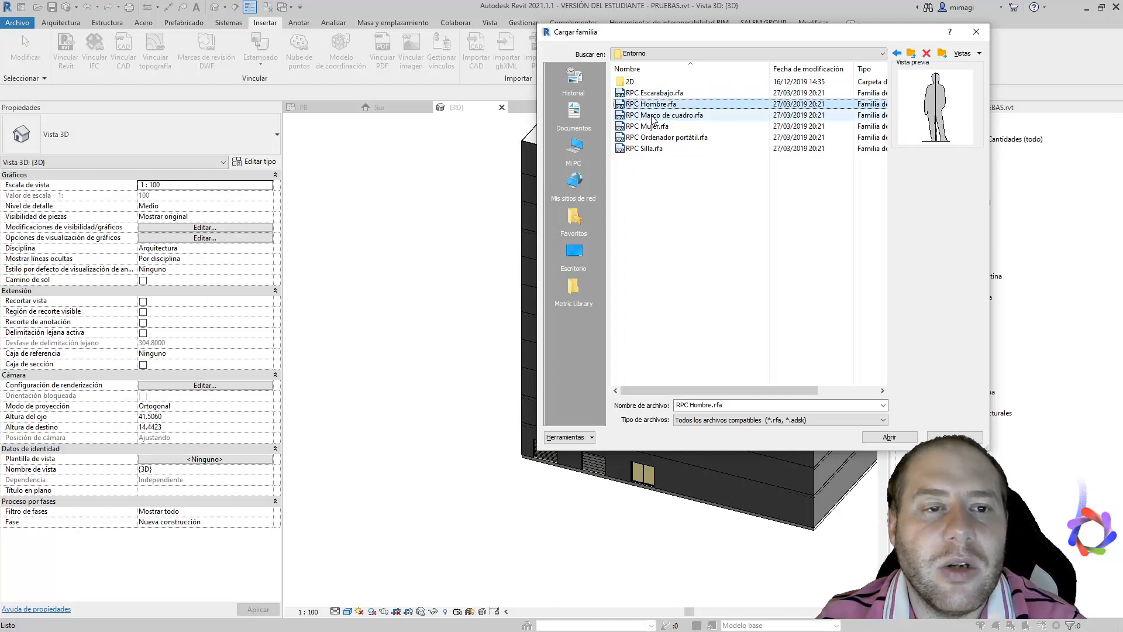
pyautogui.press('Up')
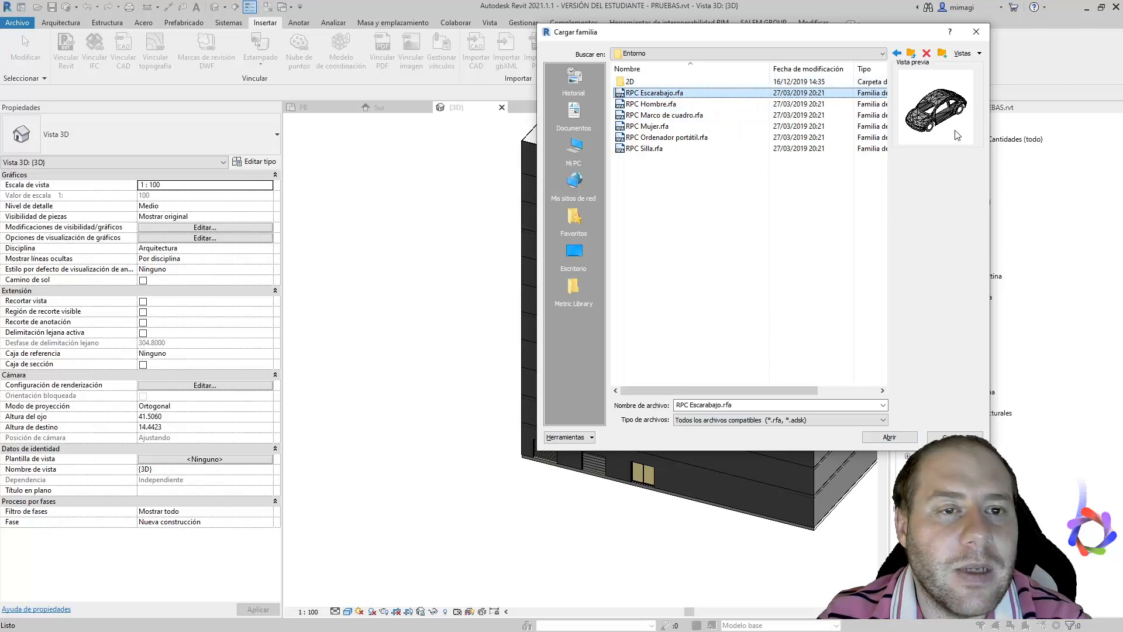
pyautogui.moveTo(990, 157); pyautogui.dragTo(1113, 169)
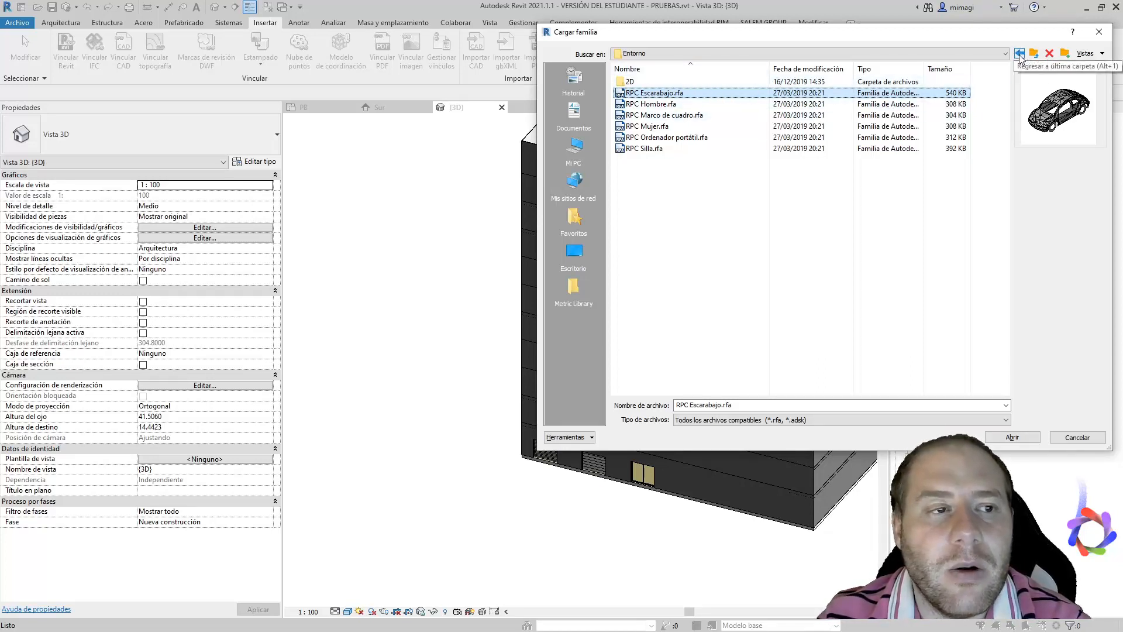
# - Browse the Spain library's Puertas folder and its Puertas externas subfolder, and close the dialog without loading a family
pyautogui.click(689, 53)
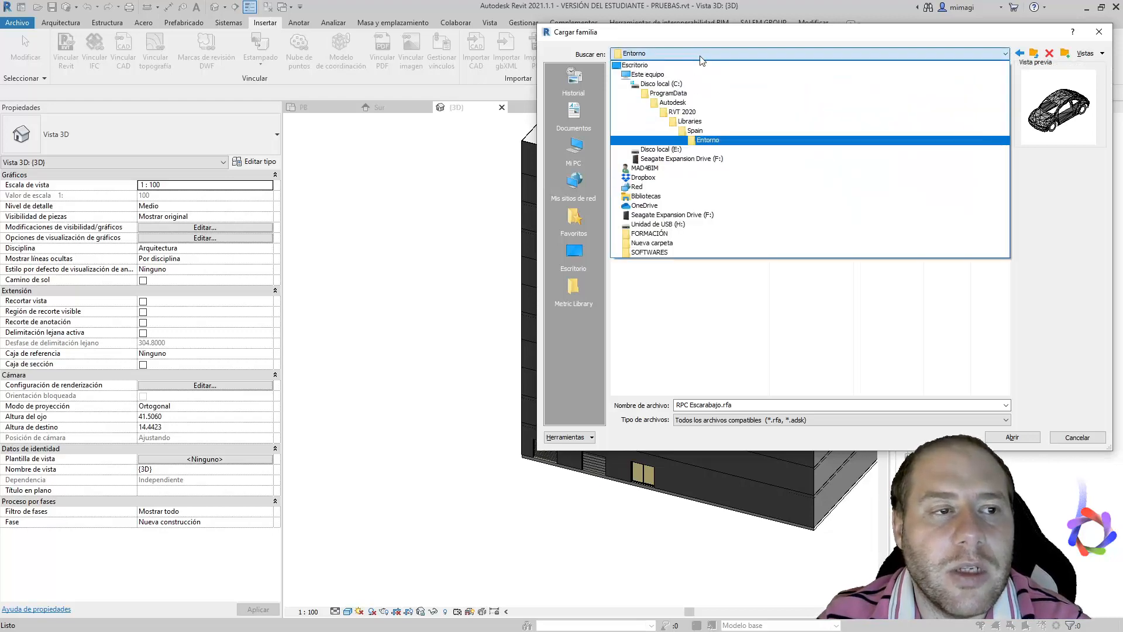
pyautogui.click(690, 121)
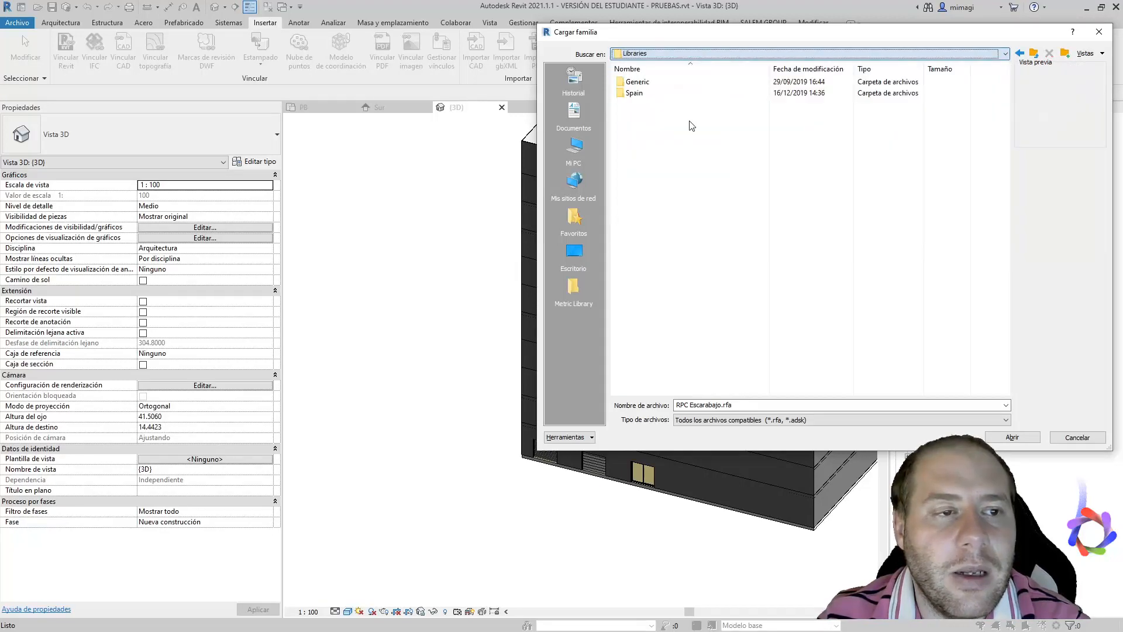
pyautogui.doubleClick(639, 95)
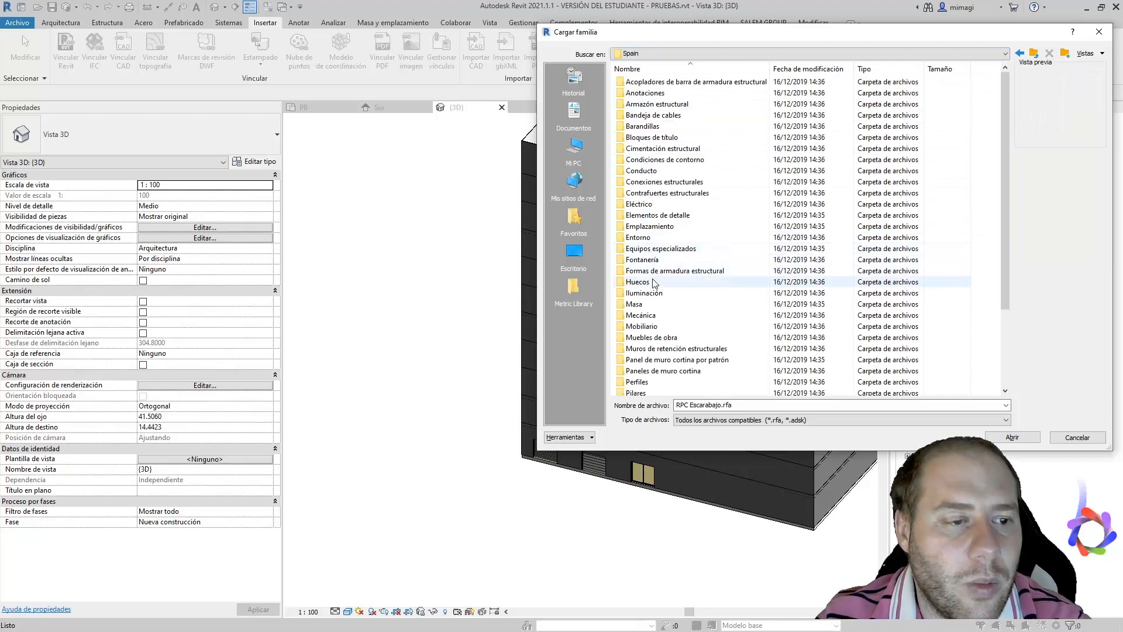
pyautogui.scroll(-1, 651, 327)
pyautogui.scroll(-1, 651, 330)
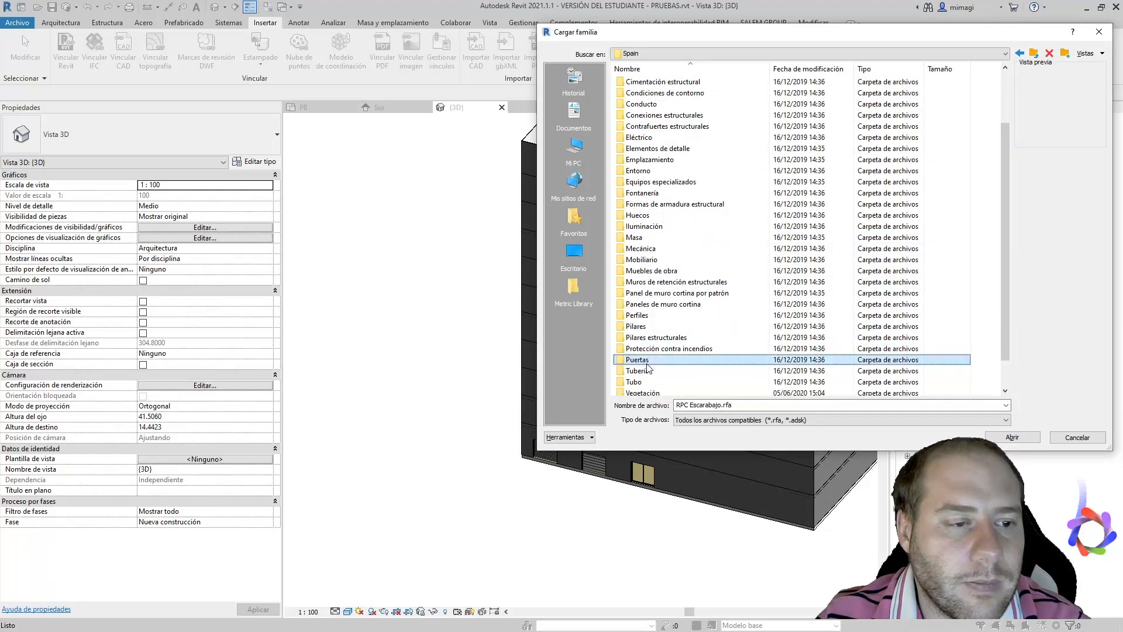
pyautogui.doubleClick(648, 359)
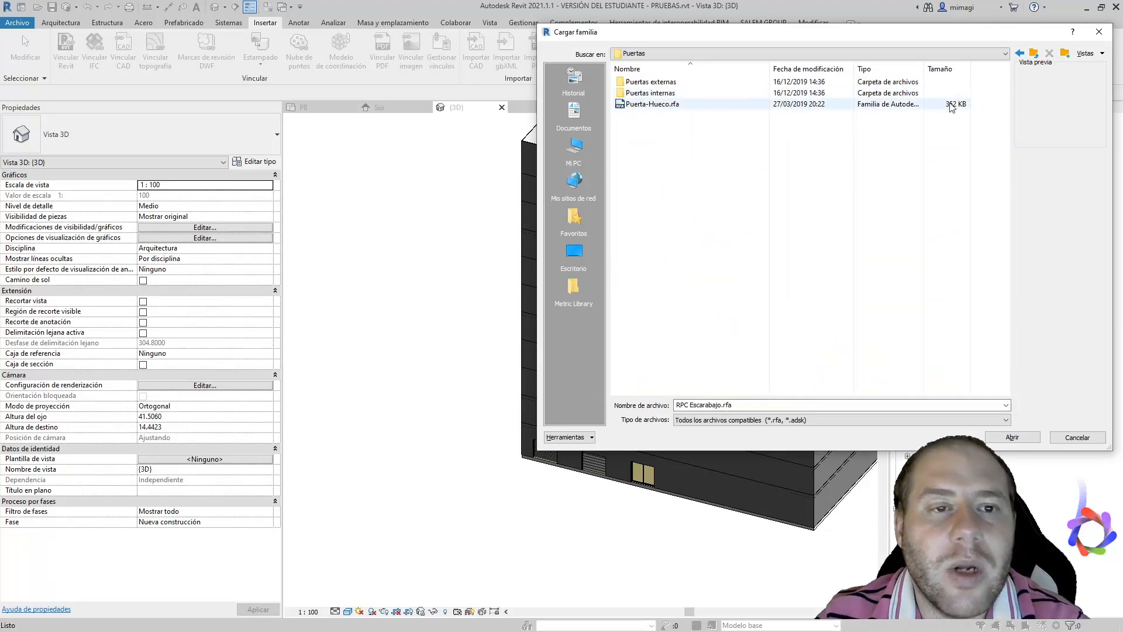
pyautogui.click(658, 83)
pyautogui.doubleClick(659, 83)
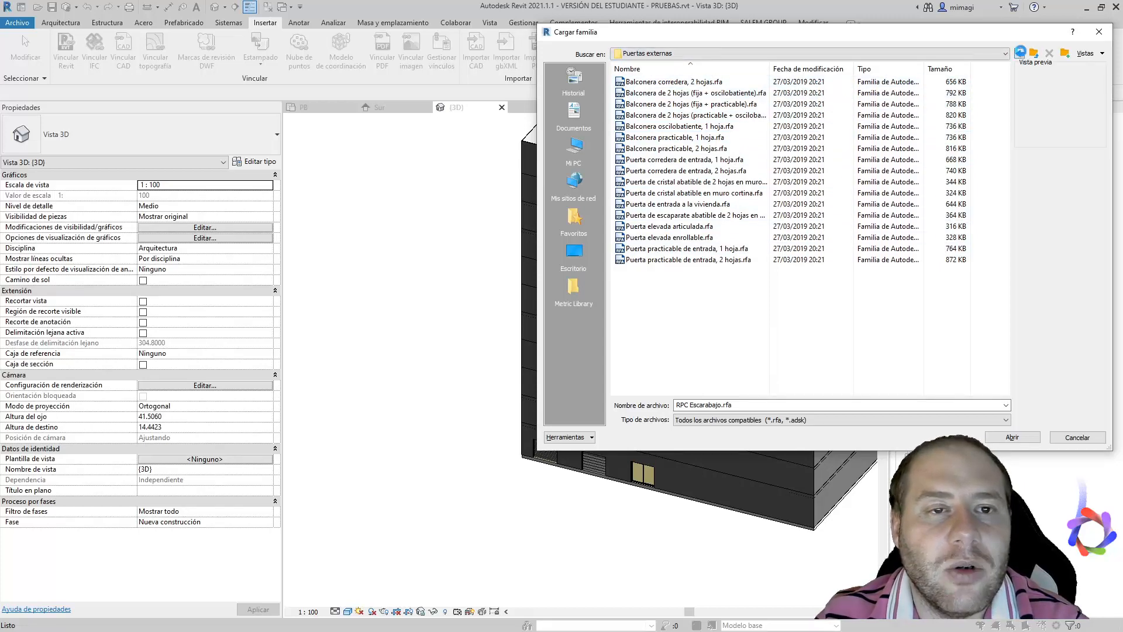
pyautogui.click(1020, 53)
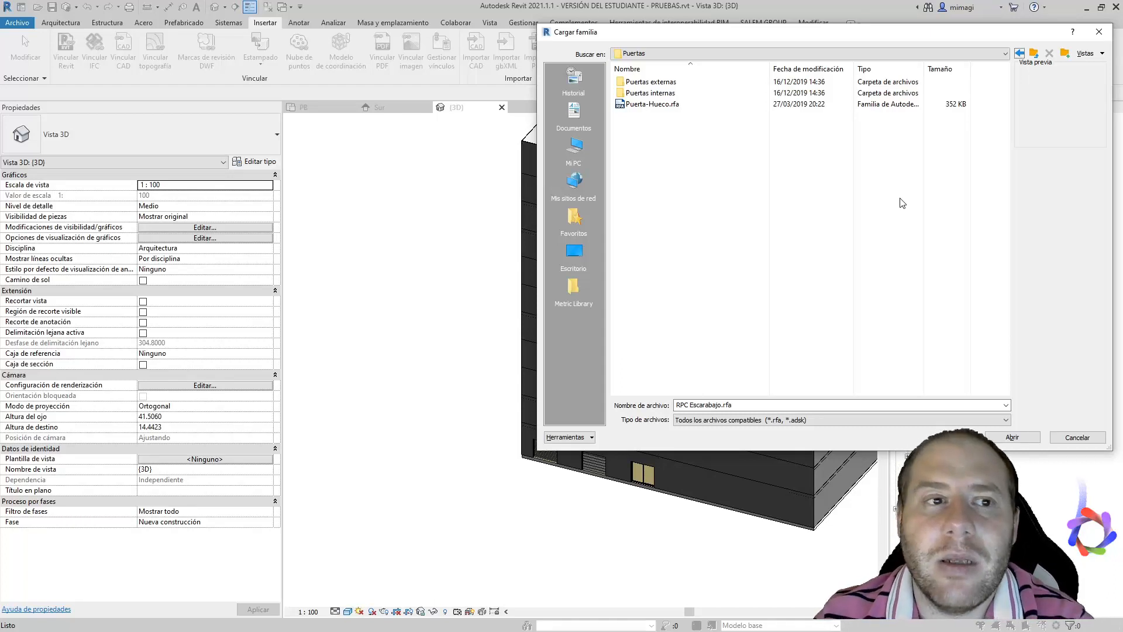
pyautogui.click(1097, 34)
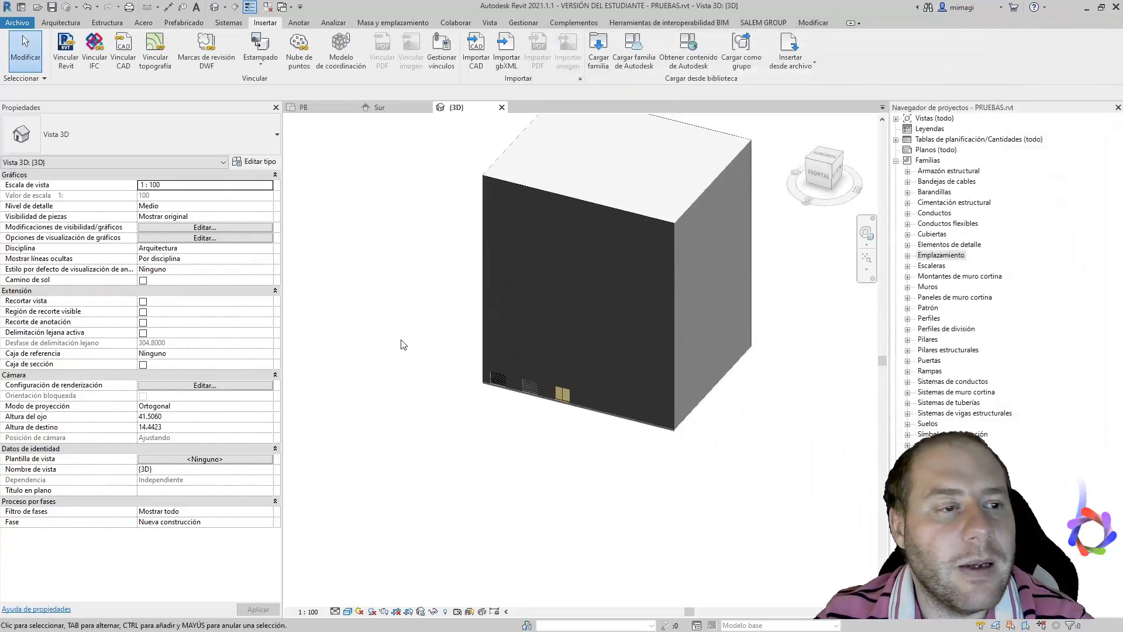
# - Select the ground-floor sliding balcony door and the building's top floor slab in turn to compare their editing options
pyautogui.keyDown('shift'); pyautogui.moveTo(402, 345); pyautogui.dragTo(443, 386, button='middle'); pyautogui.keyUp('shift')
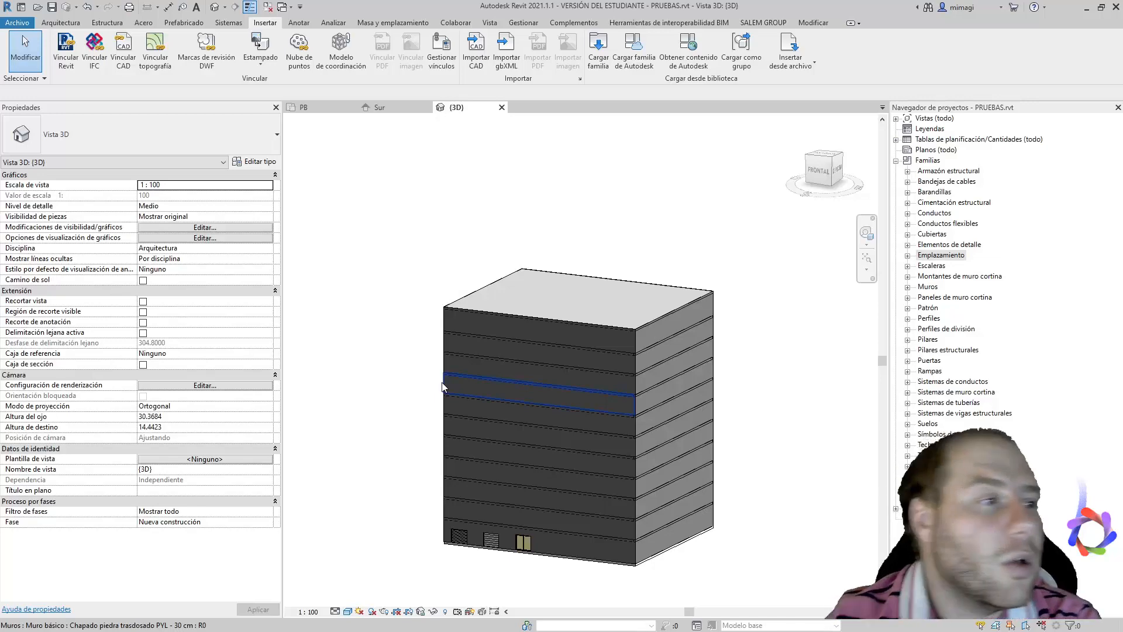
pyautogui.click(63, 23)
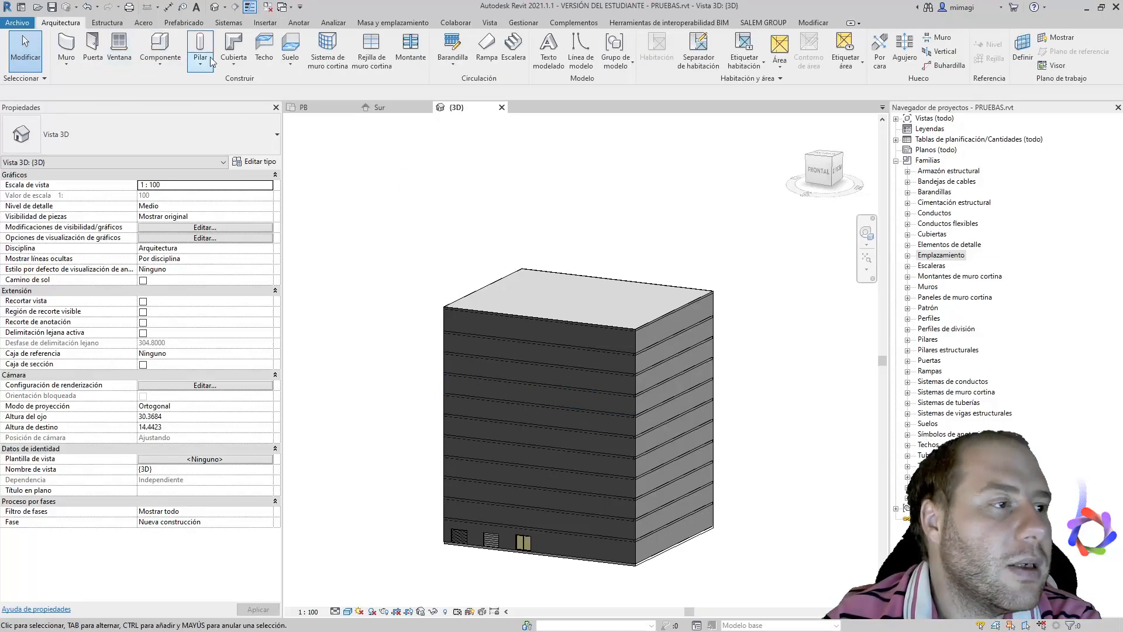
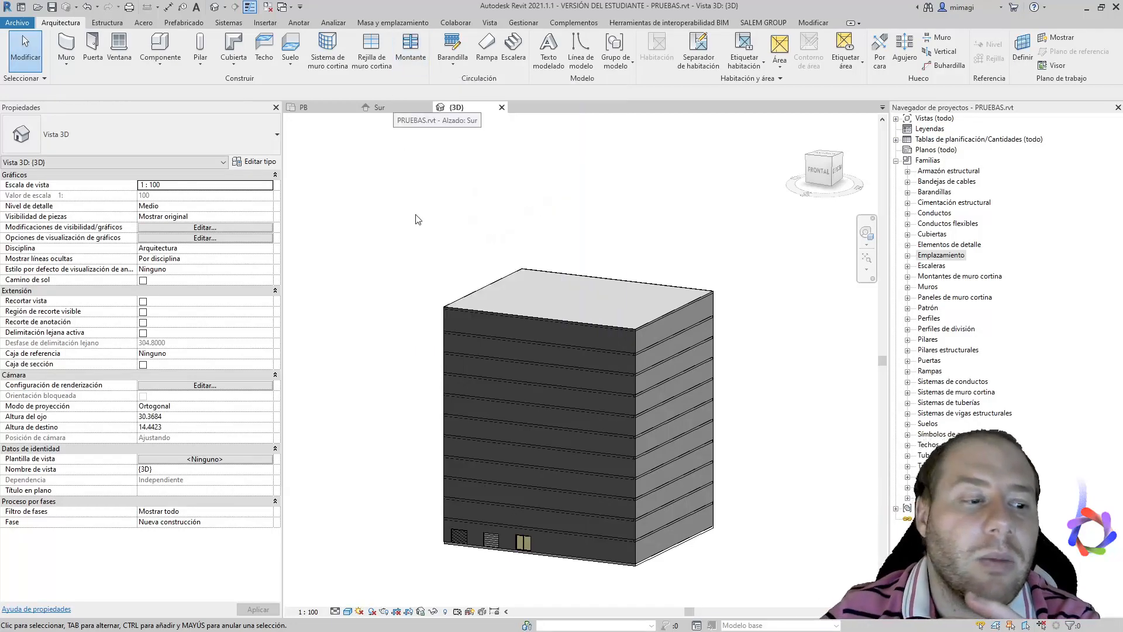
pyautogui.click(525, 543)
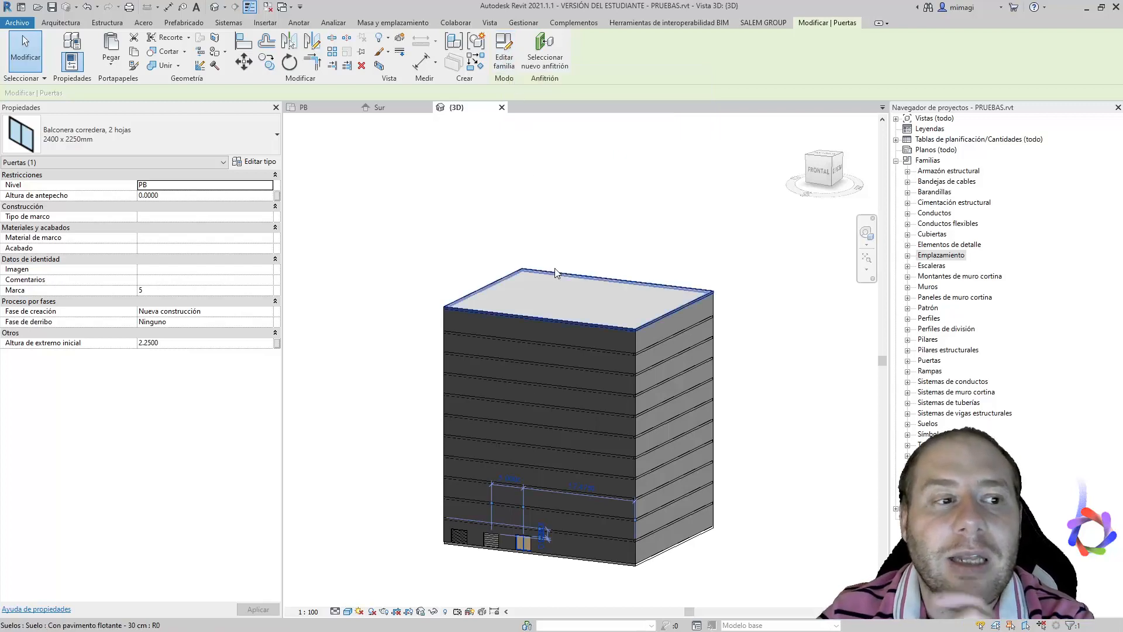
pyautogui.click(568, 298)
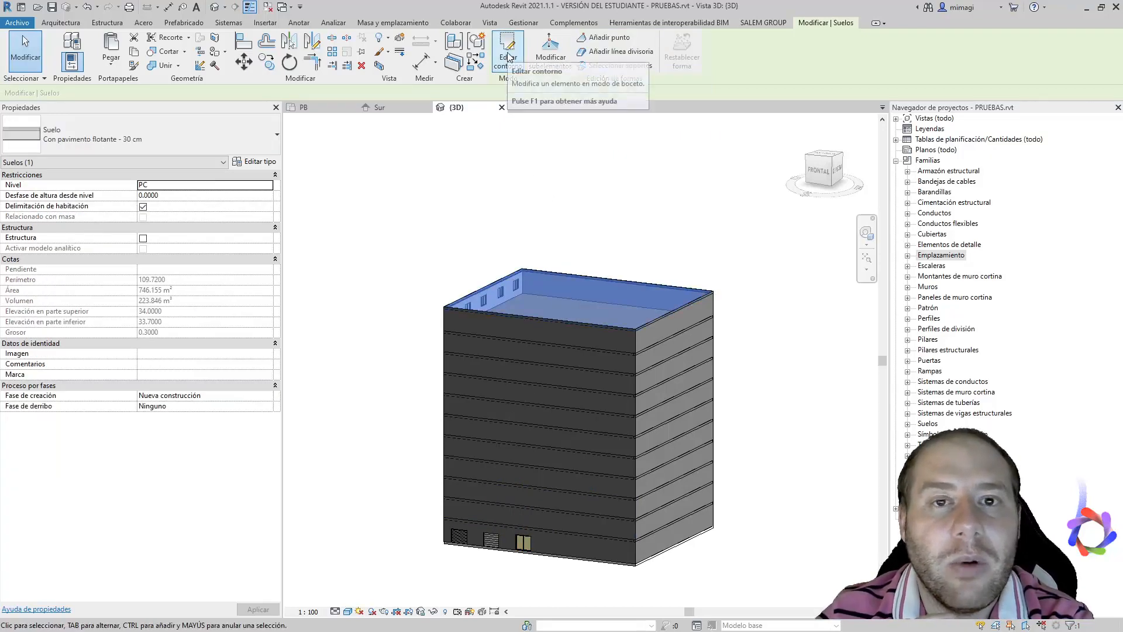
pyautogui.click(521, 543)
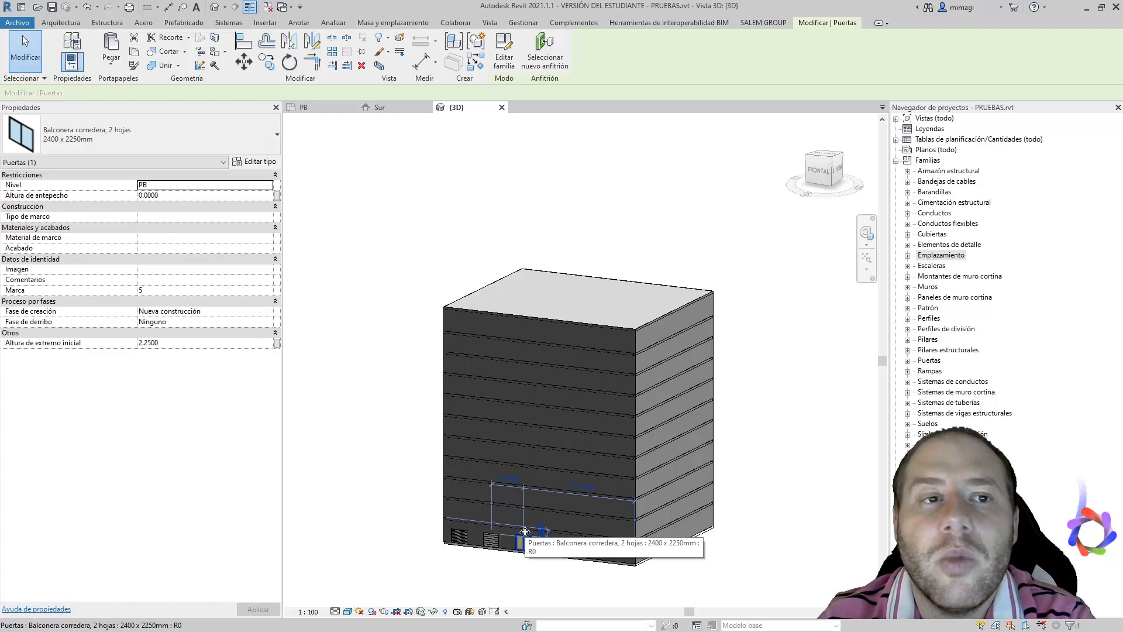
# - Examine the Componente options, including Modelar in situ, across the Arquitectura, Estructura and Sistemas toolsets, and clear the door selection
pyautogui.click(80, 25)
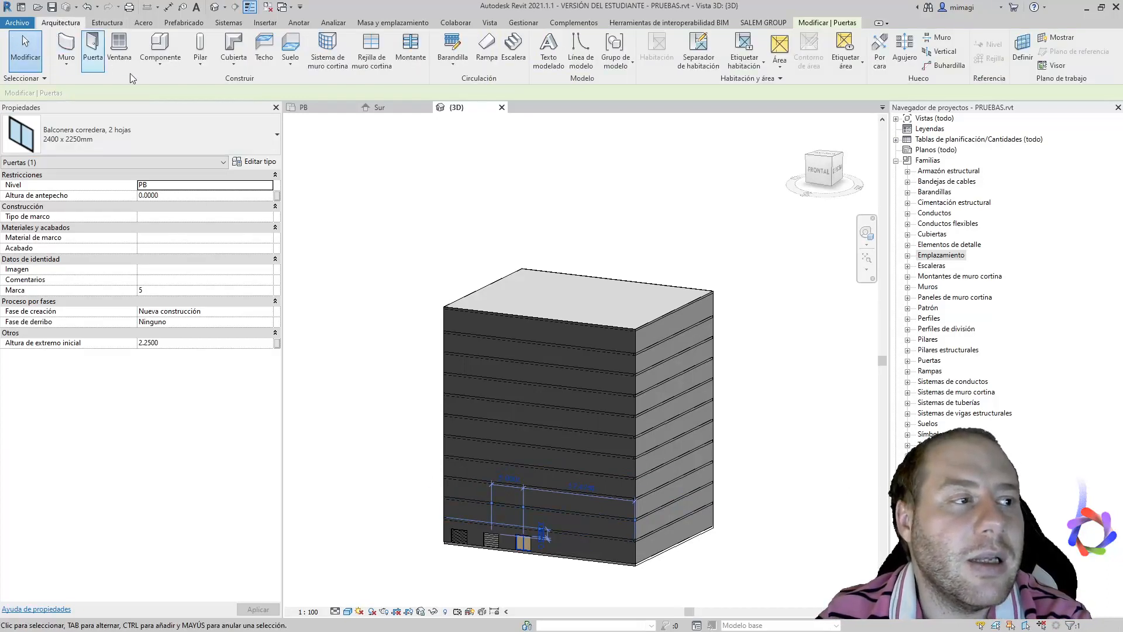
pyautogui.click(167, 64)
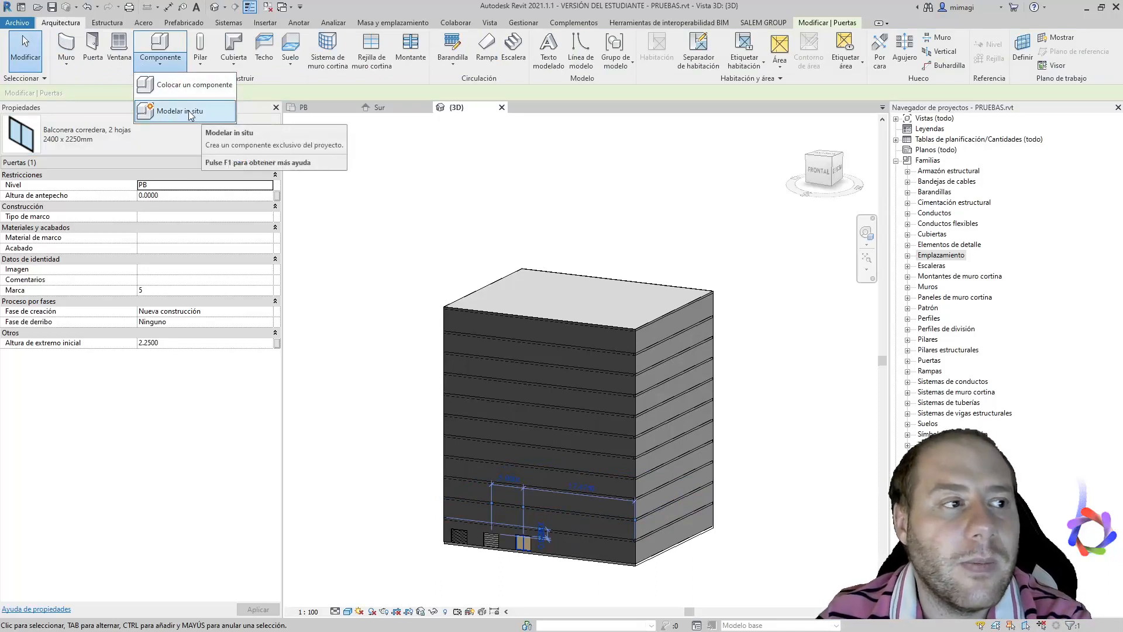
pyautogui.click(105, 26)
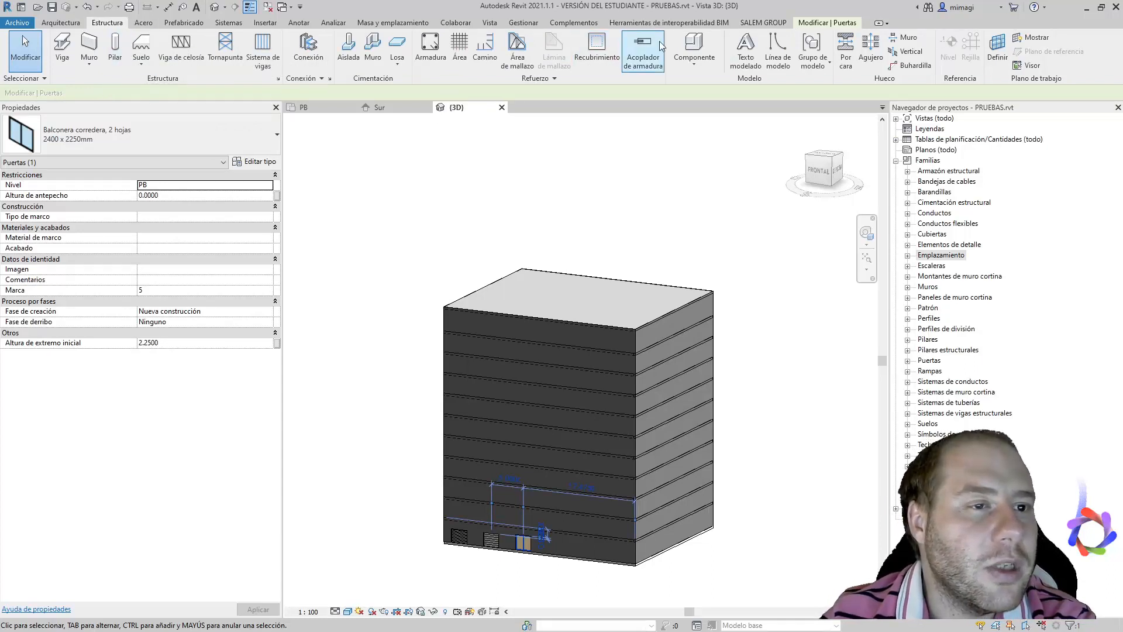
pyautogui.click(697, 65)
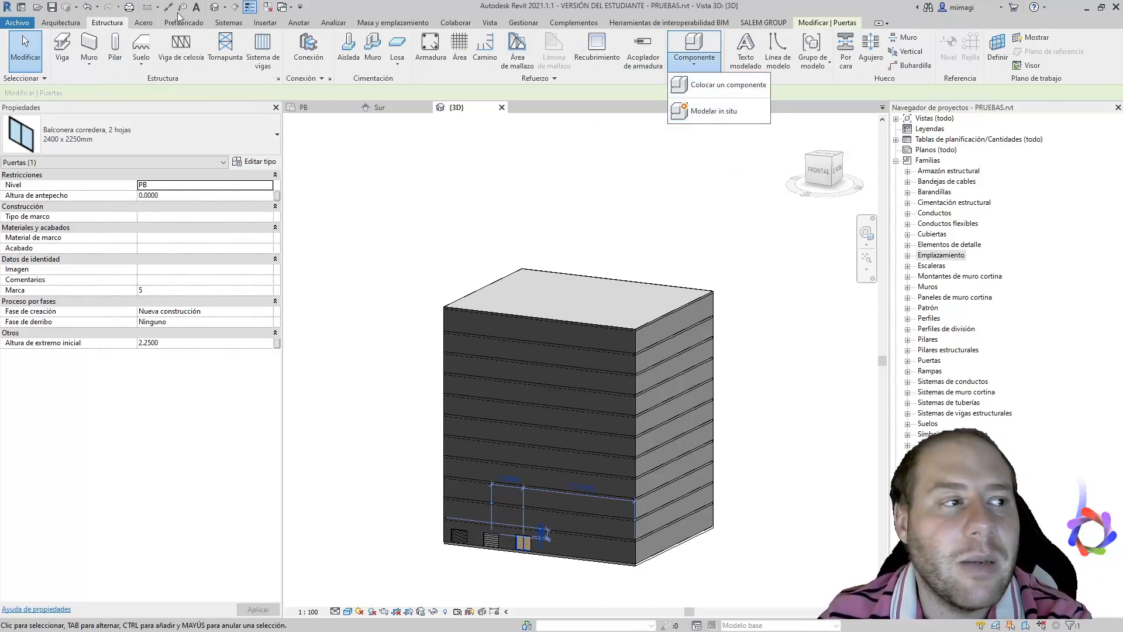
pyautogui.click(227, 23)
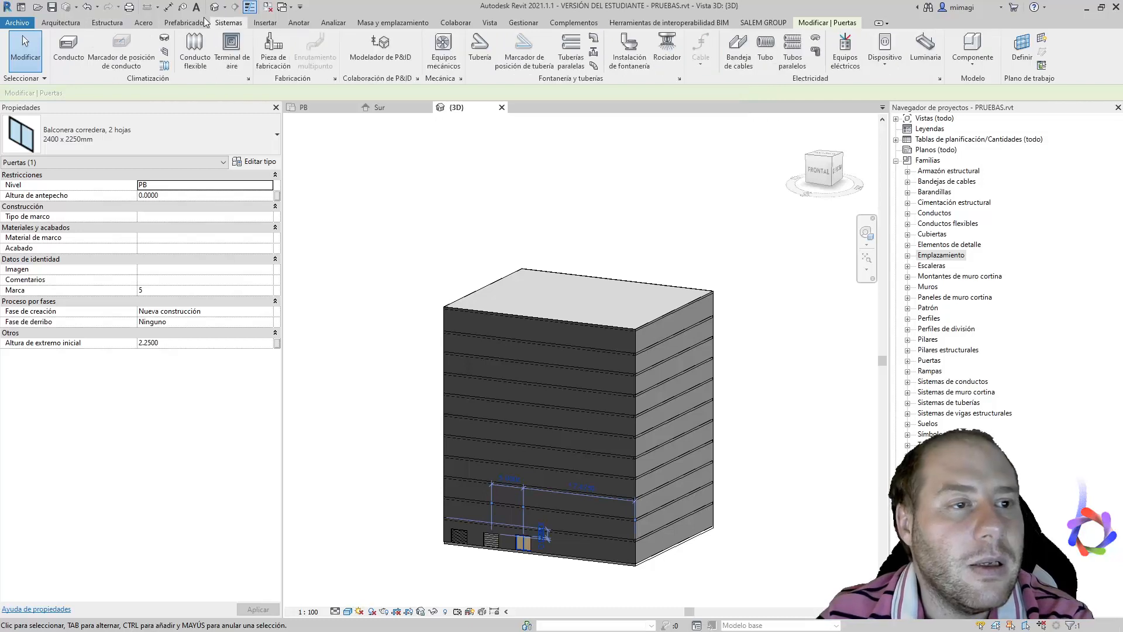
pyautogui.click(986, 70)
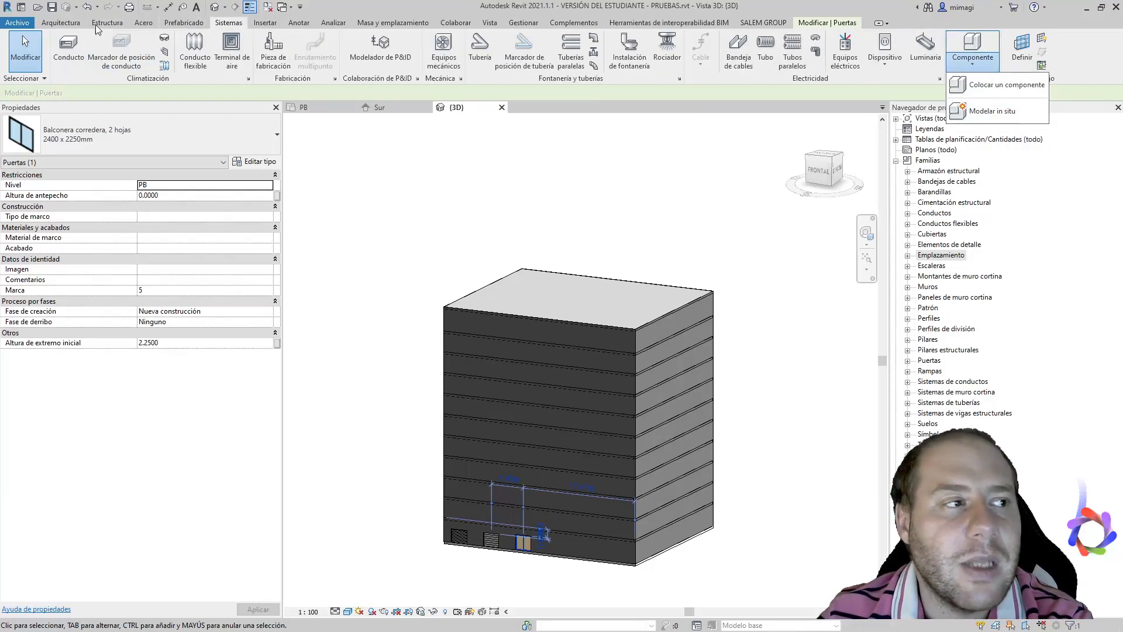
pyautogui.click(56, 23)
pyautogui.click(104, 25)
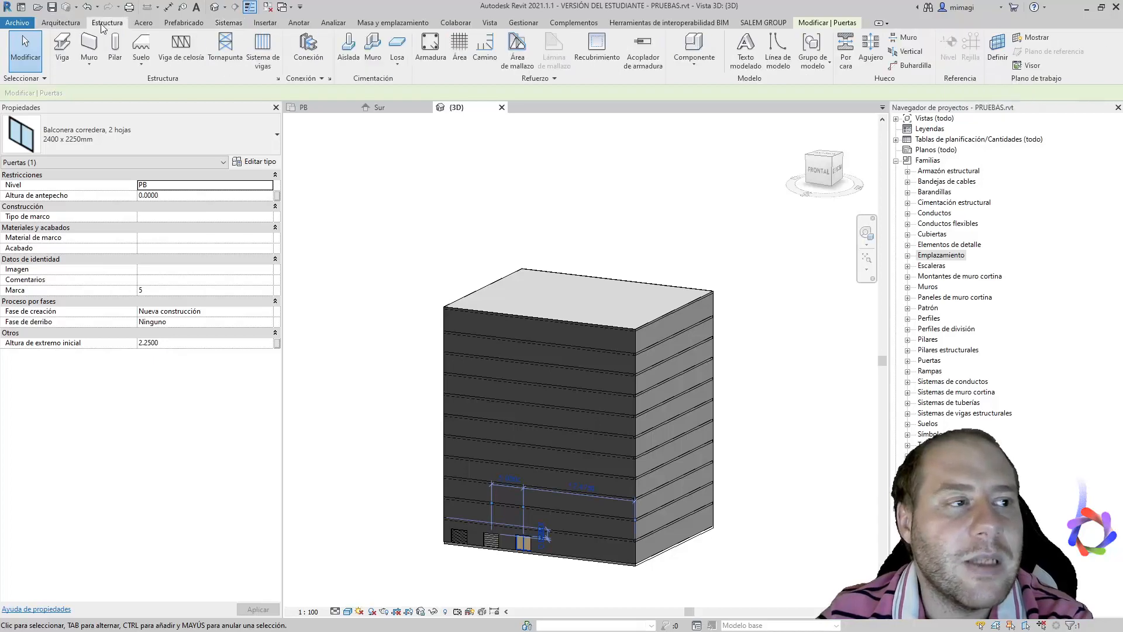
pyautogui.click(240, 23)
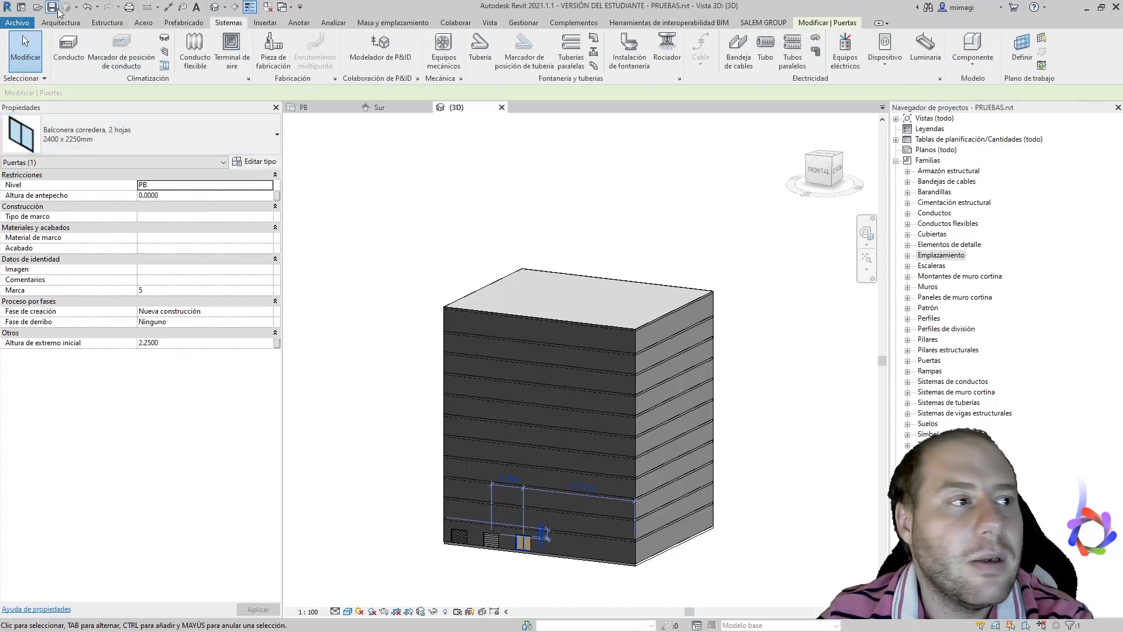
pyautogui.click(59, 24)
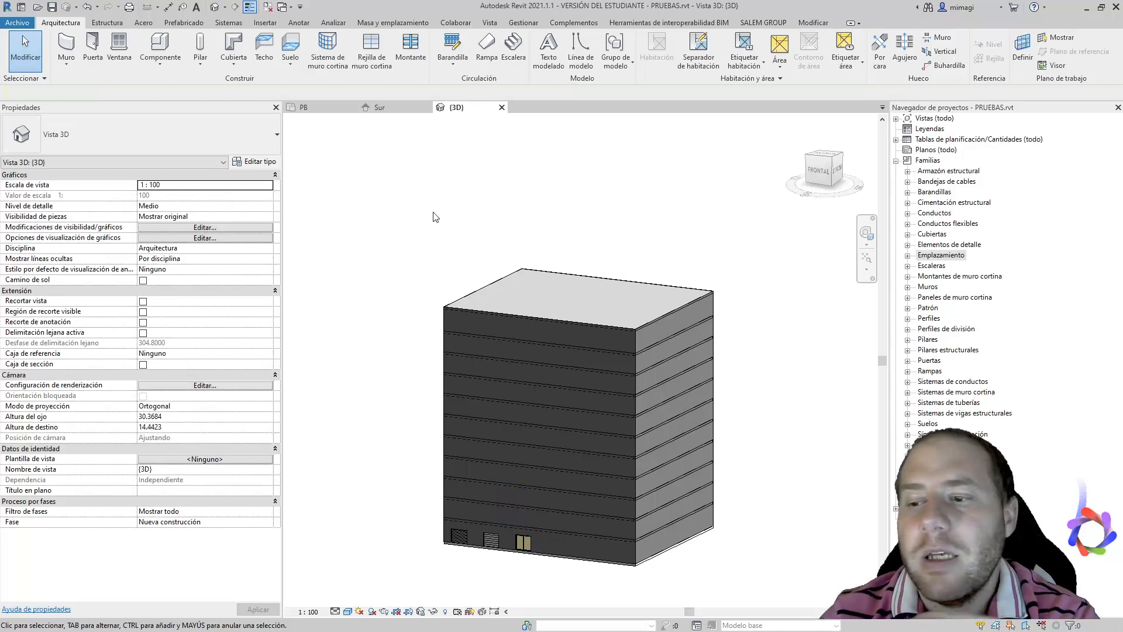